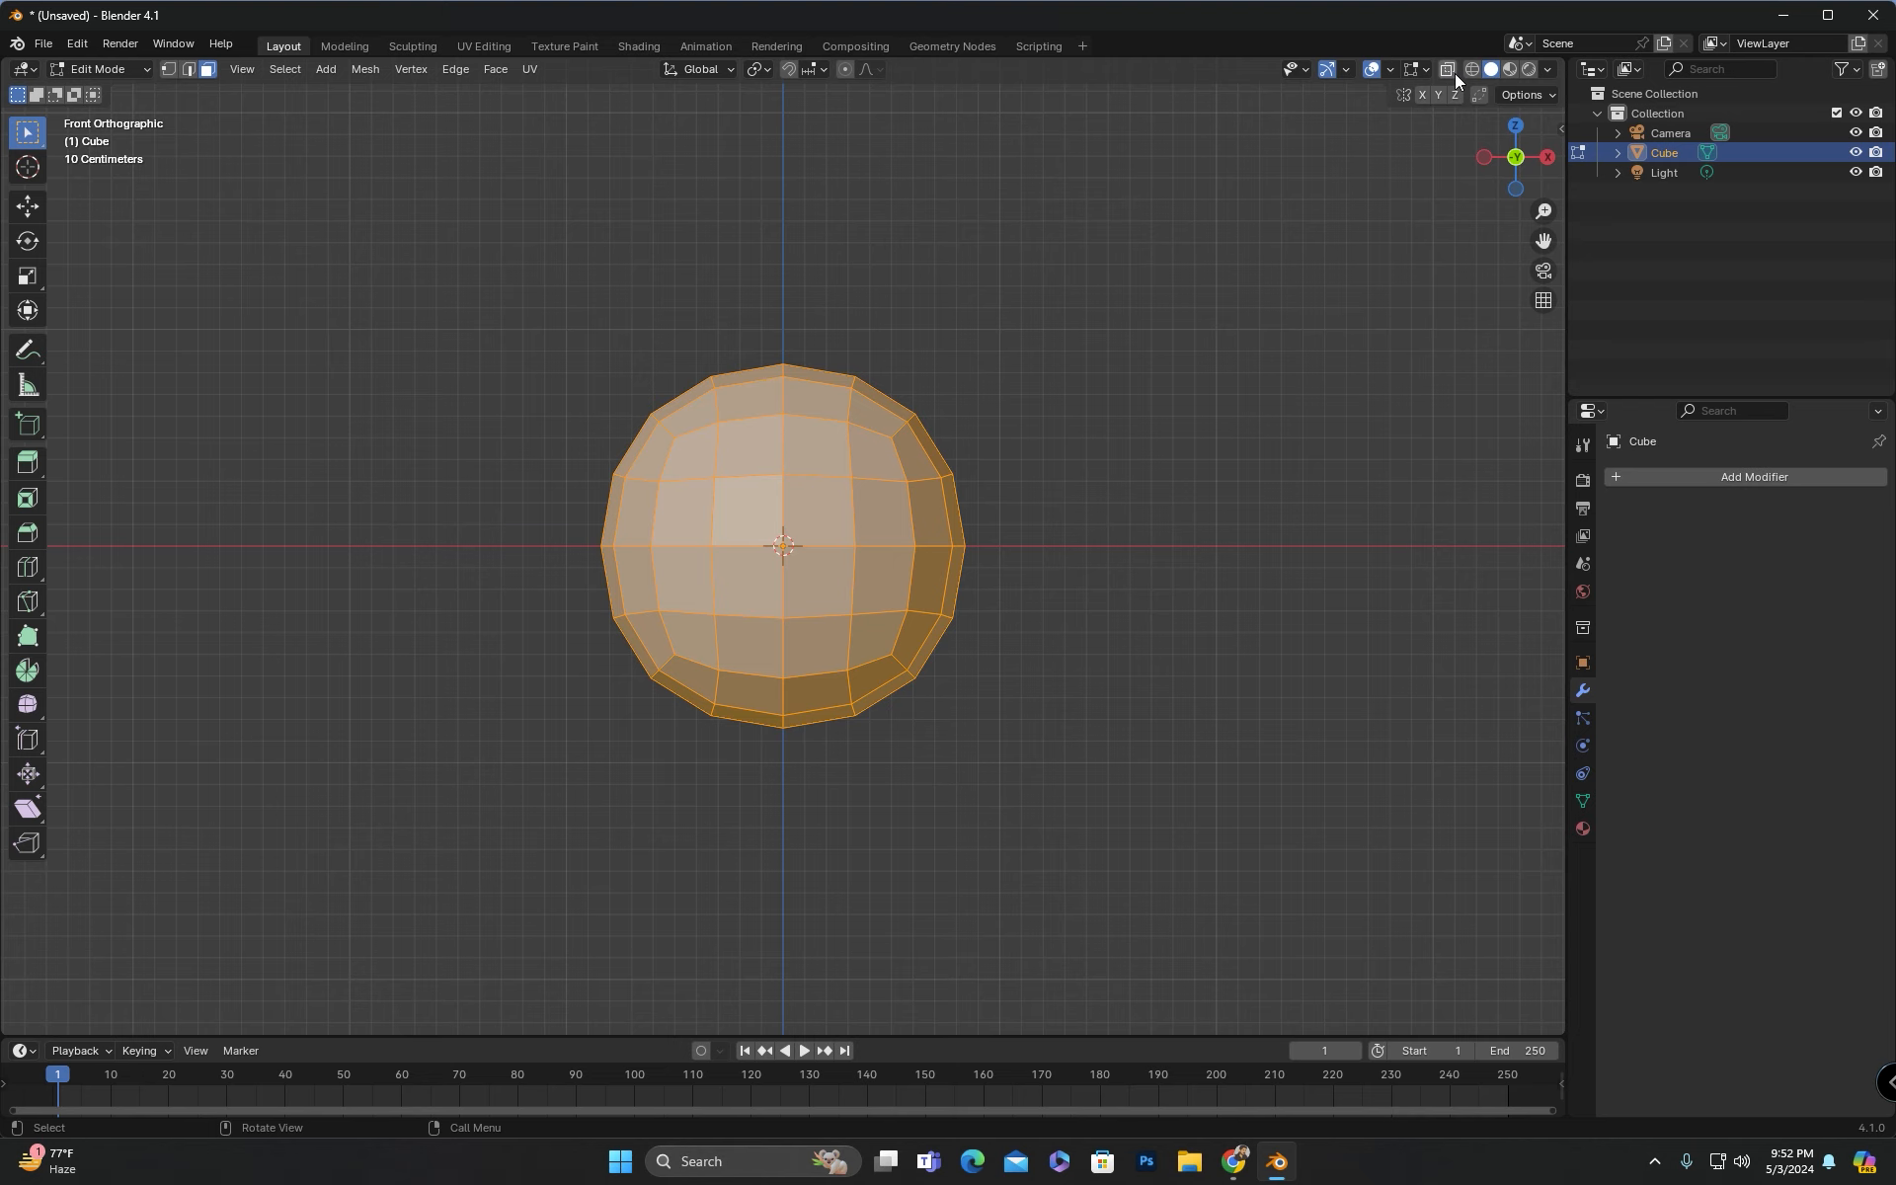
Step: Delete all faces of the sphere's left half in front view
{"action": "left_click_drag", "start_coordinate": [317, 288], "coordinate": [785, 899]}
{"action": "key", "text": "x"}
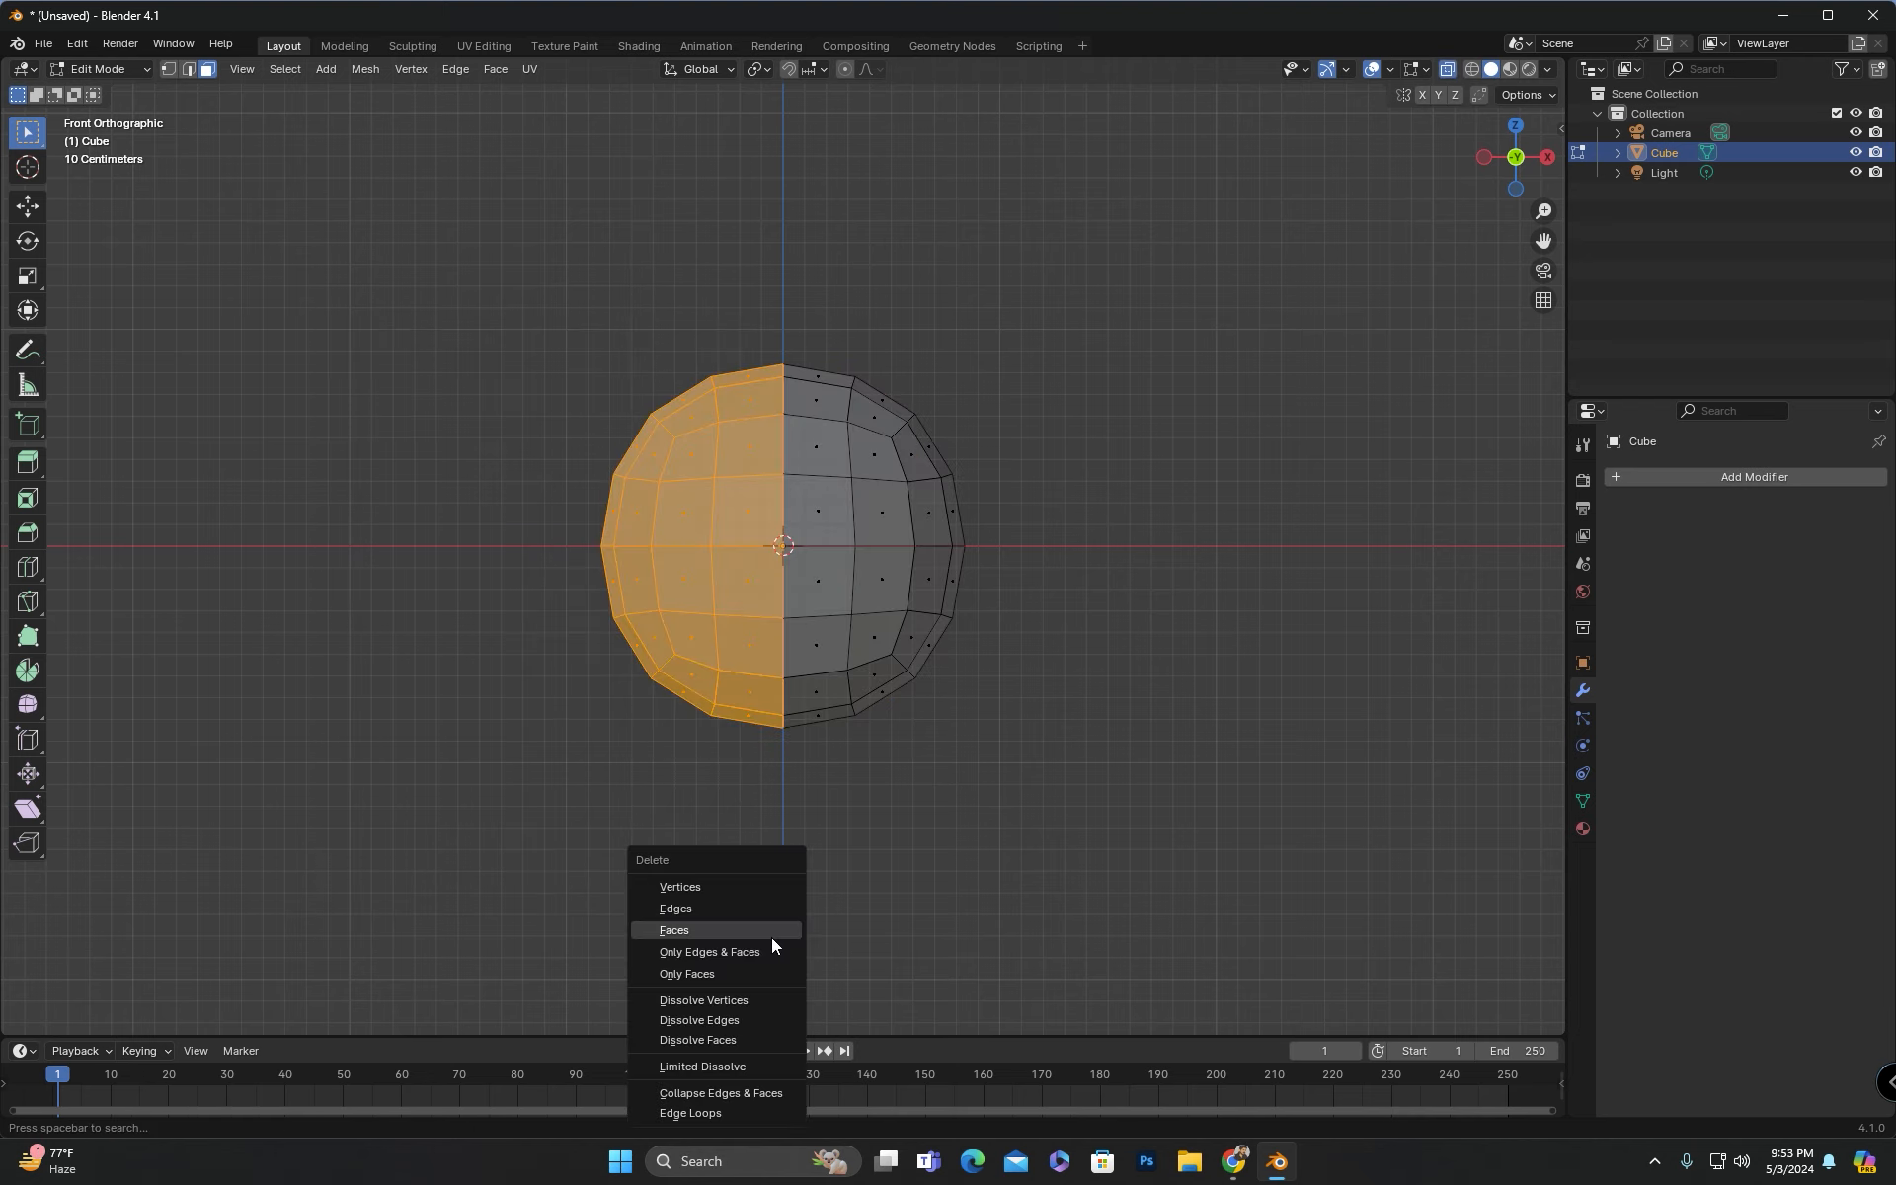
{"action": "left_click", "coordinate": [772, 936]}
Step: Delete the faces of the remaining mesh's back half in side view, and turn X-ray off in front view
{"action": "middle_click_drag", "start_coordinate": [1323, 212], "coordinate": [1143, 238]}
{"action": "left_click_drag", "start_coordinate": [1143, 237], "coordinate": [801, 877]}
{"action": "key", "text": "x"}
{"action": "left_click", "coordinate": [803, 876]}
{"action": "middle_click_drag", "start_coordinate": [803, 876], "coordinate": [1415, 77]}
{"action": "key", "text": "alt+z"}
Step: Switch to vertex selection with proportional editing enabled, and pull the upper outer corner vertices up and outward
{"action": "left_click", "coordinate": [863, 474]}
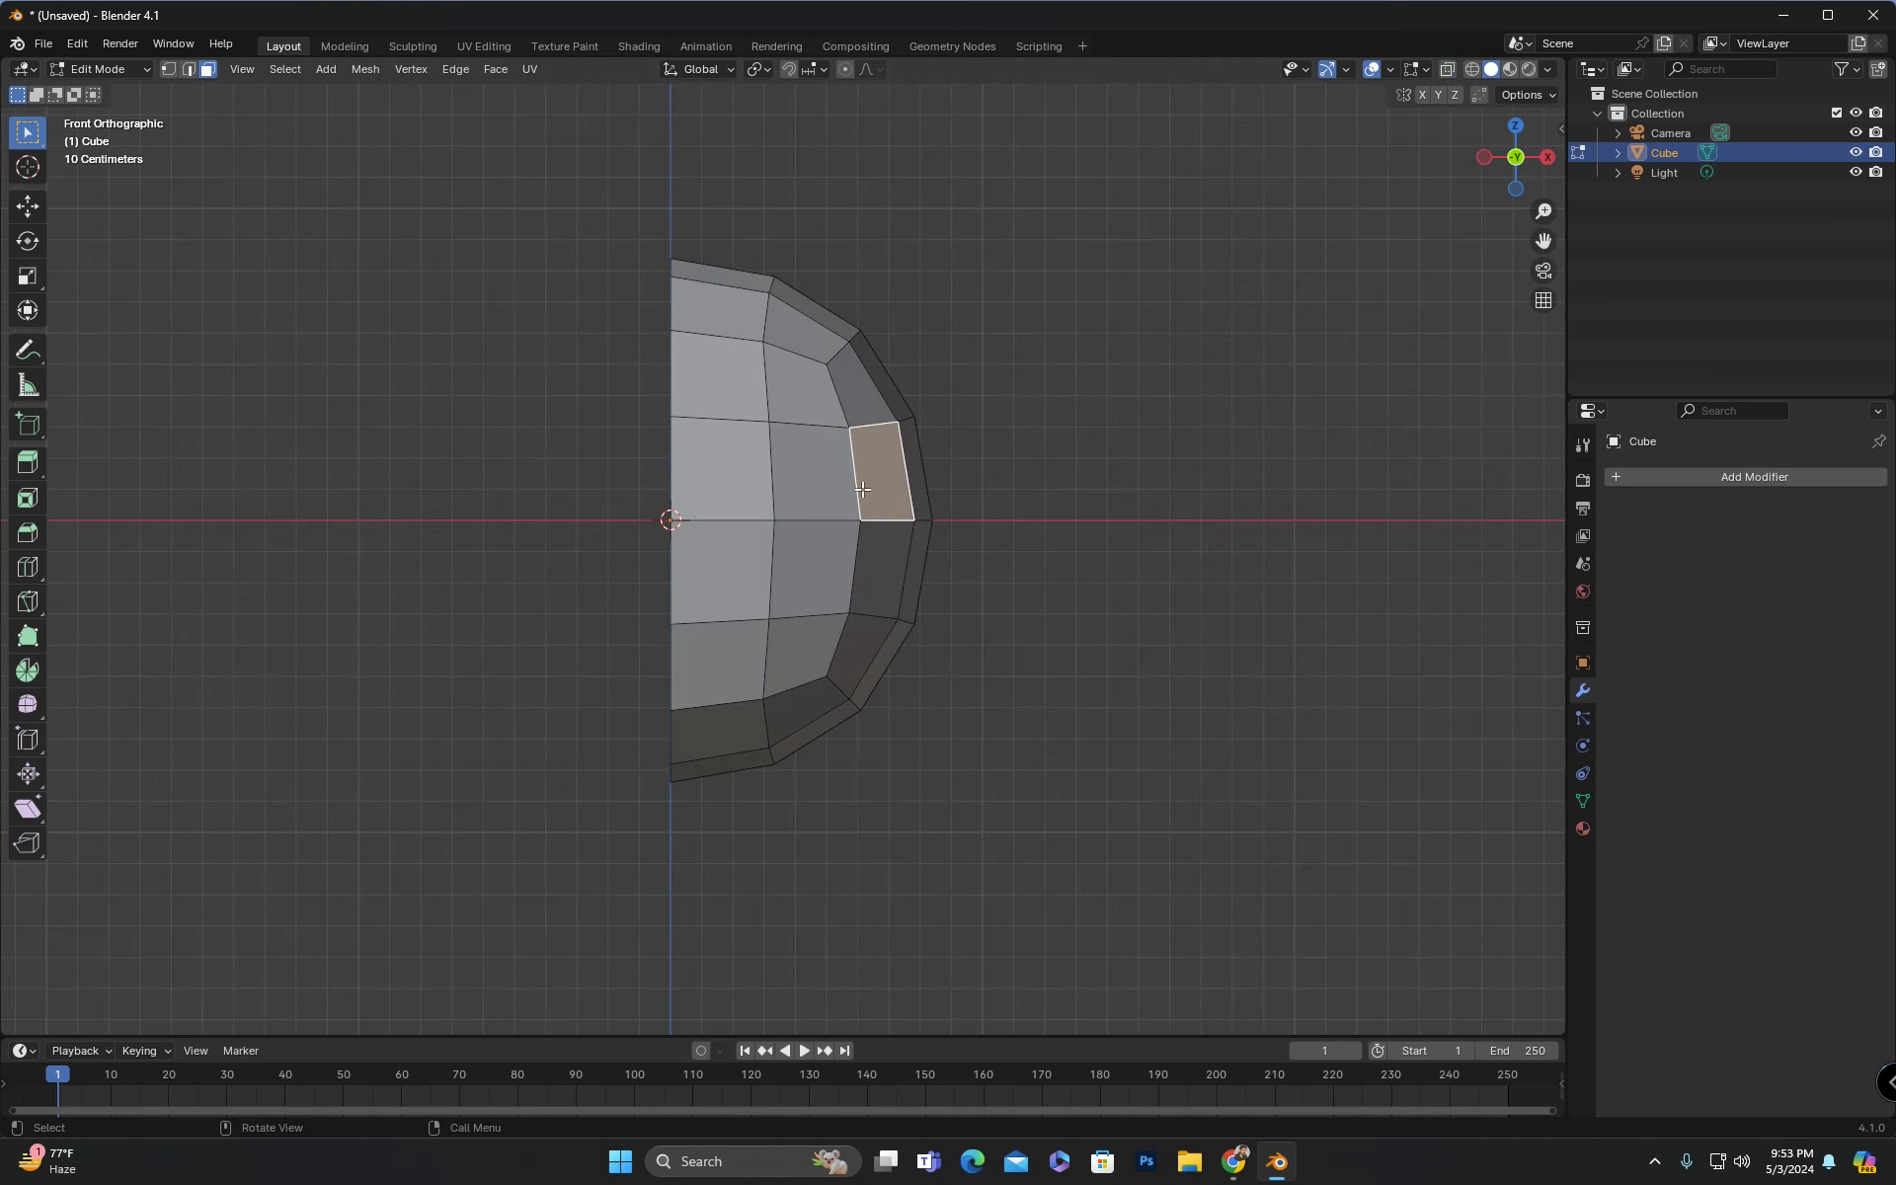
{"action": "middle_click_drag", "start_coordinate": [912, 466], "coordinate": [1155, 504]}
{"action": "key", "text": "Tab"}
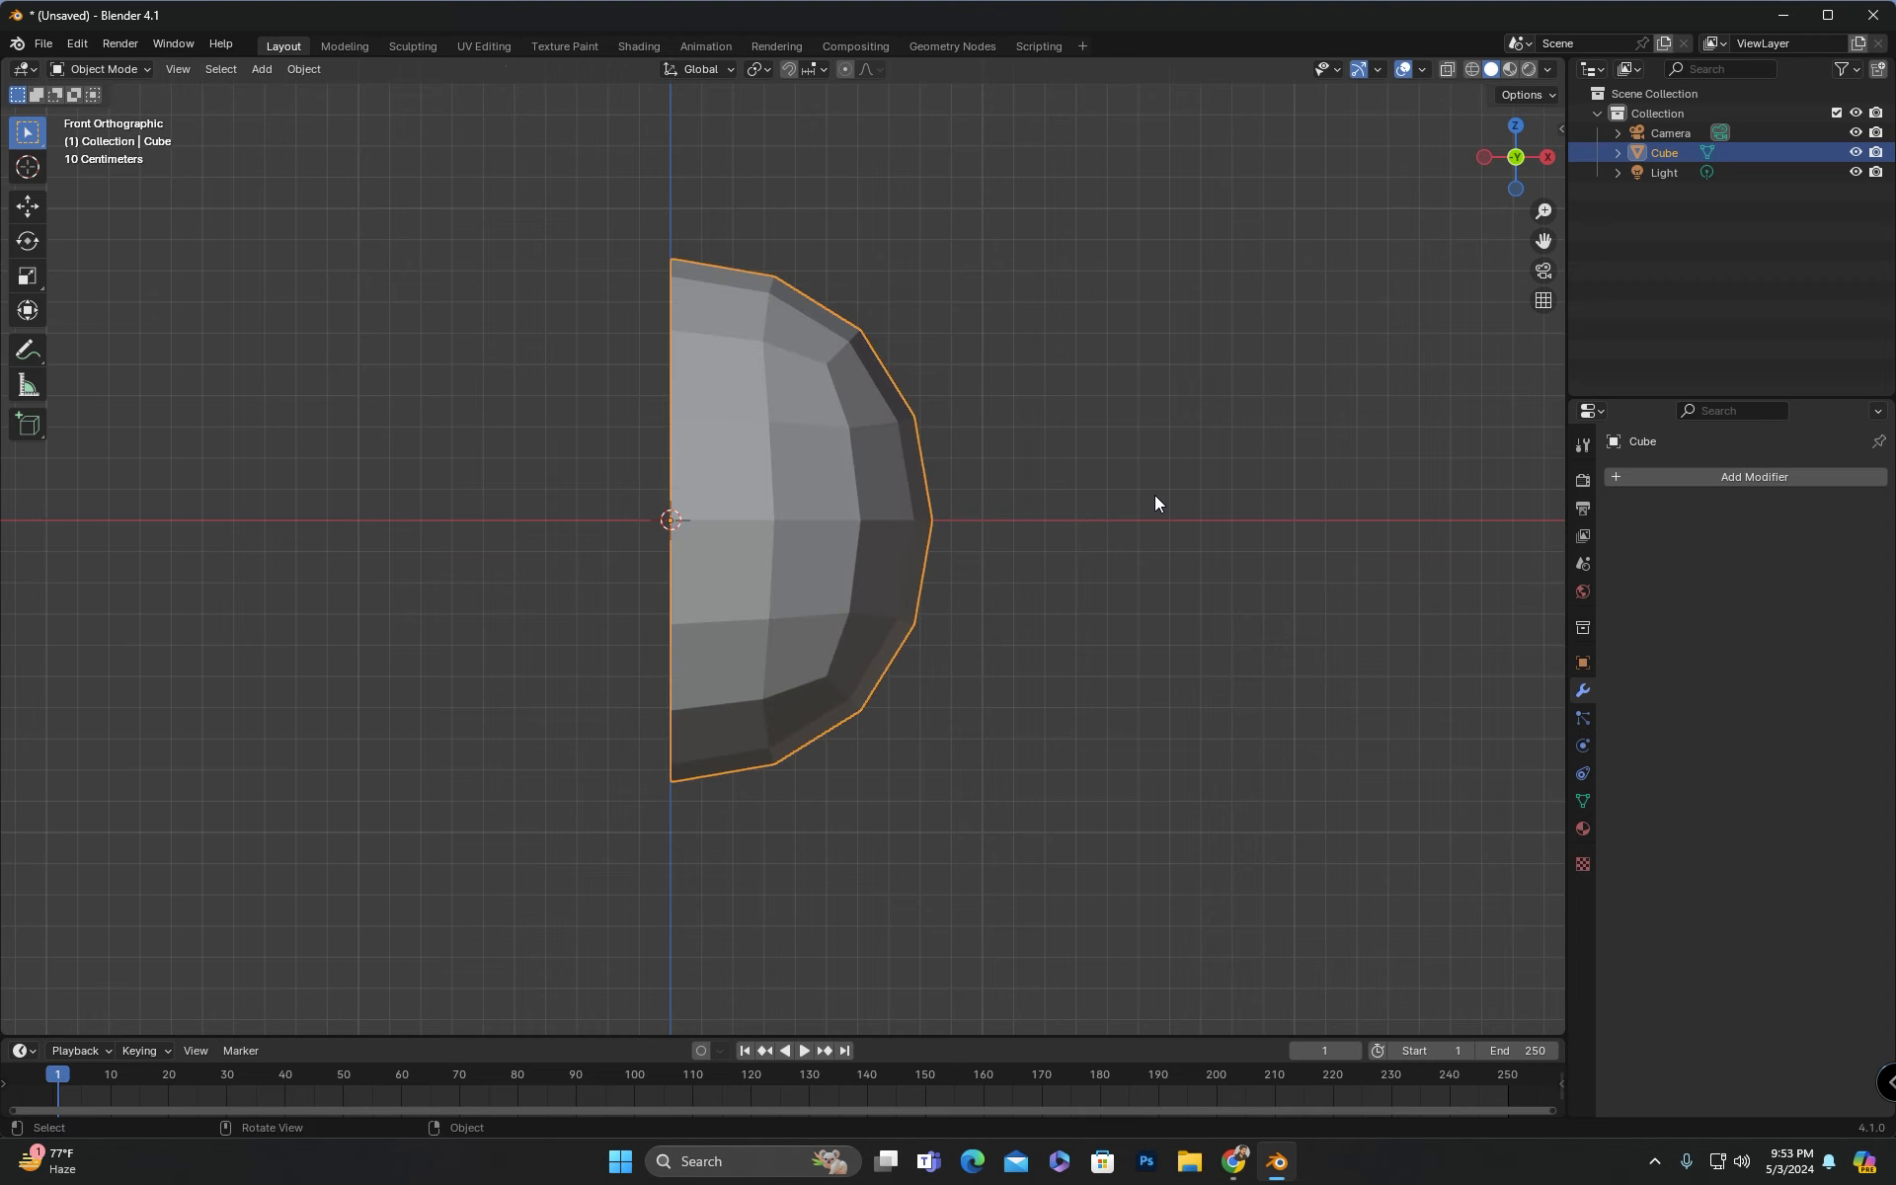
{"action": "key", "text": "Tab"}
{"action": "key", "text": "1"}
{"action": "left_click", "coordinate": [863, 339]}
{"action": "scroll", "coordinate": [893, 448], "scroll_direction": "down", "scroll_amount": 1}
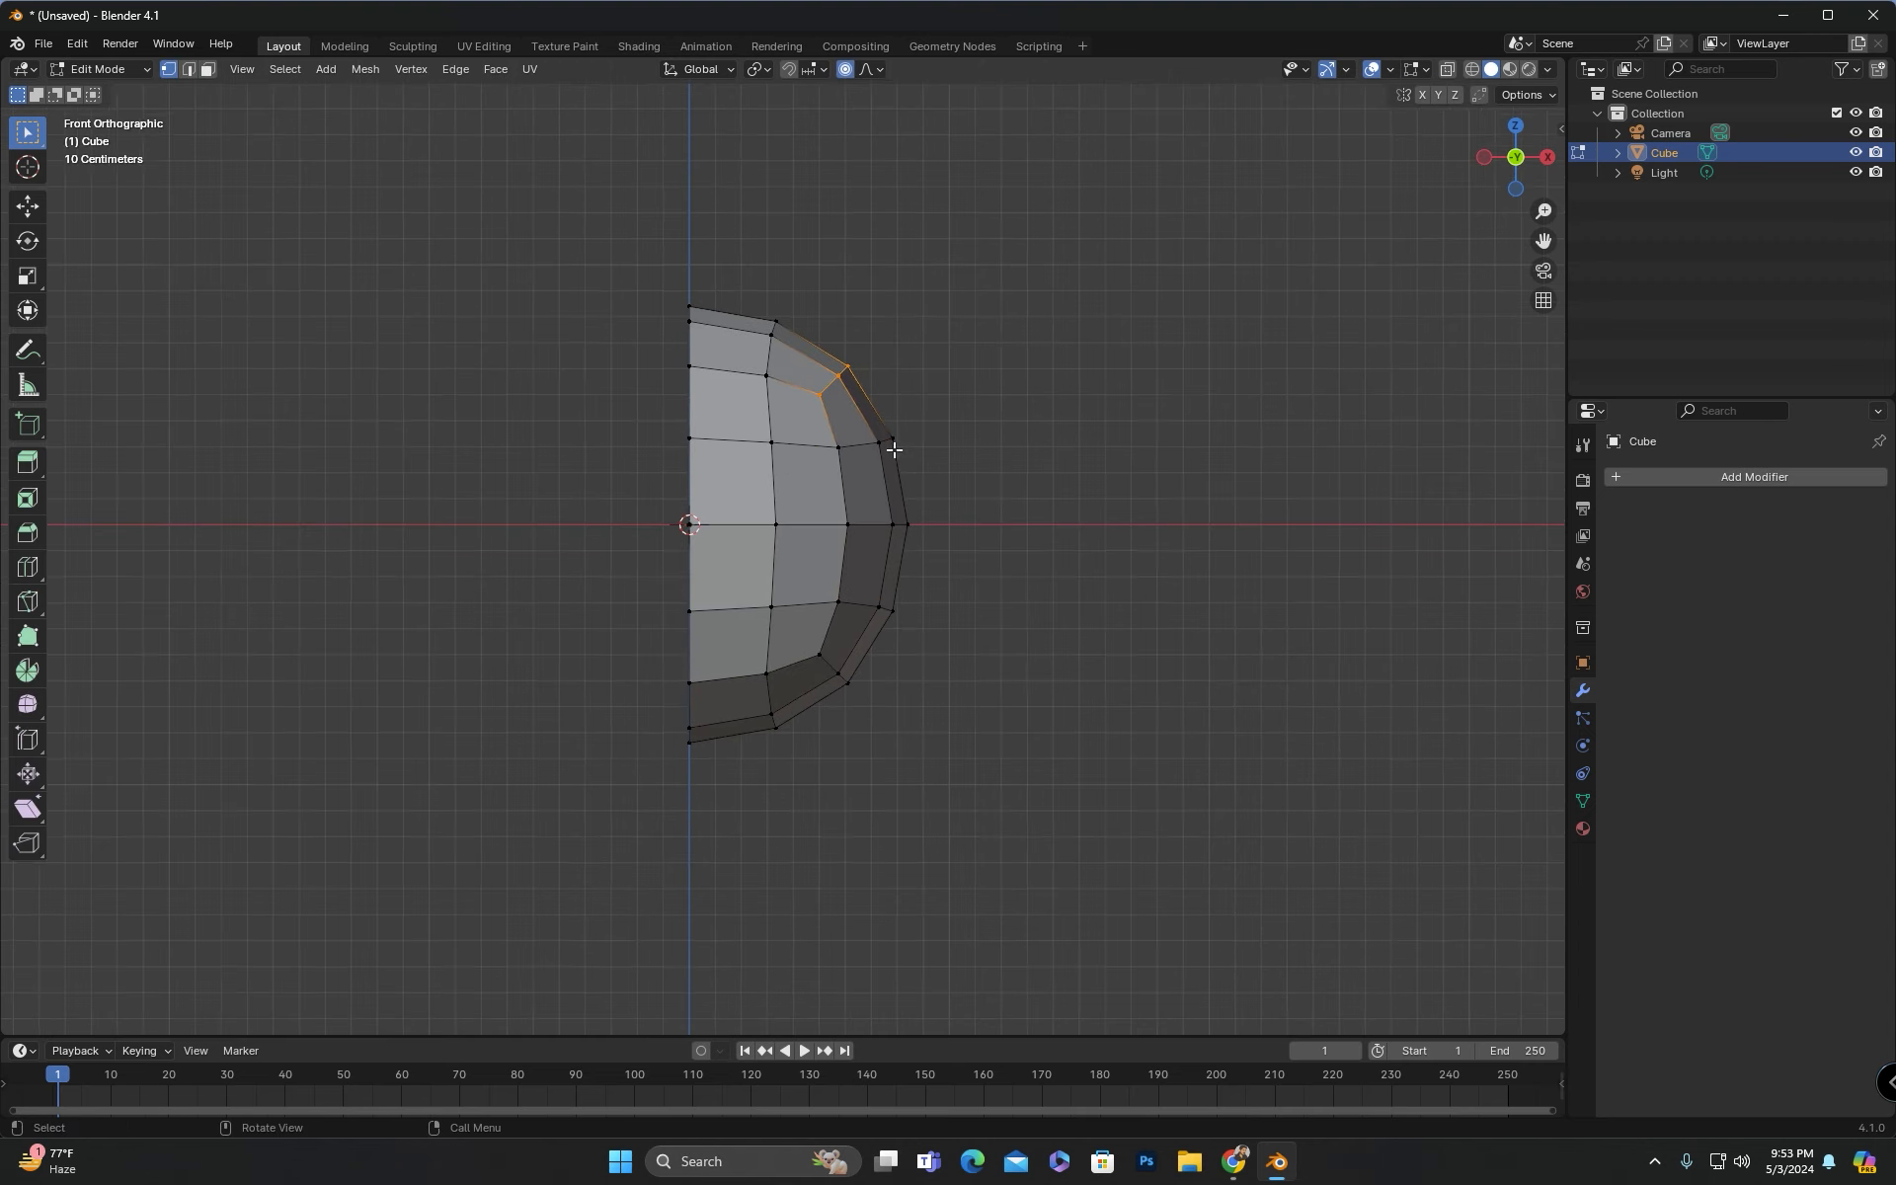
{"action": "middle_click_drag", "start_coordinate": [885, 382], "coordinate": [1068, 387], "text": "shift"}
{"action": "scroll", "coordinate": [1054, 383], "scroll_direction": "up", "scroll_amount": 10}
{"action": "left_click", "coordinate": [1113, 301]}
Step: Reposition the middle vertices of the top edge and lower the top vertices on the center line
{"action": "left_click_drag", "start_coordinate": [1004, 288], "coordinate": [960, 352]}
{"action": "key", "text": "g"}
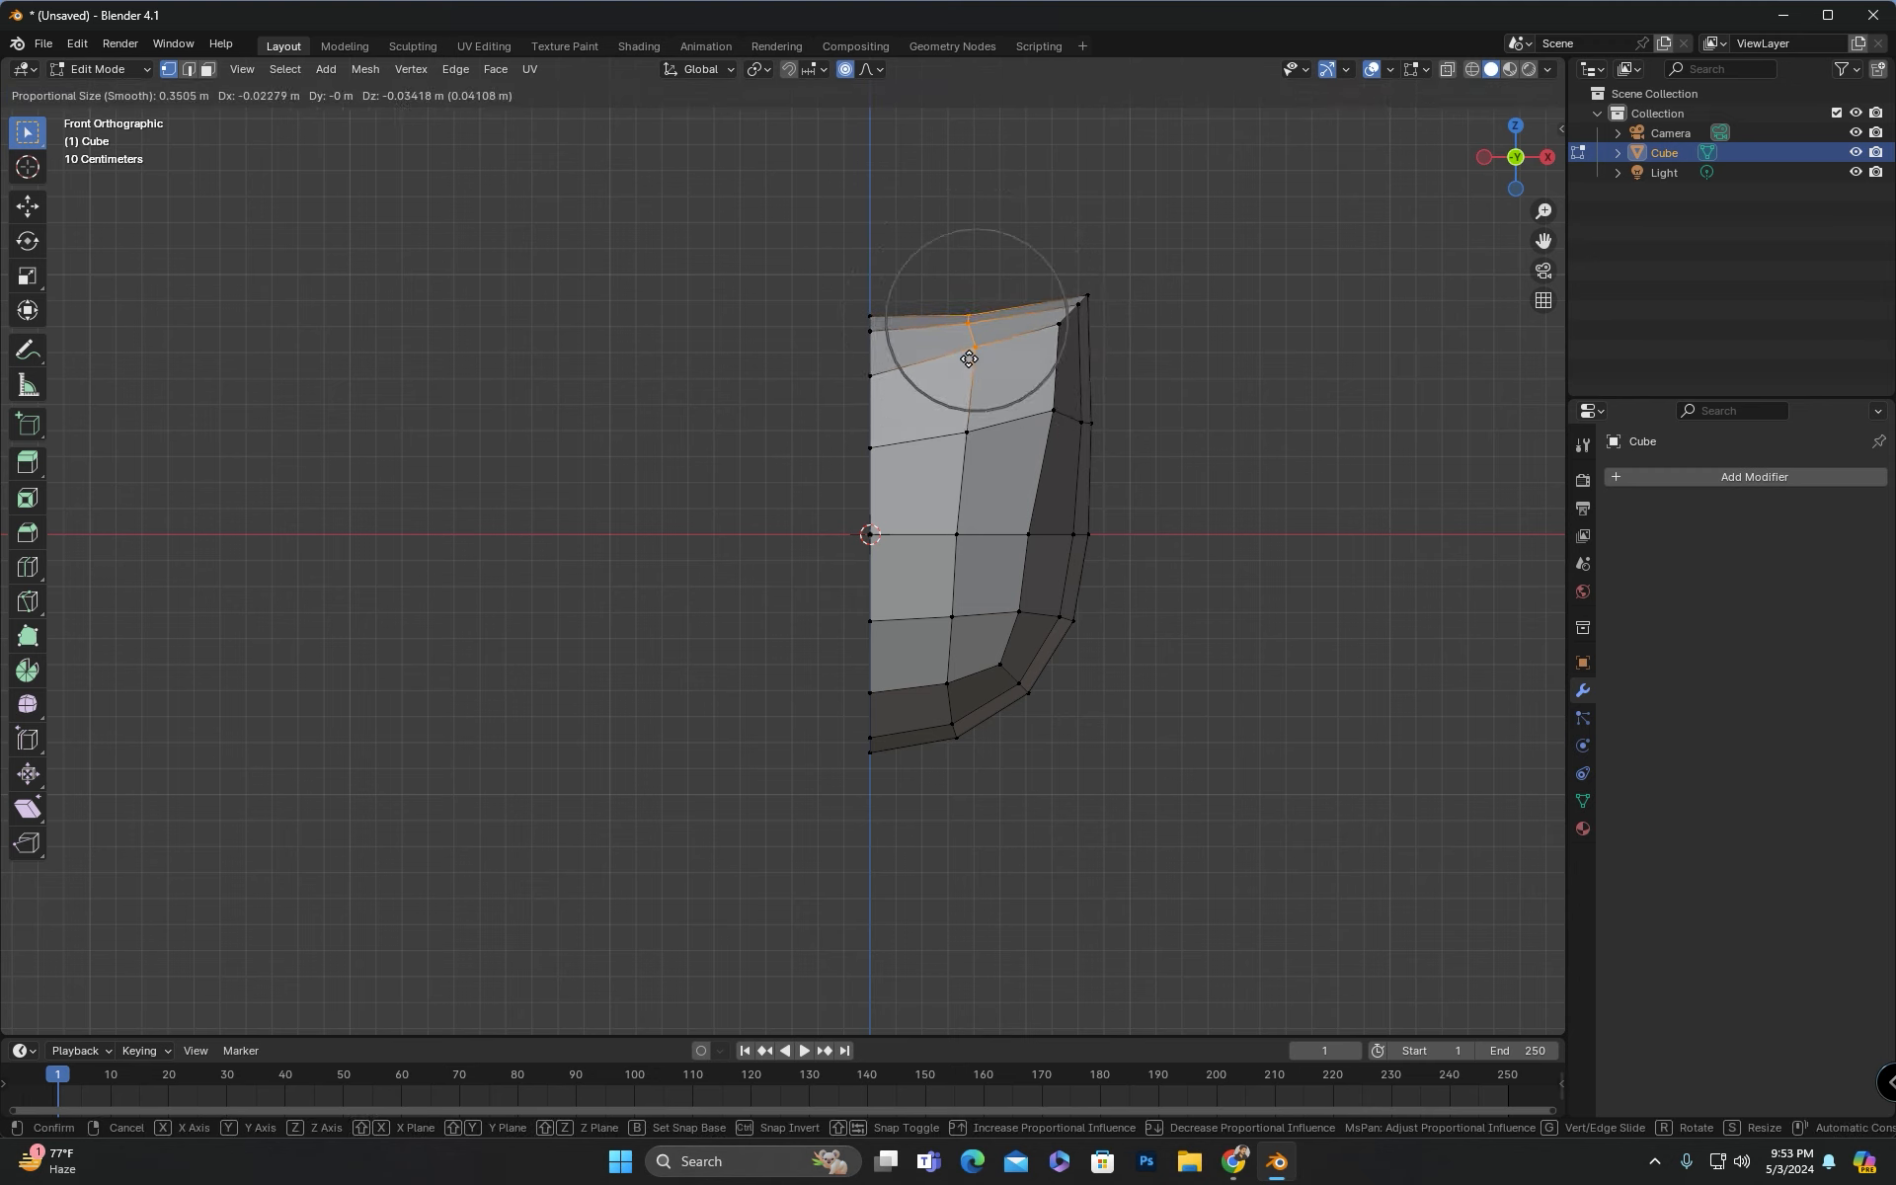
{"action": "left_click", "coordinate": [969, 358]}
{"action": "left_click_drag", "start_coordinate": [914, 276], "coordinate": [847, 372]}
{"action": "key", "text": "g"}
{"action": "left_click", "coordinate": [861, 355]}
Step: Move the upper side vertices and the equator vertices outward to widen the lobe, with proportional editing
{"action": "left_click", "coordinate": [1054, 410]}
{"action": "key", "text": "g"}
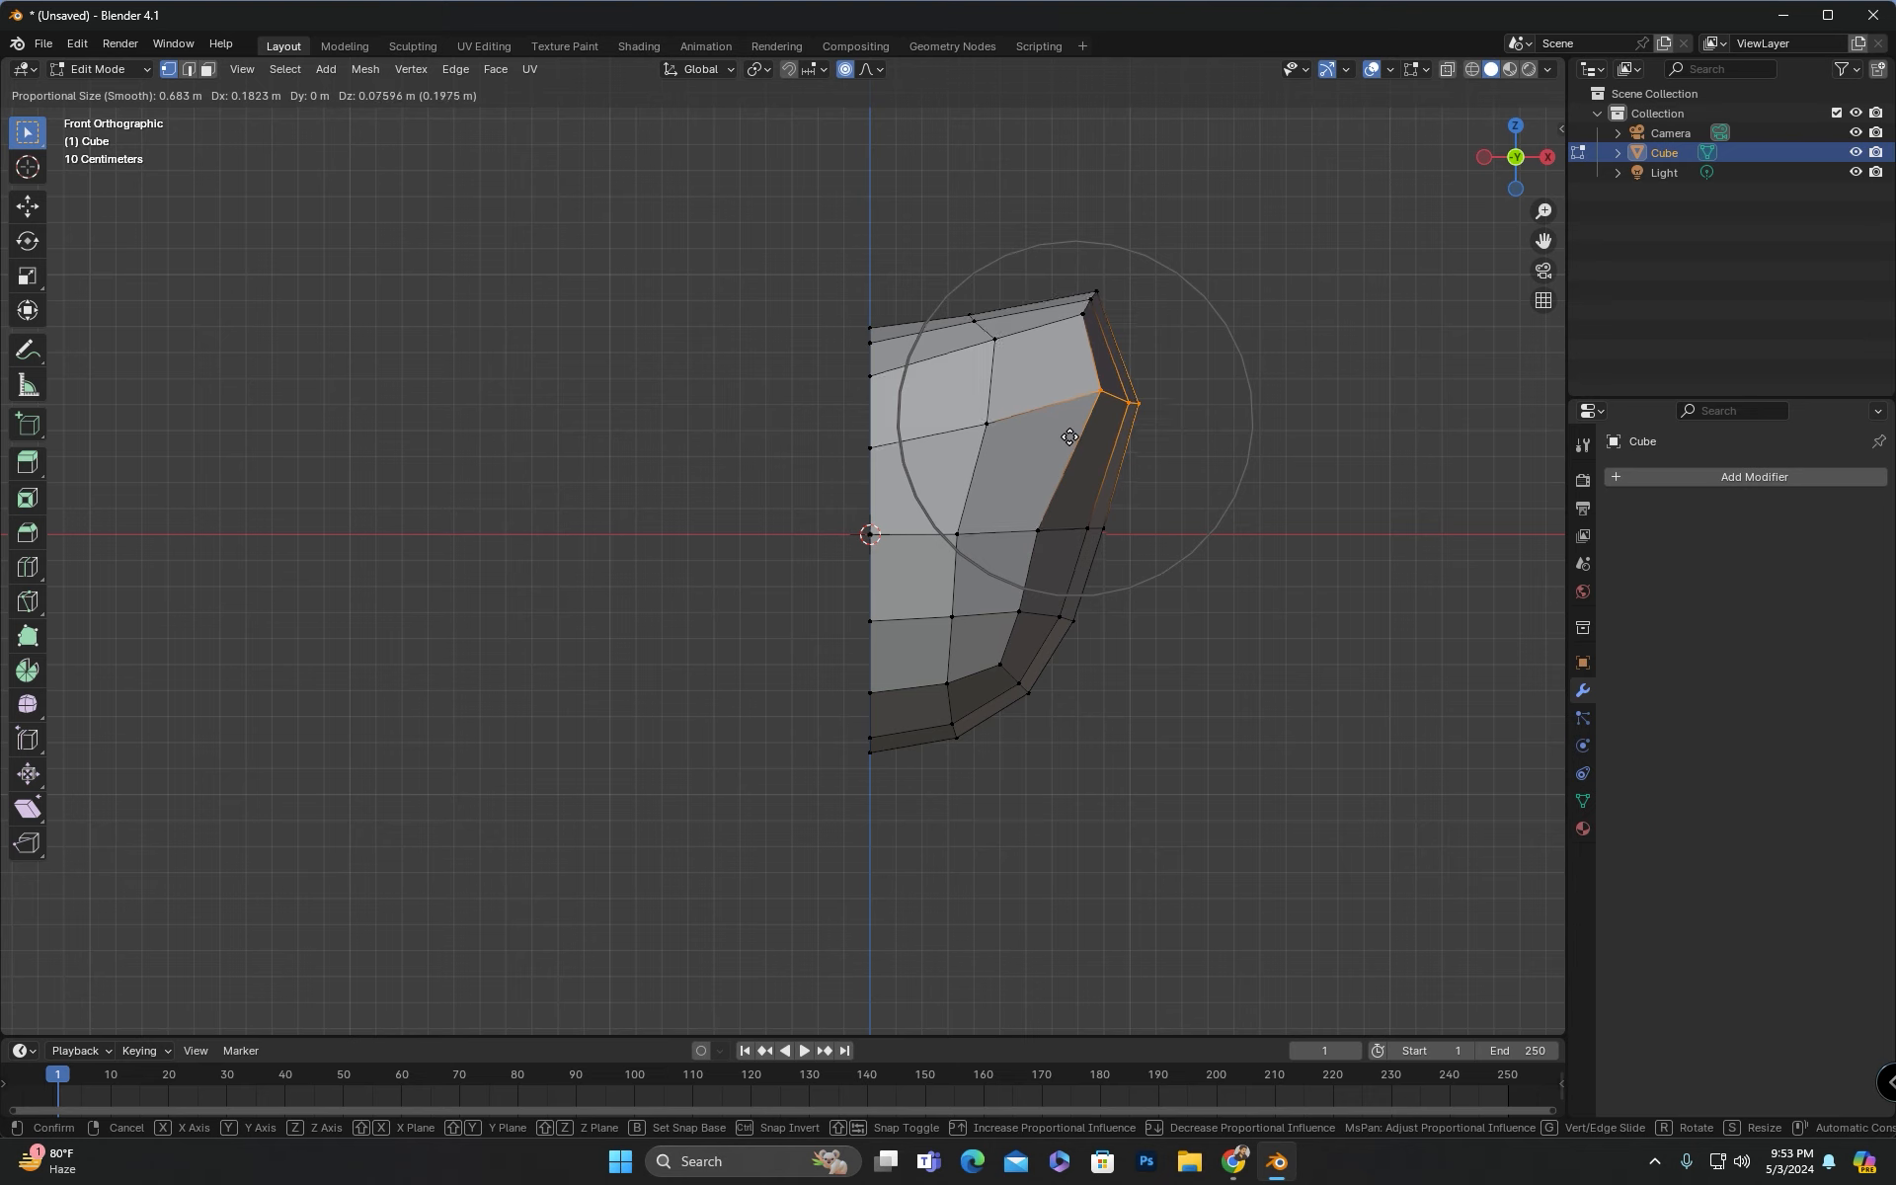
{"action": "left_click", "coordinate": [1069, 438]}
{"action": "key", "text": "g"}
{"action": "left_click", "coordinate": [1075, 583]}
{"action": "left_click_drag", "start_coordinate": [1163, 347], "coordinate": [1071, 439]}
{"action": "key", "text": "g"}
{"action": "left_click", "coordinate": [1081, 461]}
Step: Adjust the lobe's upper outer corner vertices and shift the top edge's middle vertices toward the center line
{"action": "left_click_drag", "start_coordinate": [1117, 240], "coordinate": [1050, 373]}
{"action": "key", "text": "g"}
{"action": "left_click", "coordinate": [1052, 366]}
{"action": "left_click_drag", "start_coordinate": [1007, 274], "coordinate": [961, 379]}
{"action": "key", "text": "g"}
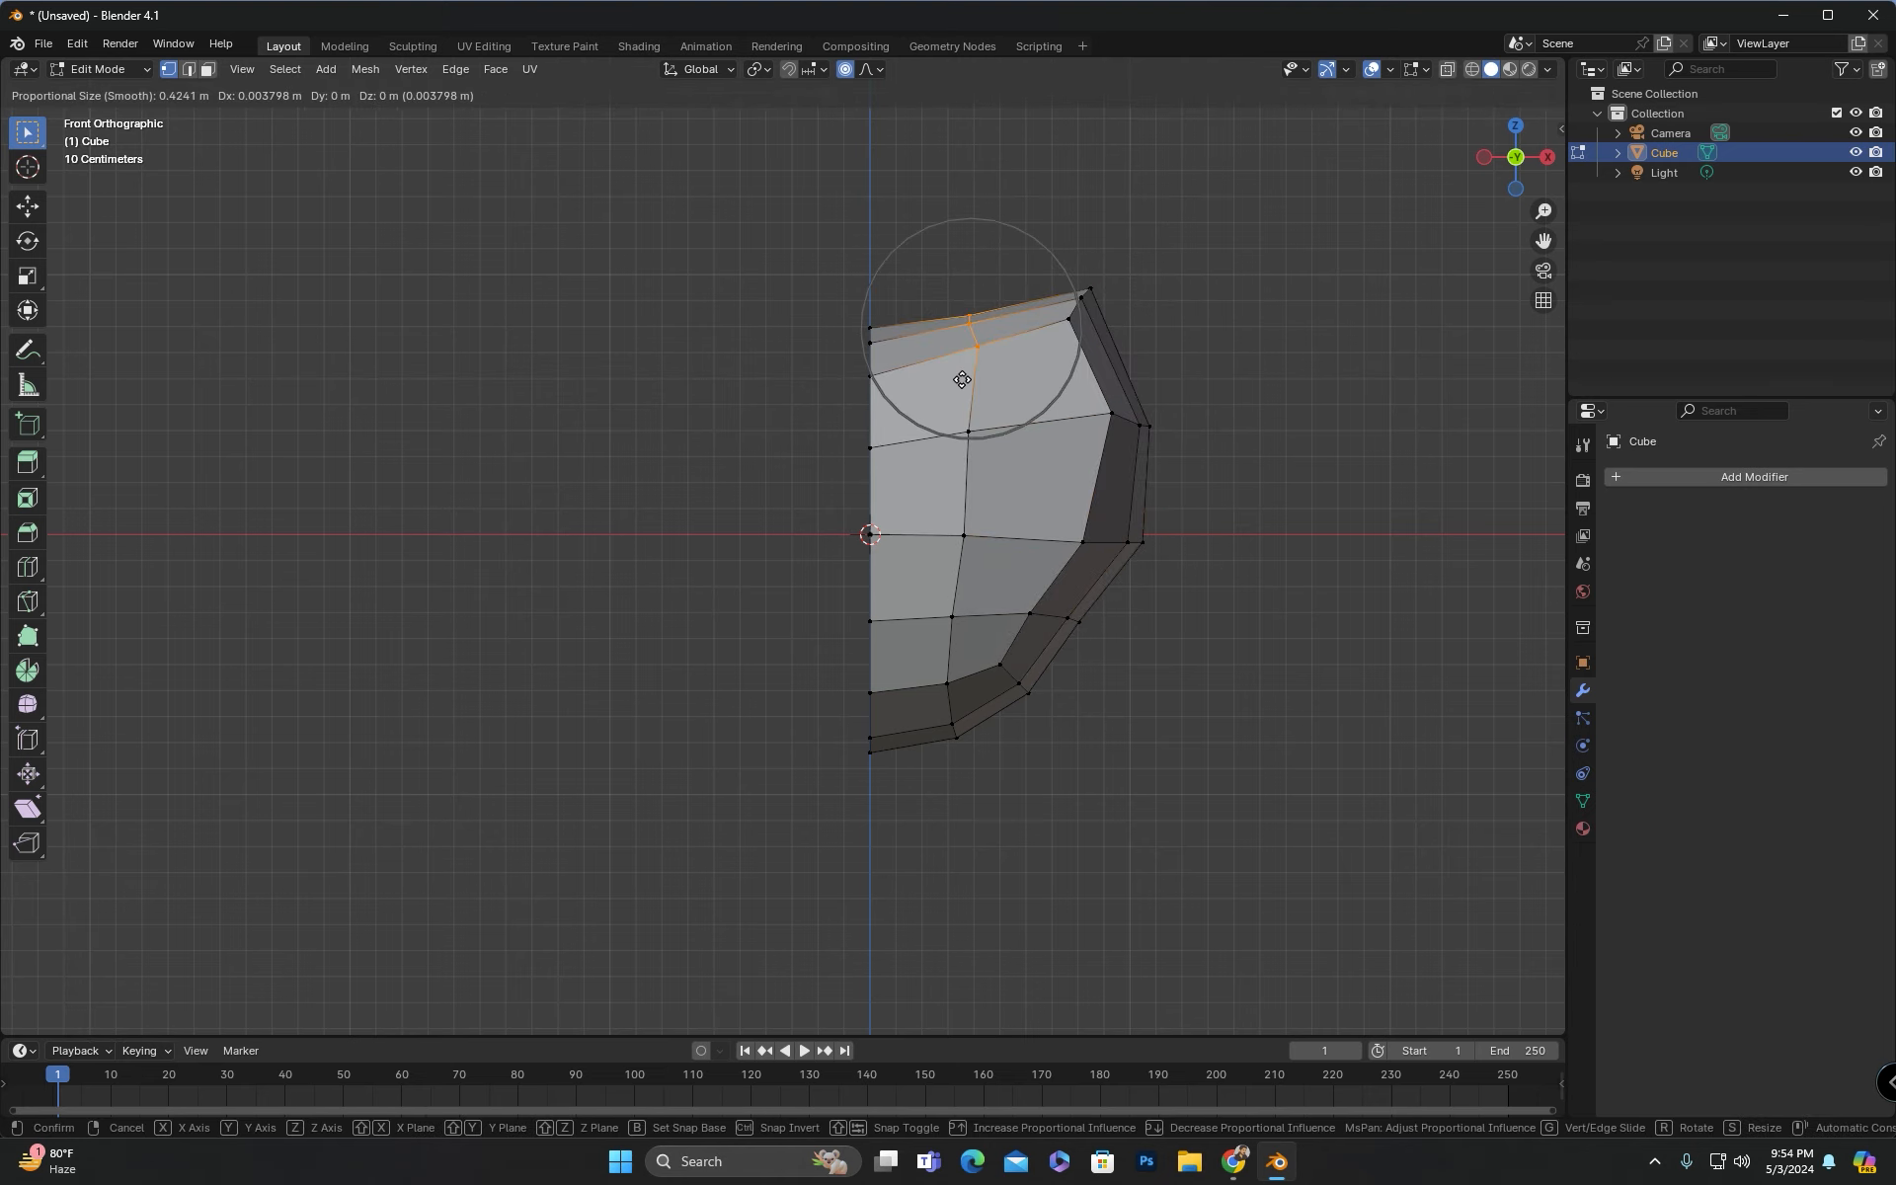
{"action": "left_click", "coordinate": [943, 374]}
Step: Push the upper side vertices and the equator vertices slightly further outward
{"action": "left_click_drag", "start_coordinate": [1209, 380], "coordinate": [1069, 458]}
{"action": "key", "text": "g"}
{"action": "left_click", "coordinate": [1078, 460]}
{"action": "key", "text": "g"}
{"action": "left_click_drag", "start_coordinate": [1179, 505], "coordinate": [1015, 644]}
{"action": "left_click", "coordinate": [1068, 584]}
Step: Move the lower side vertices outward and pull the lower corner vertices up and inward to taper the bottom
{"action": "key", "text": "g"}
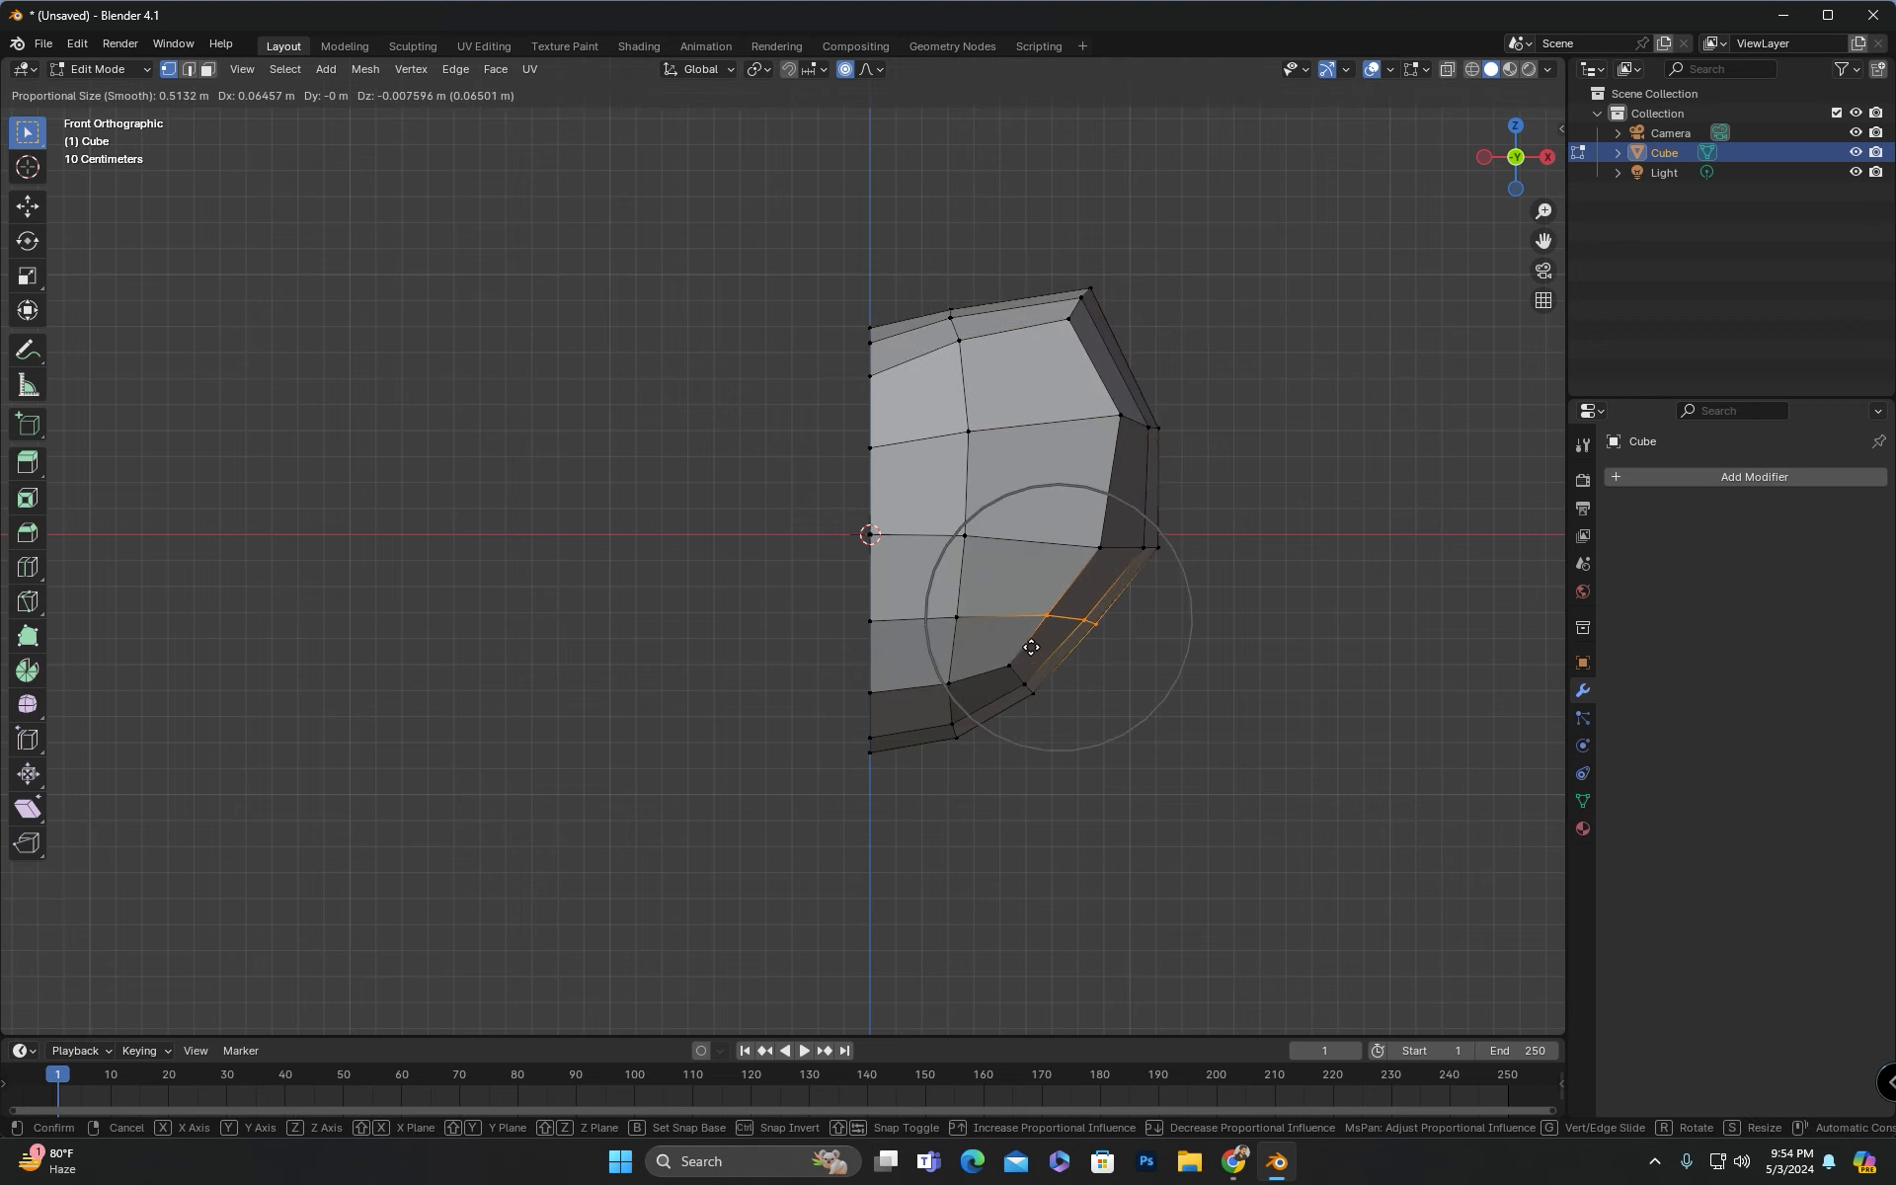
{"action": "left_click", "coordinate": [1036, 645]}
{"action": "key", "text": "g"}
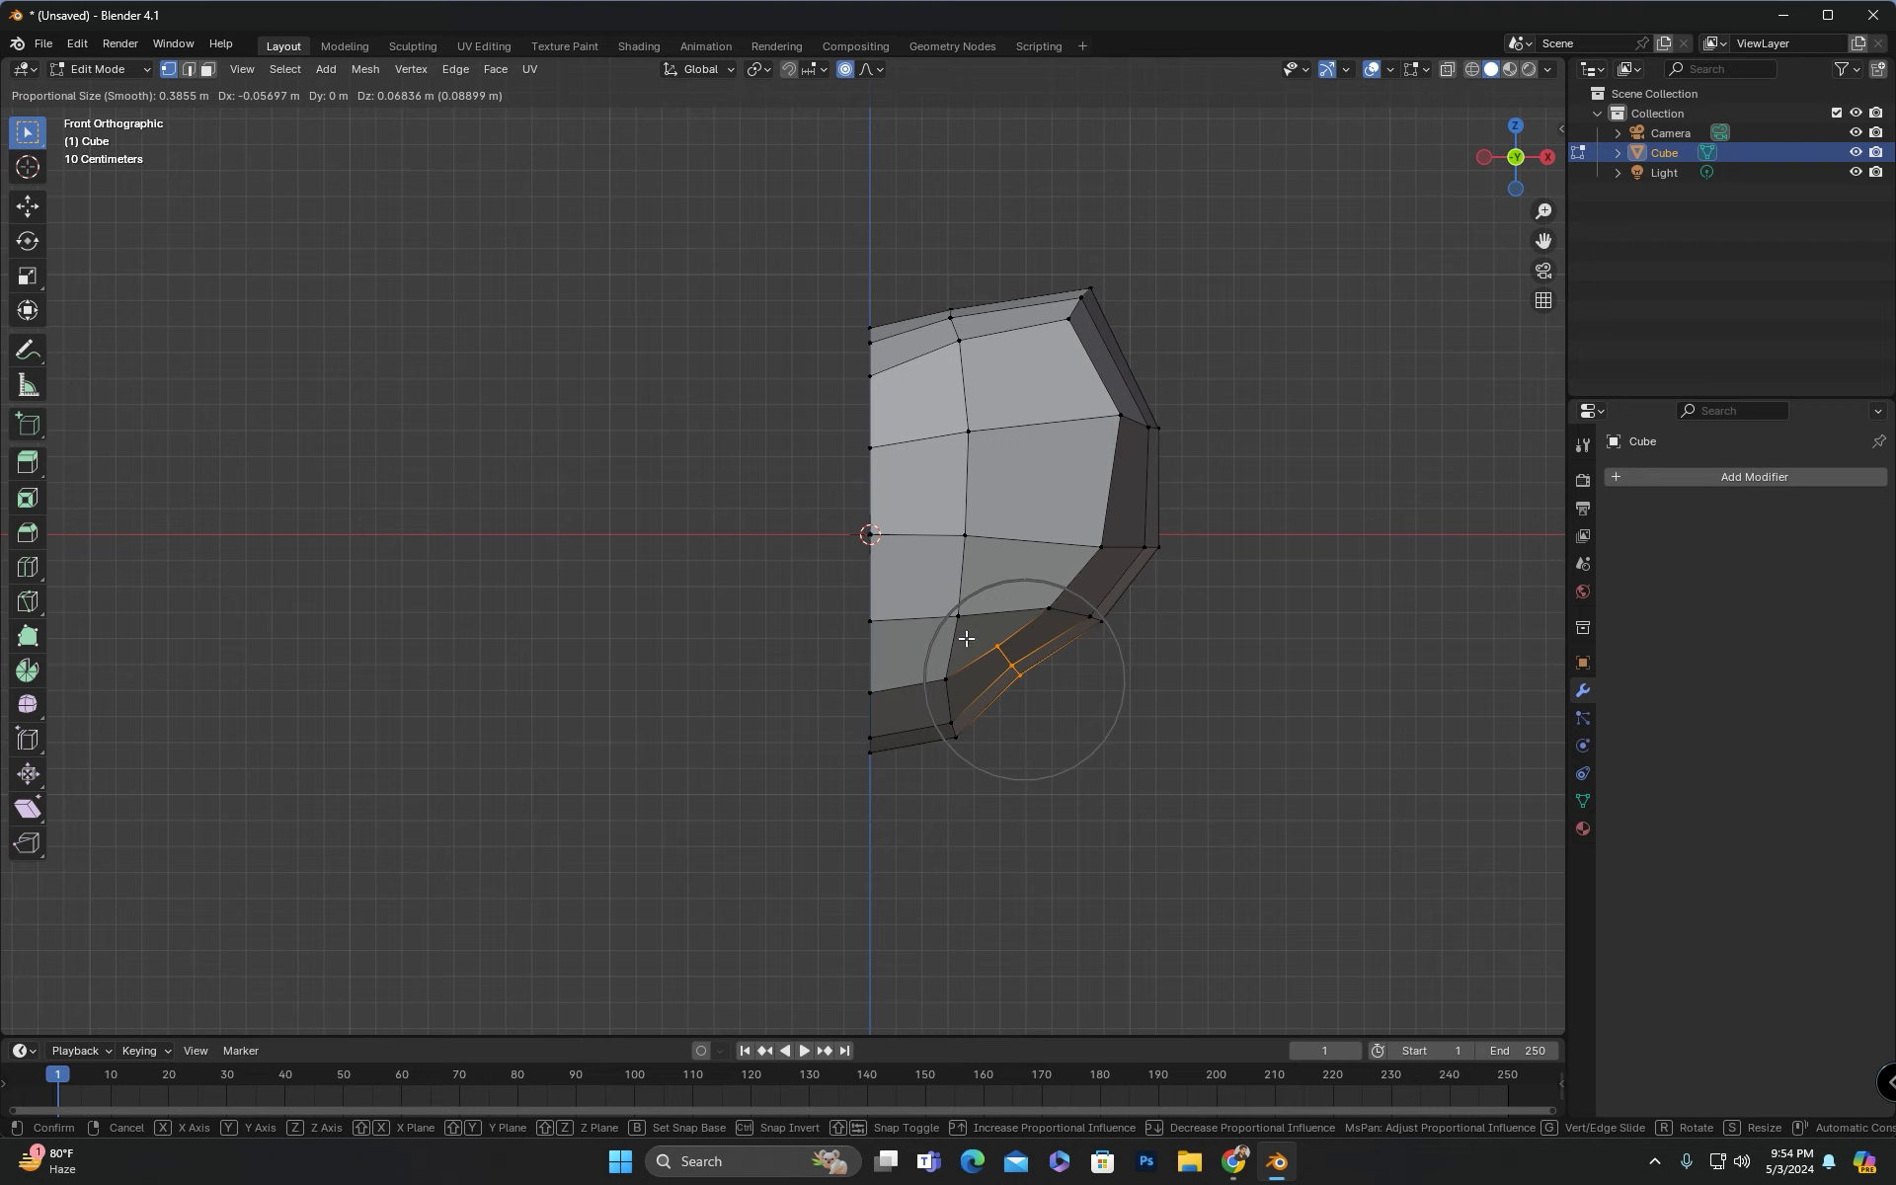
{"action": "left_click", "coordinate": [966, 637]}
Step: Shift the lower outer vertices slightly backward in right side view
{"action": "mouse_move", "coordinate": [1218, 681]}
{"action": "middle_mouse_down"}
{"action": "mouse_move", "coordinate": [1157, 705]}
{"action": "mouse_move", "coordinate": [1193, 694]}
{"action": "middle_mouse_up"}
{"action": "left_click", "coordinate": [958, 617]}
{"action": "middle_click_drag", "start_coordinate": [1072, 685], "coordinate": [790, 642]}
{"action": "key", "text": "g"}
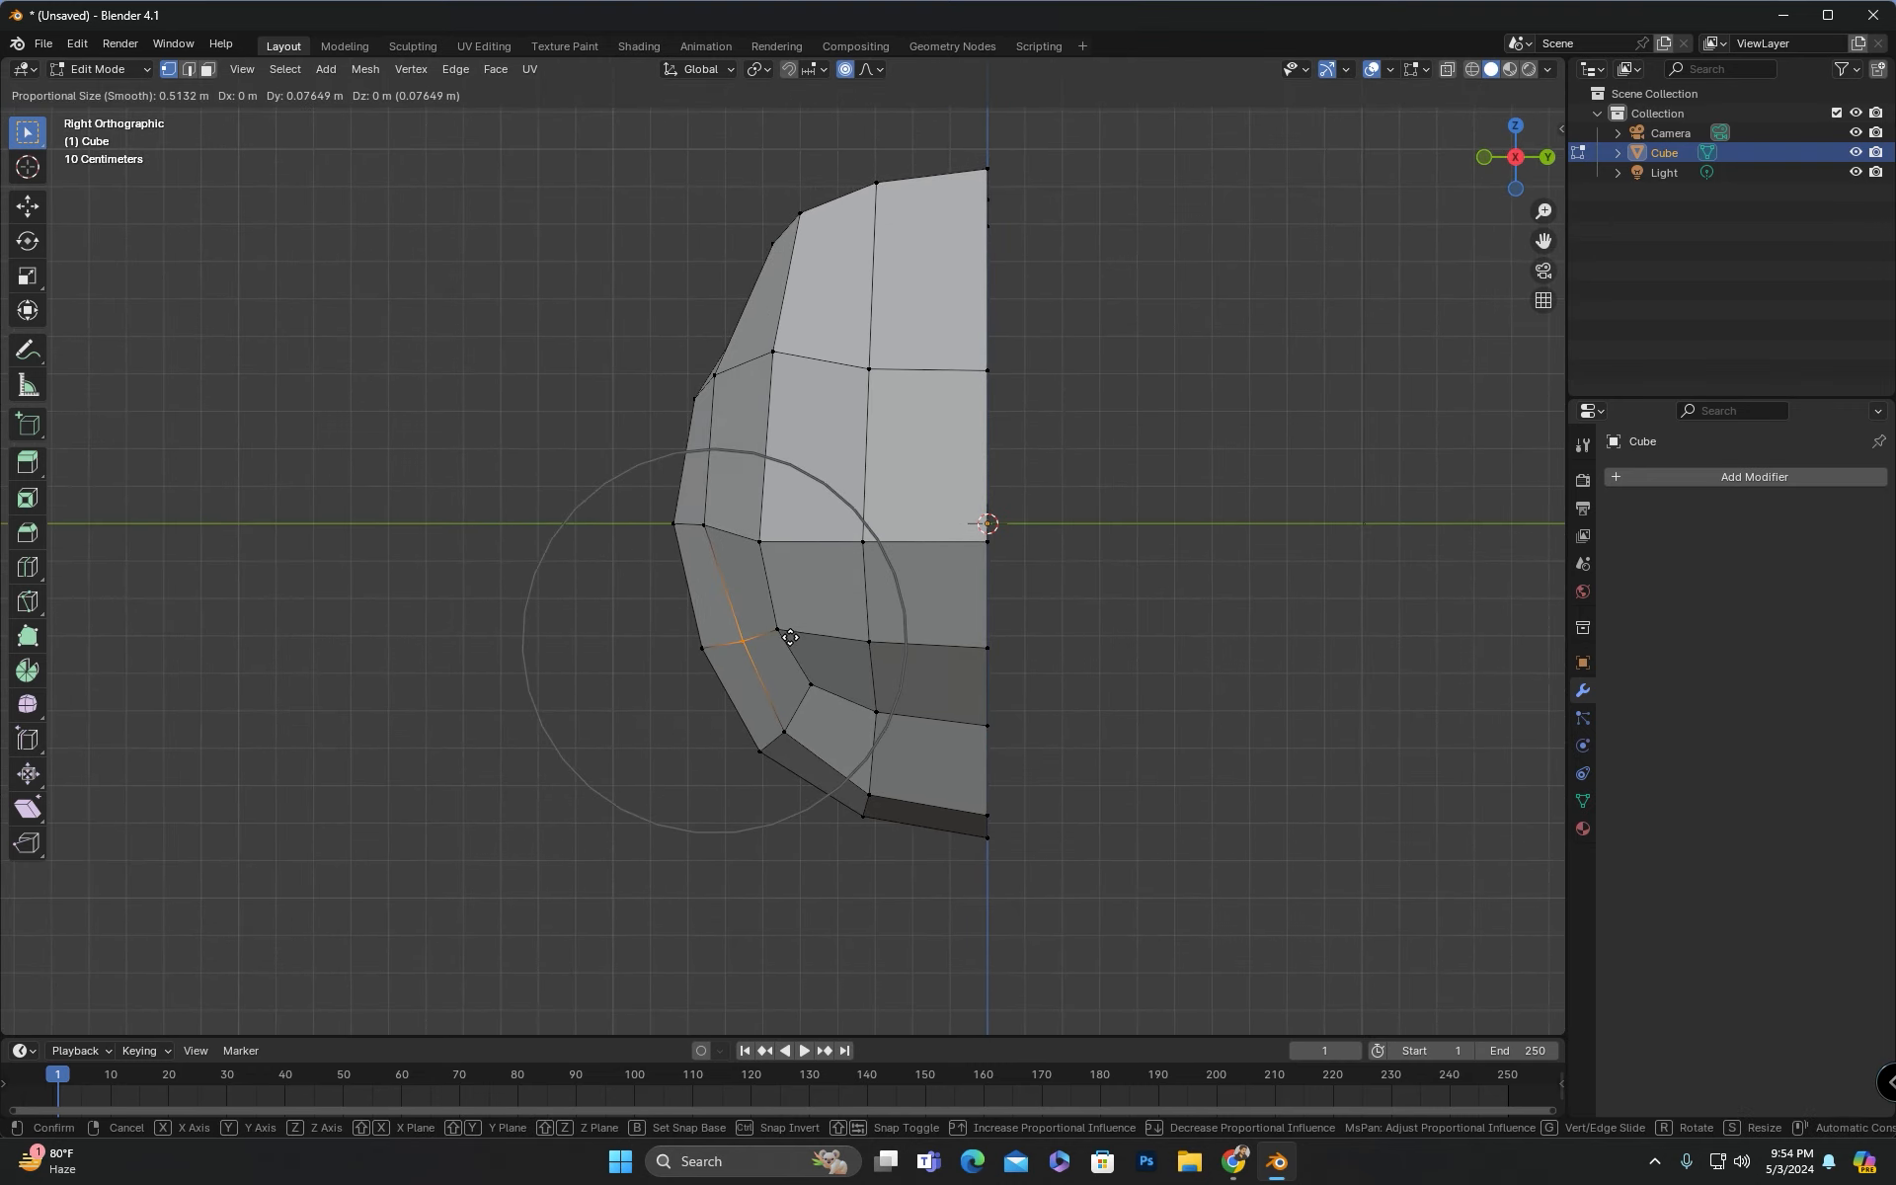
{"action": "left_click", "coordinate": [756, 806]}
Step: Nudge the vertices beside the bottom tip slightly back and up, using a smaller proportional editing radius
{"action": "left_click_drag", "start_coordinate": [899, 769], "coordinate": [839, 871]}
{"action": "key", "text": "g"}
{"action": "scroll", "coordinate": [849, 840], "scroll_direction": "down", "scroll_amount": 3}
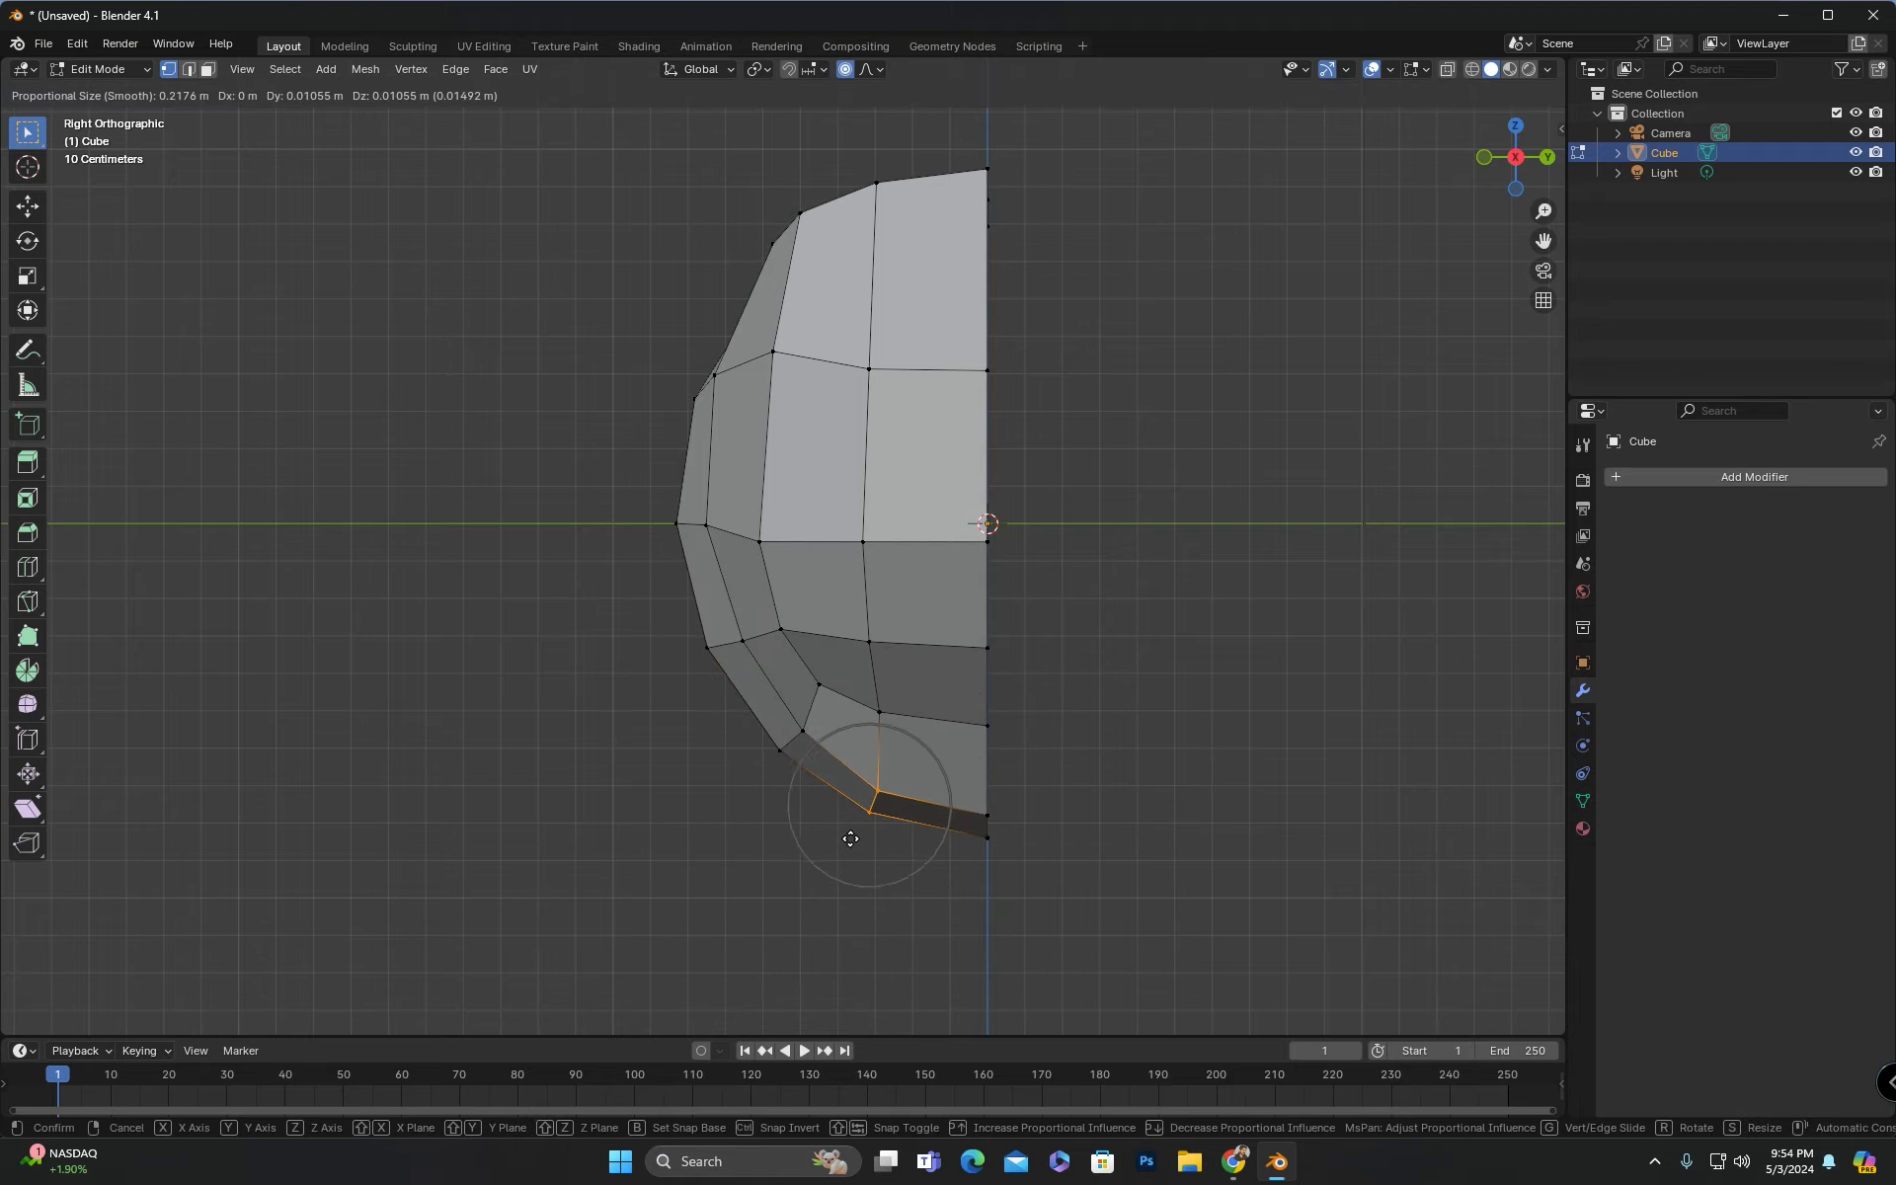
{"action": "left_click", "coordinate": [850, 839]}
{"action": "middle_click_drag", "start_coordinate": [850, 838], "coordinate": [915, 698]}
Step: Add a Subdivision modifier to the mesh in Object Mode and set its Boundary Smooth to Keep Corners
{"action": "key", "text": "Tab"}
{"action": "left_click", "coordinate": [1714, 478]}
{"action": "key", "text": "Return"}
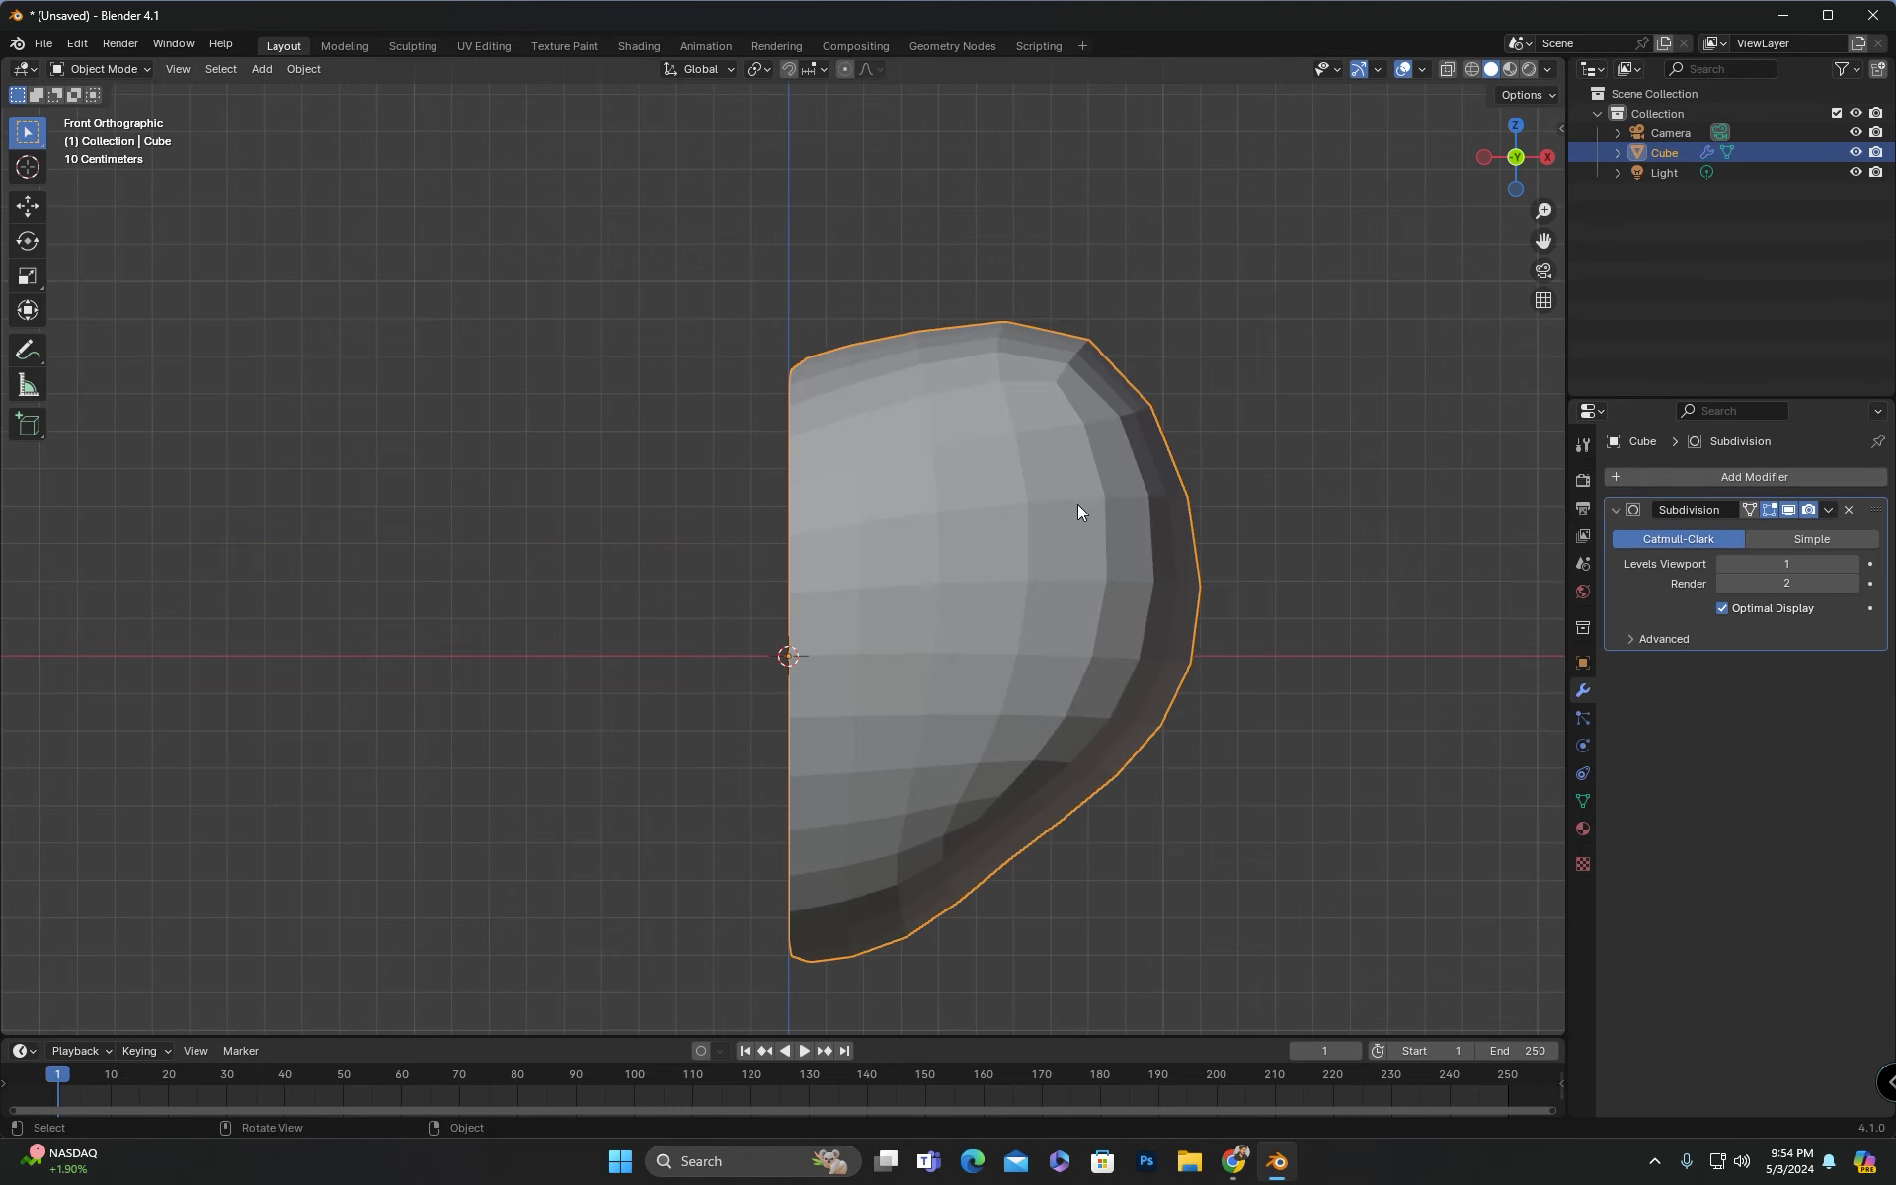
{"action": "left_click", "coordinate": [1632, 640]}
{"action": "left_click", "coordinate": [1768, 743]}
{"action": "left_click", "coordinate": [1759, 765]}
Step: Nudge the lower corner vertices and the vertices beside the bottom tip in Edit Mode in right side view
{"action": "middle_click_drag", "start_coordinate": [928, 513], "coordinate": [827, 645]}
{"action": "key", "text": "Tab"}
{"action": "left_click_drag", "start_coordinate": [832, 634], "coordinate": [766, 664]}
{"action": "key", "text": "g"}
{"action": "left_click", "coordinate": [776, 659]}
{"action": "left_click_drag", "start_coordinate": [887, 678], "coordinate": [821, 745]}
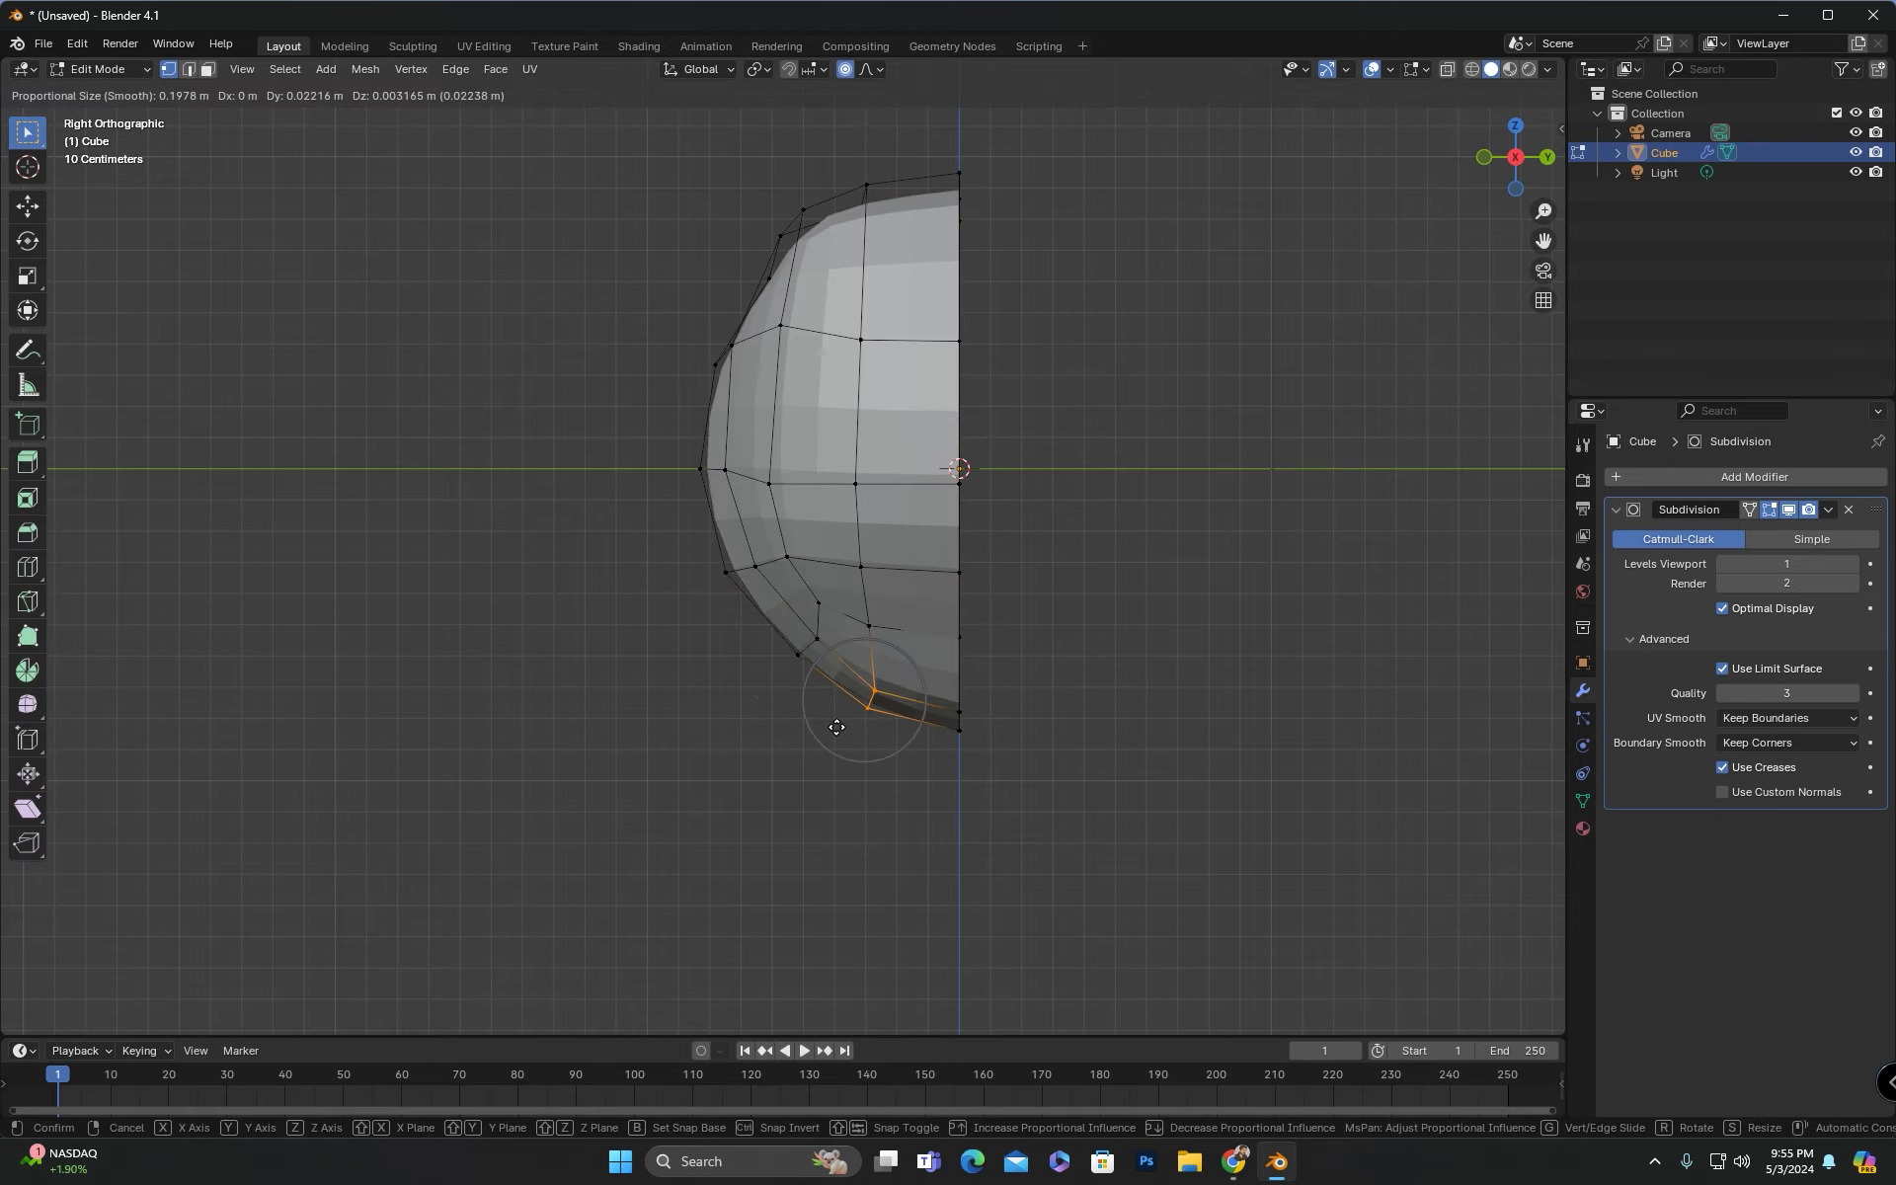
{"action": "left_click", "coordinate": [837, 727]}
Step: Reposition the single inner vertex at the mesh's lower outer corner
{"action": "scroll", "coordinate": [790, 568], "scroll_direction": "down", "scroll_amount": 4}
{"action": "middle_click_drag", "start_coordinate": [790, 558], "coordinate": [875, 535]}
{"action": "scroll", "coordinate": [869, 535], "scroll_direction": "up", "scroll_amount": 4}
{"action": "left_click", "coordinate": [931, 616]}
{"action": "middle_click_drag", "start_coordinate": [930, 622], "coordinate": [999, 660]}
{"action": "scroll", "coordinate": [831, 627], "scroll_direction": "up", "scroll_amount": 2}
{"action": "key", "text": "g"}
{"action": "left_click", "coordinate": [828, 637]}
{"action": "scroll", "coordinate": [832, 637], "scroll_direction": "down", "scroll_amount": 3}
{"action": "scroll", "coordinate": [978, 593], "scroll_direction": "down", "scroll_amount": 1}
{"action": "middle_click_drag", "start_coordinate": [948, 341], "coordinate": [904, 467], "text": "shift"}
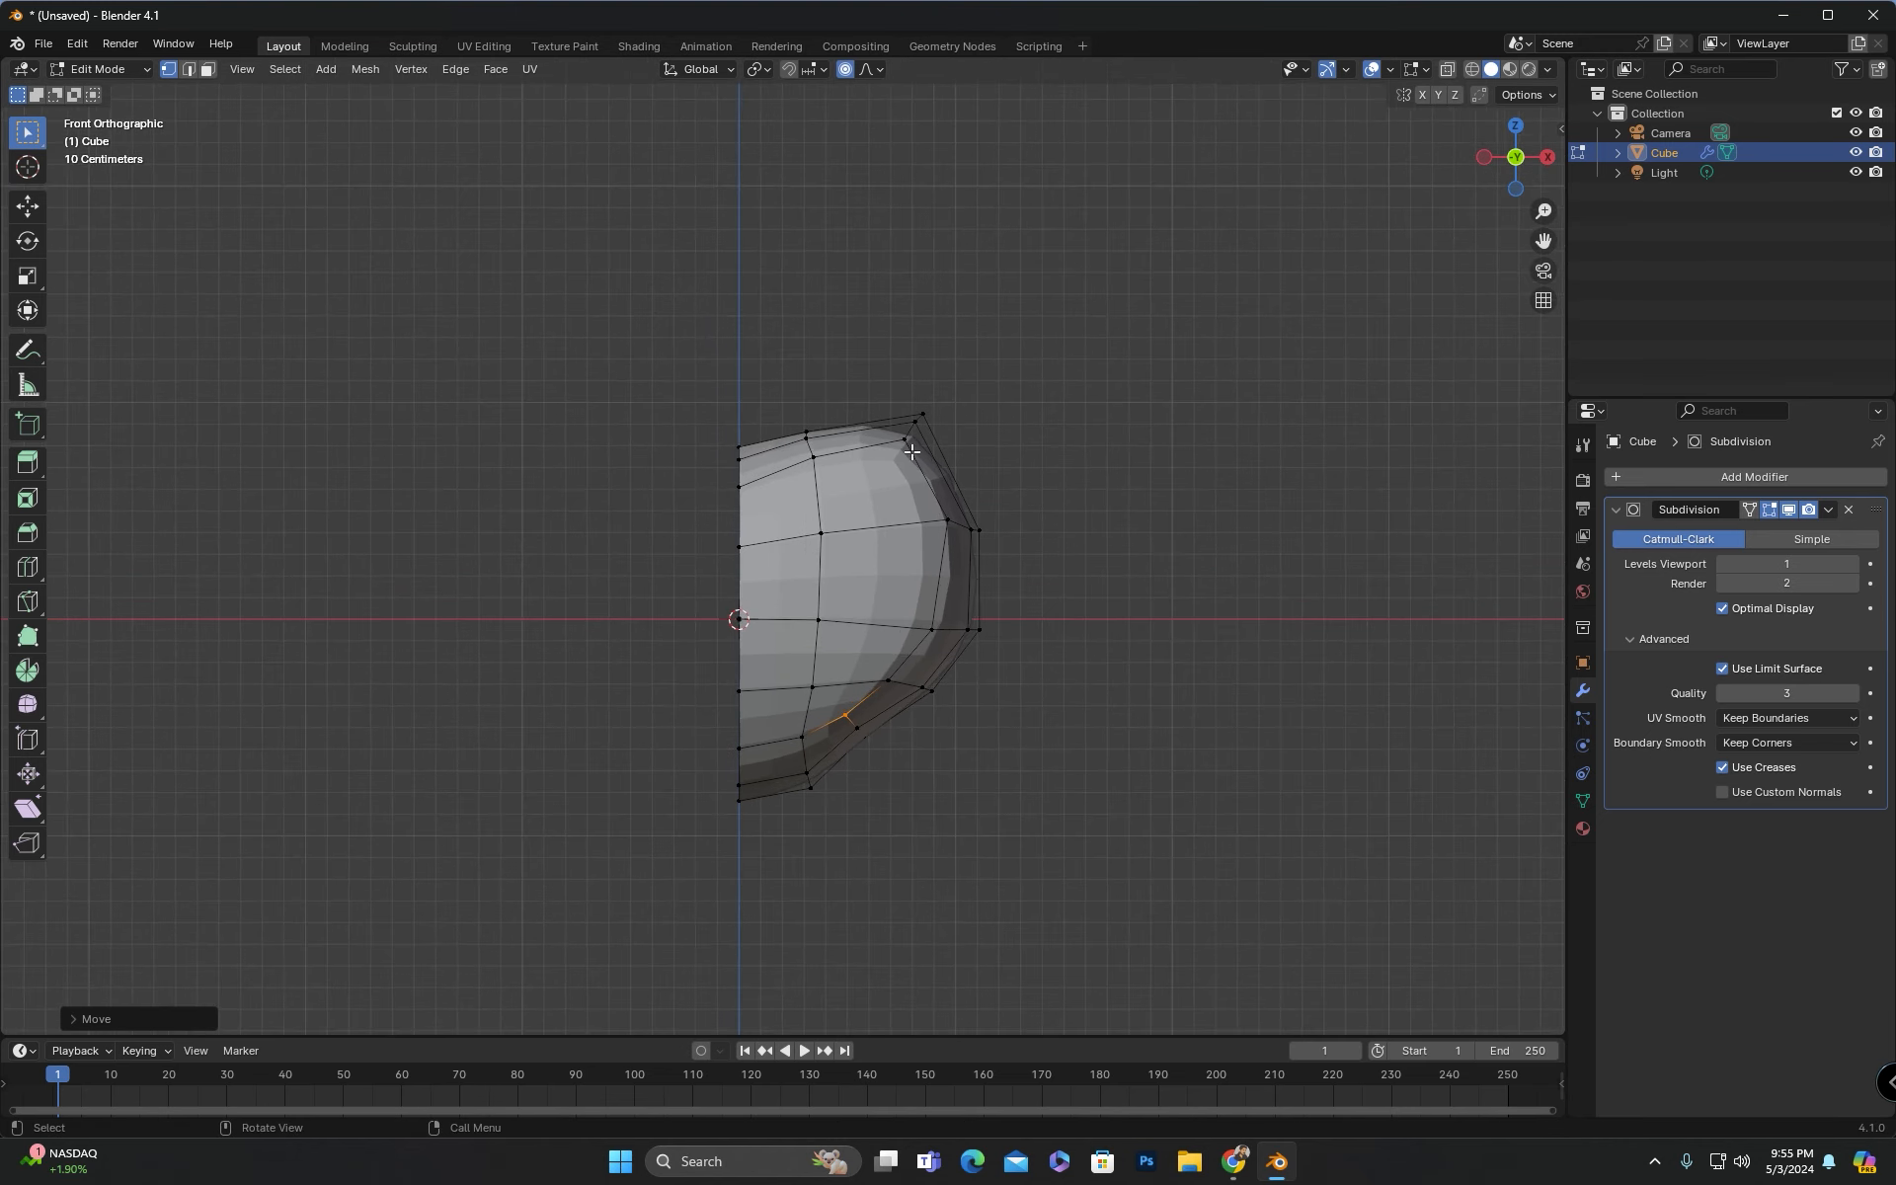
Step: Turn on X-ray and fine-tune the positions of the upper outer corner vertices and the upper side vertices
{"action": "left_click", "coordinate": [1448, 71]}
{"action": "left_click_drag", "start_coordinate": [999, 344], "coordinate": [896, 444]}
{"action": "key", "text": "g"}
{"action": "left_click", "coordinate": [893, 449]}
{"action": "left_click_drag", "start_coordinate": [1013, 492], "coordinate": [927, 551]}
{"action": "key", "text": "g"}
{"action": "left_click", "coordinate": [937, 549]}
Step: Fine-tune the vertices beside the bottom tip, at the lower corner and on the lower side to smooth the taper
{"action": "left_click_drag", "start_coordinate": [894, 810], "coordinate": [788, 759]}
{"action": "key", "text": "g"}
{"action": "left_click", "coordinate": [786, 736]}
{"action": "left_click_drag", "start_coordinate": [948, 792], "coordinate": [834, 699]}
{"action": "key", "text": "g"}
{"action": "left_click", "coordinate": [830, 686]}
{"action": "left_click_drag", "start_coordinate": [960, 656], "coordinate": [869, 698]}
{"action": "key", "text": "g"}
{"action": "left_click", "coordinate": [865, 685]}
Step: Return to Object Mode, turn off X-ray and deselect the half heart
{"action": "key", "text": "Tab"}
{"action": "left_click", "coordinate": [1448, 70]}
{"action": "left_click", "coordinate": [1007, 454]}
{"action": "scroll", "coordinate": [968, 474], "scroll_direction": "down", "scroll_amount": 1}
{"action": "middle_click_drag", "start_coordinate": [943, 479], "coordinate": [909, 551]}
{"action": "scroll", "coordinate": [909, 553], "scroll_direction": "up", "scroll_amount": 2}
Step: Add a Mirror modifier on the X axis and enable Clipping
{"action": "left_click", "coordinate": [1715, 478]}
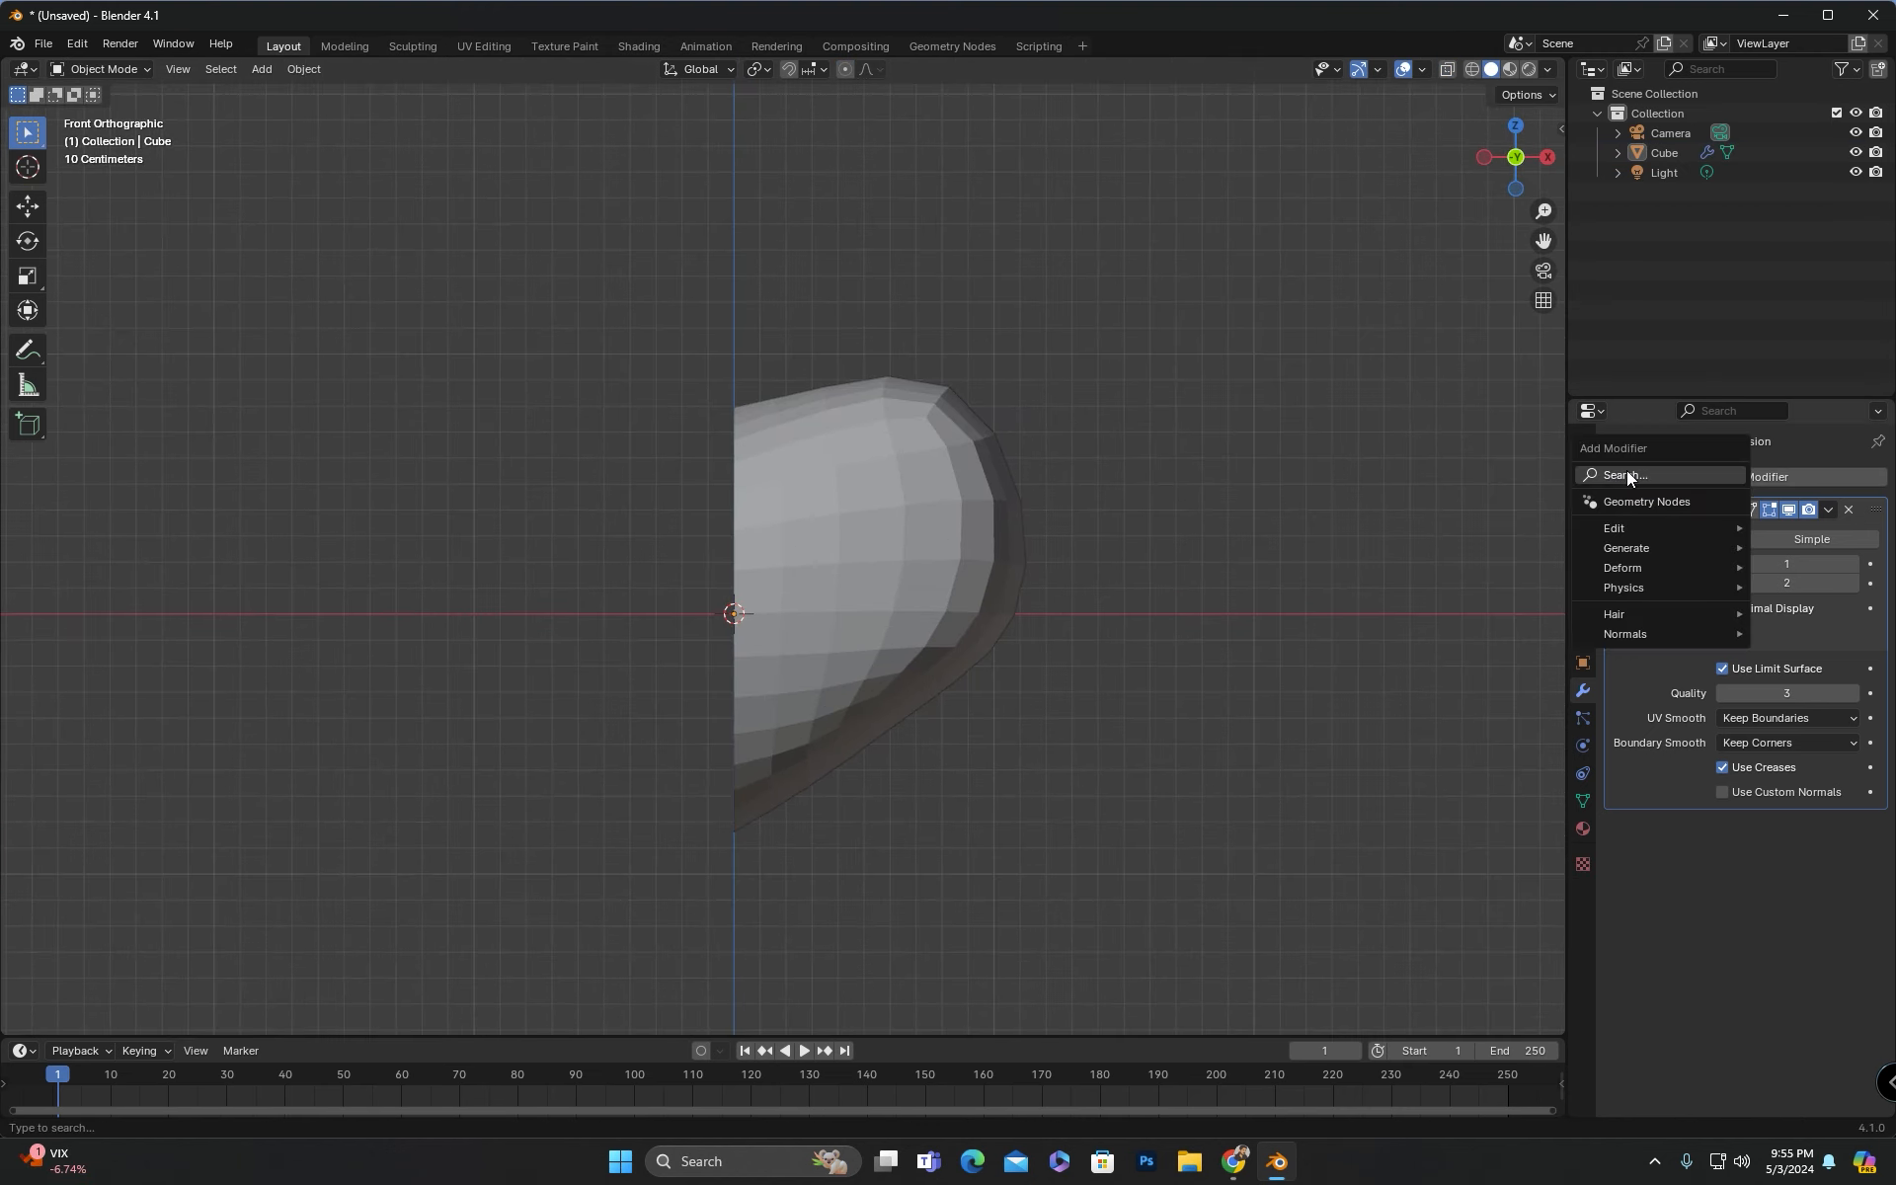
{"action": "left_click", "coordinate": [1626, 470]}
{"action": "key", "text": "Return"}
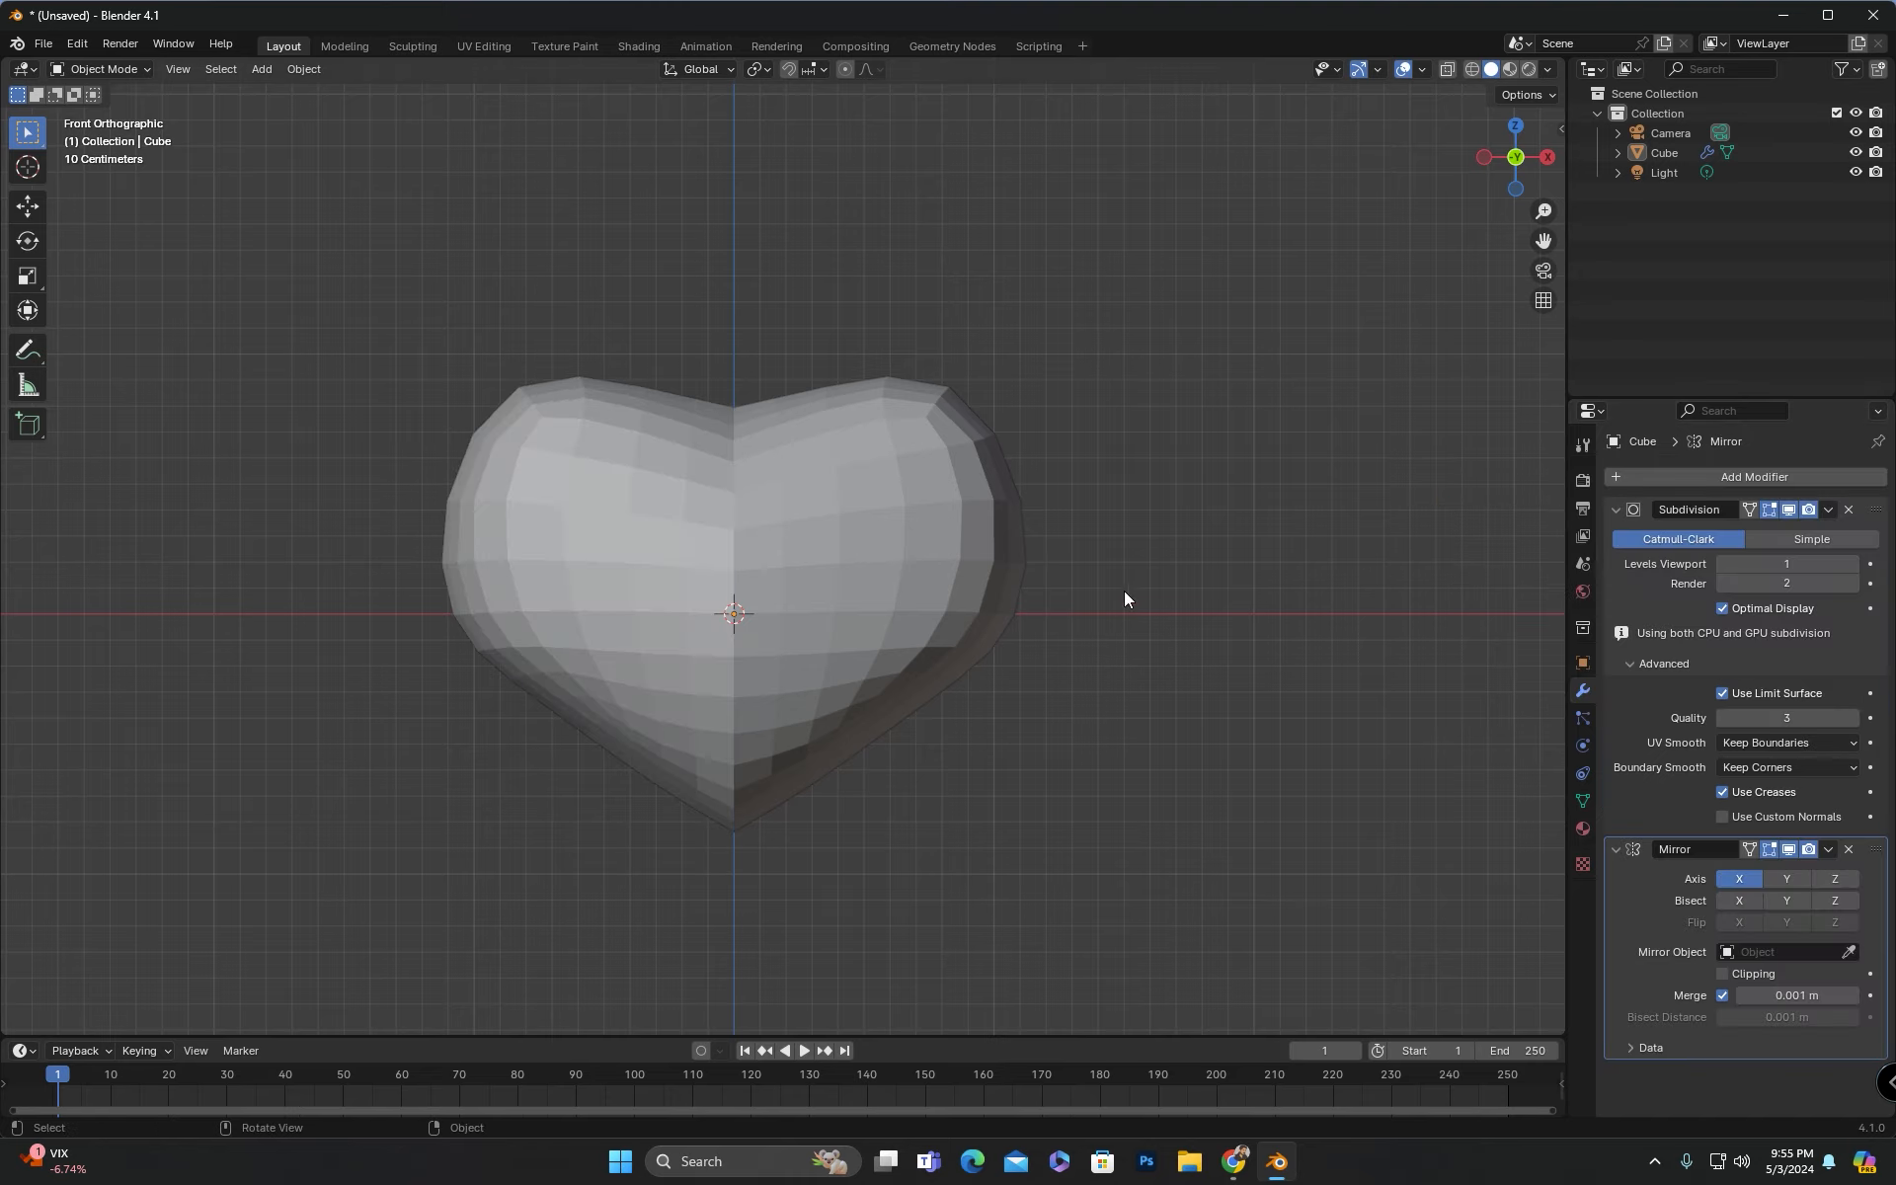
{"action": "left_click", "coordinate": [1726, 974]}
Step: Enable the Mirror modifier's Y axis as well and apply the modifier
{"action": "middle_click_drag", "start_coordinate": [1003, 664], "coordinate": [1333, 731]}
{"action": "left_click", "coordinate": [1787, 853]}
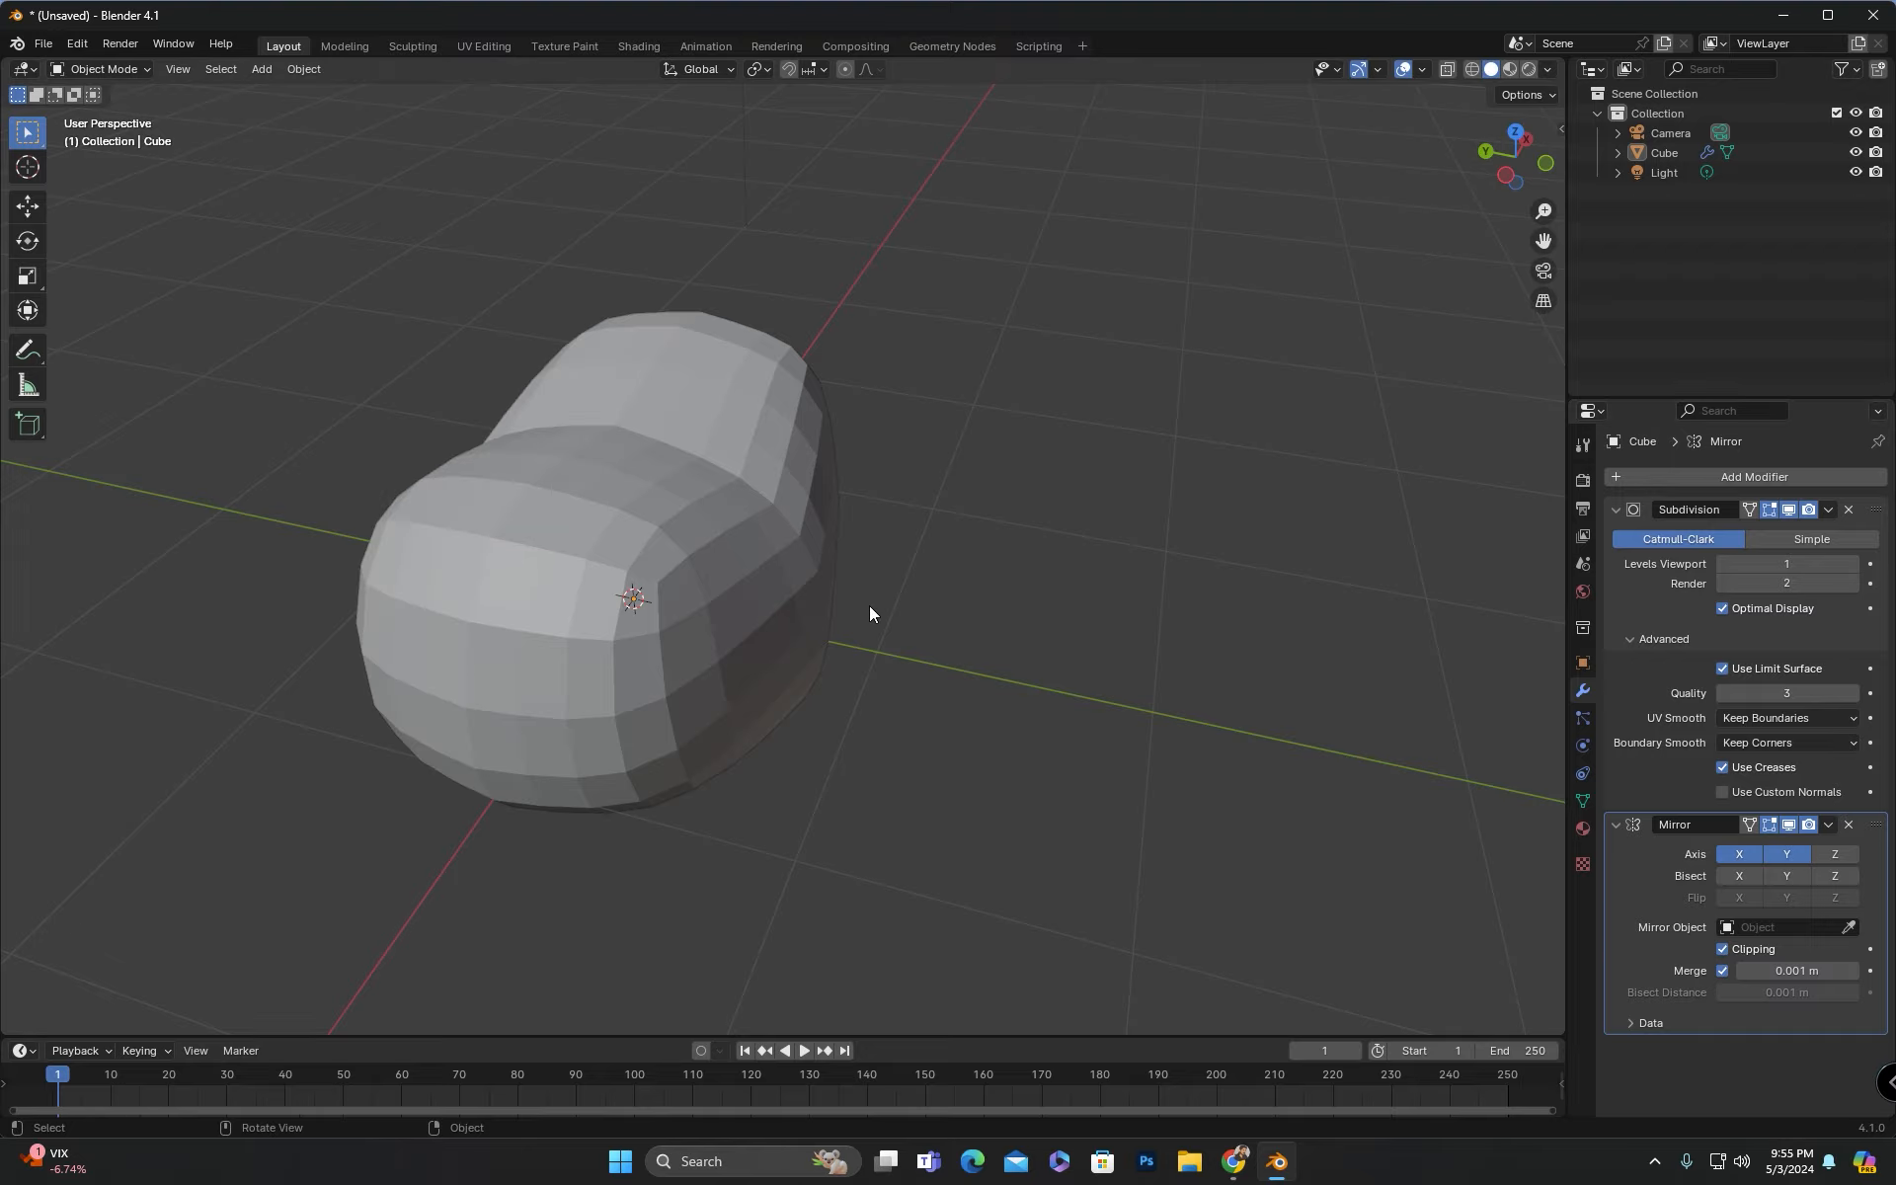
{"action": "middle_click_drag", "start_coordinate": [869, 610], "coordinate": [699, 436]}
{"action": "key", "text": "KP_1"}
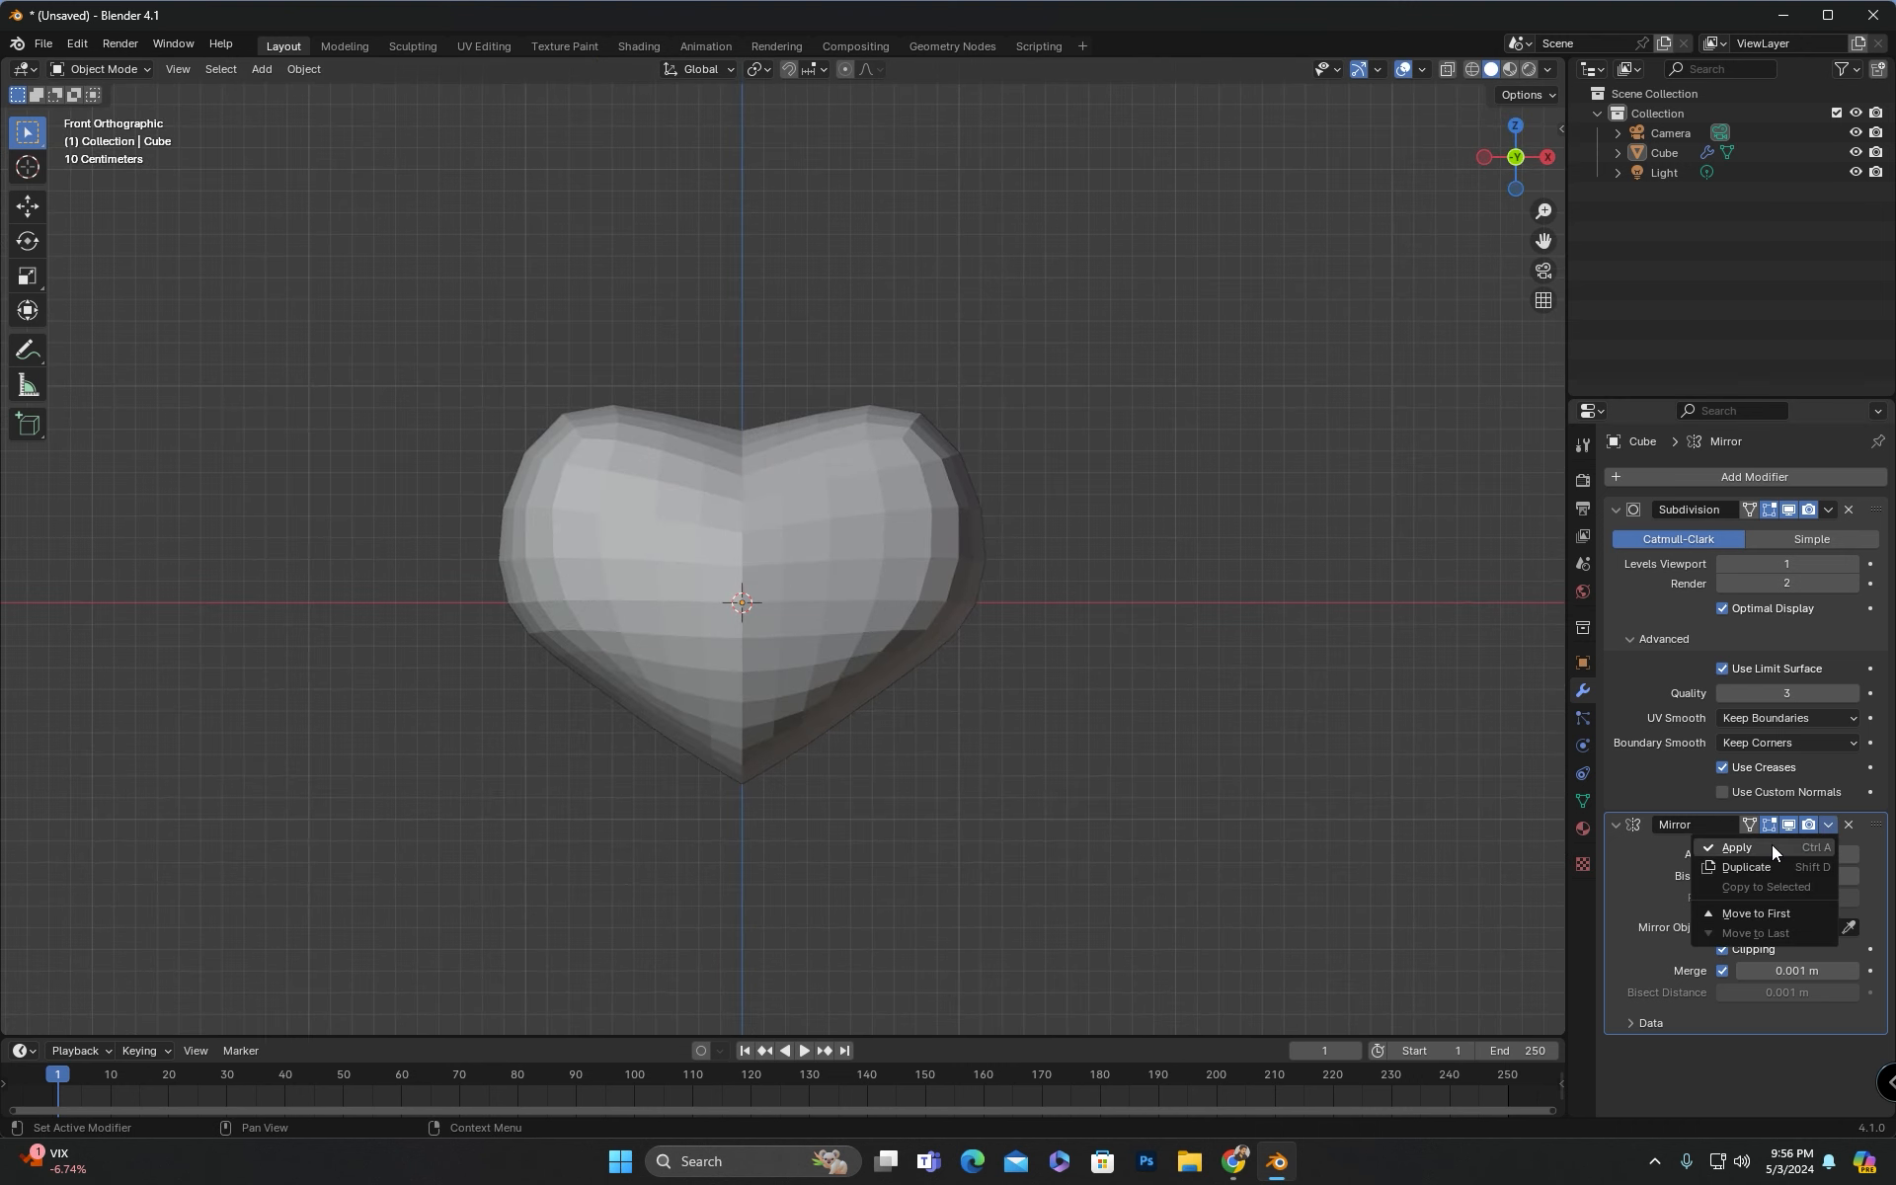
{"action": "left_click", "coordinate": [1769, 848]}
Step: Scale the heart along the Y axis in side view to adjust its depth
{"action": "left_click", "coordinate": [956, 590]}
{"action": "middle_click_drag", "start_coordinate": [956, 591], "coordinate": [725, 575]}
{"action": "key", "text": "KP_3"}
{"action": "key", "text": "s"}
{"action": "key", "text": "y"}
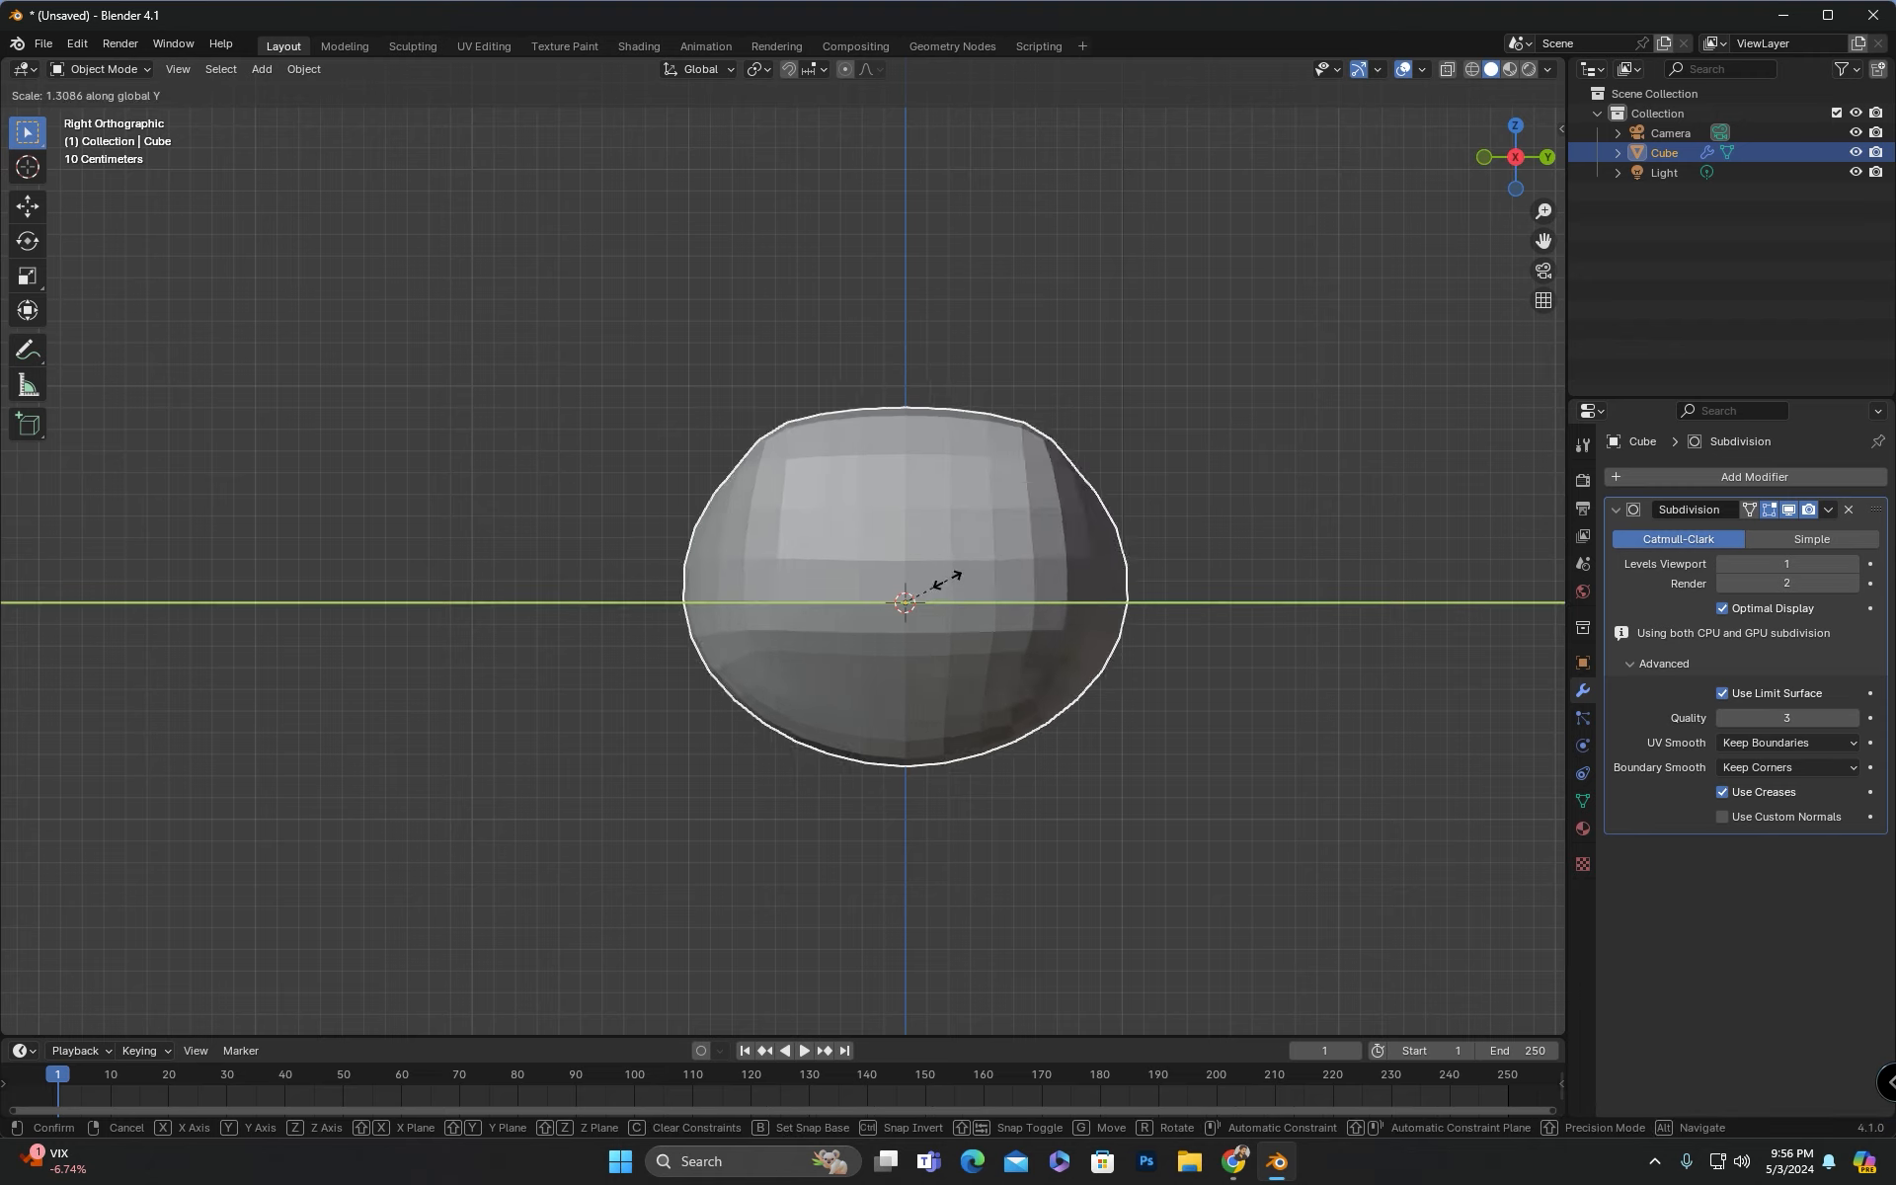
{"action": "left_click", "coordinate": [894, 590]}
{"action": "middle_click_drag", "start_coordinate": [893, 590], "coordinate": [1080, 580]}
{"action": "scroll", "coordinate": [783, 537], "scroll_direction": "up", "scroll_amount": 2}
{"action": "middle_click_drag", "start_coordinate": [783, 537], "coordinate": [1025, 567], "text": "shift"}
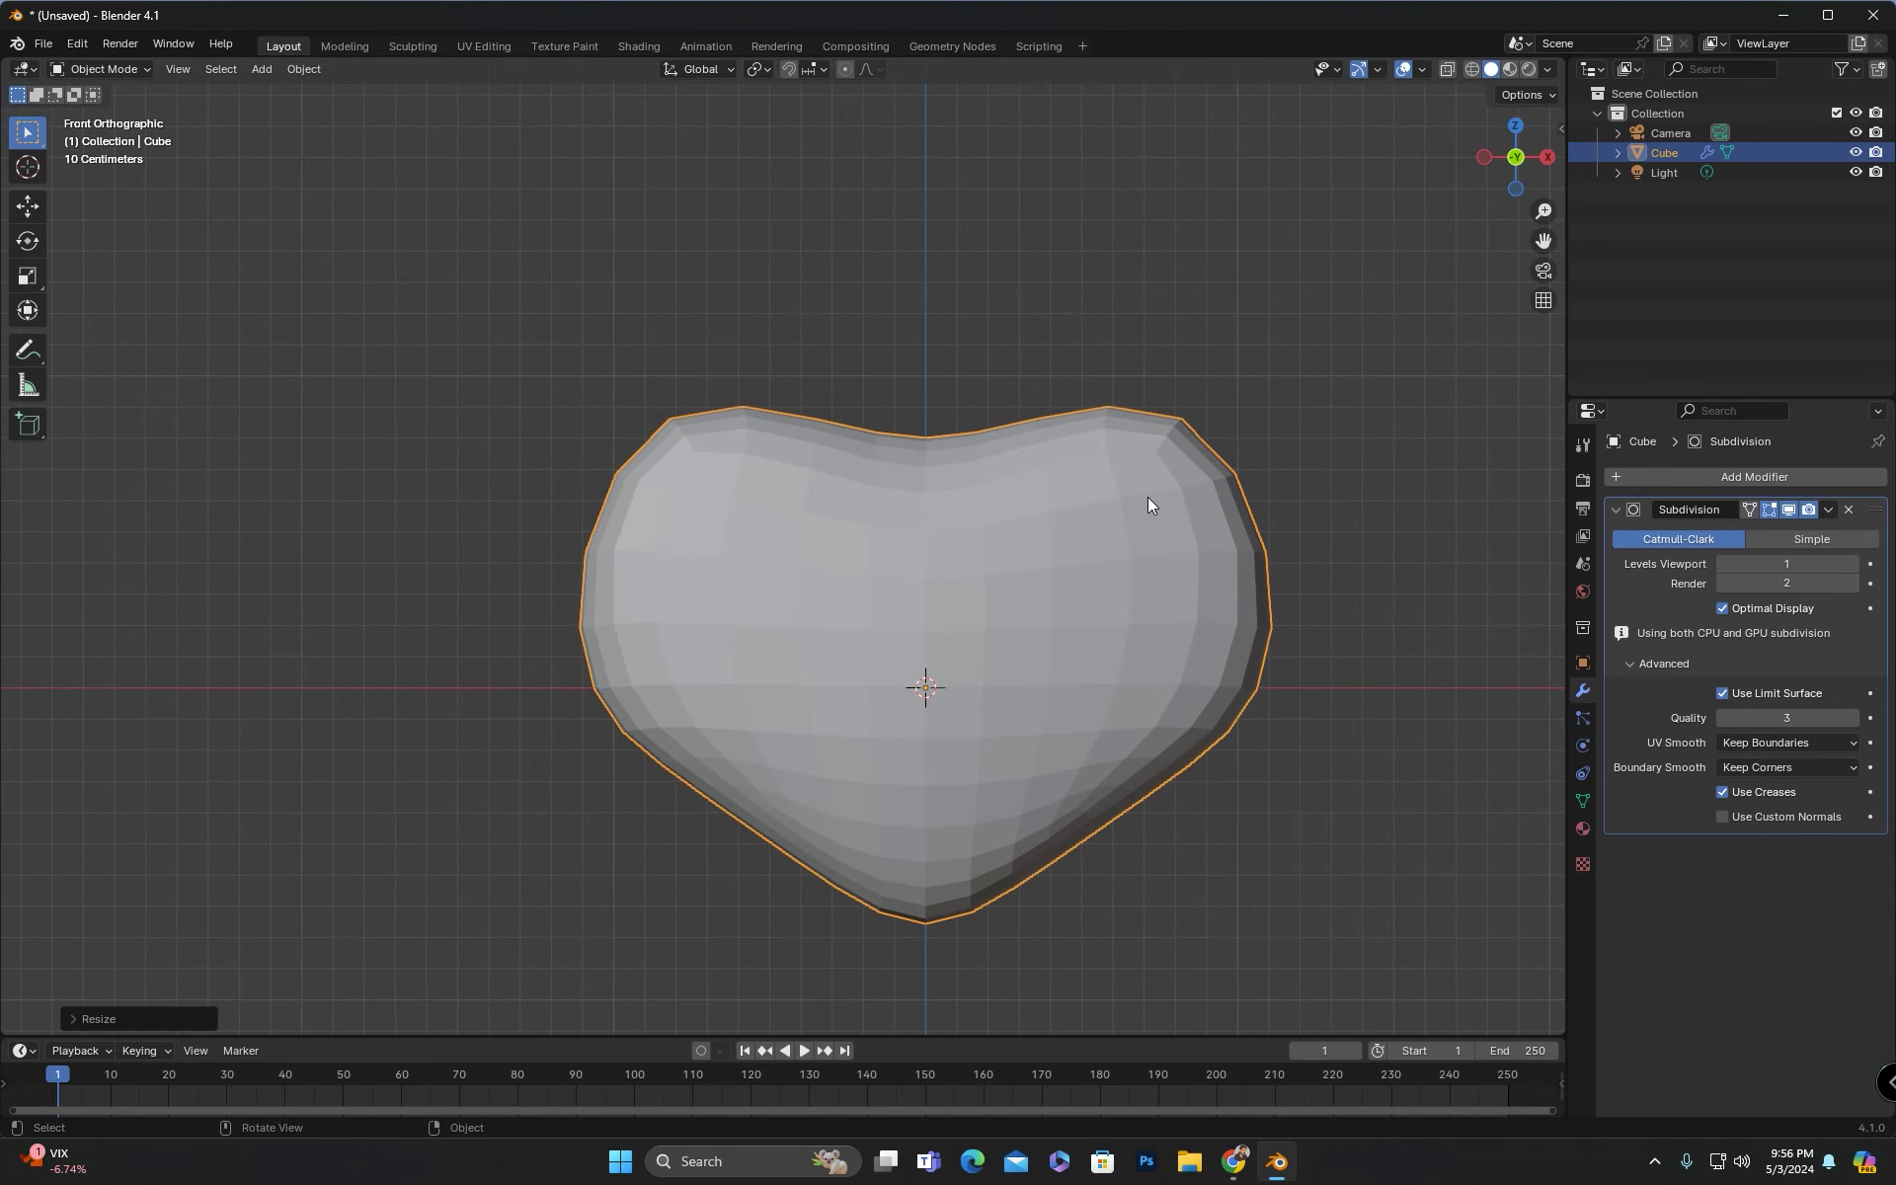
Step: Enable X mirroring and X-ray in Edit Mode, and raise the right lobe's upper corner vertices
{"action": "key", "text": "Tab"}
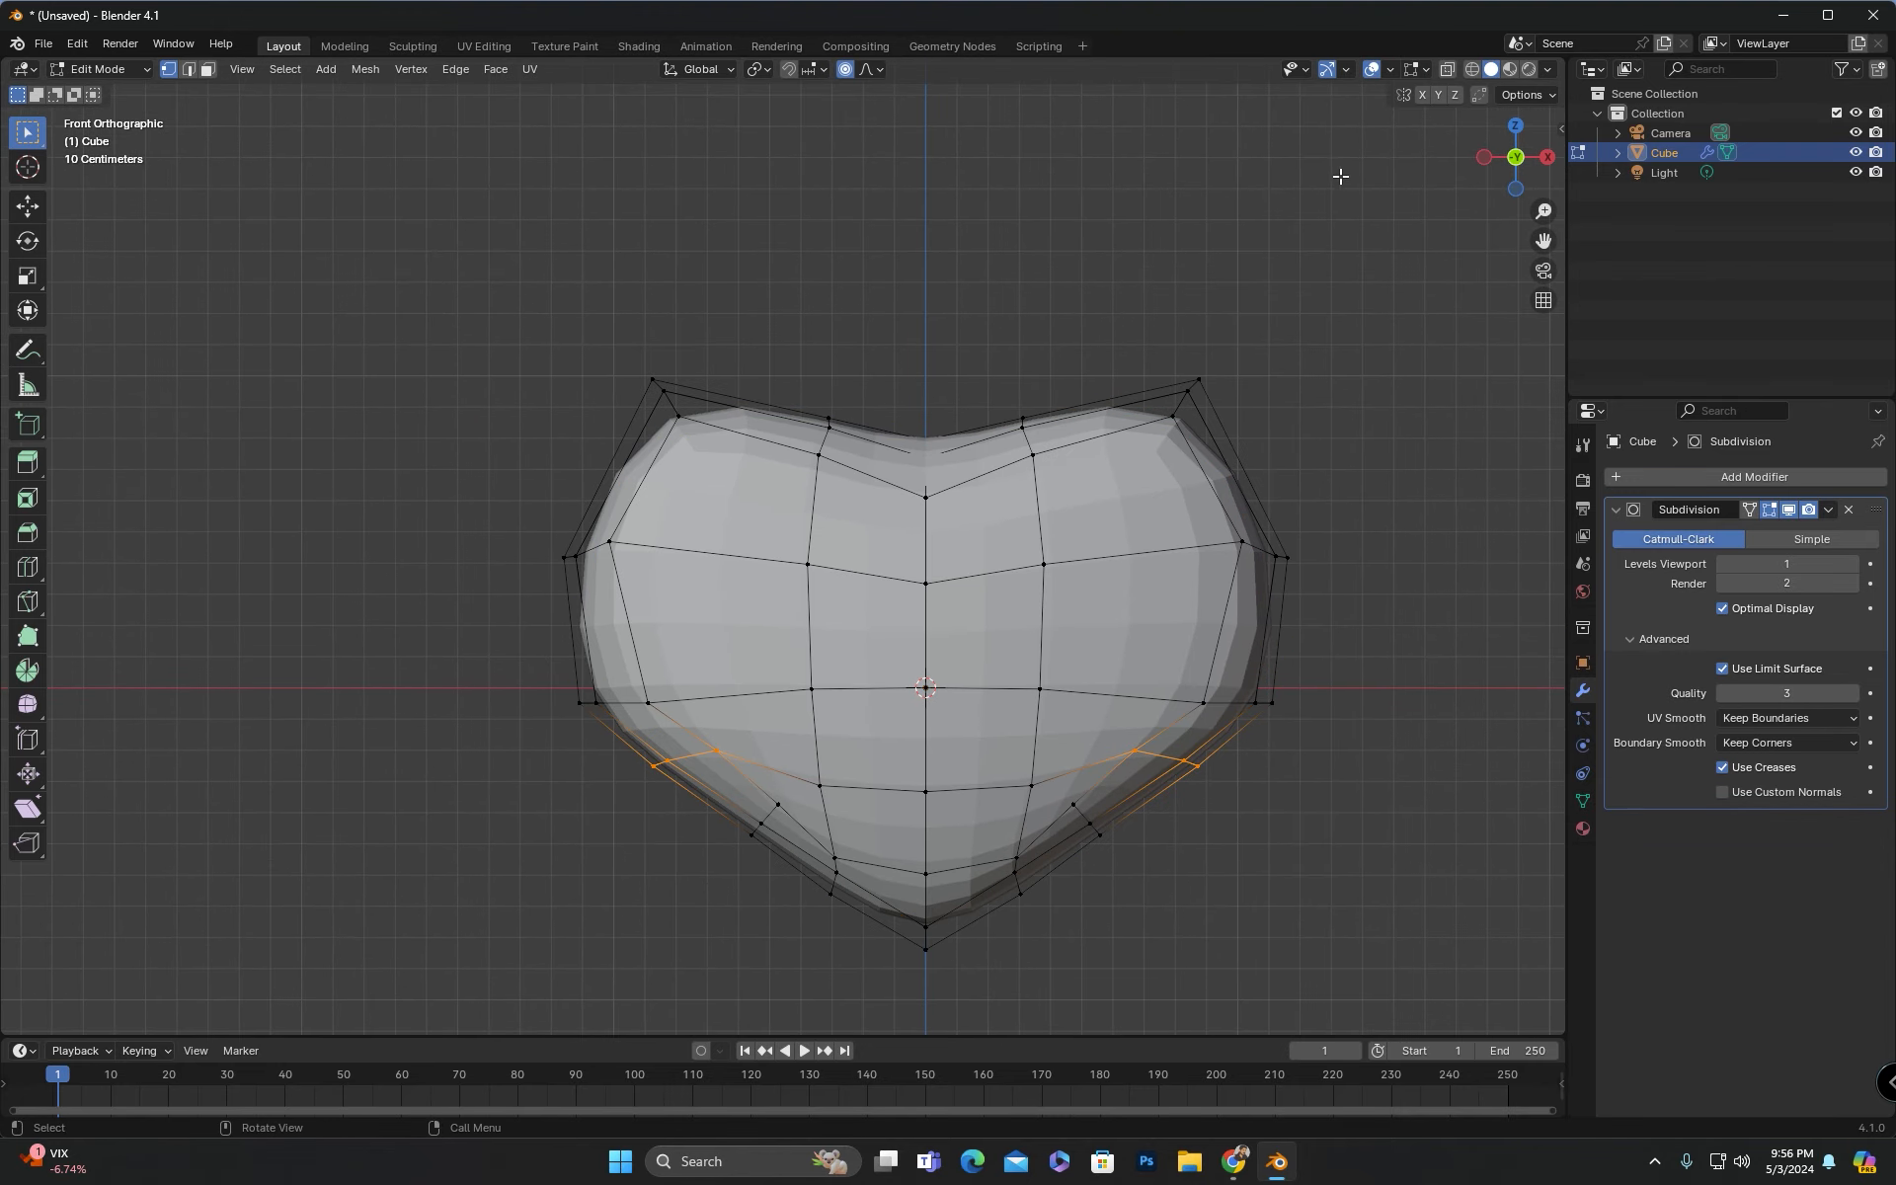
{"action": "left_click_drag", "start_coordinate": [1125, 462], "coordinate": [1126, 458]}
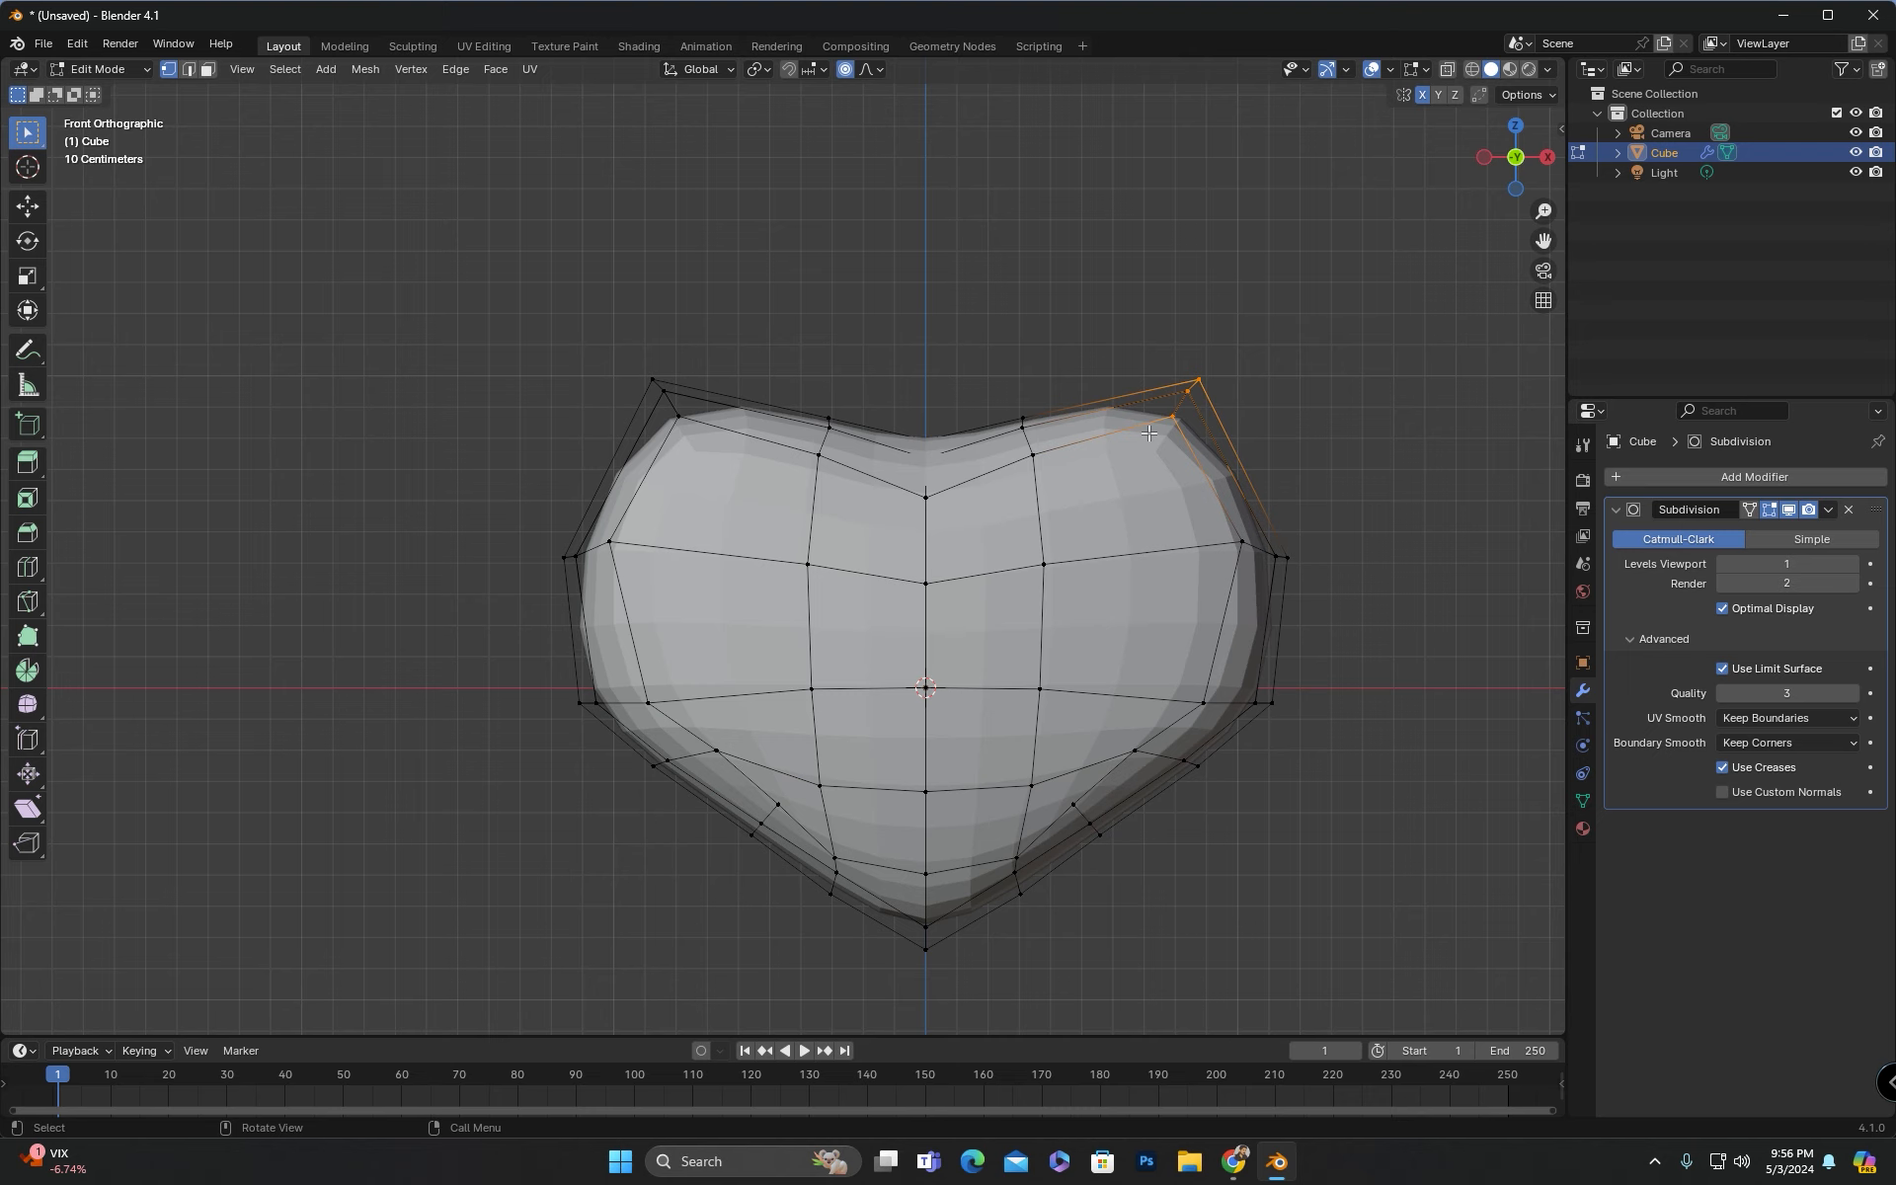
{"action": "key", "text": "alt+z"}
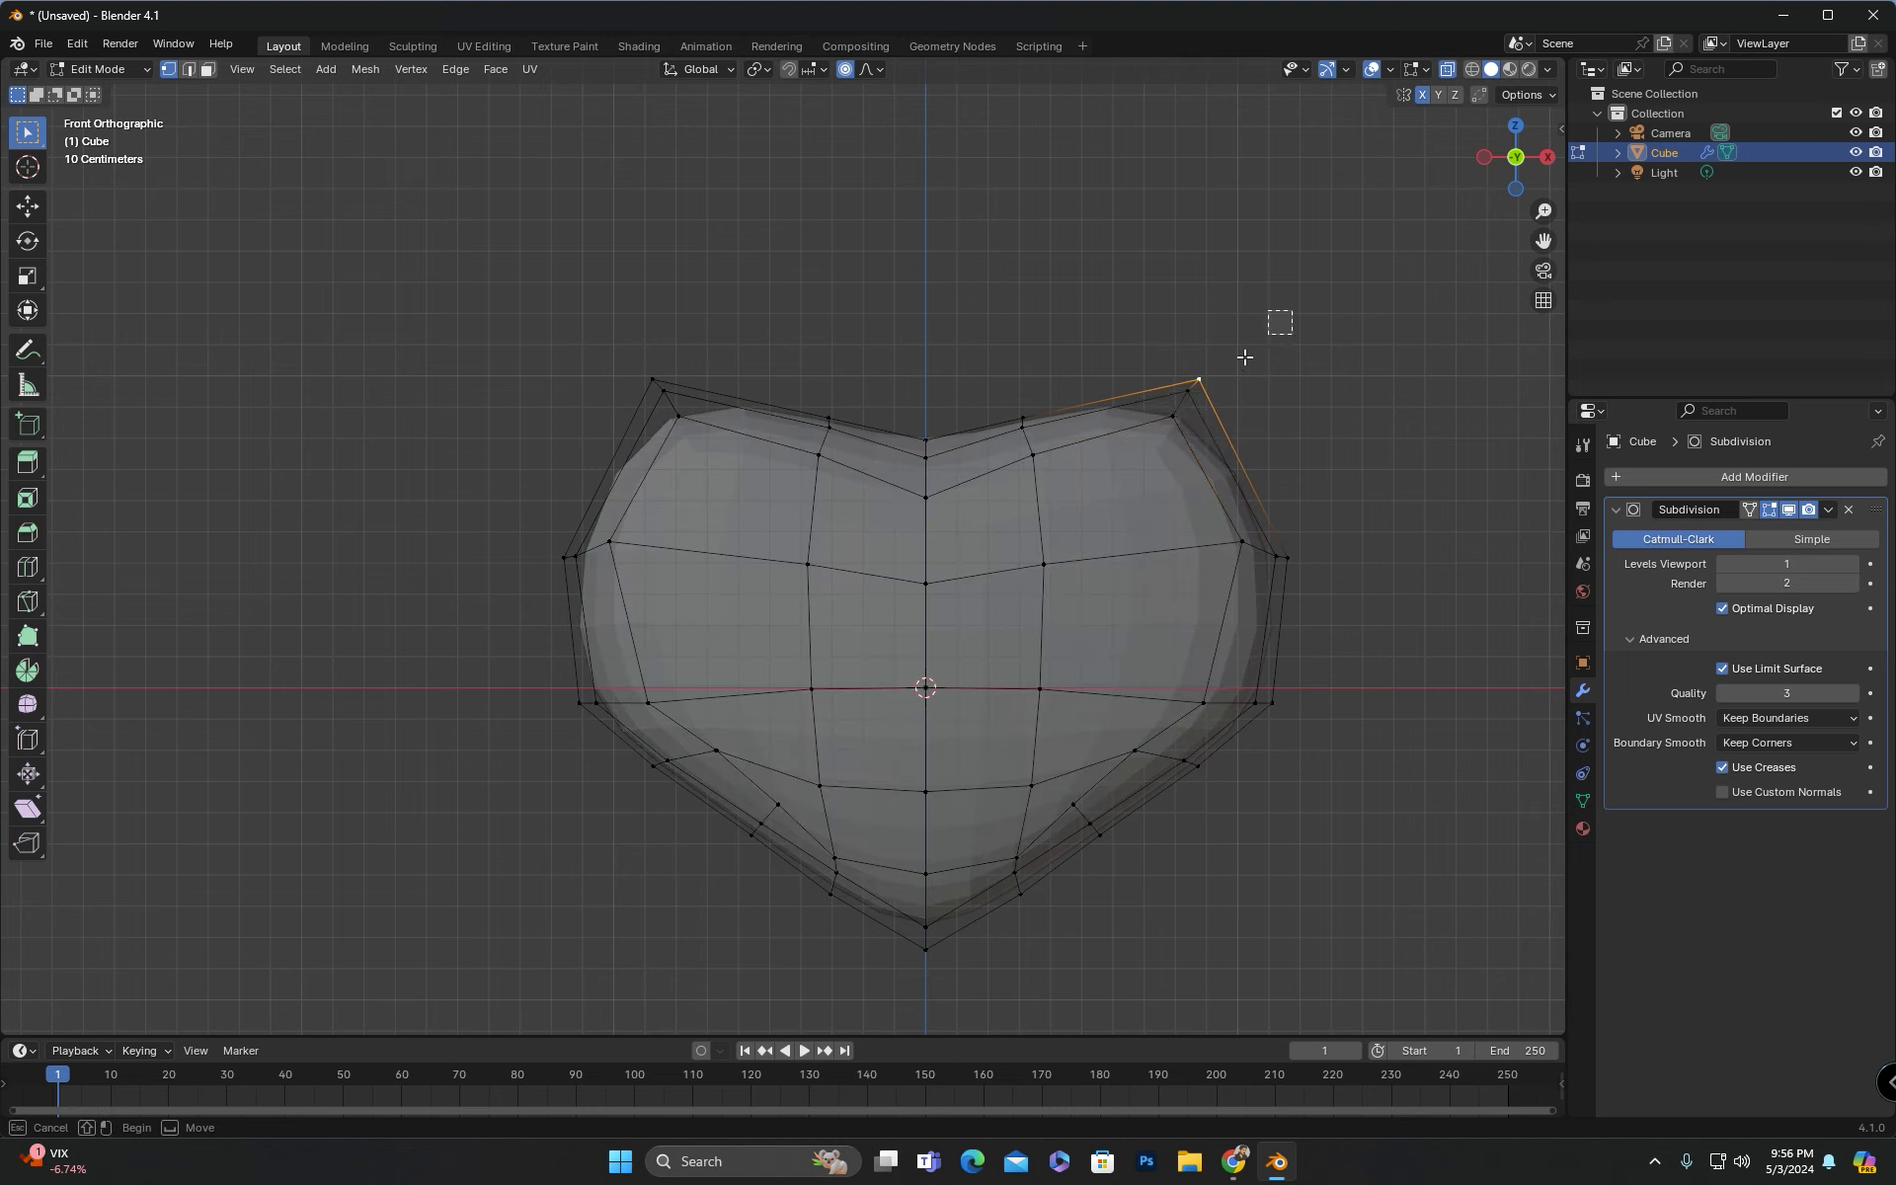
{"action": "key", "text": "g"}
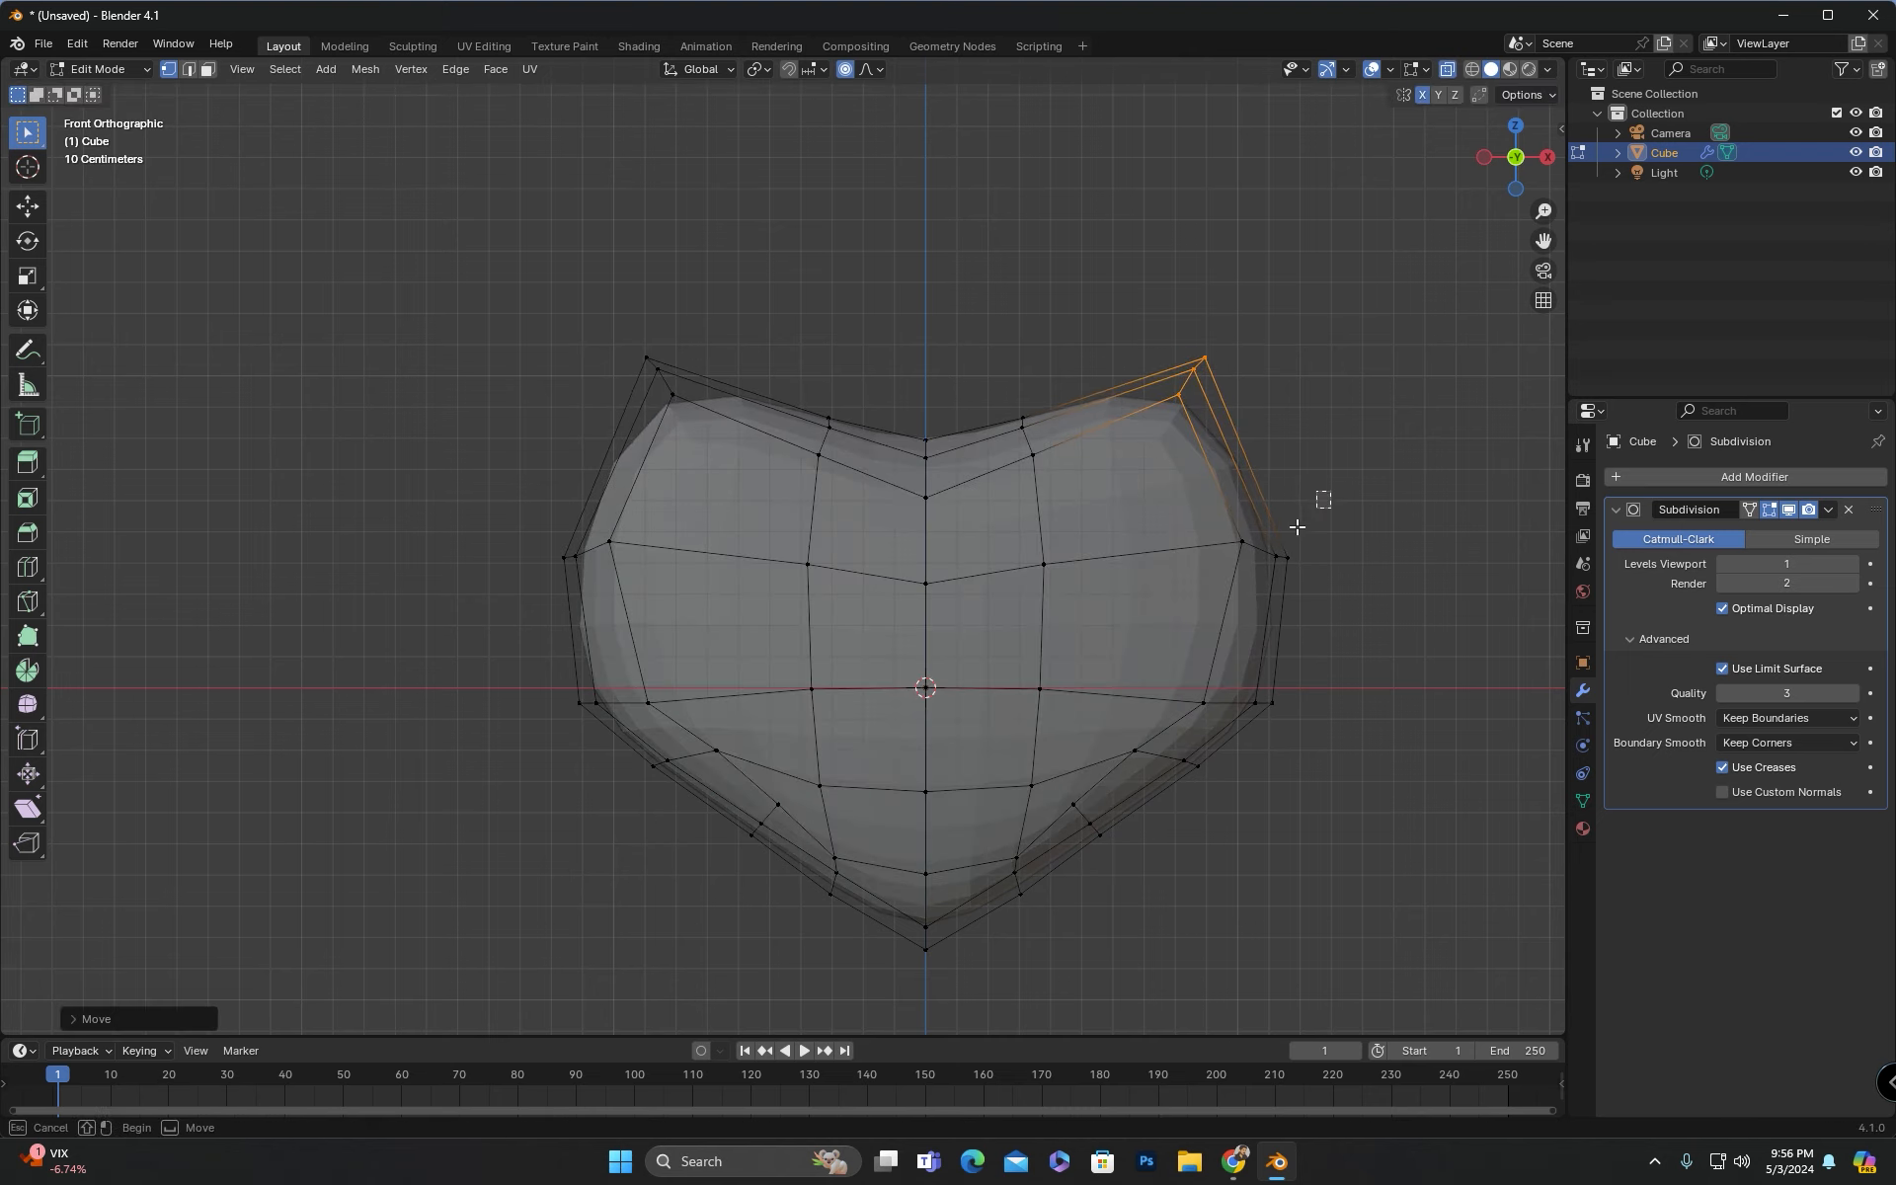
{"action": "left_click", "coordinate": [1121, 425]}
Step: Move the vertices beside the heart's top notch, and push the right lobe's upper side vertices up and outward
{"action": "left_click_drag", "start_coordinate": [1067, 390], "coordinate": [999, 475]}
{"action": "key", "text": "g"}
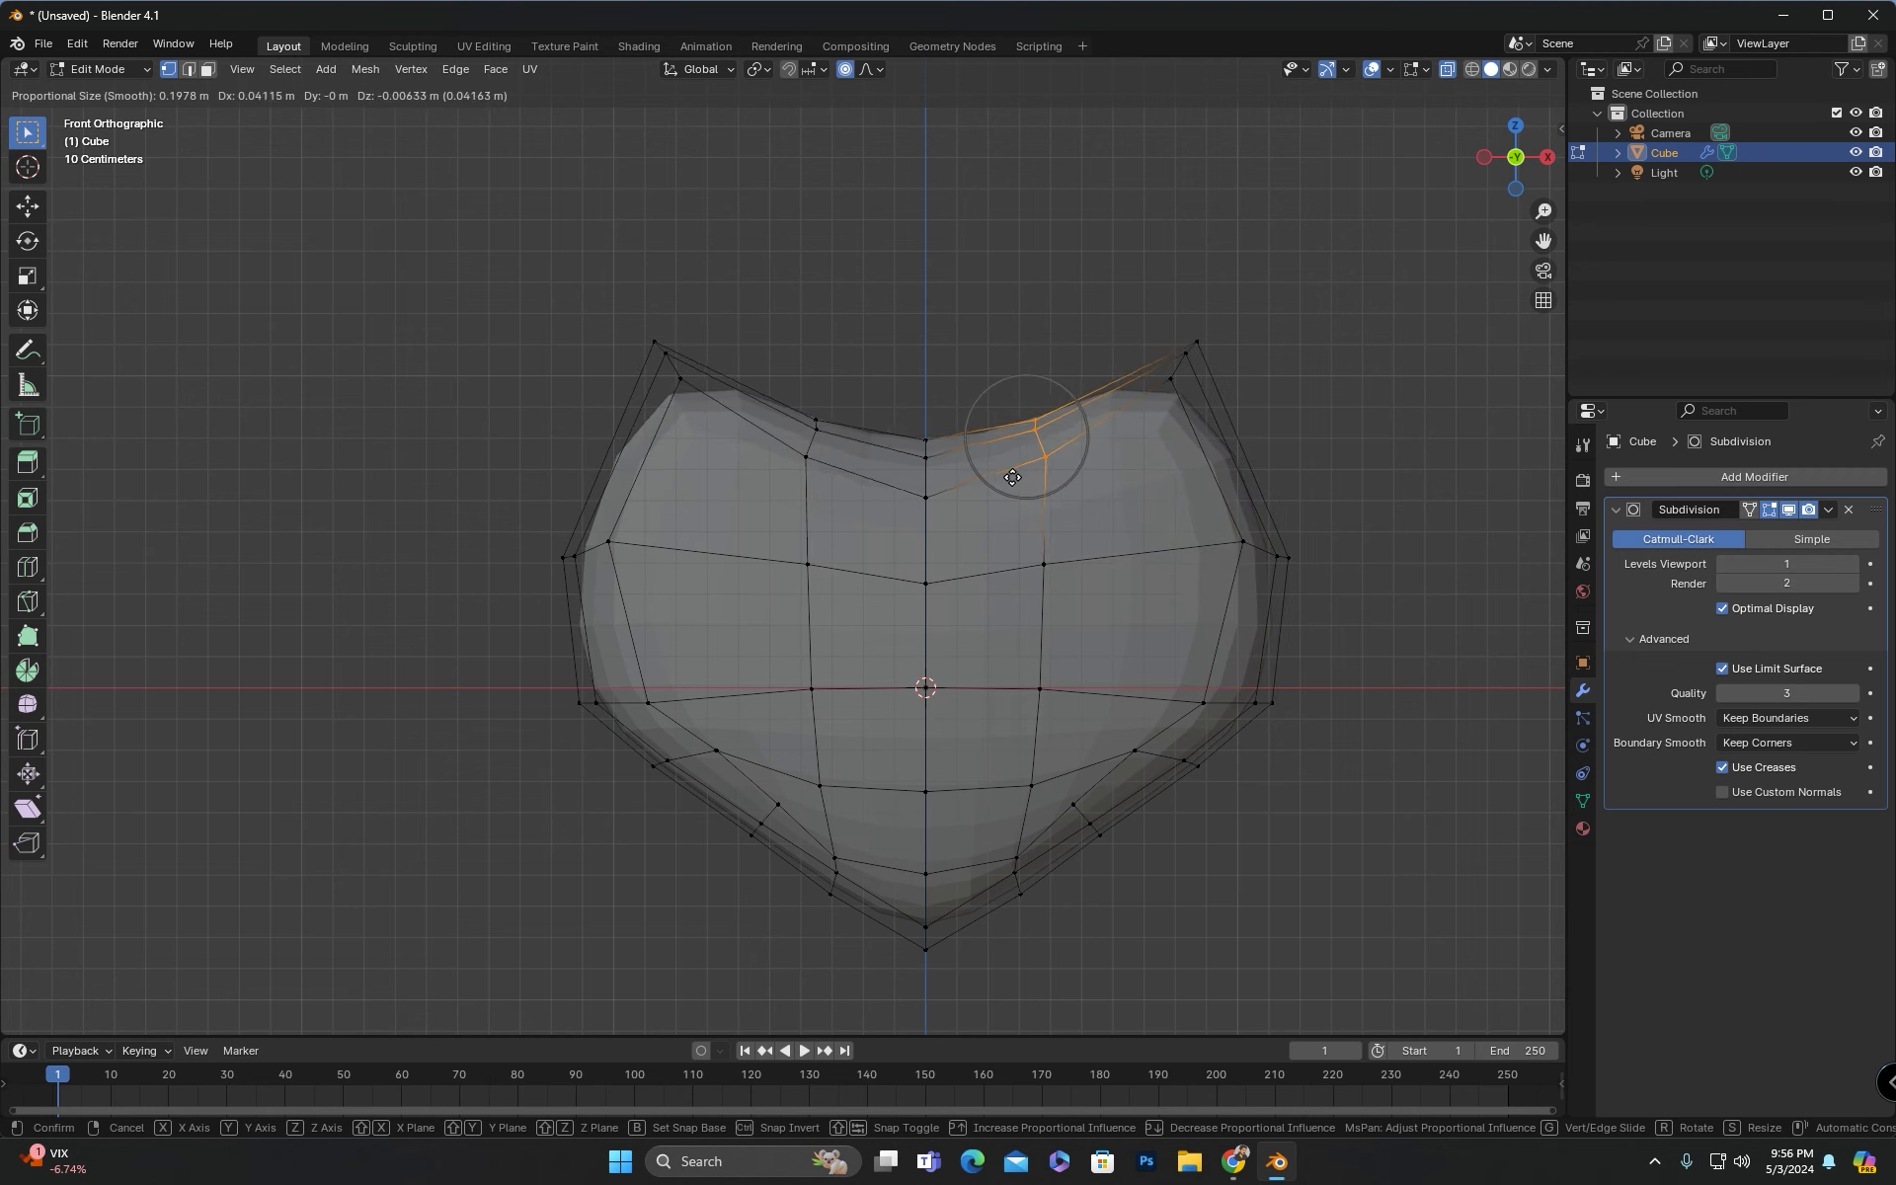
{"action": "left_click", "coordinate": [1007, 479]}
{"action": "left_click_drag", "start_coordinate": [1335, 490], "coordinate": [1227, 589]}
{"action": "key", "text": "g"}
{"action": "left_click", "coordinate": [1224, 572]}
Step: Adjust the right equator side vertices and the vertices beside the heart's bottom tip slightly inward
{"action": "left_click_drag", "start_coordinate": [1338, 659], "coordinate": [1174, 737]}
{"action": "key", "text": "g"}
{"action": "left_click", "coordinate": [1165, 734]}
{"action": "left_click_drag", "start_coordinate": [1160, 898], "coordinate": [996, 775]}
{"action": "key", "text": "g"}
{"action": "left_click", "coordinate": [1015, 773]}
Step: Move the heart's lower right side vertices slightly up and inward
{"action": "left_click_drag", "start_coordinate": [1278, 820], "coordinate": [1096, 719]}
{"action": "key", "text": "g"}
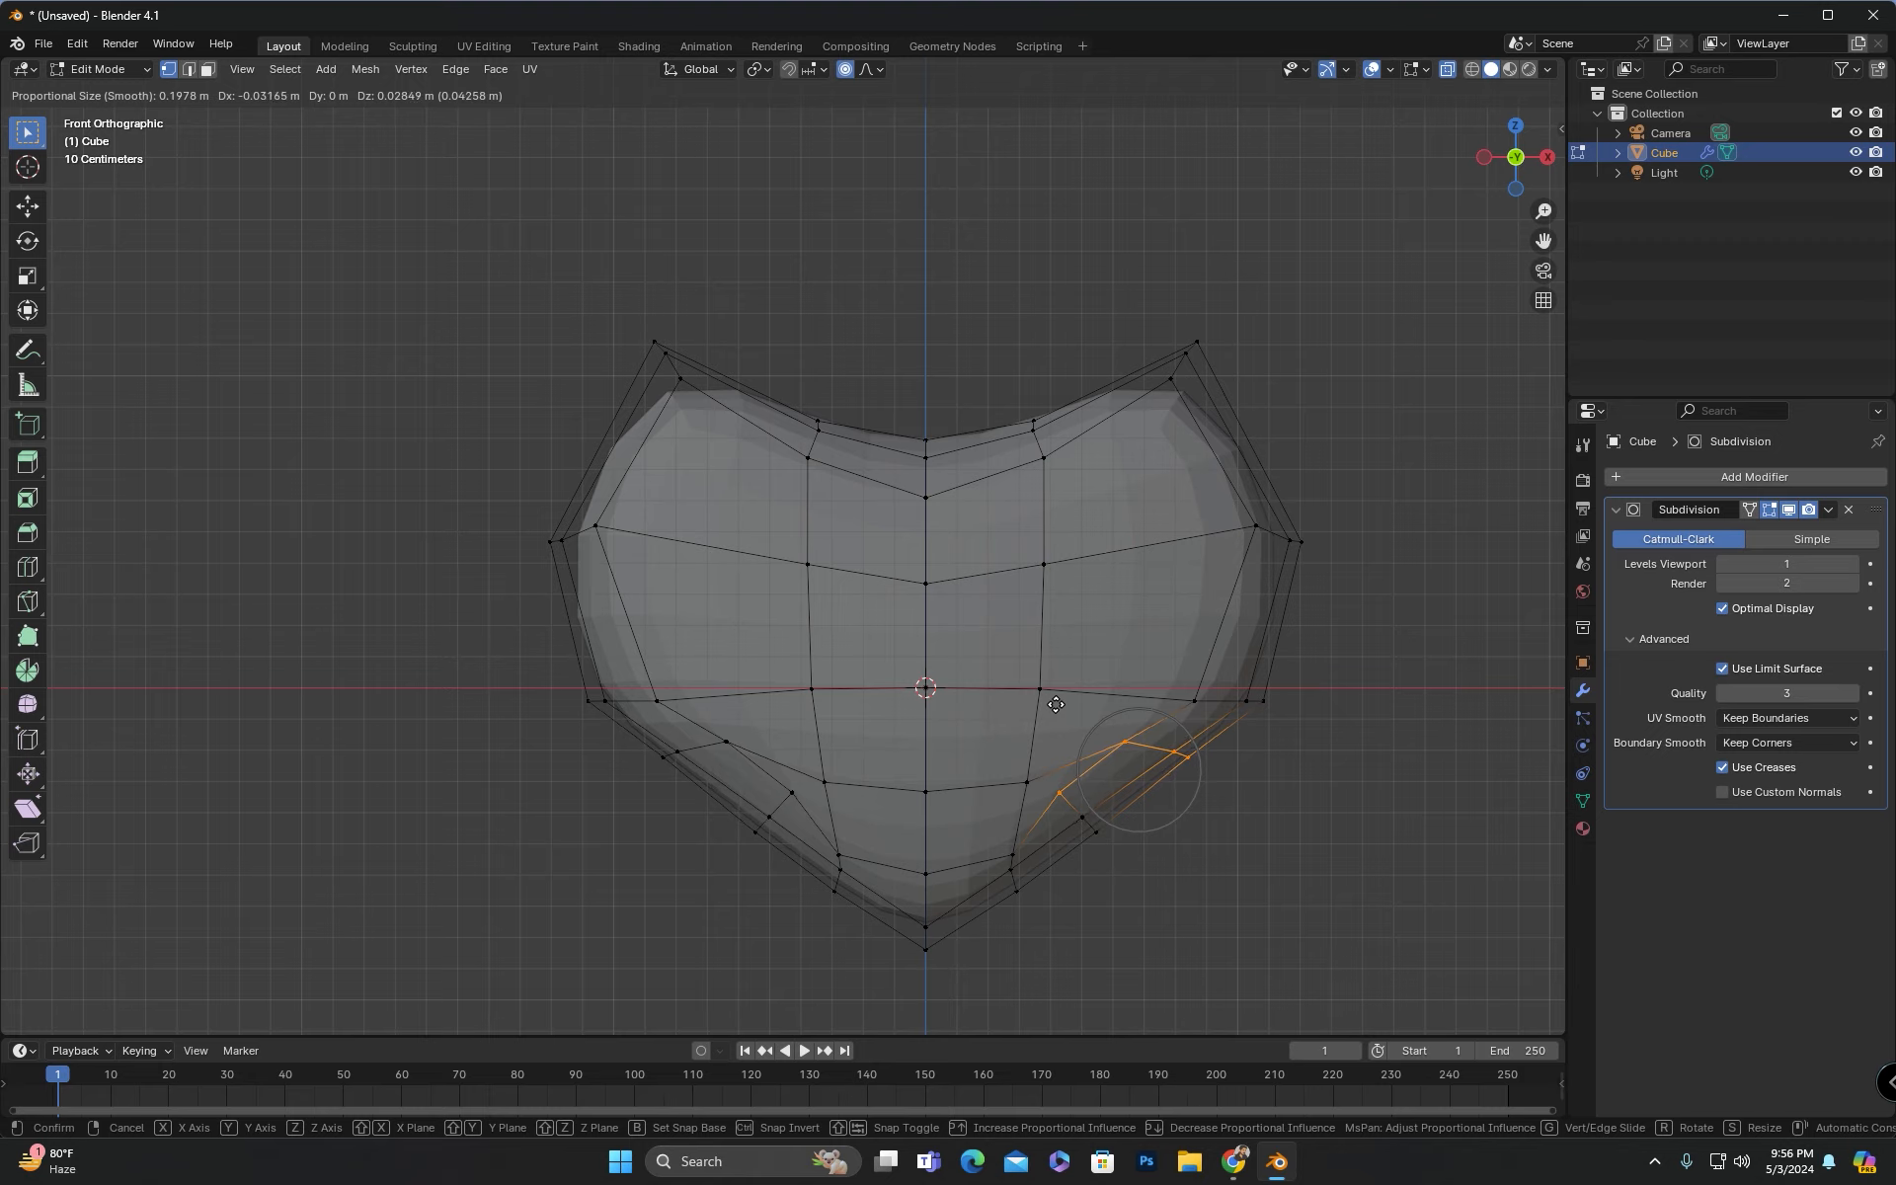
{"action": "left_click", "coordinate": [1057, 703]}
{"action": "middle_click_drag", "start_coordinate": [1283, 612], "coordinate": [1149, 633]}
Step: Set the Subdivision modifier's viewport level to 2 in Object Mode and return to Edit Mode
{"action": "key", "text": "Tab"}
{"action": "key", "text": "KP_1"}
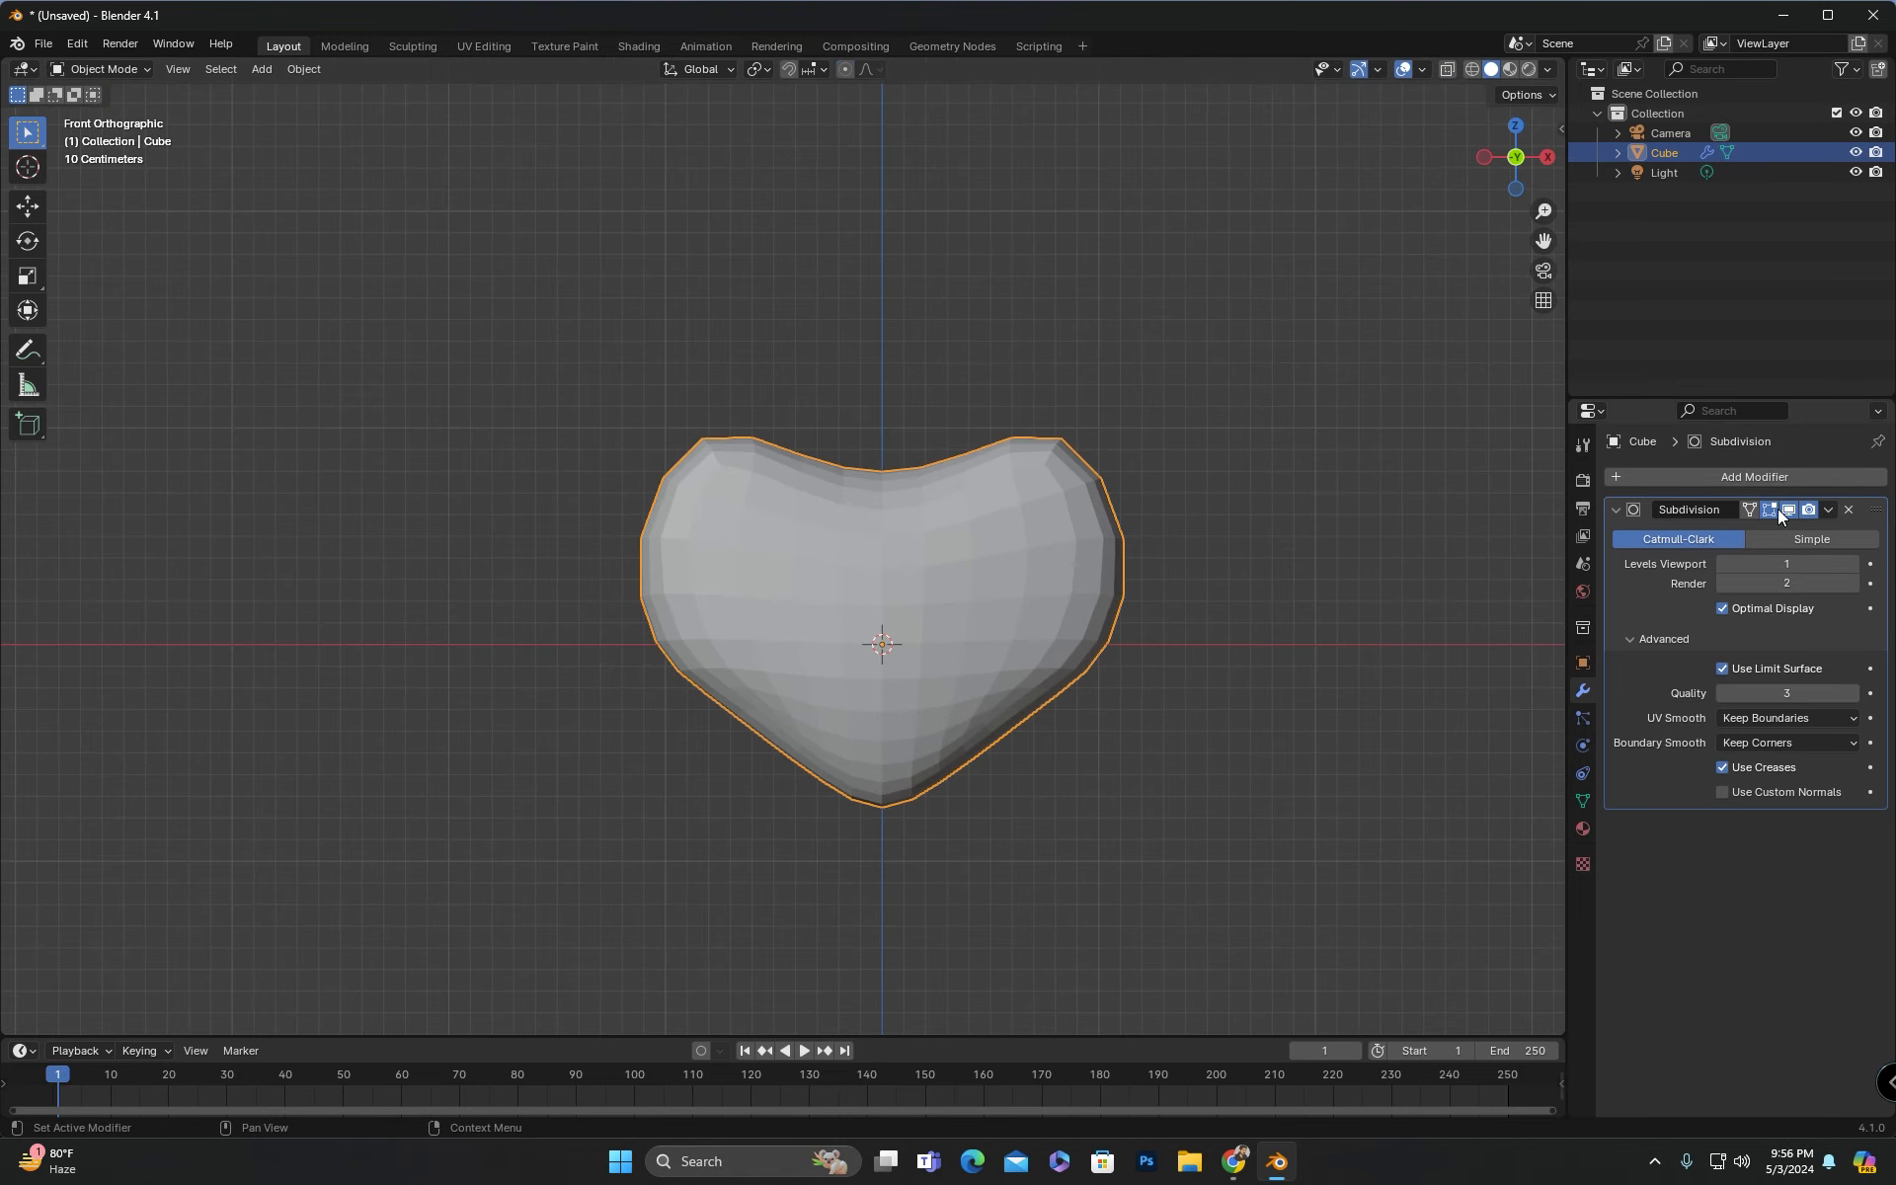
{"action": "left_click", "coordinate": [1852, 564]}
{"action": "left_click", "coordinate": [1852, 564]}
{"action": "scroll", "coordinate": [1092, 567], "scroll_direction": "up", "scroll_amount": 2}
{"action": "scroll", "coordinate": [1092, 567], "scroll_direction": "down", "scroll_amount": 1}
{"action": "middle_click_drag", "start_coordinate": [1092, 567], "coordinate": [1170, 616]}
{"action": "key", "text": "KP_1"}
{"action": "left_click", "coordinate": [1725, 564]}
{"action": "key", "text": "Tab"}
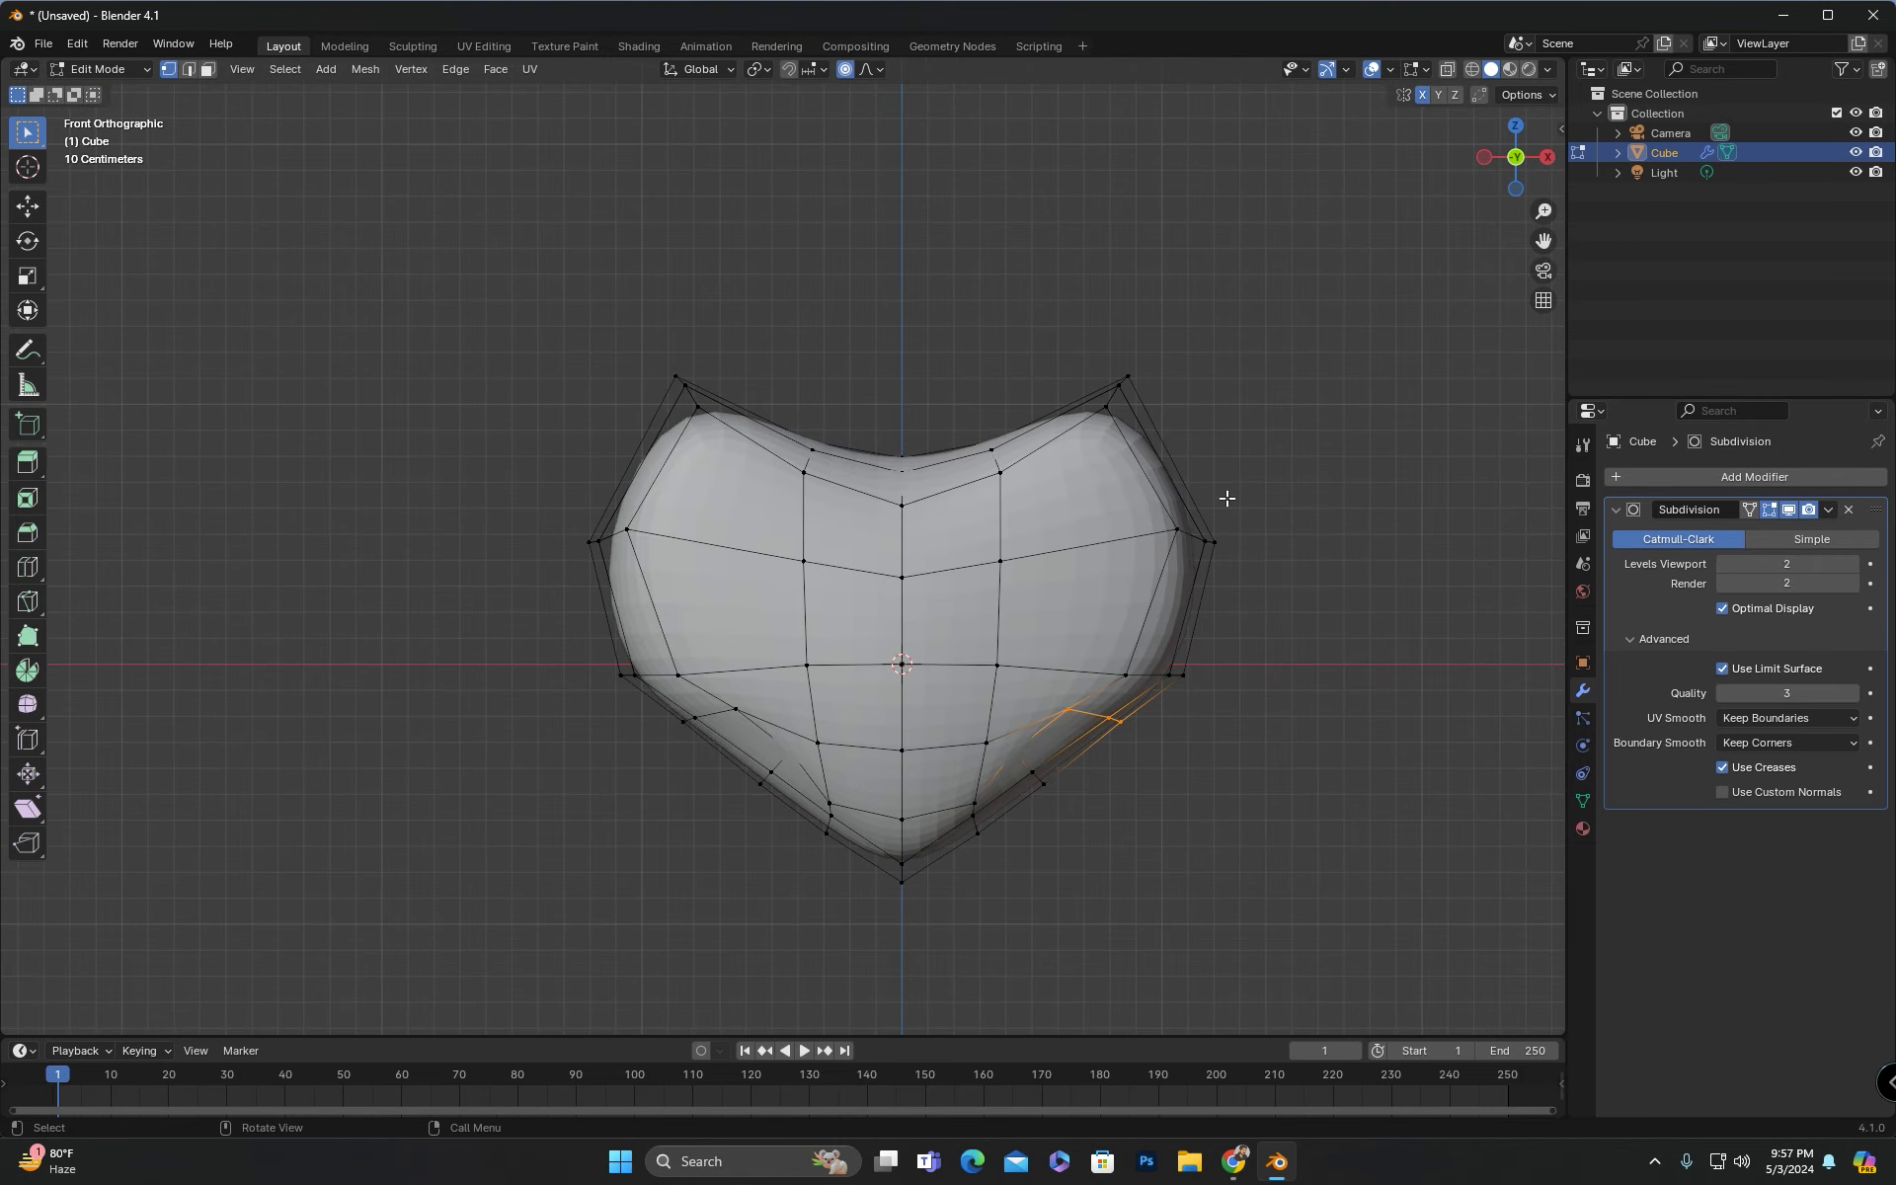
Step: Move the vertices at the right lobe's peak and at the centre of the top notch slightly downward
{"action": "left_click", "coordinate": [1446, 70]}
{"action": "left_click_drag", "start_coordinate": [1212, 283], "coordinate": [1080, 441]}
{"action": "key", "text": "g"}
{"action": "left_click", "coordinate": [1086, 457]}
{"action": "left_click_drag", "start_coordinate": [956, 400], "coordinate": [867, 498]}
{"action": "key", "text": "g"}
{"action": "left_click", "coordinate": [873, 511]}
Step: Make small position adjustments to the top notch's centre vertices and the right lobe's widest side vertices
{"action": "middle_click_drag", "start_coordinate": [1076, 533], "coordinate": [1261, 572]}
{"action": "key", "text": "KP_1"}
{"action": "scroll", "coordinate": [1185, 494], "scroll_direction": "up", "scroll_amount": 2}
{"action": "left_click_drag", "start_coordinate": [1041, 333], "coordinate": [901, 536]}
{"action": "key", "text": "g"}
{"action": "left_click", "coordinate": [916, 539]}
{"action": "left_click_drag", "start_coordinate": [1442, 486], "coordinate": [1301, 580]}
{"action": "key", "text": "g"}
{"action": "left_click", "coordinate": [1303, 573]}
Step: Raise the right lobe's peak vertices slightly, and move the right equator side vertices up and inward
{"action": "left_click_drag", "start_coordinate": [1367, 297], "coordinate": [1220, 434]}
{"action": "key", "text": "g"}
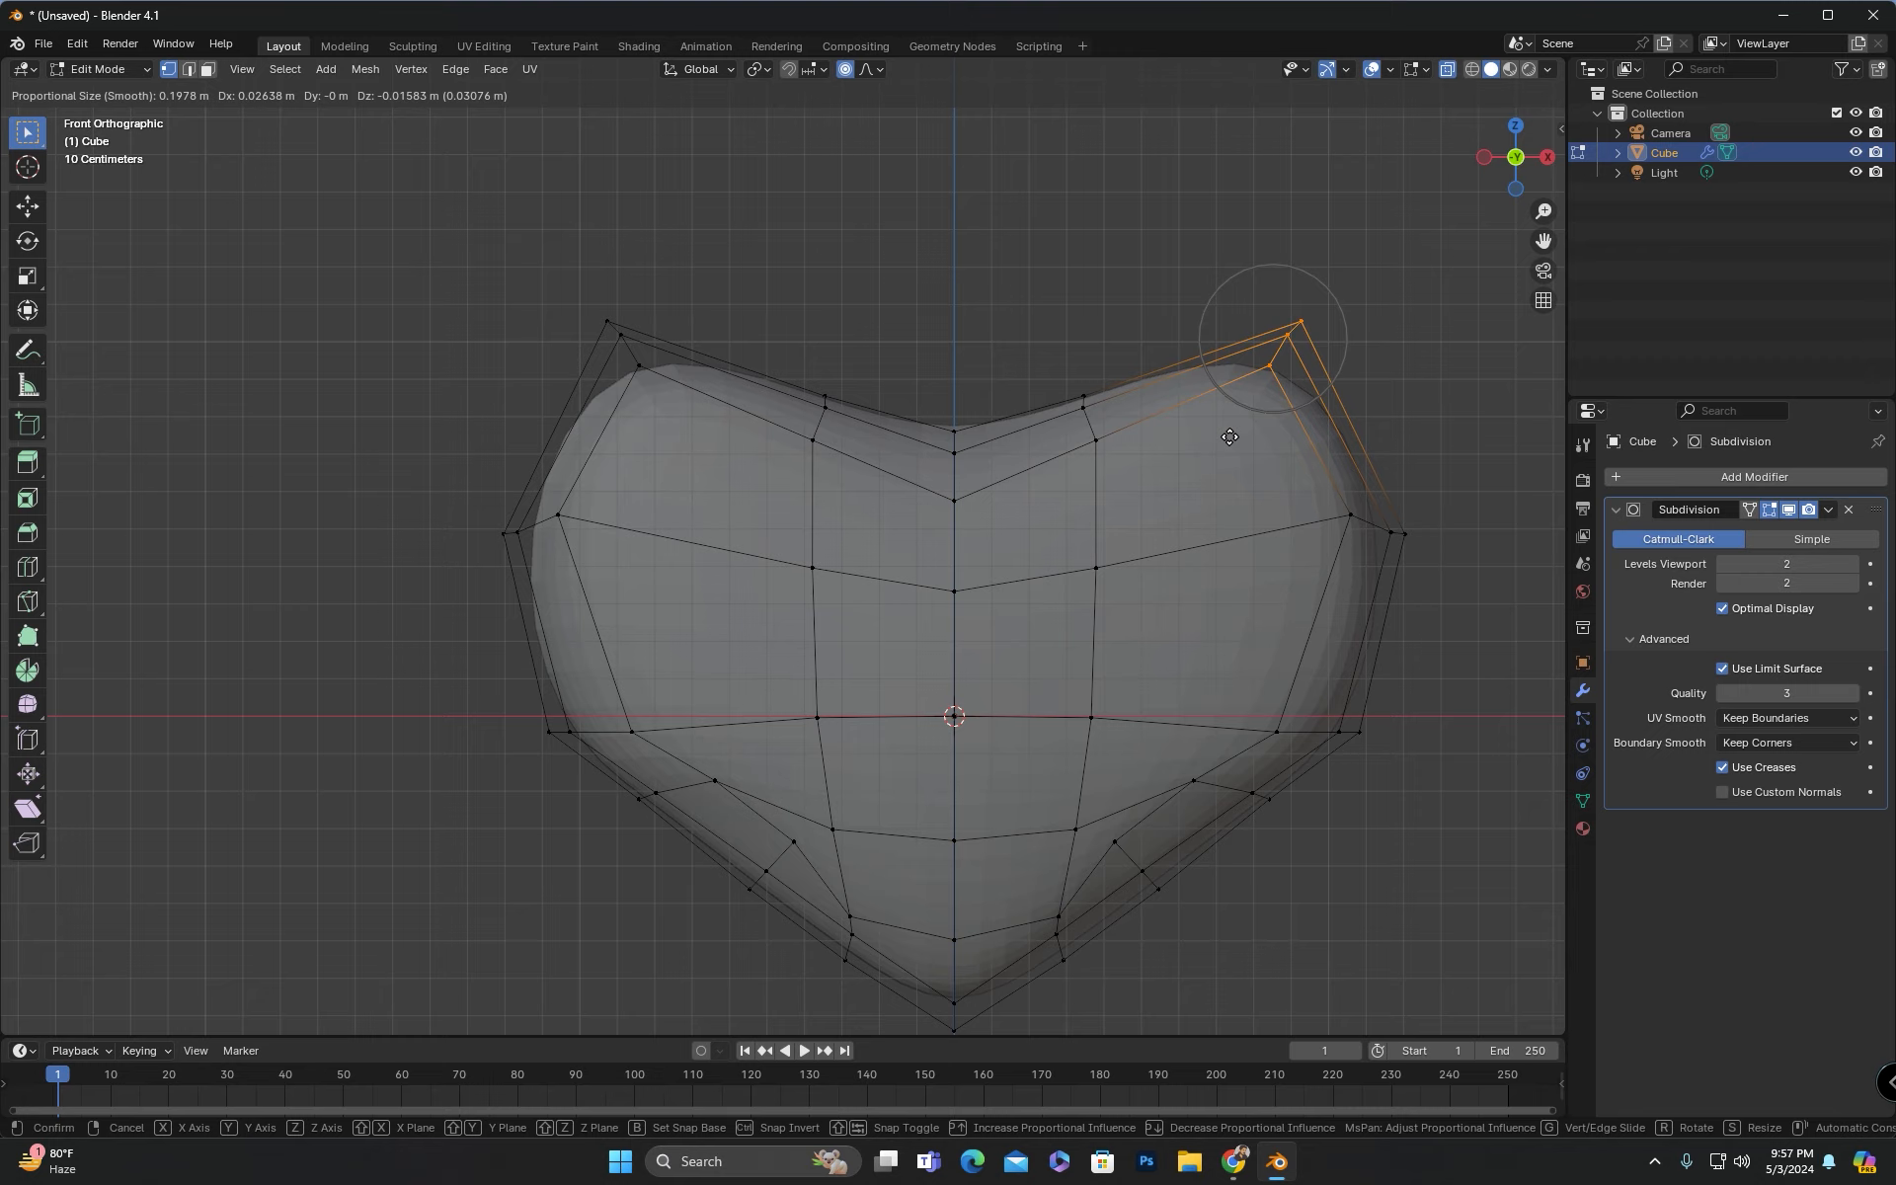
{"action": "left_click", "coordinate": [1211, 395]}
{"action": "left_click_drag", "start_coordinate": [1461, 677], "coordinate": [1246, 762]}
{"action": "key", "text": "g"}
{"action": "left_click", "coordinate": [1209, 732]}
Step: Nudge the right lobe's widest side vertices, and inspect the heart's outline in Object Mode before returning to Edit Mode
{"action": "left_click_drag", "start_coordinate": [1471, 489], "coordinate": [1295, 565]}
{"action": "key", "text": "g"}
{"action": "left_click", "coordinate": [1298, 564]}
{"action": "left_click", "coordinate": [1446, 70]}
{"action": "scroll", "coordinate": [1422, 296], "scroll_direction": "down", "scroll_amount": 1}
{"action": "middle_click_drag", "start_coordinate": [1422, 326], "coordinate": [1338, 395]}
{"action": "key", "text": "KP_1"}
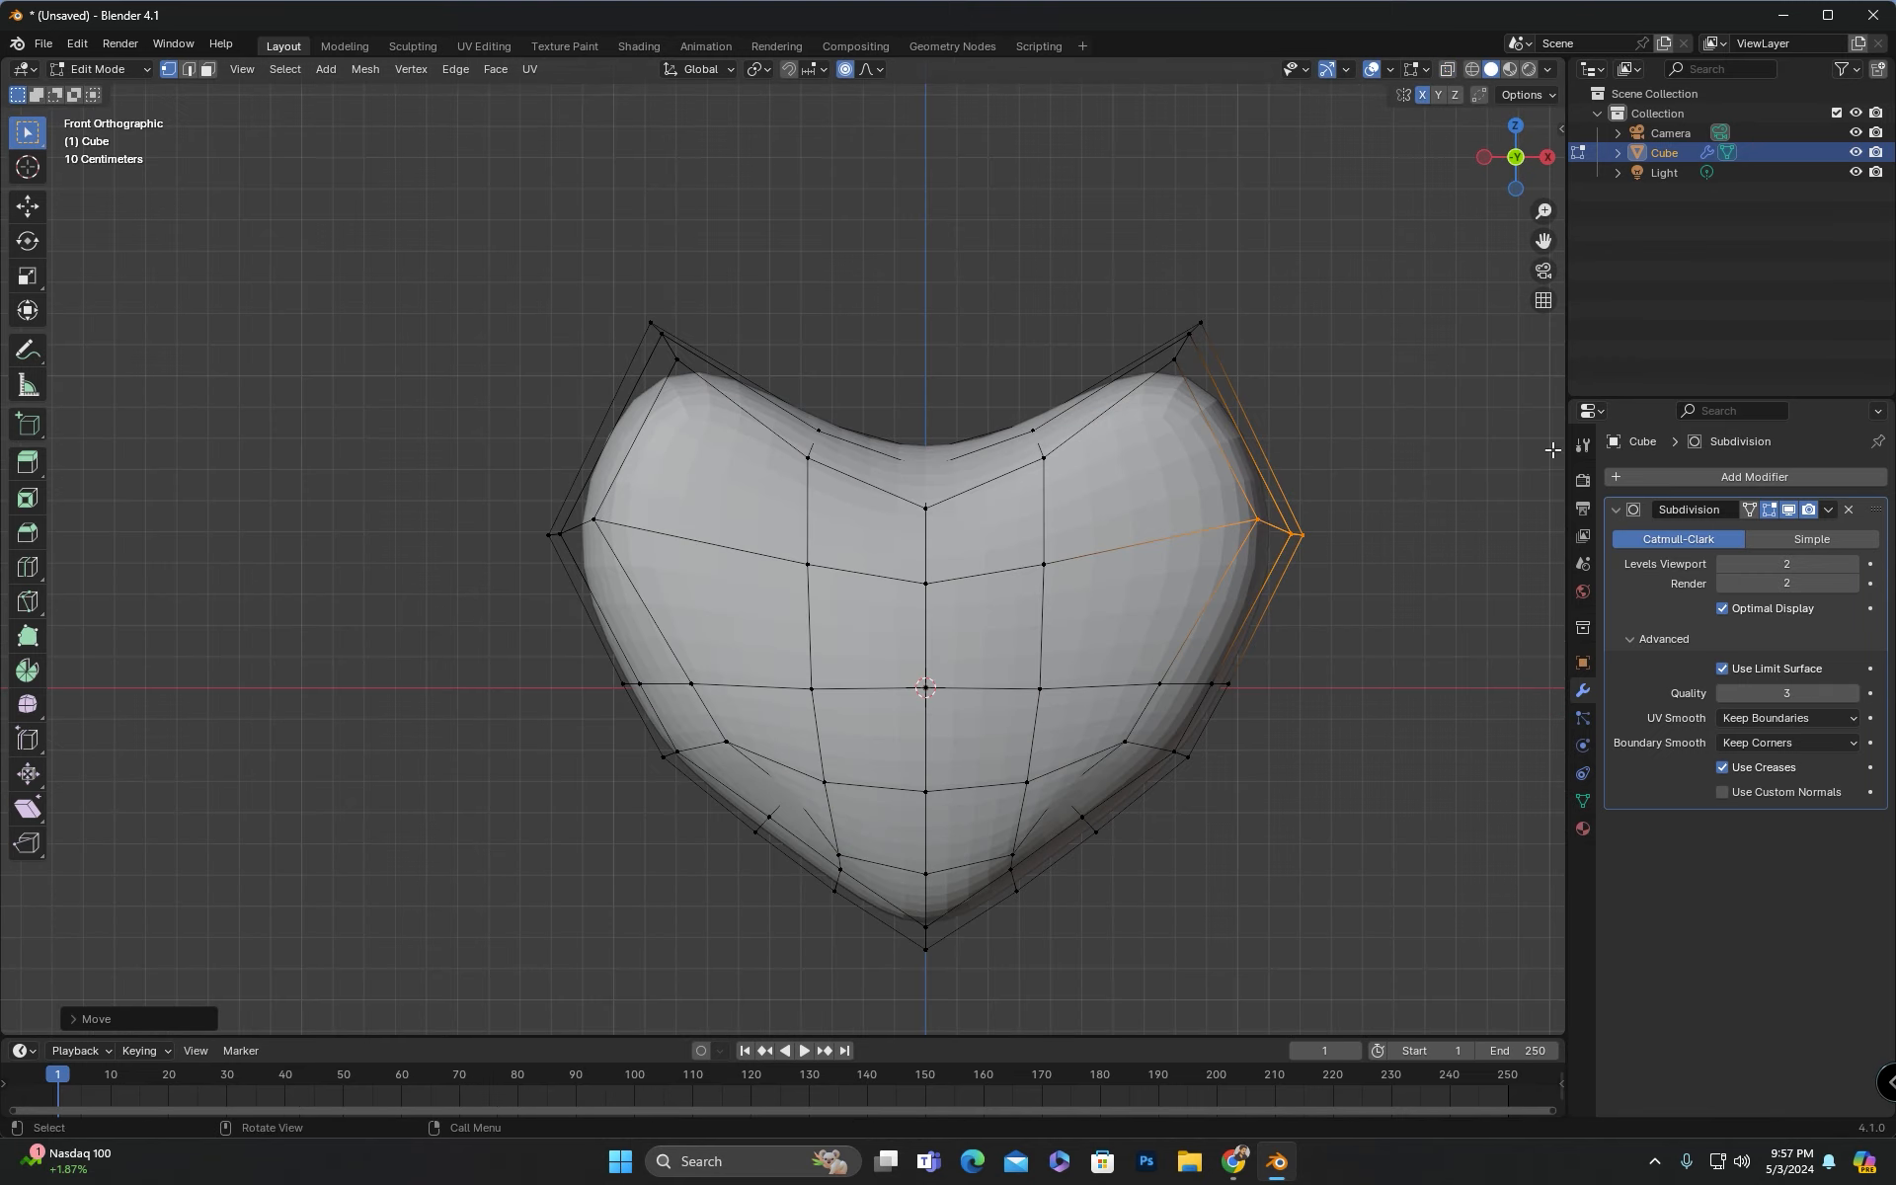
{"action": "key", "text": "Tab"}
{"action": "middle_click_drag", "start_coordinate": [1396, 494], "coordinate": [1094, 453]}
{"action": "key", "text": "KP_1"}
{"action": "middle_click_drag", "start_coordinate": [1131, 692], "coordinate": [1126, 535], "text": "shift"}
{"action": "key", "text": "Tab"}
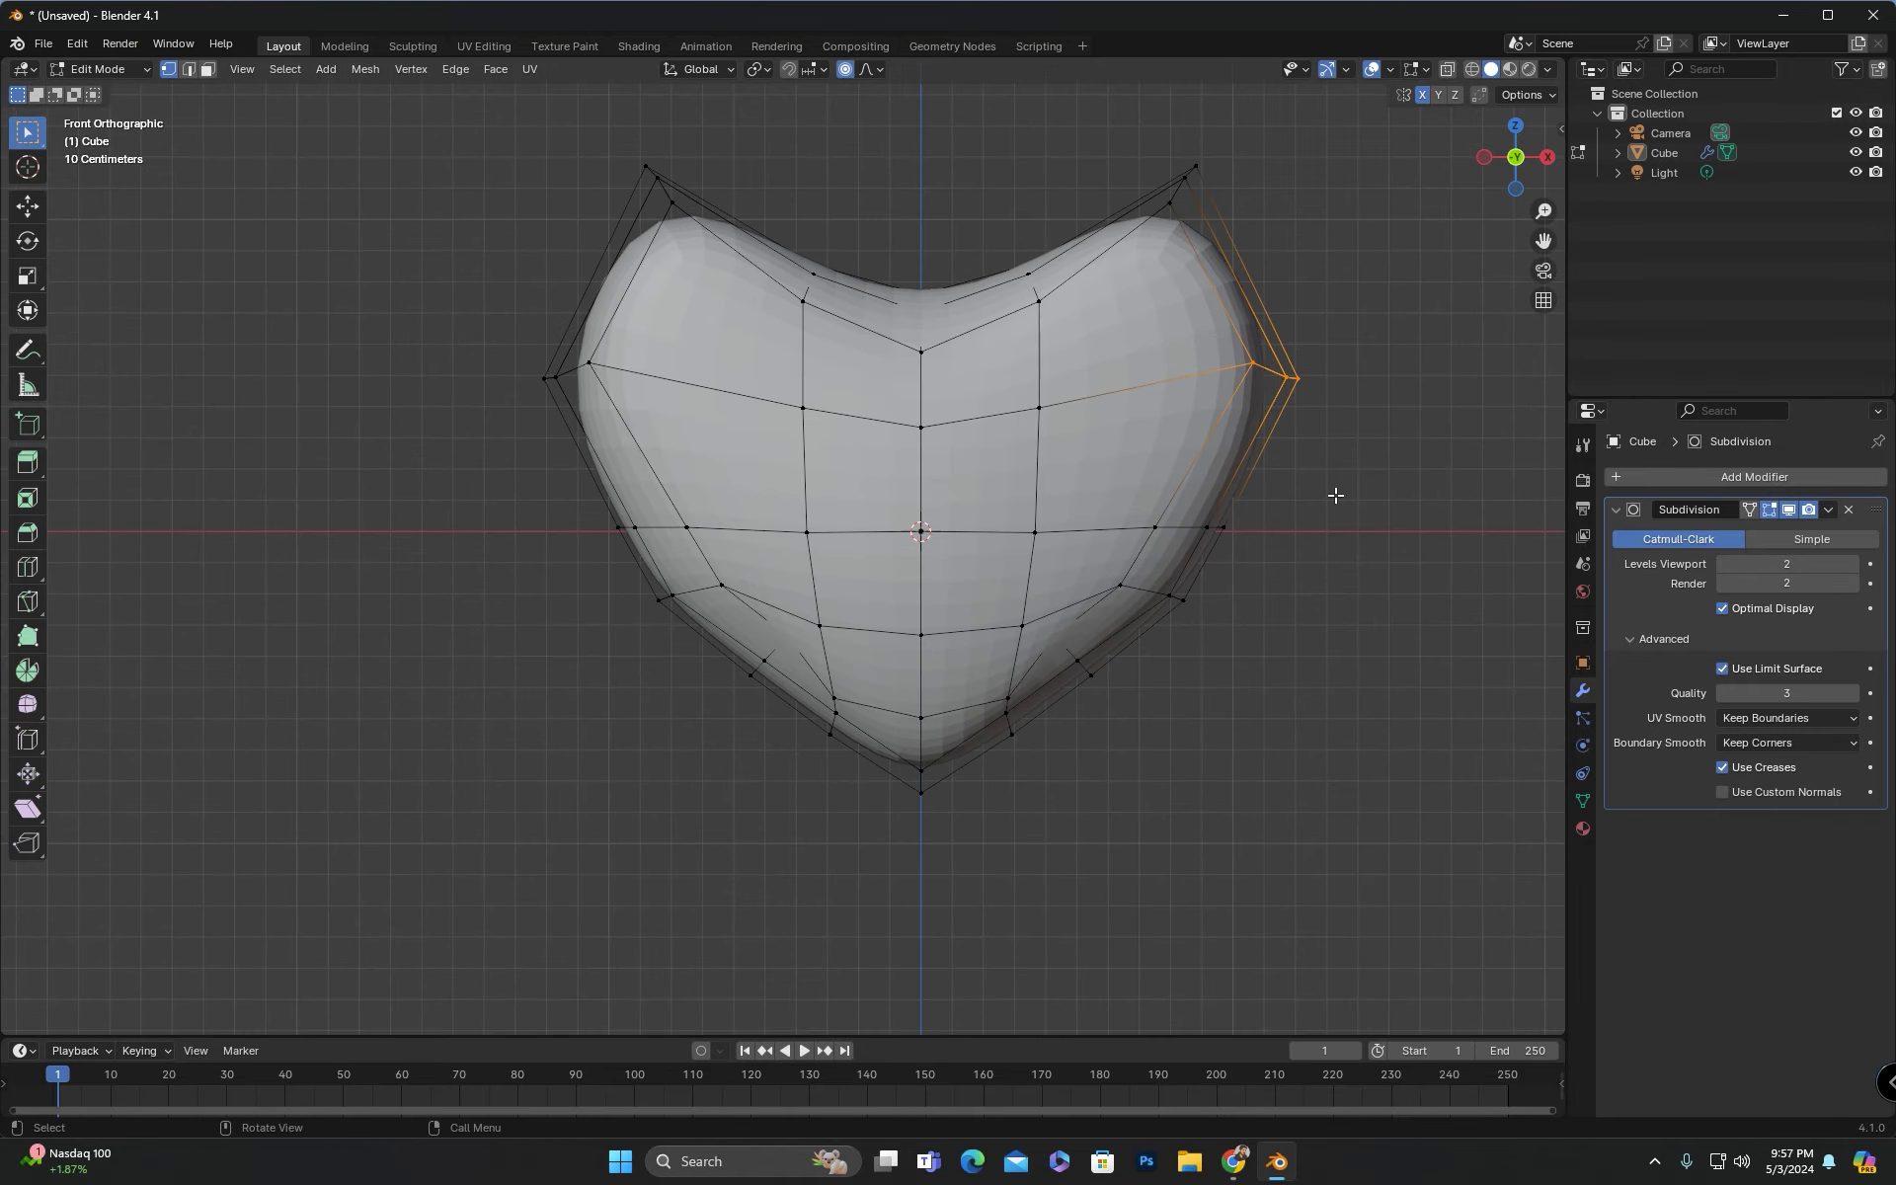
Step: Move the inner vertex on the heart's lower right side slightly outward and down, and switch to Object Mode
{"action": "left_click", "coordinate": [1447, 69]}
{"action": "scroll", "coordinate": [1284, 494], "scroll_direction": "up", "scroll_amount": 2}
{"action": "left_click_drag", "start_coordinate": [1243, 636], "coordinate": [1172, 691]}
{"action": "key", "text": "g"}
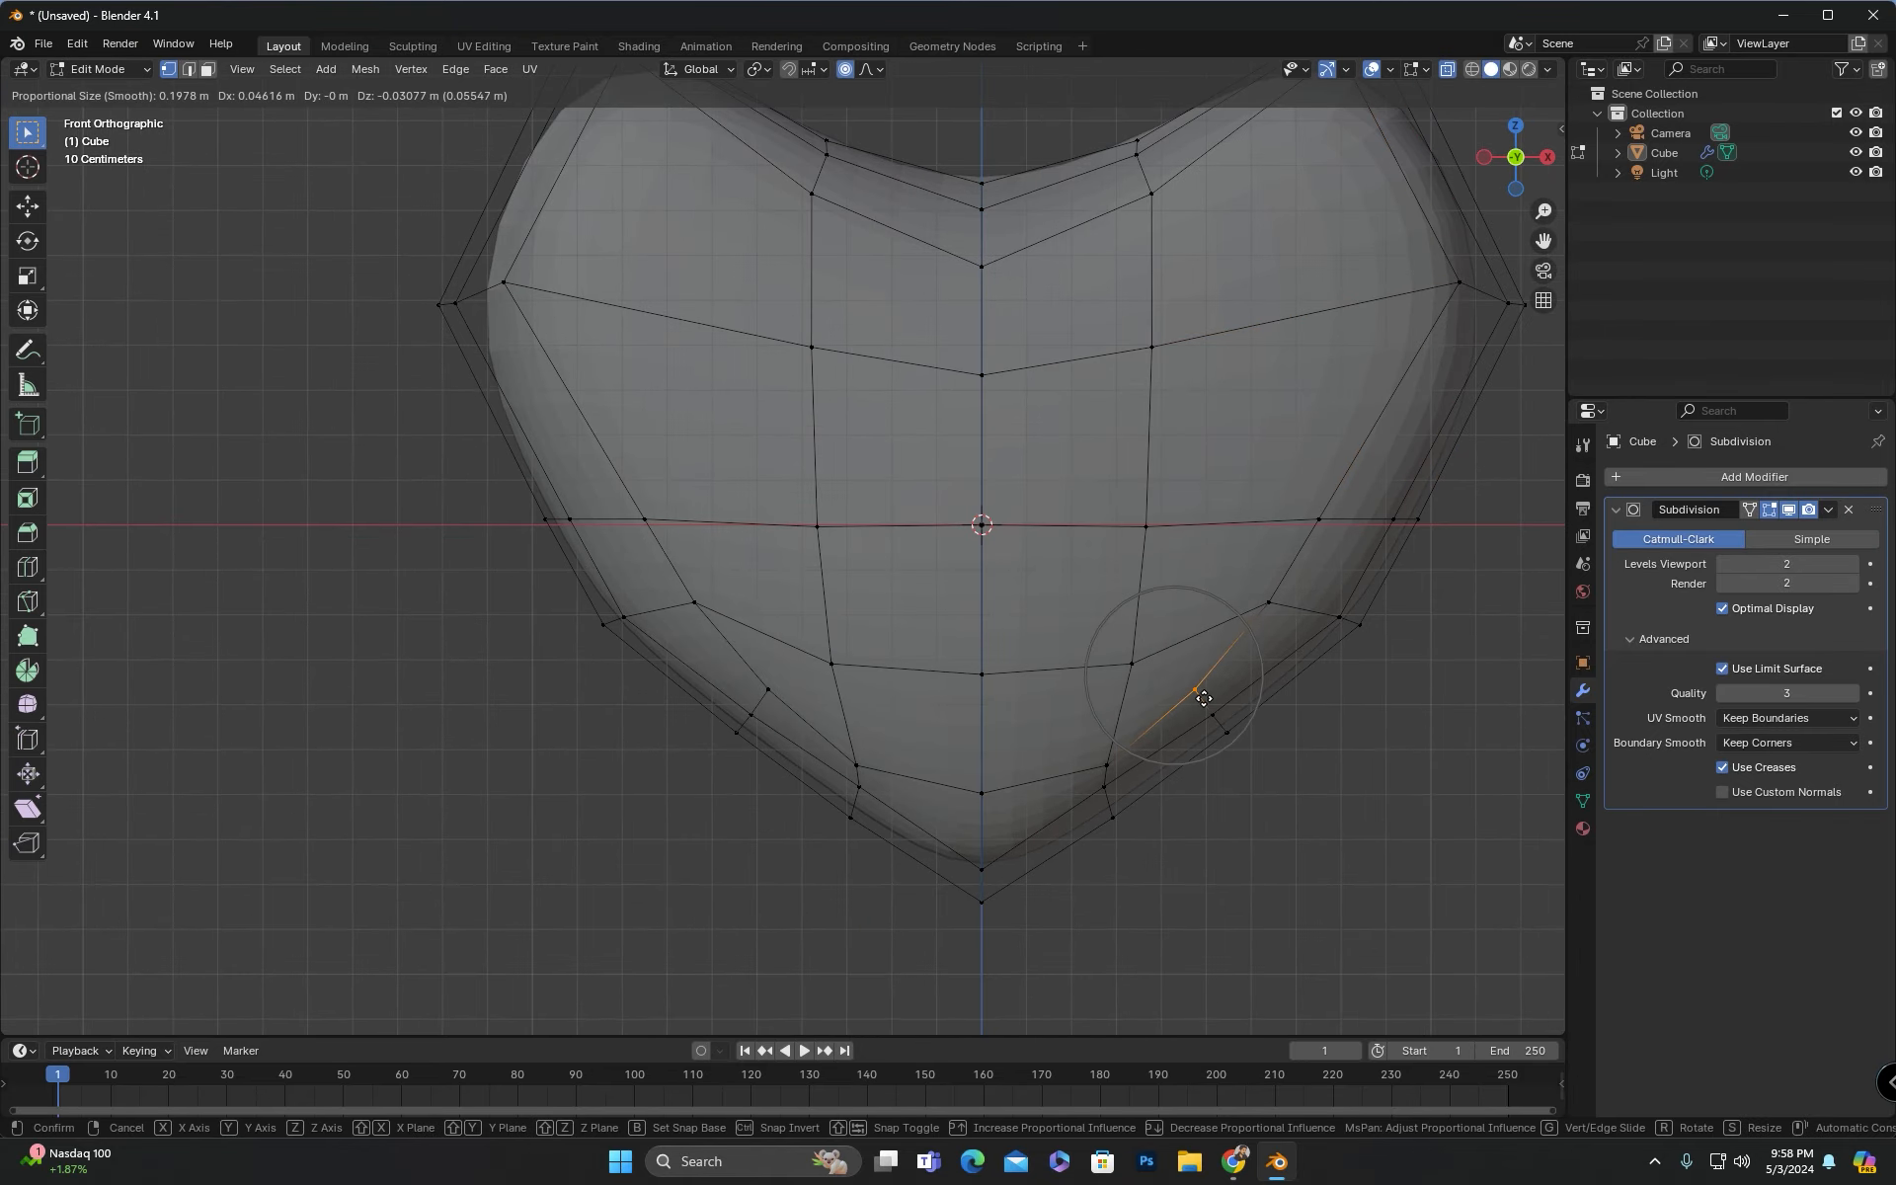
{"action": "left_click", "coordinate": [1200, 701]}
{"action": "left_click", "coordinate": [1446, 69]}
{"action": "middle_click_drag", "start_coordinate": [1240, 667], "coordinate": [1013, 658]}
{"action": "key", "text": "Tab"}
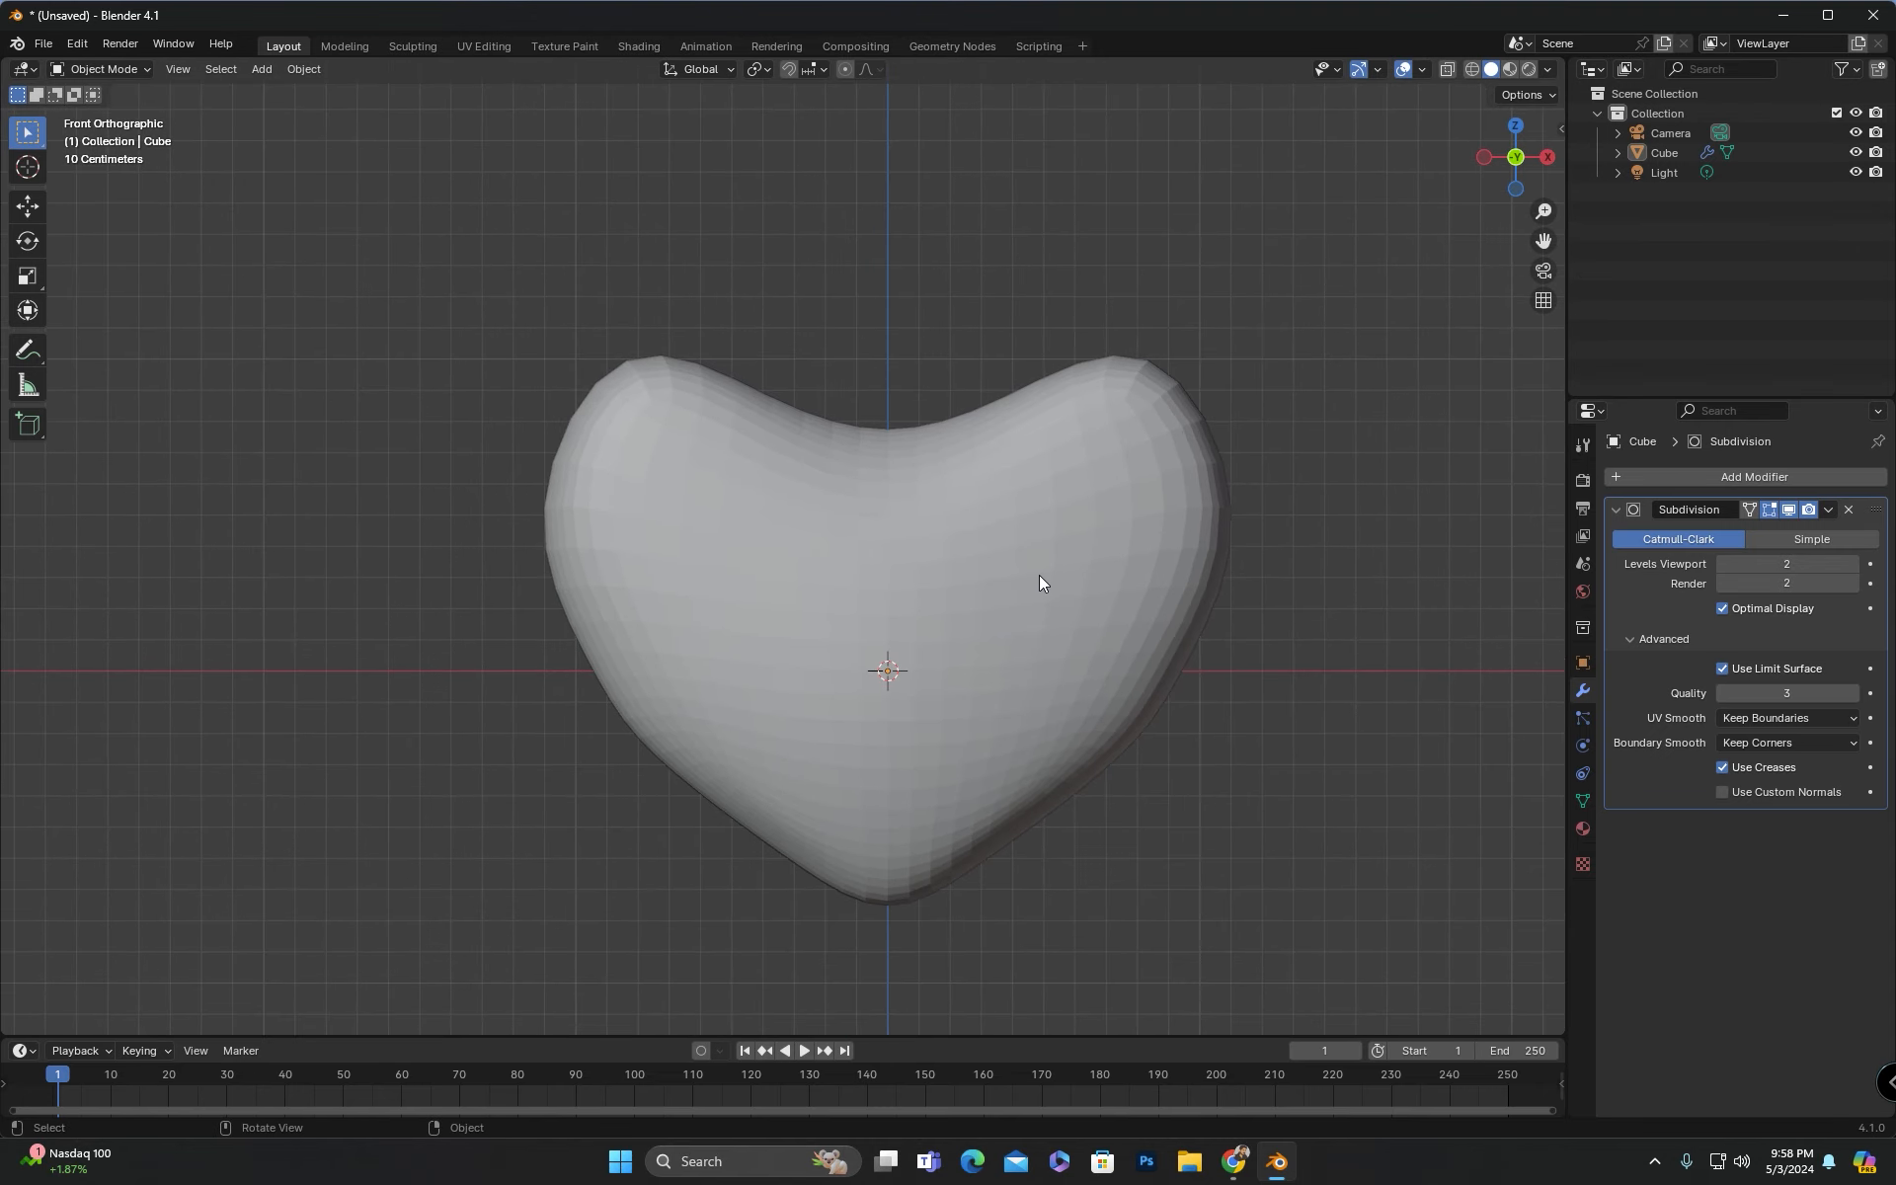
Step: Move the vertices right of the bottom tip and the lower right side vertices slightly outward and down
{"action": "key", "text": "Tab"}
{"action": "key", "text": "alt+z"}
{"action": "scroll", "coordinate": [987, 790], "scroll_direction": "up", "scroll_amount": 3}
{"action": "left_click_drag", "start_coordinate": [1172, 747], "coordinate": [1117, 790]}
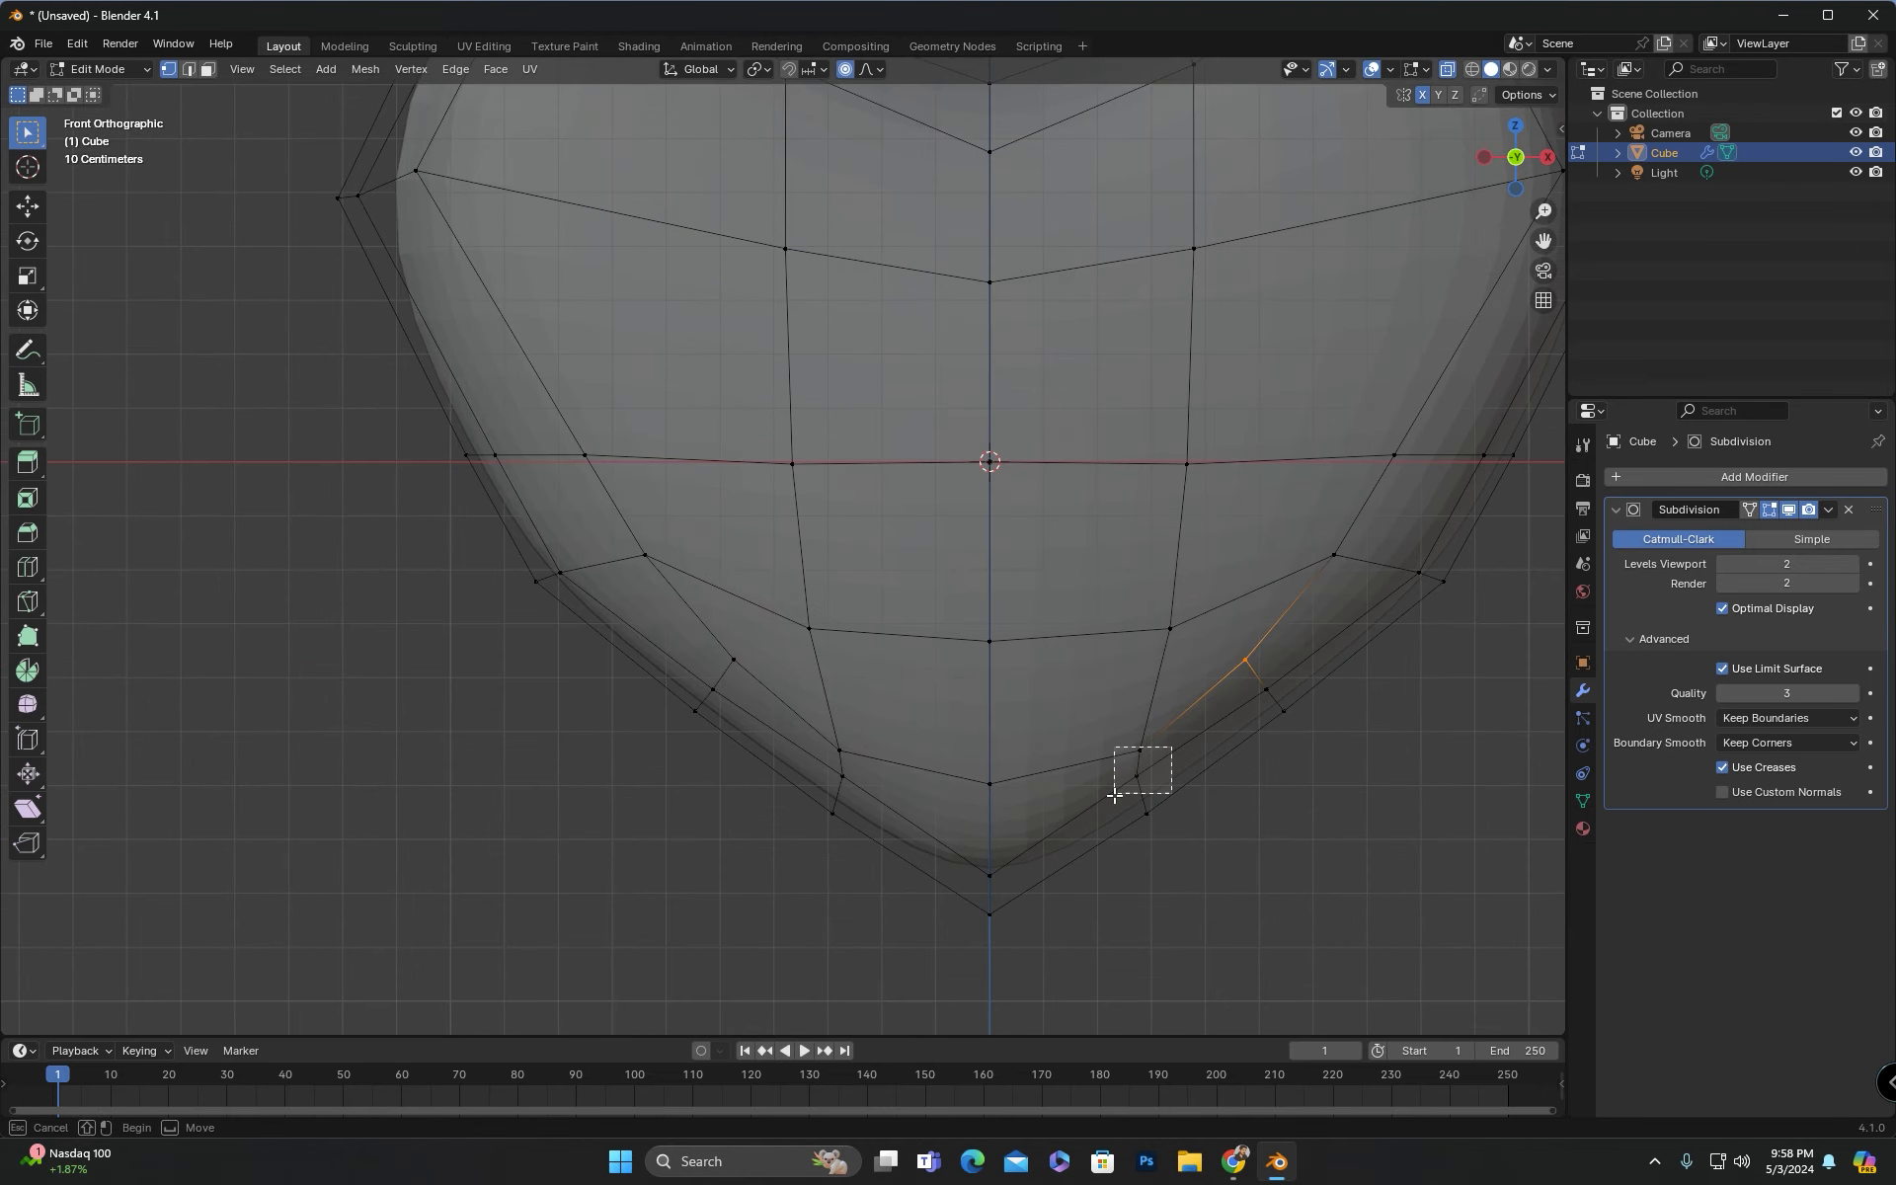
{"action": "key", "text": "g"}
{"action": "left_click", "coordinate": [1153, 803]}
{"action": "left_click_drag", "start_coordinate": [1235, 645], "coordinate": [1327, 750]}
{"action": "key", "text": "g"}
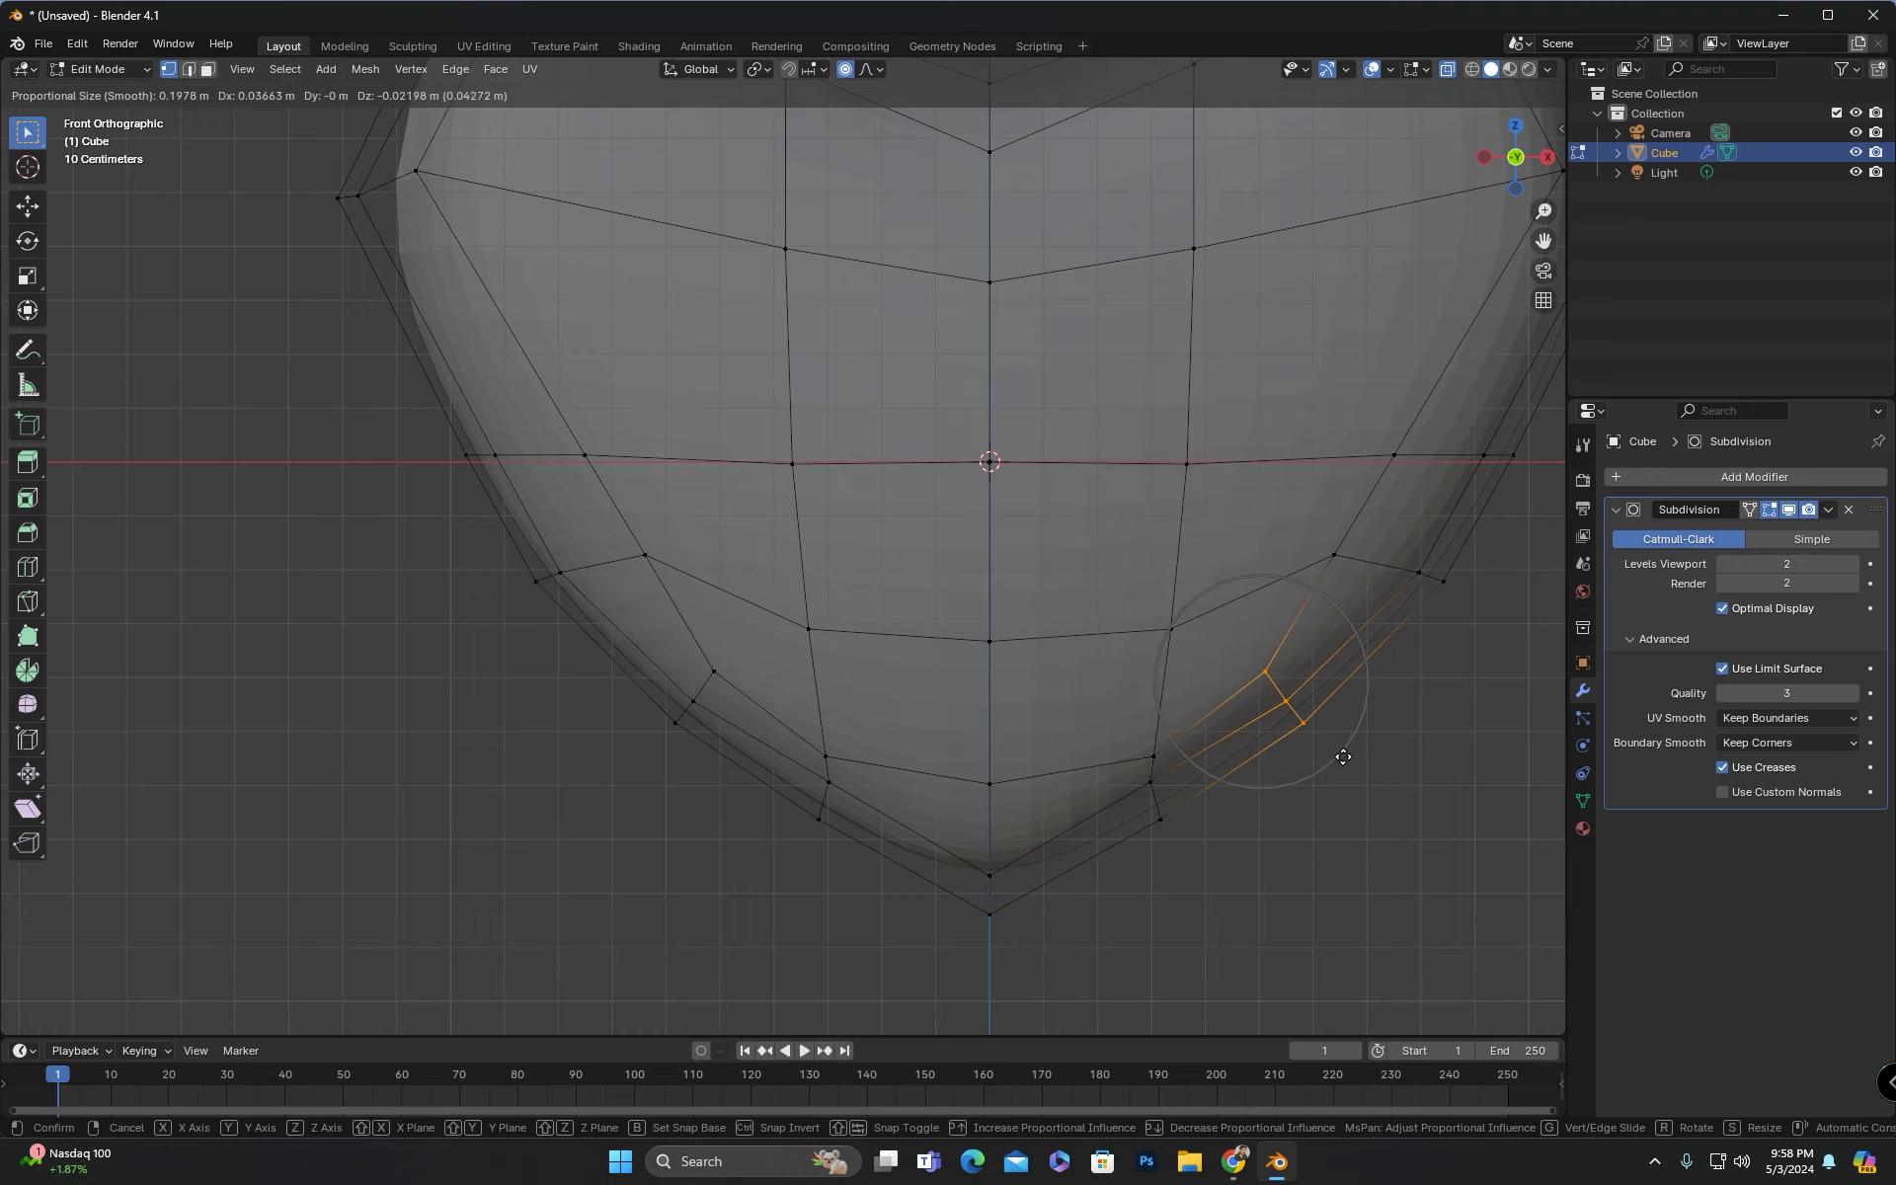
{"action": "left_click", "coordinate": [1346, 759]}
Step: Inspect the heart in Object Mode with the Subdivision viewport level at 1, and restore the level to 2
{"action": "scroll", "coordinate": [1304, 696], "scroll_direction": "down", "scroll_amount": 4}
{"action": "key", "text": "Tab"}
{"action": "key", "text": "alt+z"}
{"action": "left_click", "coordinate": [1722, 563]}
{"action": "left_click", "coordinate": [1722, 563]}
{"action": "middle_click_drag", "start_coordinate": [1136, 592], "coordinate": [1033, 737]}
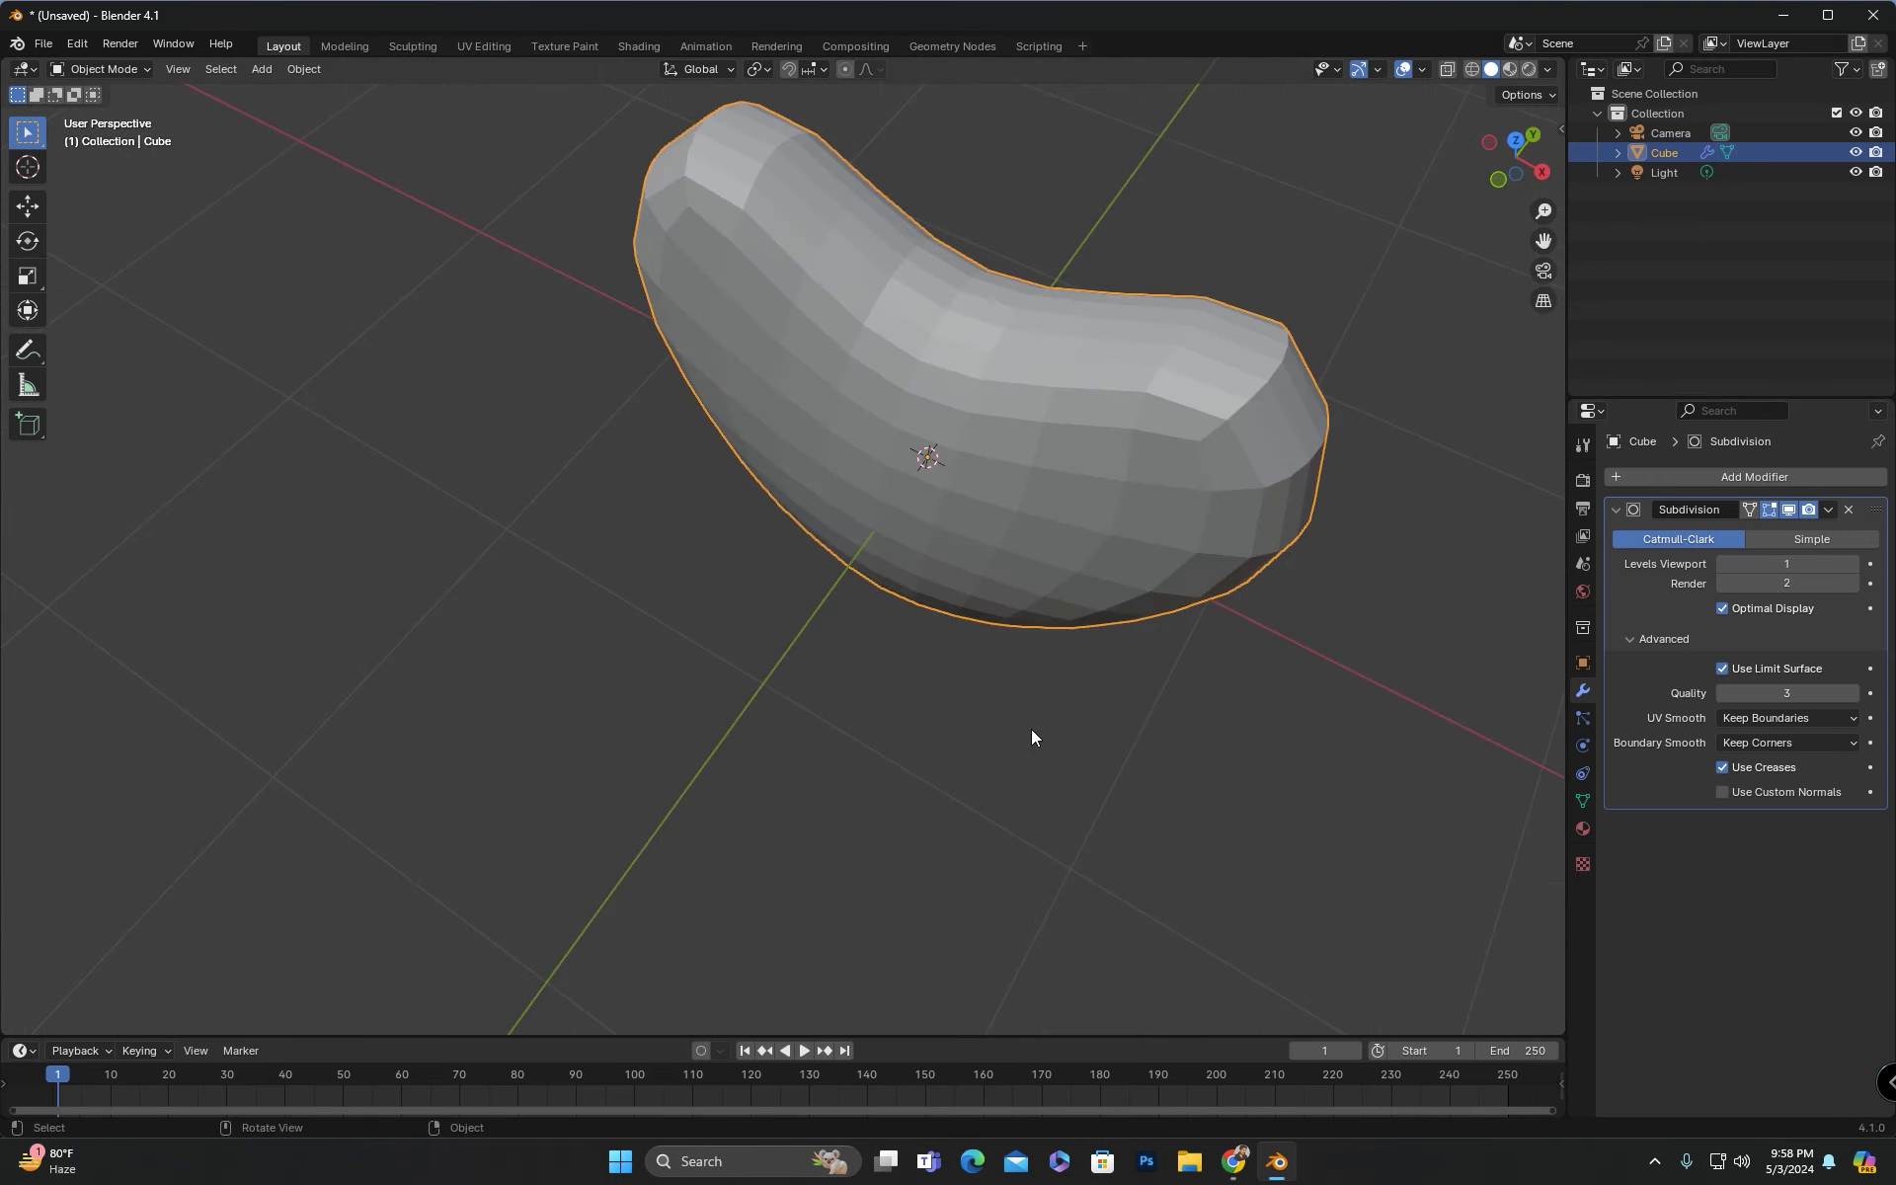
{"action": "key", "text": "ctrl+2"}
Step: Adjust the position of the right equator side vertices in front view, and return to Object Mode
{"action": "key", "text": "KP_1"}
{"action": "key", "text": "Tab"}
{"action": "key", "text": "alt+z"}
{"action": "key", "text": "b"}
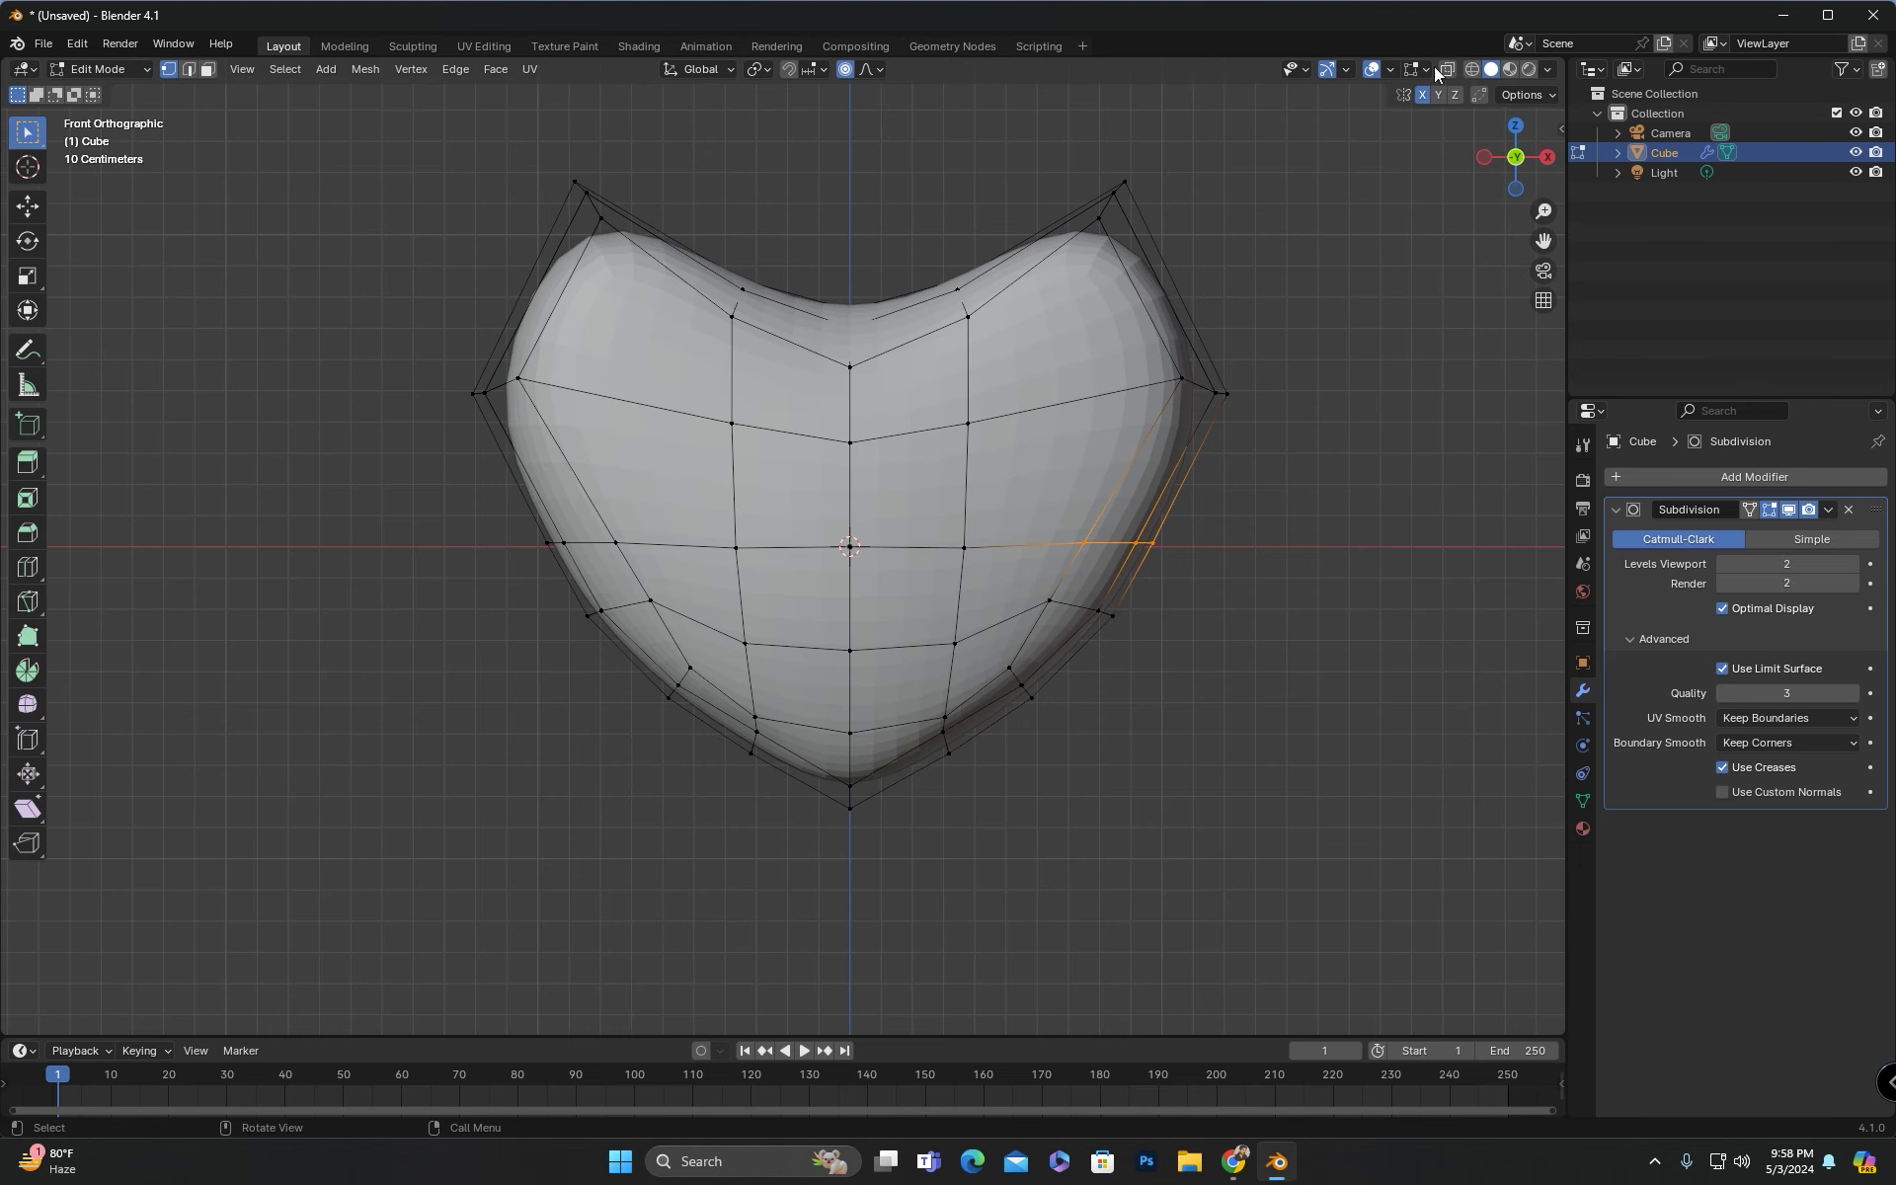
{"action": "left_click", "coordinate": [1444, 70]}
{"action": "key", "text": "g"}
{"action": "left_click", "coordinate": [1092, 566]}
{"action": "left_click", "coordinate": [1448, 71]}
{"action": "key", "text": "Tab"}
Step: Try a Subdivision viewport level of 3 on the heart, and set it back to 2
{"action": "left_click", "coordinate": [1347, 480]}
{"action": "middle_click_drag", "start_coordinate": [1347, 480], "coordinate": [1197, 680]}
{"action": "key", "text": "ctrl+3"}
{"action": "left_click", "coordinate": [1723, 564]}
{"action": "middle_click_drag", "start_coordinate": [998, 617], "coordinate": [784, 584], "text": "alt"}
Step: Enable Y-axis mesh symmetry, and push the heart's front and back centre vertices above the origin outward in side view
{"action": "key", "text": "Tab"}
{"action": "scroll", "coordinate": [819, 562], "scroll_direction": "up", "scroll_amount": 2}
{"action": "left_click", "coordinate": [1448, 74]}
{"action": "left_click_drag", "start_coordinate": [828, 420], "coordinate": [873, 466]}
{"action": "middle_click_drag", "start_coordinate": [998, 484], "coordinate": [790, 513], "text": "alt"}
{"action": "left_click", "coordinate": [1440, 98]}
{"action": "key", "text": "g"}
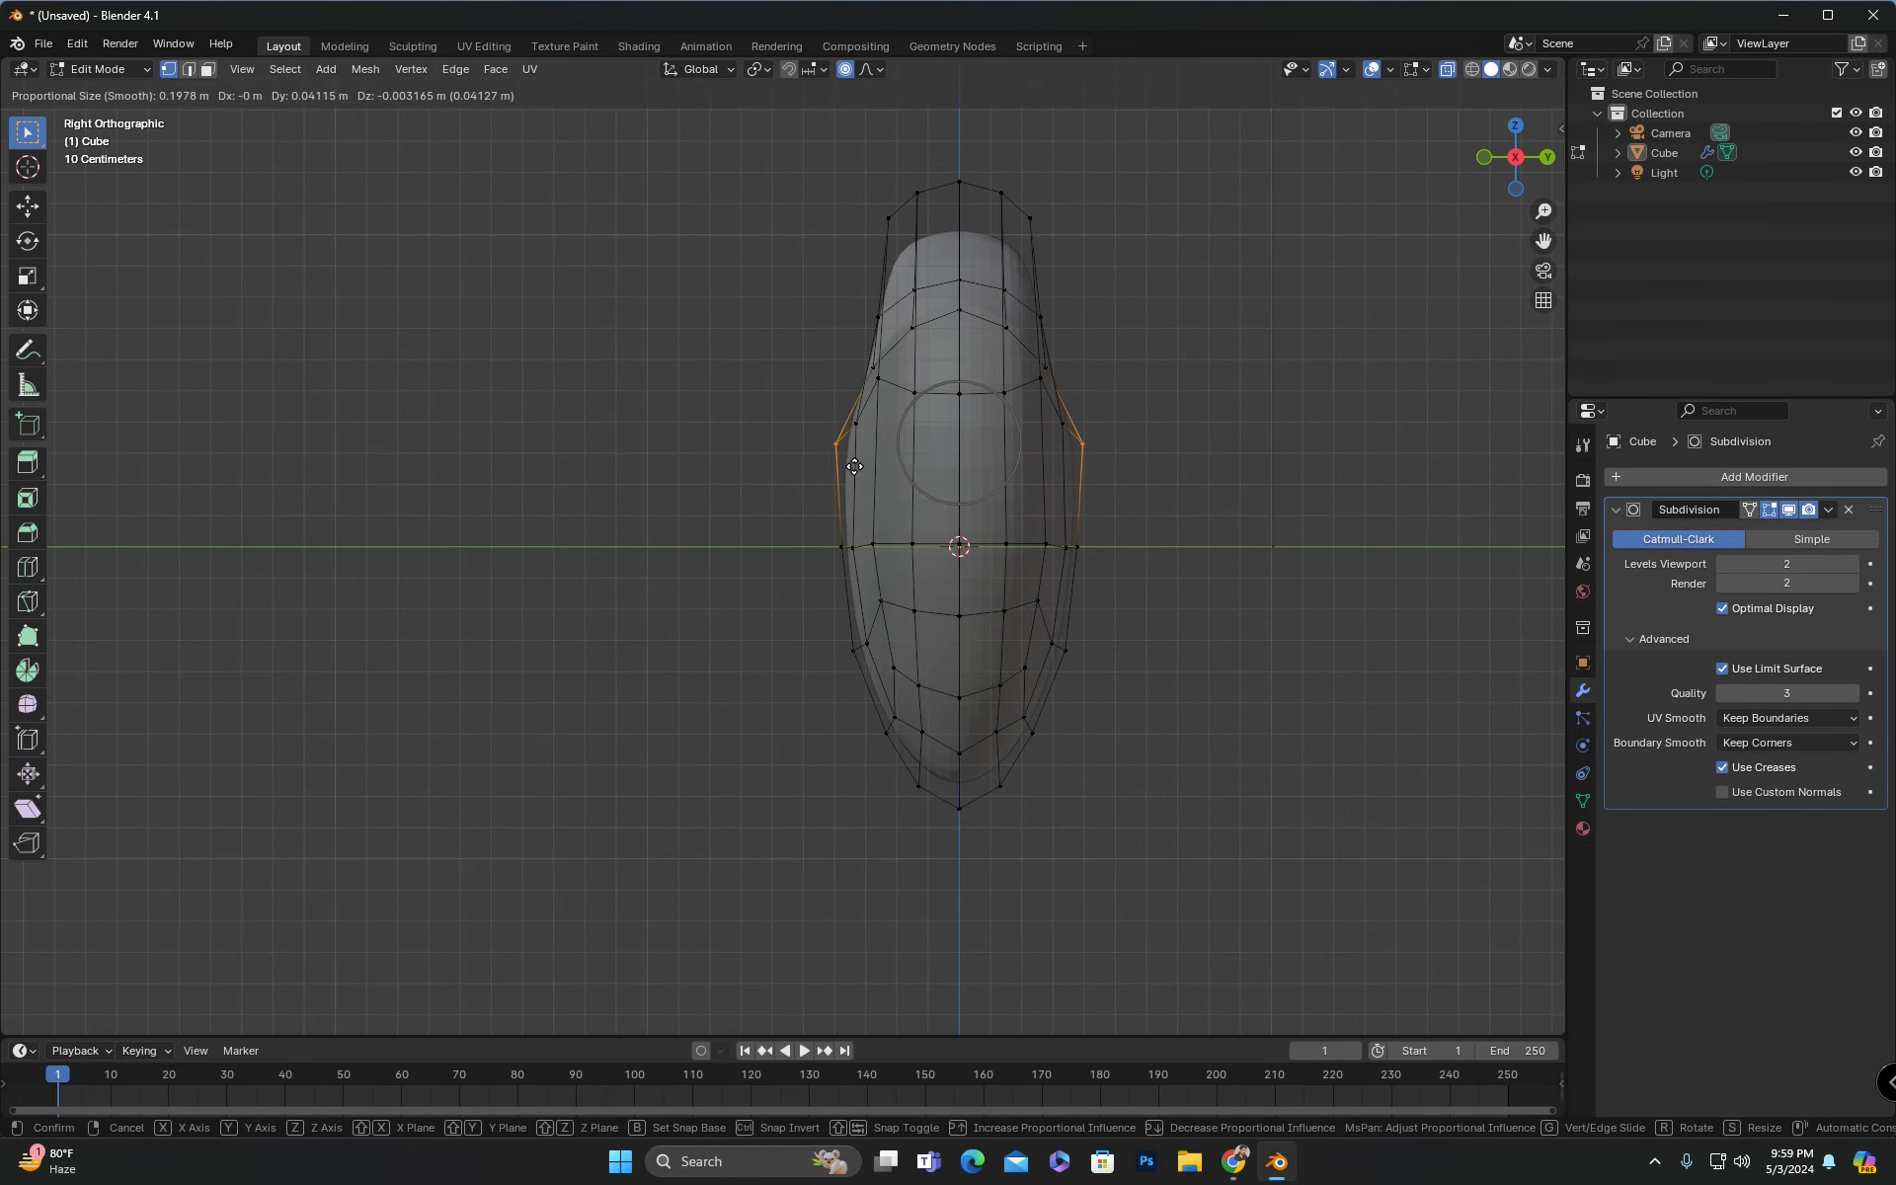
{"action": "left_click", "coordinate": [868, 484]}
{"action": "middle_click_drag", "start_coordinate": [868, 483], "coordinate": [810, 555]}
{"action": "key", "text": "Tab"}
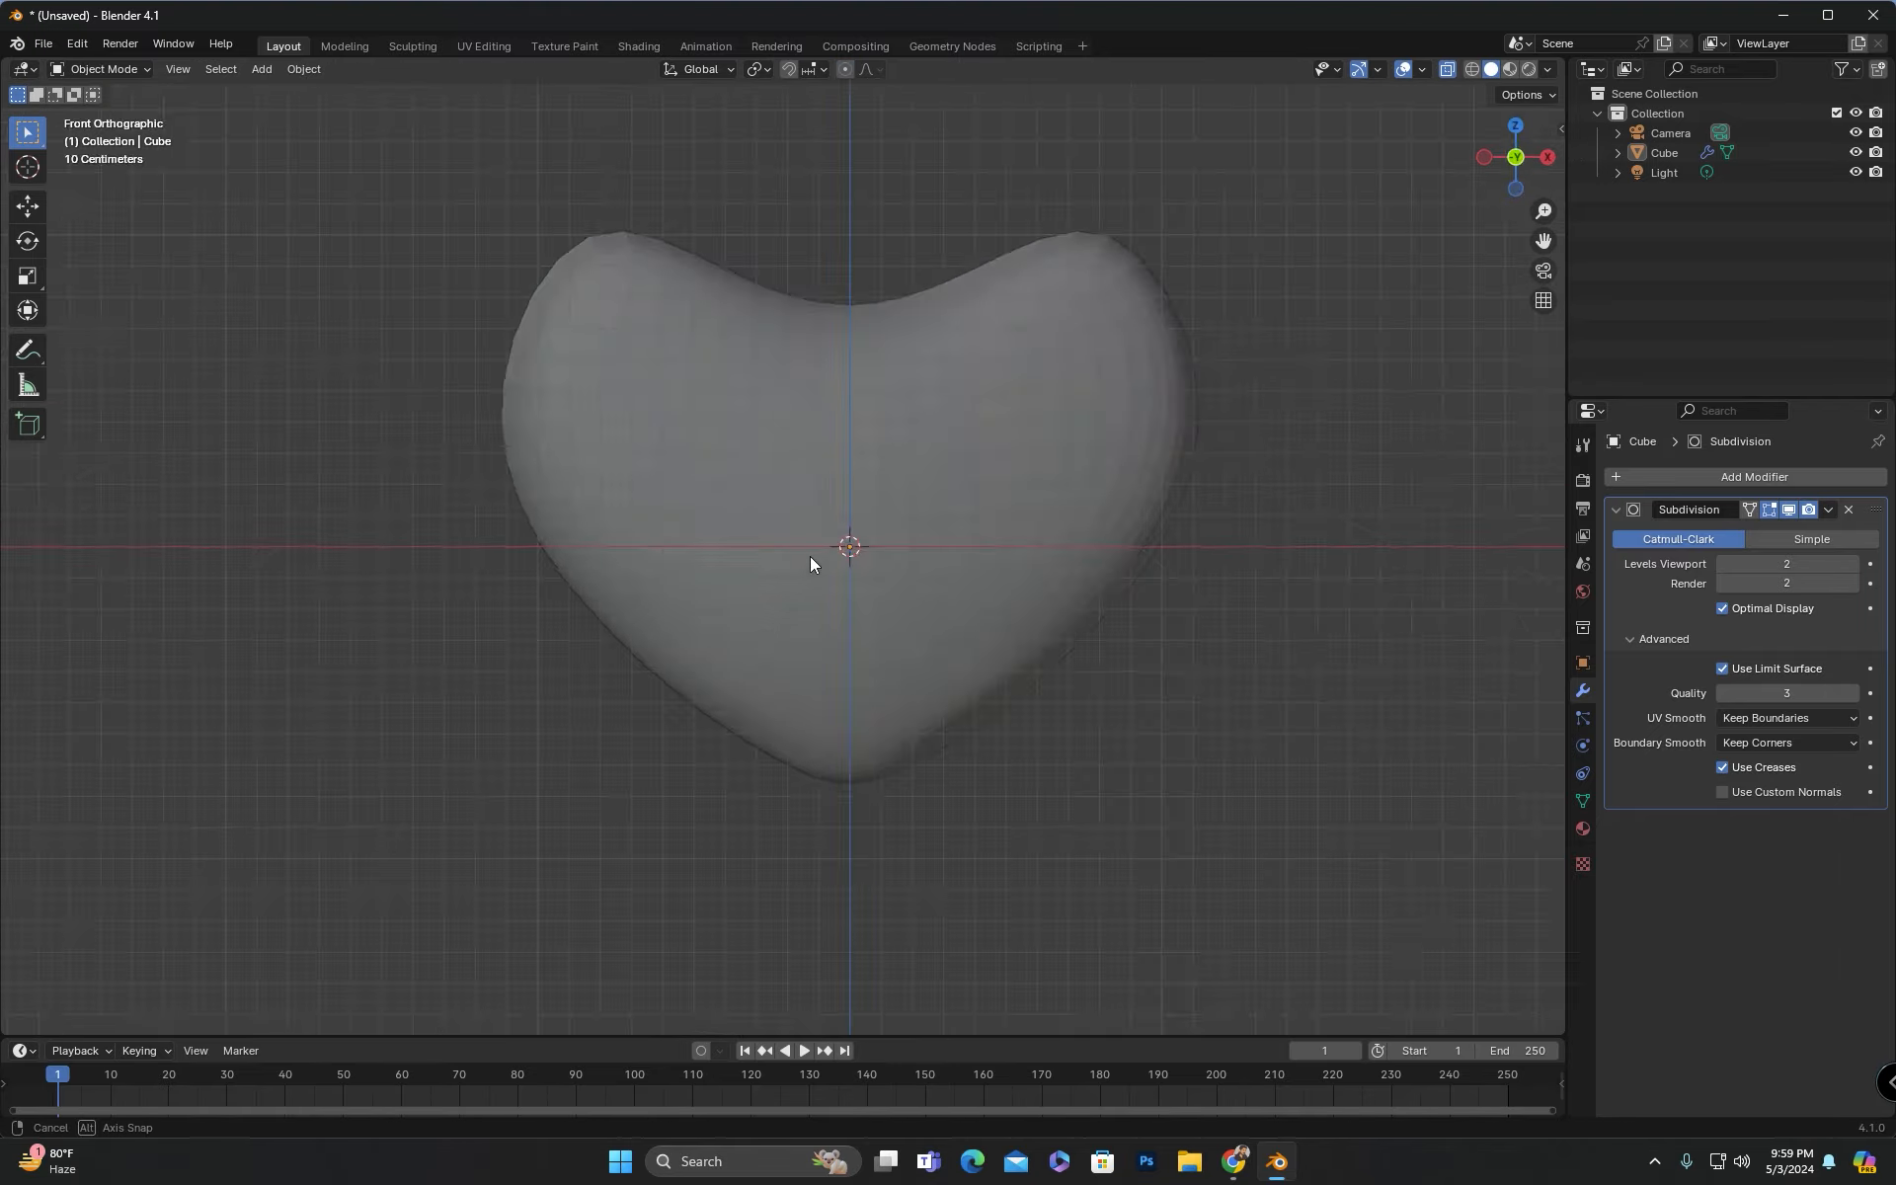
Step: Turn off X-ray, set the heart's Subdivision viewport level to 1, and apply the modifier
{"action": "left_click", "coordinate": [1447, 71]}
{"action": "middle_click_drag", "start_coordinate": [1198, 520], "coordinate": [987, 567]}
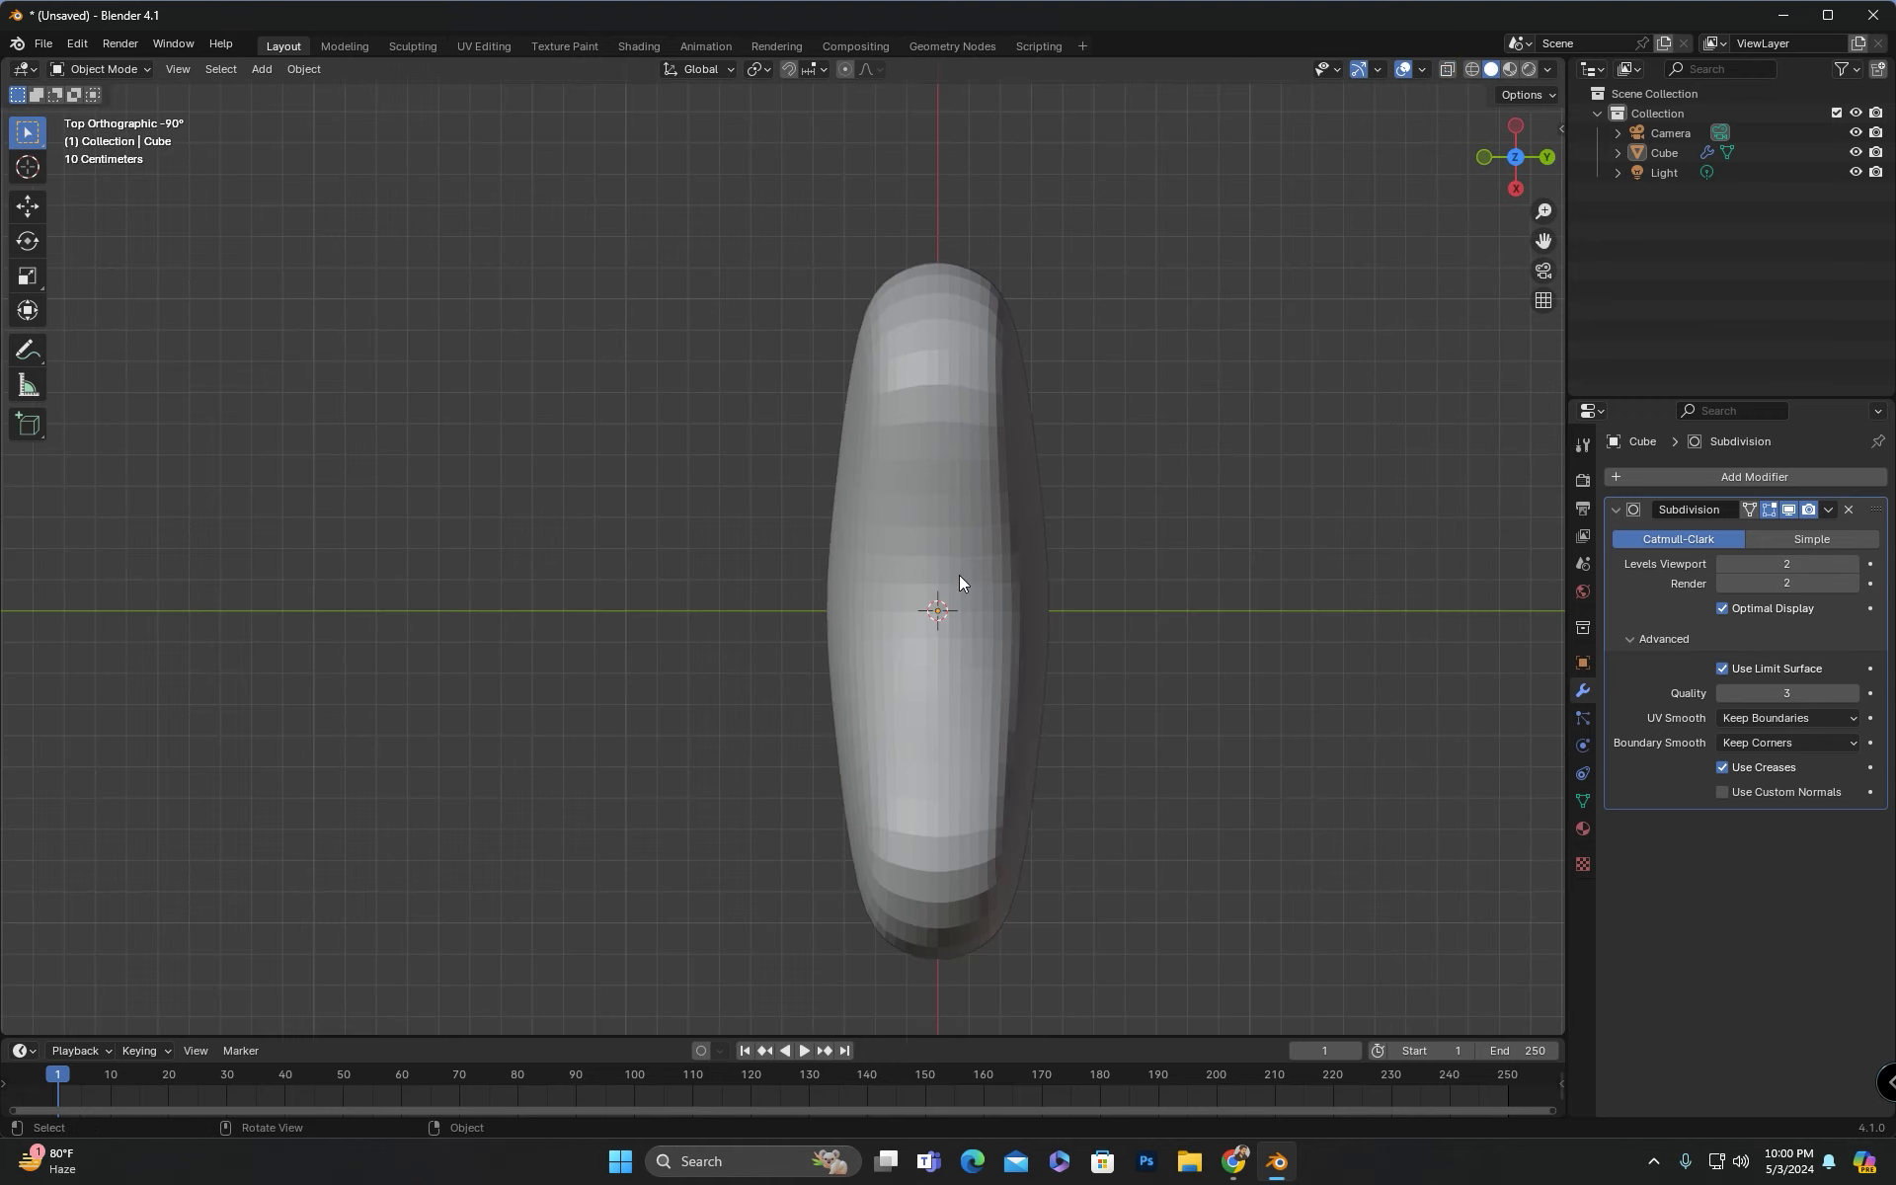
{"action": "left_click", "coordinate": [955, 568]}
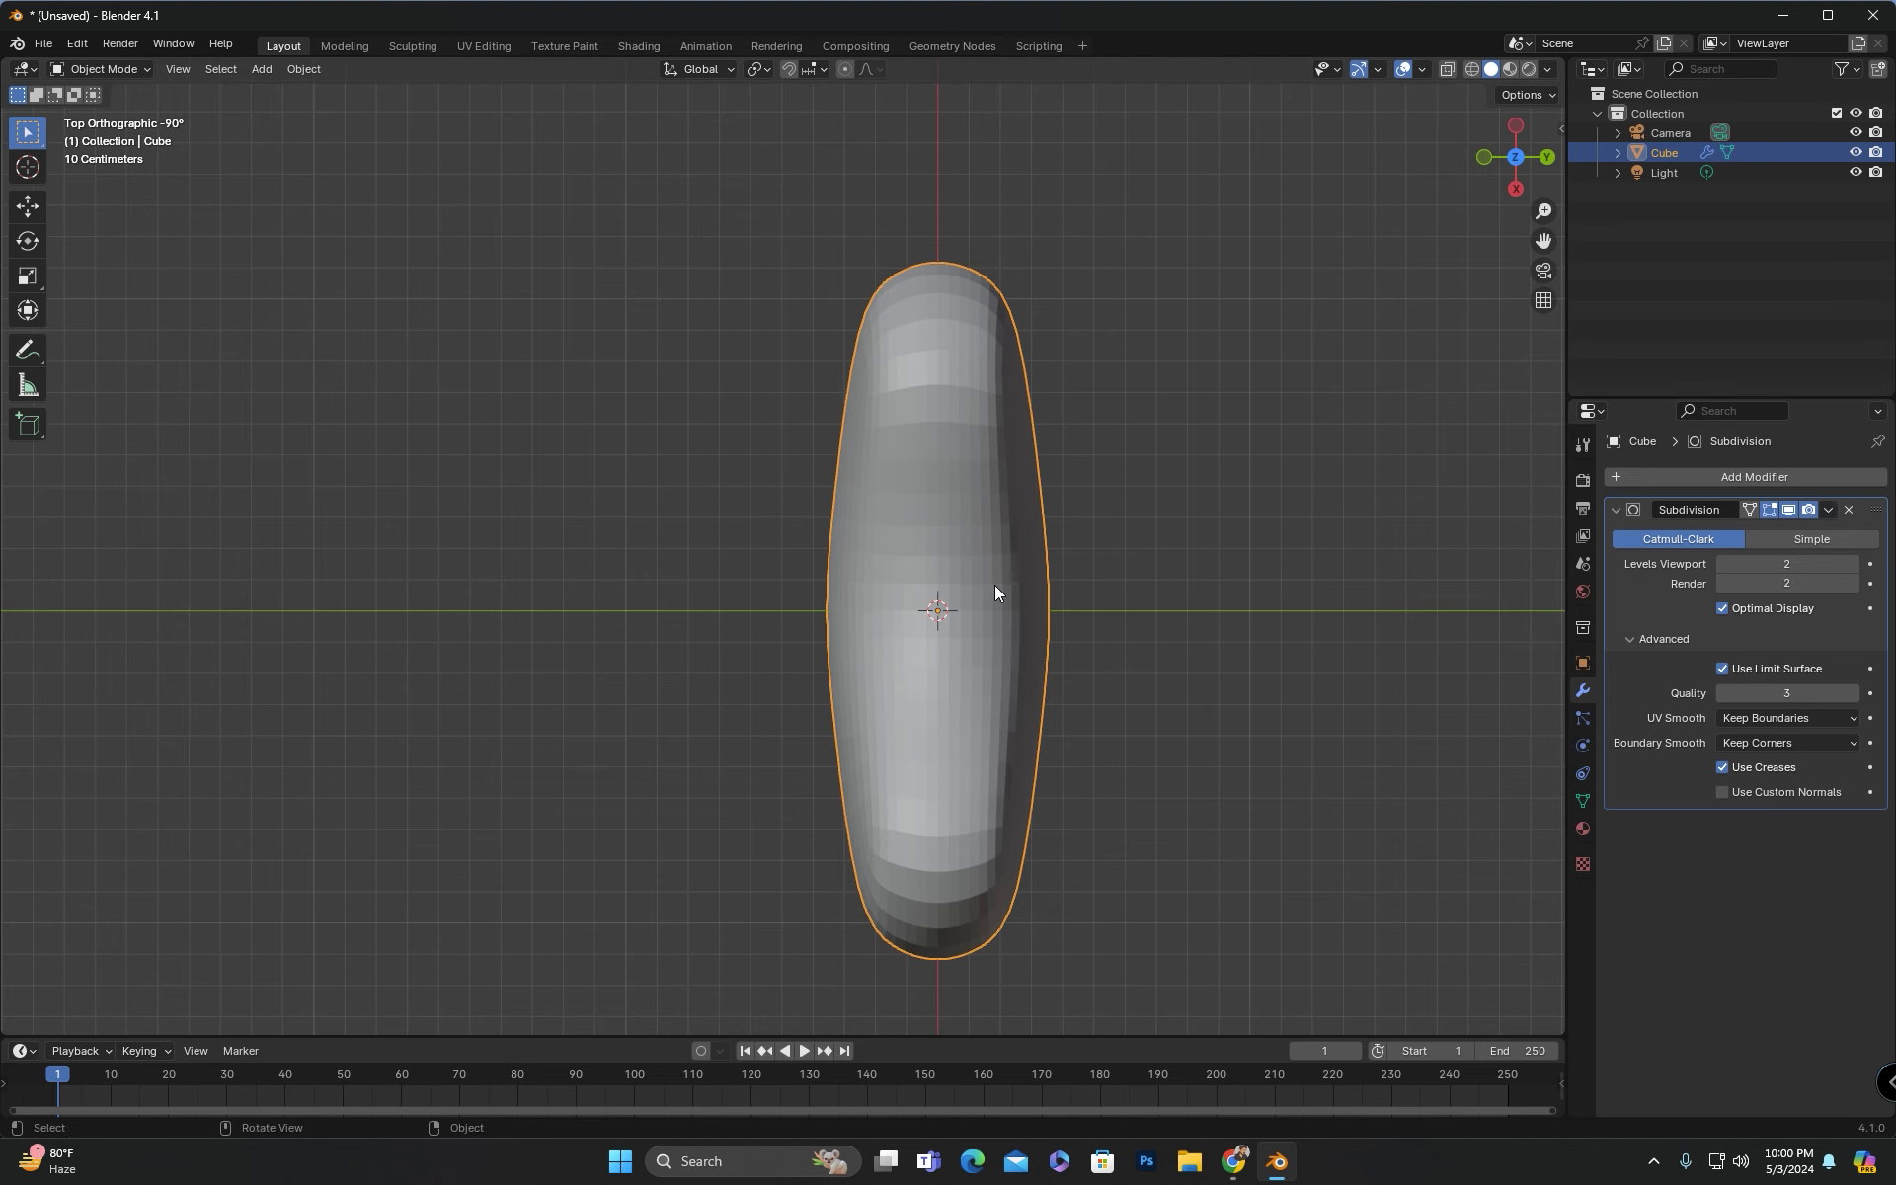
{"action": "scroll", "coordinate": [993, 584], "scroll_direction": "up", "scroll_amount": 4}
{"action": "middle_click_drag", "start_coordinate": [1153, 516], "coordinate": [920, 743], "text": "shift"}
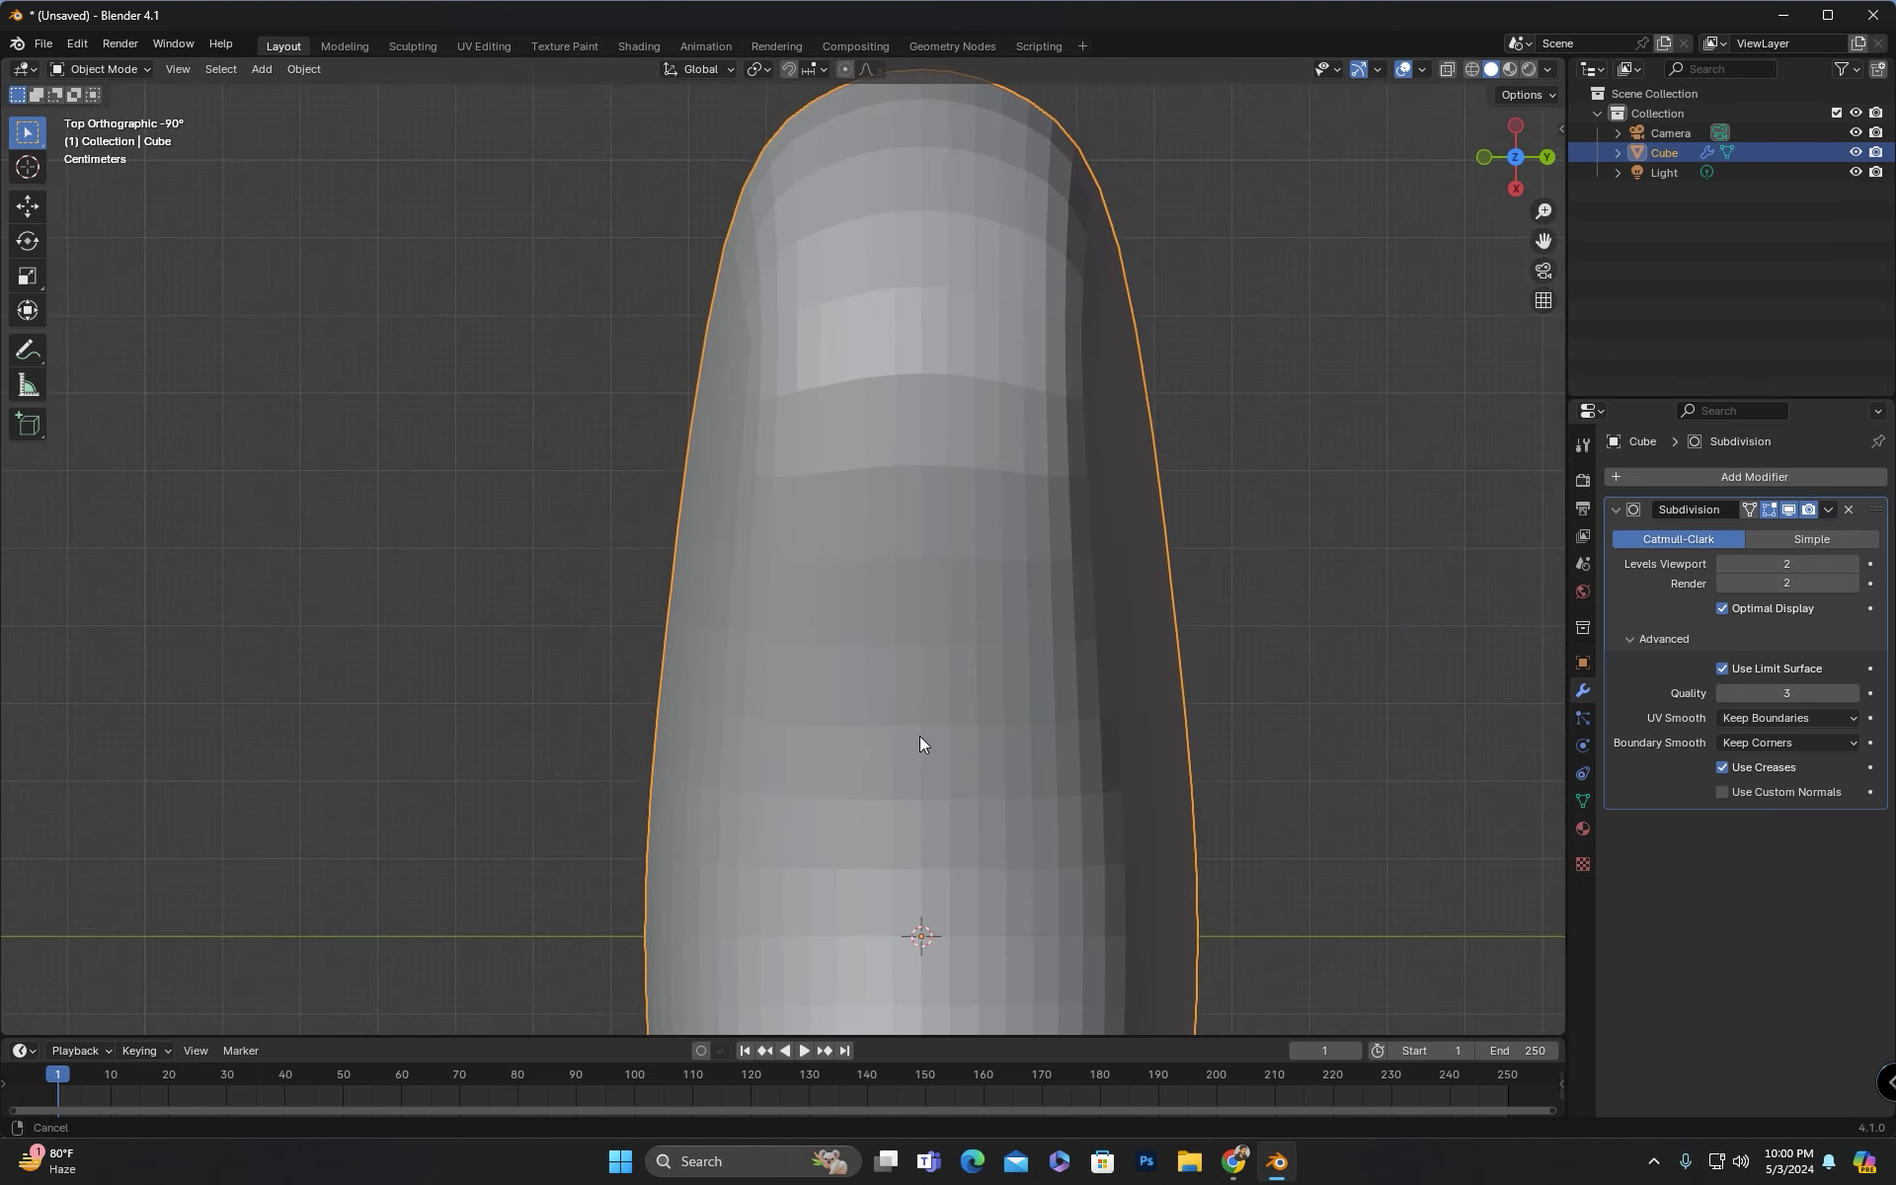
{"action": "left_click", "coordinate": [1726, 565]}
{"action": "scroll", "coordinate": [1015, 663], "scroll_direction": "down", "scroll_amount": 3}
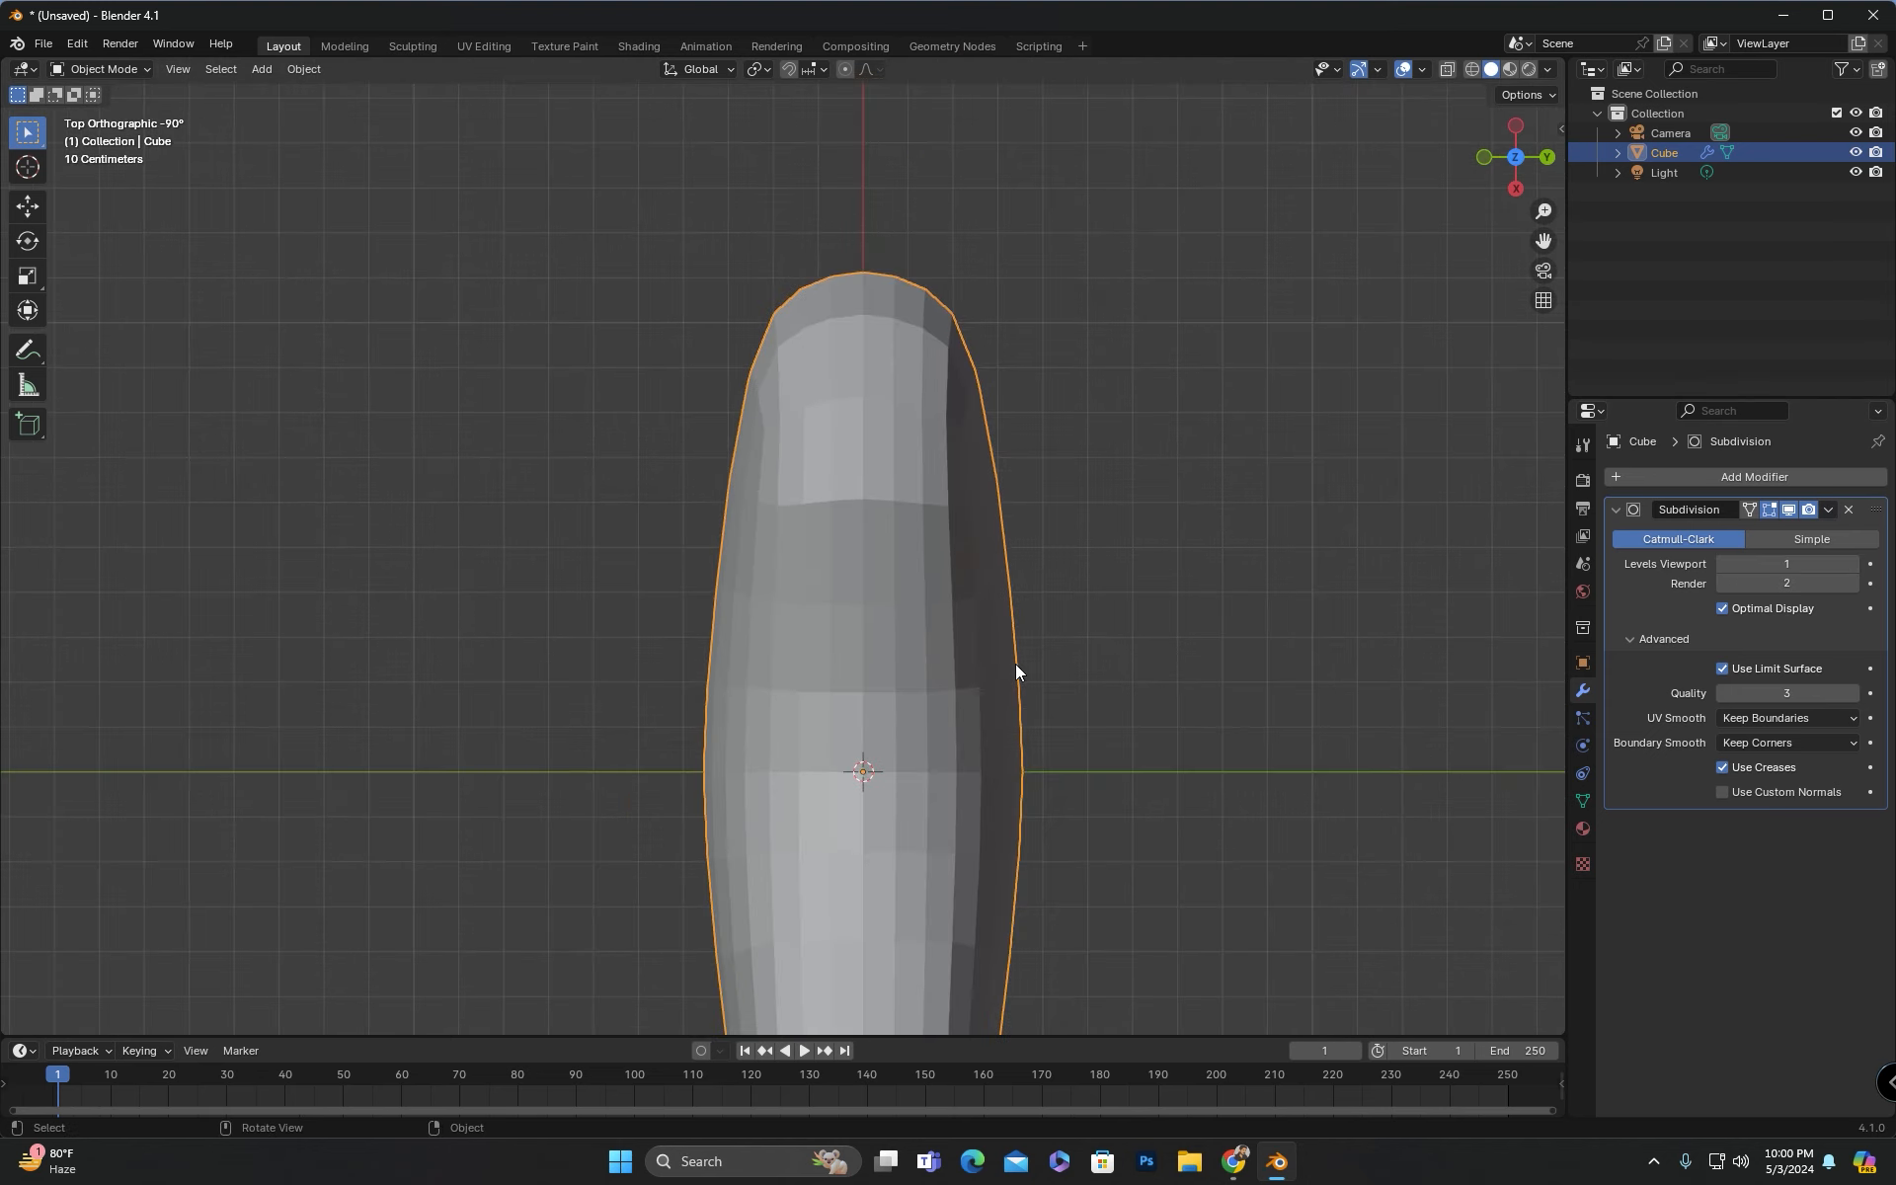
{"action": "left_click", "coordinate": [1830, 510]}
{"action": "left_click", "coordinate": [1807, 533]}
Step: Select the block of faces at the centre of the heart's top notch and extrude it straight up
{"action": "middle_click_drag", "start_coordinate": [988, 691], "coordinate": [1194, 583]}
{"action": "scroll", "coordinate": [1194, 583], "scroll_direction": "down", "scroll_amount": 2}
{"action": "key", "text": "Tab"}
{"action": "key", "text": "KP_1"}
{"action": "scroll", "coordinate": [1040, 464], "scroll_direction": "down", "scroll_amount": 1}
{"action": "middle_click_drag", "start_coordinate": [1039, 462], "coordinate": [873, 644]}
{"action": "scroll", "coordinate": [873, 644], "scroll_direction": "up", "scroll_amount": 3}
{"action": "middle_click_drag", "start_coordinate": [873, 644], "coordinate": [892, 546], "text": "shift"}
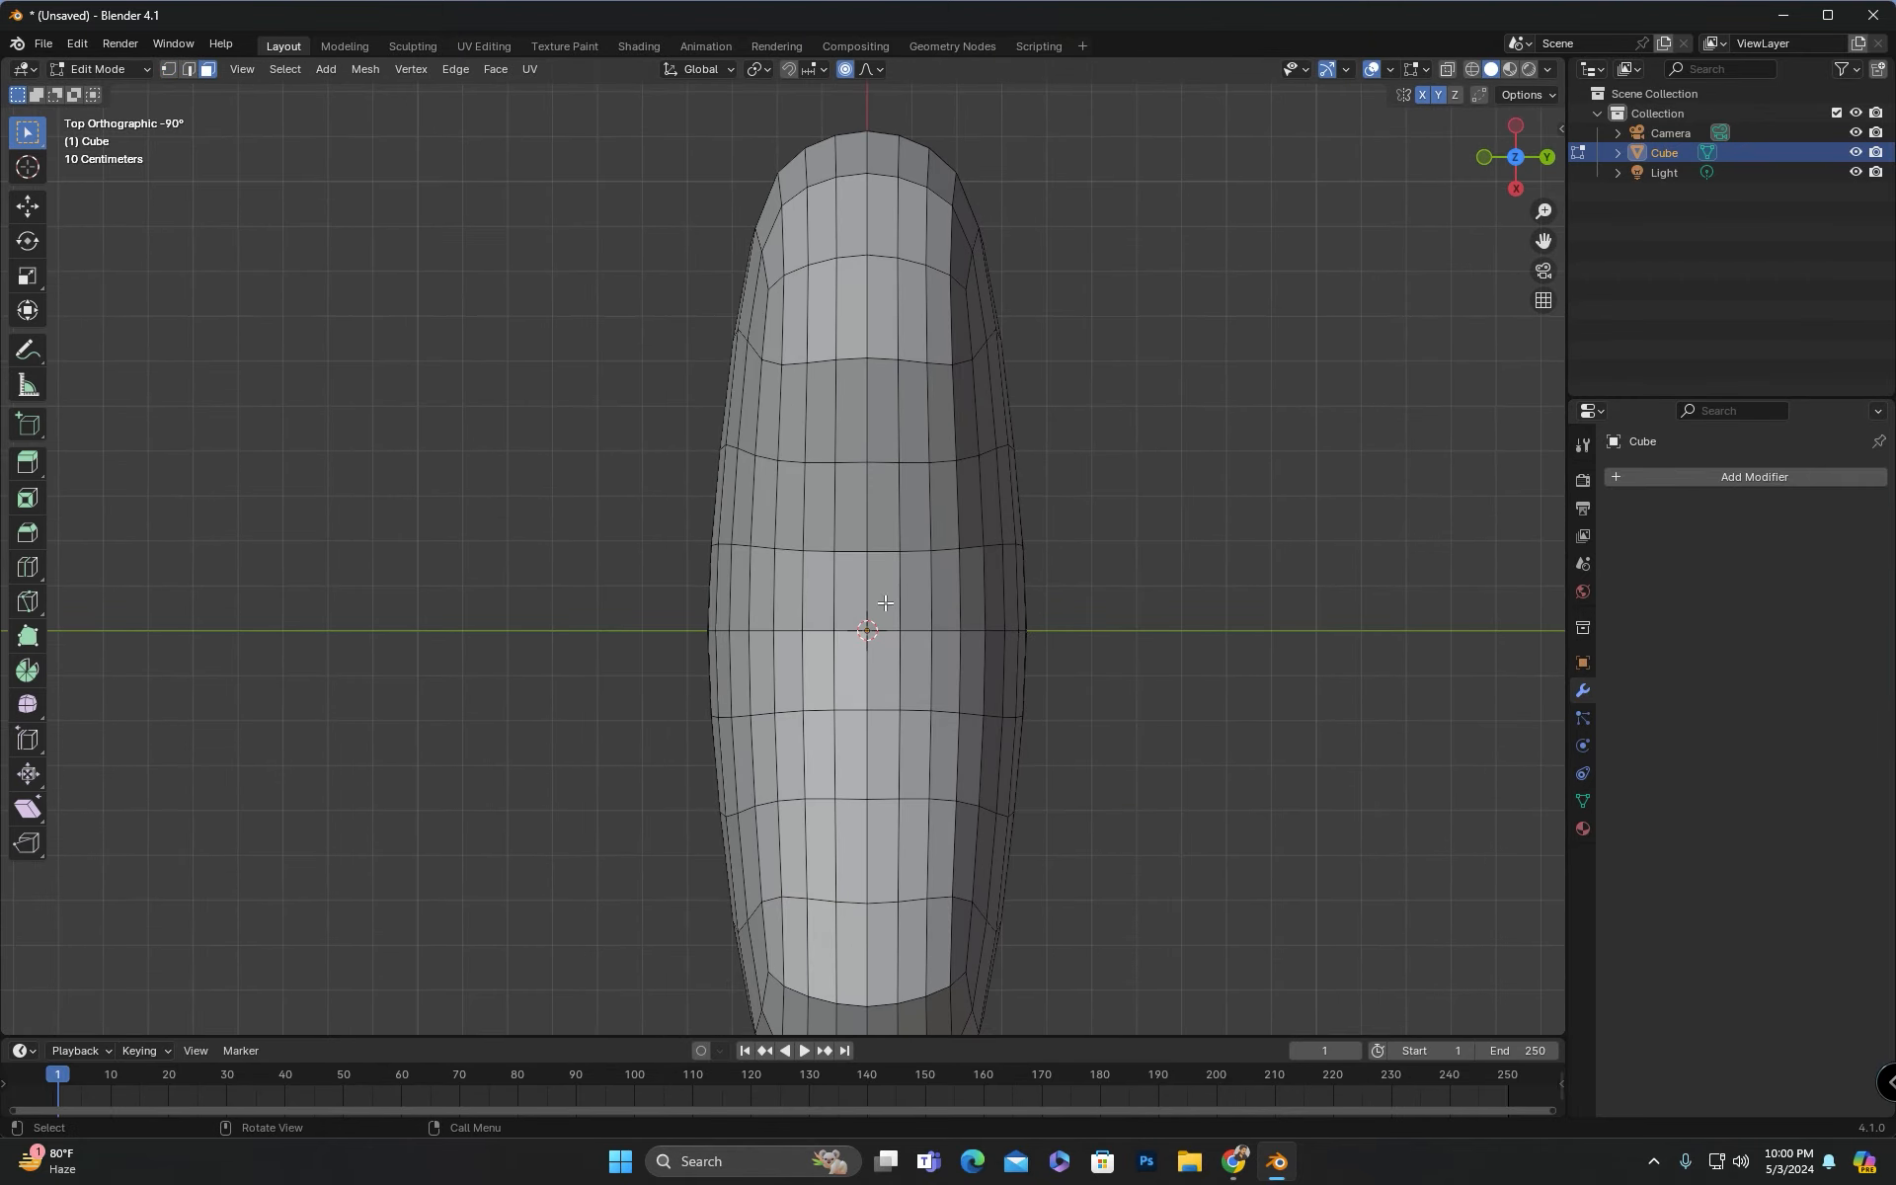
{"action": "scroll", "coordinate": [891, 596], "scroll_direction": "up", "scroll_amount": 3}
{"action": "left_click", "coordinate": [946, 614]}
{"action": "left_click", "coordinate": [899, 620], "text": "ctrl"}
{"action": "left_click", "coordinate": [903, 741], "text": "ctrl"}
{"action": "left_click", "coordinate": [964, 748], "text": "ctrl"}
{"action": "scroll", "coordinate": [948, 731], "scroll_direction": "down", "scroll_amount": 3}
{"action": "middle_click_drag", "start_coordinate": [879, 691], "coordinate": [875, 634]}
{"action": "key", "text": "e"}
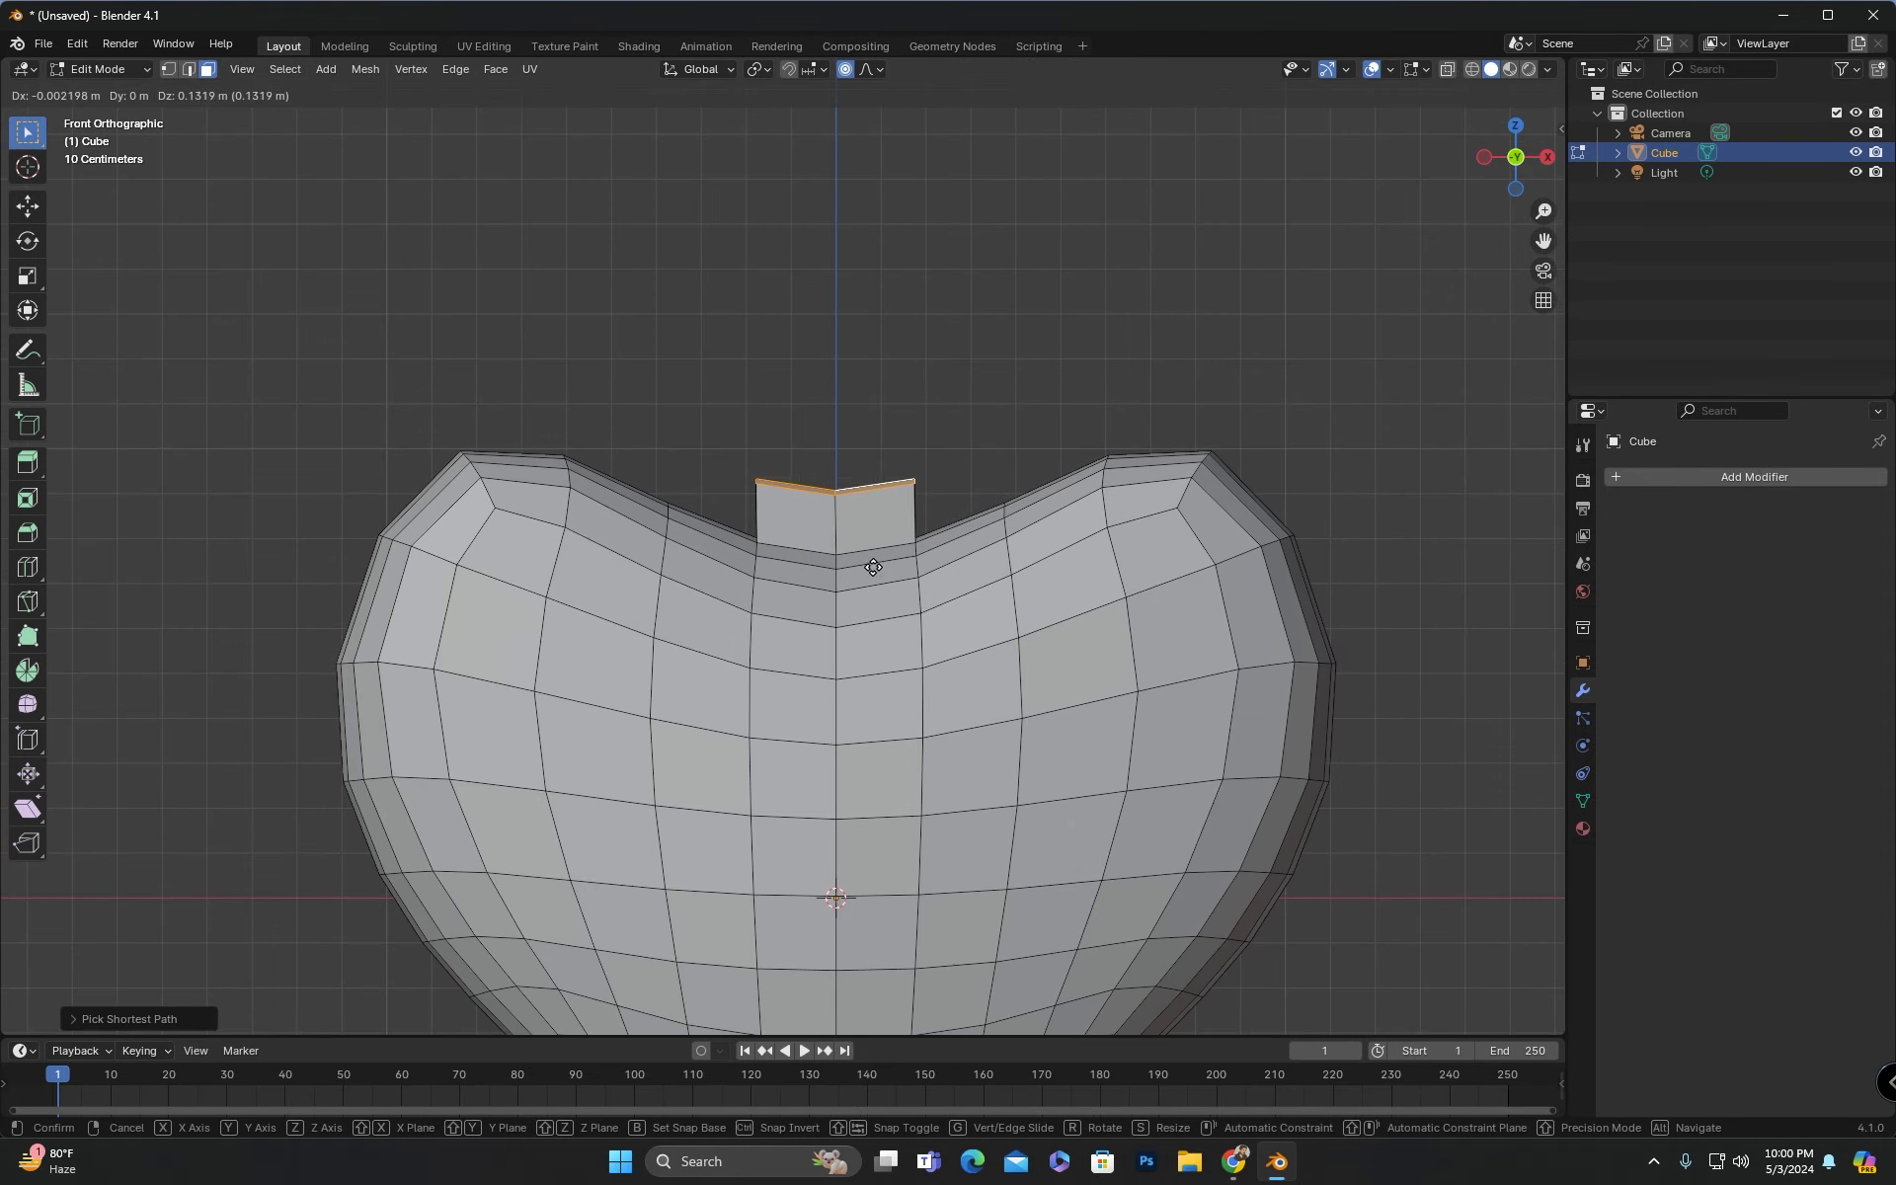
{"action": "left_click", "coordinate": [876, 468]}
Step: Flatten the top of the extruded block by scaling it to 0 along Z
{"action": "scroll", "coordinate": [887, 411], "scroll_direction": "up", "scroll_amount": 2}
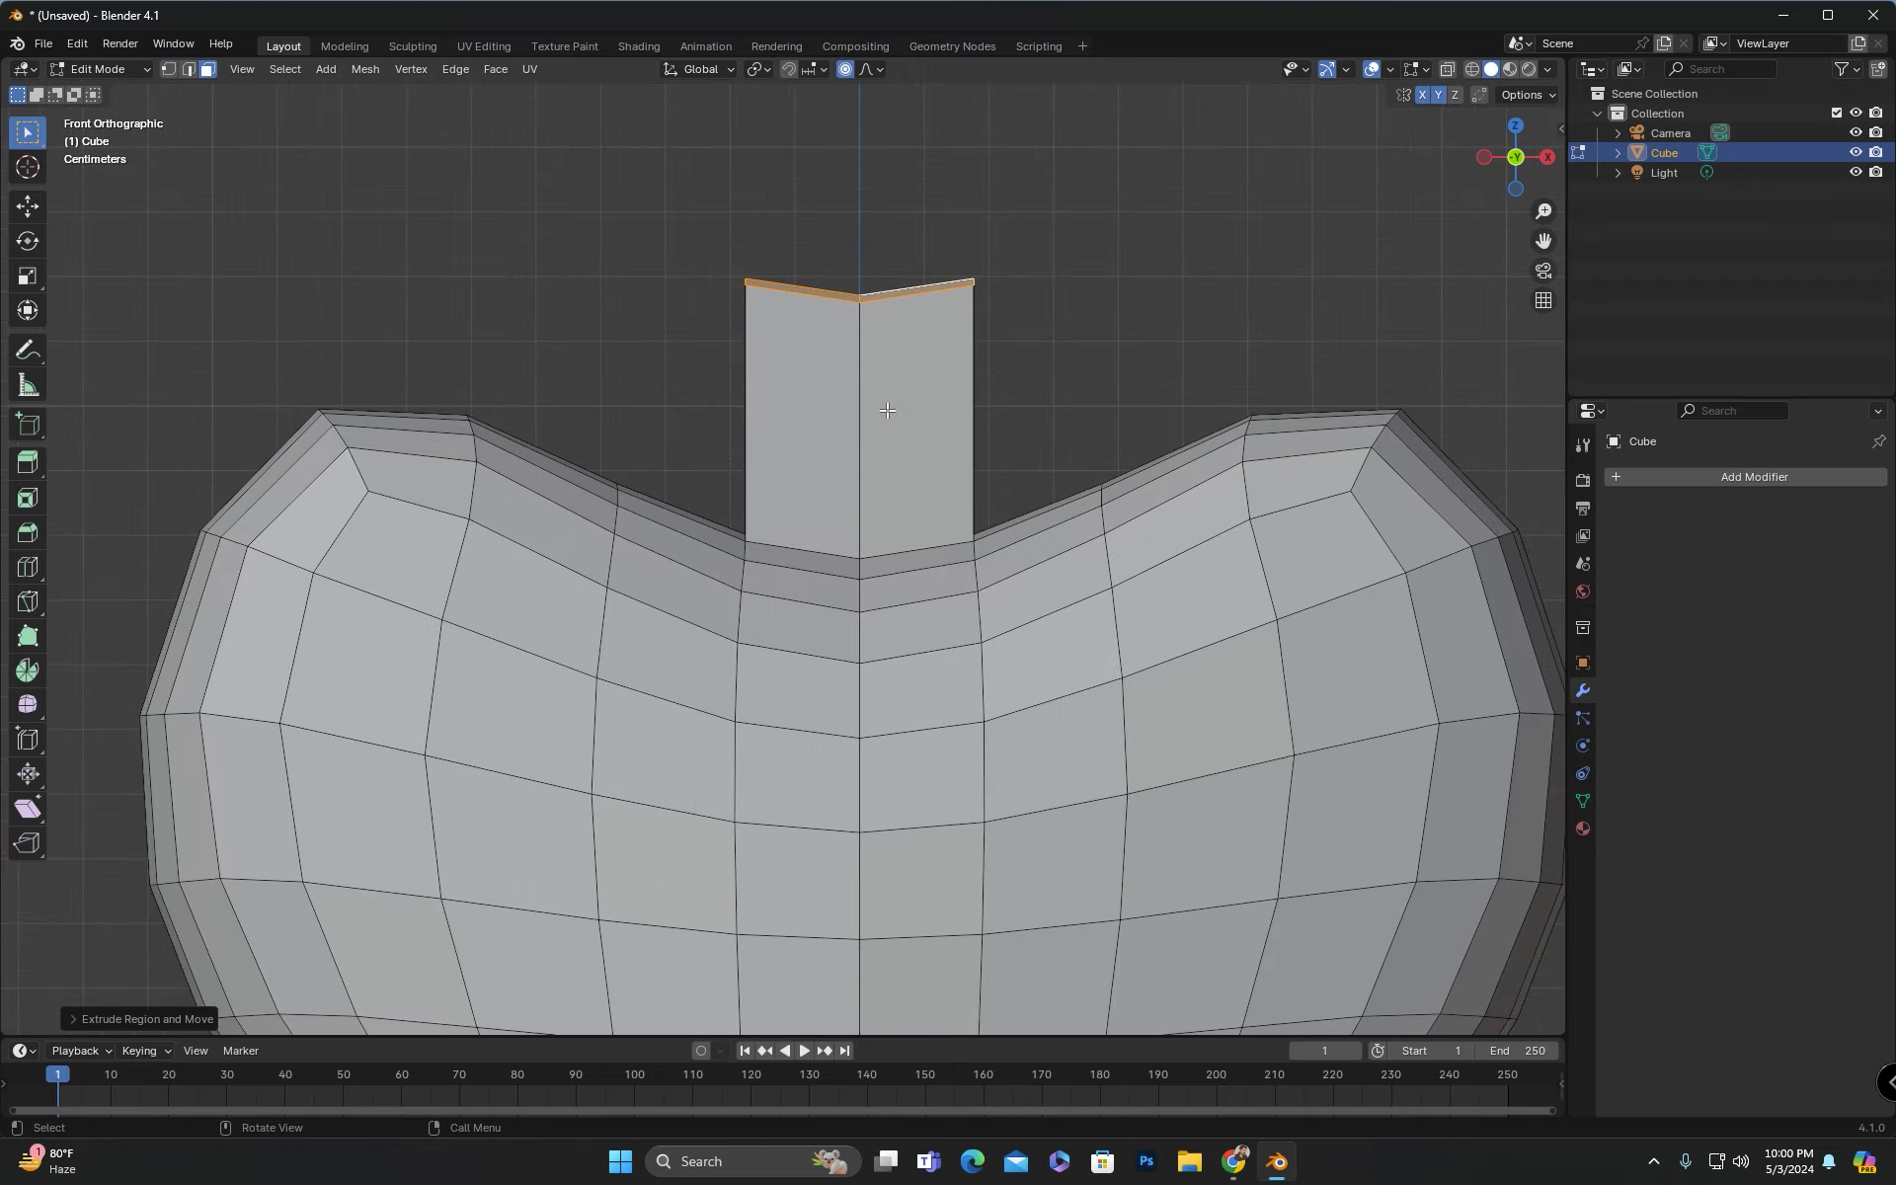
{"action": "key", "text": "s"}
{"action": "key", "text": "z"}
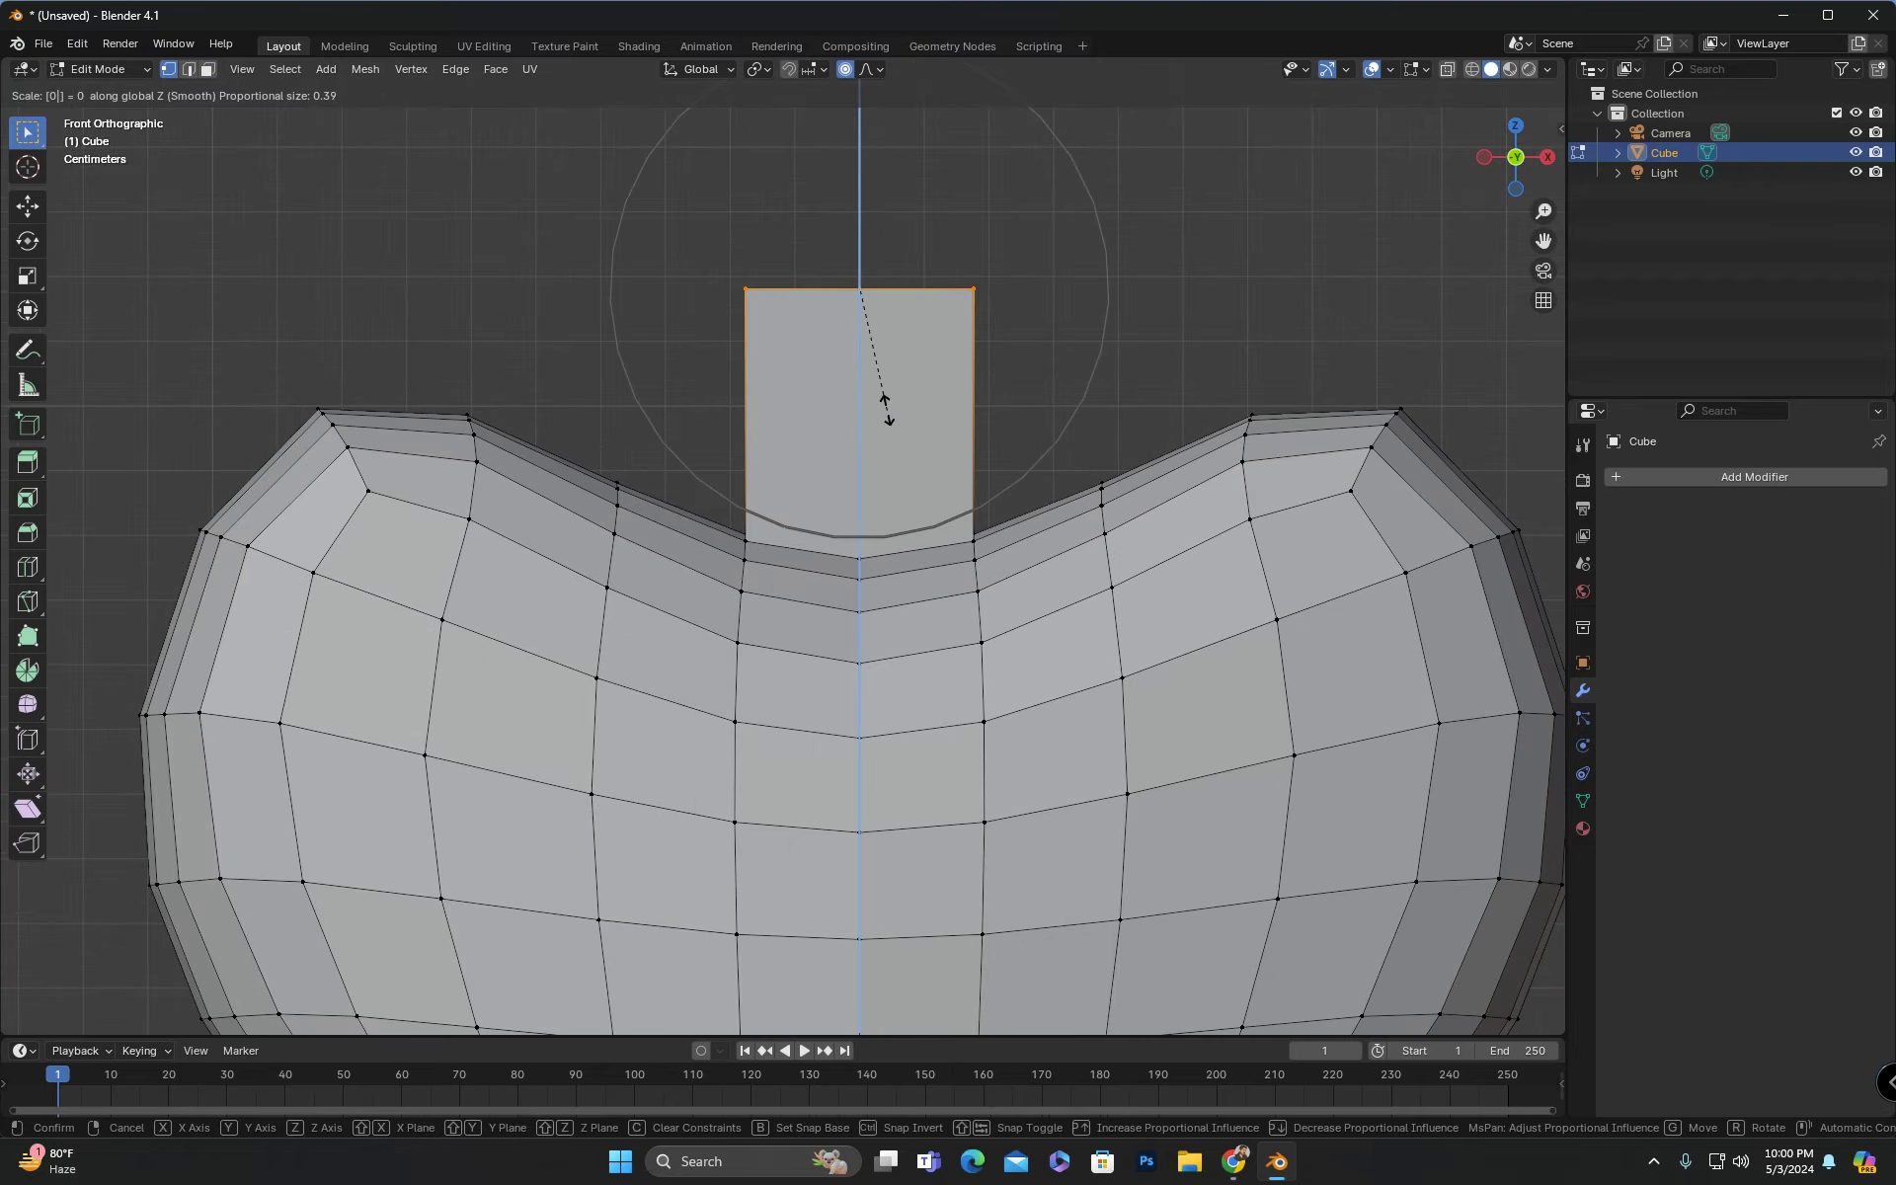
{"action": "left_click", "coordinate": [887, 410]}
Step: Turn off proportional editing, and lower the extruded block's top slightly along Z
{"action": "scroll", "coordinate": [887, 410], "scroll_direction": "down", "scroll_amount": 1}
{"action": "middle_click_drag", "start_coordinate": [887, 410], "coordinate": [910, 450]}
{"action": "left_click", "coordinate": [847, 69]}
{"action": "scroll", "coordinate": [797, 536], "scroll_direction": "up", "scroll_amount": 1}
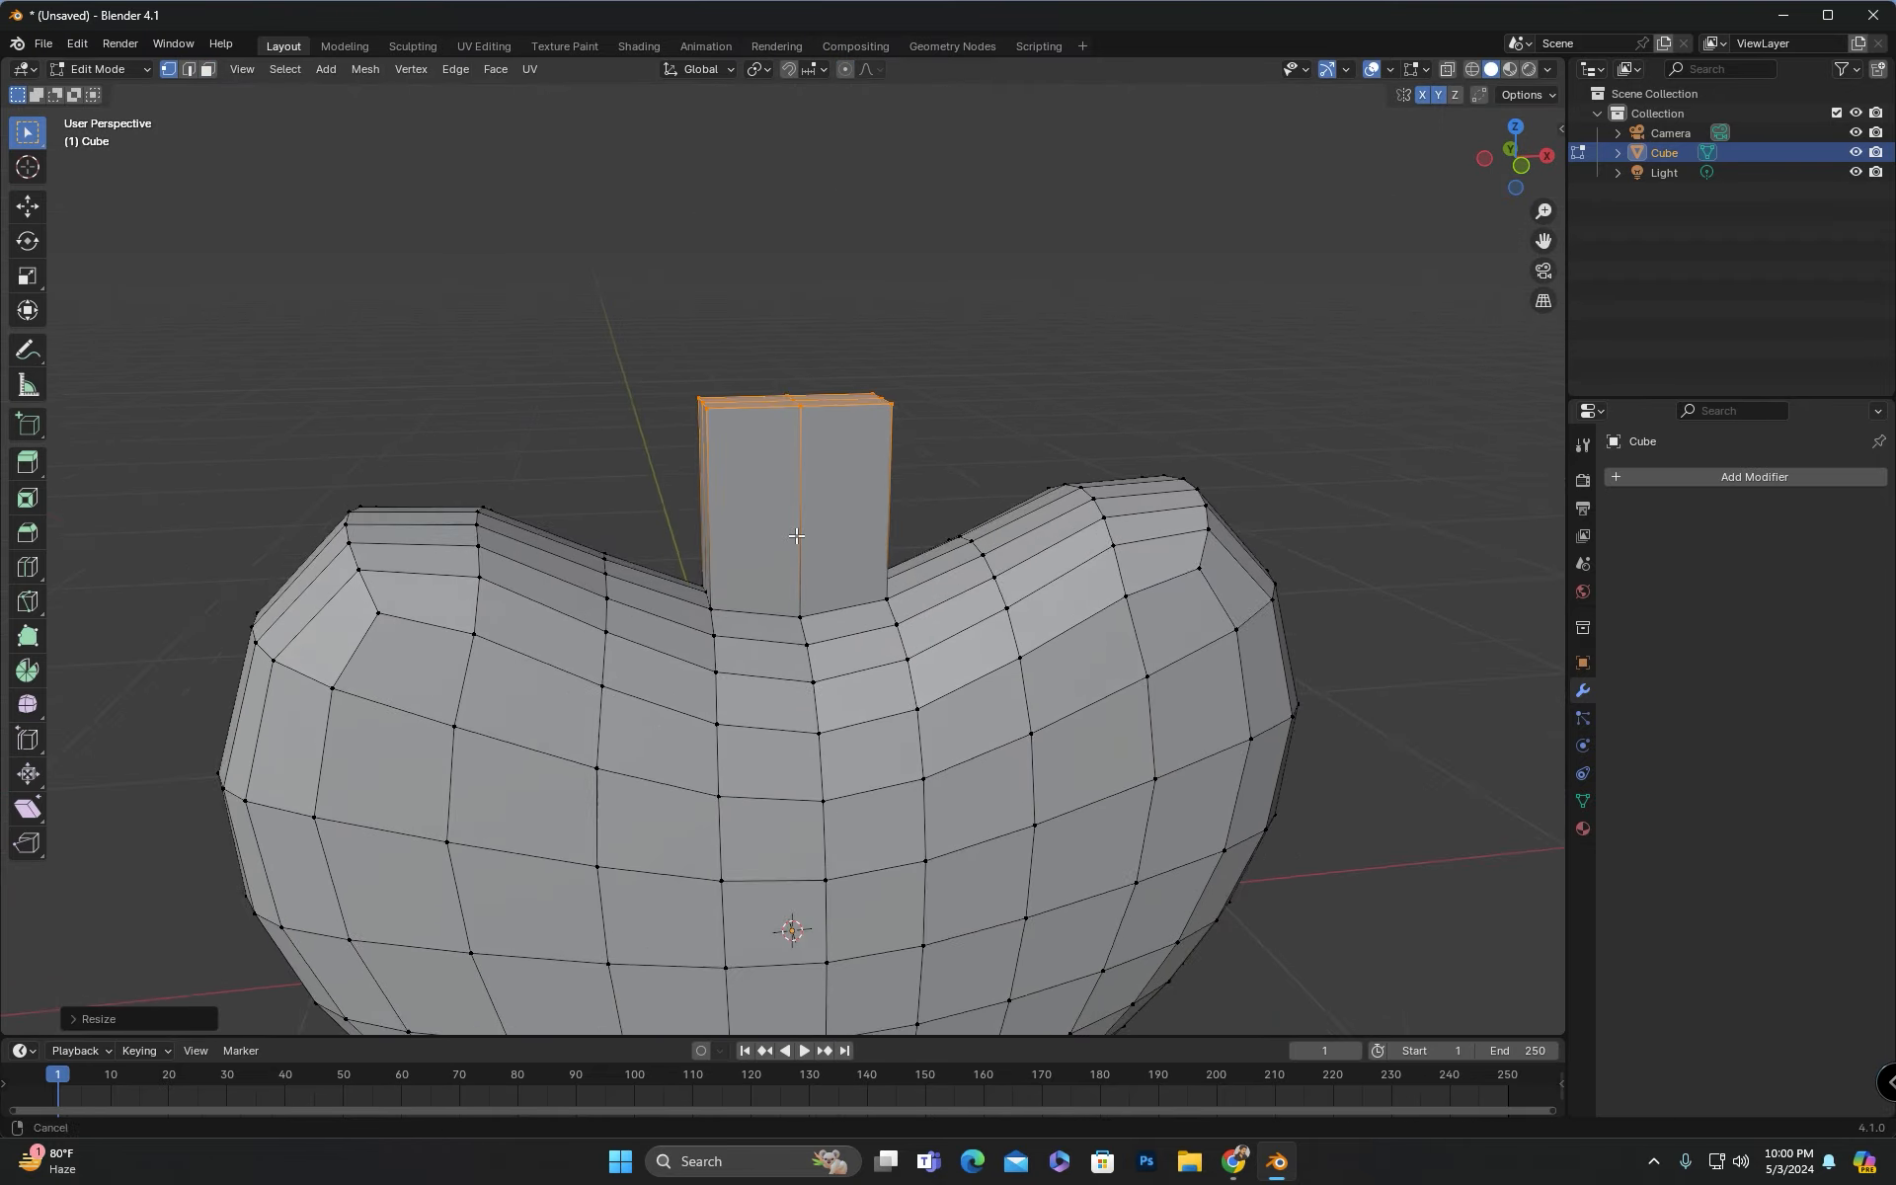
{"action": "middle_click_drag", "start_coordinate": [797, 536], "coordinate": [783, 386], "text": "alt"}
{"action": "key", "text": "g"}
{"action": "key", "text": "z"}
{"action": "left_click", "coordinate": [856, 401]}
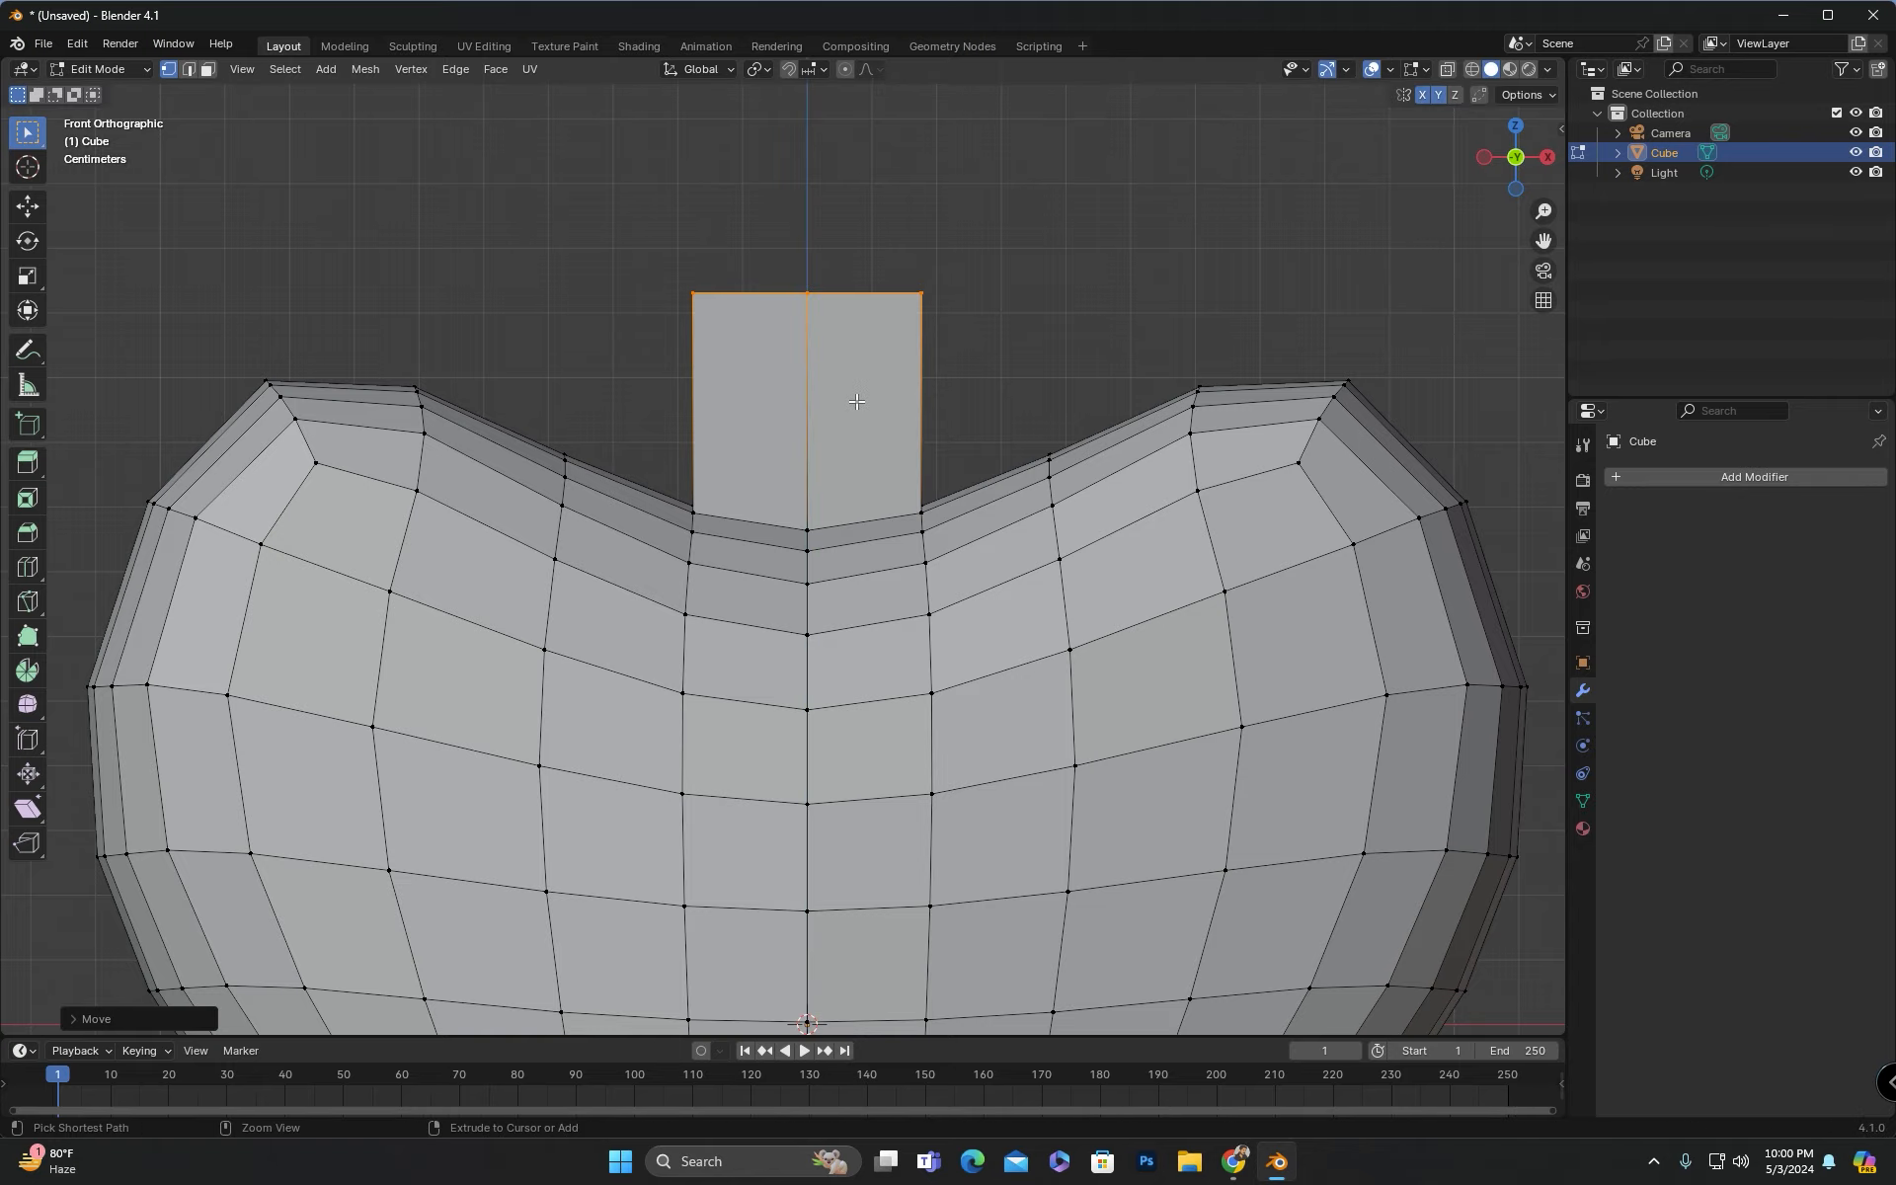
{"action": "left_click", "coordinate": [906, 386]}
Step: Return to Object Mode and use Apply All Transforms on the heart
{"action": "scroll", "coordinate": [902, 385], "scroll_direction": "down", "scroll_amount": 2}
{"action": "mouse_move", "coordinate": [902, 385]}
{"action": "middle_mouse_down"}
{"action": "mouse_move", "coordinate": [922, 428]}
{"action": "mouse_move", "coordinate": [901, 398]}
{"action": "middle_mouse_up"}
{"action": "scroll", "coordinate": [889, 494], "scroll_direction": "down", "scroll_amount": 2}
{"action": "key", "text": "Tab"}
{"action": "scroll", "coordinate": [883, 589], "scroll_direction": "up", "scroll_amount": 4}
{"action": "key", "text": "ctrl+a"}
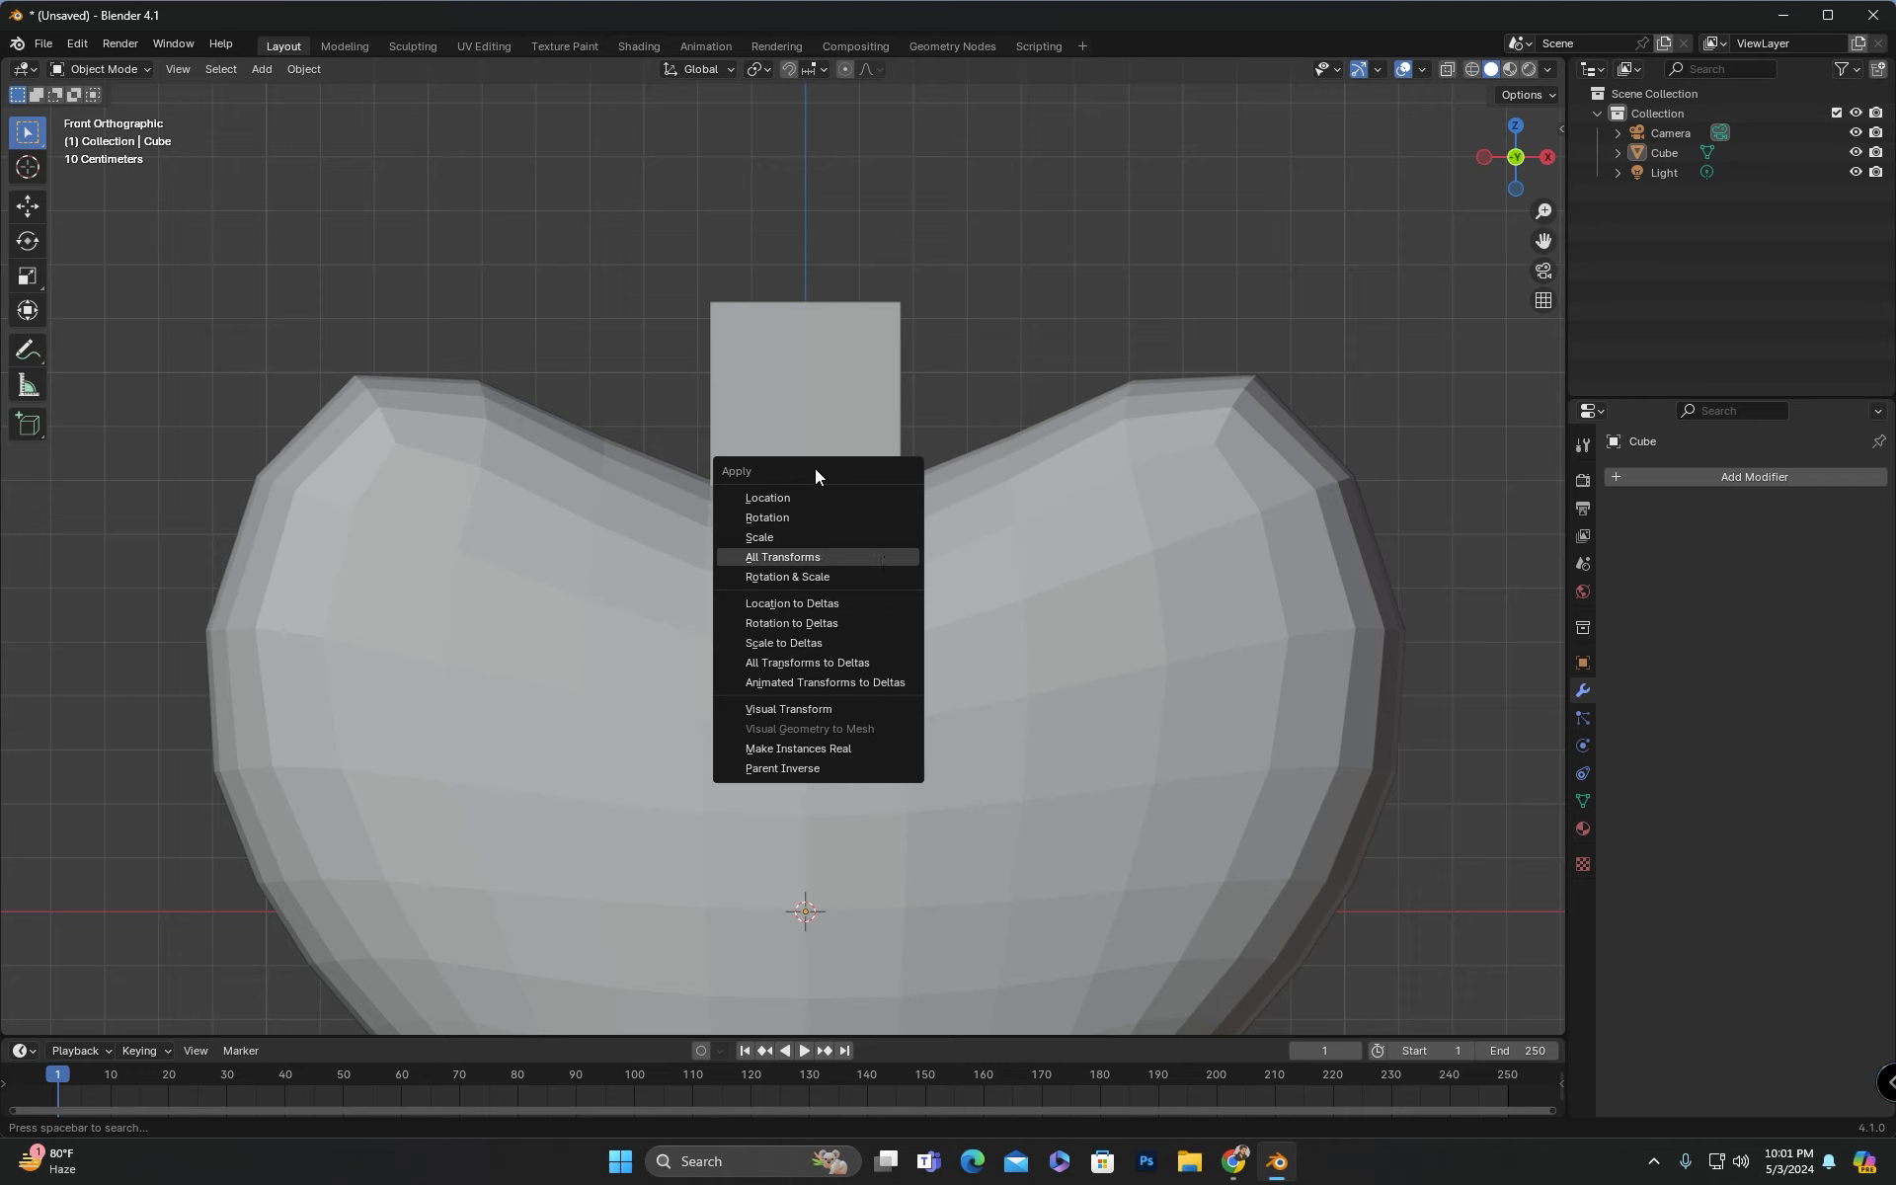
{"action": "left_click", "coordinate": [881, 553]}
Step: Add a Bézier circle at the origin and rotate it upright about the X axis
{"action": "key", "text": "shift+a"}
{"action": "left_click", "coordinate": [709, 323]}
{"action": "middle_click_drag", "start_coordinate": [810, 652], "coordinate": [932, 697]}
{"action": "key", "text": "r"}
{"action": "key", "text": "x"}
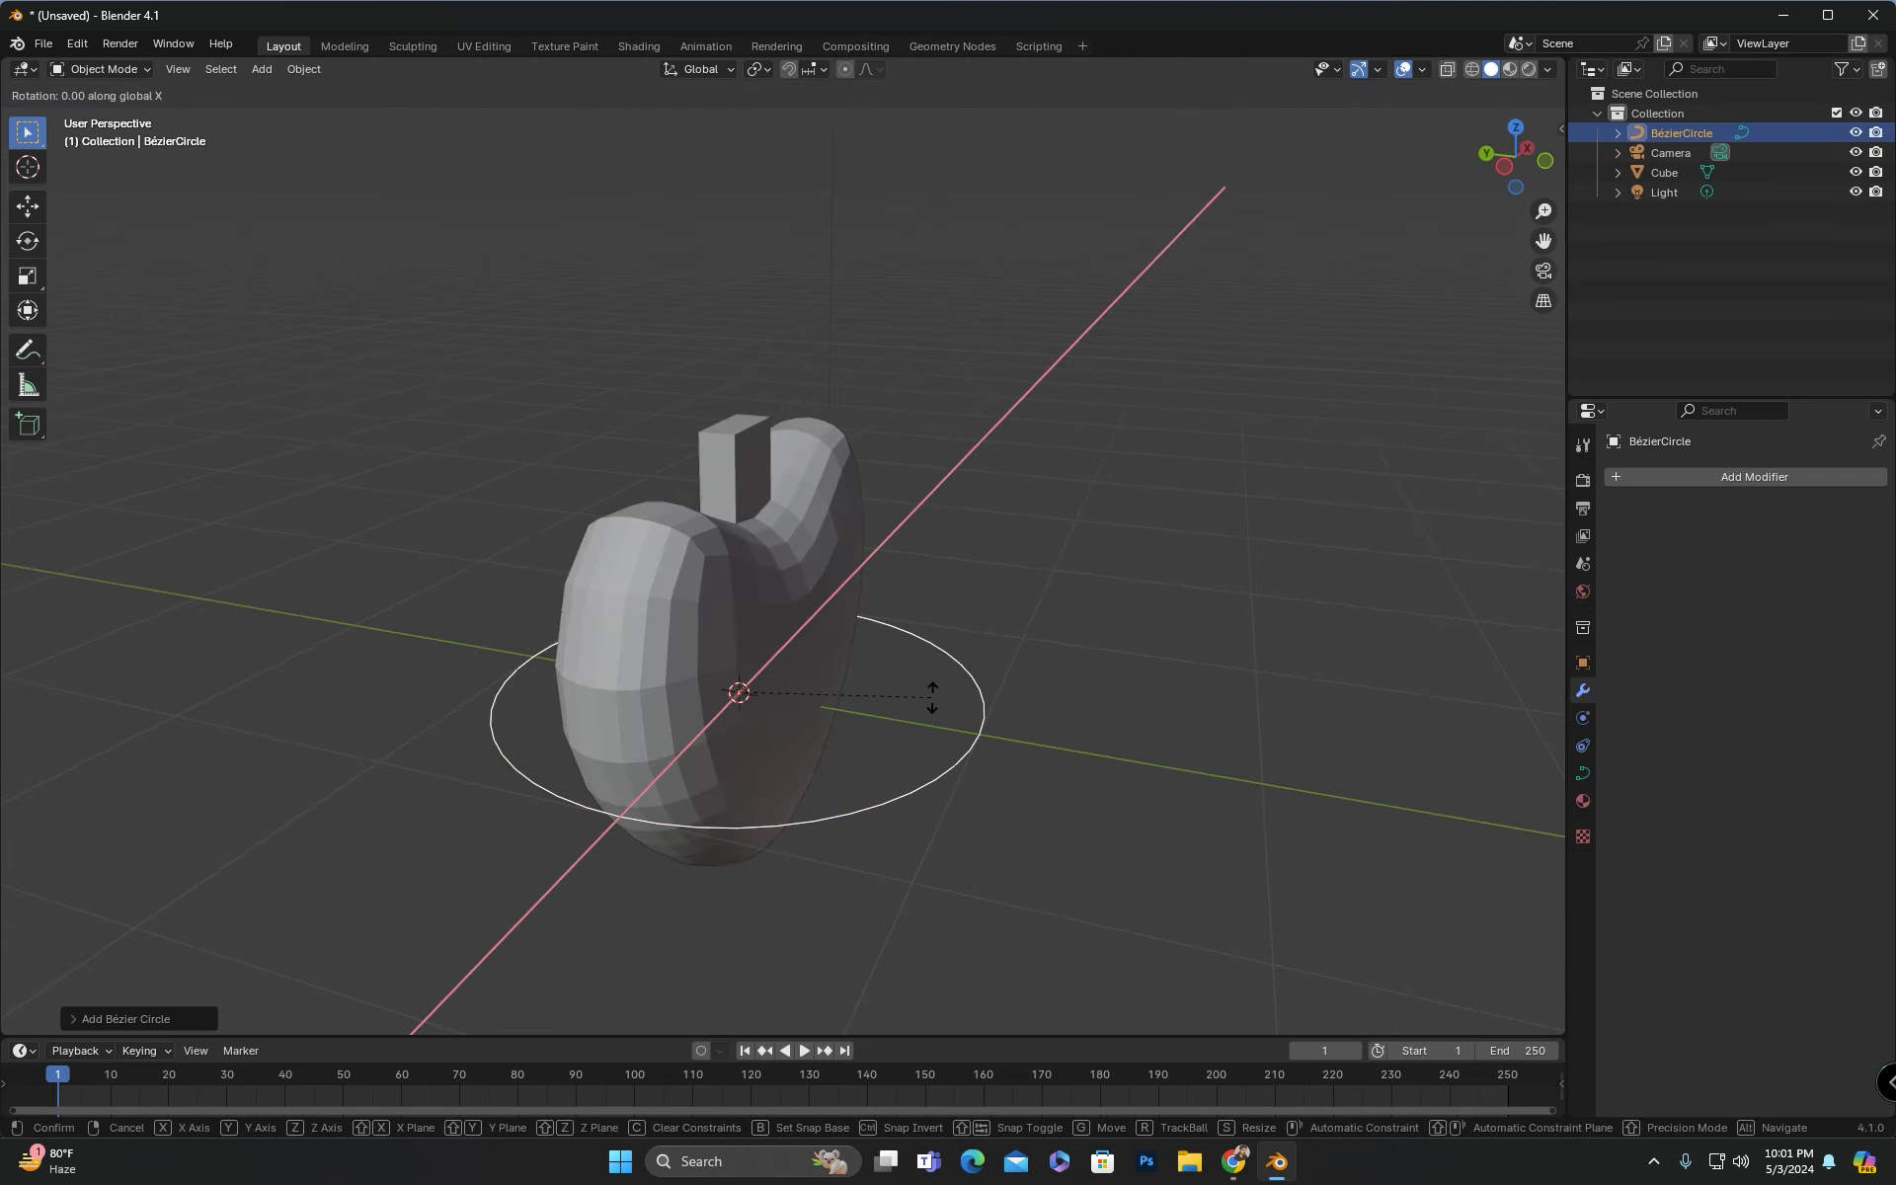
{"action": "key", "text": "Return"}
Step: Raise the Bézier circle above the heart, scale it down, and lower it onto the top of the extruded block
{"action": "key", "text": "KP_1"}
{"action": "key", "text": "g"}
{"action": "key", "text": "z"}
{"action": "left_click", "coordinate": [790, 237]}
{"action": "key", "text": "s"}
{"action": "left_click", "coordinate": [785, 263]}
{"action": "key", "text": "g"}
{"action": "key", "text": "z"}
{"action": "left_click", "coordinate": [792, 407]}
{"action": "scroll", "coordinate": [790, 464], "scroll_direction": "up", "scroll_amount": 8}
{"action": "middle_click_drag", "start_coordinate": [830, 525], "coordinate": [1464, 522]}
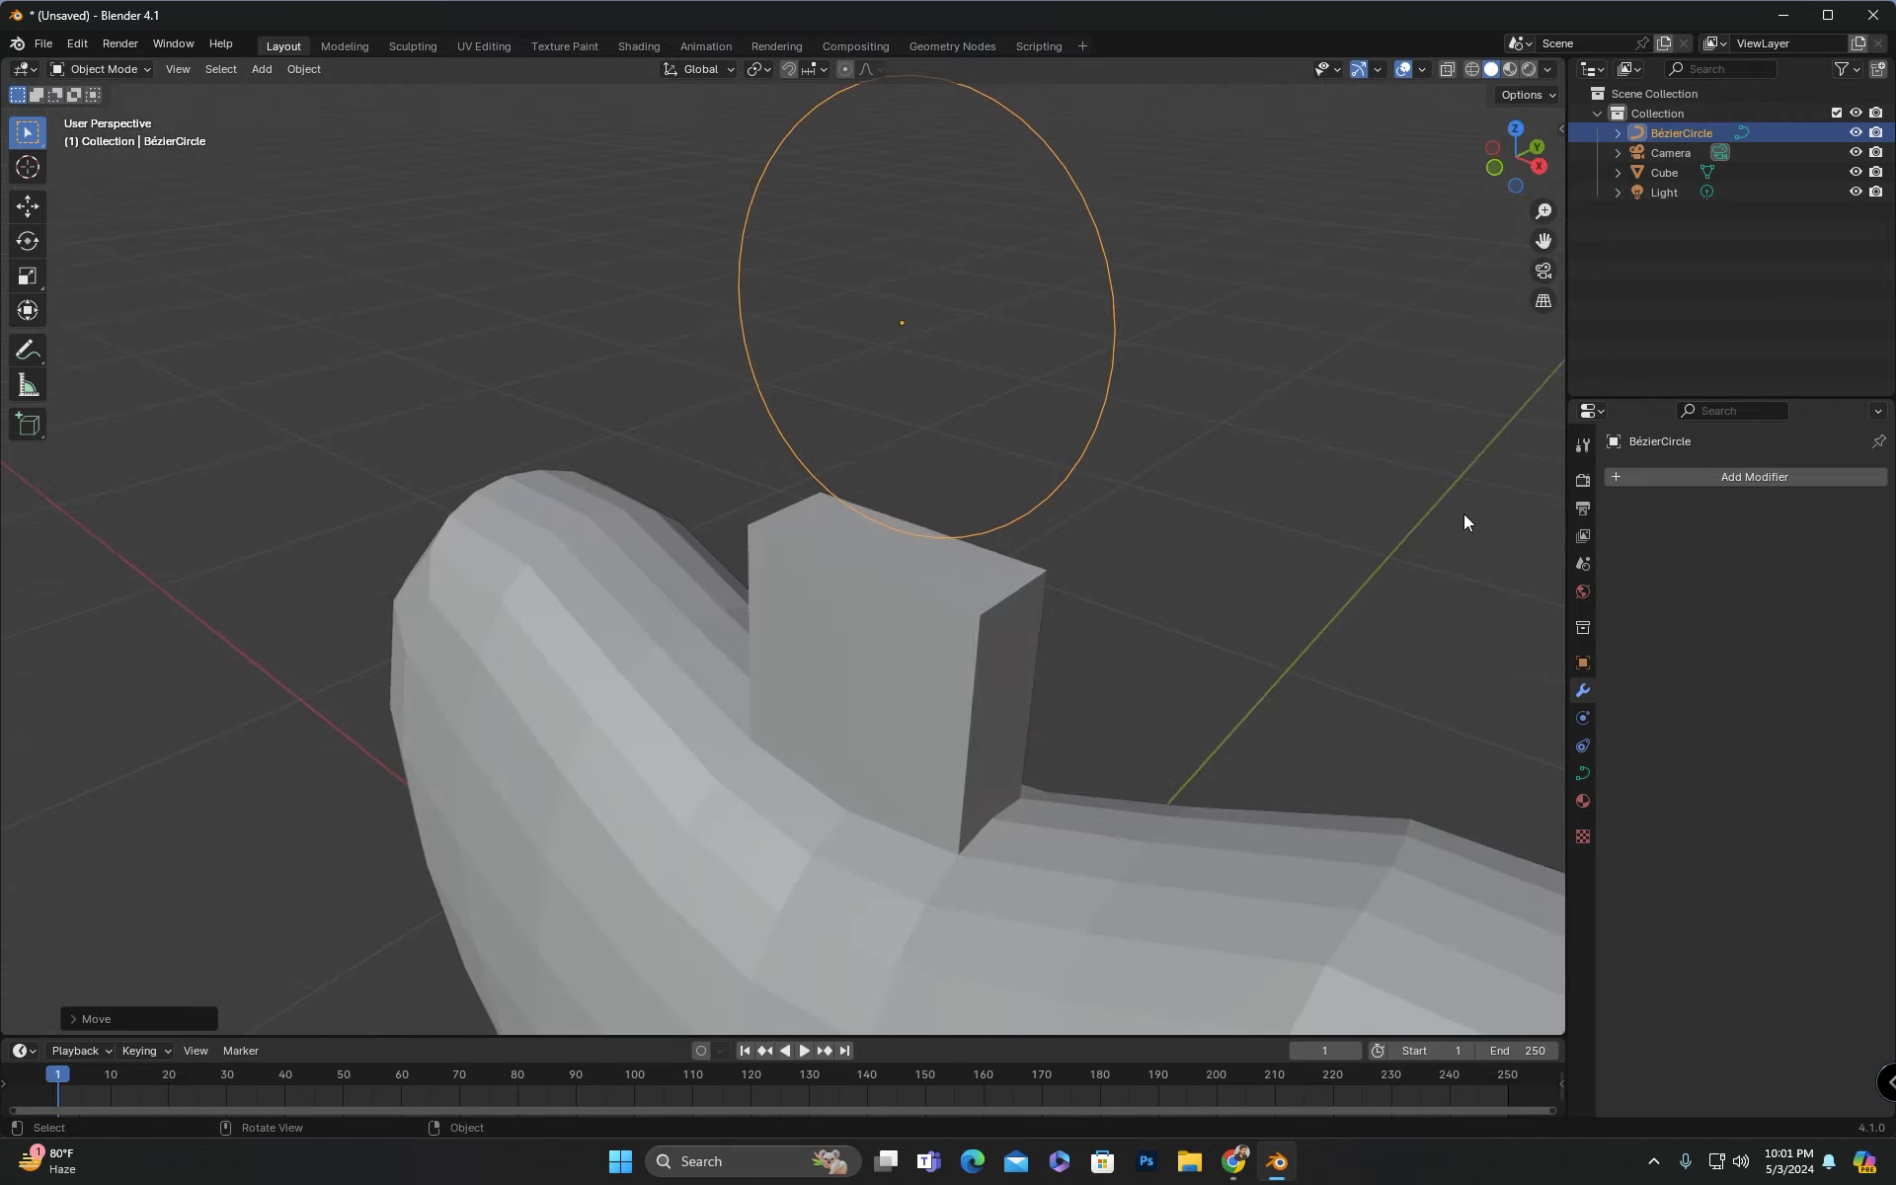
Step: Thicken the Bézier circle into a ring with a round bevel depth of 0.32 m
{"action": "left_click", "coordinate": [1582, 774]}
{"action": "left_click", "coordinate": [1615, 801]}
{"action": "left_click_drag", "start_coordinate": [1777, 1001], "coordinate": [1837, 1001]}
{"action": "middle_click_drag", "start_coordinate": [1283, 671], "coordinate": [1336, 705]}
{"action": "left_click_drag", "start_coordinate": [1777, 1002], "coordinate": [1822, 1001]}
{"action": "middle_click_drag", "start_coordinate": [1234, 637], "coordinate": [1392, 628]}
Step: Reduce the Bézier circle's preview resolution to 2
{"action": "left_click", "coordinate": [1723, 566]}
{"action": "left_click", "coordinate": [1723, 564]}
{"action": "left_click", "coordinate": [1723, 564]}
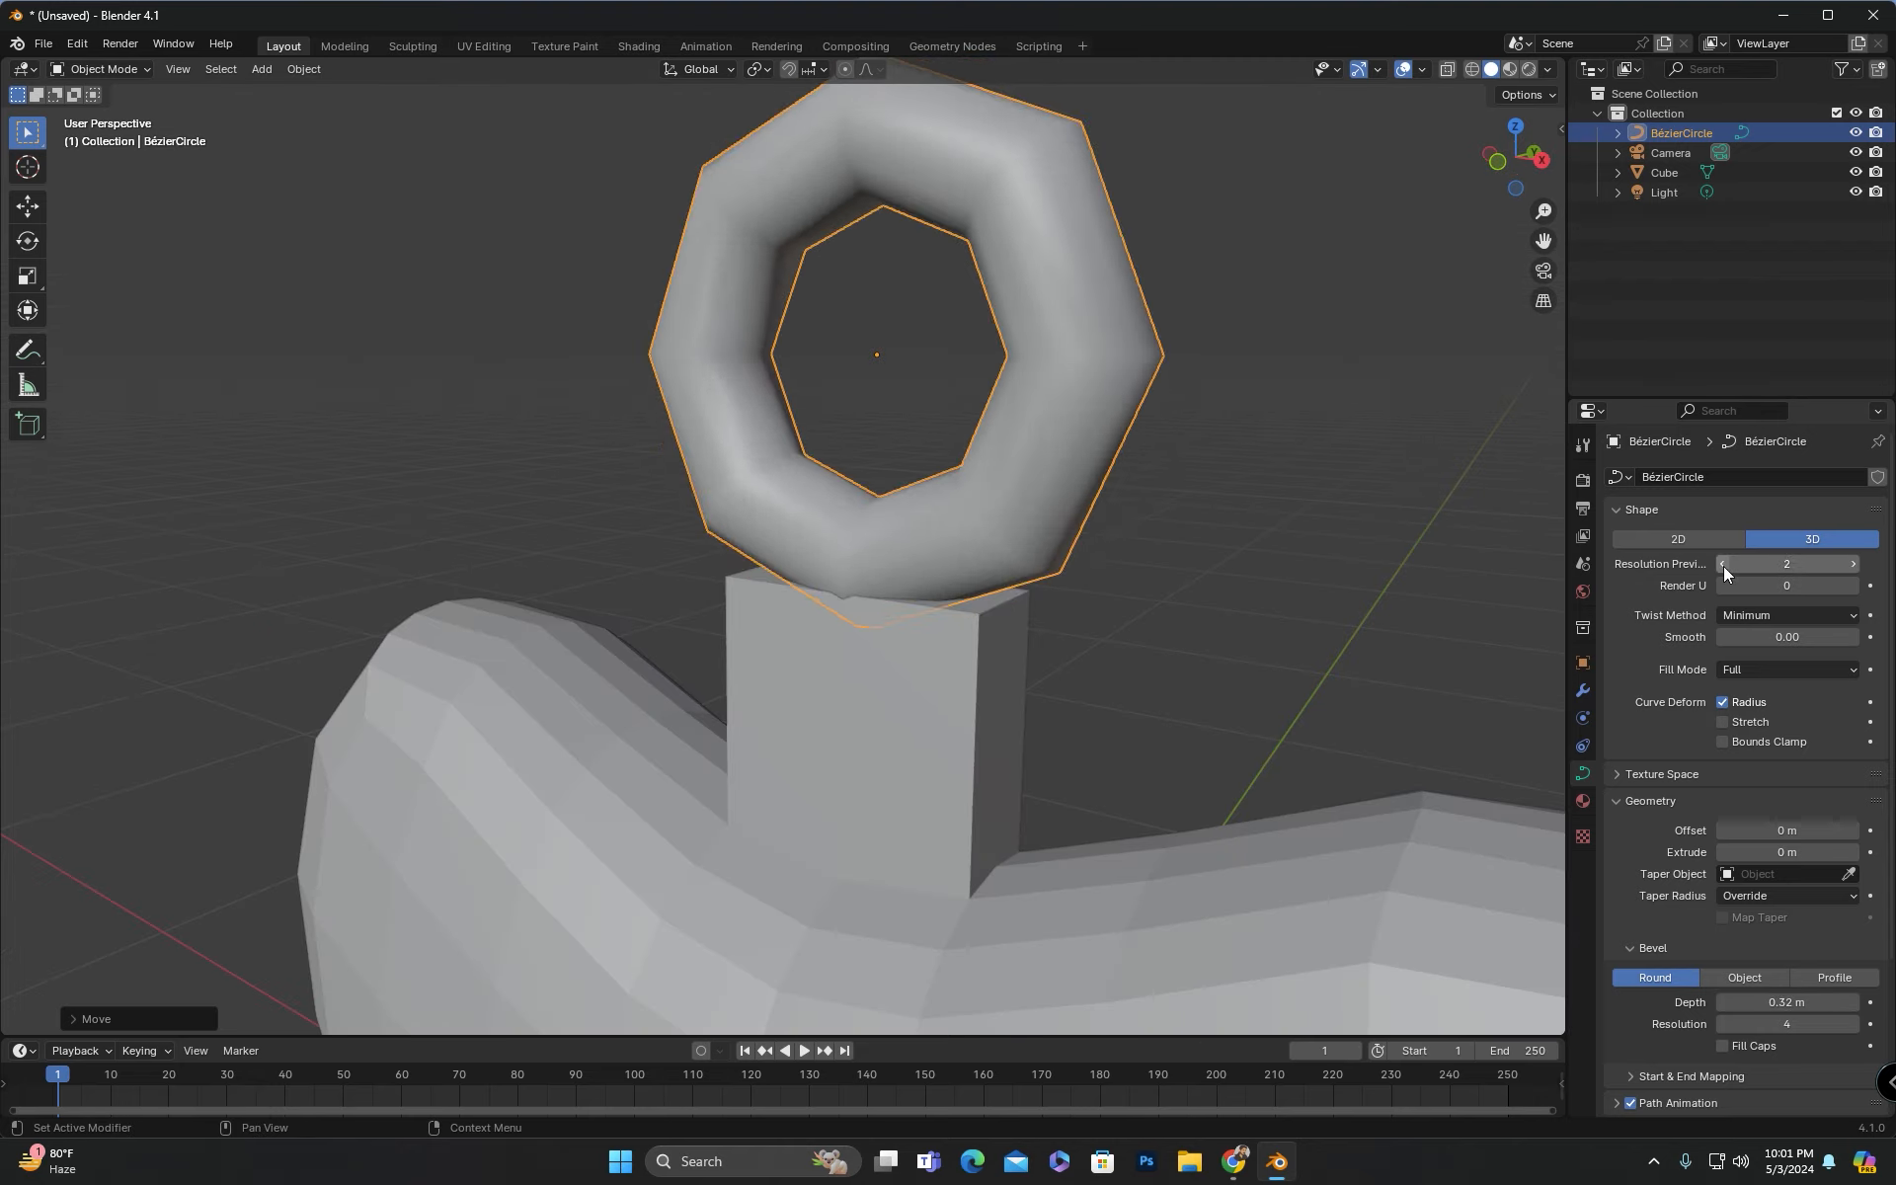
Step: Set the Bézier circle's preview resolution to 3 and convert the ring to a mesh
{"action": "left_click", "coordinate": [1854, 565]}
{"action": "middle_click_drag", "start_coordinate": [913, 748], "coordinate": [1002, 755]}
{"action": "scroll", "coordinate": [992, 549], "scroll_direction": "down", "scroll_amount": 2}
{"action": "middle_click_drag", "start_coordinate": [992, 549], "coordinate": [940, 595]}
{"action": "right_click", "coordinate": [840, 374]}
{"action": "mouse_move", "coordinate": [827, 422]}
{"action": "left_click", "coordinate": [918, 439]}
{"action": "key", "text": "Tab"}
Step: Move the ring up about 0.06 m along Z so it clears the block, and join it with the heart mesh
{"action": "middle_click_drag", "start_coordinate": [746, 361], "coordinate": [889, 402]}
{"action": "key", "text": "g"}
{"action": "key", "text": "z"}
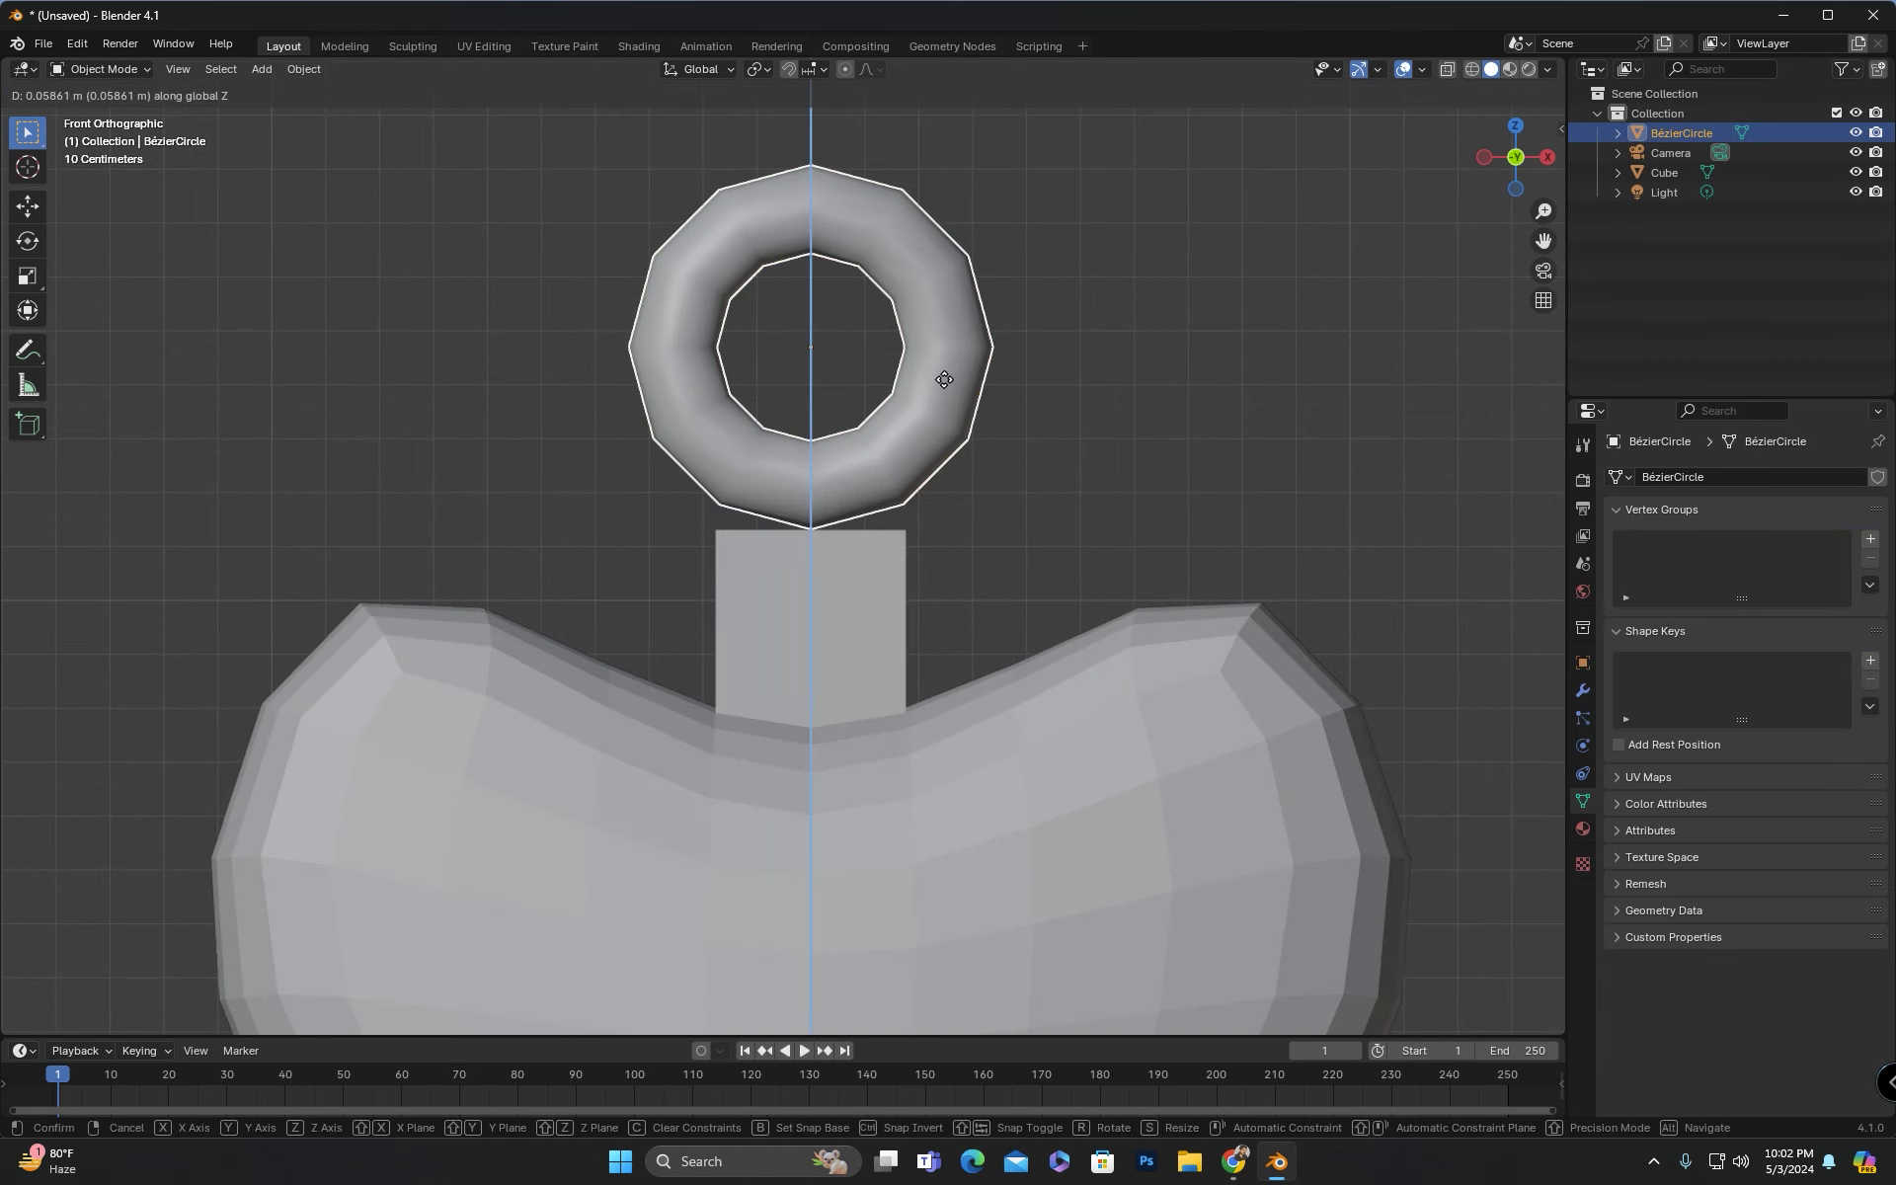
{"action": "left_click", "coordinate": [944, 379]}
{"action": "left_click", "coordinate": [889, 523]}
{"action": "left_click", "coordinate": [845, 592], "text": "shift"}
{"action": "key", "text": "ctrl+j"}
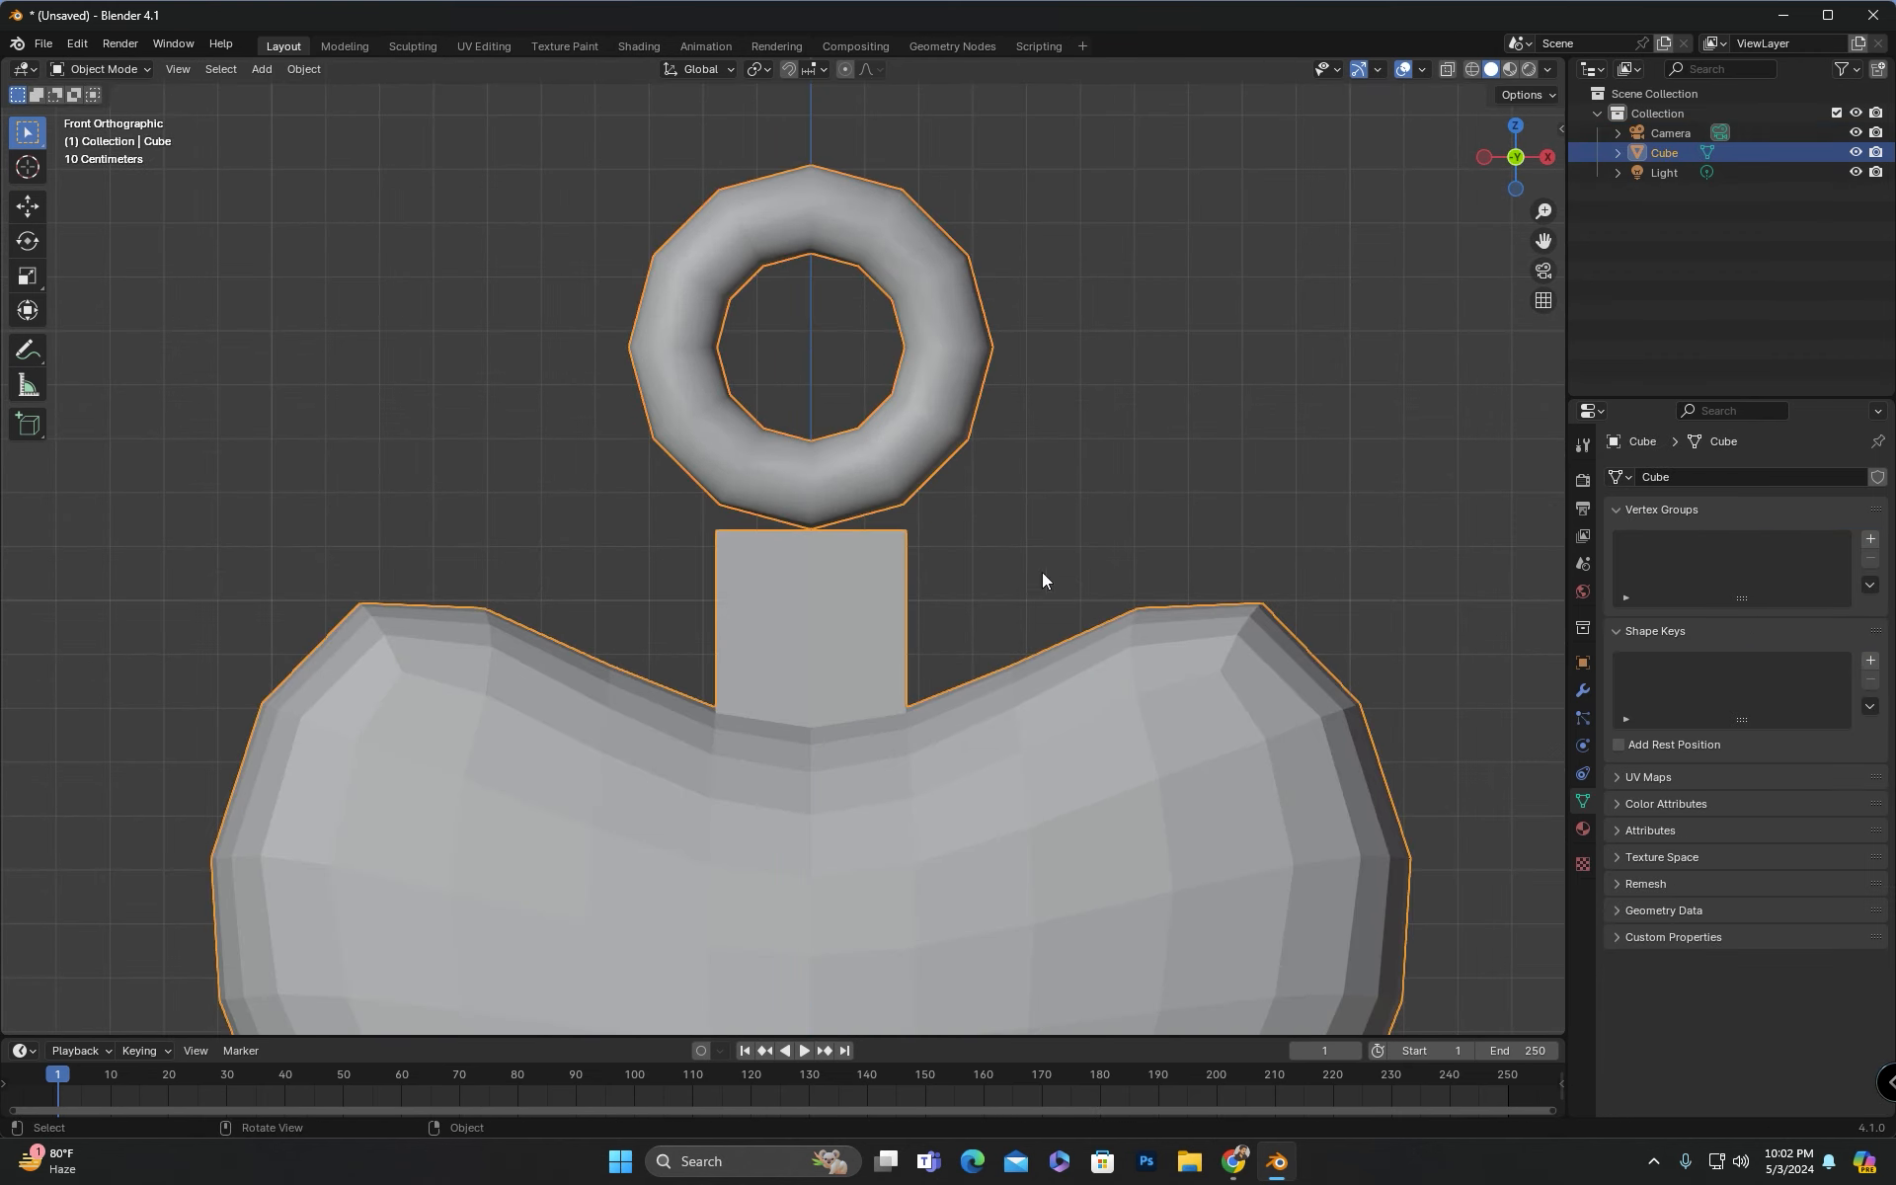
Step: Cut a lengthwise edge loop through the block and heart beneath the ring, and adjust it with an edge slide
{"action": "key", "text": "Tab"}
{"action": "middle_click_drag", "start_coordinate": [924, 584], "coordinate": [677, 601]}
{"action": "key", "text": "KP_3"}
{"action": "scroll", "coordinate": [889, 593], "scroll_direction": "up", "scroll_amount": 3}
{"action": "middle_click_drag", "start_coordinate": [997, 541], "coordinate": [814, 631], "text": "shift"}
{"action": "left_click", "coordinate": [810, 647]}
{"action": "right_click", "coordinate": [839, 633]}
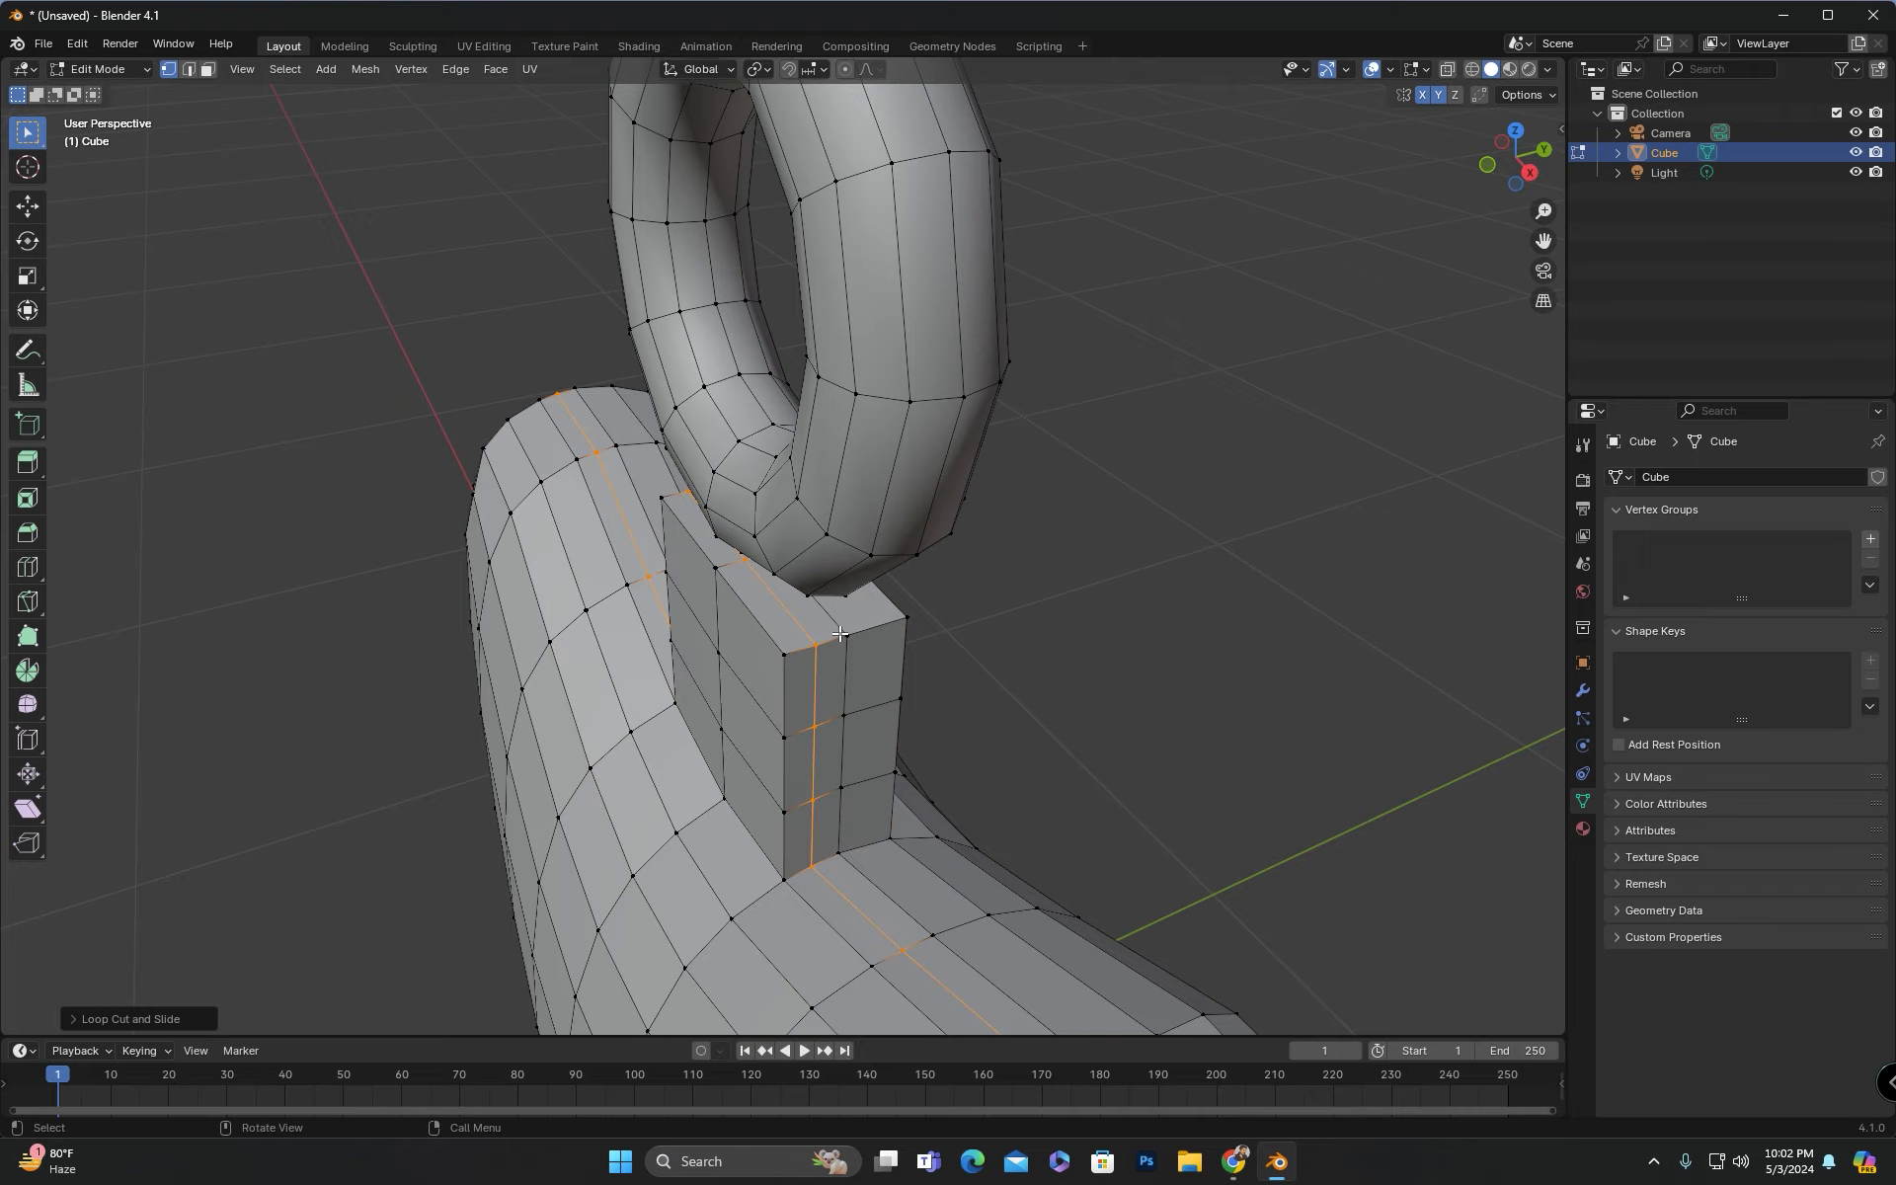
{"action": "key", "text": "g"}
{"action": "key", "text": "g"}
{"action": "middle_click_drag", "start_coordinate": [839, 640], "coordinate": [987, 603]}
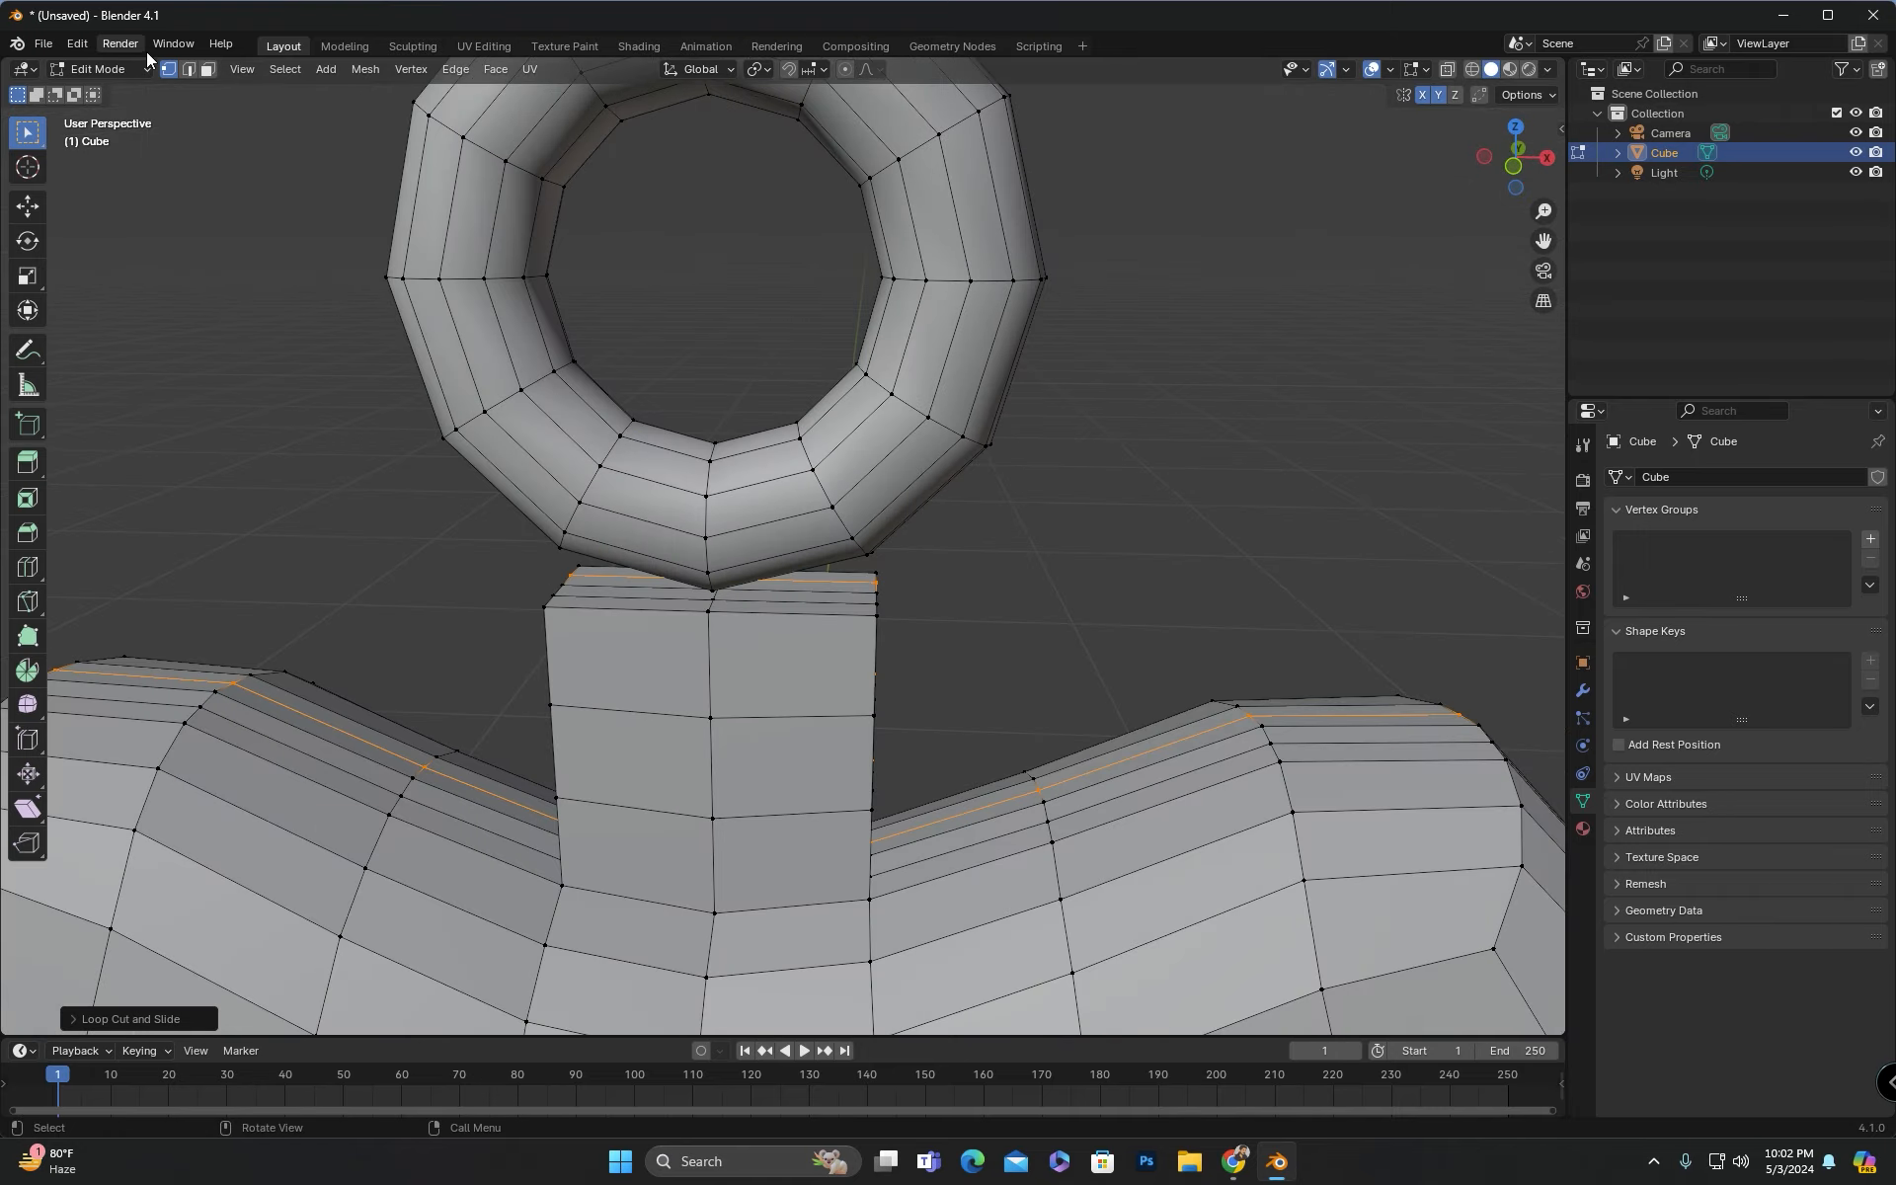
Step: Delete the facing faces on the block's top and the ring's underside, and bridge the two open edge loops
{"action": "middle_click_drag", "start_coordinate": [856, 544], "coordinate": [258, 133]}
{"action": "key", "text": "x"}
{"action": "left_click", "coordinate": [697, 680]}
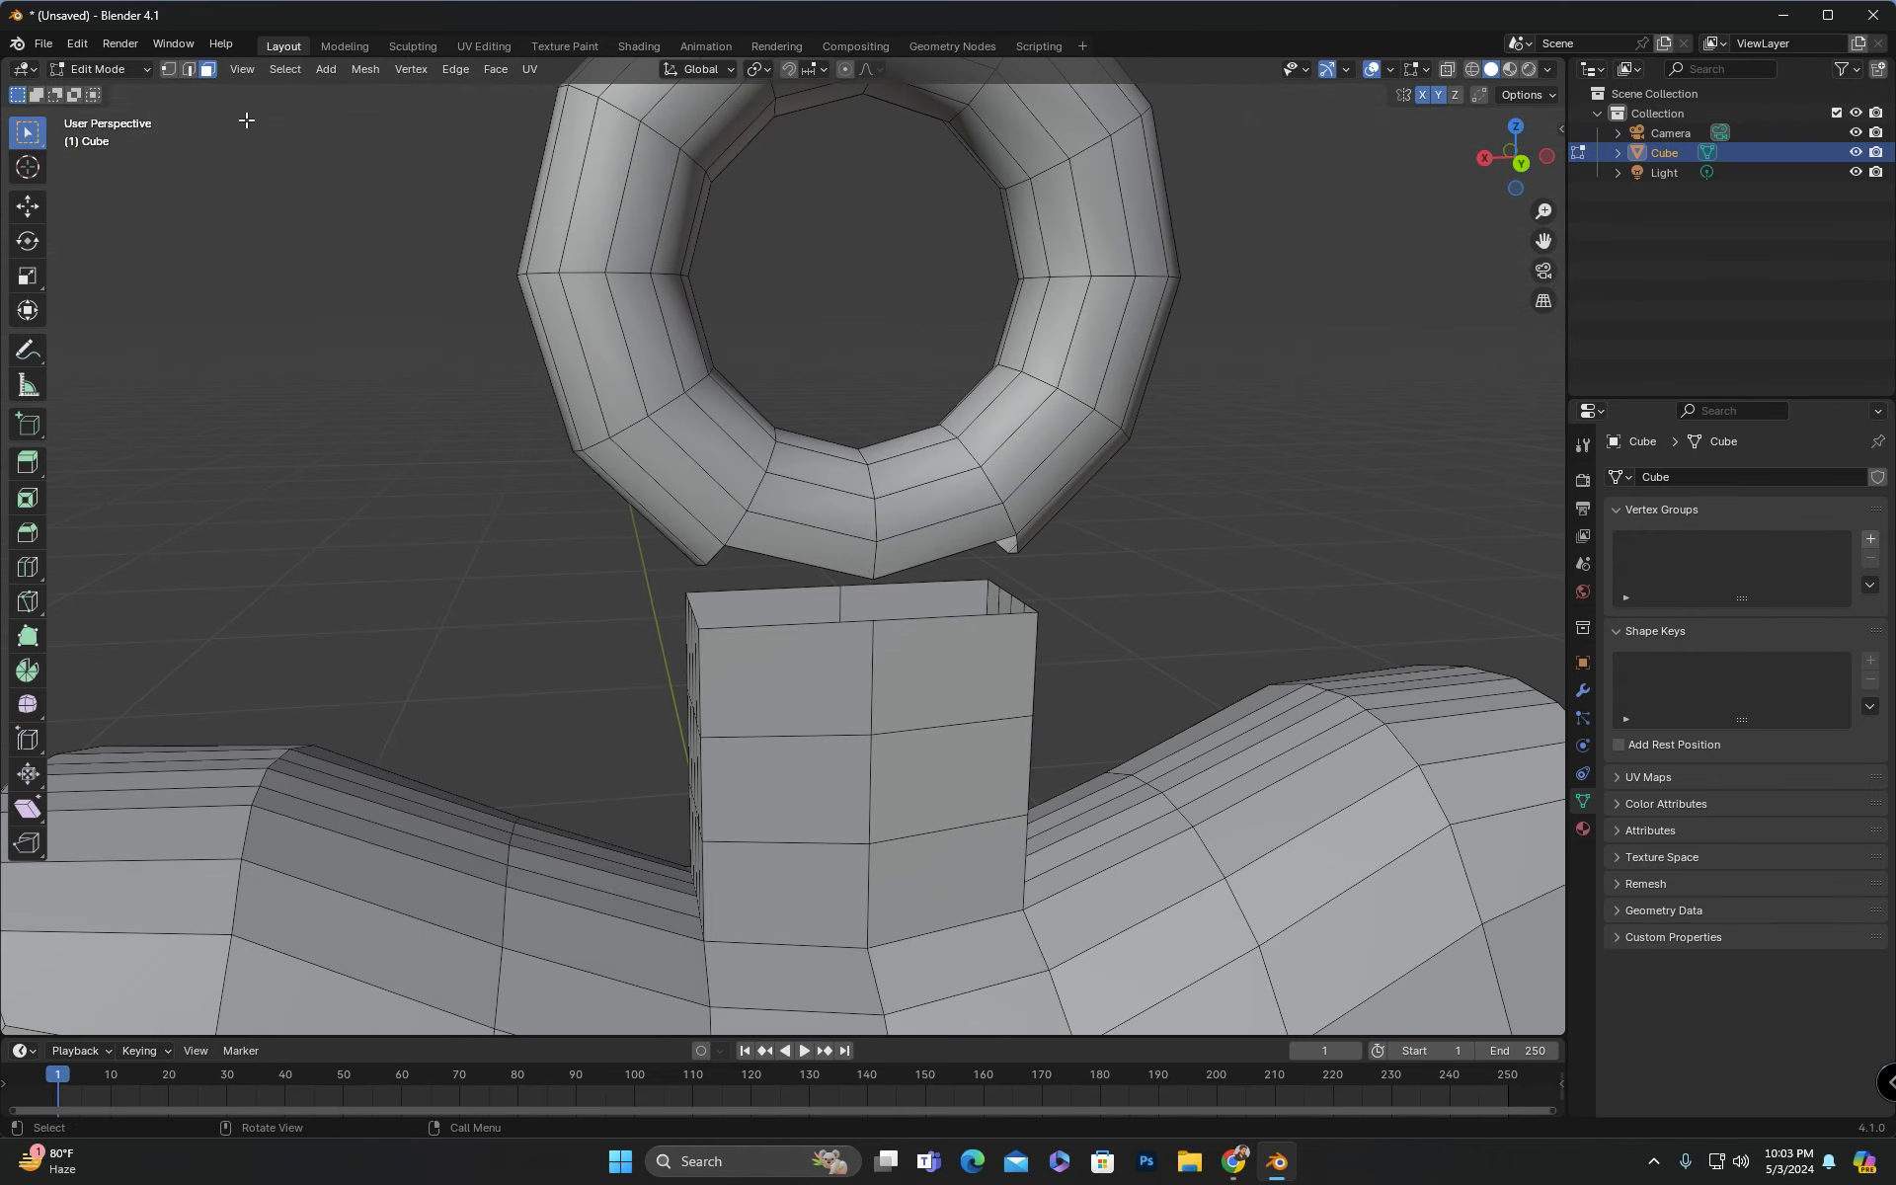
{"action": "right_click", "coordinate": [795, 569]}
{"action": "left_click", "coordinate": [739, 602]}
{"action": "left_click", "coordinate": [1520, 163]}
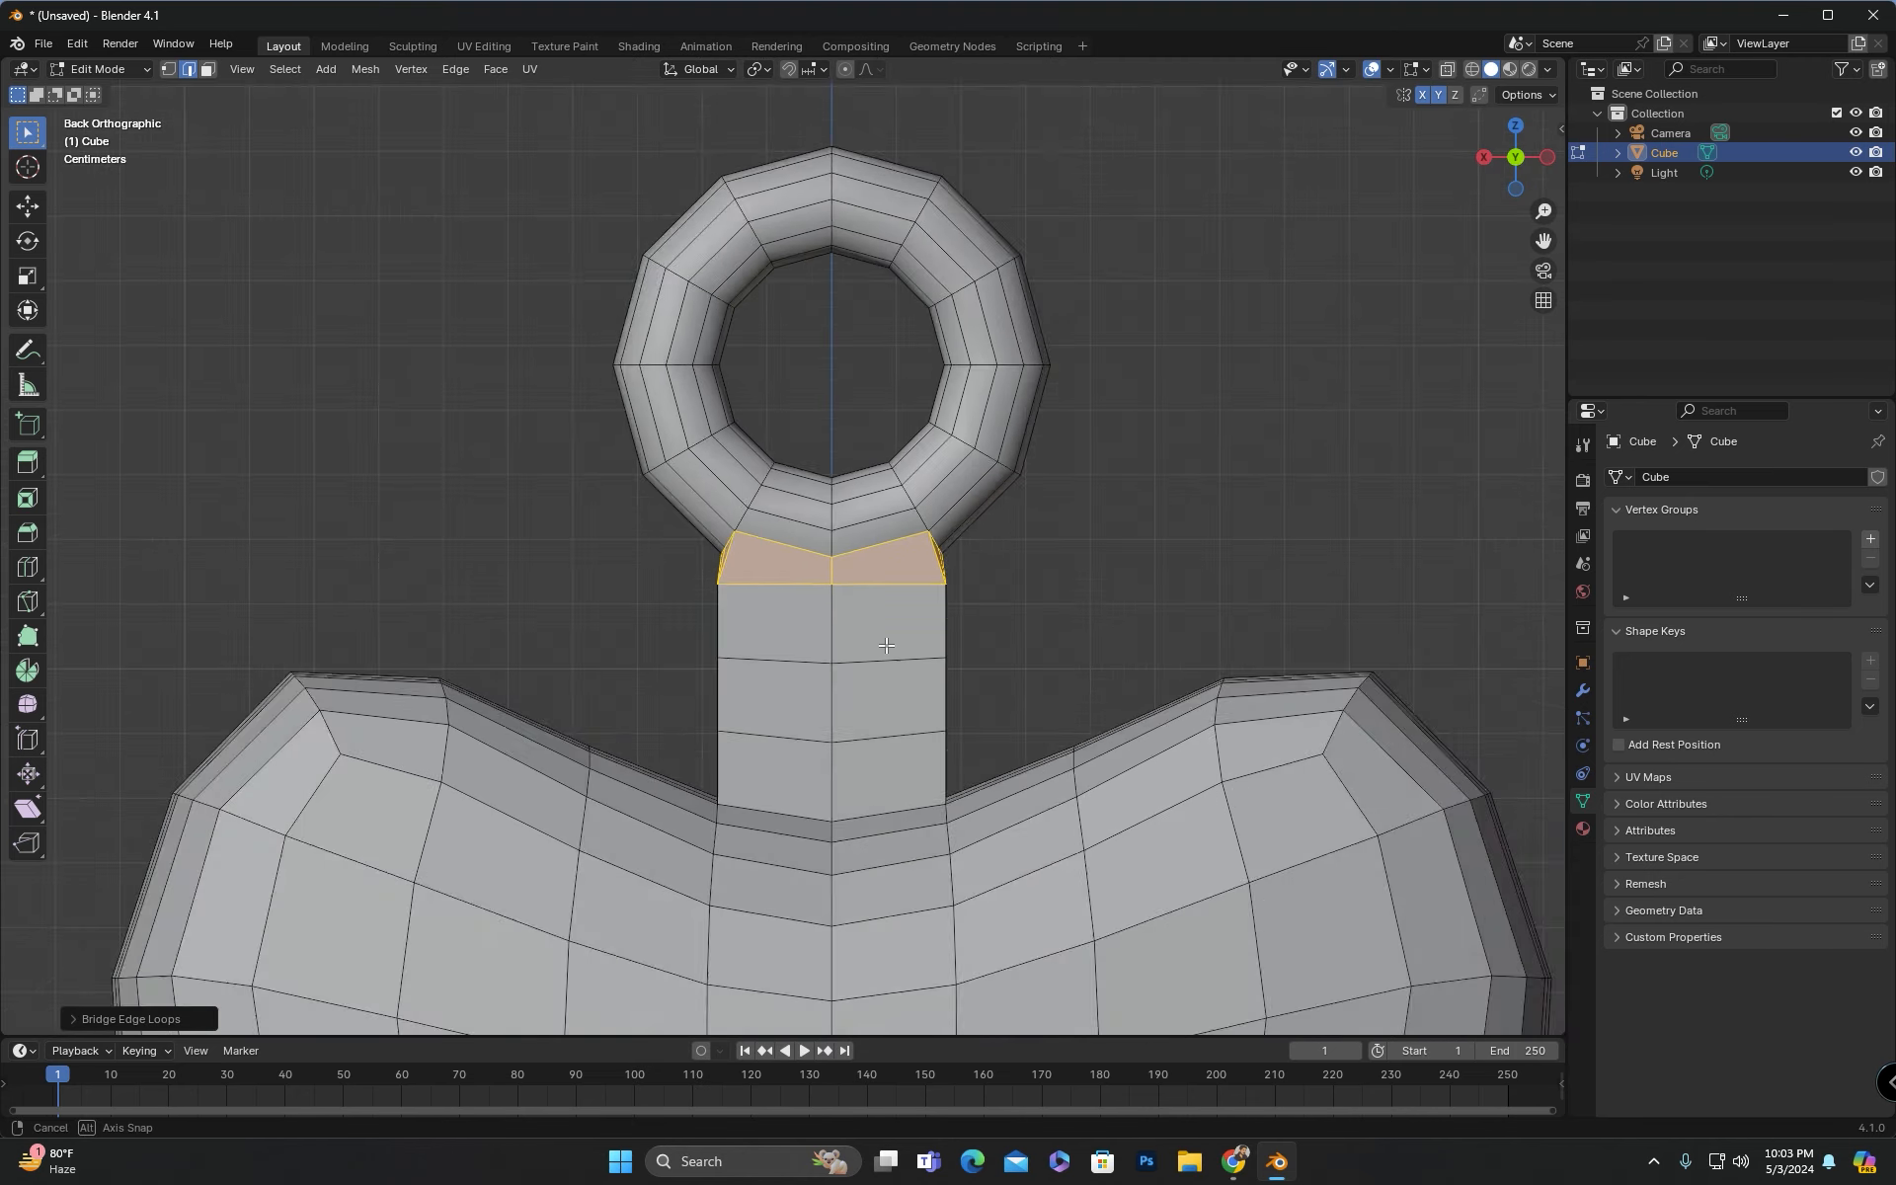
Step: Narrow the connecting block along X at its top row of vertices and at the row below, selecting through the mesh
{"action": "left_click", "coordinate": [1446, 71]}
{"action": "left_click_drag", "start_coordinate": [1143, 504], "coordinate": [604, 585]}
{"action": "key", "text": "s"}
{"action": "key", "text": "x"}
{"action": "left_click", "coordinate": [914, 590]}
{"action": "left_click_drag", "start_coordinate": [1213, 647], "coordinate": [514, 729]}
{"action": "key", "text": "s"}
{"action": "key", "text": "x"}
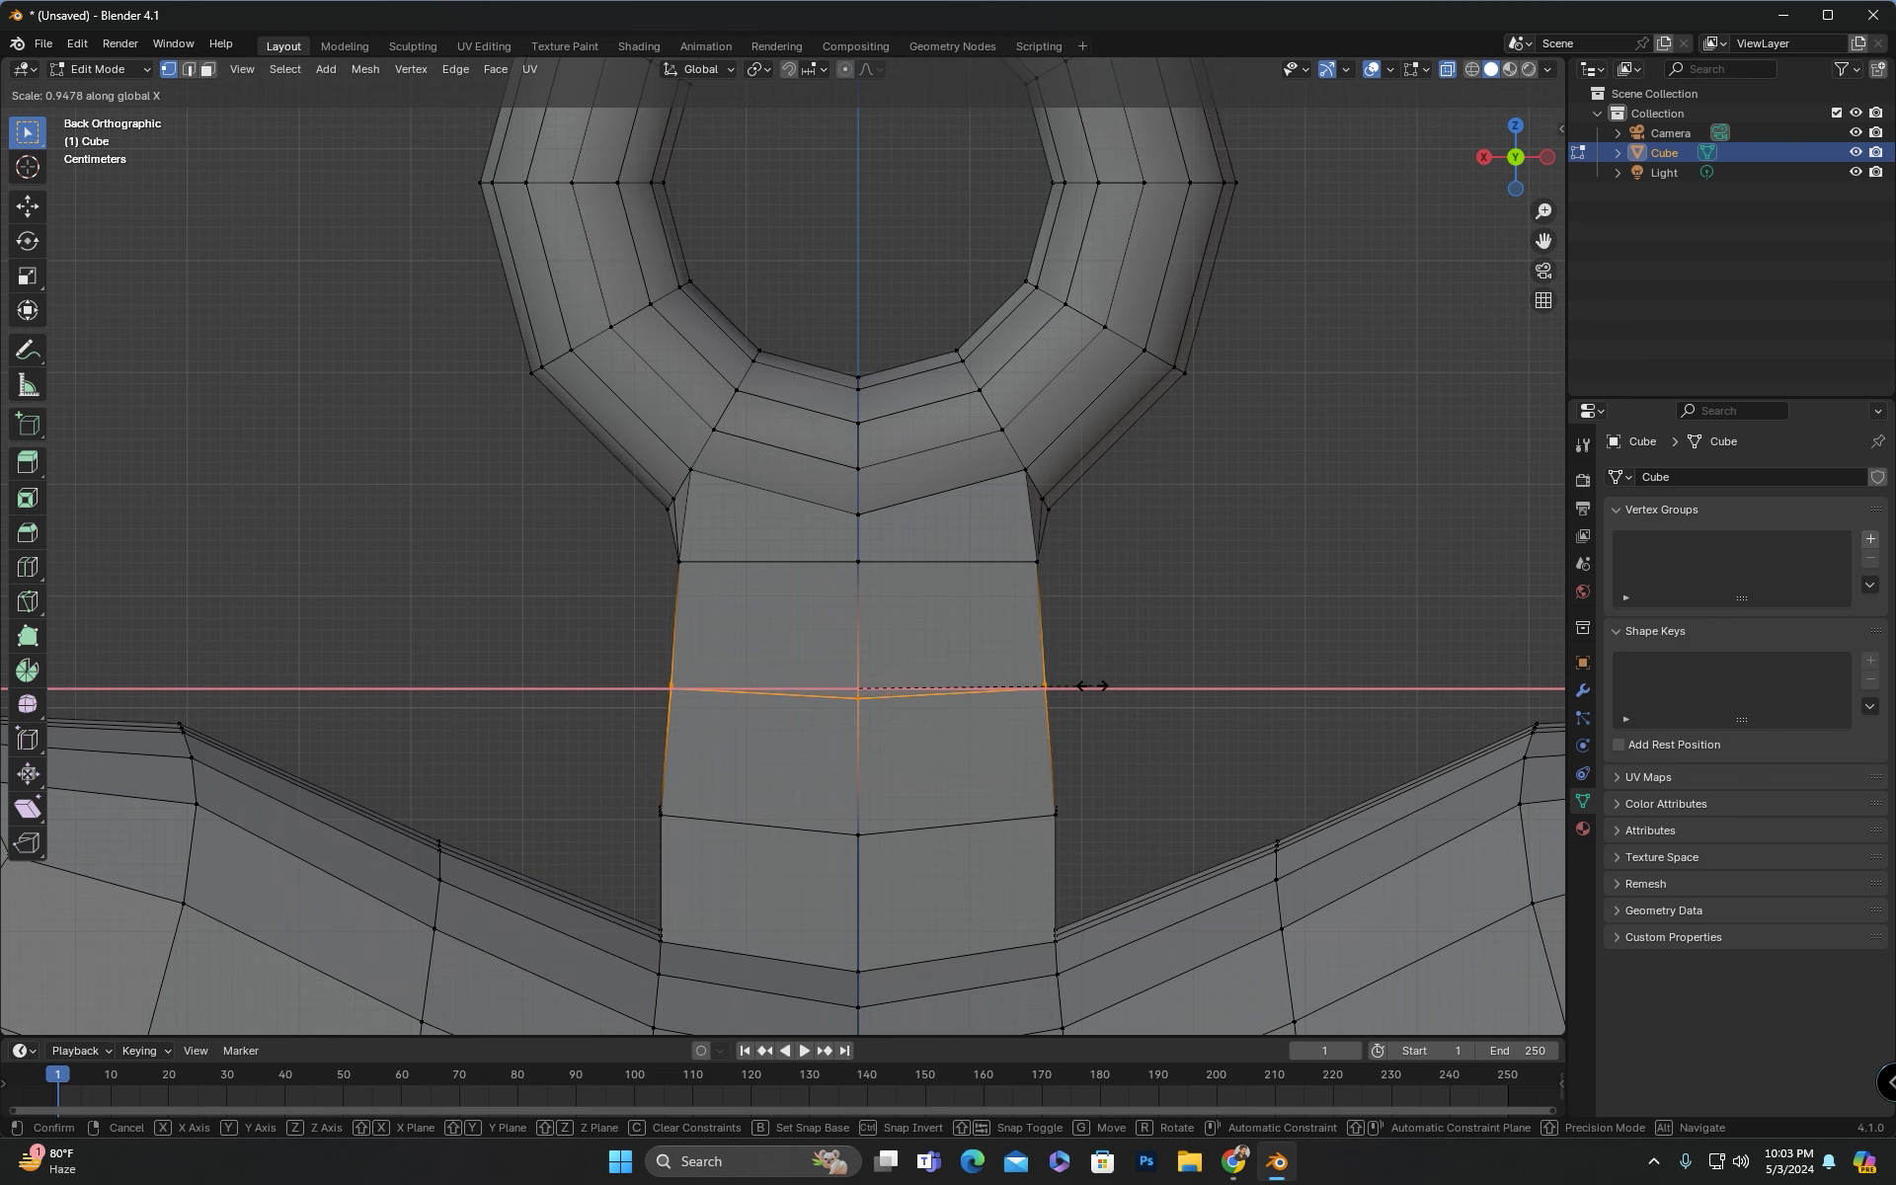
{"action": "left_click", "coordinate": [1092, 685]}
{"action": "left_click", "coordinate": [1448, 70]}
Step: Add a Subdivision Surface modifier to the joined heart and ring with a viewport level of 2
{"action": "key", "text": "Tab"}
{"action": "scroll", "coordinate": [1252, 508], "scroll_direction": "down", "scroll_amount": 4}
{"action": "scroll", "coordinate": [1037, 616], "scroll_direction": "down", "scroll_amount": 2}
{"action": "left_click", "coordinate": [1582, 690]}
{"action": "left_click", "coordinate": [1646, 479]}
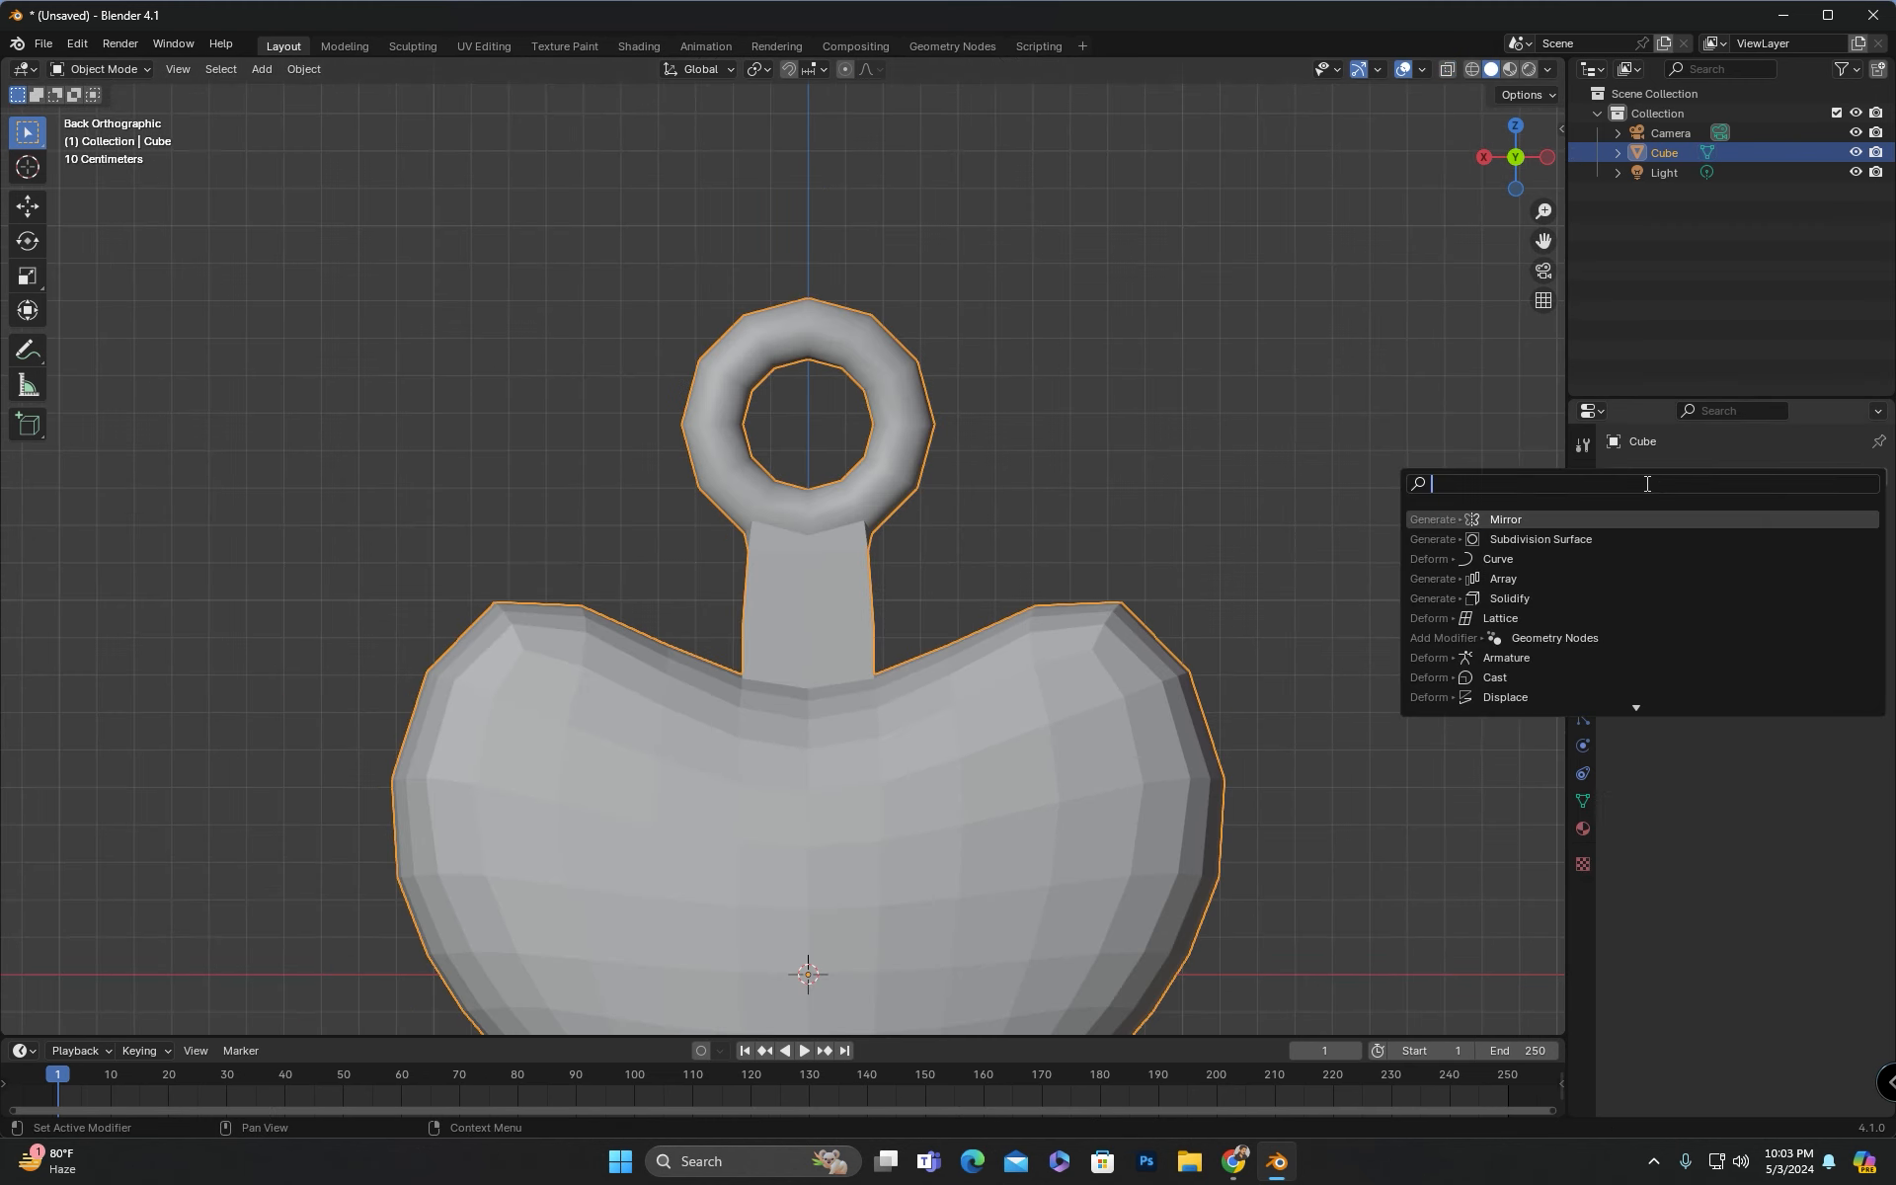
{"action": "left_click", "coordinate": [1594, 511]}
{"action": "scroll", "coordinate": [1017, 632], "scroll_direction": "down", "scroll_amount": 3}
{"action": "middle_click_drag", "start_coordinate": [1017, 637], "coordinate": [923, 620]}
{"action": "scroll", "coordinate": [922, 620], "scroll_direction": "up", "scroll_amount": 2}
{"action": "left_click", "coordinate": [1857, 565]}
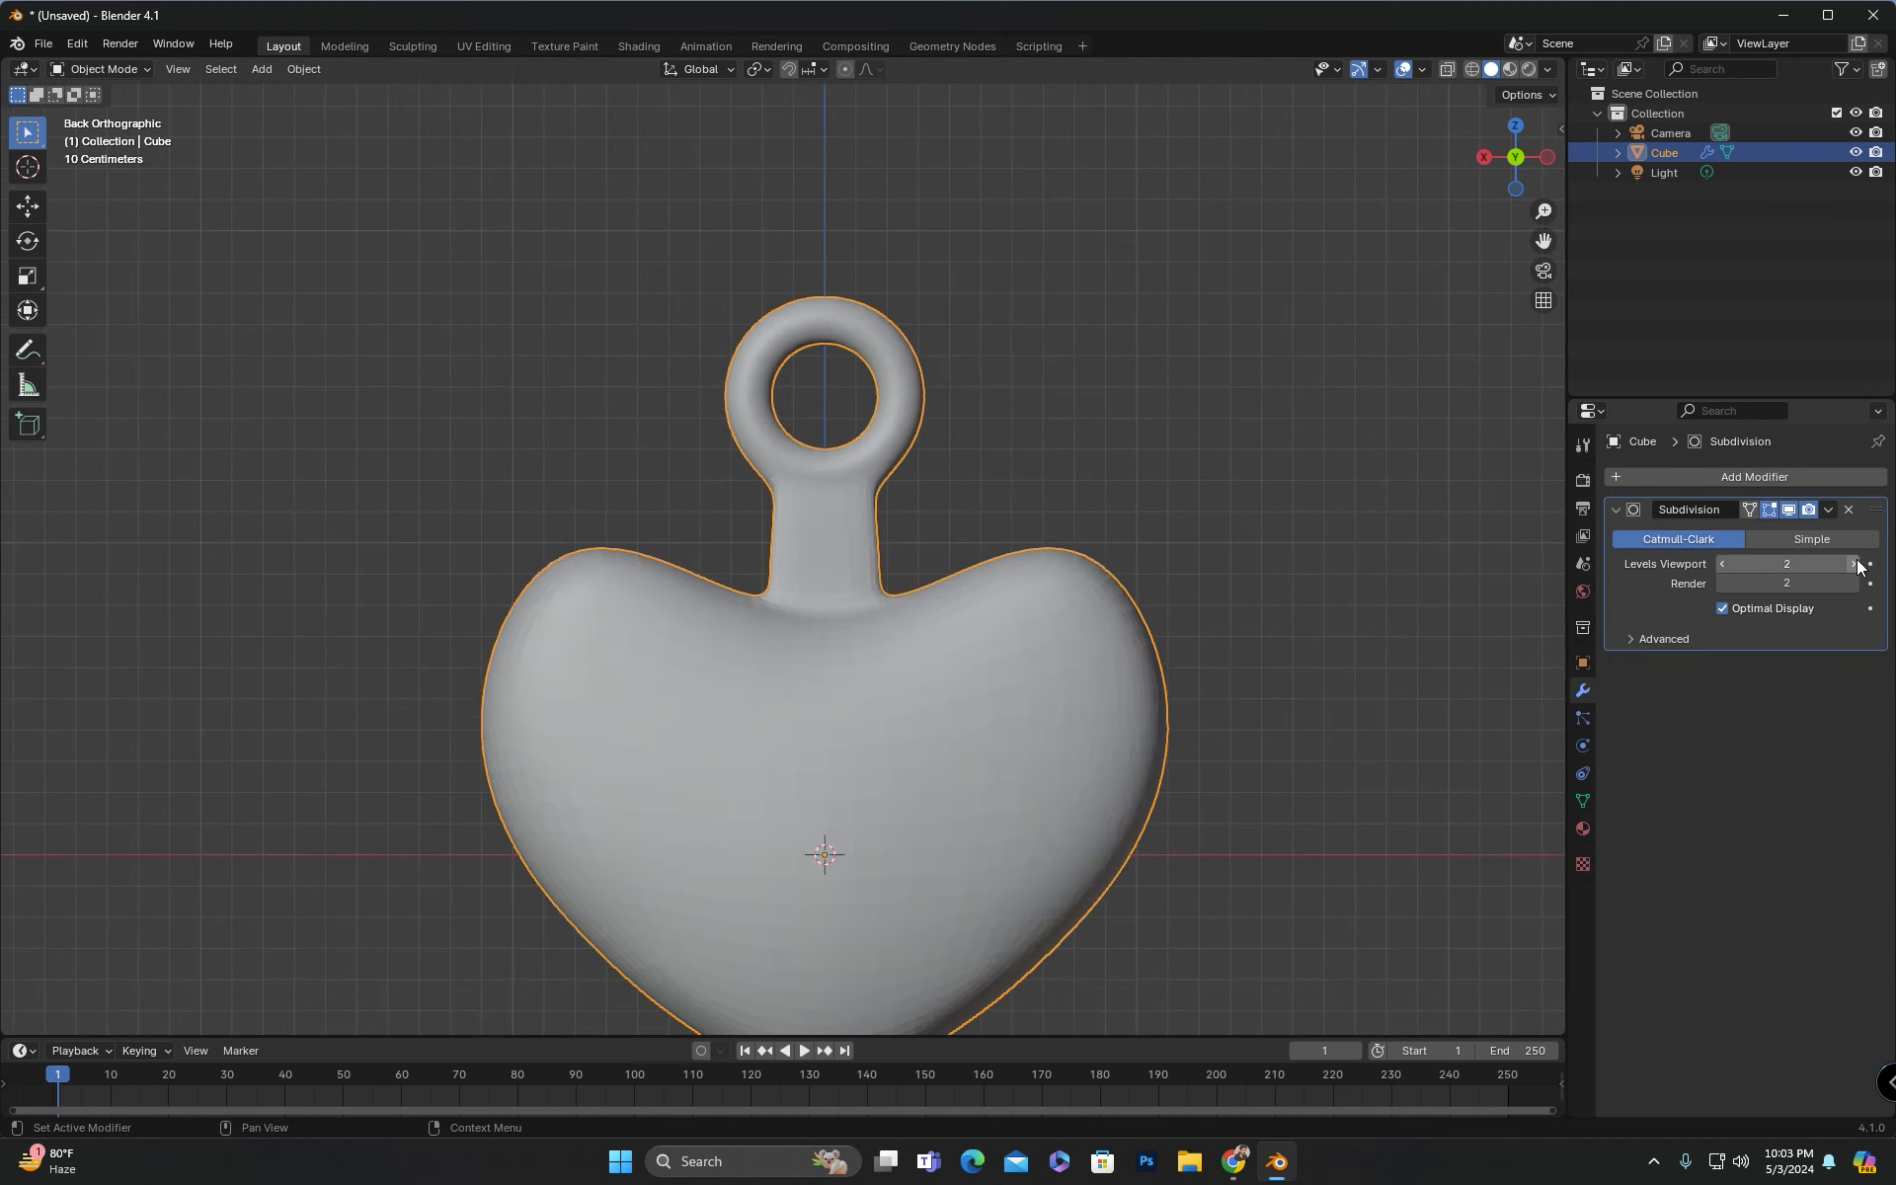
Step: Shade the heart and ring smooth, and lower the subdivision viewport level by one
{"action": "scroll", "coordinate": [1082, 642], "scroll_direction": "down", "scroll_amount": 1}
{"action": "middle_click_drag", "start_coordinate": [1084, 657], "coordinate": [1067, 561], "text": "shift"}
{"action": "scroll", "coordinate": [865, 281], "scroll_direction": "up", "scroll_amount": 4}
{"action": "middle_click_drag", "start_coordinate": [879, 302], "coordinate": [813, 585], "text": "shift"}
{"action": "right_click", "coordinate": [974, 545]}
{"action": "left_click", "coordinate": [969, 541]}
{"action": "left_click", "coordinate": [953, 459]}
{"action": "scroll", "coordinate": [954, 474], "scroll_direction": "down", "scroll_amount": 3}
{"action": "middle_click_drag", "start_coordinate": [1116, 553], "coordinate": [812, 518]}
{"action": "left_click", "coordinate": [1725, 564]}
{"action": "scroll", "coordinate": [1094, 525], "scroll_direction": "up", "scroll_amount": 1}
Step: Add a NURBS circle and rotate it 90 degrees so it stands upright
{"action": "key", "text": "shift+a"}
{"action": "mouse_move", "coordinate": [967, 596]}
{"action": "left_click", "coordinate": [1056, 209]}
{"action": "key", "text": "r"}
{"action": "key", "text": "x"}
{"action": "key", "text": "9"}
{"action": "key", "text": "0"}
{"action": "key", "text": "Return"}
Step: Scale the NURBS circle and raise it along Z until its lower end overlaps the ring
{"action": "key", "text": "s"}
{"action": "left_click", "coordinate": [786, 519]}
{"action": "key", "text": "g"}
{"action": "key", "text": "z"}
{"action": "left_click", "coordinate": [802, 572]}
{"action": "scroll", "coordinate": [828, 622], "scroll_direction": "up", "scroll_amount": 3}
{"action": "key", "text": "s"}
{"action": "middle_click_drag", "start_coordinate": [835, 656], "coordinate": [868, 691], "text": "shift"}
{"action": "left_click", "coordinate": [815, 435]}
Step: Scale the NURBS circle's bottom control points together to about 0.25 to taper its lower end
{"action": "key", "text": "Tab"}
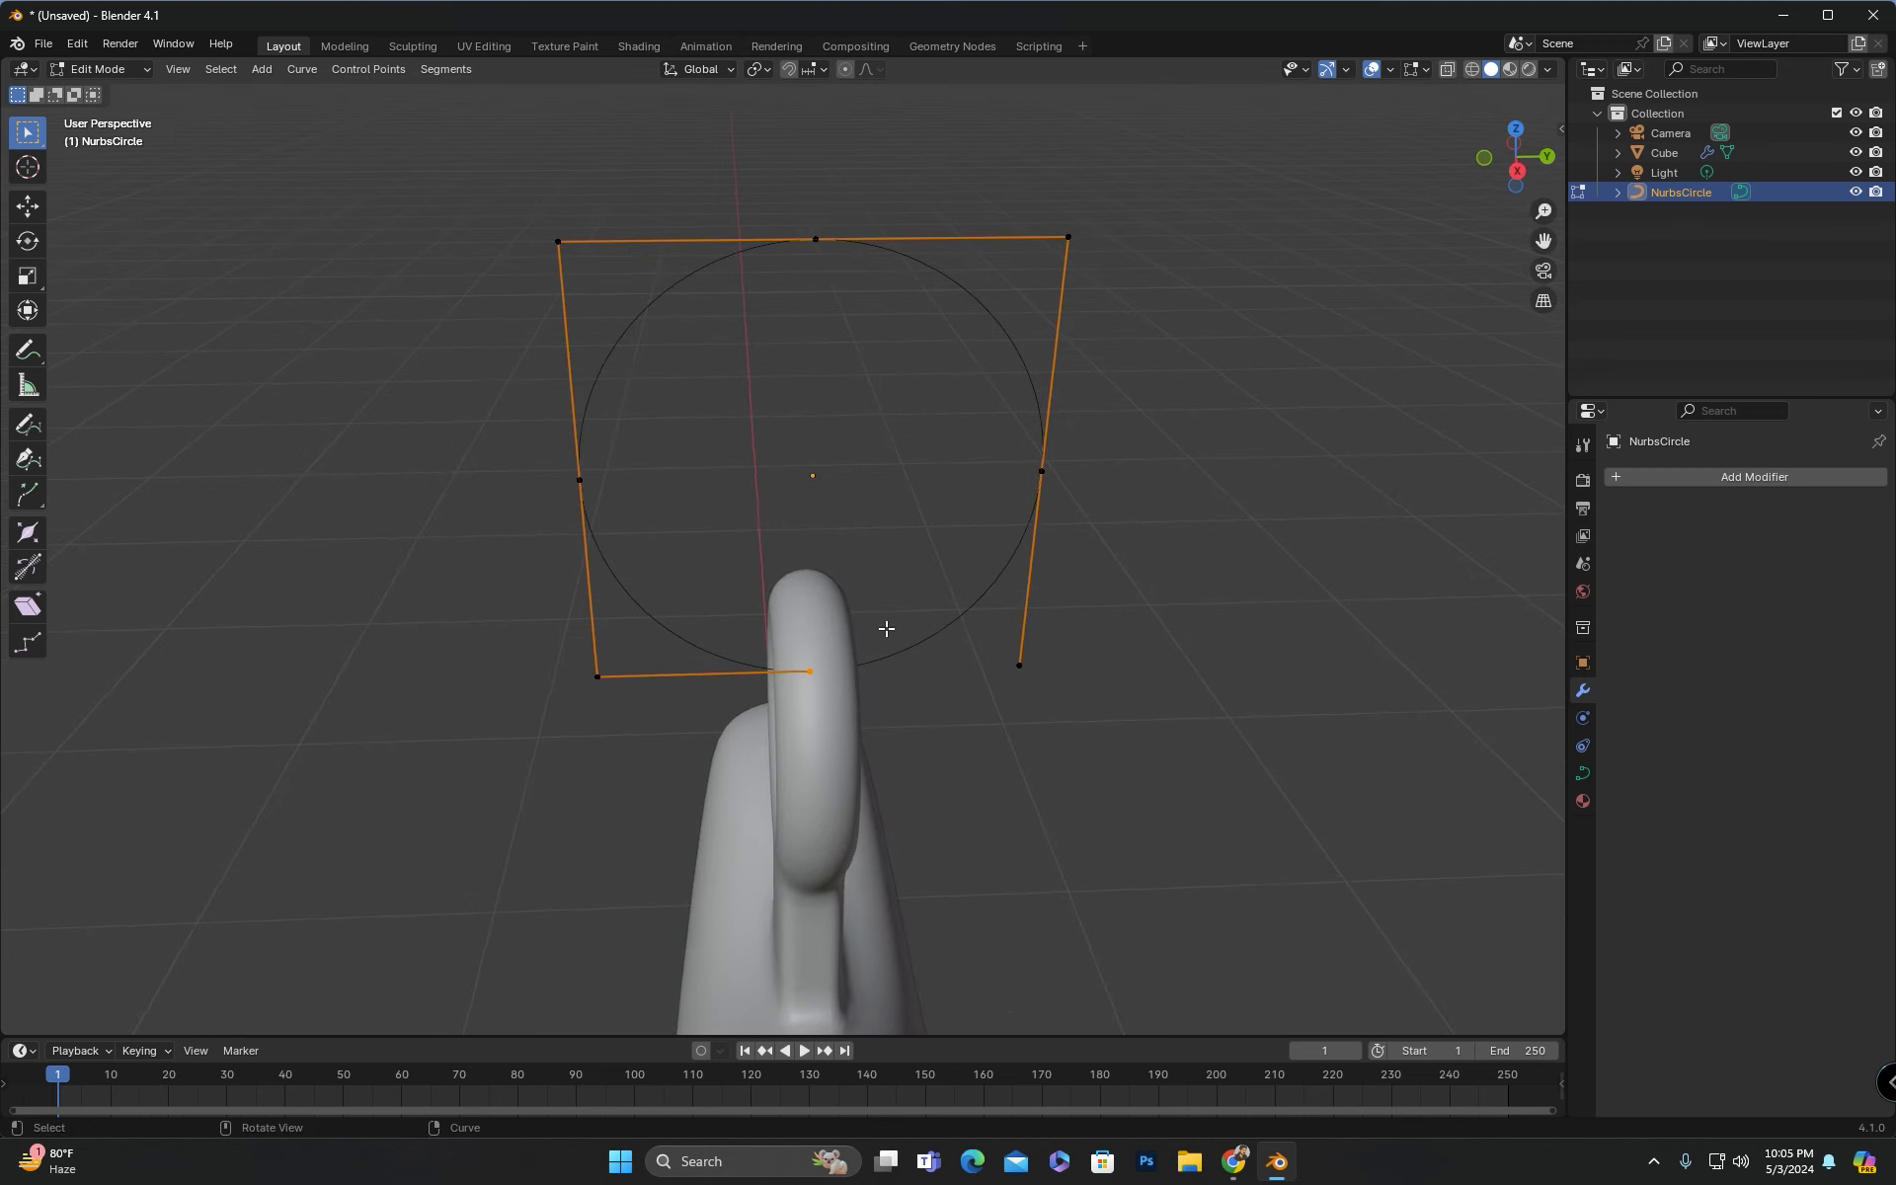
{"action": "key", "text": "r"}
{"action": "right_click", "coordinate": [828, 707]}
{"action": "key", "text": "ctrl+KP_Add"}
{"action": "key", "text": "KP_3"}
{"action": "key", "text": "s"}
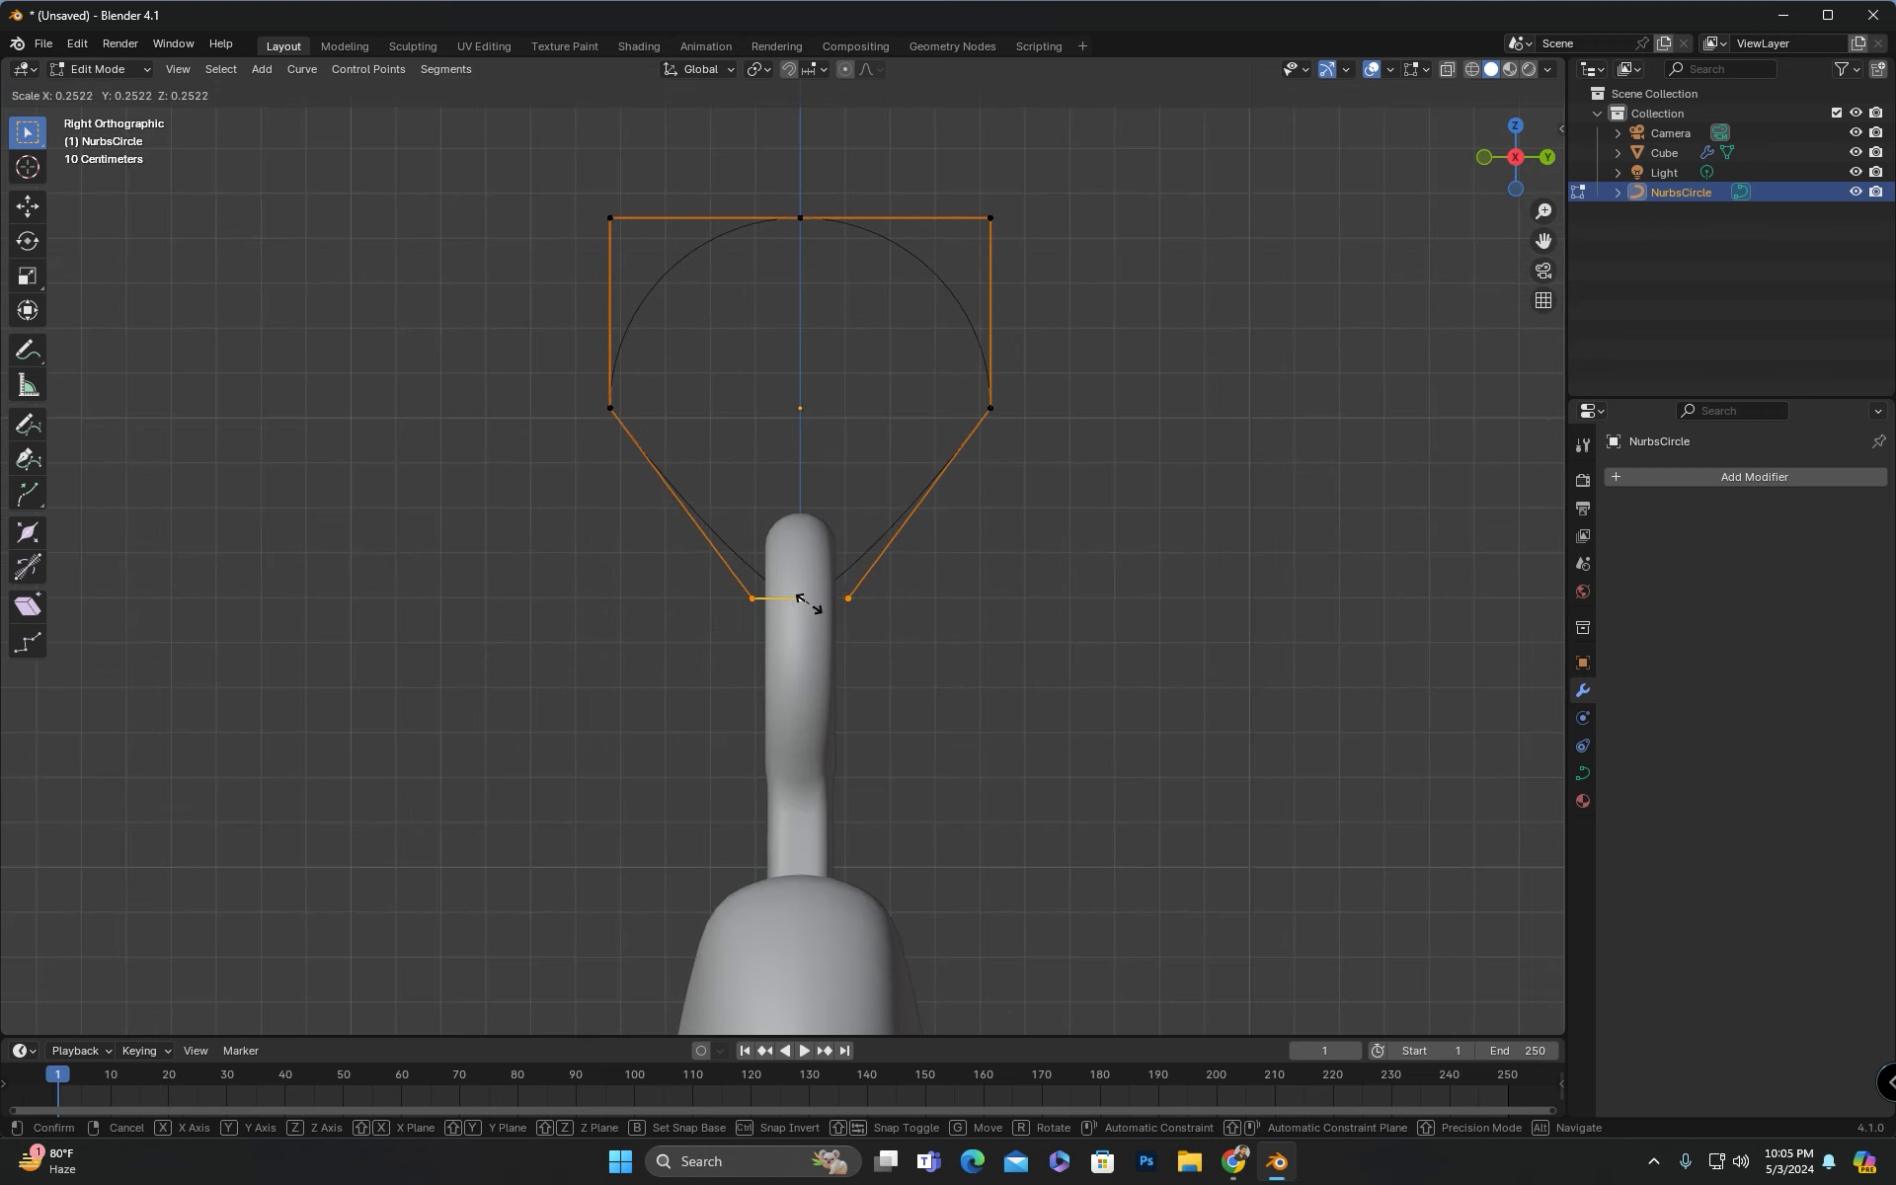
{"action": "left_click", "coordinate": [804, 597]}
Step: Scale the two side control points of the NURBS circle inward to form a slimmer teardrop
{"action": "left_click", "coordinate": [990, 408]}
{"action": "left_click", "coordinate": [613, 410], "text": "shift"}
{"action": "key", "text": "s"}
{"action": "left_click", "coordinate": [702, 424]}
{"action": "mouse_move", "coordinate": [702, 423]}
{"action": "middle_mouse_down"}
{"action": "mouse_move", "coordinate": [791, 575]}
{"action": "mouse_move", "coordinate": [845, 435]}
{"action": "mouse_move", "coordinate": [695, 497]}
{"action": "mouse_move", "coordinate": [699, 543]}
{"action": "mouse_move", "coordinate": [719, 549]}
{"action": "mouse_move", "coordinate": [731, 439]}
{"action": "middle_mouse_up"}
Step: Scale the teardrop curve as a whole and move it along Z so its tip passes through the ring's hole
{"action": "key", "text": "Tab"}
{"action": "key", "text": "g"}
{"action": "key", "text": "z"}
{"action": "left_click", "coordinate": [840, 472]}
{"action": "key", "text": "s"}
{"action": "left_click", "coordinate": [706, 507]}
{"action": "key", "text": "ctrl+KP_1"}
{"action": "key", "text": "g"}
{"action": "key", "text": "z"}
{"action": "left_click", "coordinate": [748, 501]}
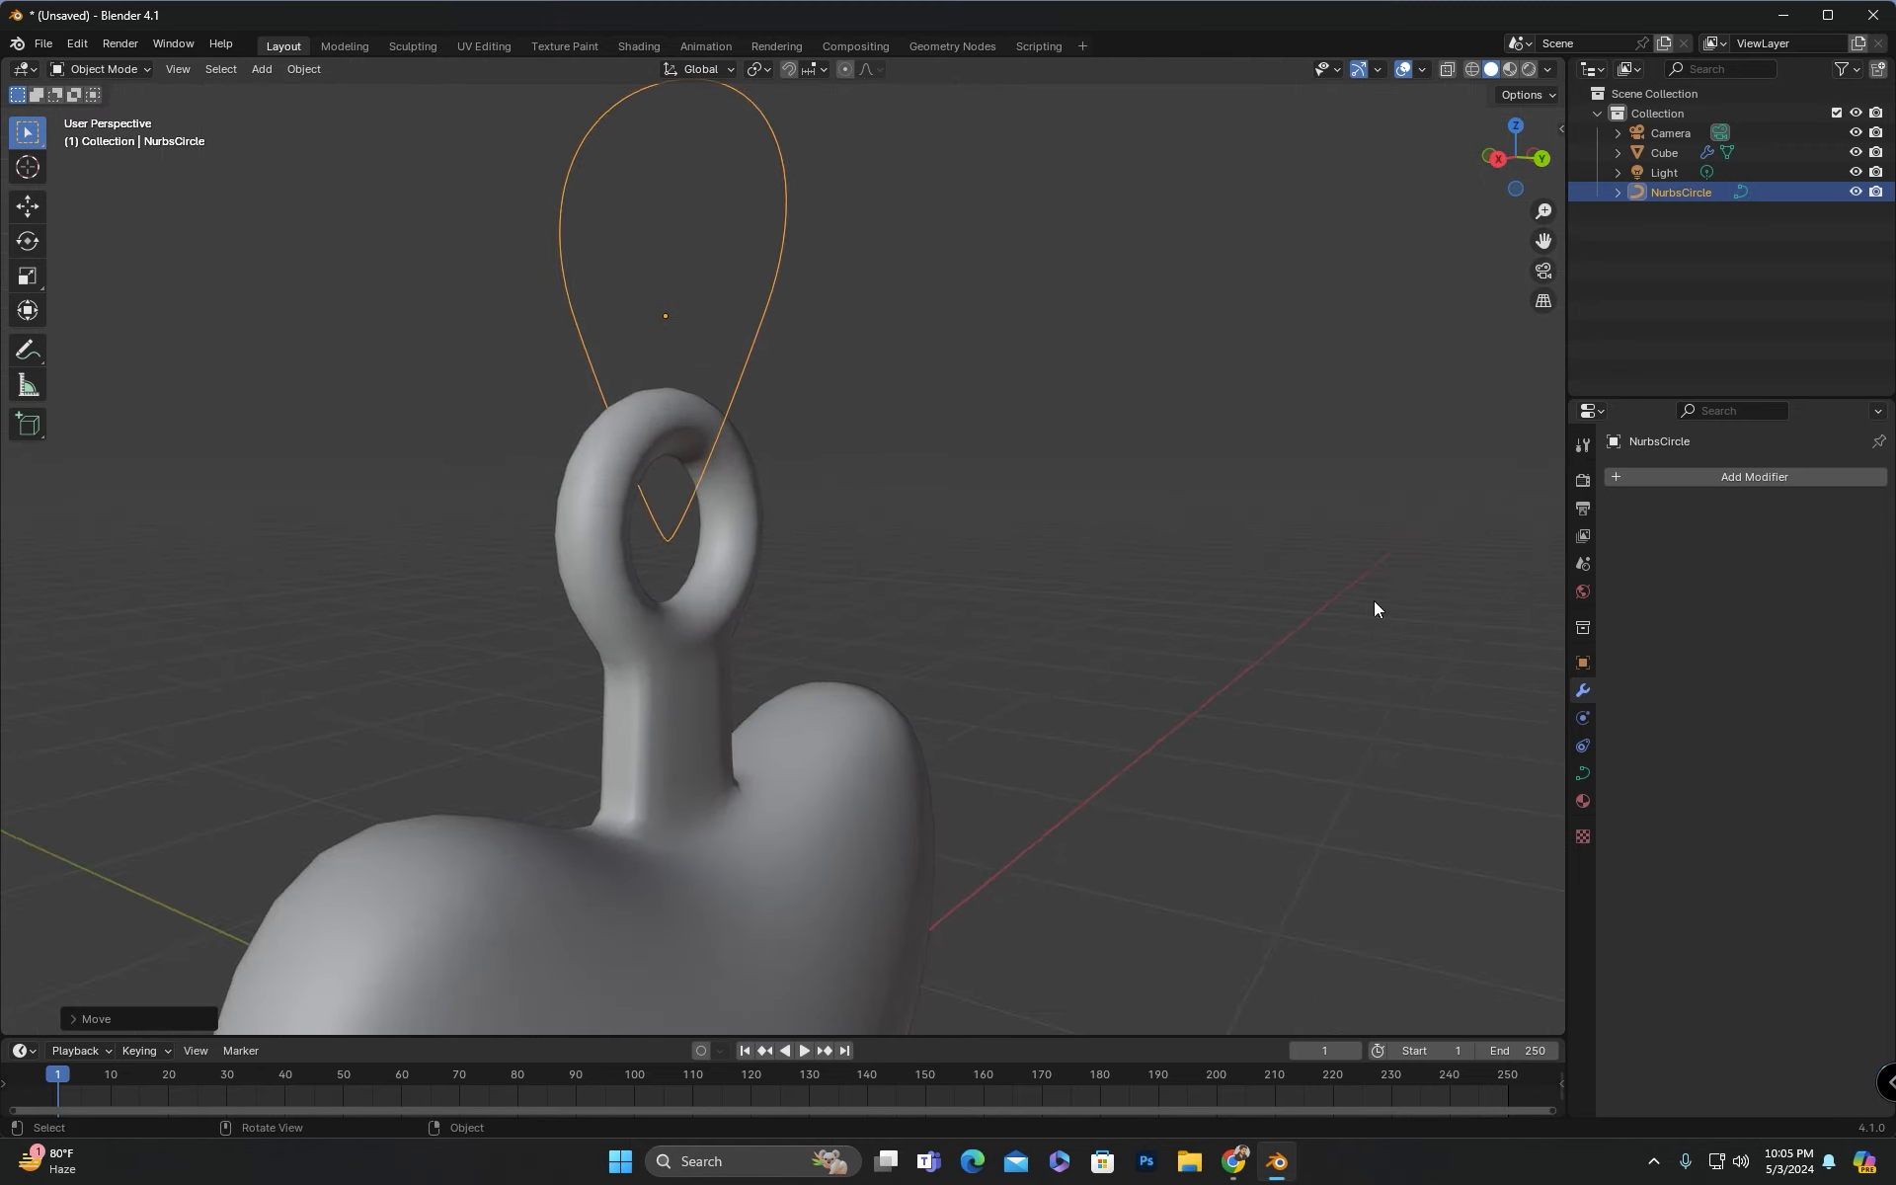
Step: Extrude the teardrop curve 0.32 m to turn it into a flat strap
{"action": "left_click", "coordinate": [1583, 775]}
{"action": "left_click_drag", "start_coordinate": [1793, 853], "coordinate": [1865, 853]}
{"action": "middle_click_drag", "start_coordinate": [1209, 690], "coordinate": [1086, 703]}
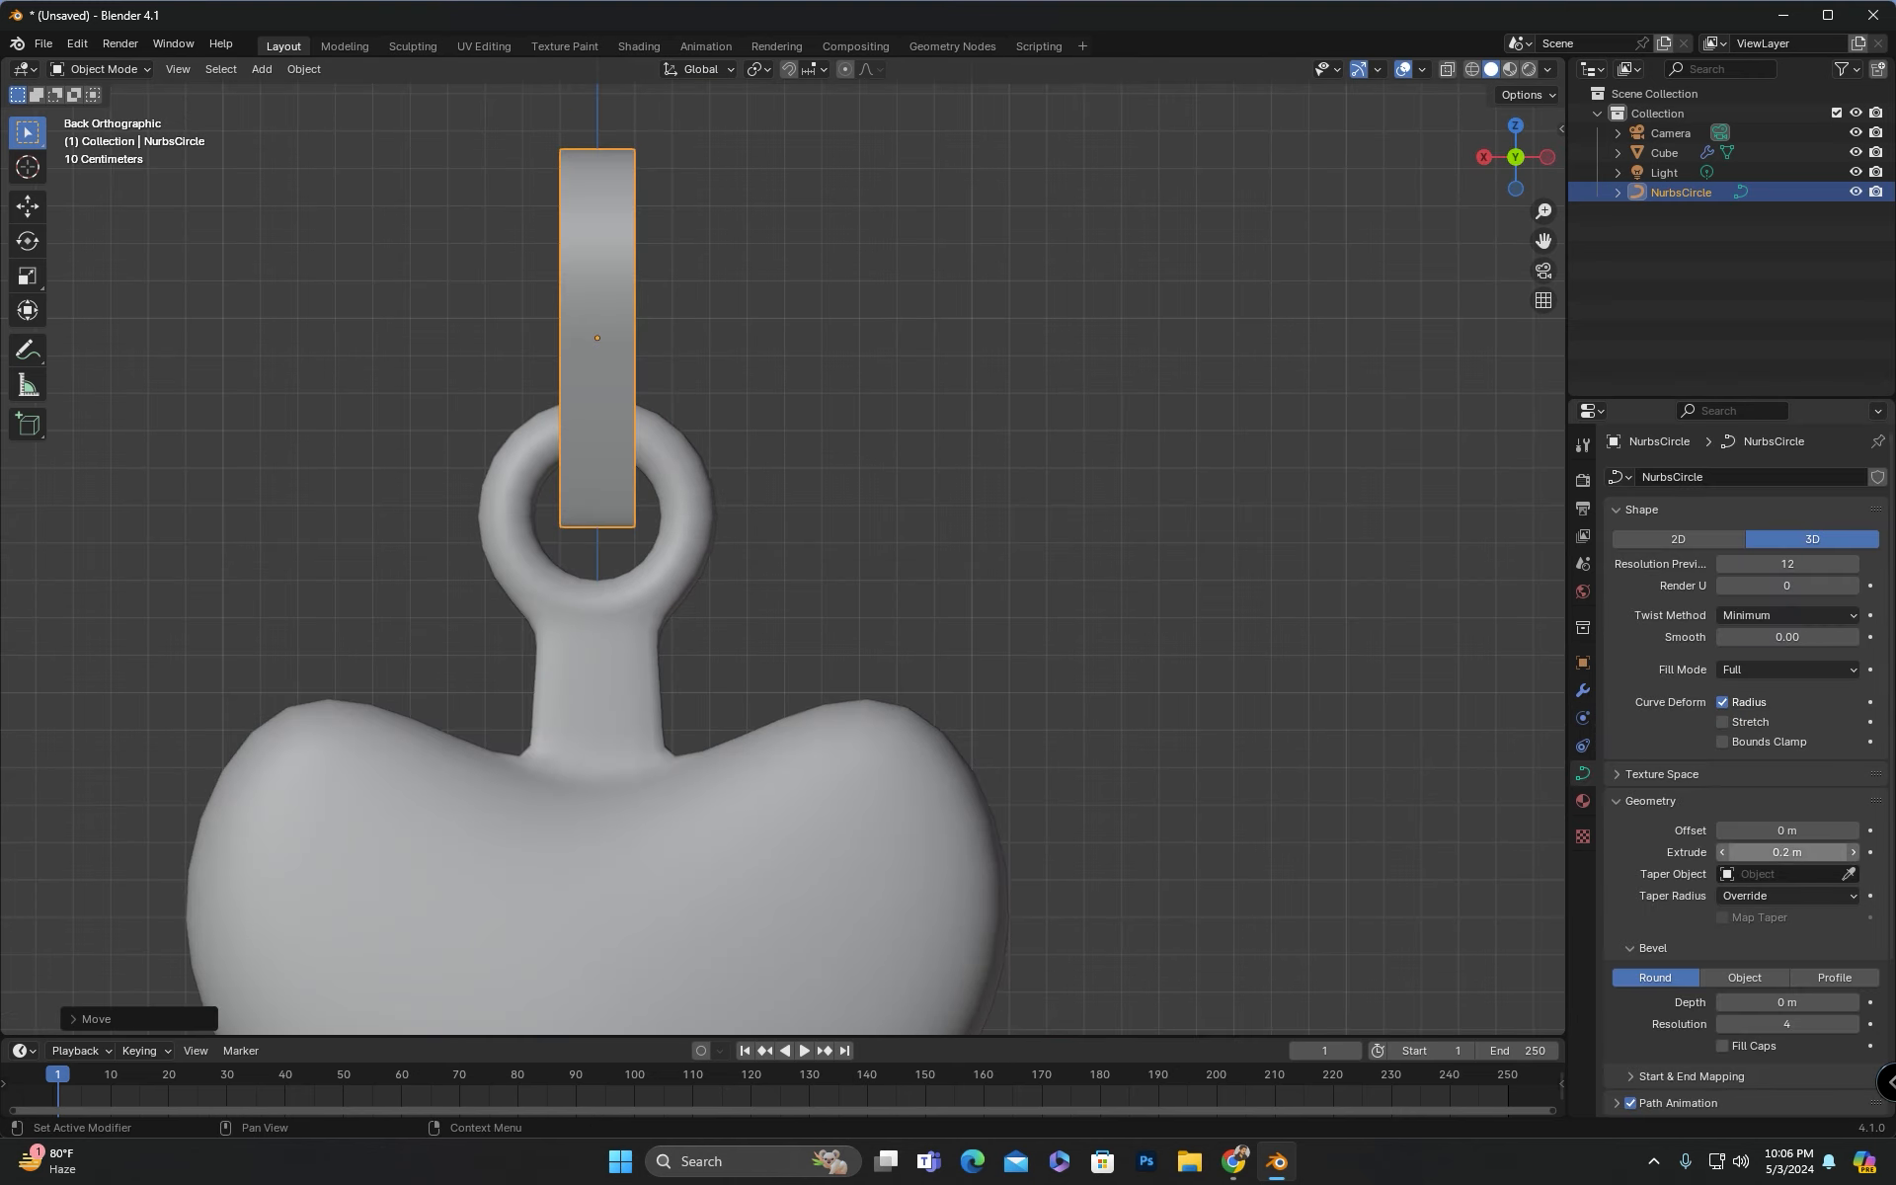
{"action": "middle_click_drag", "start_coordinate": [968, 711], "coordinate": [747, 395]}
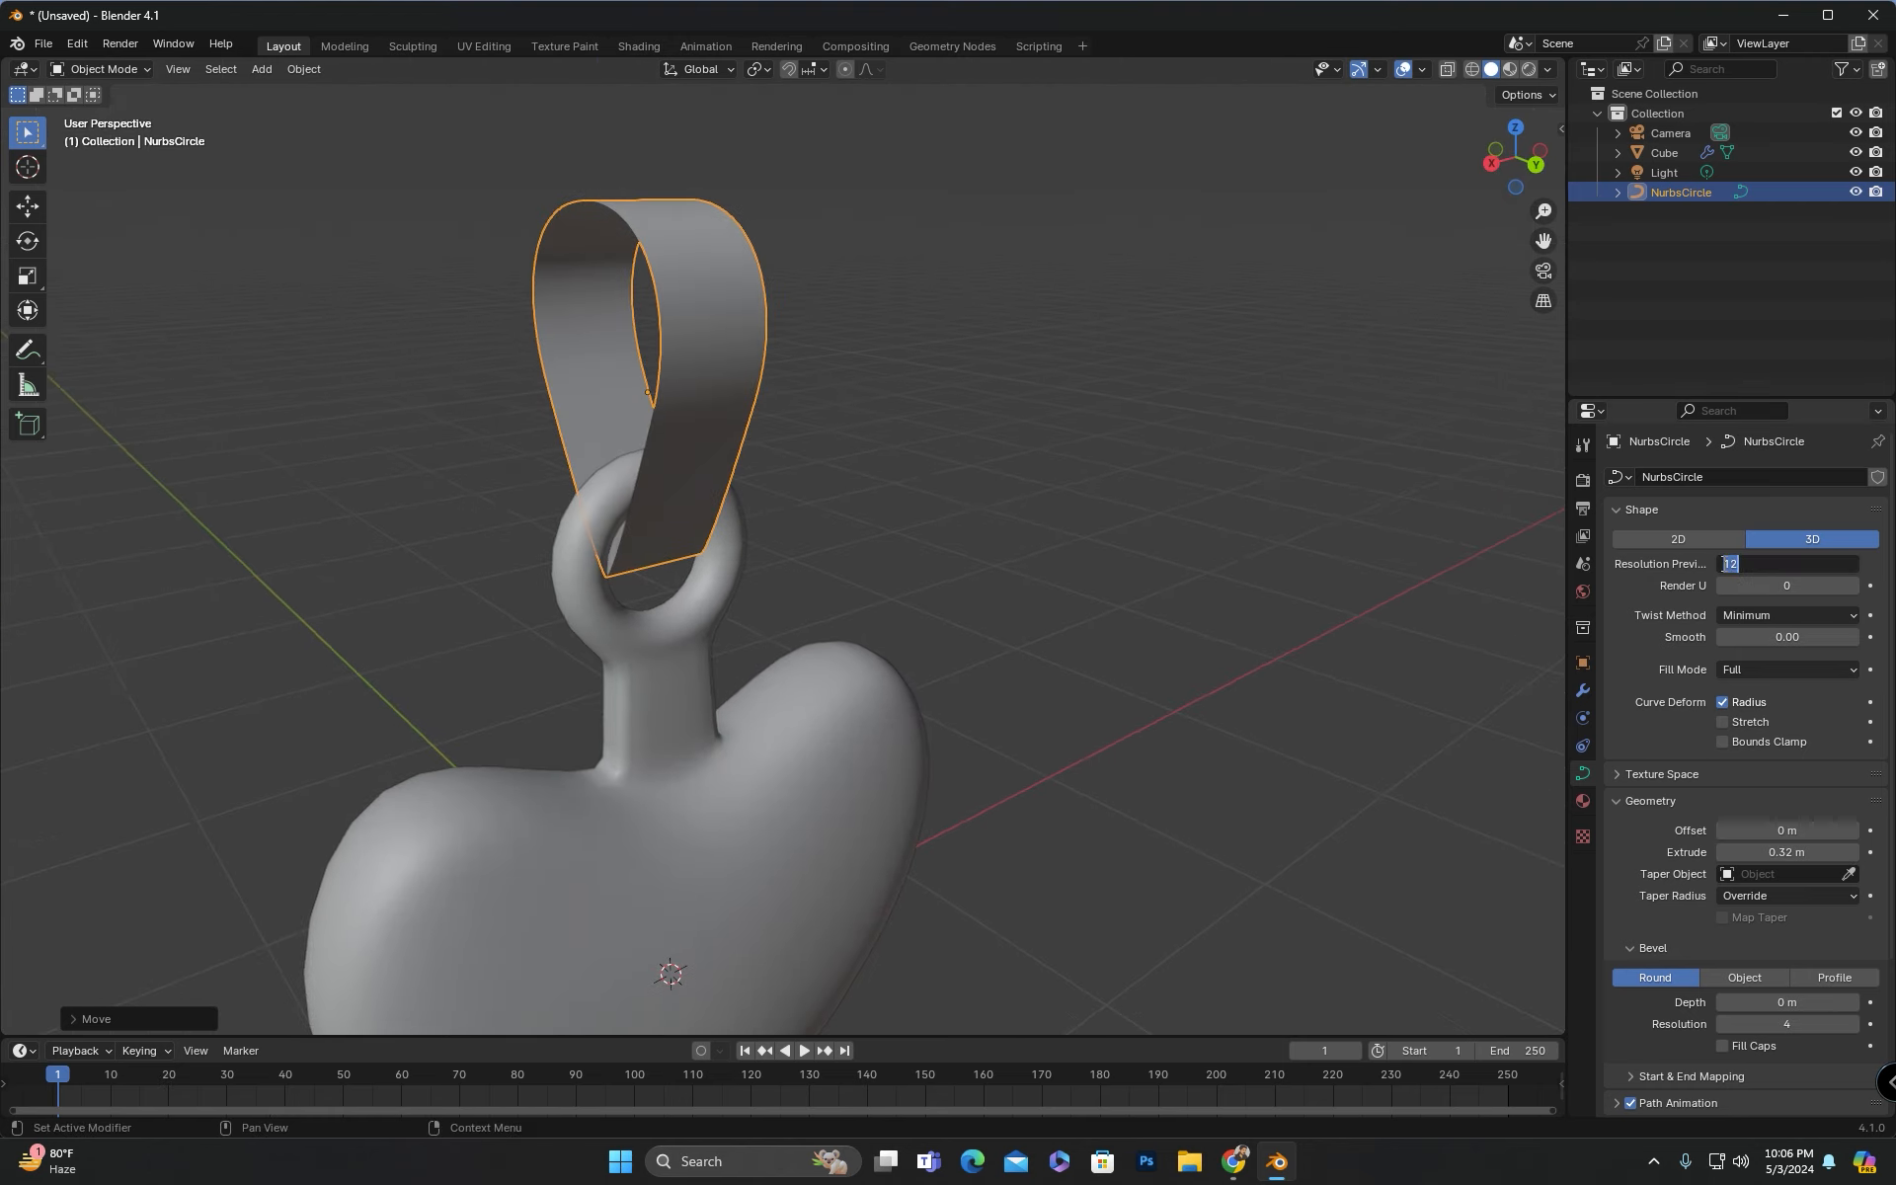
Step: Set the strap curve's preview resolution to 3 and convert it to a mesh
{"action": "middle_click_drag", "start_coordinate": [1135, 592], "coordinate": [883, 603]}
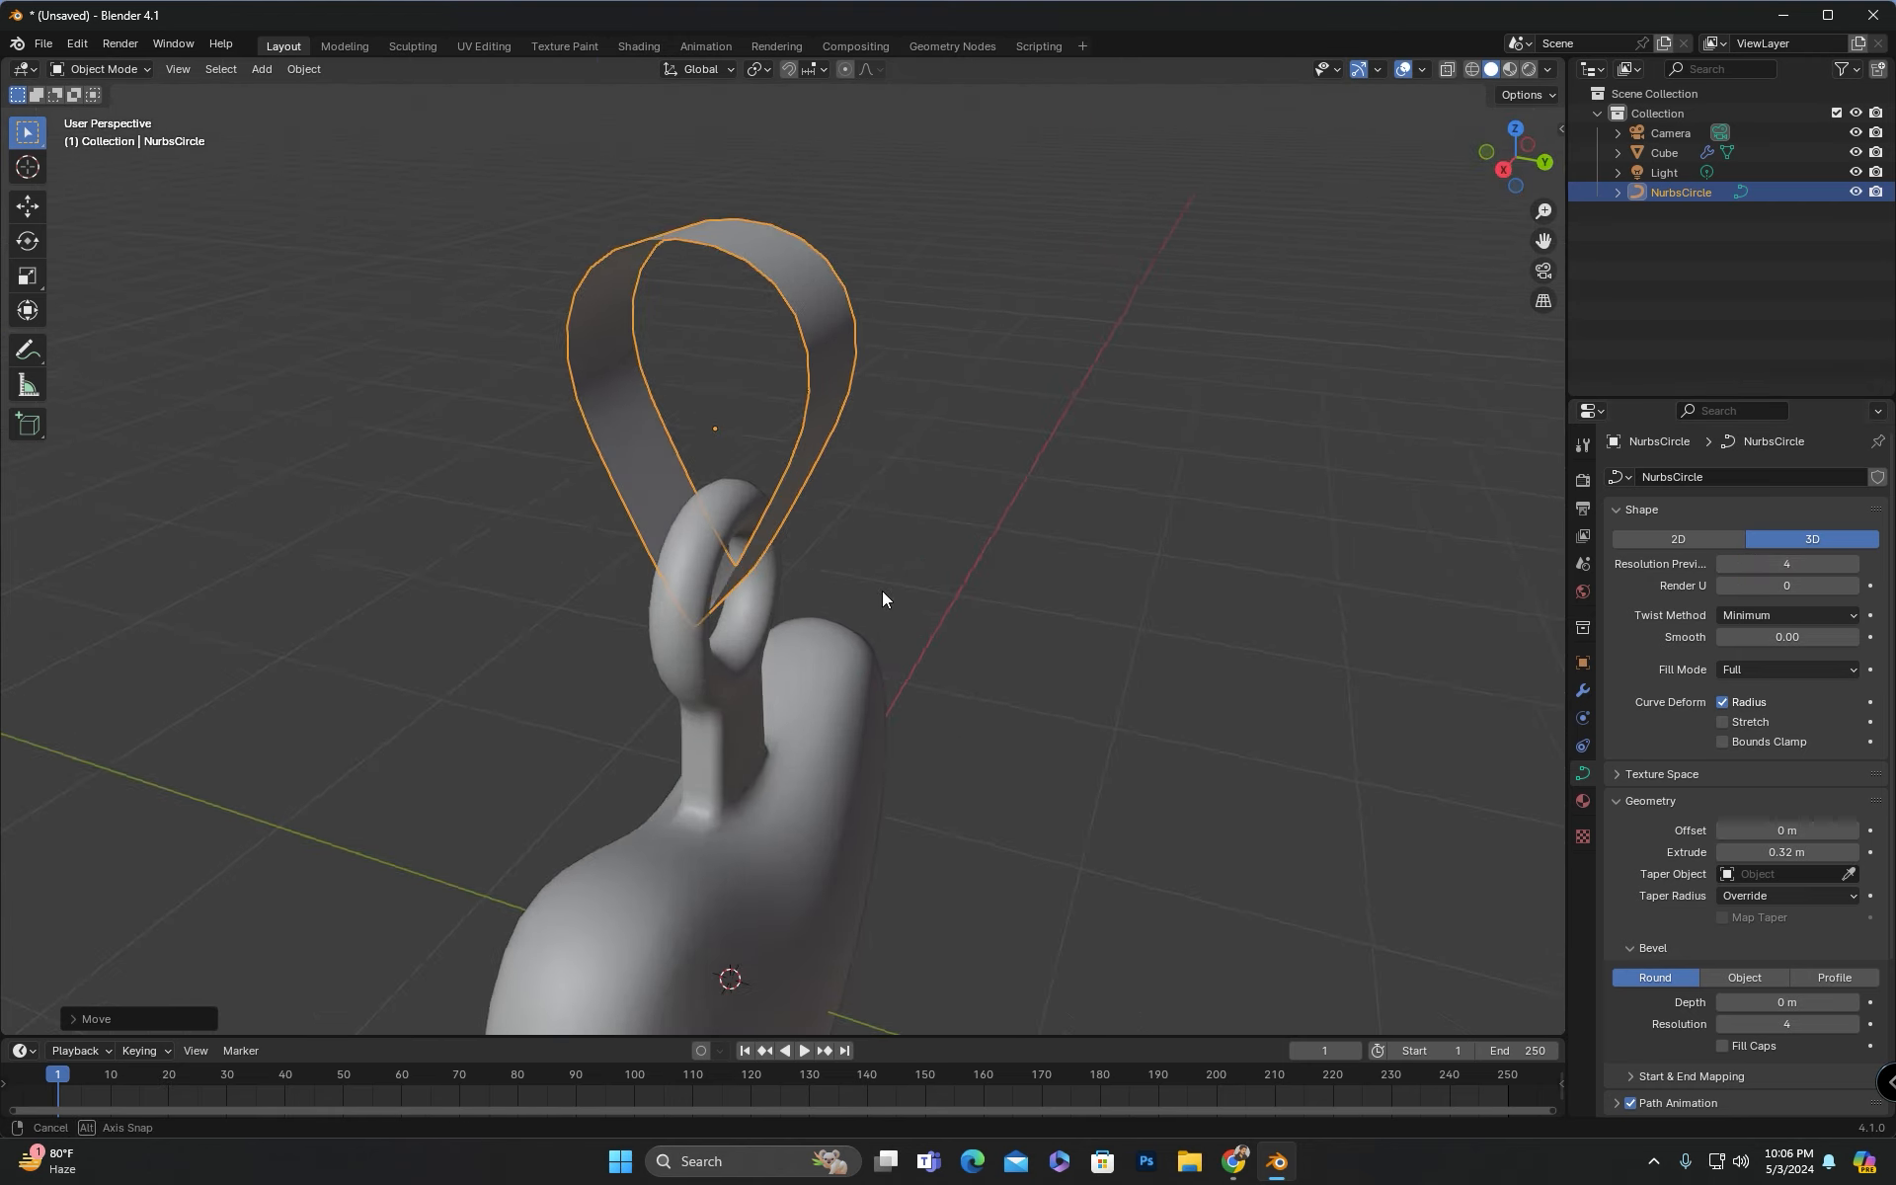
{"action": "right_click", "coordinate": [682, 361]}
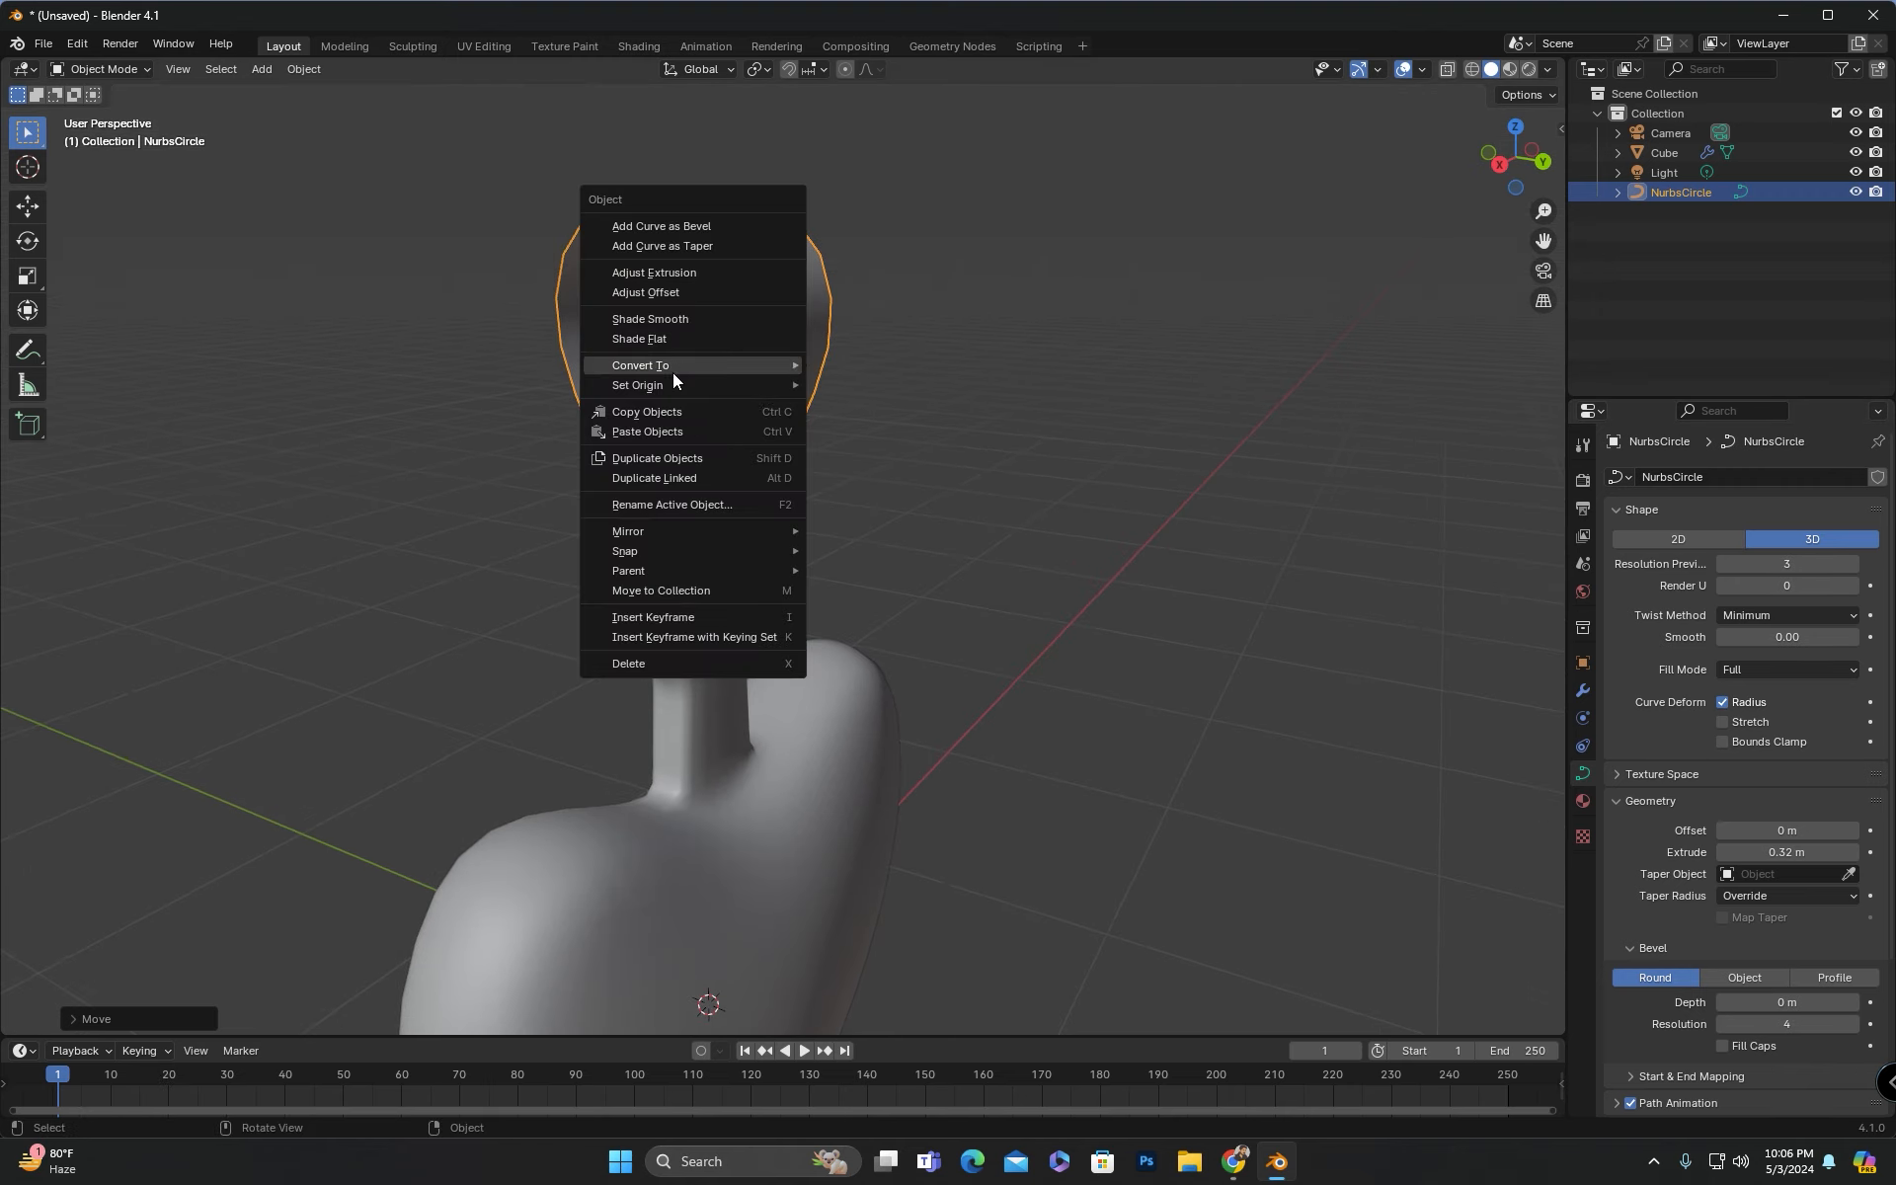
{"action": "left_click", "coordinate": [859, 368]}
Step: Add a lattice and raise it about 1.9 m along Z so it surrounds the strap
{"action": "middle_click_drag", "start_coordinate": [960, 423], "coordinate": [340, 125]}
{"action": "key", "text": "shift+a"}
{"action": "left_click", "coordinate": [298, 419]}
{"action": "scroll", "coordinate": [626, 393], "scroll_direction": "down", "scroll_amount": 3}
{"action": "key", "text": "g"}
{"action": "key", "text": "z"}
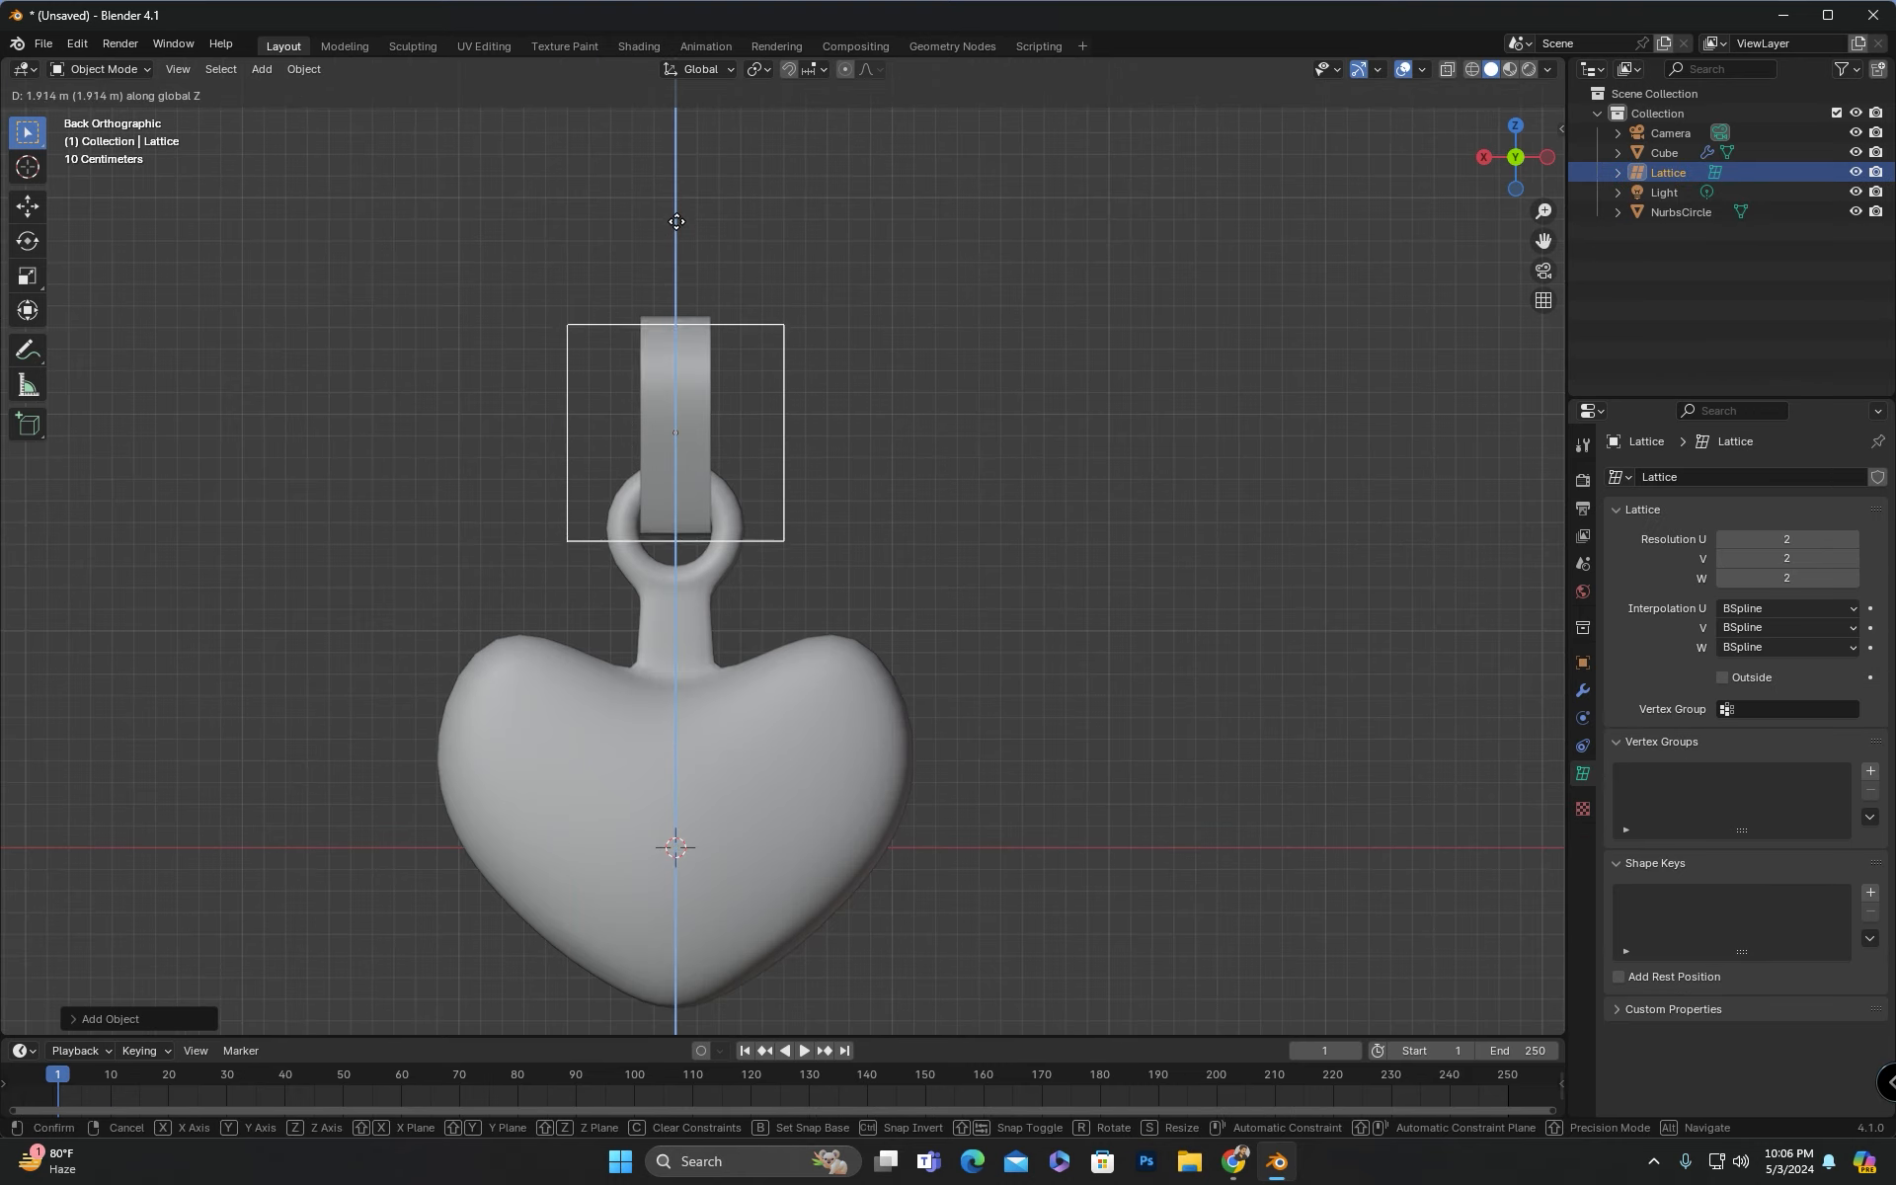
{"action": "left_click", "coordinate": [676, 214]}
{"action": "scroll", "coordinate": [804, 417], "scroll_direction": "up", "scroll_amount": 3}
{"action": "scroll", "coordinate": [786, 413], "scroll_direction": "down", "scroll_amount": 2}
Step: Stretch the lattice along Z and narrow it along X to enclose the strap closely
{"action": "key", "text": "s"}
{"action": "key", "text": "z"}
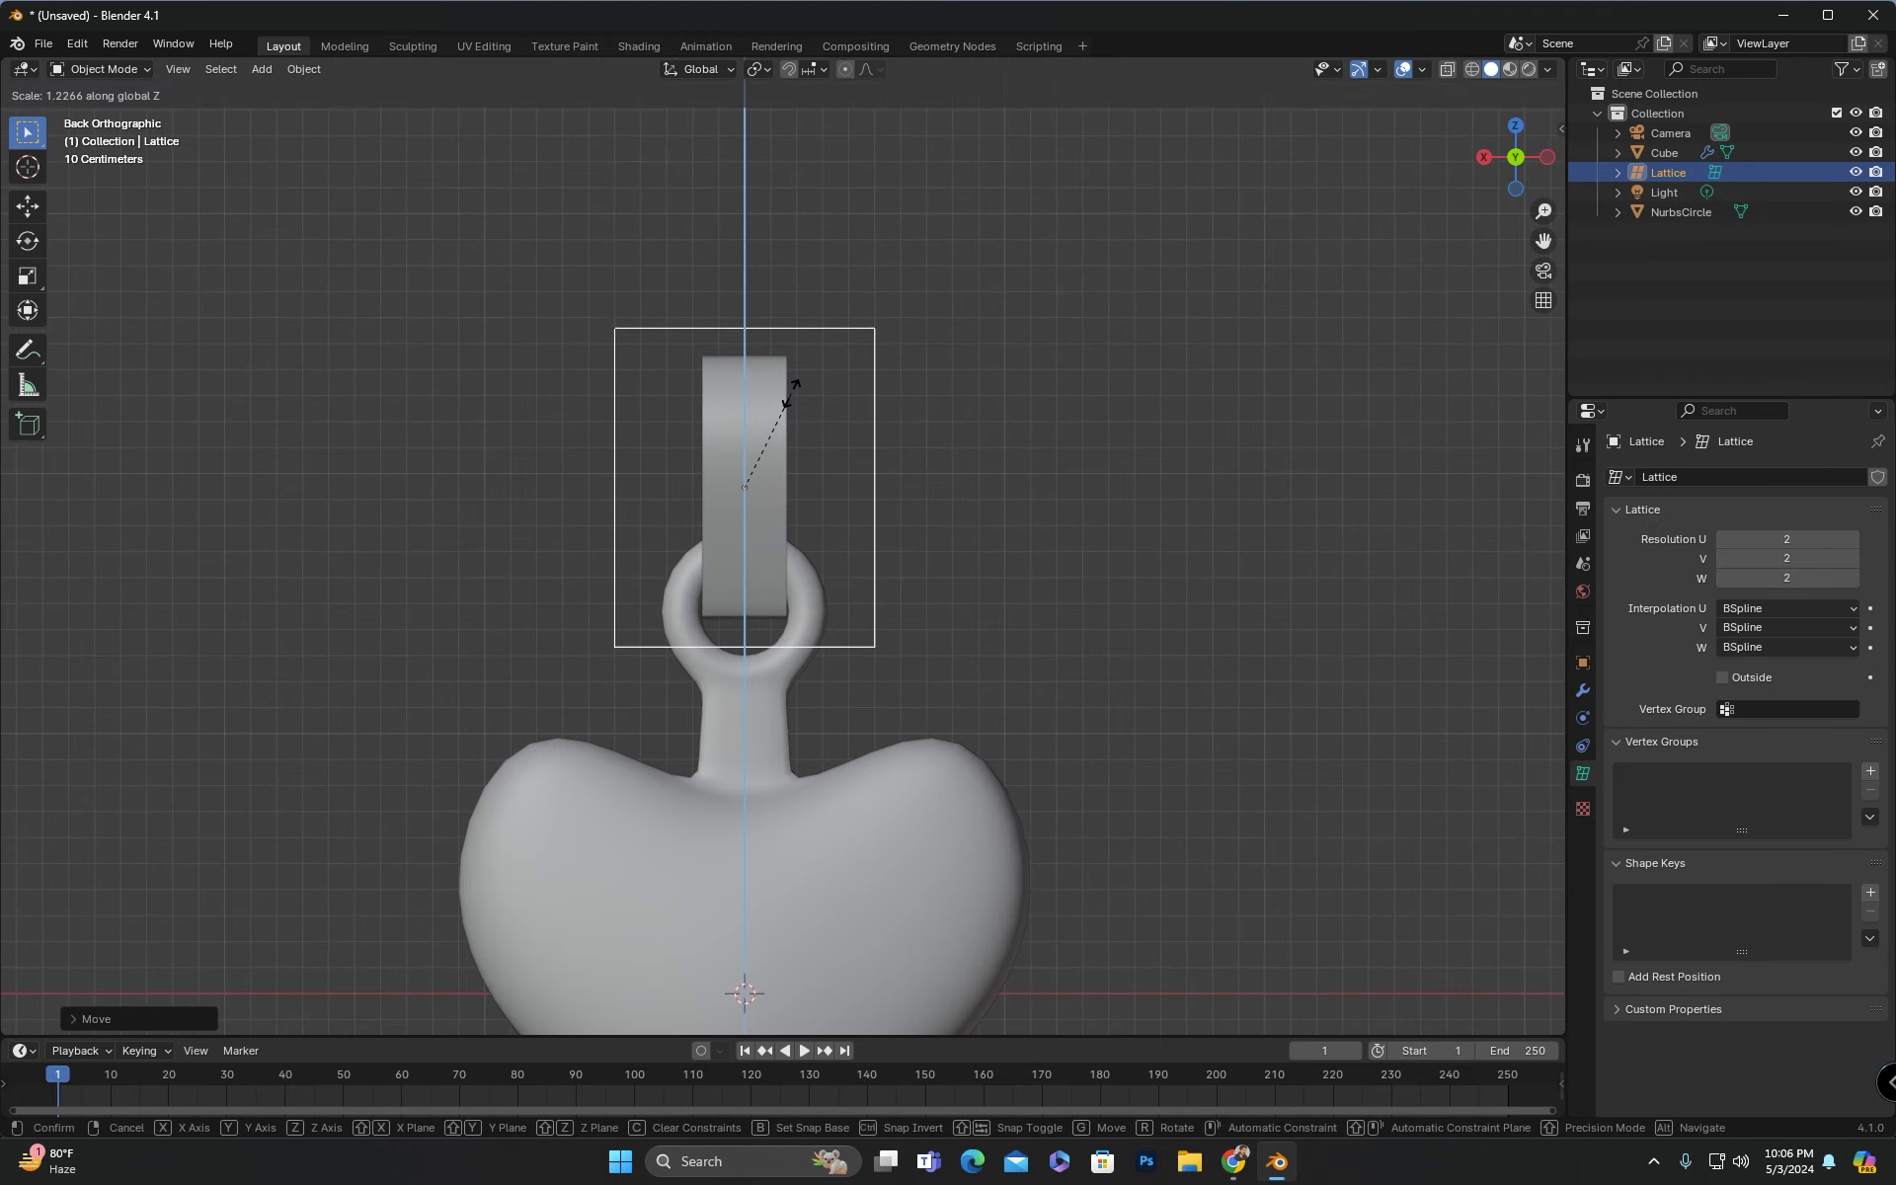
{"action": "left_click", "coordinate": [793, 400]}
{"action": "middle_click_drag", "start_coordinate": [792, 400], "coordinate": [764, 431]}
{"action": "key", "text": "s"}
{"action": "key", "text": "x"}
{"action": "left_click", "coordinate": [795, 494]}
{"action": "scroll", "coordinate": [780, 430], "scroll_direction": "up", "scroll_amount": 4}
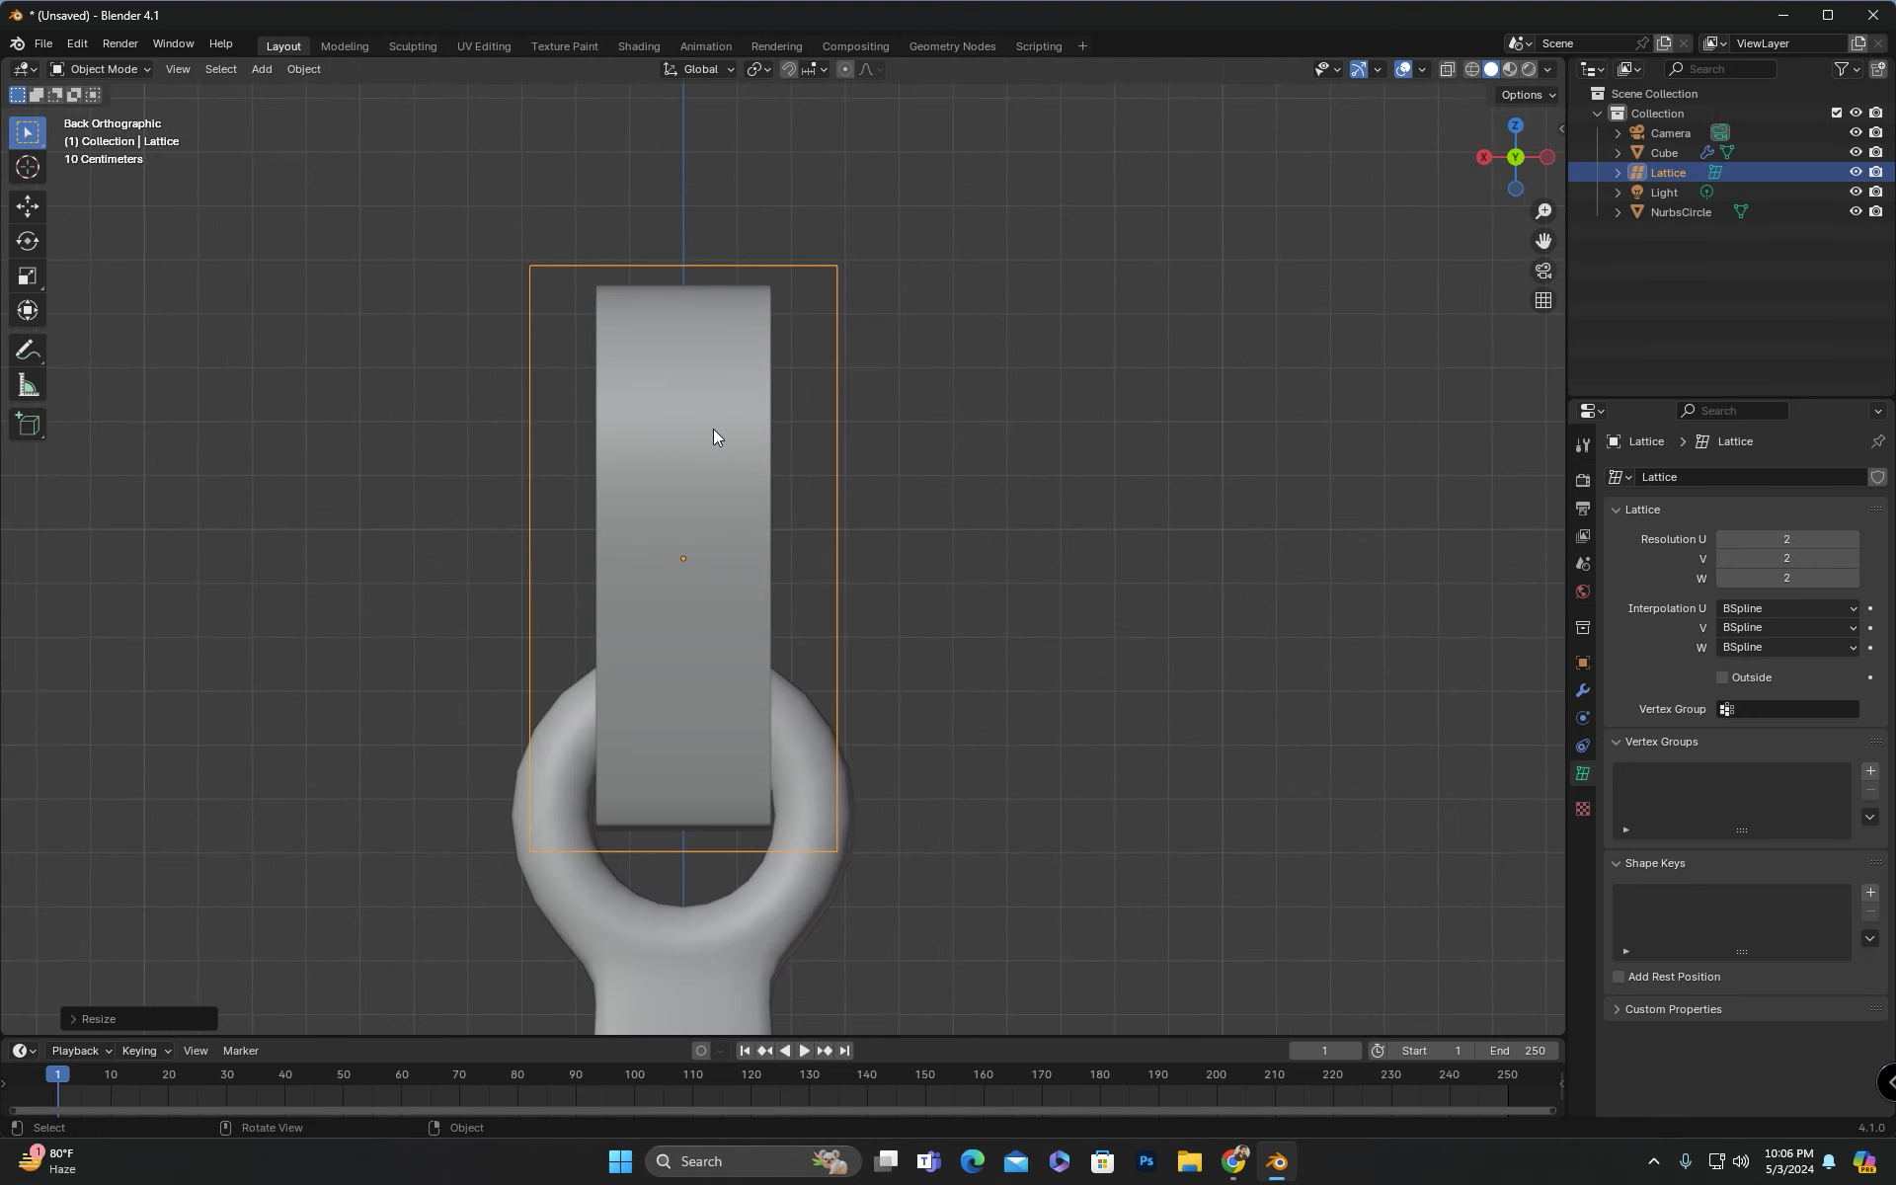
Step: Add a Lattice modifier to the strap with the Lattice object as its target
{"action": "left_click", "coordinate": [713, 431]}
{"action": "left_click", "coordinate": [1582, 690]}
{"action": "left_click", "coordinate": [1692, 476]}
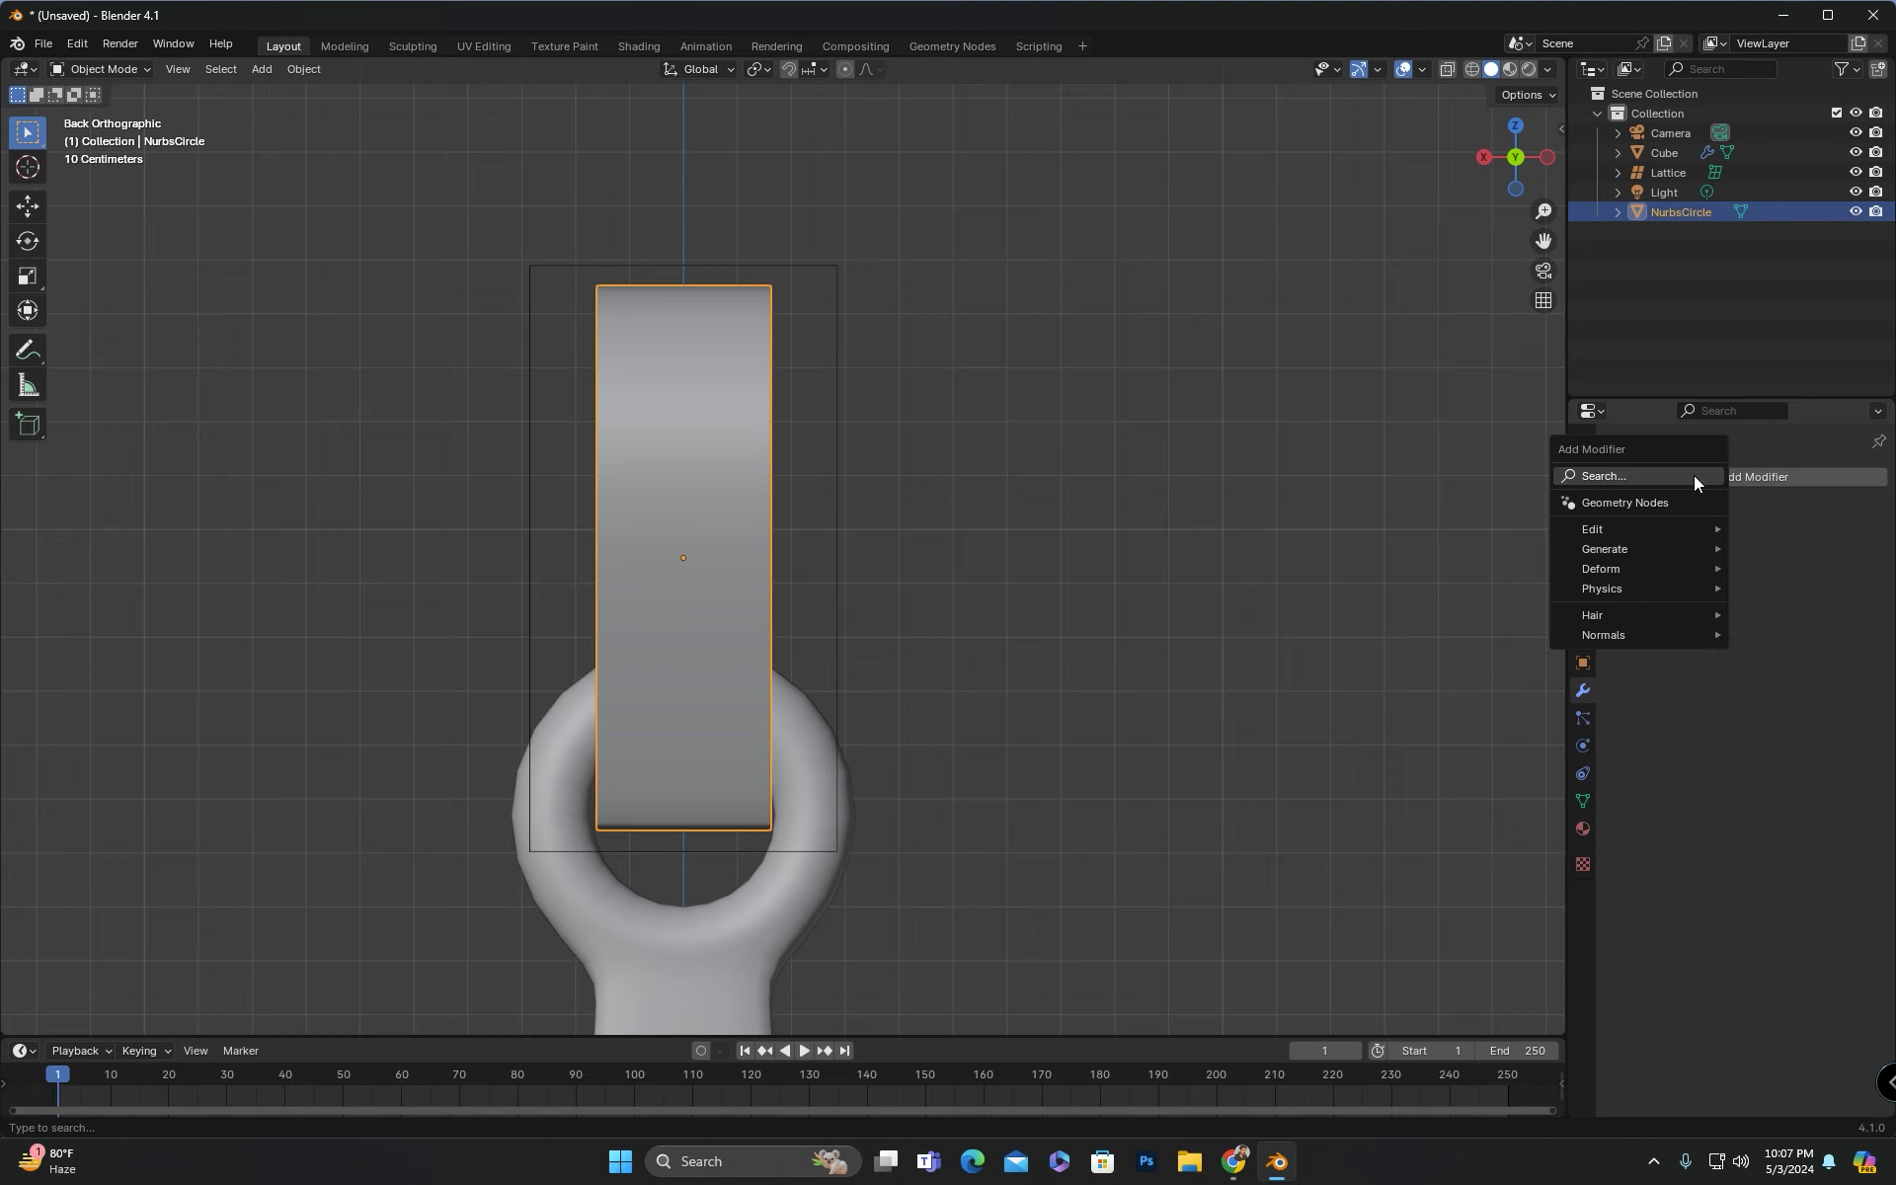
{"action": "type", "text": "la"}
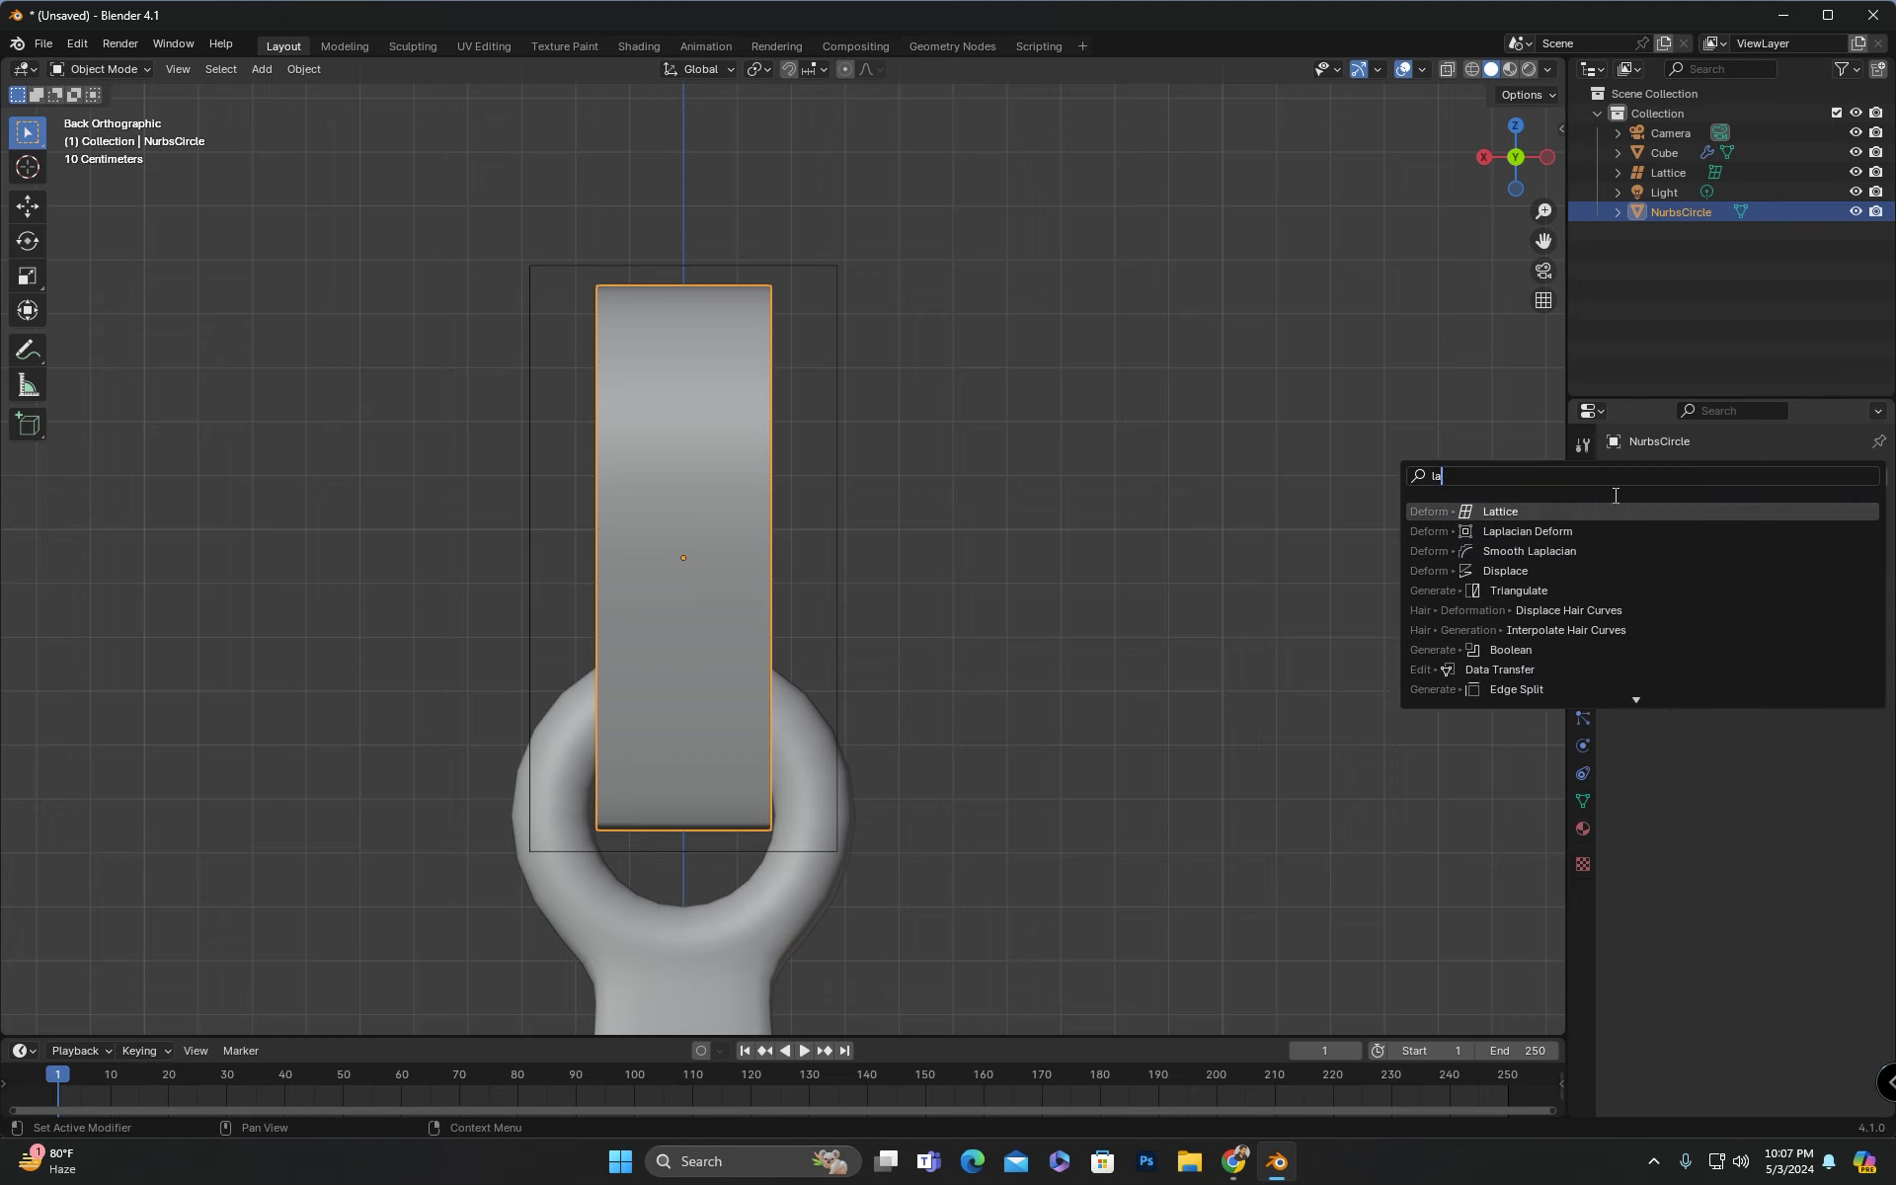
{"action": "left_click", "coordinate": [1516, 510]}
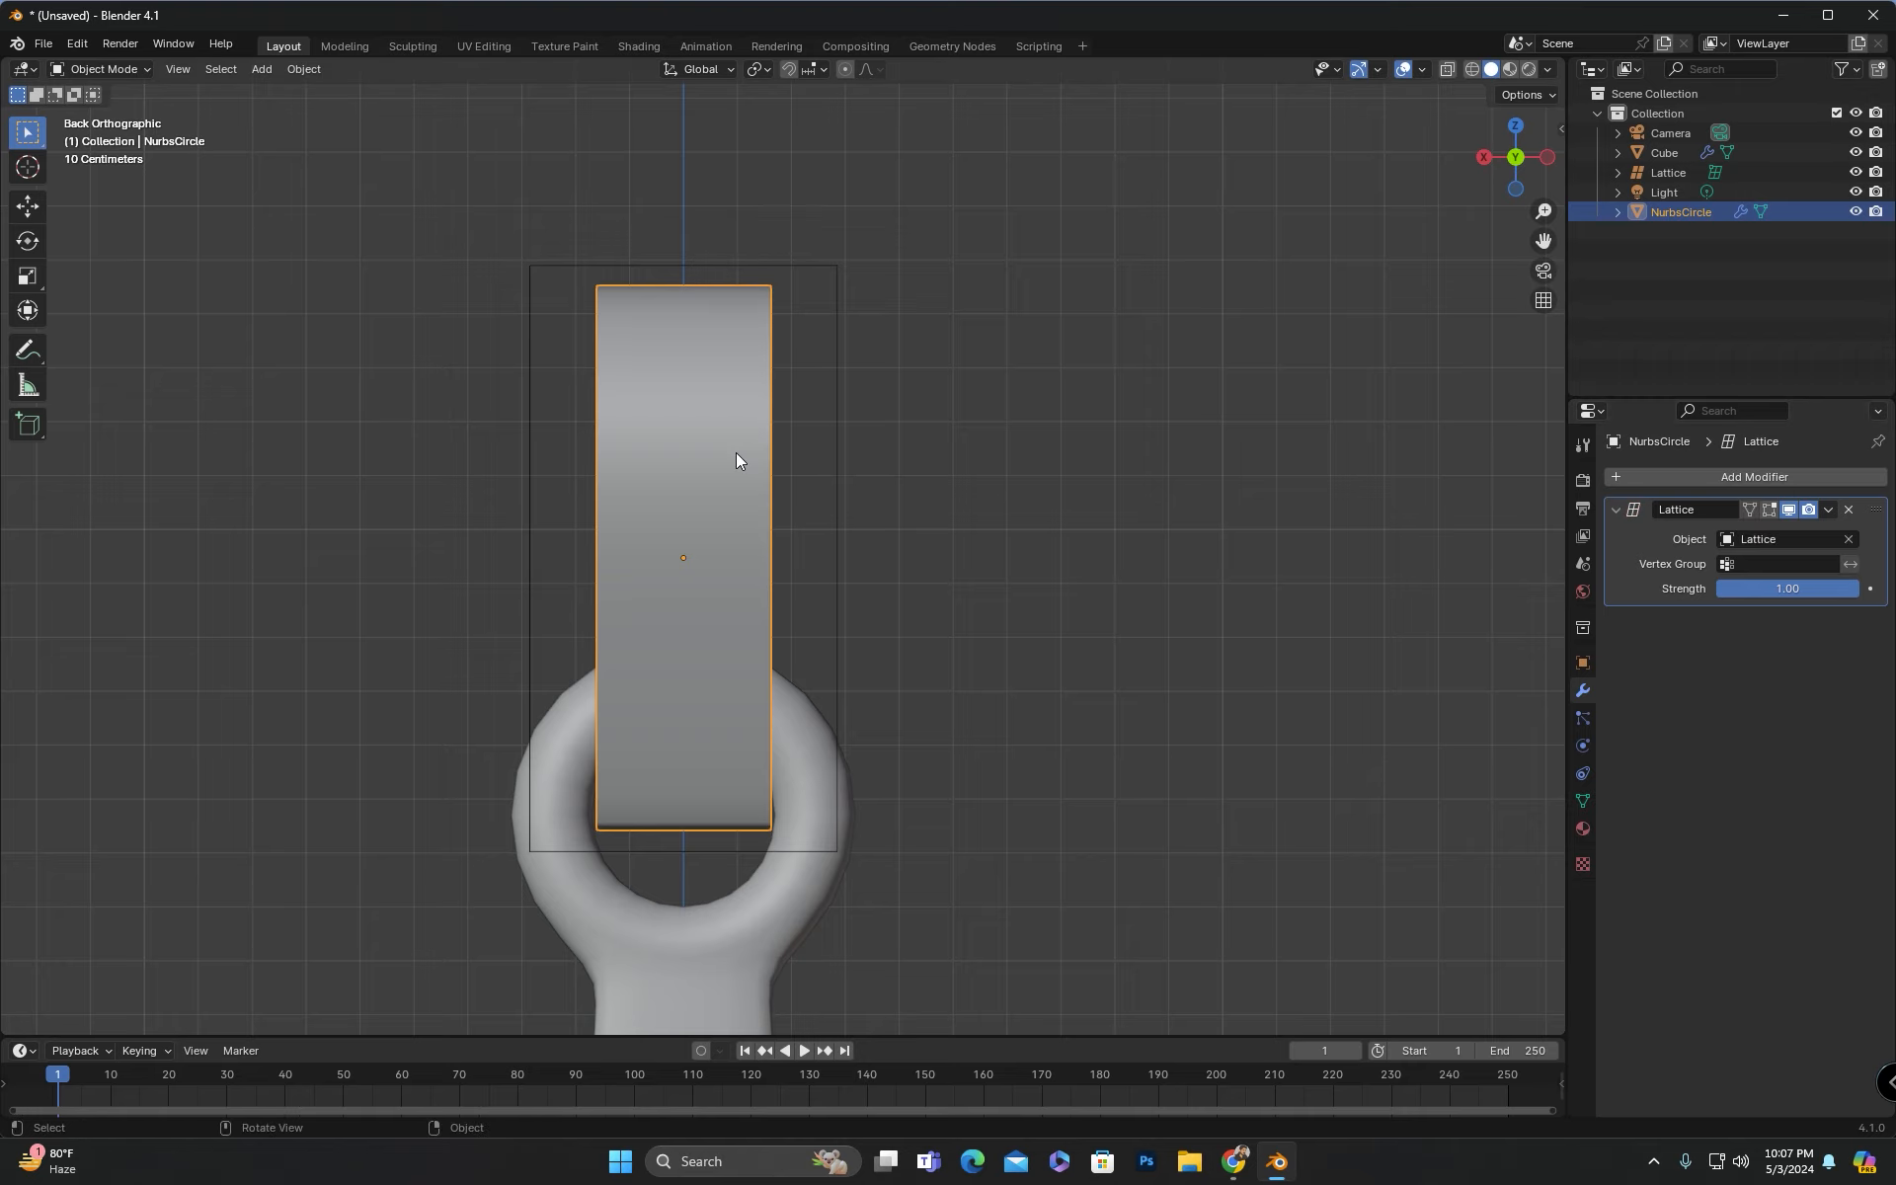
Step: Scale the lattice's bottom points together to taper the strap's lower end inside the ring
{"action": "left_click", "coordinate": [837, 289]}
{"action": "key", "text": "Tab"}
{"action": "left_click", "coordinate": [1447, 70]}
{"action": "scroll", "coordinate": [991, 382], "scroll_direction": "down", "scroll_amount": 3}
{"action": "middle_click_drag", "start_coordinate": [990, 383], "coordinate": [1002, 236], "text": "shift"}
{"action": "scroll", "coordinate": [639, 586], "scroll_direction": "up", "scroll_amount": 2}
{"action": "left_click_drag", "start_coordinate": [614, 533], "coordinate": [948, 617]}
{"action": "key", "text": "s"}
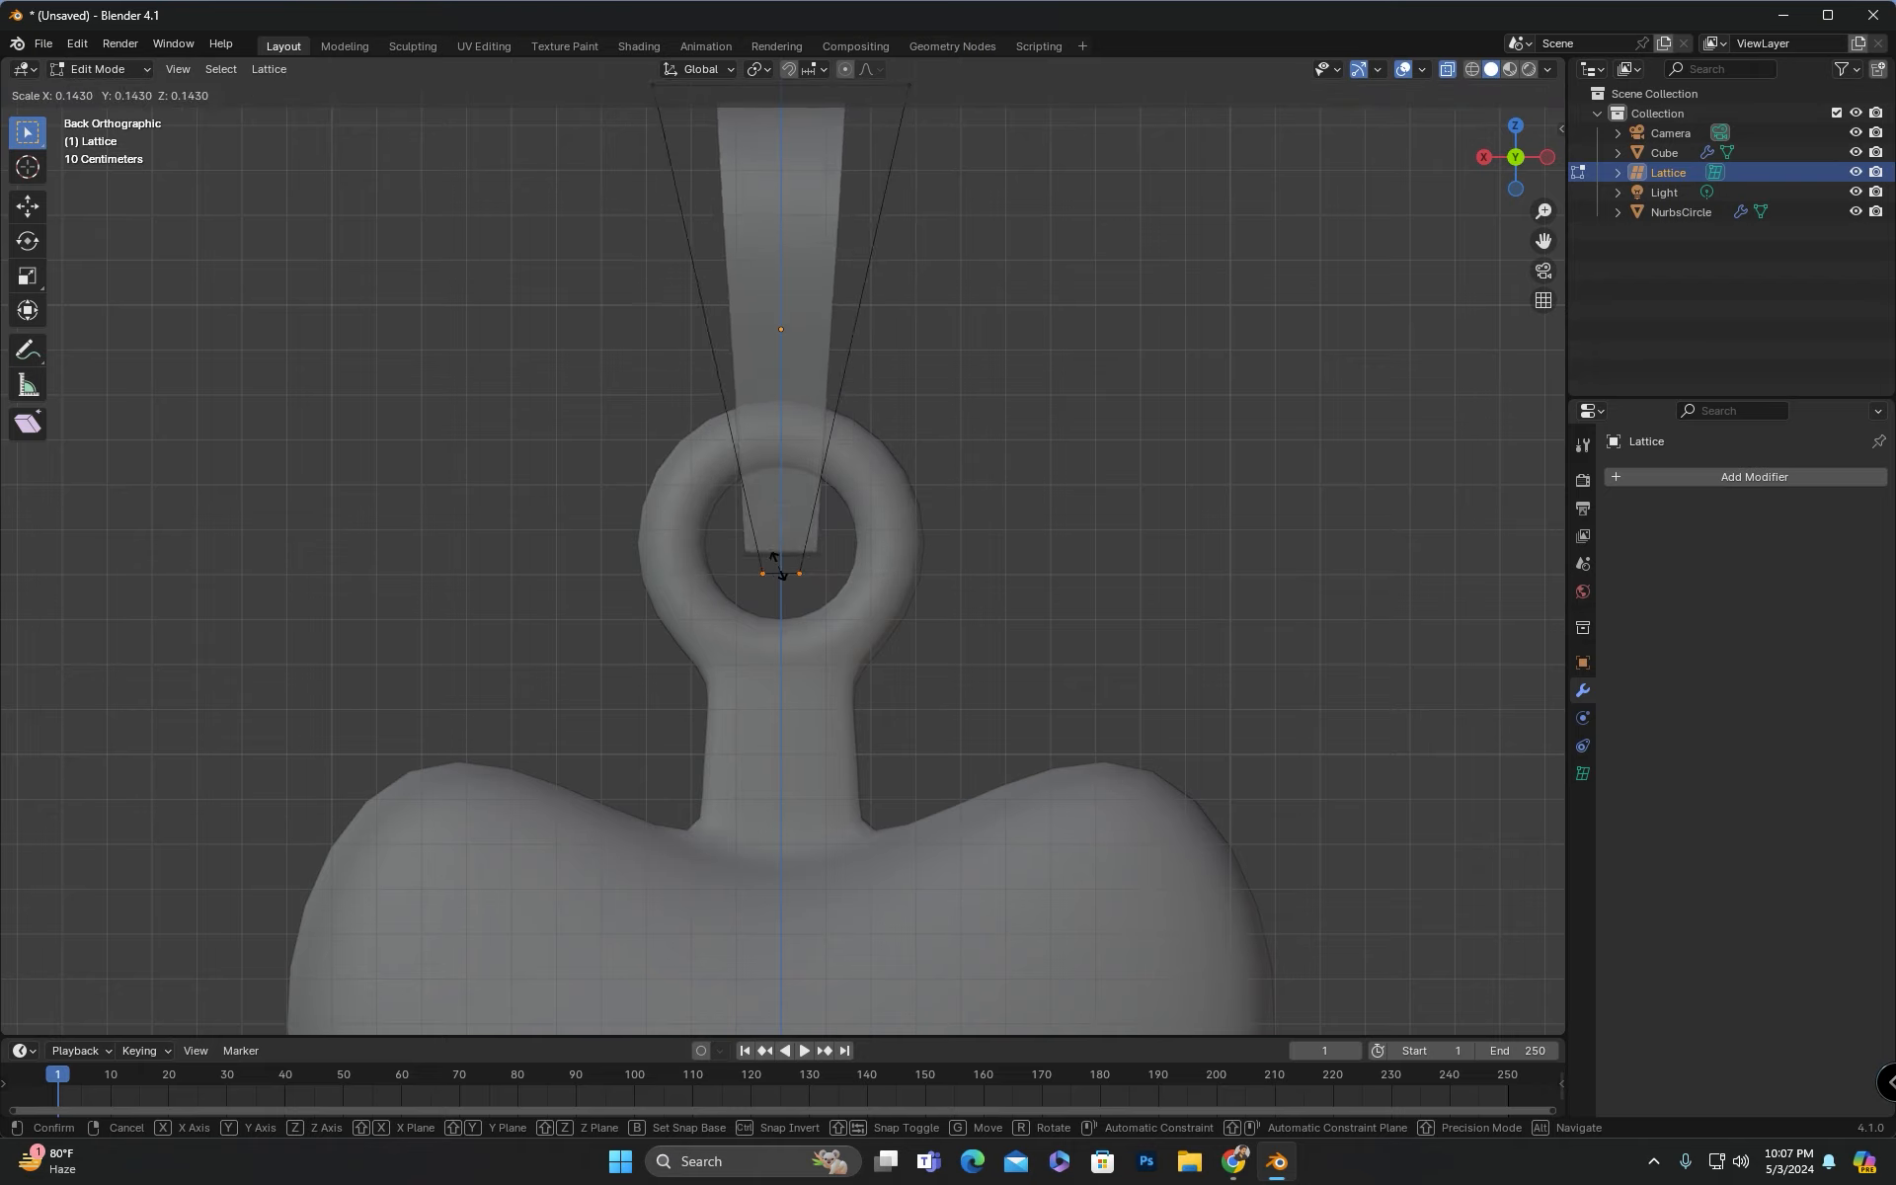
{"action": "left_click", "coordinate": [787, 570]}
Step: Scale the lattice's top points outward to widen the strap's upper end, and pinch the bottom points further
{"action": "middle_click_drag", "start_coordinate": [809, 471], "coordinate": [791, 690], "text": "shift"}
{"action": "left_click_drag", "start_coordinate": [953, 252], "coordinate": [618, 360]}
{"action": "key", "text": "s"}
{"action": "left_click", "coordinate": [555, 427]}
{"action": "left_click_drag", "start_coordinate": [839, 741], "coordinate": [688, 836]}
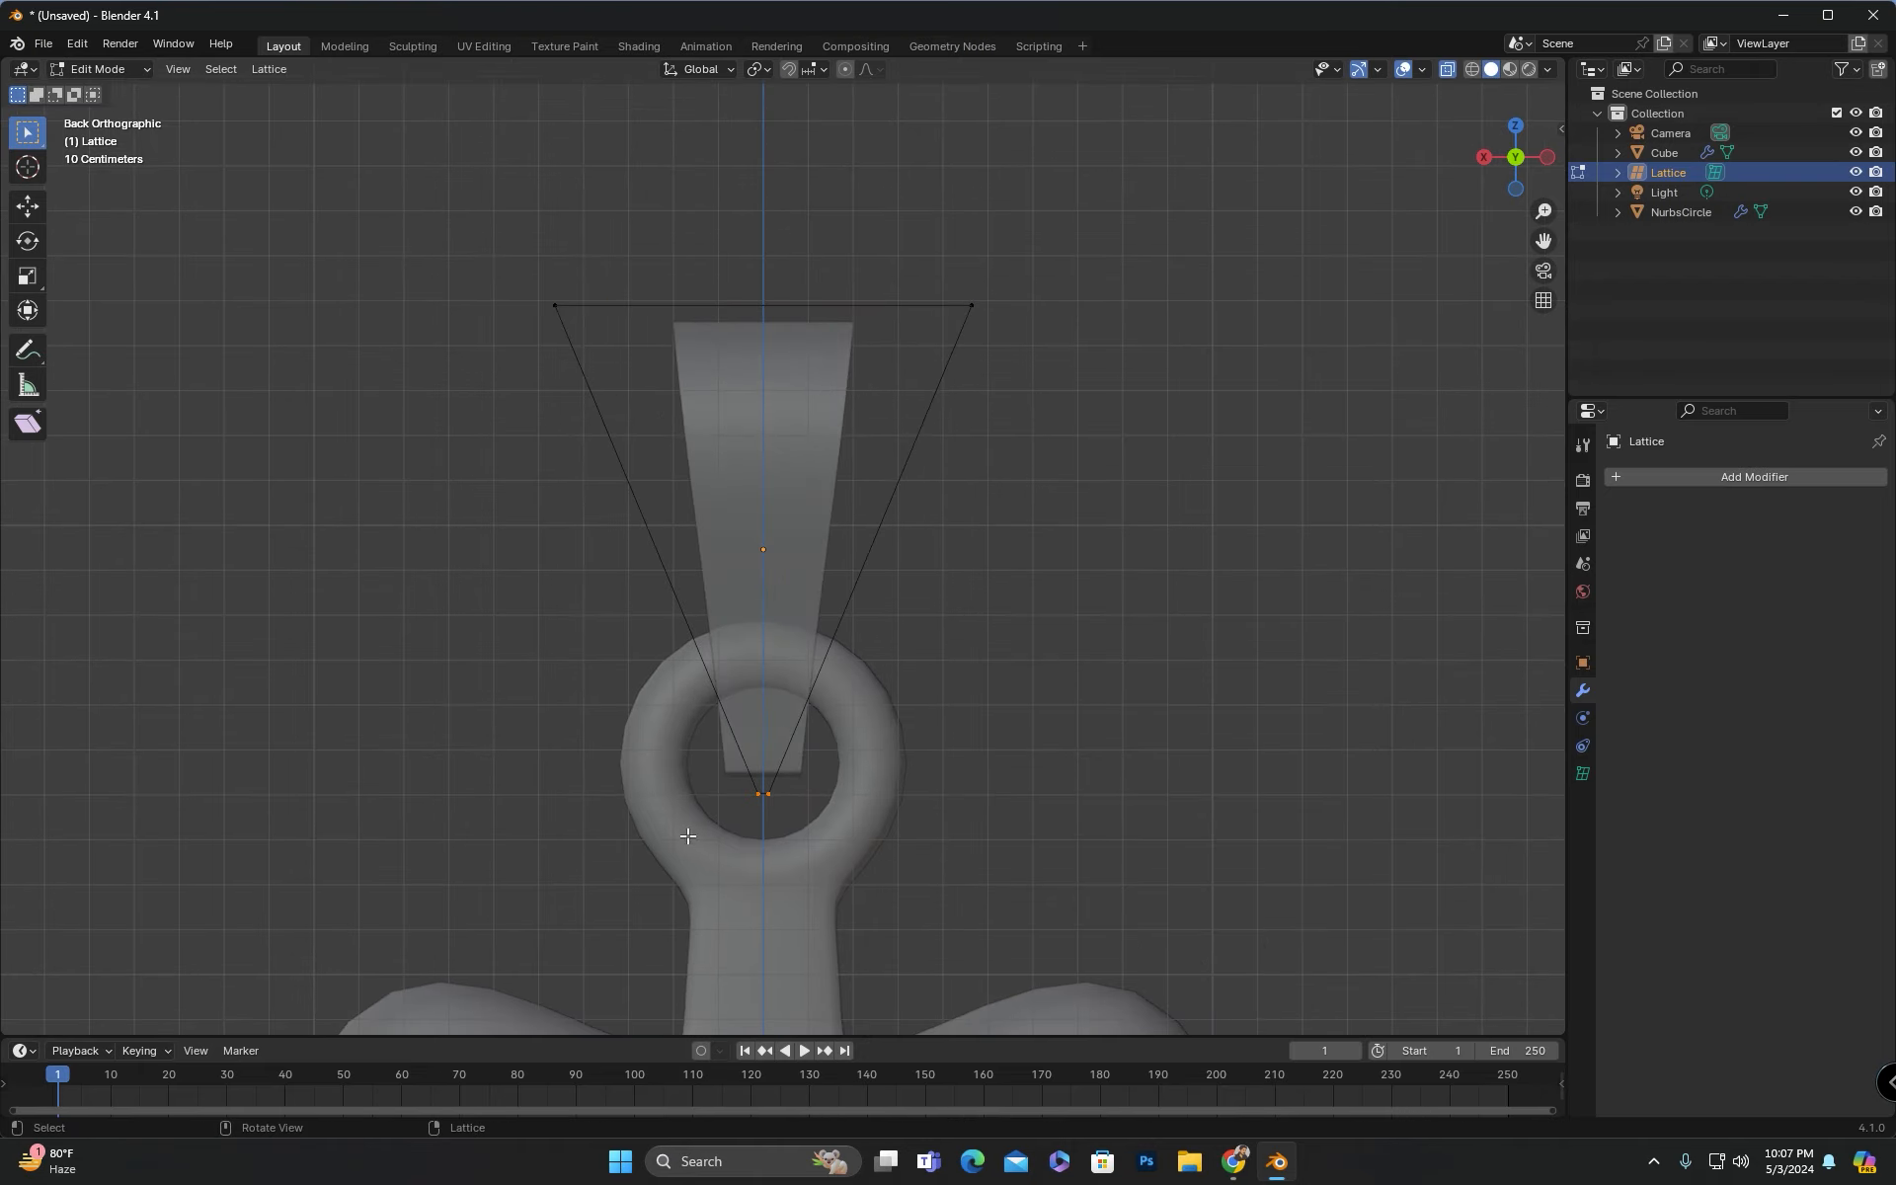
{"action": "left_click", "coordinate": [1447, 71]}
Step: Scale the lattice's bottom points outward along Y to spread the strap's lower end through the ring
{"action": "left_click", "coordinate": [813, 482]}
{"action": "middle_click_drag", "start_coordinate": [814, 482], "coordinate": [998, 523]}
{"action": "left_click", "coordinate": [1035, 426]}
{"action": "left_click", "coordinate": [897, 448]}
{"action": "left_click", "coordinate": [1055, 427]}
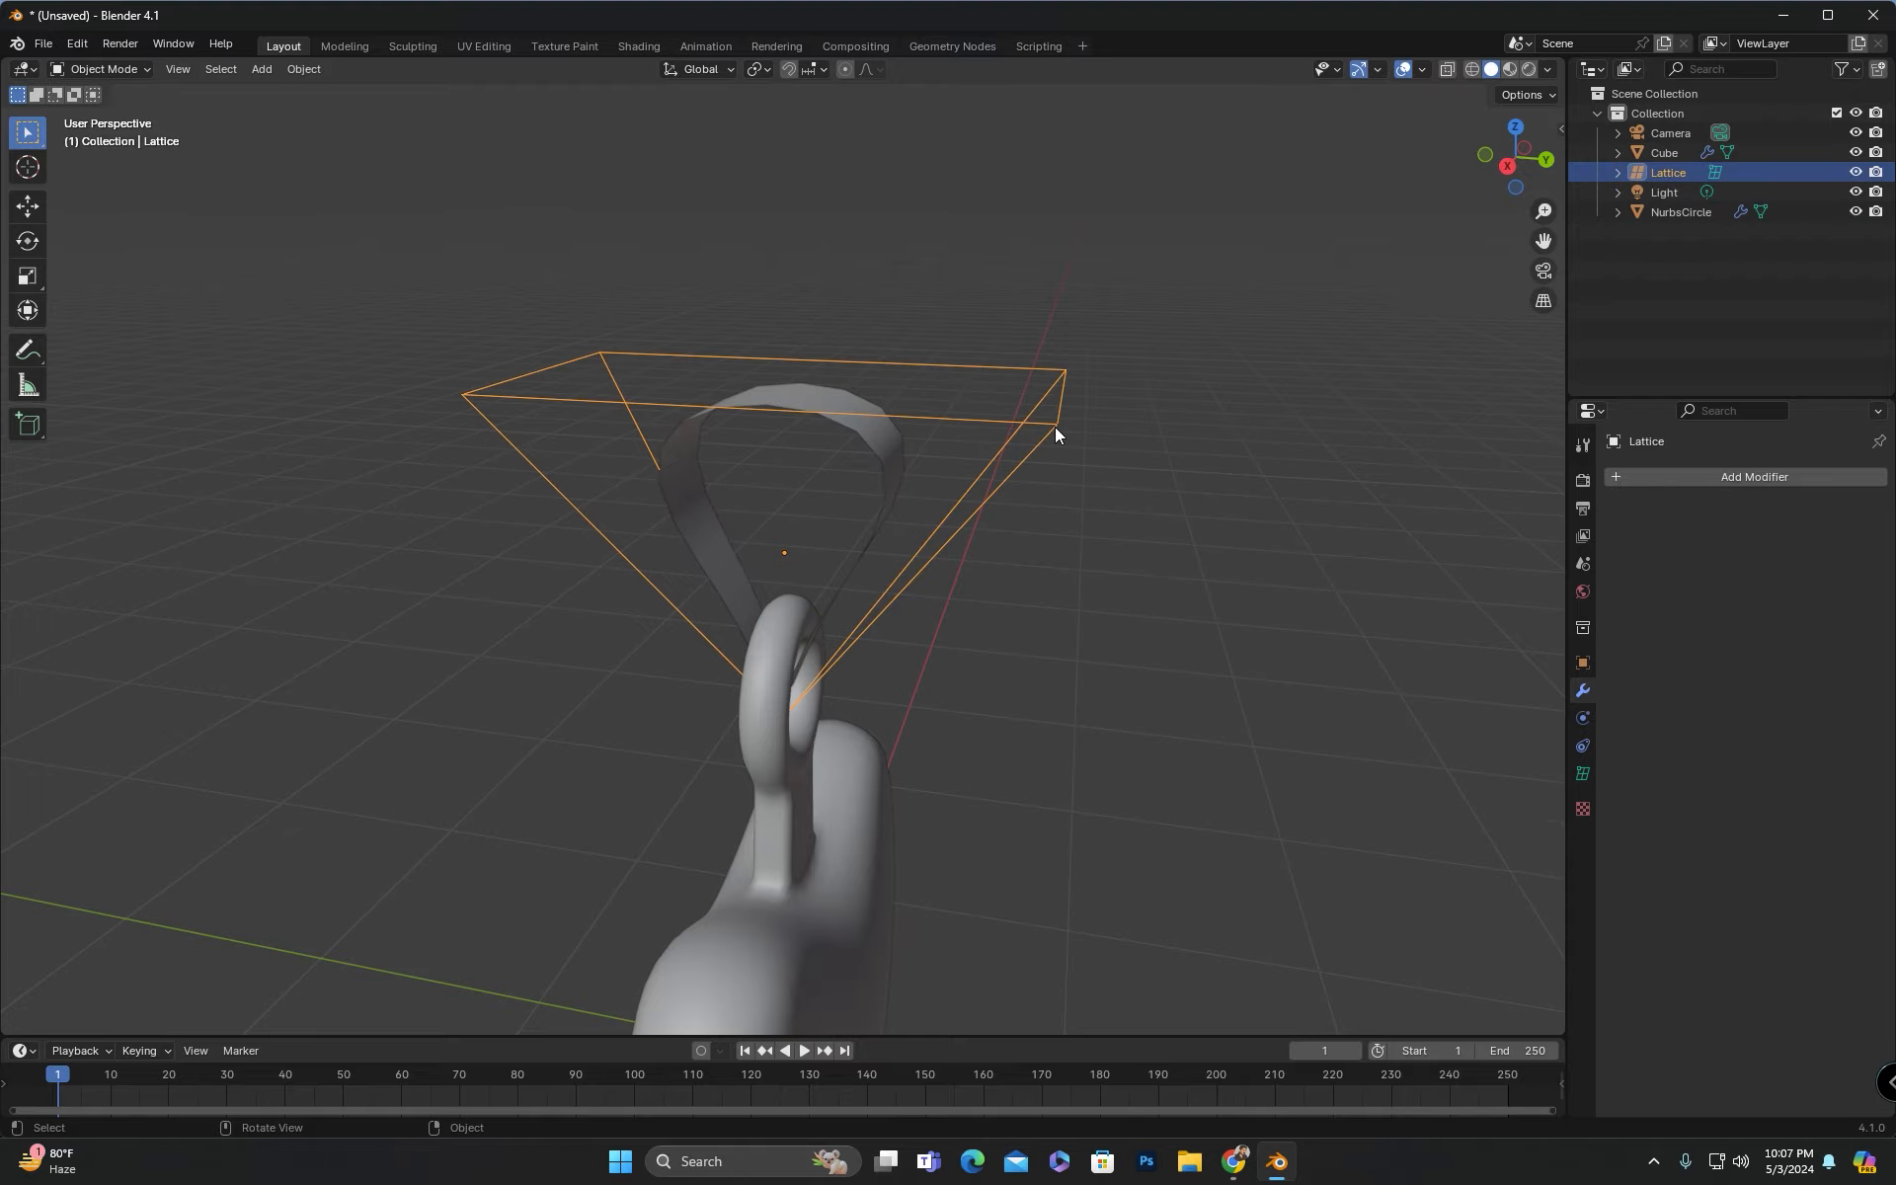
{"action": "left_click", "coordinate": [897, 448]}
{"action": "middle_click_drag", "start_coordinate": [897, 448], "coordinate": [793, 493], "text": "alt"}
{"action": "left_click", "coordinate": [890, 484]}
{"action": "key", "text": "Tab"}
{"action": "middle_click_drag", "start_coordinate": [793, 494], "coordinate": [839, 652], "text": "ctrl"}
{"action": "middle_click_drag", "start_coordinate": [840, 652], "coordinate": [735, 683], "text": "ctrl"}
{"action": "scroll", "coordinate": [734, 684], "scroll_direction": "up", "scroll_amount": 5}
{"action": "key", "text": "s"}
{"action": "key", "text": "y"}
{"action": "left_click", "coordinate": [377, 453]}
Step: Readjust the lattice points' spacing along Y to refine the strap loop's side profile
{"action": "scroll", "coordinate": [533, 563], "scroll_direction": "down", "scroll_amount": 4}
{"action": "middle_click_drag", "start_coordinate": [557, 583], "coordinate": [826, 635]}
{"action": "key", "text": "s"}
{"action": "key", "text": "y"}
{"action": "left_click", "coordinate": [903, 705]}
{"action": "middle_click_drag", "start_coordinate": [902, 705], "coordinate": [1016, 743]}
{"action": "key", "text": "s"}
{"action": "key", "text": "y"}
{"action": "left_click", "coordinate": [1111, 740]}
{"action": "scroll", "coordinate": [1111, 741], "scroll_direction": "down", "scroll_amount": 3}
{"action": "key", "text": "Tab"}
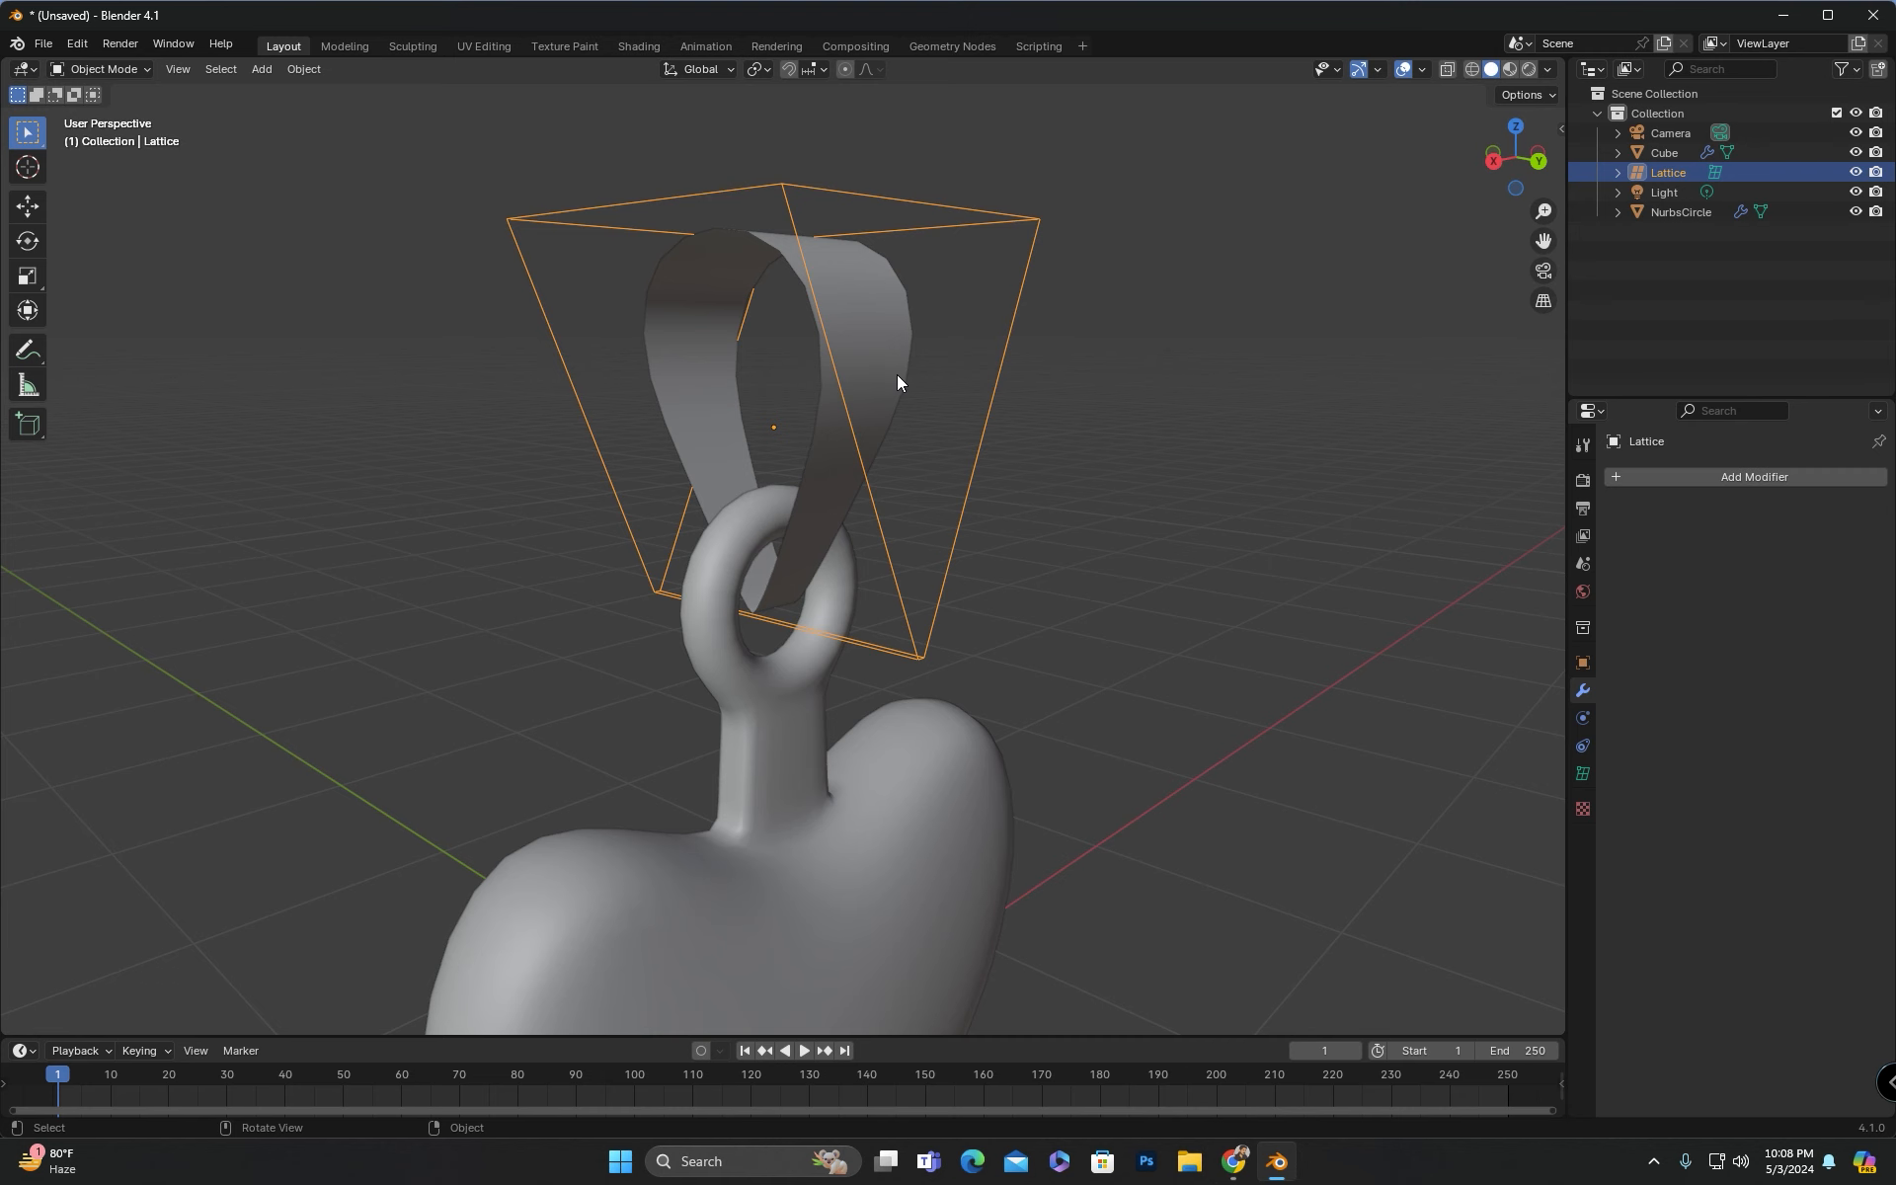
Step: Apply the strap's Lattice modifier and delete the lattice object
{"action": "left_click", "coordinate": [897, 376]}
{"action": "left_click", "coordinate": [1827, 517]}
{"action": "left_click", "coordinate": [1763, 529]}
{"action": "left_click", "coordinate": [1011, 326]}
{"action": "left_click", "coordinate": [1856, 171]}
{"action": "left_click", "coordinate": [881, 423]}
{"action": "key", "text": "ctrl+KP_1"}
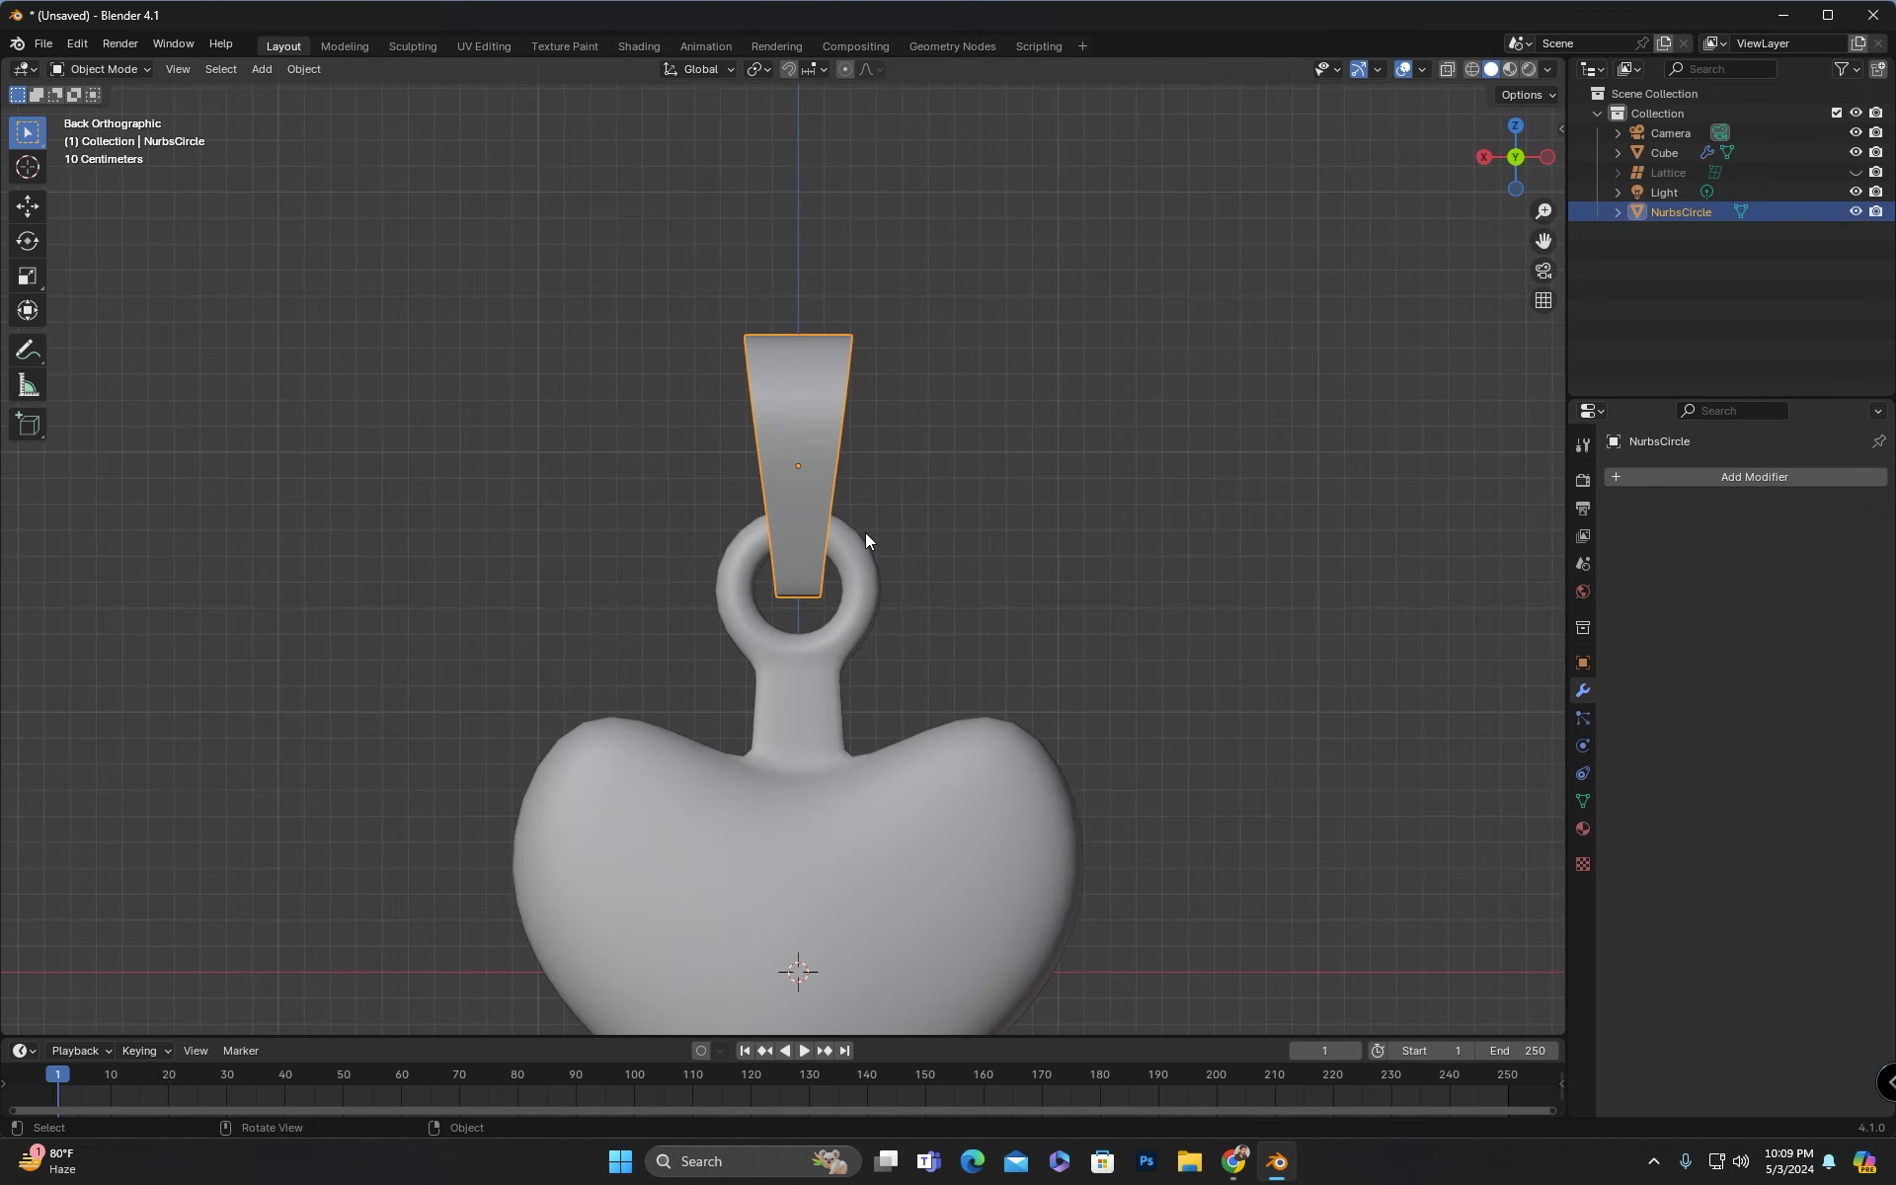
{"action": "left_click", "coordinate": [1765, 176]}
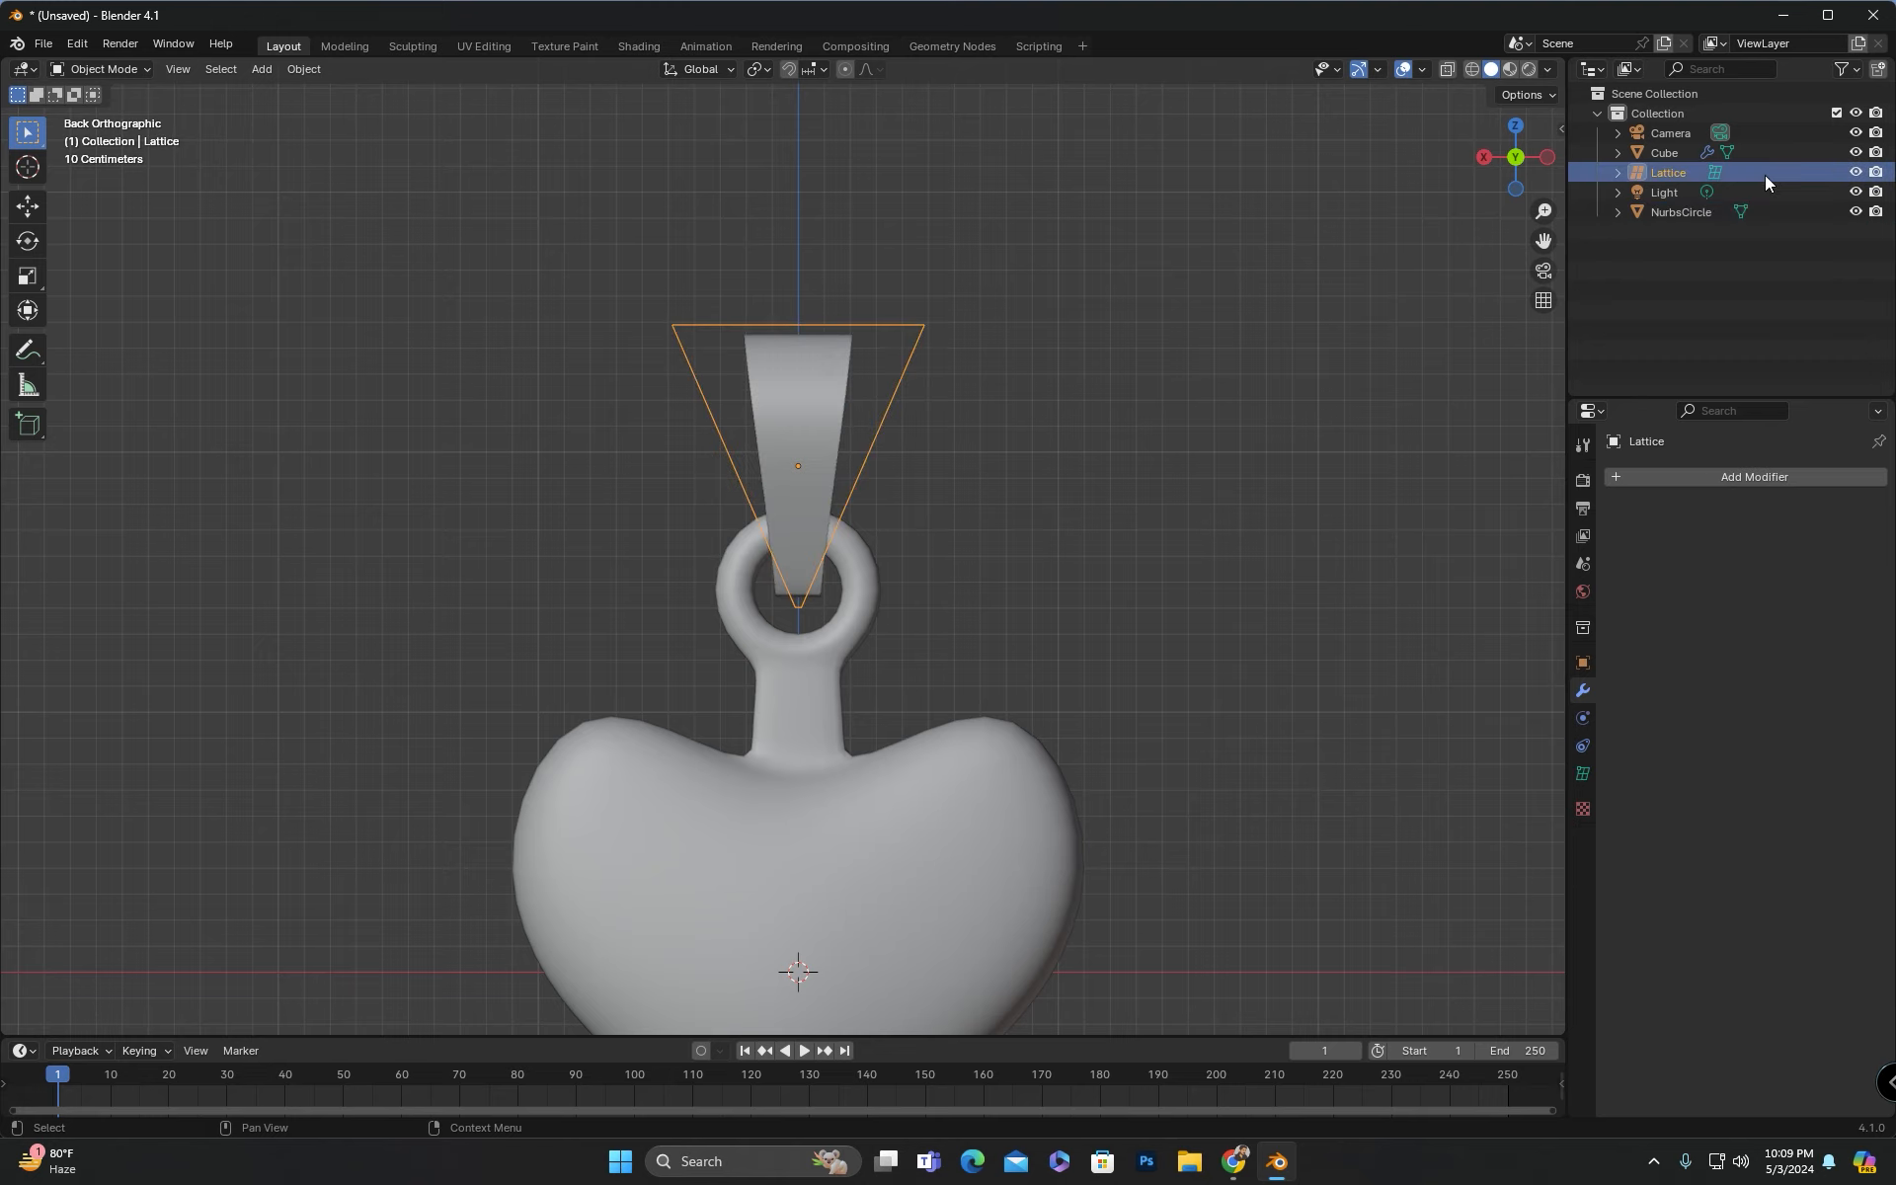
{"action": "key", "text": "Delete"}
Step: Add a Solidify modifier with 0.1 m thickness to the strap and shade it flat
{"action": "left_click", "coordinate": [822, 459]}
{"action": "middle_click_drag", "start_coordinate": [821, 458], "coordinate": [994, 503]}
{"action": "scroll", "coordinate": [994, 504], "scroll_direction": "up", "scroll_amount": 3}
{"action": "left_click", "coordinate": [1754, 476]}
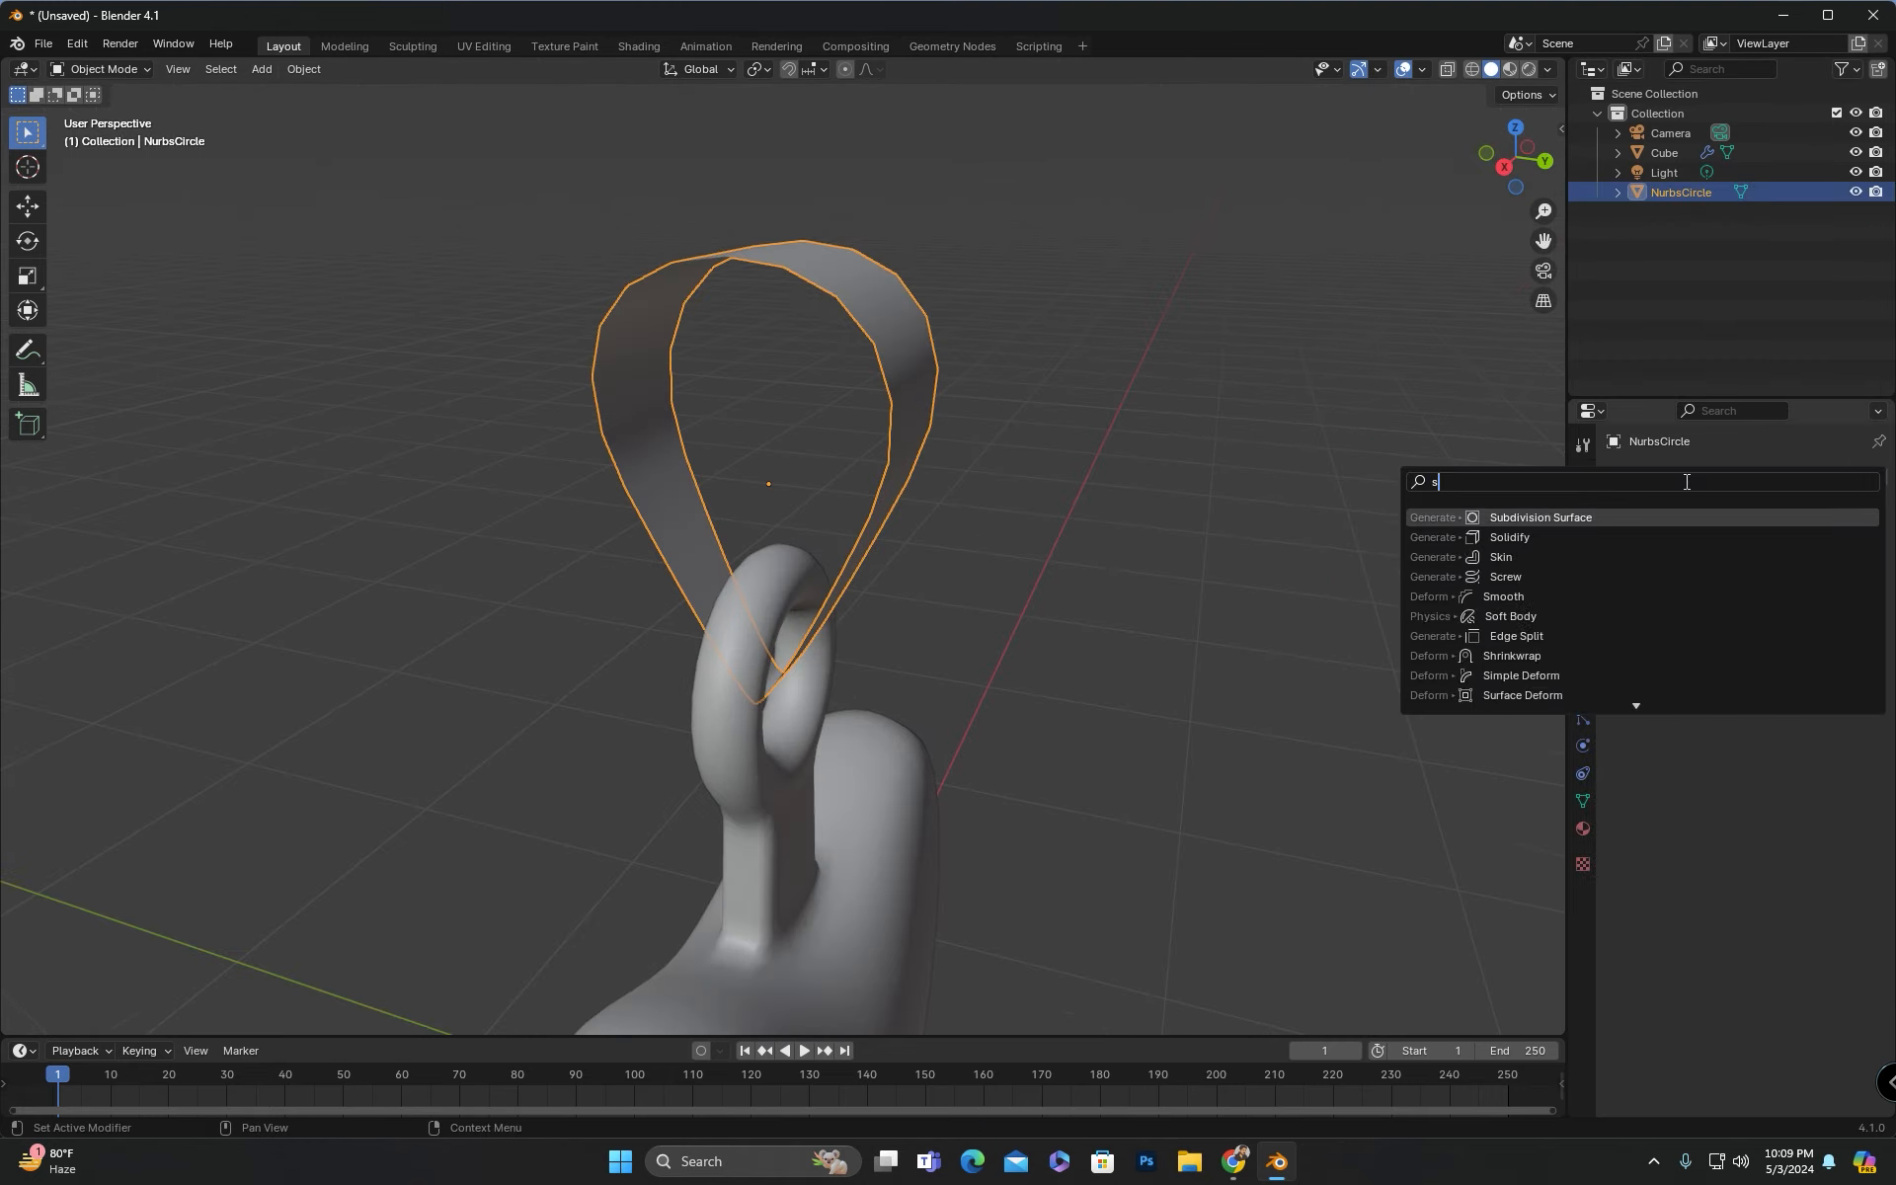
{"action": "left_click", "coordinate": [1495, 525]}
{"action": "right_click", "coordinate": [898, 256]}
{"action": "left_click", "coordinate": [888, 238]}
{"action": "middle_click_drag", "start_coordinate": [997, 424], "coordinate": [953, 400]}
{"action": "left_click_drag", "start_coordinate": [1789, 564], "coordinate": [1758, 564]}
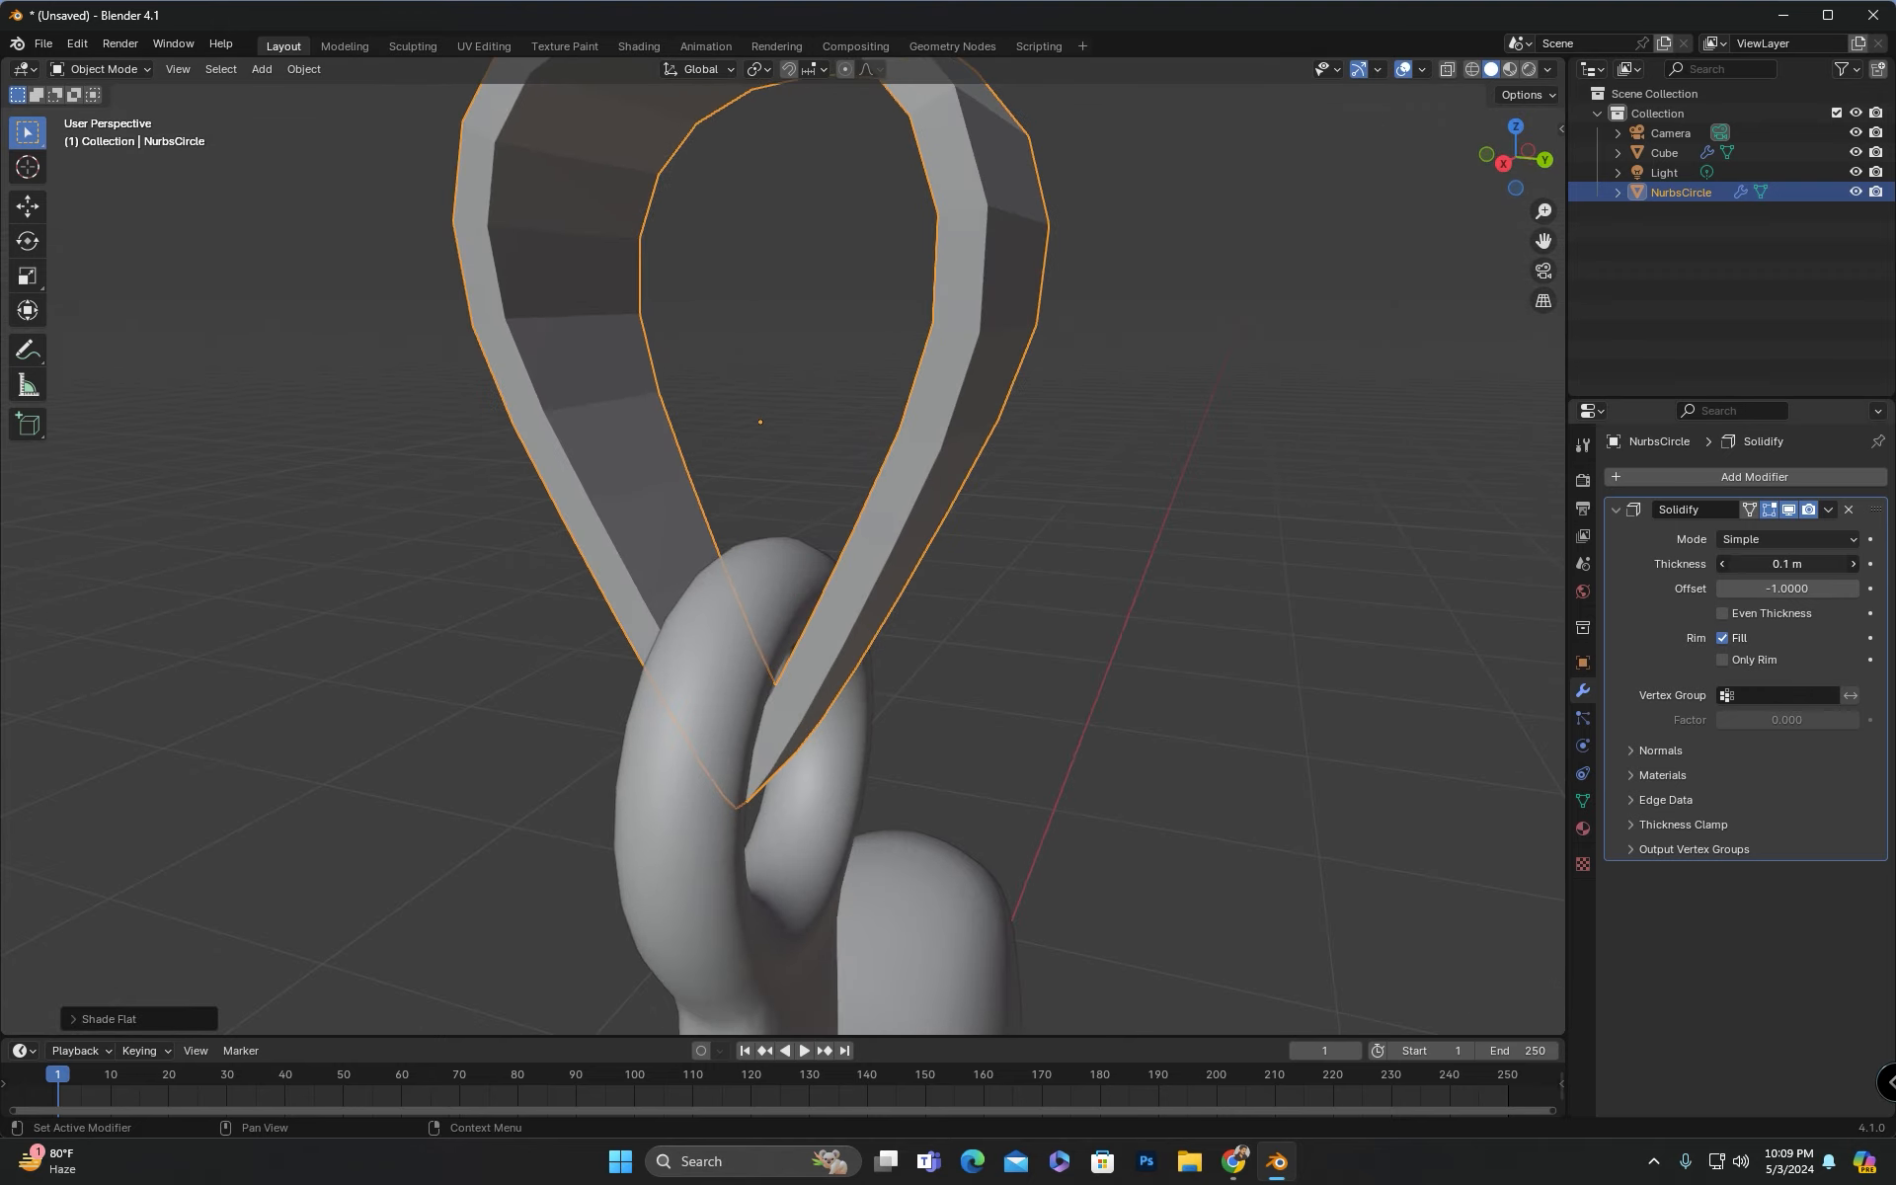
Step: Reduce the strap's Solidify thickness and apply the modifier
{"action": "middle_click_drag", "start_coordinate": [938, 553], "coordinate": [1022, 558]}
{"action": "scroll", "coordinate": [1022, 558], "scroll_direction": "down", "scroll_amount": 1}
{"action": "left_click_drag", "start_coordinate": [1795, 564], "coordinate": [1778, 564]}
{"action": "scroll", "coordinate": [1017, 513], "scroll_direction": "down", "scroll_amount": 2}
{"action": "middle_click_drag", "start_coordinate": [1017, 514], "coordinate": [912, 408]}
{"action": "left_click", "coordinate": [1828, 509]}
{"action": "left_click", "coordinate": [1751, 535]}
Step: Examine the thickened strap's edges in edge select mode, from its rim down to the end inside the ring
{"action": "key", "text": "Tab"}
{"action": "left_click", "coordinate": [188, 73]}
{"action": "middle_click_drag", "start_coordinate": [747, 341], "coordinate": [735, 427]}
{"action": "scroll", "coordinate": [790, 376], "scroll_direction": "up", "scroll_amount": 2}
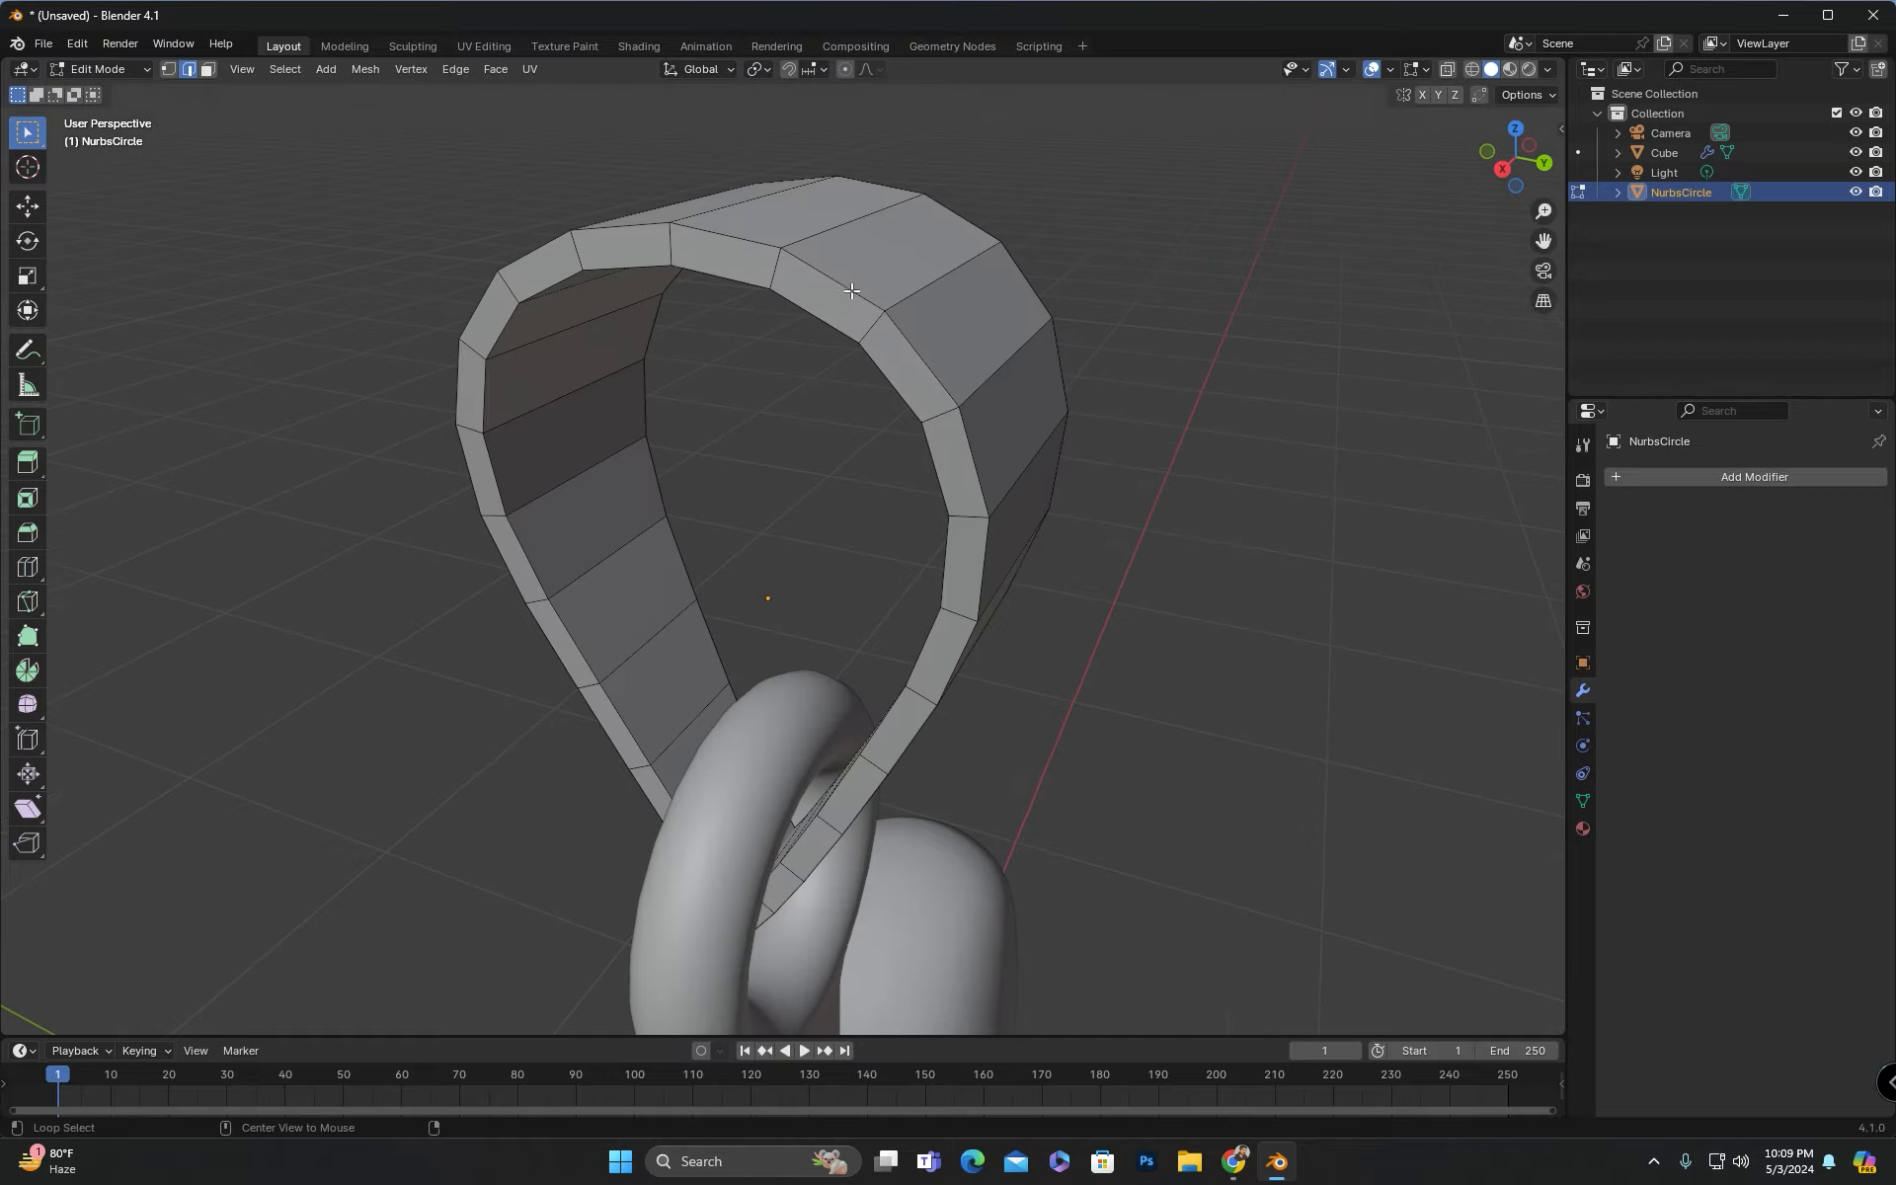
{"action": "middle_click_drag", "start_coordinate": [831, 335], "coordinate": [615, 337]}
{"action": "middle_click_drag", "start_coordinate": [881, 696], "coordinate": [585, 802]}
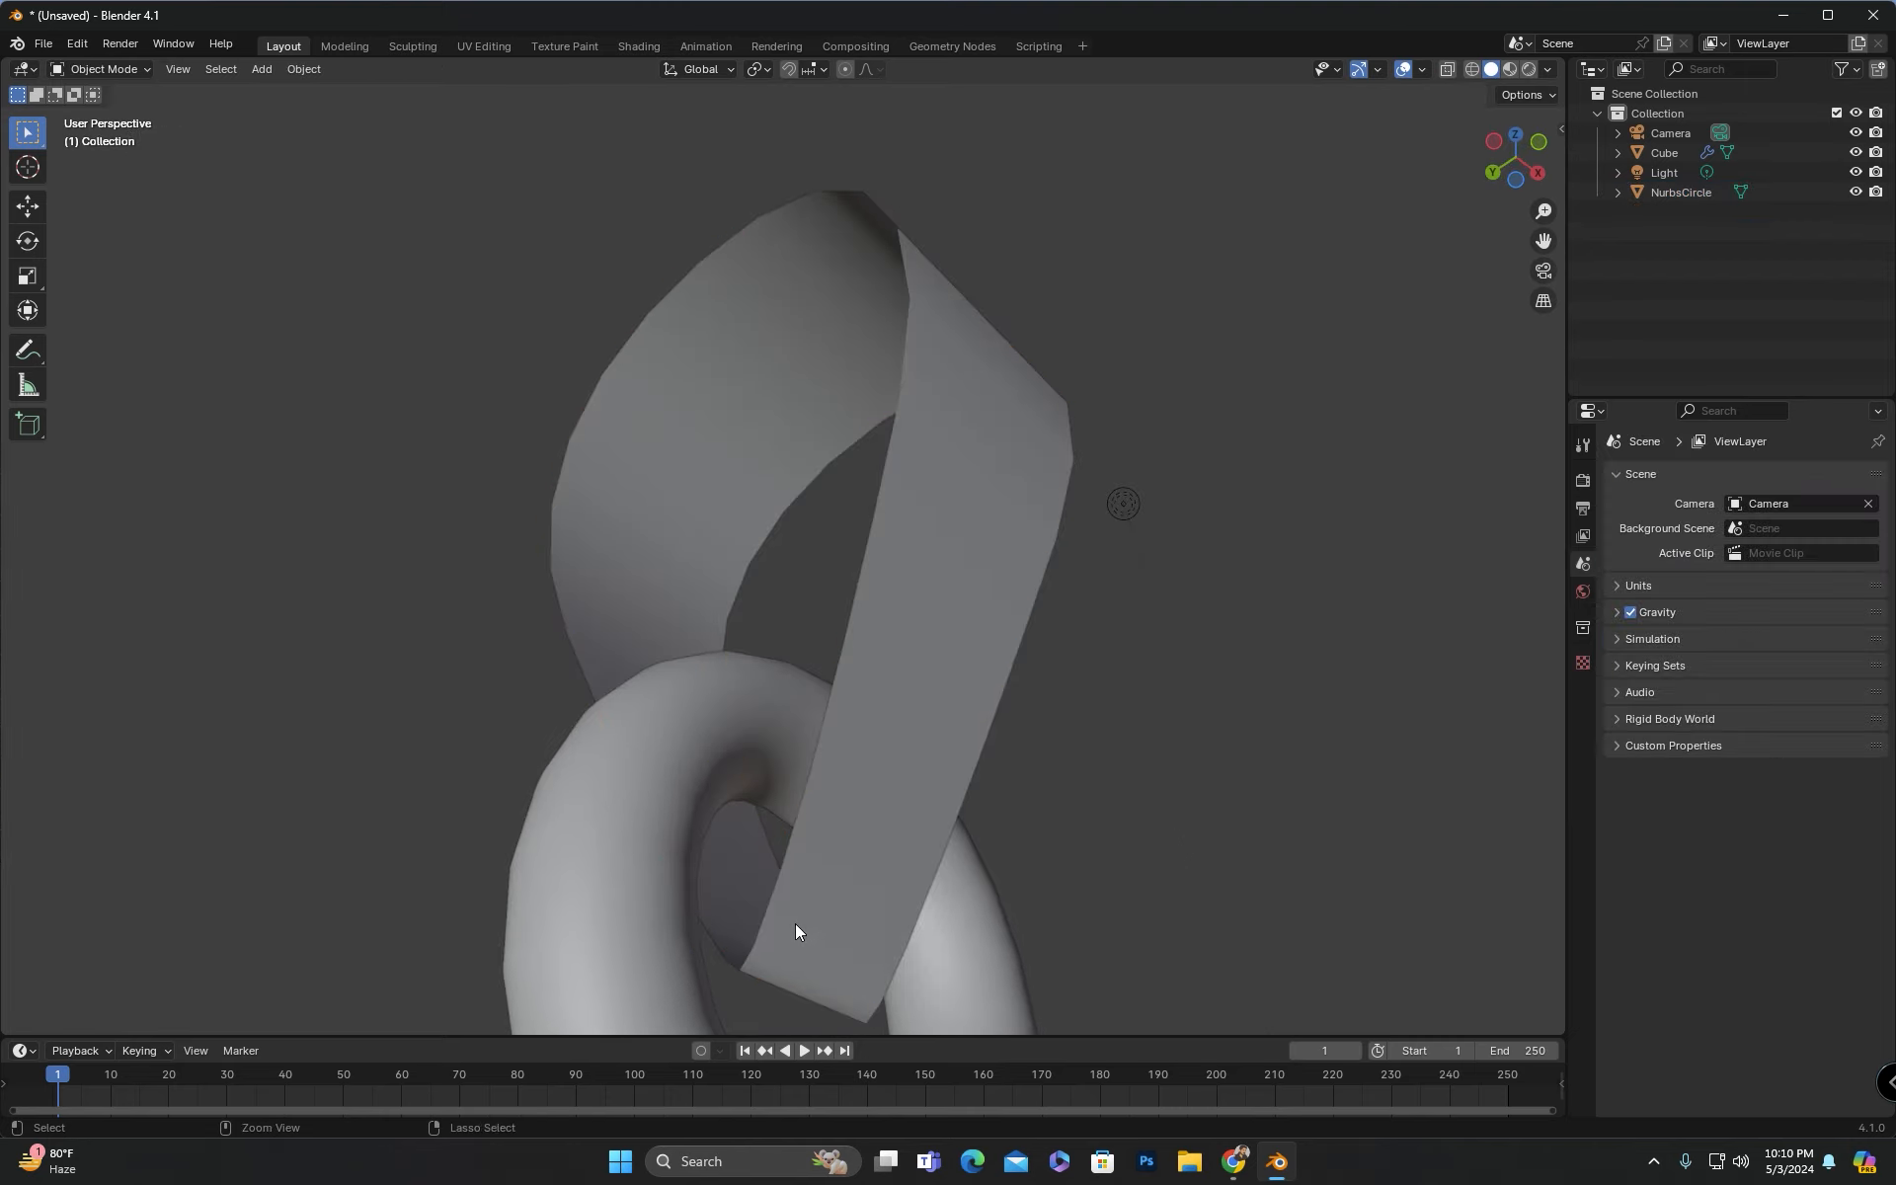
Step: Try merging the strap's lower-end vertices by distance, starting from 0.42 m, and undo the attempt
{"action": "left_click", "coordinate": [796, 922]}
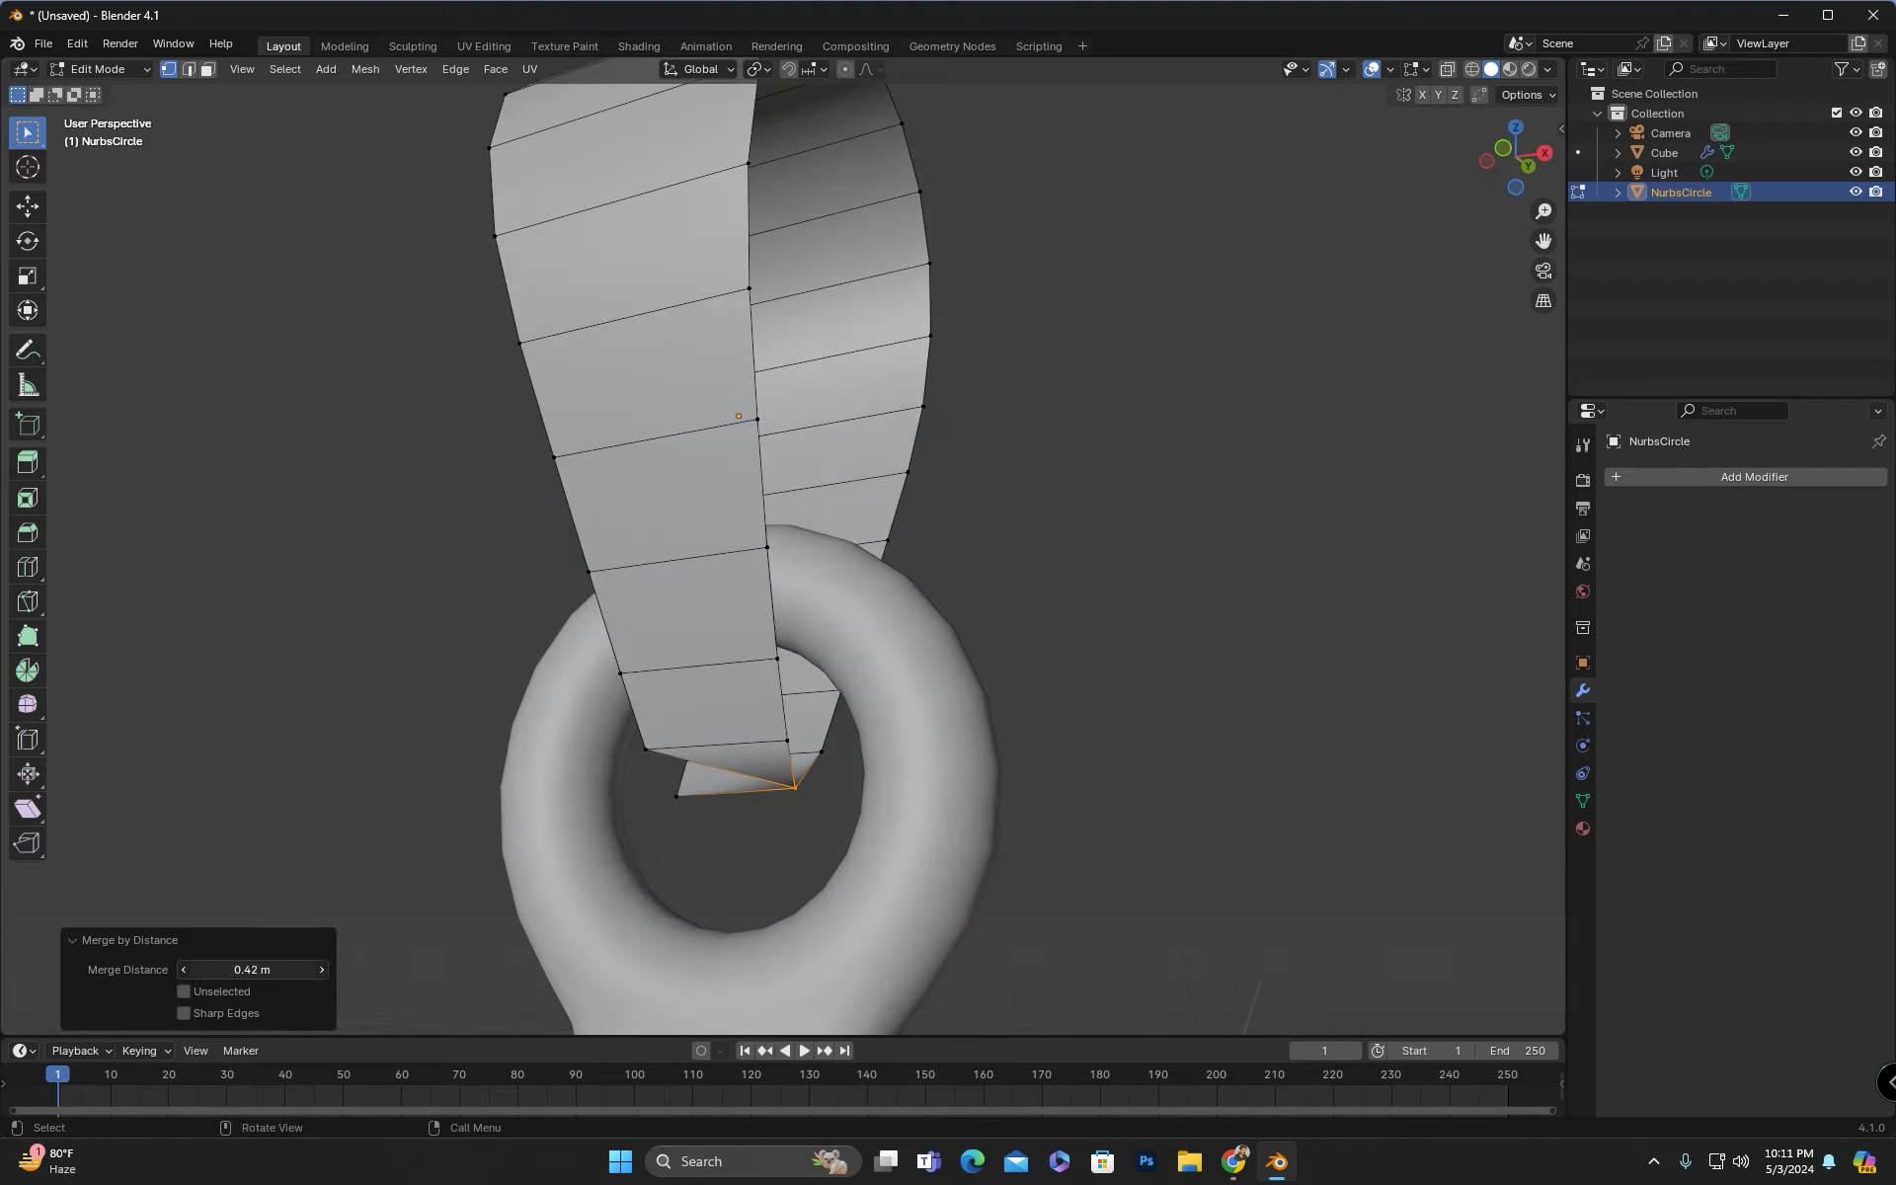
{"action": "left_click_drag", "start_coordinate": [252, 970], "coordinate": [235, 970]}
{"action": "middle_click_drag", "start_coordinate": [822, 855], "coordinate": [573, 771]}
{"action": "key", "text": "ctrl+z"}
Step: Merge the vertices where the strap's two lower ends meet inside the ring, and turn off X-ray display
{"action": "middle_click_drag", "start_coordinate": [1106, 632], "coordinate": [1014, 867]}
{"action": "key", "text": "m"}
{"action": "left_click", "coordinate": [719, 859]}
{"action": "key", "text": "Tab"}
{"action": "left_click", "coordinate": [1448, 70]}
{"action": "middle_click_drag", "start_coordinate": [1047, 632], "coordinate": [962, 733]}
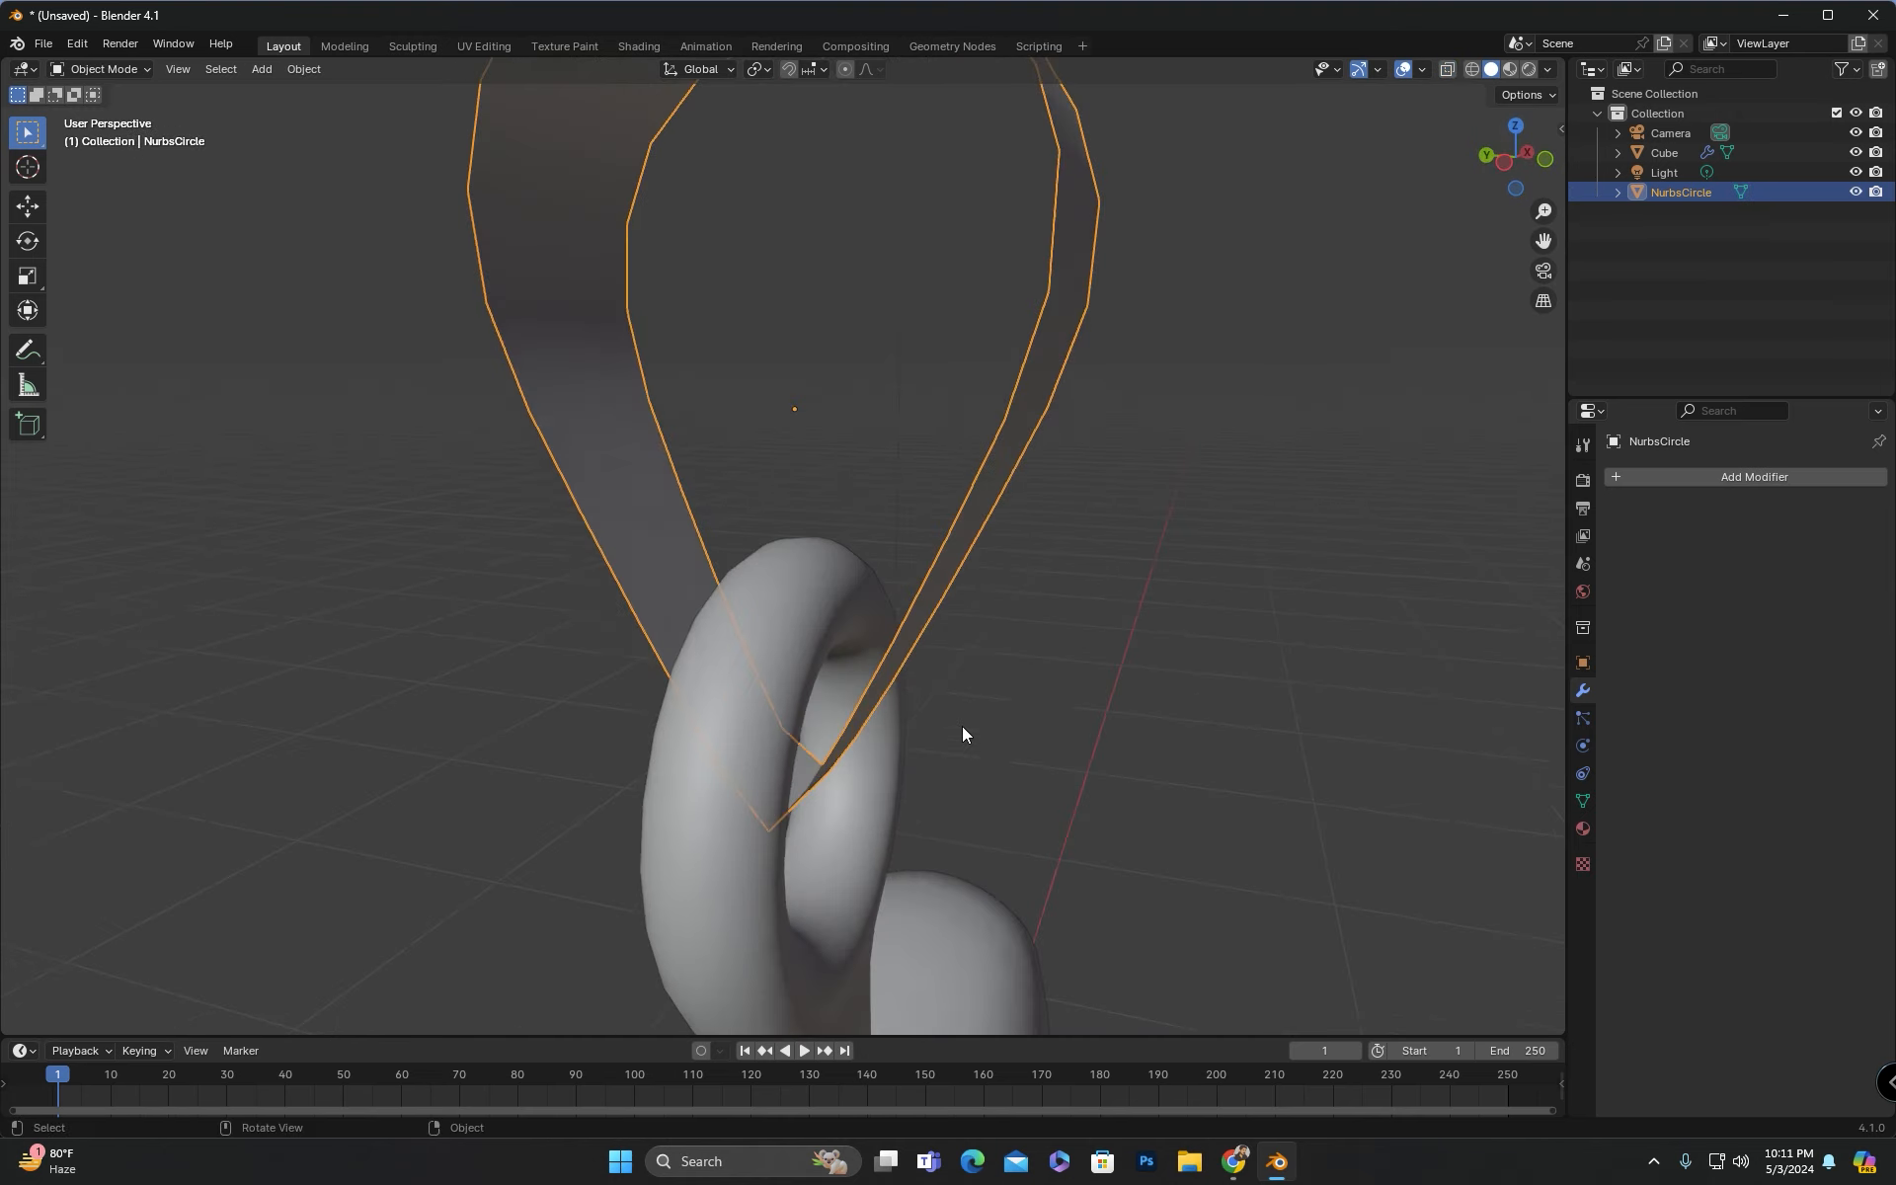
Step: Add a Solidify modifier to the joined strap and shade it flat
{"action": "left_click", "coordinate": [1732, 476]}
{"action": "type", "text": "soli"}
{"action": "key", "text": "Return"}
{"action": "right_click", "coordinate": [940, 483]}
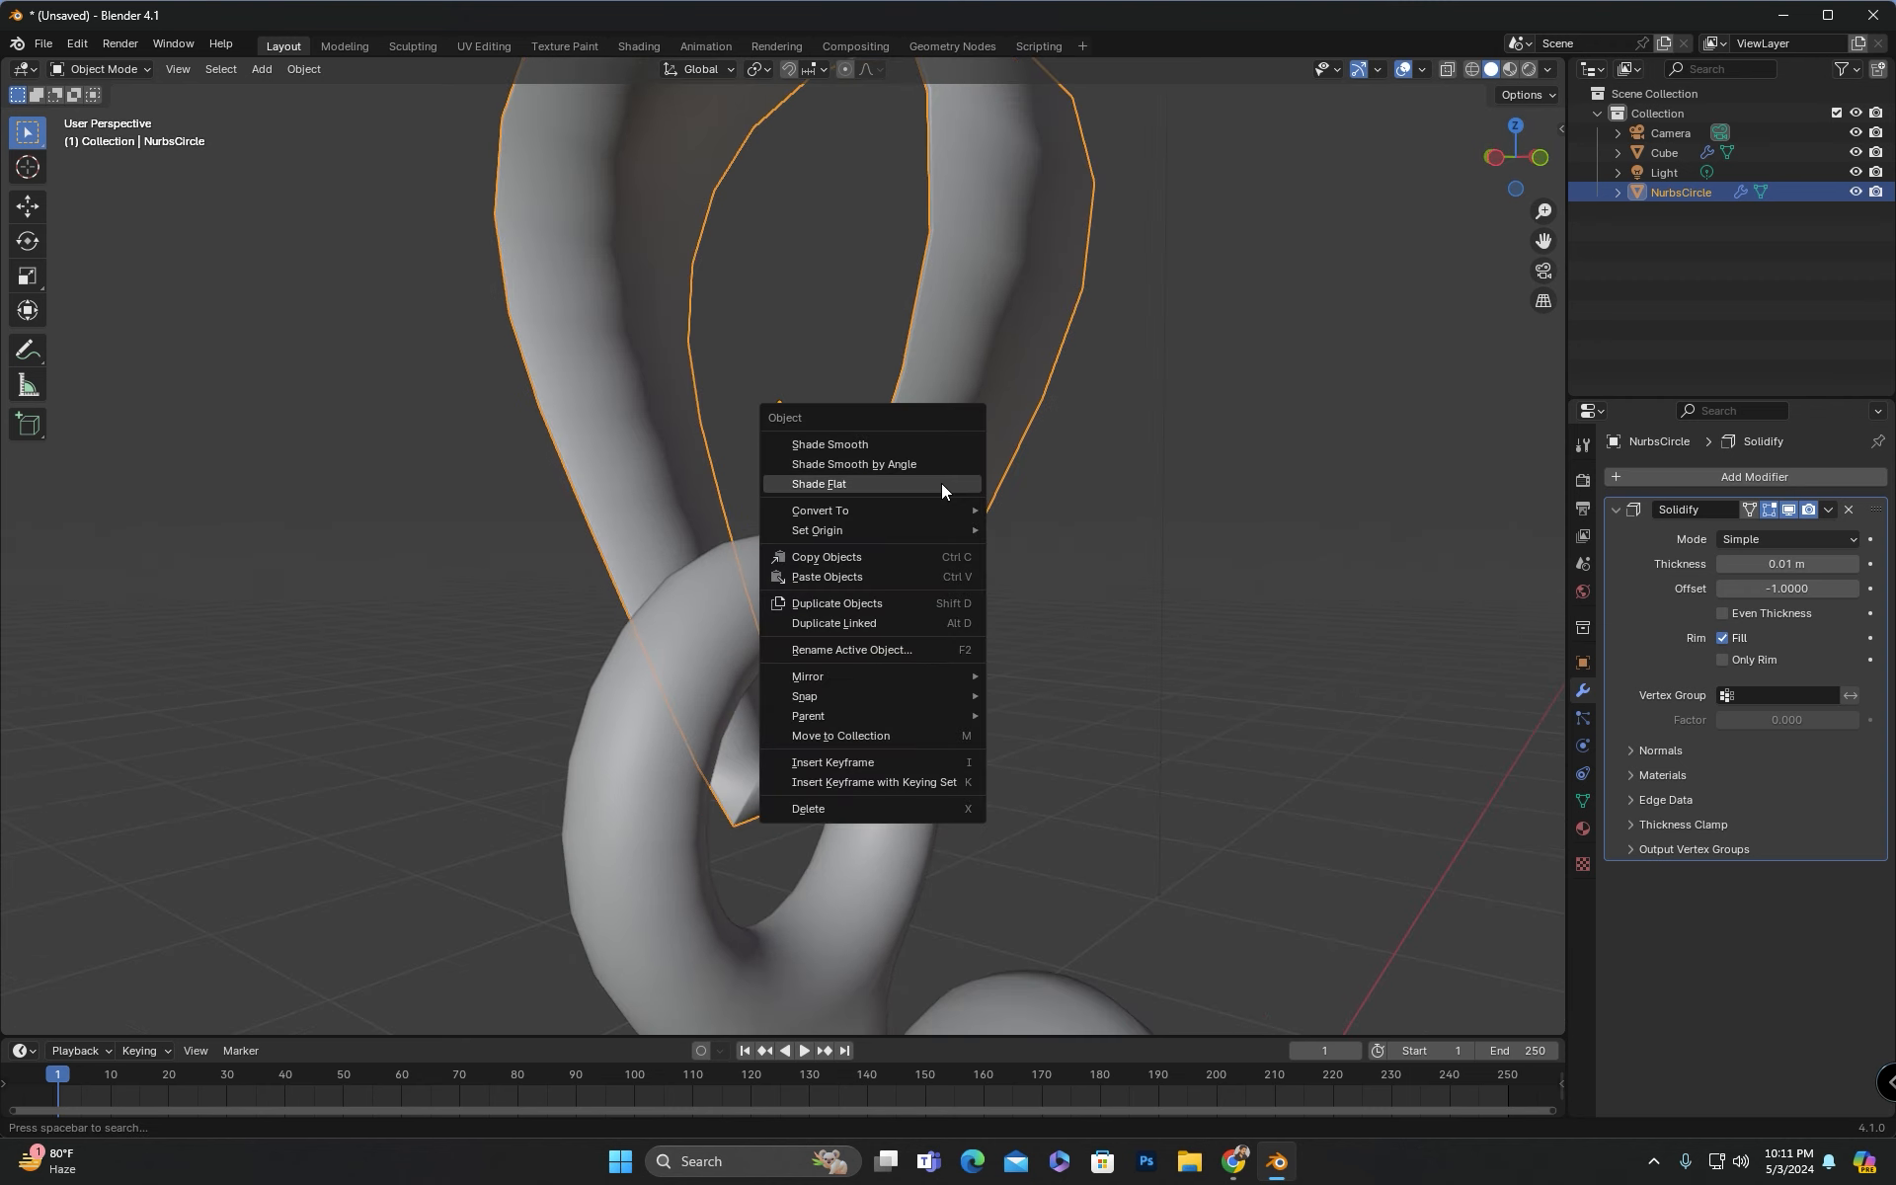
{"action": "left_click", "coordinate": [880, 487]}
Step: Increase the strap's Solidify thickness and apply the modifier
{"action": "middle_click_drag", "start_coordinate": [886, 492], "coordinate": [914, 502]}
{"action": "mouse_move", "coordinate": [1775, 564]}
{"action": "left_mouse_down"}
{"action": "mouse_move", "coordinate": [1855, 563]}
{"action": "mouse_move", "coordinate": [1811, 564]}
{"action": "left_mouse_up"}
{"action": "scroll", "coordinate": [998, 406], "scroll_direction": "down", "scroll_amount": 4}
{"action": "left_click", "coordinate": [1829, 510]}
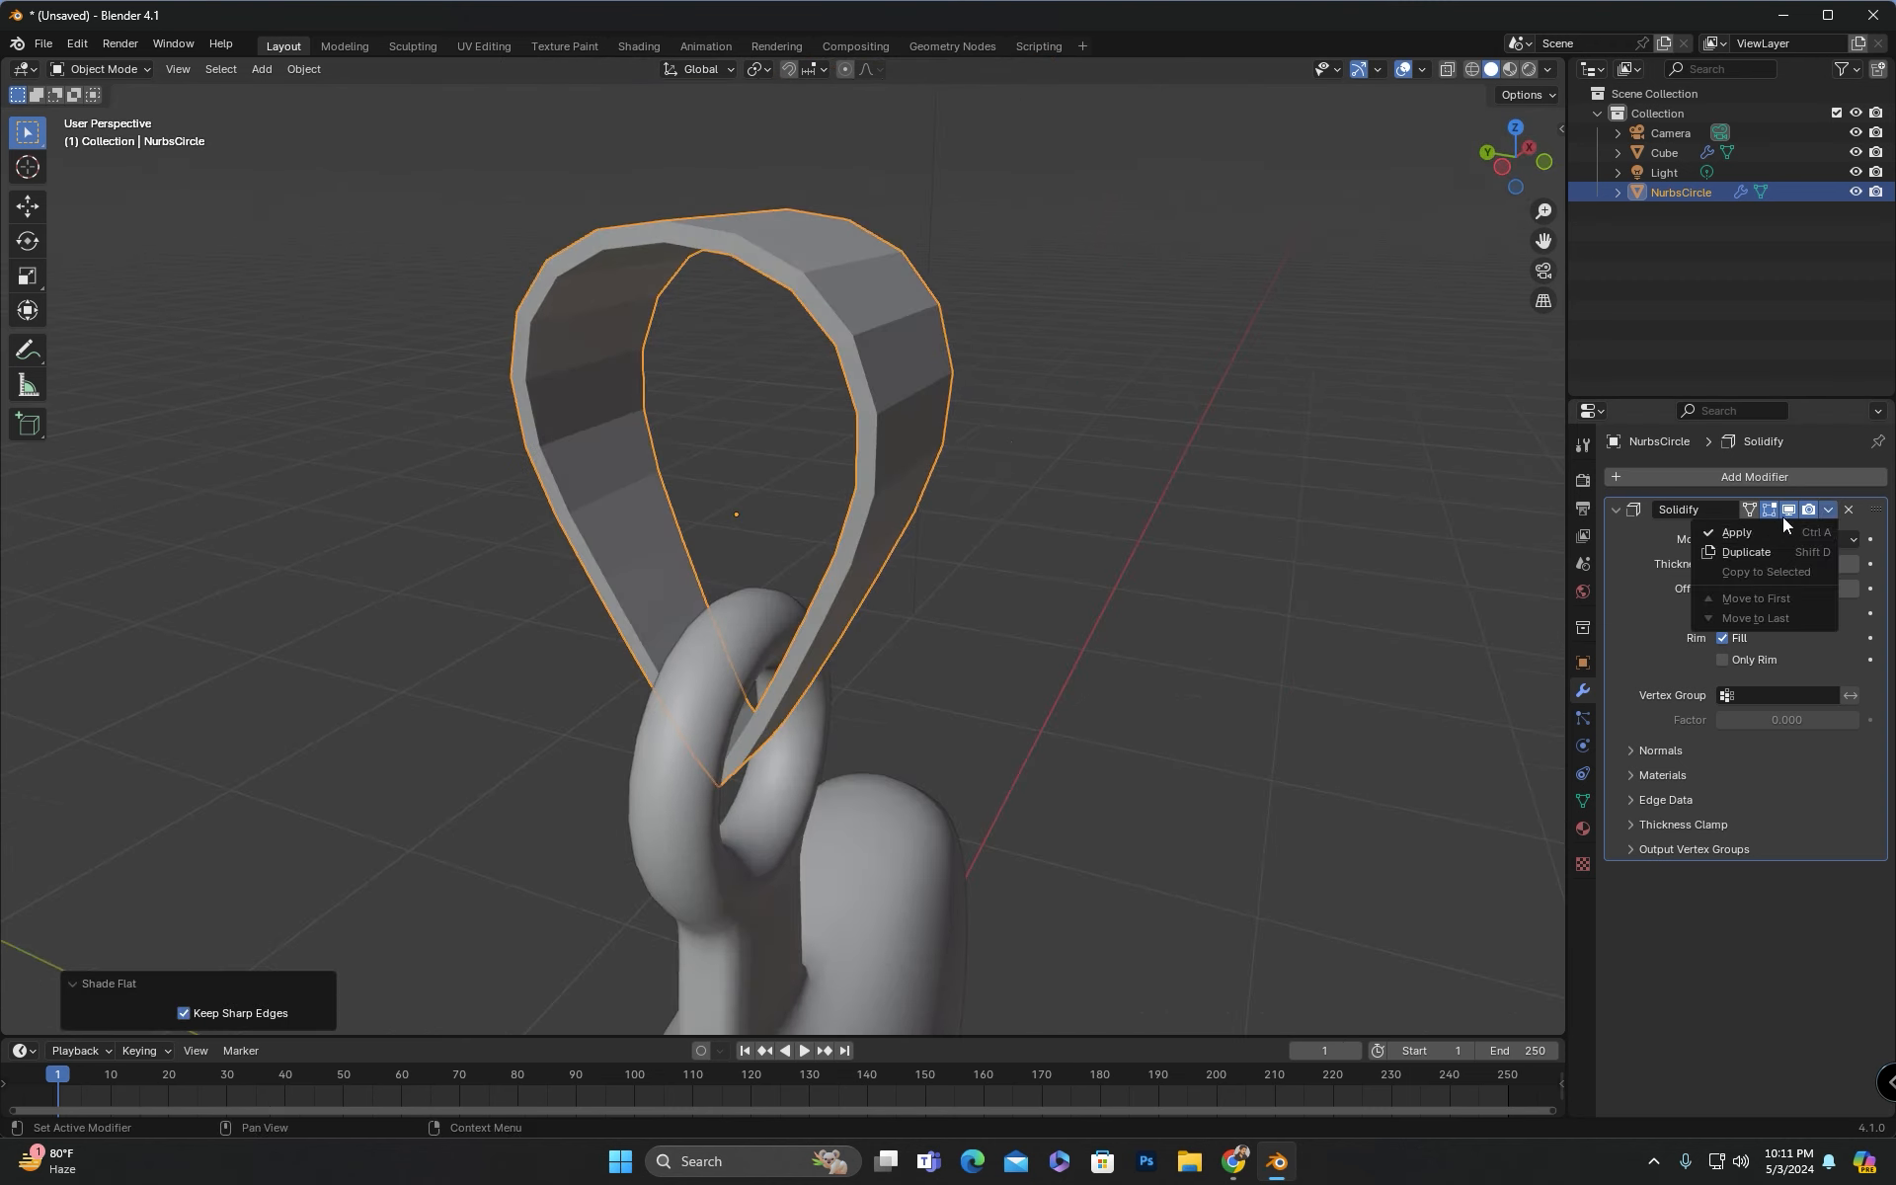
{"action": "left_click", "coordinate": [1815, 530]}
Step: Bevel the strap's rim edge loops with one segment and a width of about 0.0133 m
{"action": "key", "text": "Tab"}
{"action": "middle_click_drag", "start_coordinate": [1015, 436], "coordinate": [879, 741]}
{"action": "scroll", "coordinate": [868, 685], "scroll_direction": "up", "scroll_amount": 3}
{"action": "key", "text": "ctrl+b"}
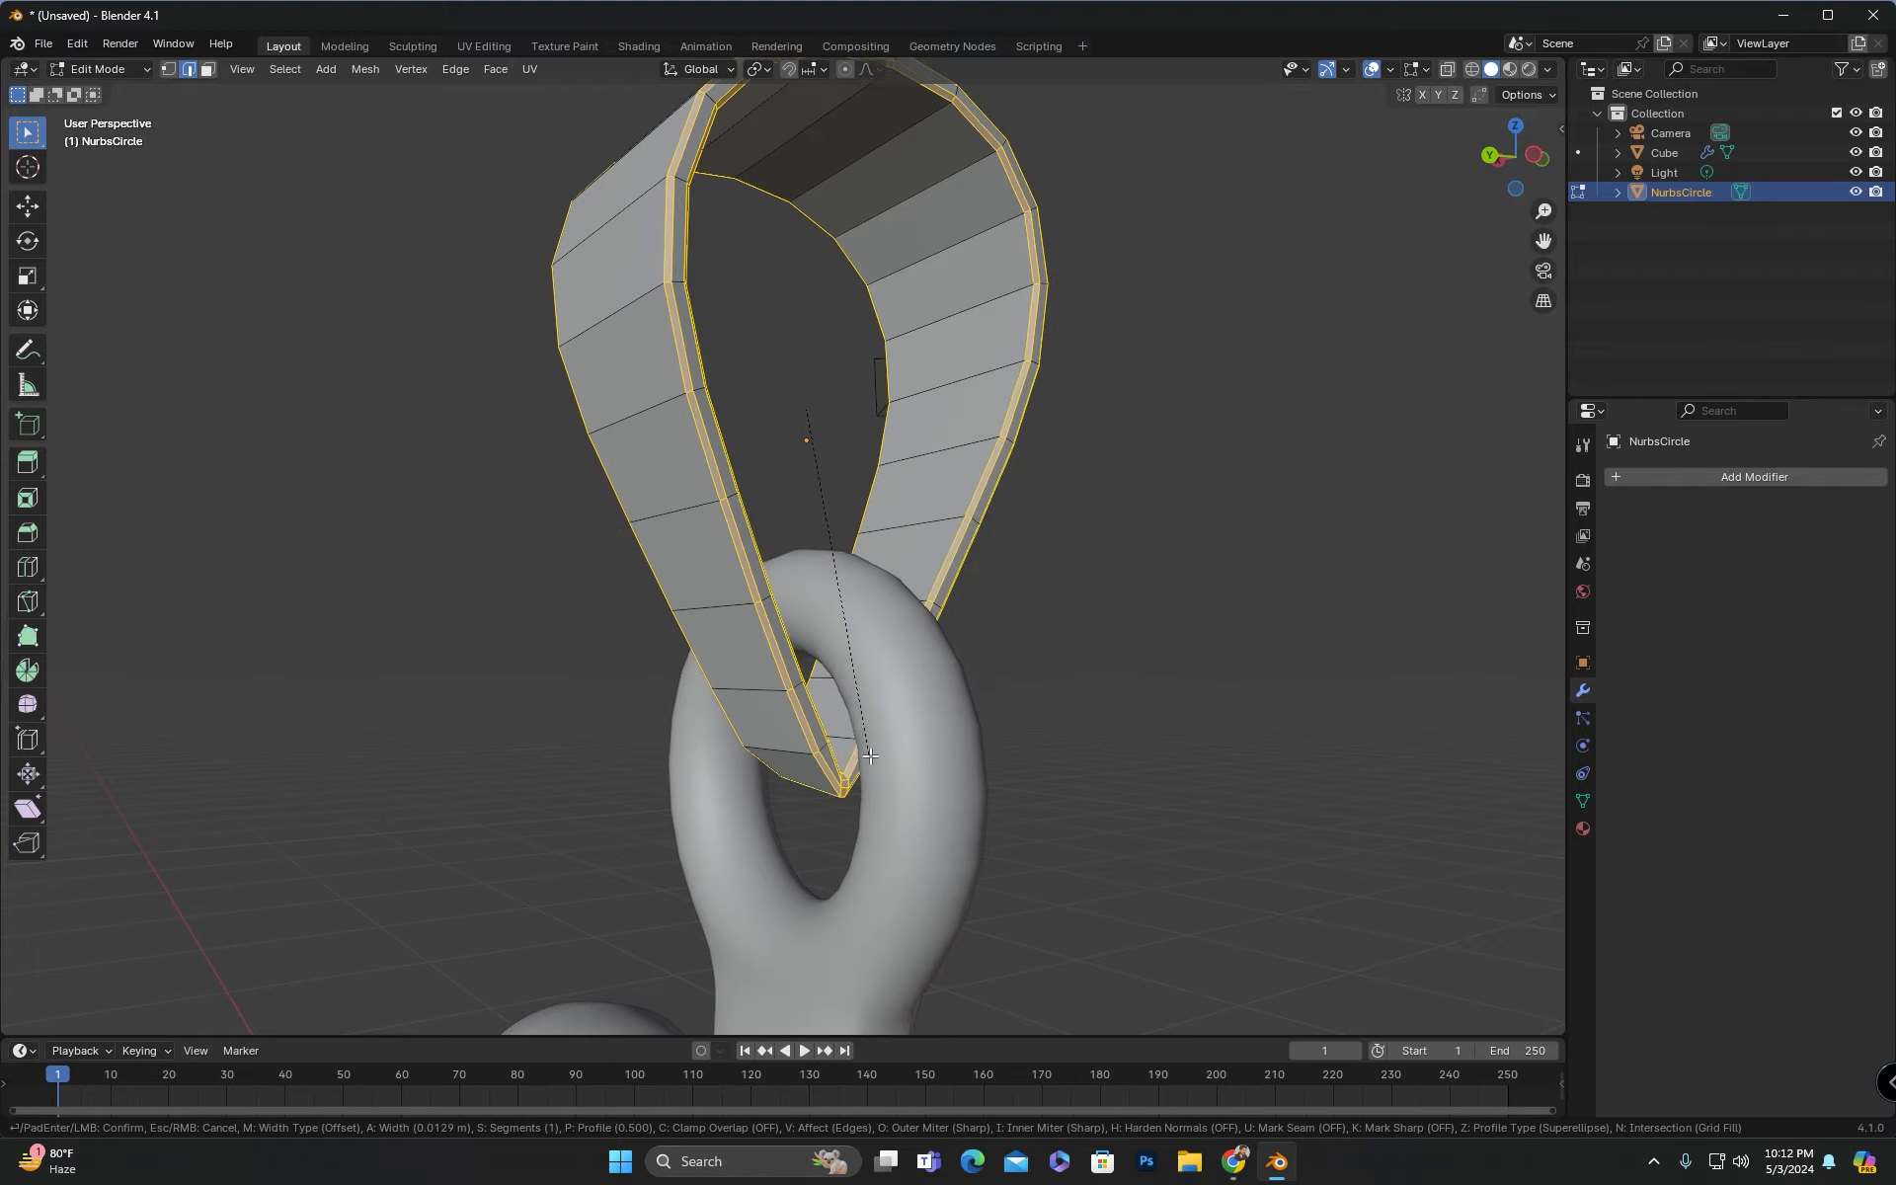
{"action": "left_click", "coordinate": [875, 754]}
{"action": "middle_click_drag", "start_coordinate": [875, 753], "coordinate": [819, 790]}
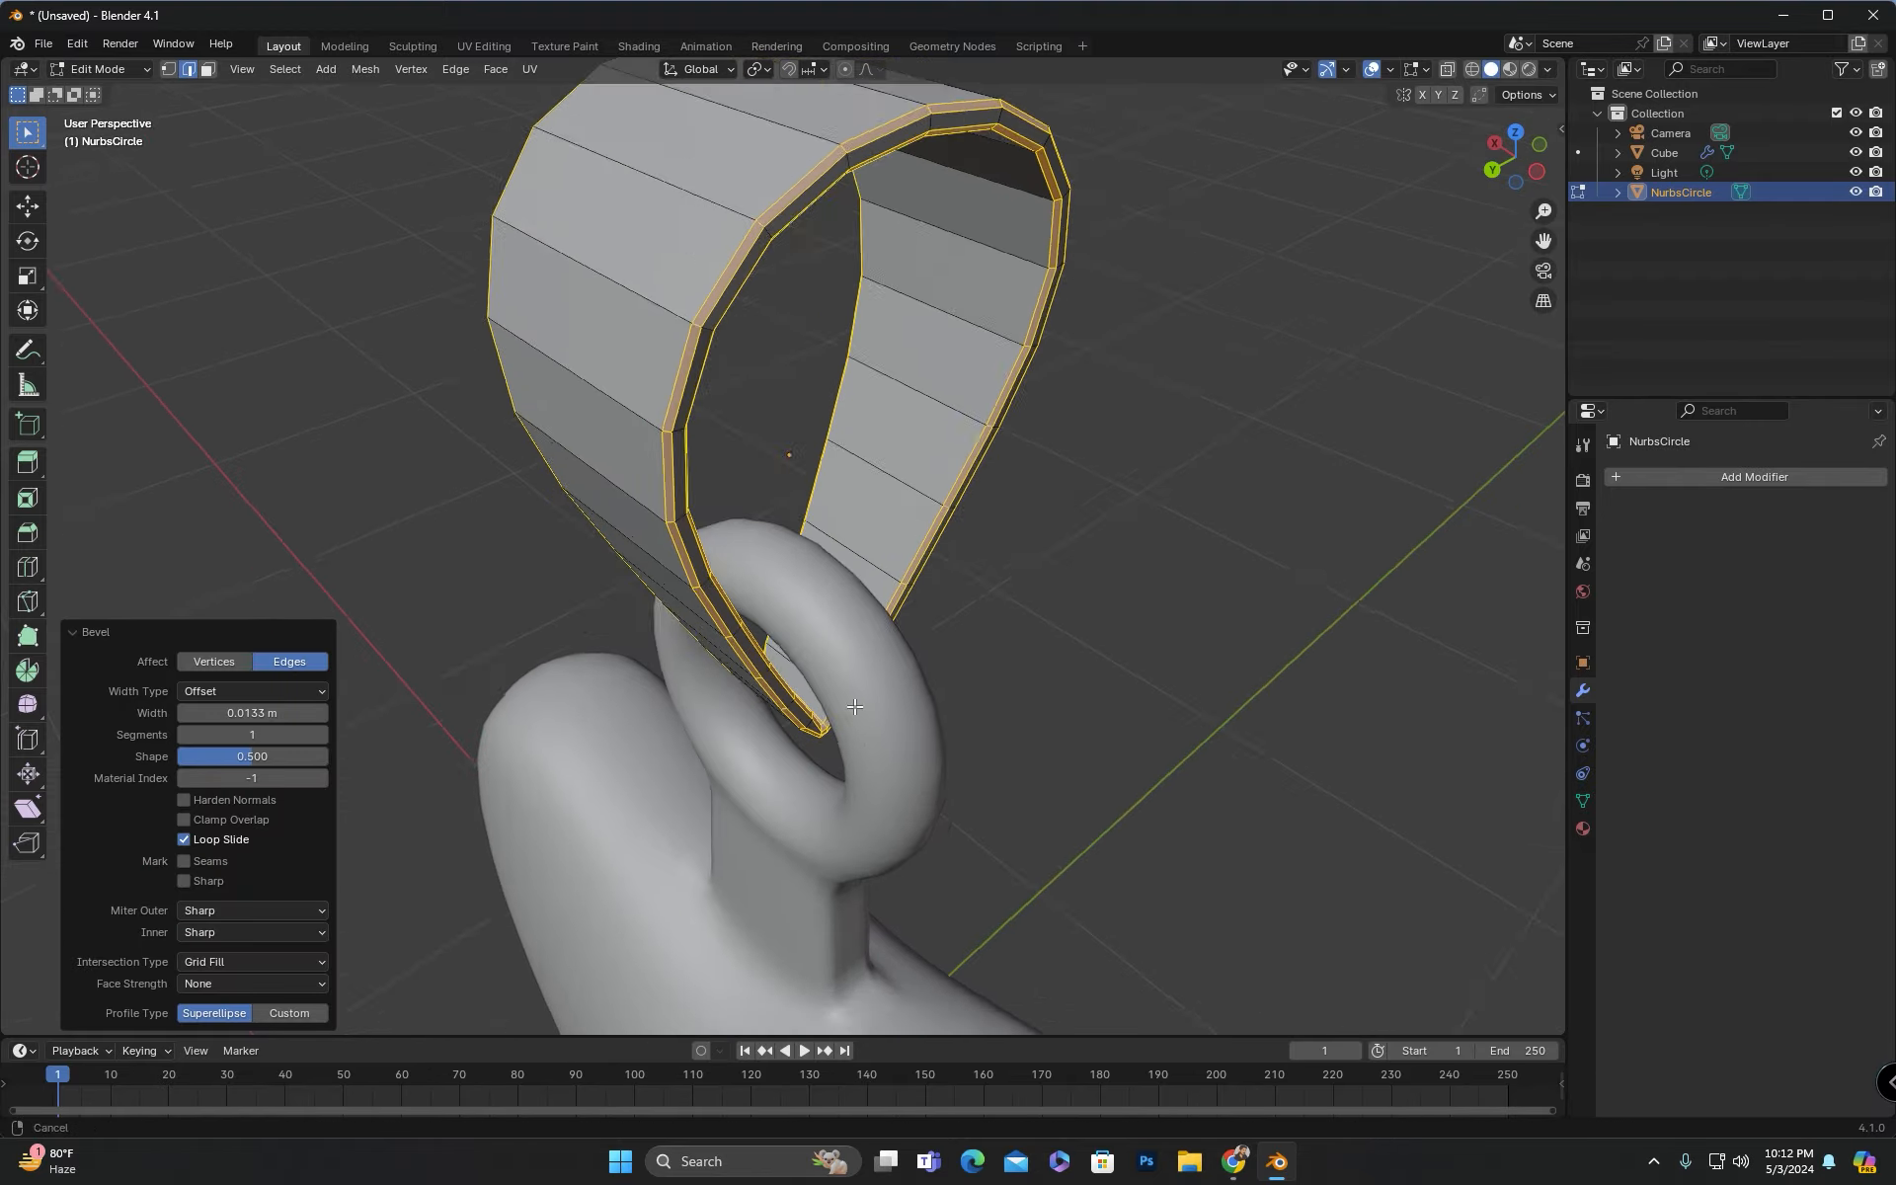
{"action": "scroll", "coordinate": [783, 698], "scroll_direction": "up", "scroll_amount": 4}
{"action": "middle_click_drag", "start_coordinate": [783, 698], "coordinate": [723, 602]}
{"action": "key", "text": "Tab"}
Step: Add a Subdivision Surface modifier with viewport level 2 to the strap and shade it smooth
{"action": "scroll", "coordinate": [846, 553], "scroll_direction": "down", "scroll_amount": 5}
{"action": "middle_click_drag", "start_coordinate": [846, 553], "coordinate": [836, 647], "text": "shift"}
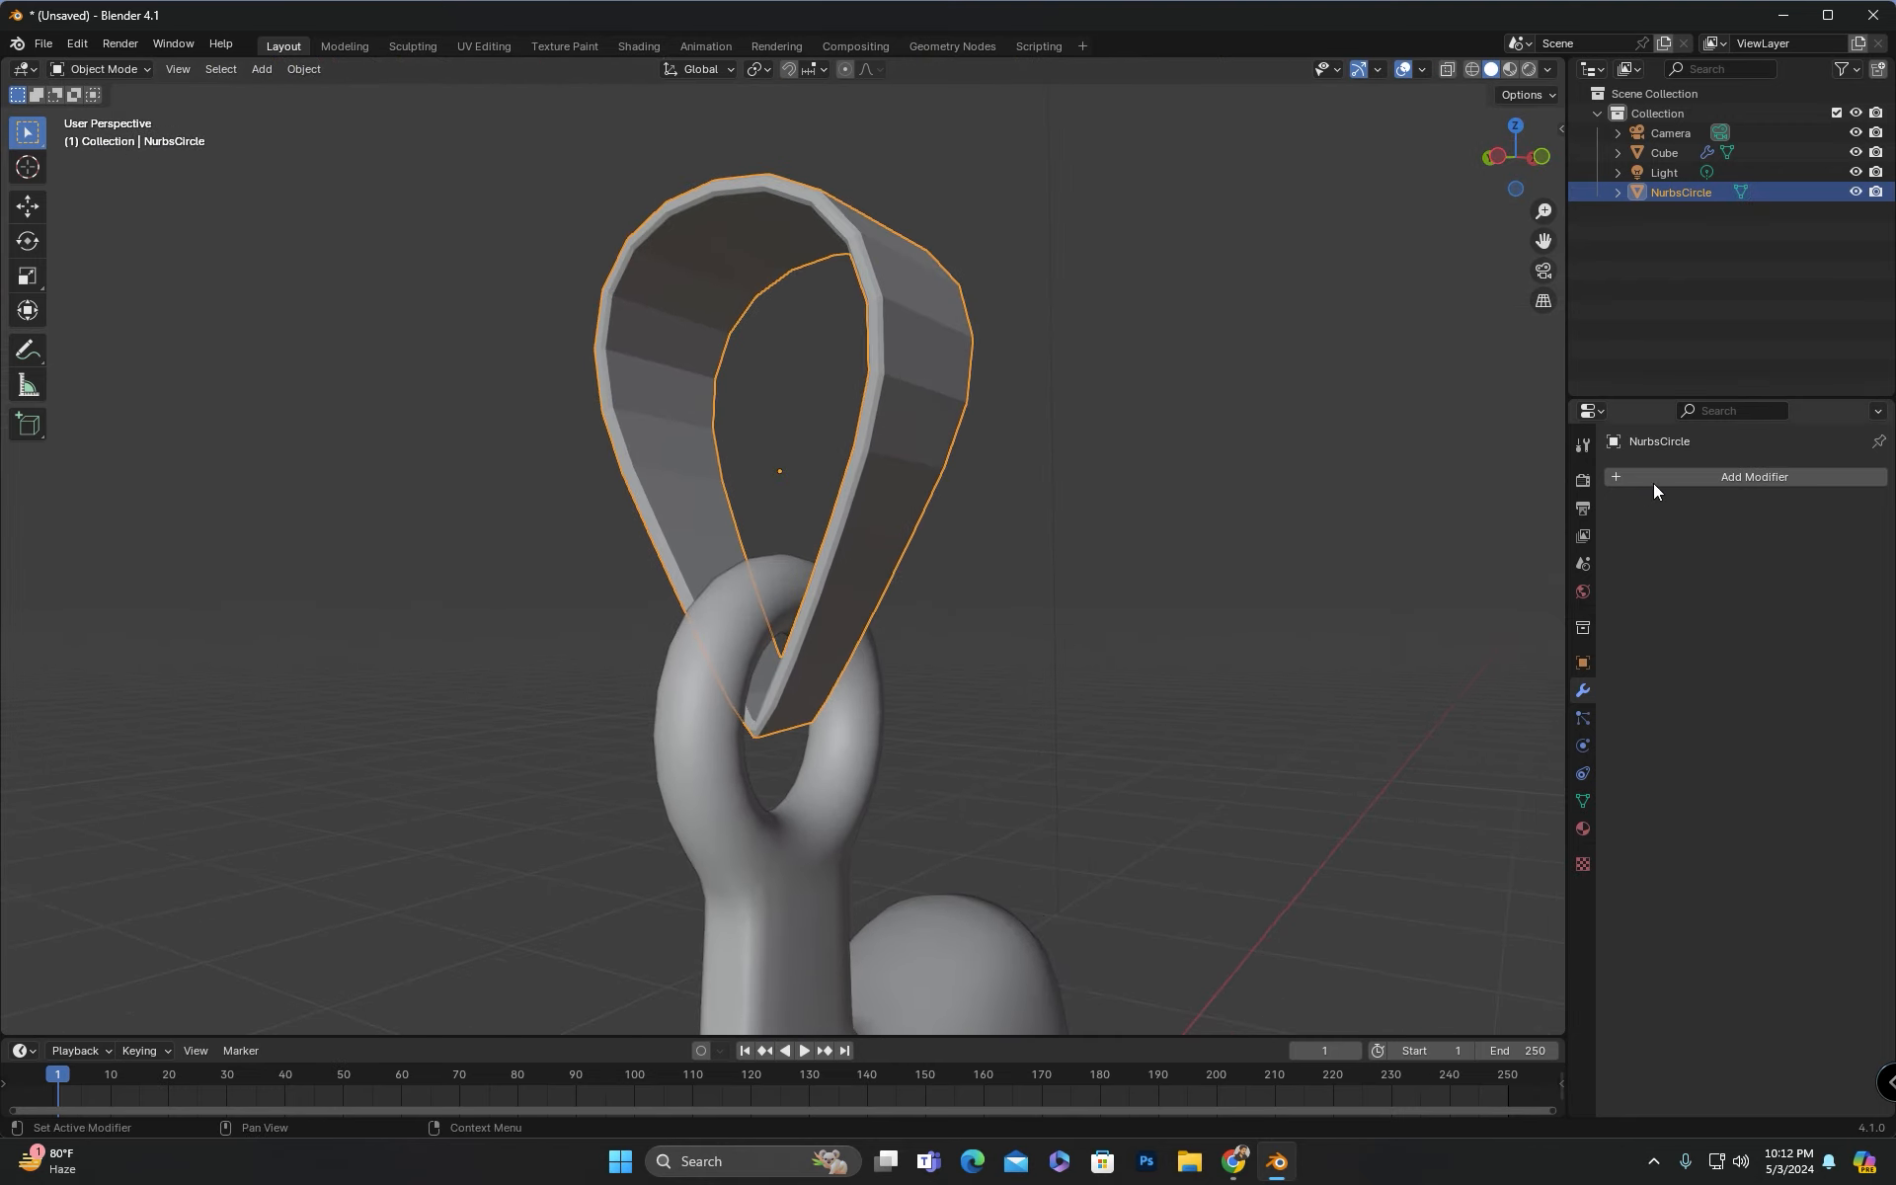
{"action": "left_click", "coordinate": [1655, 483]}
{"action": "left_click", "coordinate": [1655, 483]}
{"action": "left_click", "coordinate": [1580, 558]}
{"action": "middle_click_drag", "start_coordinate": [912, 473], "coordinate": [1136, 415]}
{"action": "right_click", "coordinate": [892, 388]}
{"action": "left_click", "coordinate": [890, 385]}
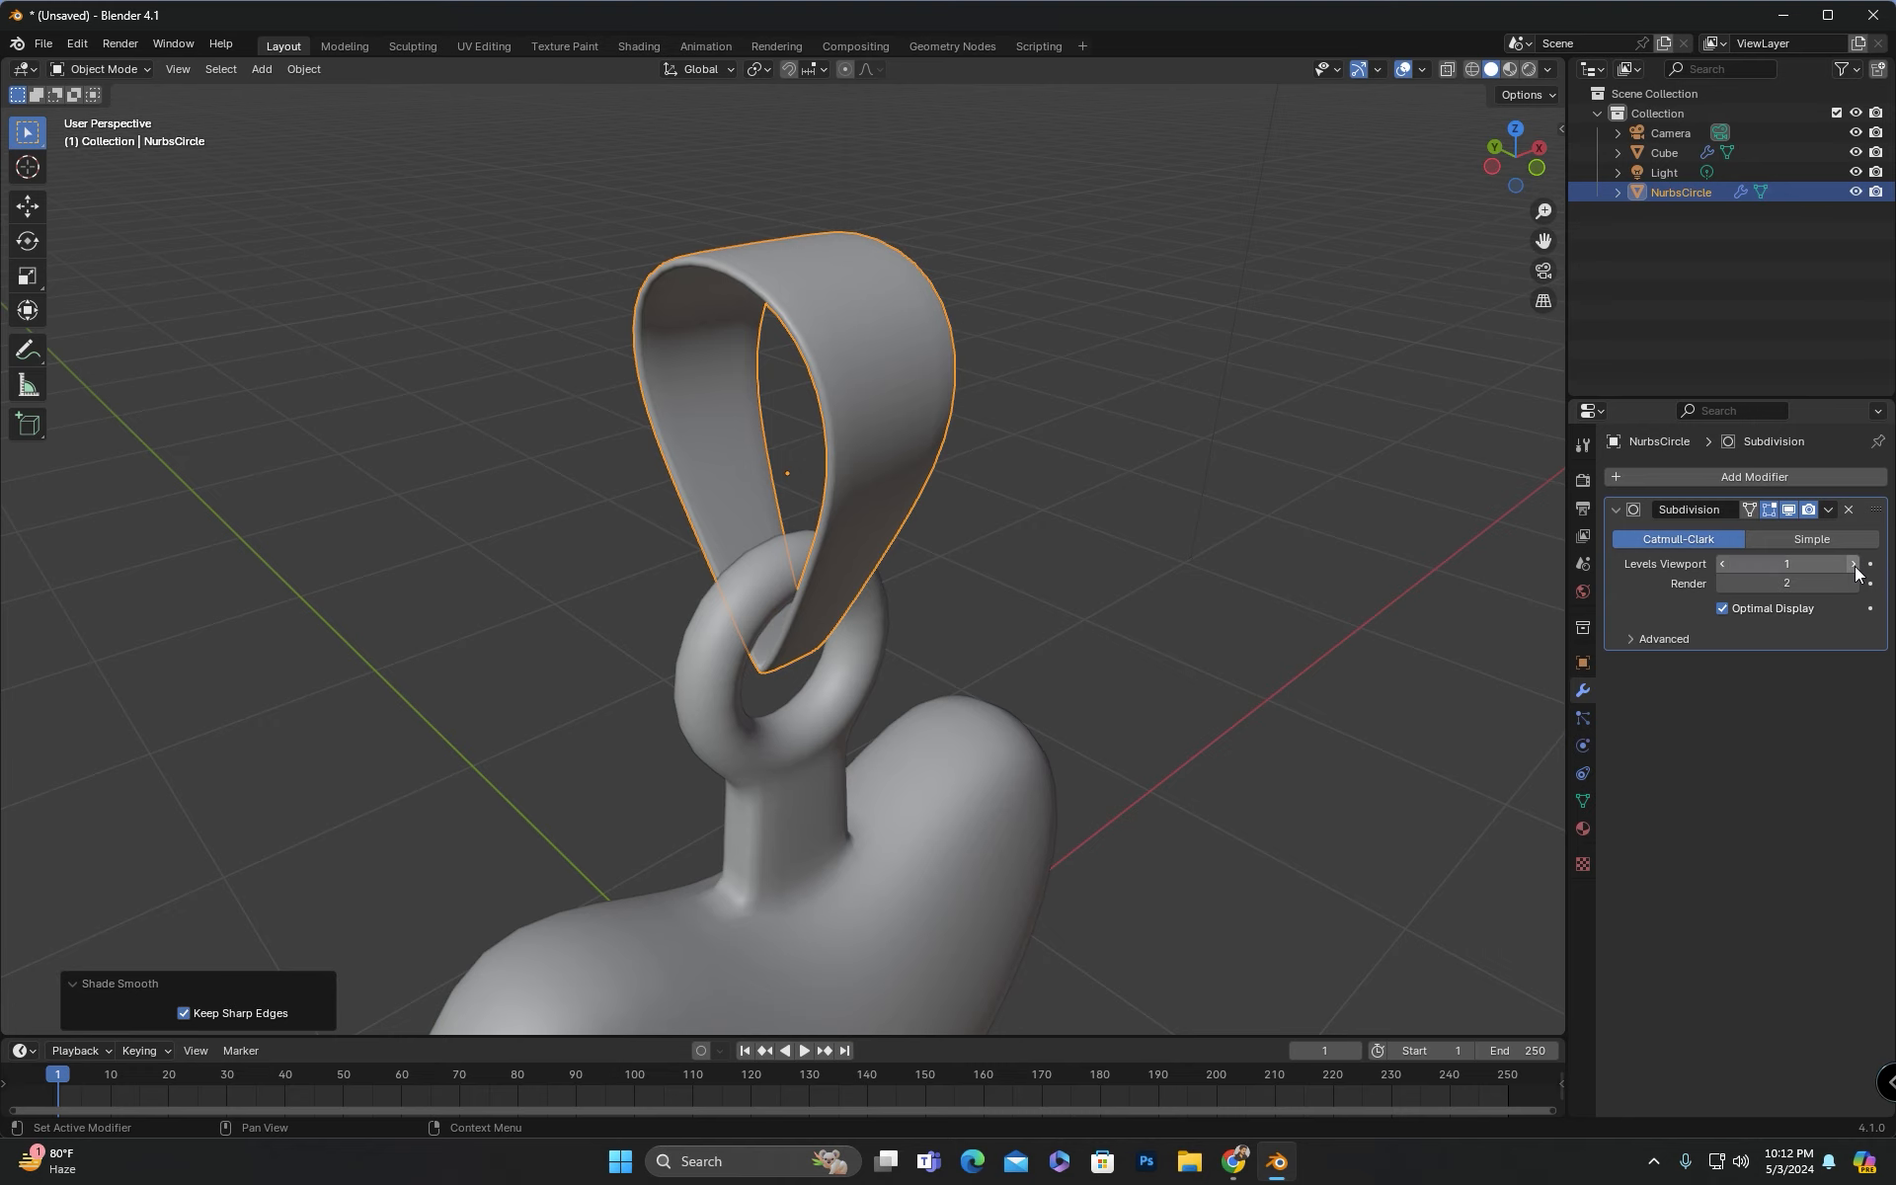
{"action": "left_click", "coordinate": [1854, 564]}
Step: Add a plane mesh and move it along X to clear space beside the heart
{"action": "key", "text": "KP_1"}
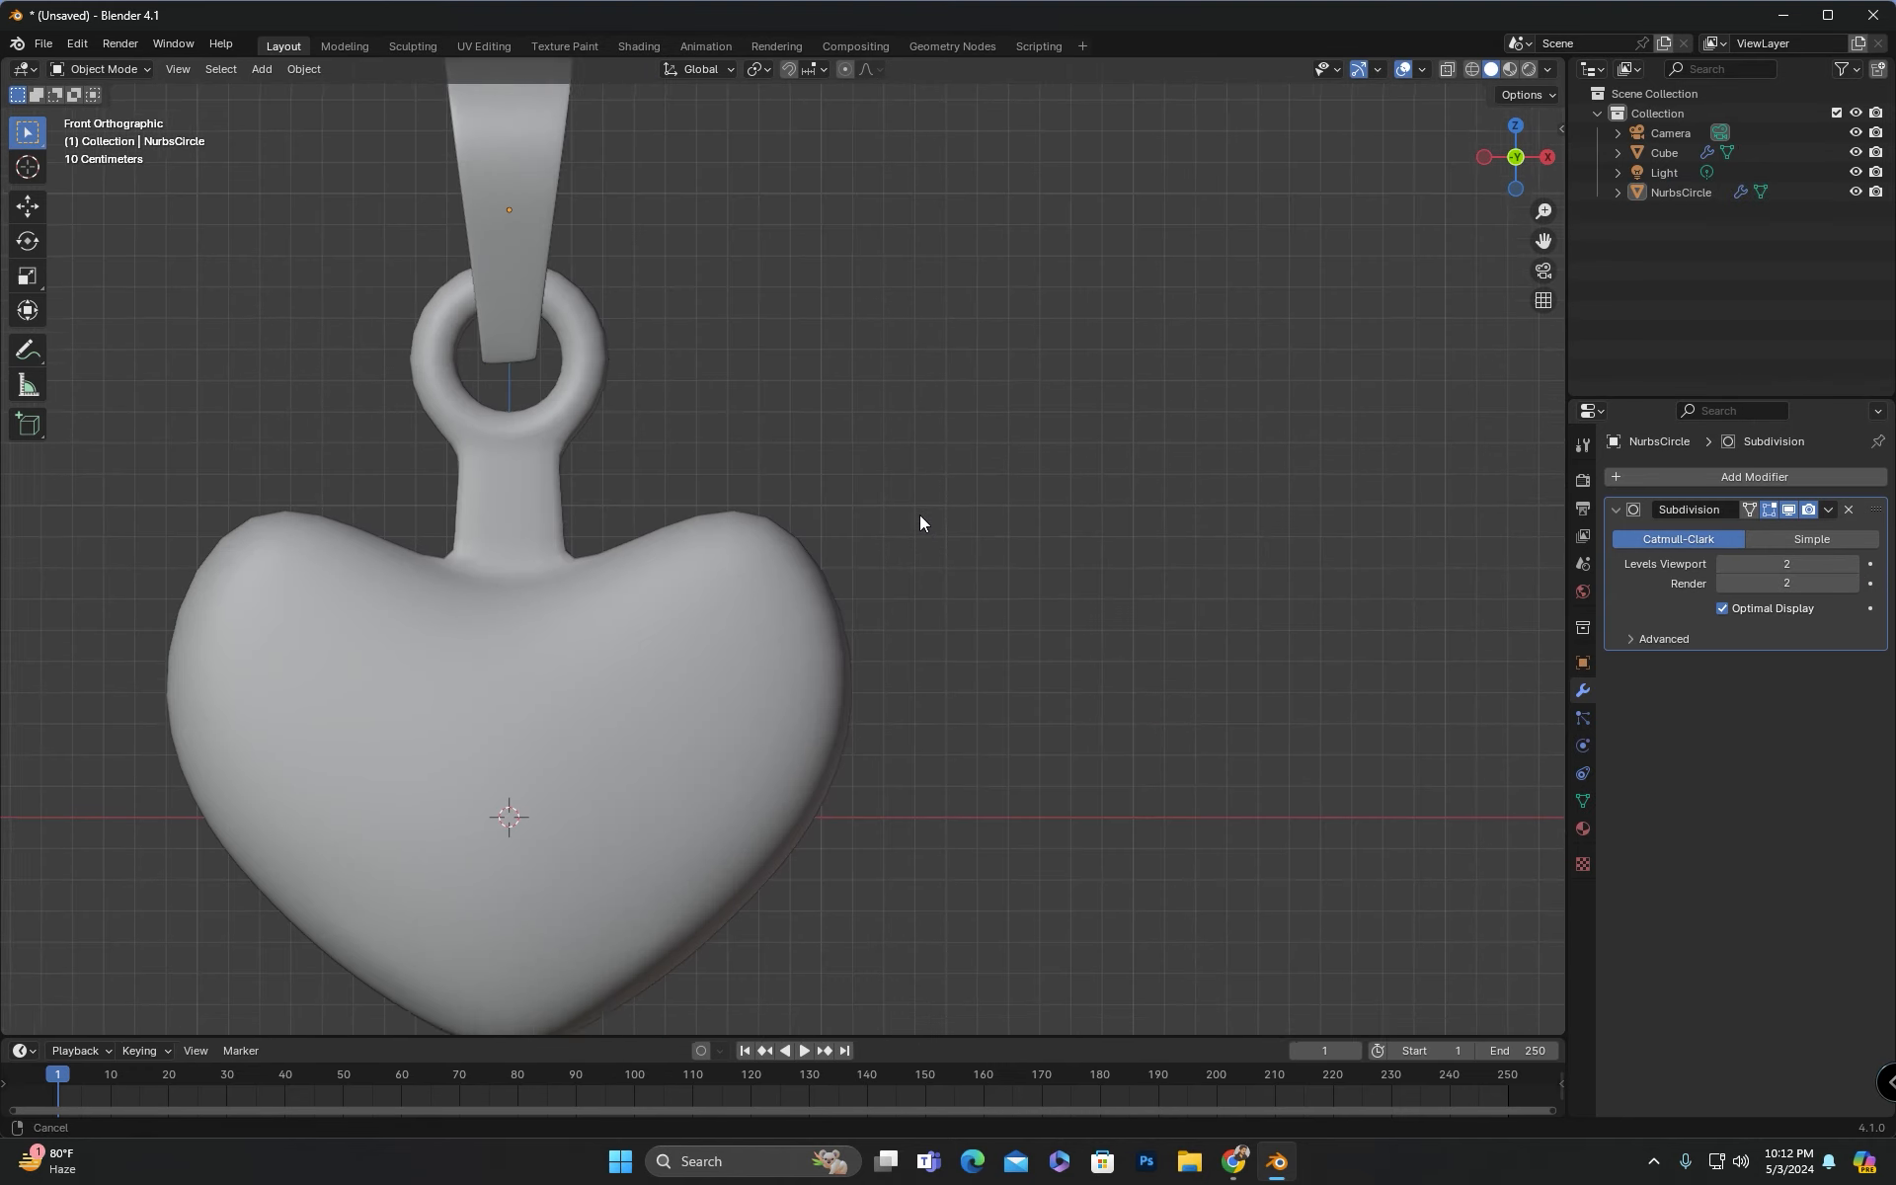
{"action": "scroll", "coordinate": [921, 513], "scroll_direction": "down", "scroll_amount": 4}
{"action": "key", "text": "shift+a"}
{"action": "mouse_move", "coordinate": [873, 592]}
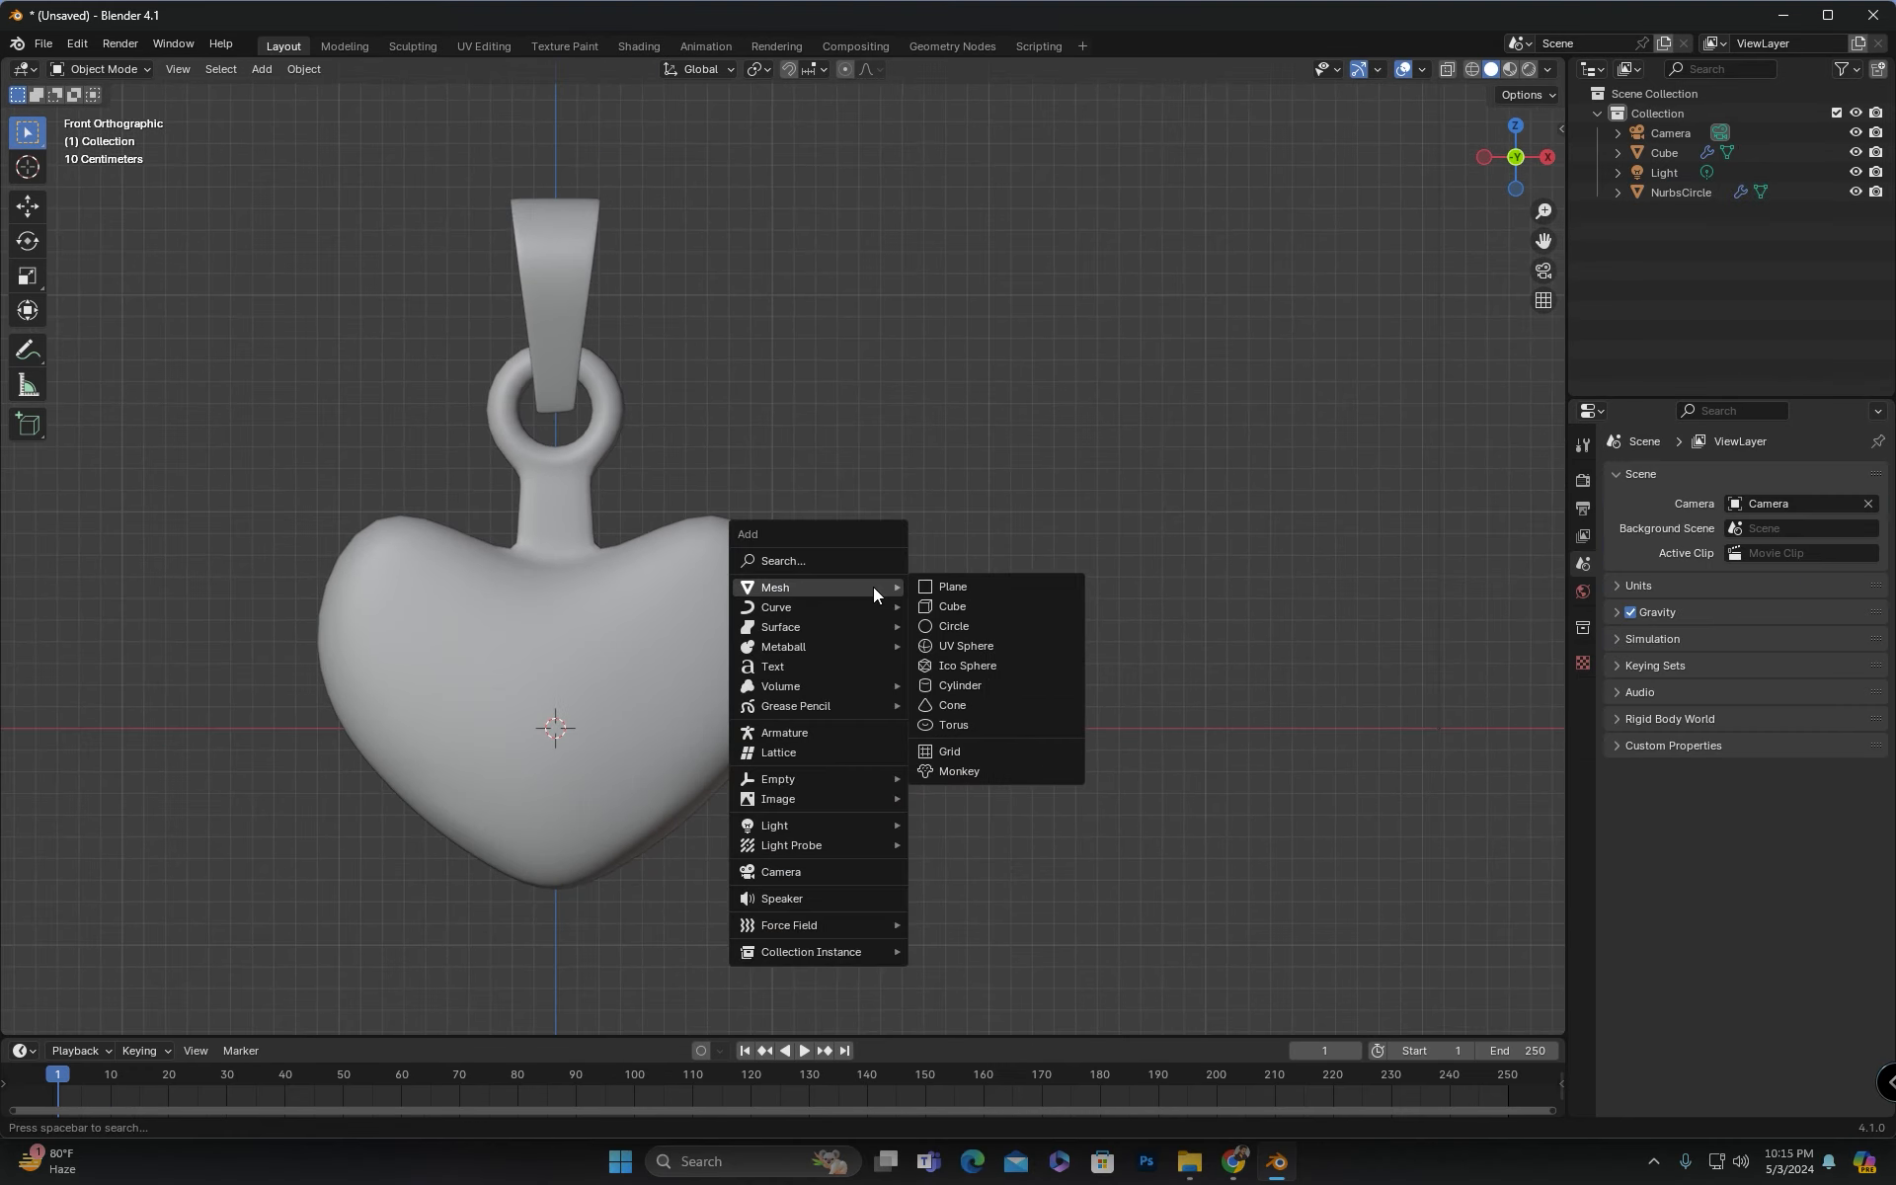
{"action": "left_click", "coordinate": [954, 588]}
{"action": "key", "text": "g"}
{"action": "left_click", "coordinate": [1145, 726]}
{"action": "middle_click_drag", "start_coordinate": [1145, 725], "coordinate": [980, 759]}
{"action": "middle_click_drag", "start_coordinate": [980, 758], "coordinate": [957, 751], "text": "alt"}
{"action": "key", "text": "ctrl+z"}
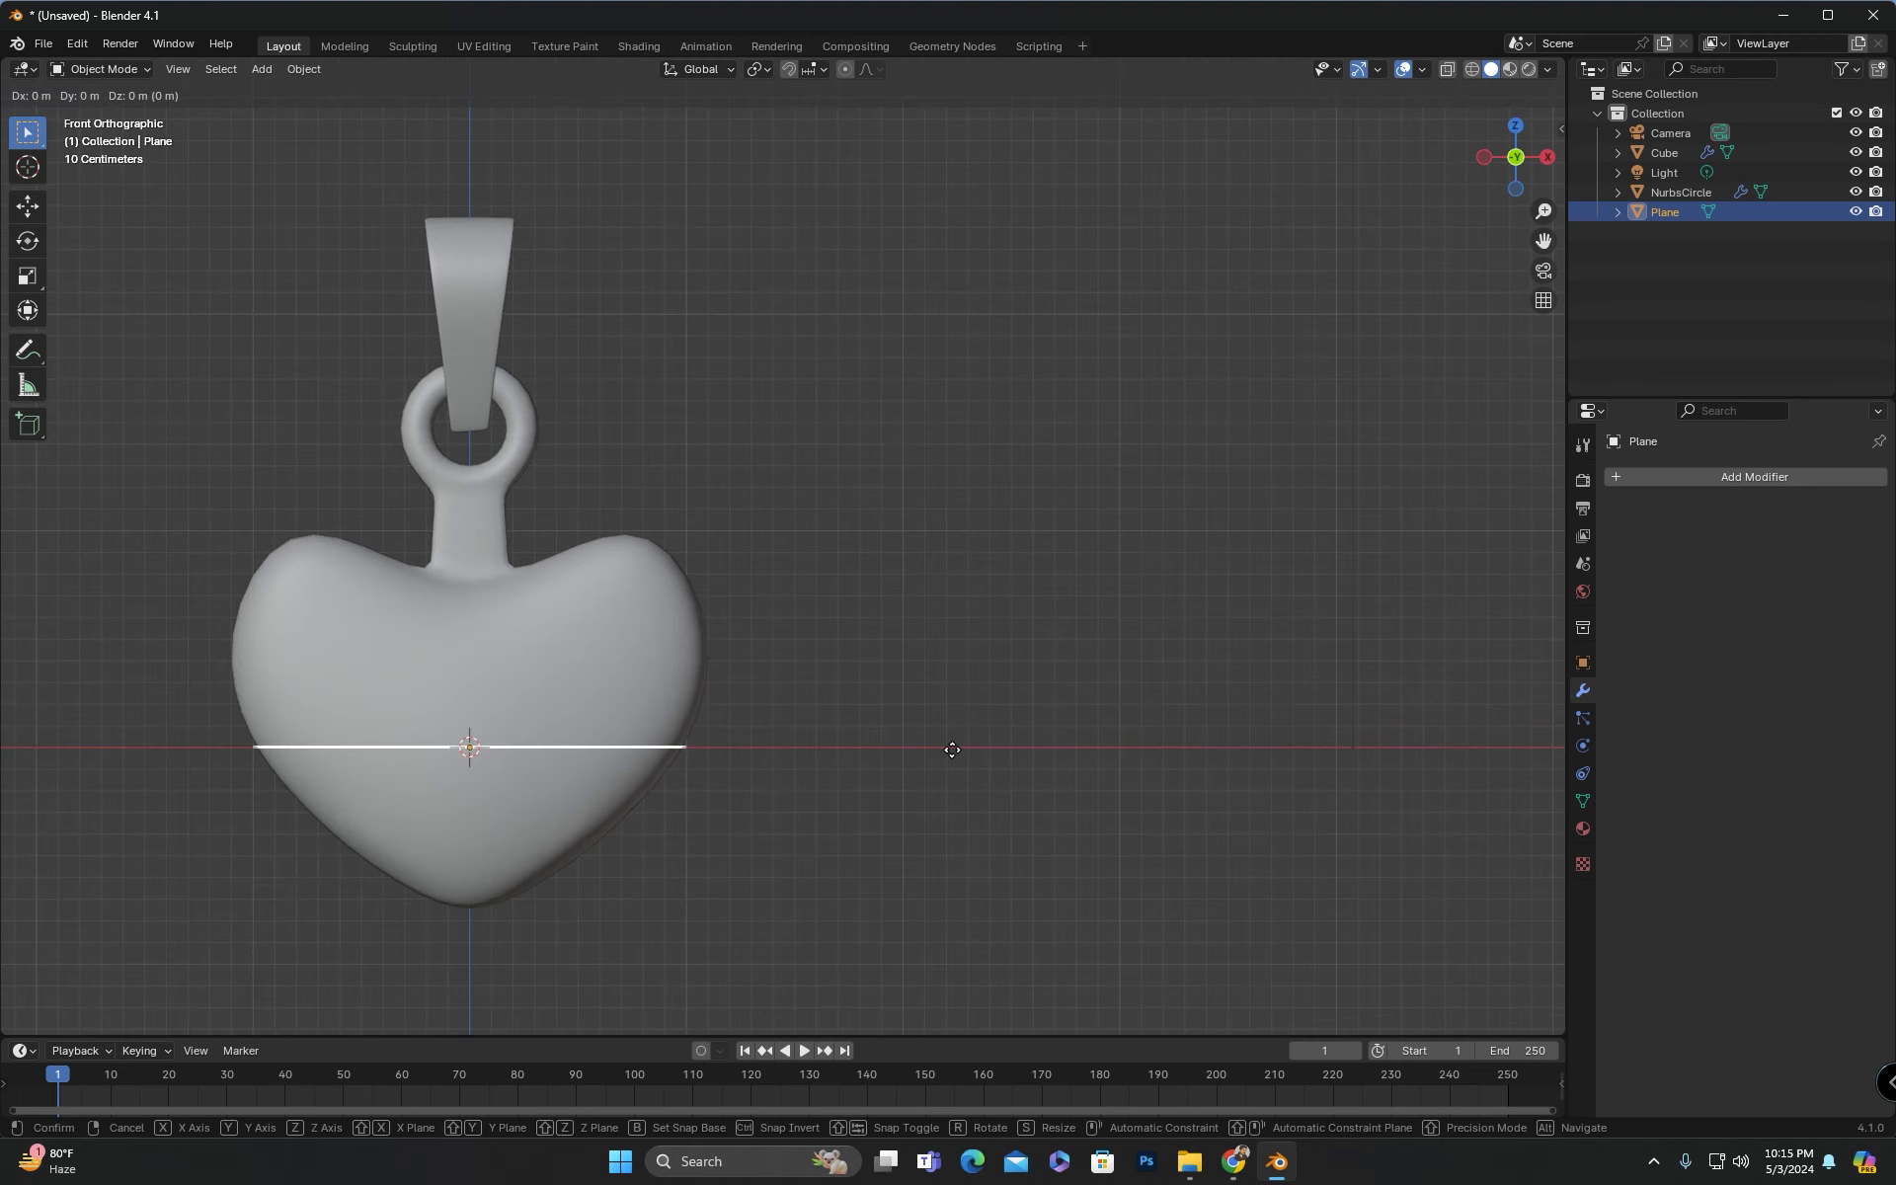
{"action": "left_click", "coordinate": [1341, 748]}
{"action": "middle_click_drag", "start_coordinate": [1341, 749], "coordinate": [1010, 778]}
Step: Merge all of the plane's vertices at center into a single point
{"action": "key", "text": "Tab"}
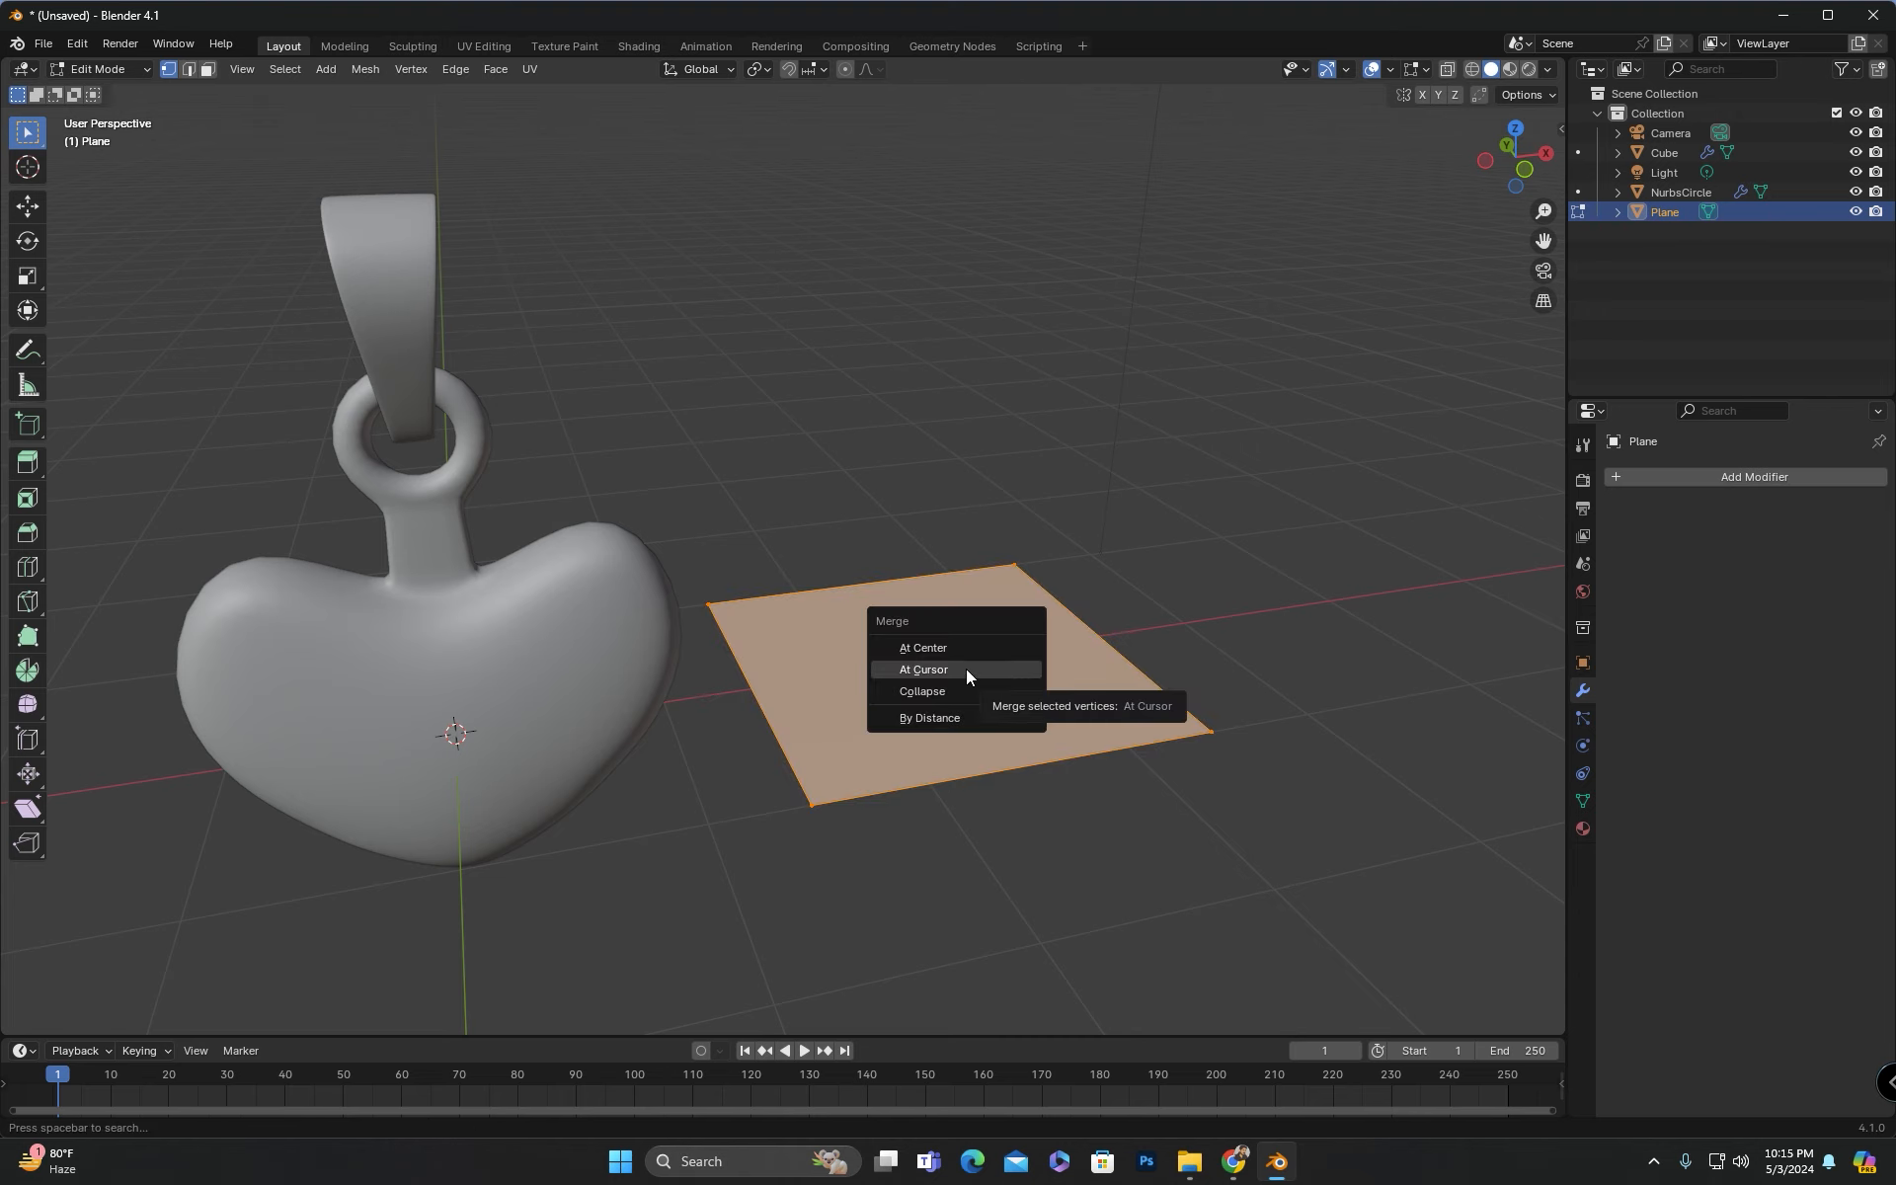
{"action": "left_click", "coordinate": [923, 647]}
{"action": "middle_click_drag", "start_coordinate": [923, 647], "coordinate": [966, 662], "text": "alt"}
{"action": "scroll", "coordinate": [966, 662], "scroll_direction": "up", "scroll_amount": 5}
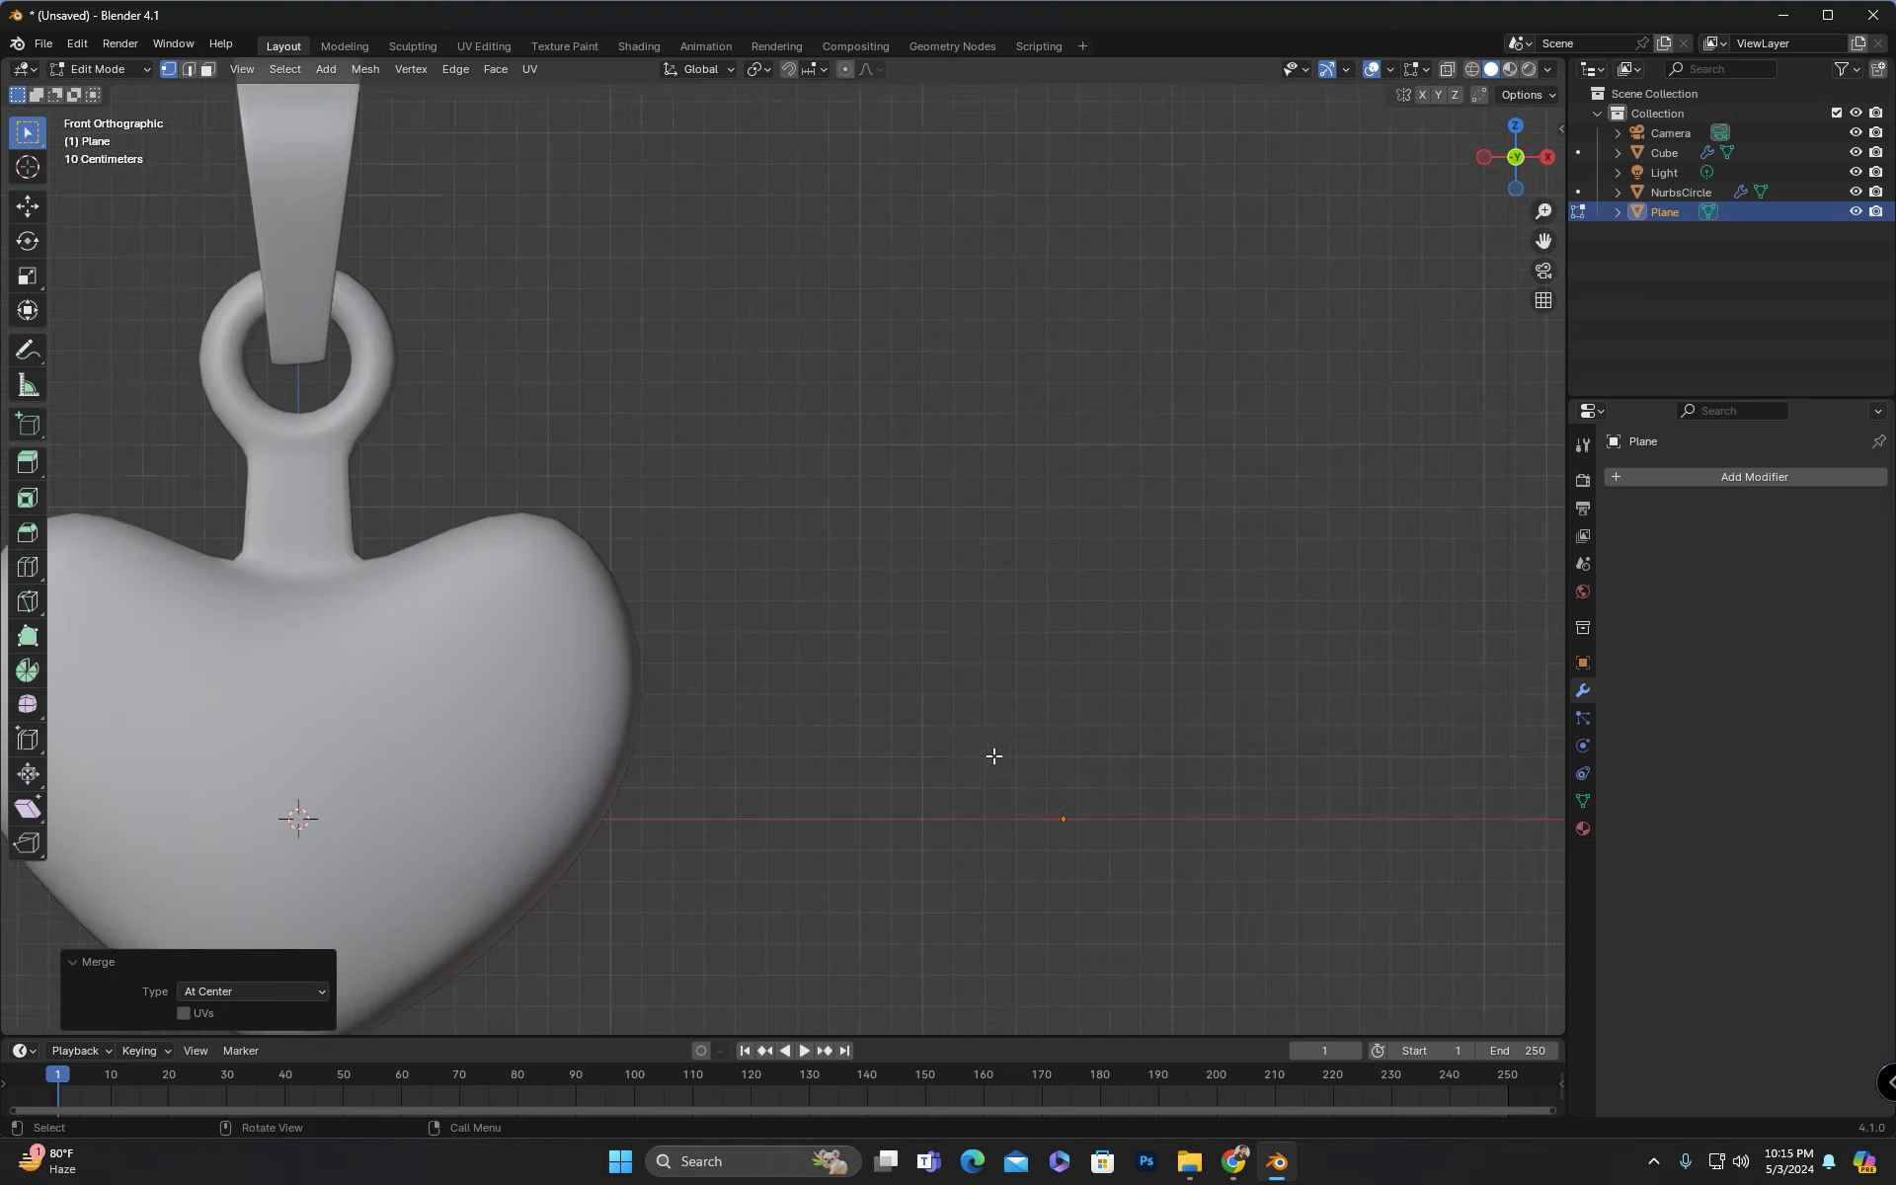
Step: Extrude the point 1 m up along Z, and extrude the new vertex 2 m along X
{"action": "key", "text": "g"}
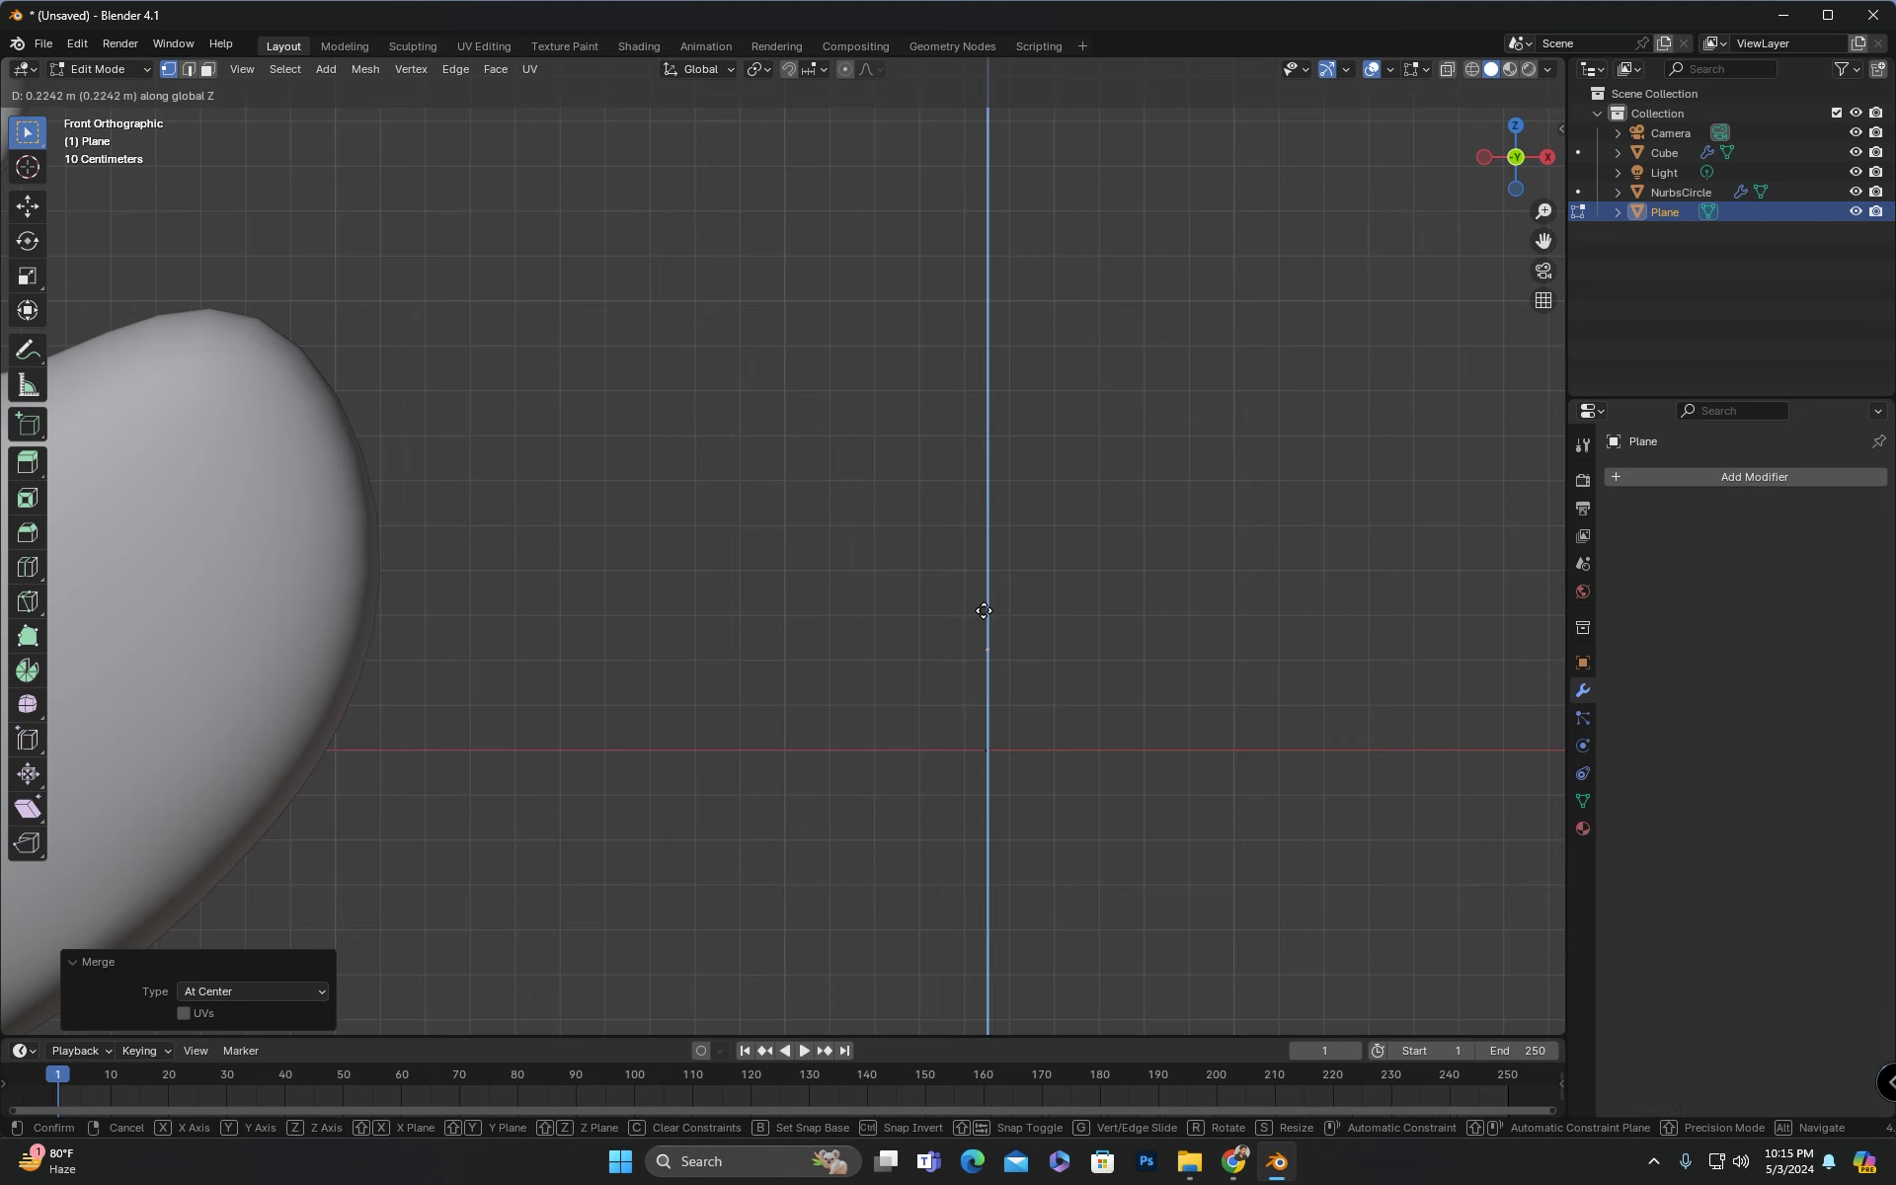
{"action": "key", "text": "Return"}
{"action": "middle_click_drag", "start_coordinate": [953, 624], "coordinate": [850, 635], "text": "shift"}
{"action": "scroll", "coordinate": [863, 837], "scroll_direction": "down", "scroll_amount": 1}
{"action": "middle_click_drag", "start_coordinate": [863, 837], "coordinate": [766, 797], "text": "shift"}
{"action": "key", "text": "e"}
{"action": "key", "text": "x"}
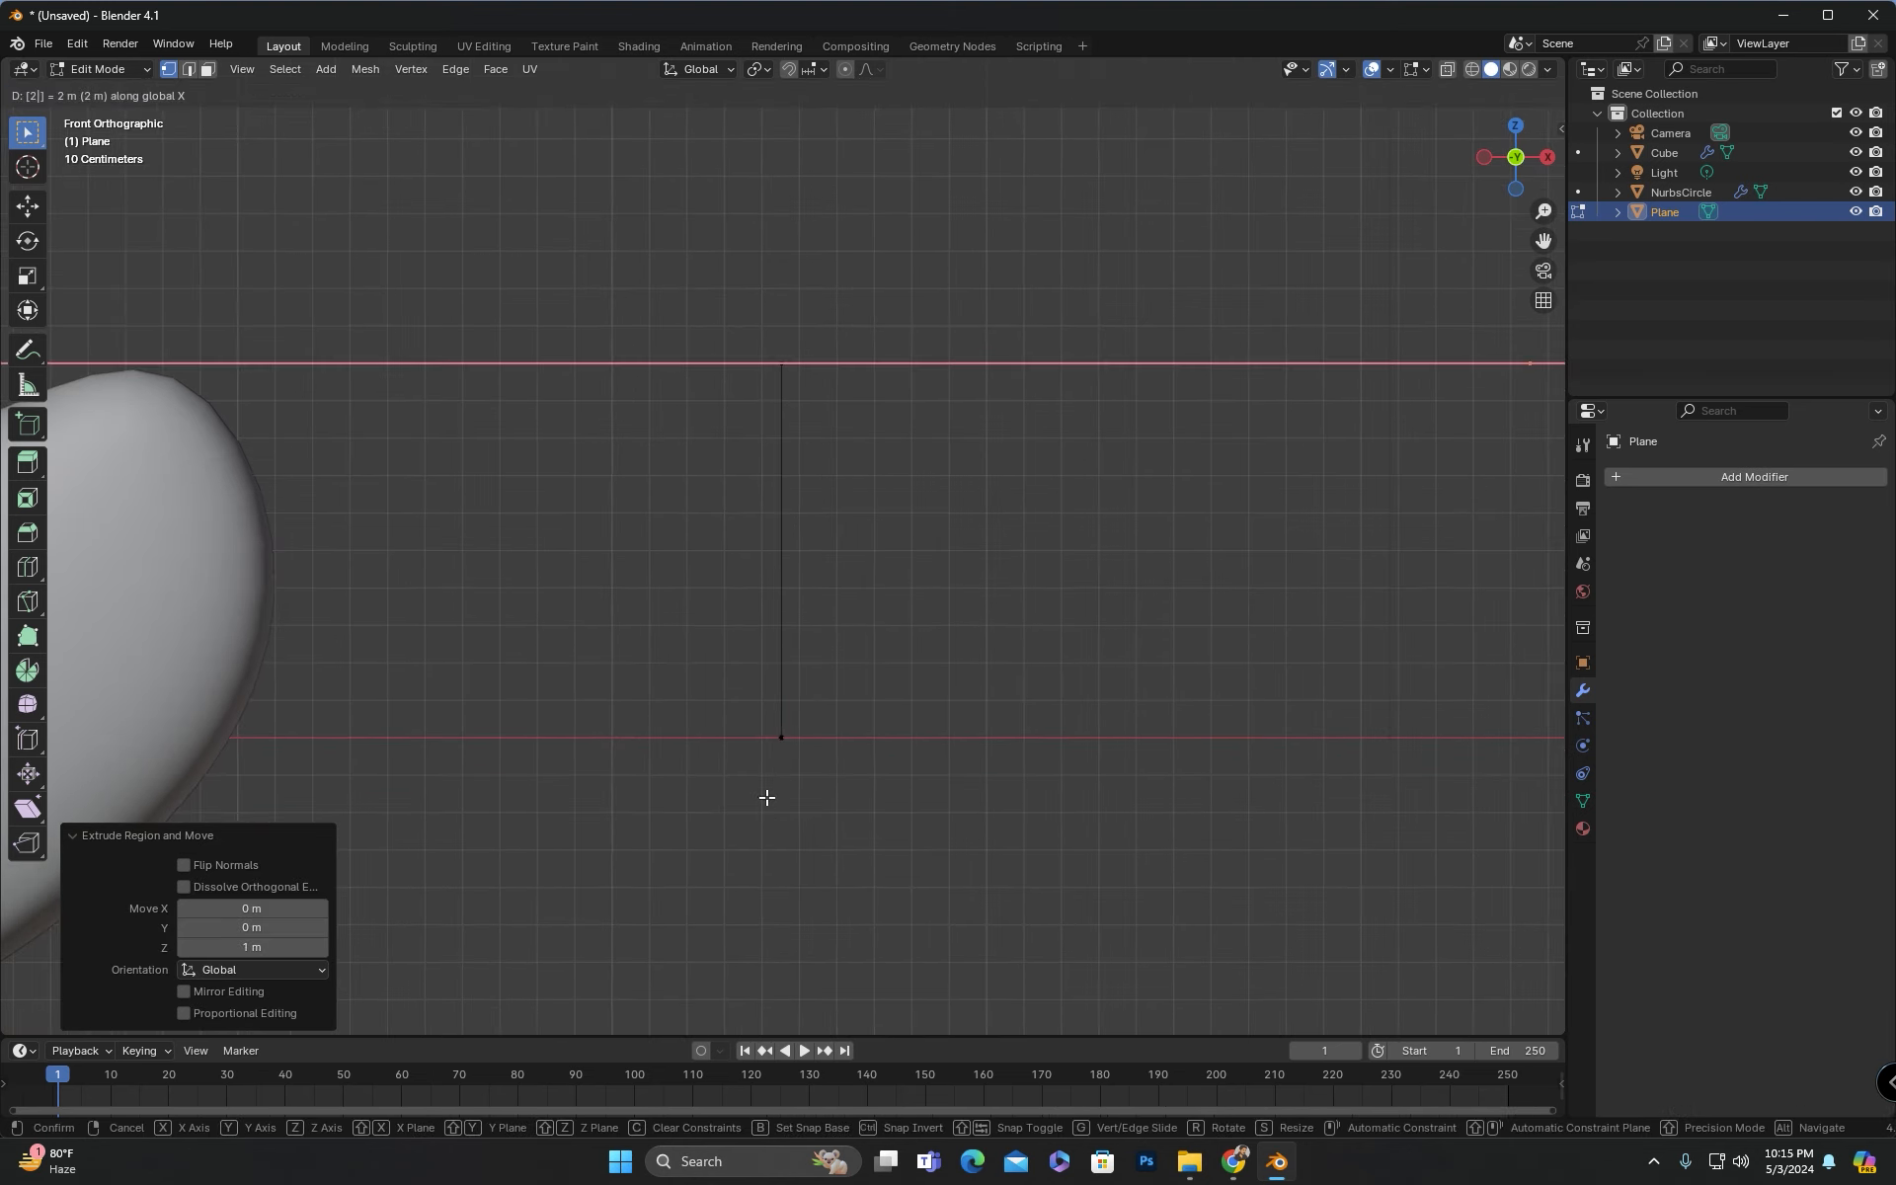
{"action": "key", "text": "2"}
{"action": "key", "text": "Return"}
Step: Extrude the end vertex -1 m along Z and -2 m along X back to the starting corner
{"action": "key", "text": "e"}
{"action": "key", "text": "z"}
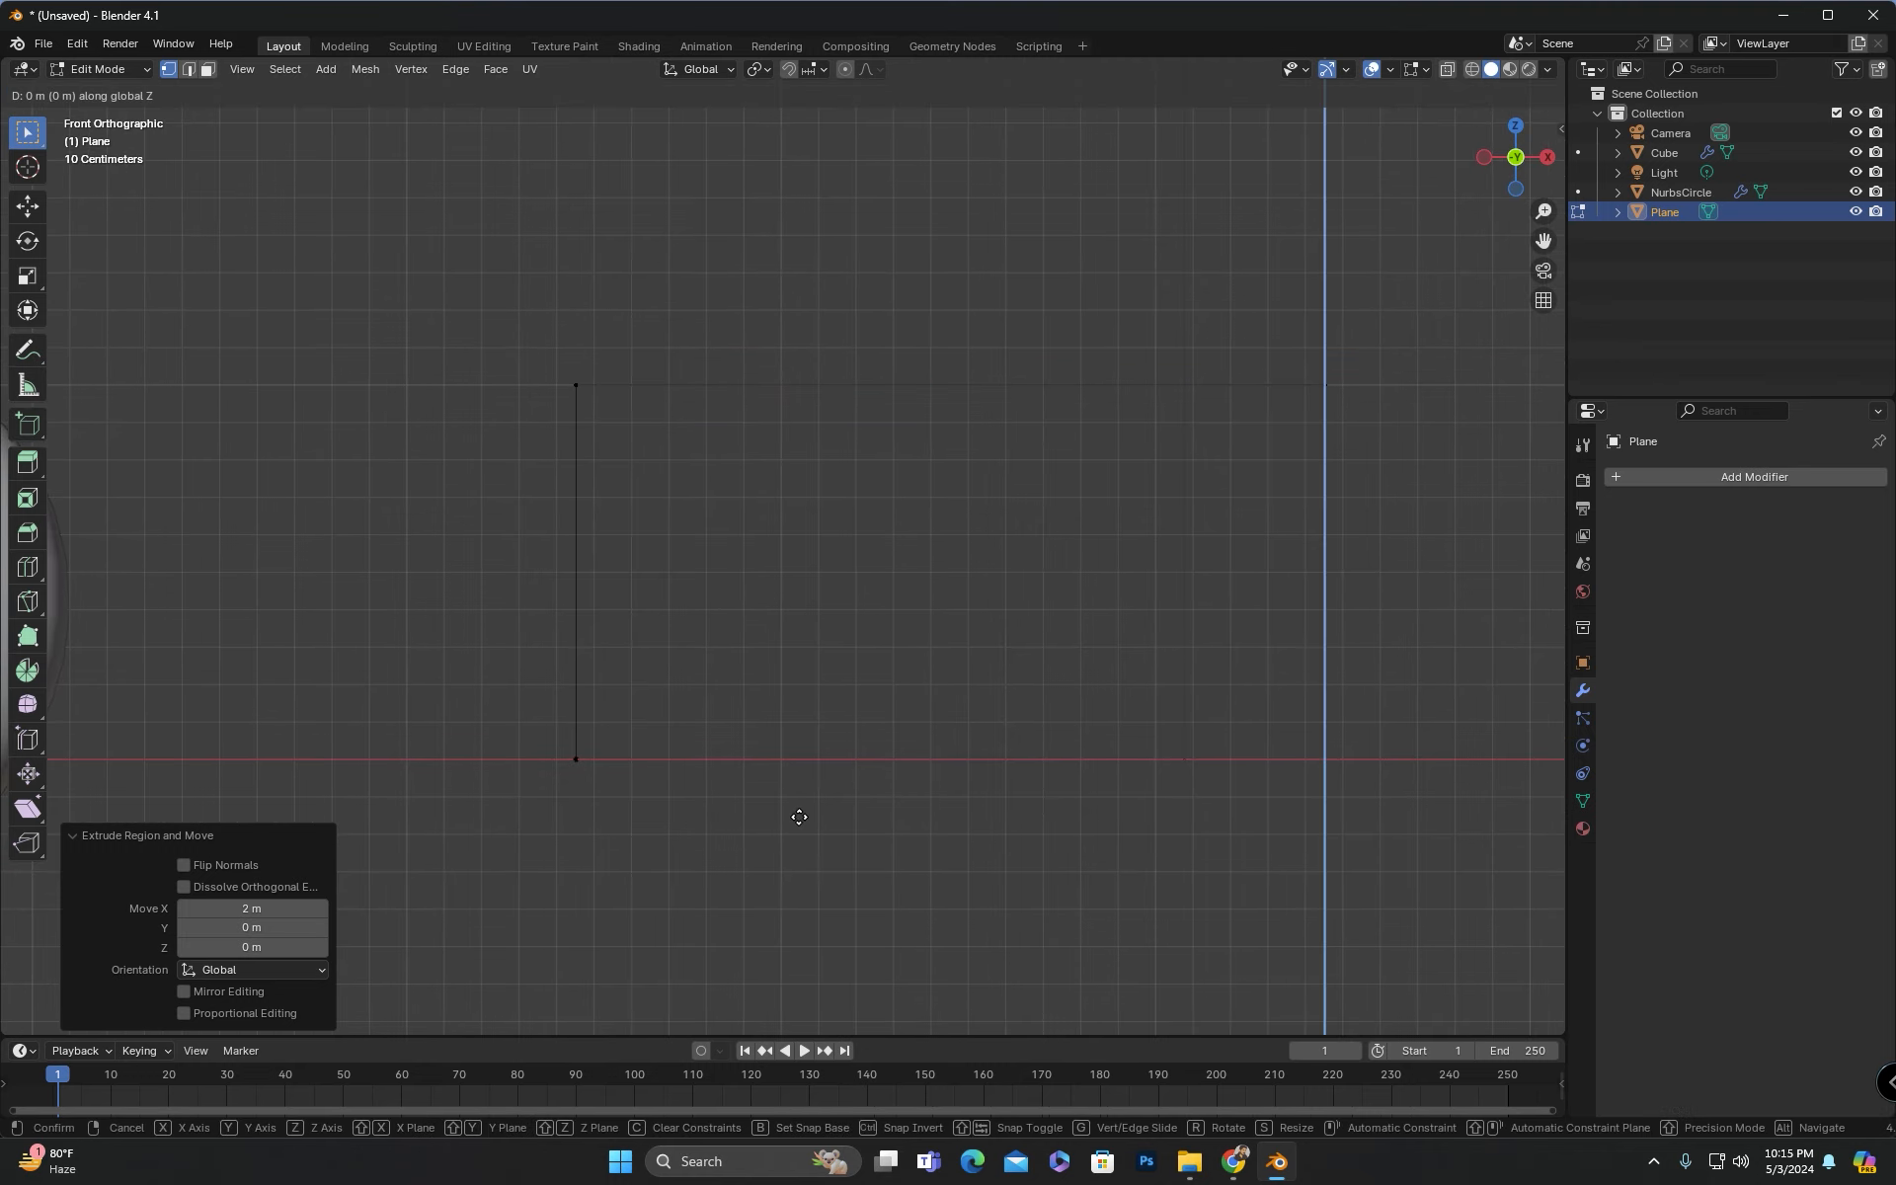
{"action": "key", "text": "Return"}
{"action": "key", "text": "e"}
{"action": "key", "text": "x"}
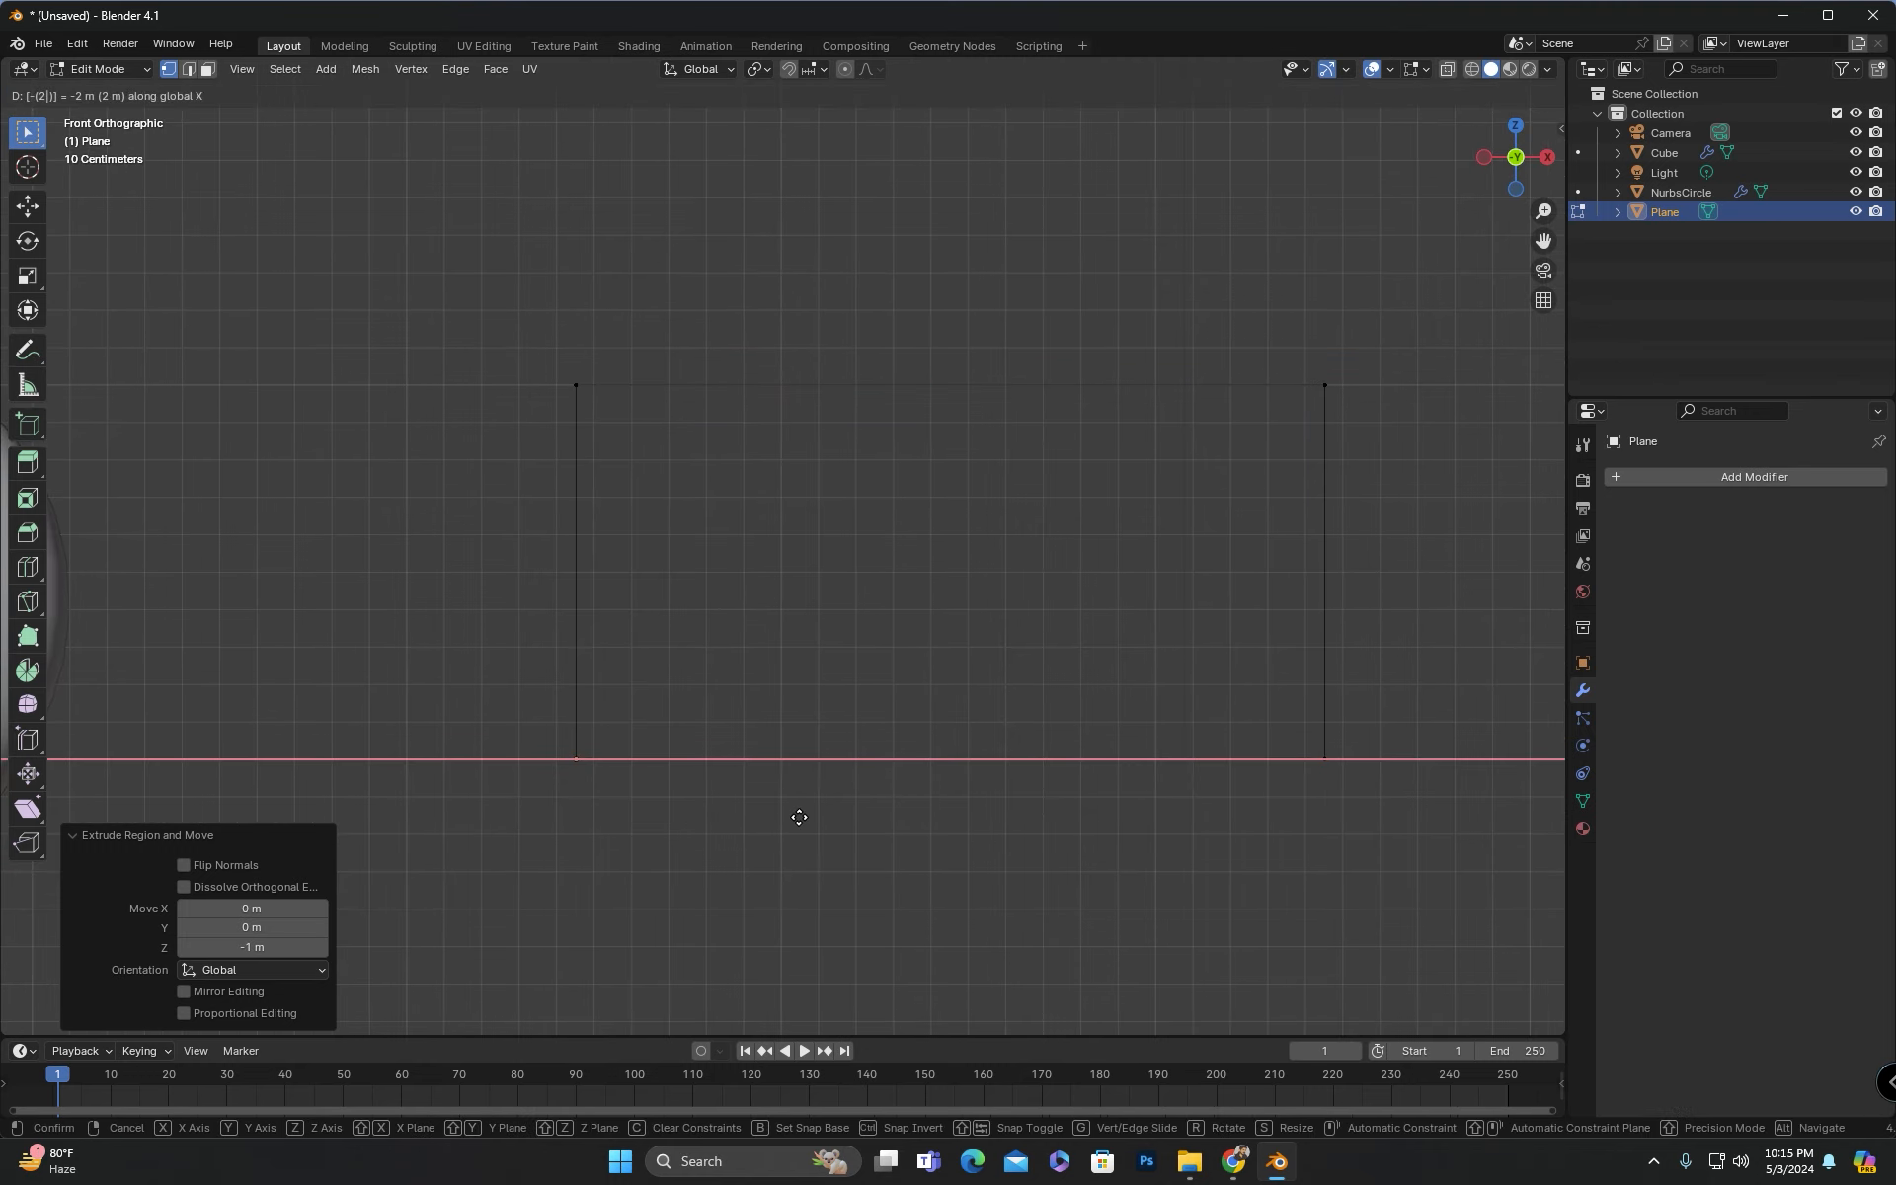
{"action": "key", "text": "Return"}
Step: Merge the overlapping vertices at the starting corner at center to close the rectangle
{"action": "left_click", "coordinate": [748, 675]}
{"action": "scroll", "coordinate": [563, 785], "scroll_direction": "up", "scroll_amount": 2}
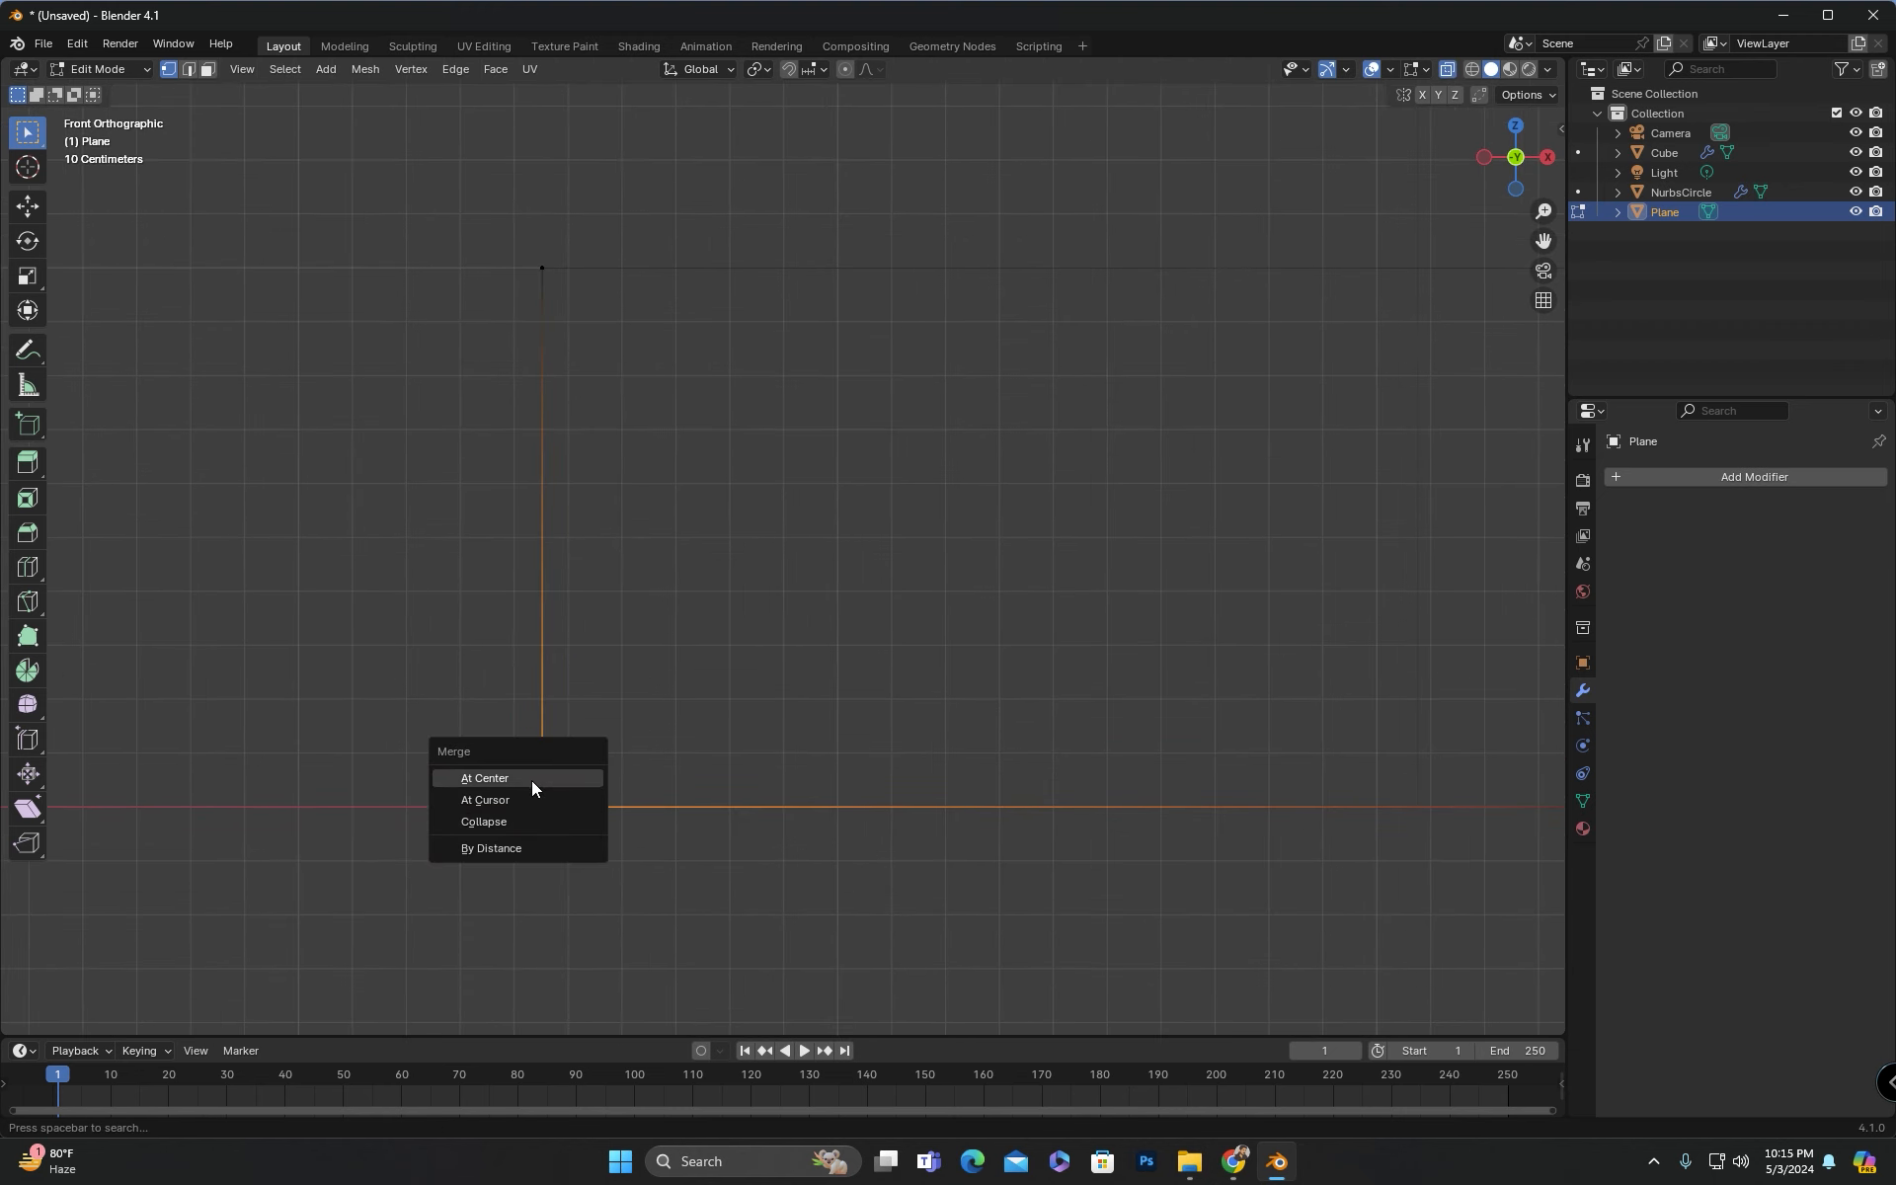
{"action": "left_click", "coordinate": [531, 779]}
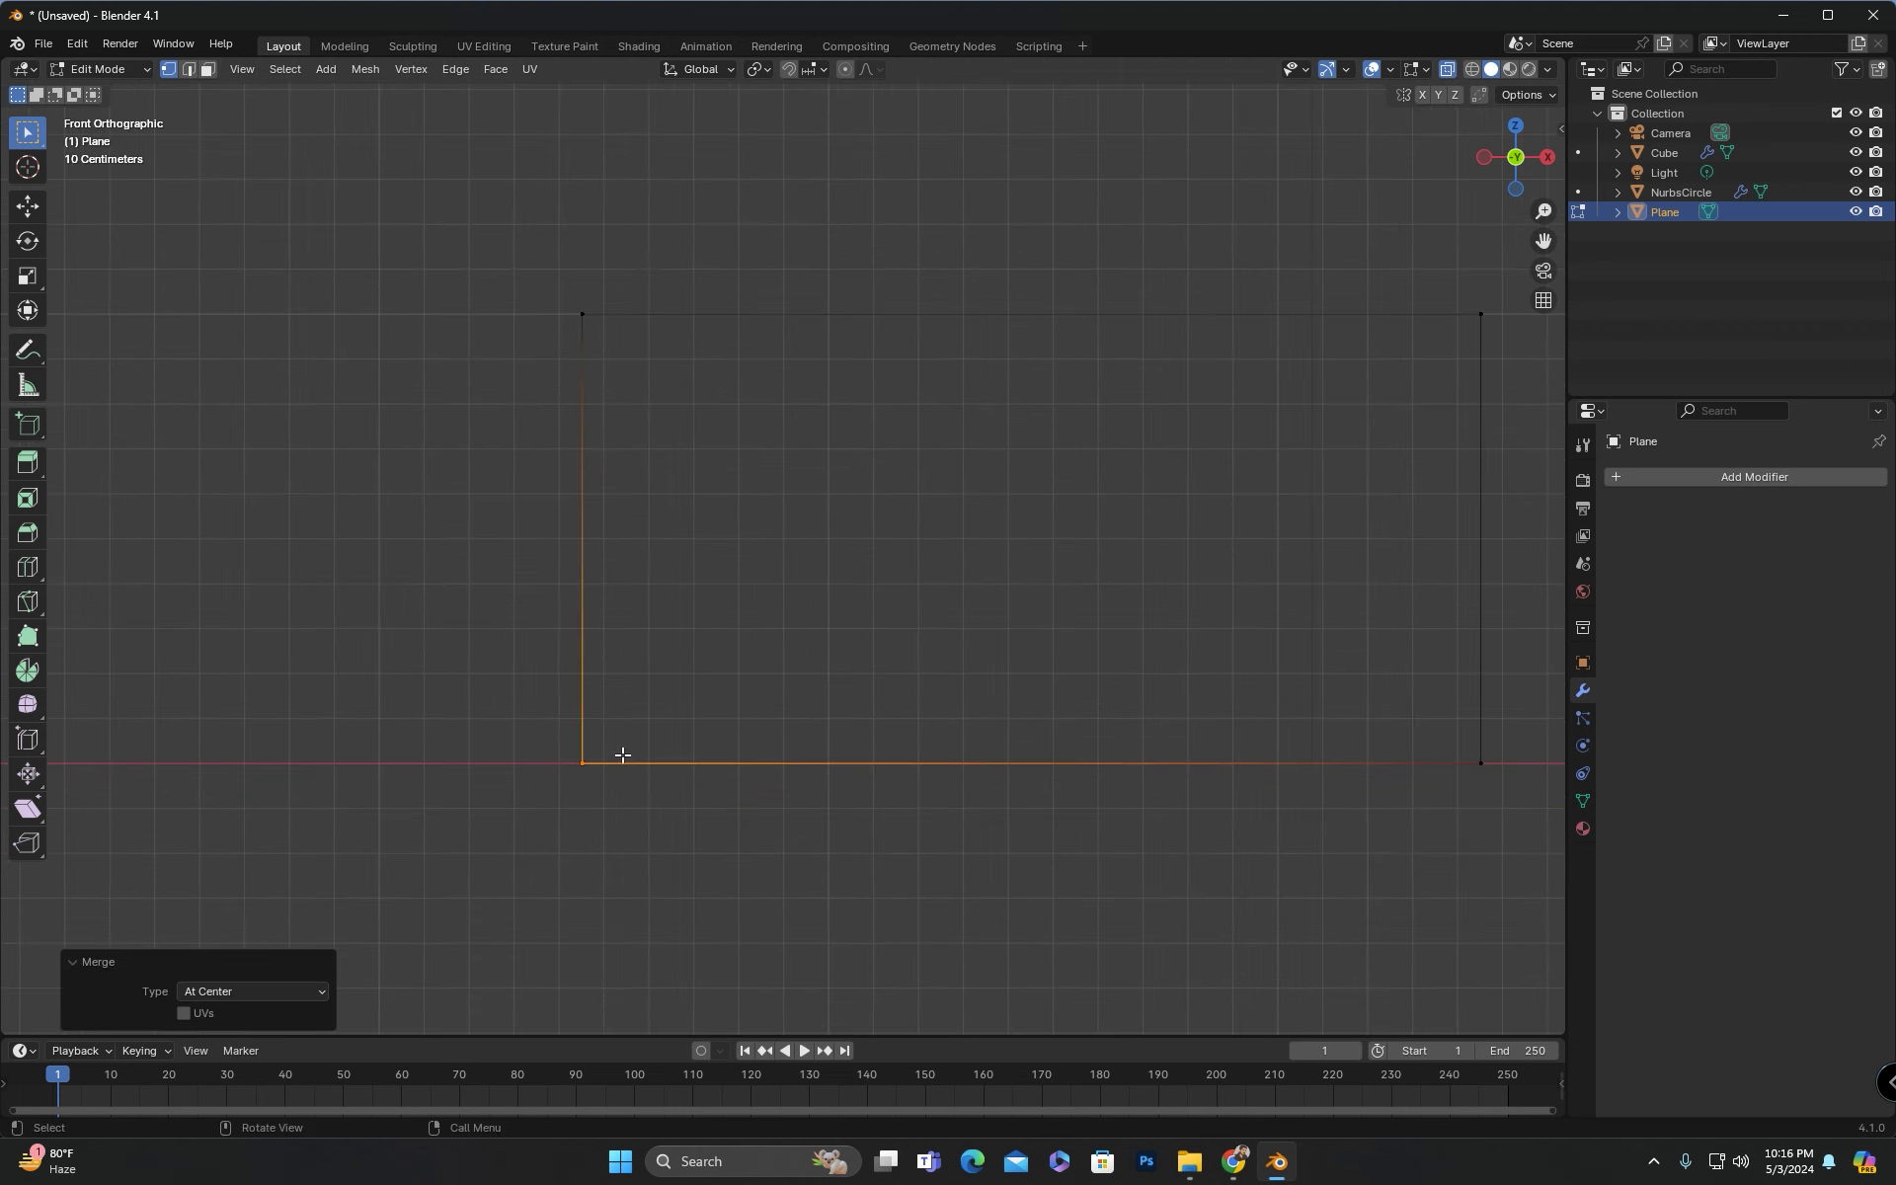
{"action": "key", "text": "Tab"}
{"action": "scroll", "coordinate": [684, 703], "scroll_direction": "down", "scroll_amount": 5}
{"action": "middle_click_drag", "start_coordinate": [774, 590], "coordinate": [788, 674]}
{"action": "middle_click_drag", "start_coordinate": [844, 559], "coordinate": [807, 616]}
Step: Bevel all four rectangle vertices with 5 segments and a width of about 0.424 m to round the link outline
{"action": "key", "text": "Tab"}
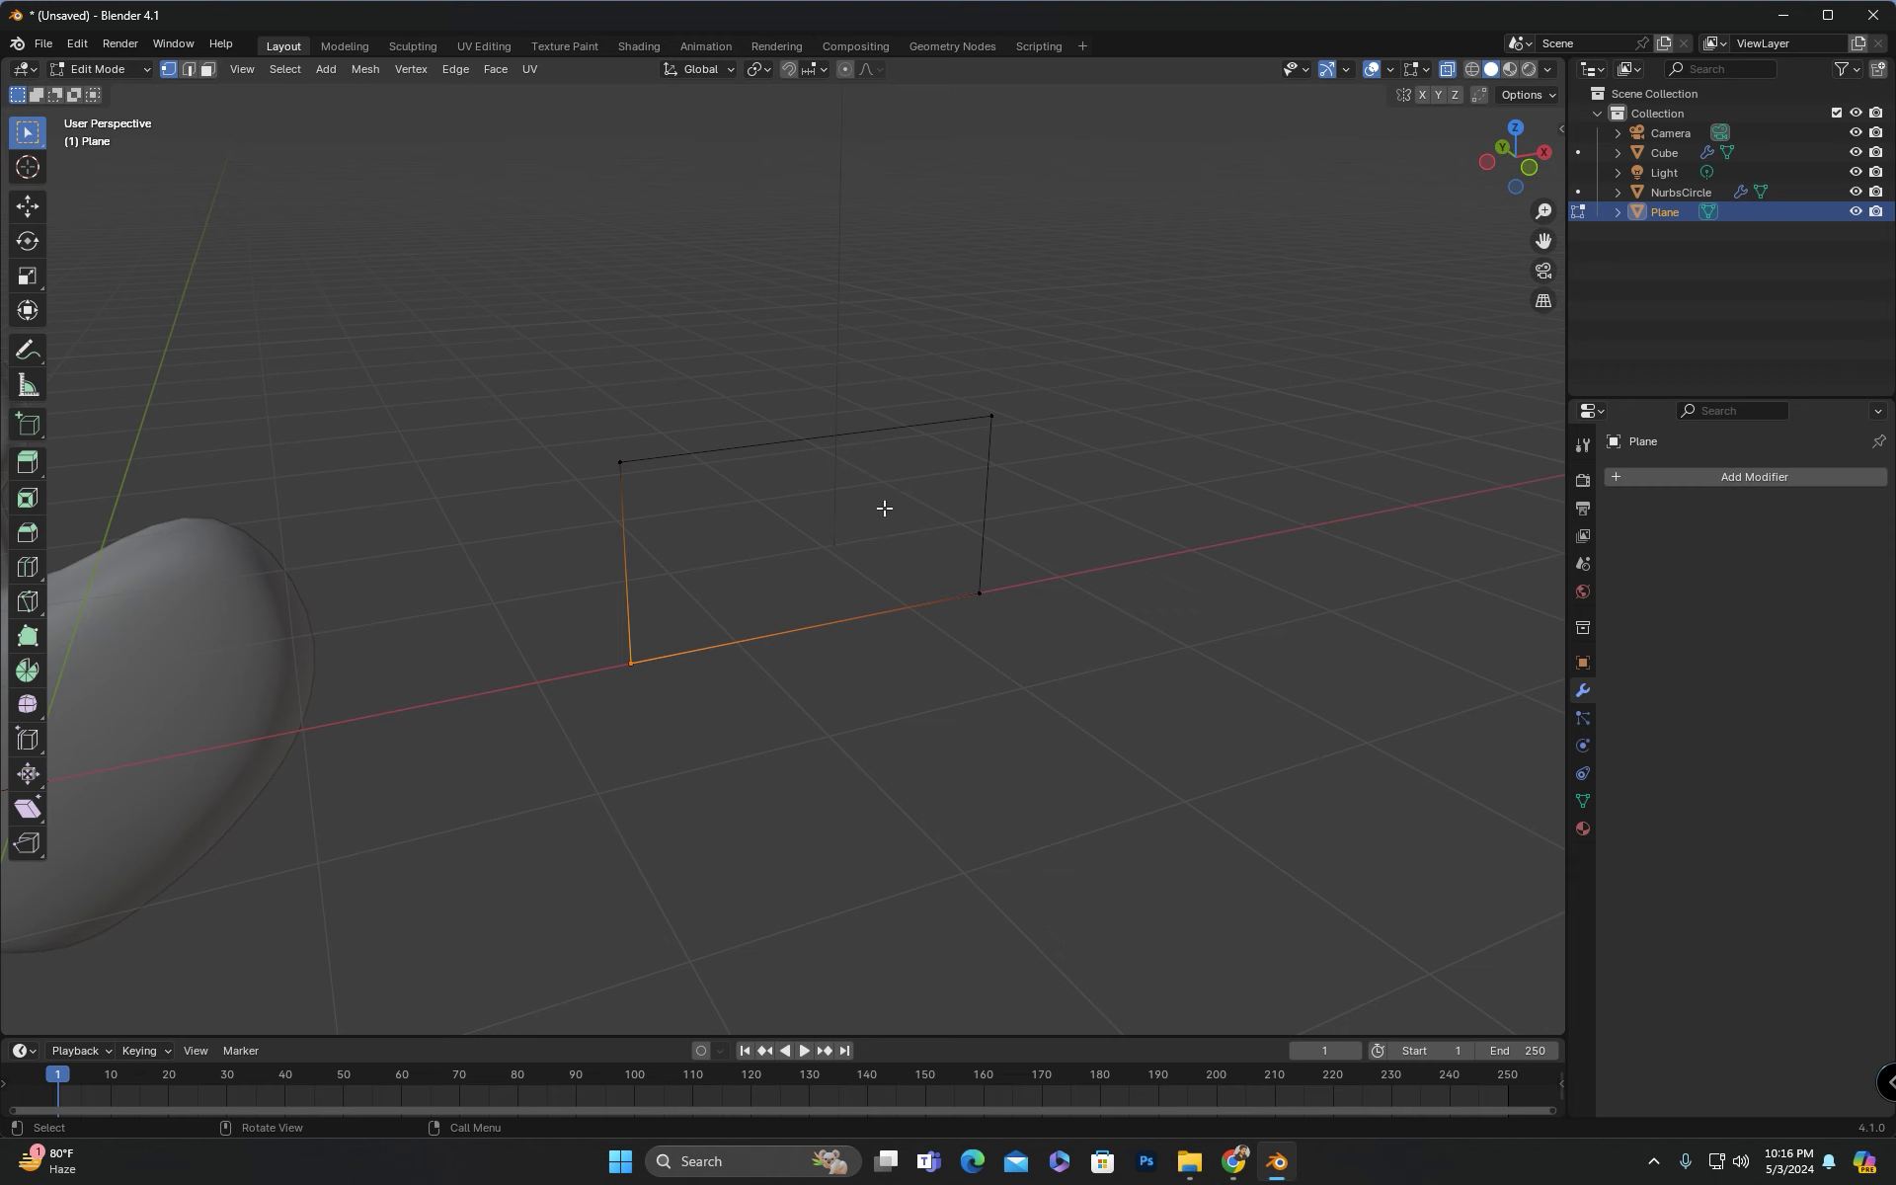
{"action": "key", "text": "a"}
{"action": "middle_click_drag", "start_coordinate": [1073, 613], "coordinate": [992, 587]}
{"action": "scroll", "coordinate": [1027, 579], "scroll_direction": "up", "scroll_amount": 1}
{"action": "scroll", "coordinate": [956, 602], "scroll_direction": "up", "scroll_amount": 1}
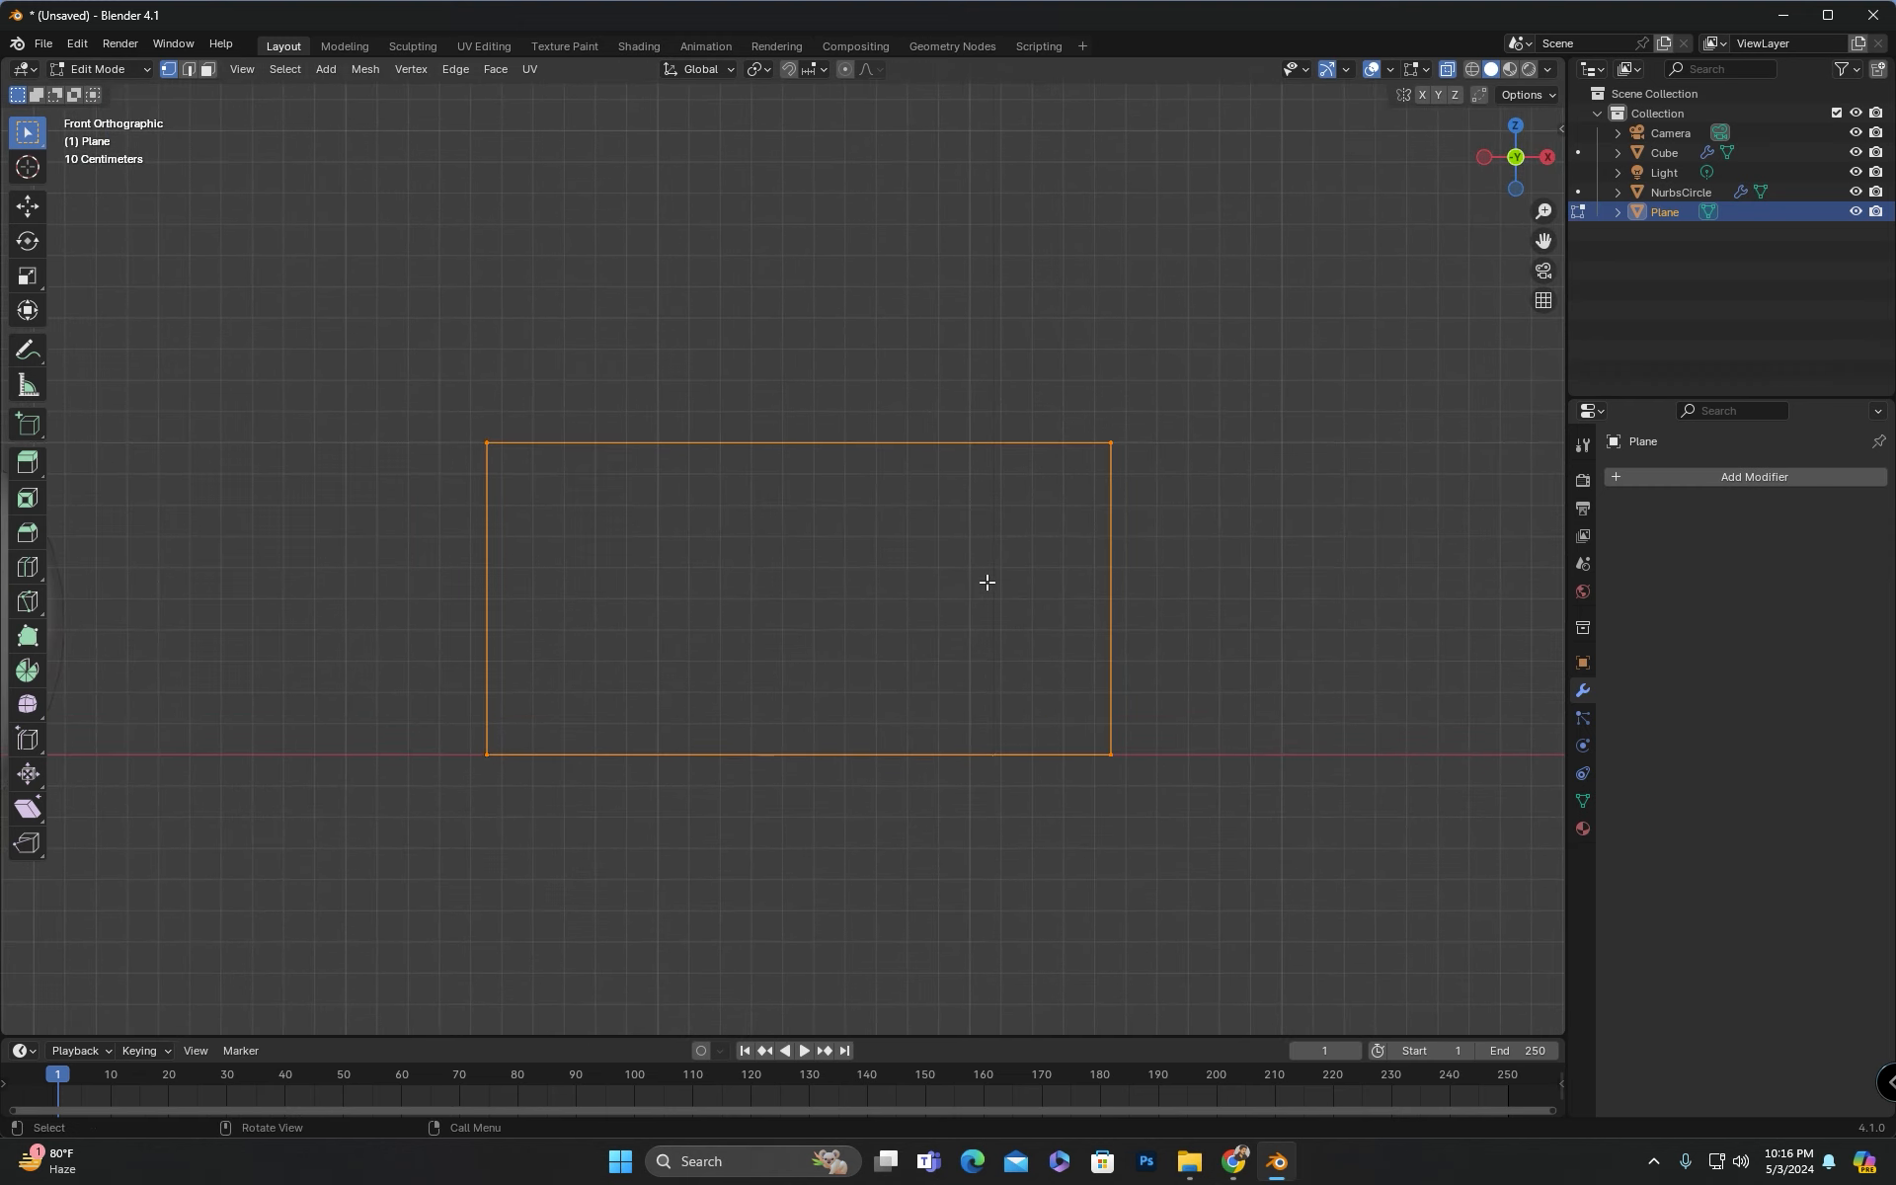
{"action": "key", "text": "ctrl"}
{"action": "key", "text": "ctrl+b"}
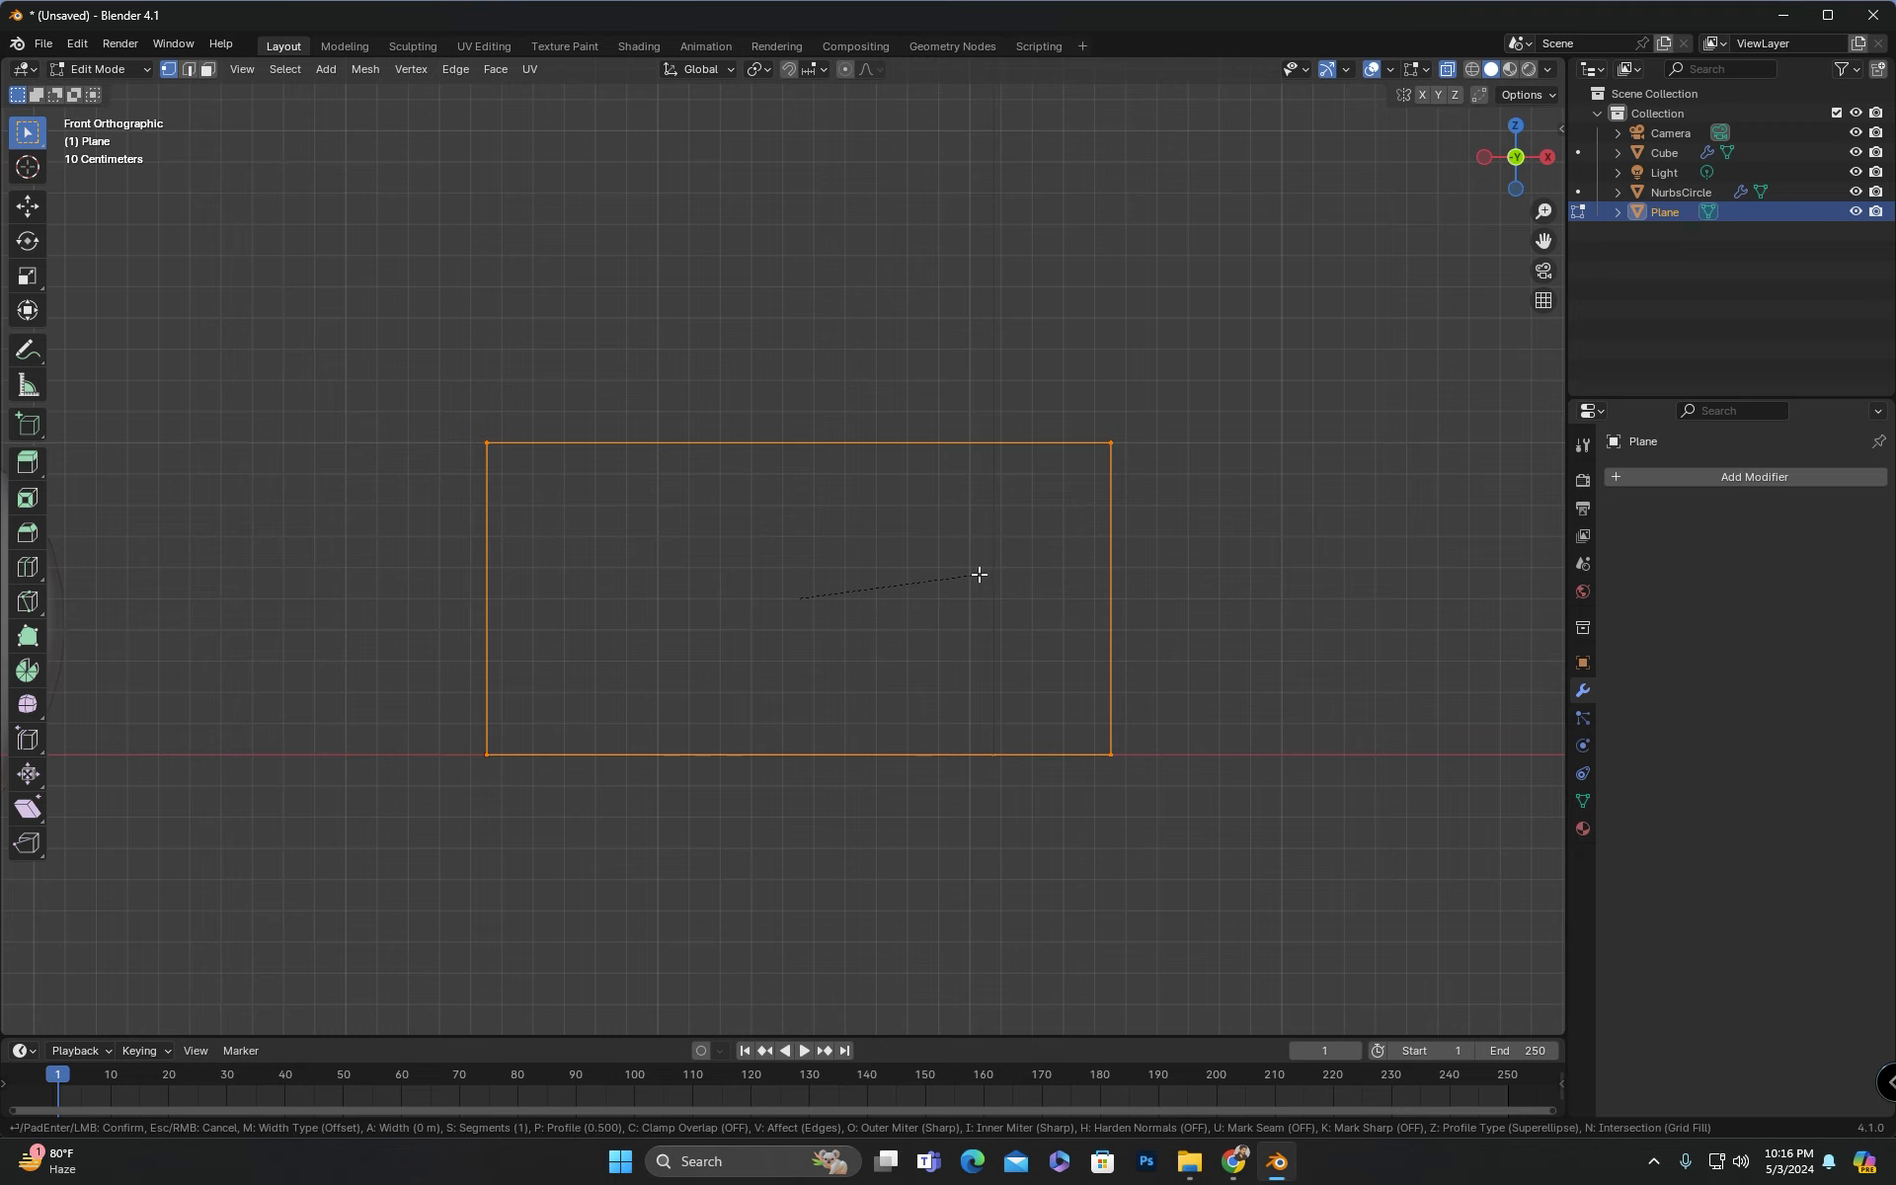
{"action": "key", "text": "v"}
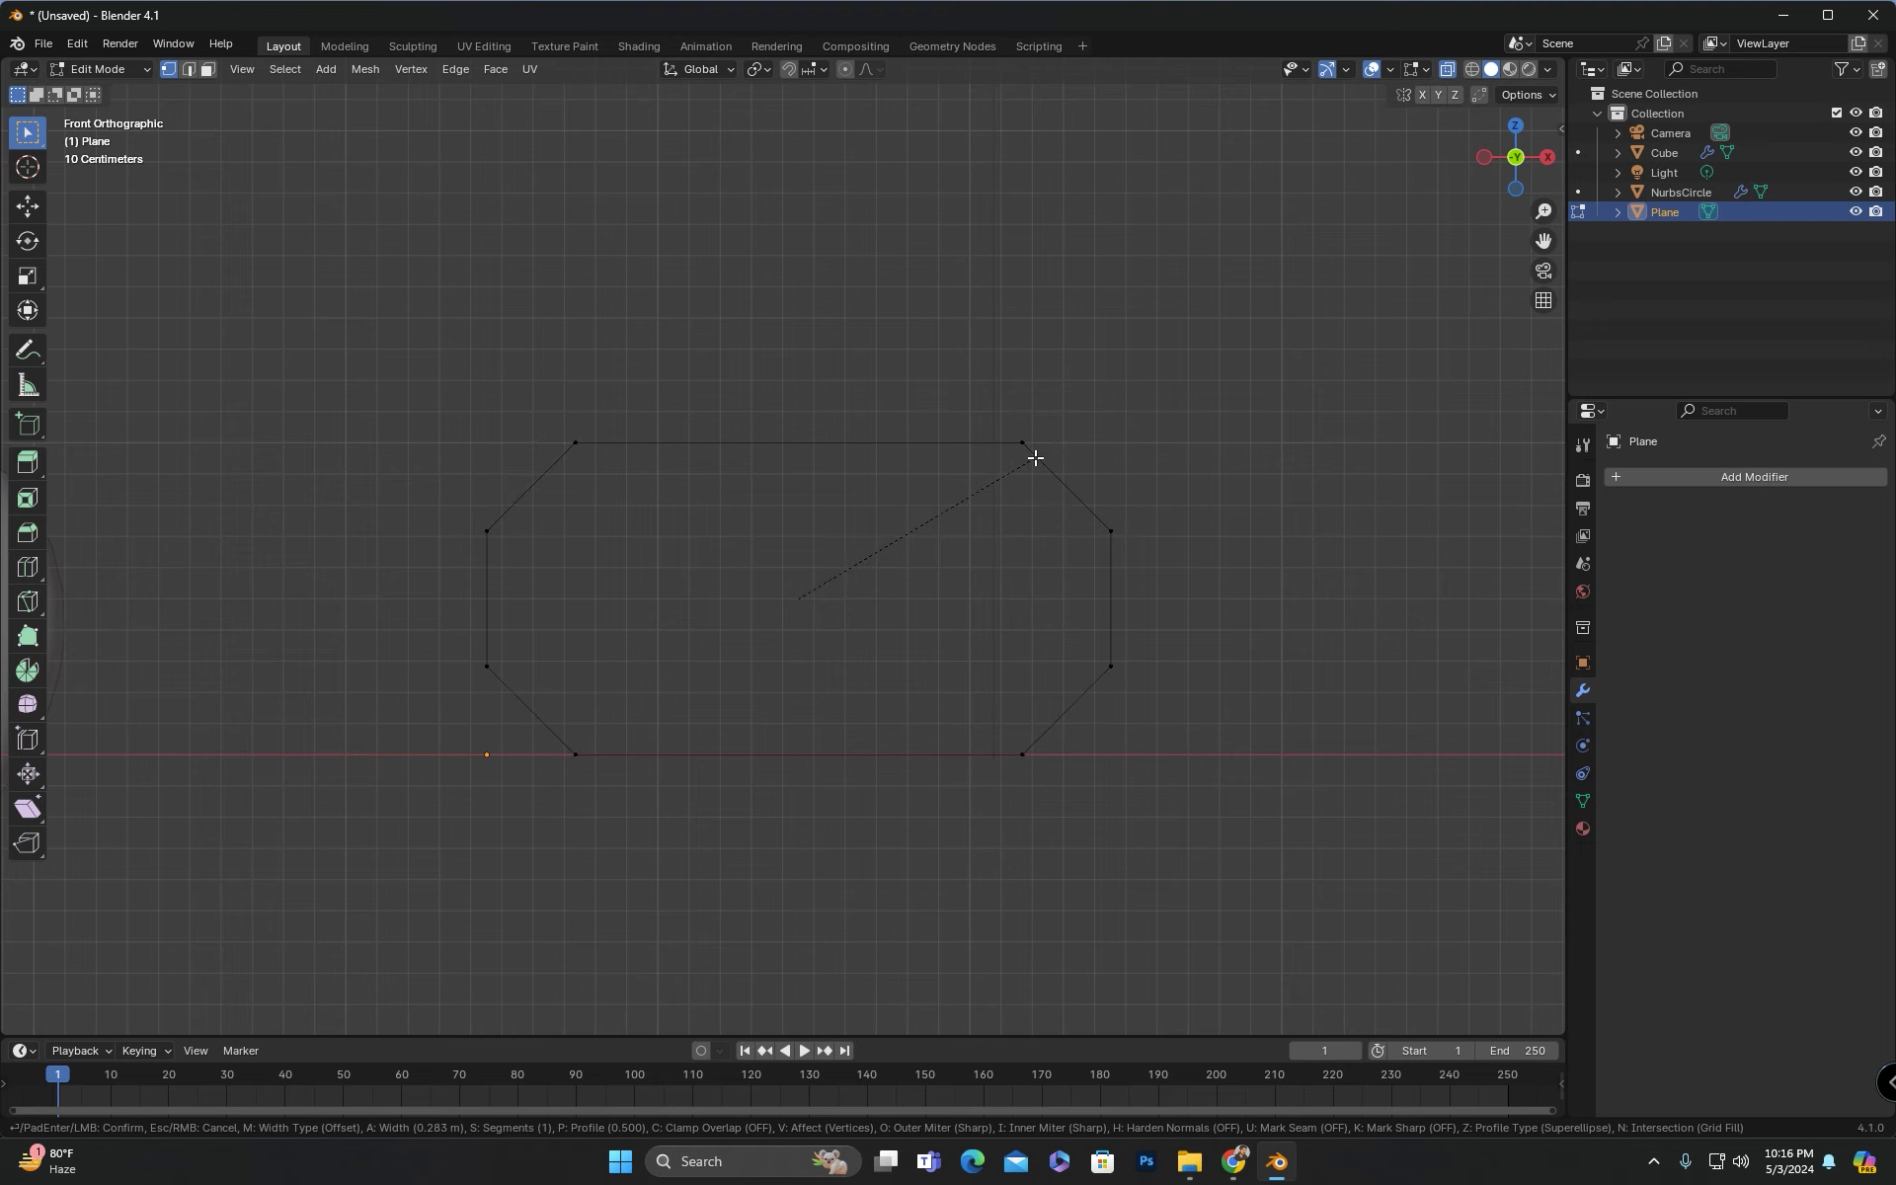
{"action": "scroll", "coordinate": [1042, 453], "scroll_direction": "up", "scroll_amount": 4}
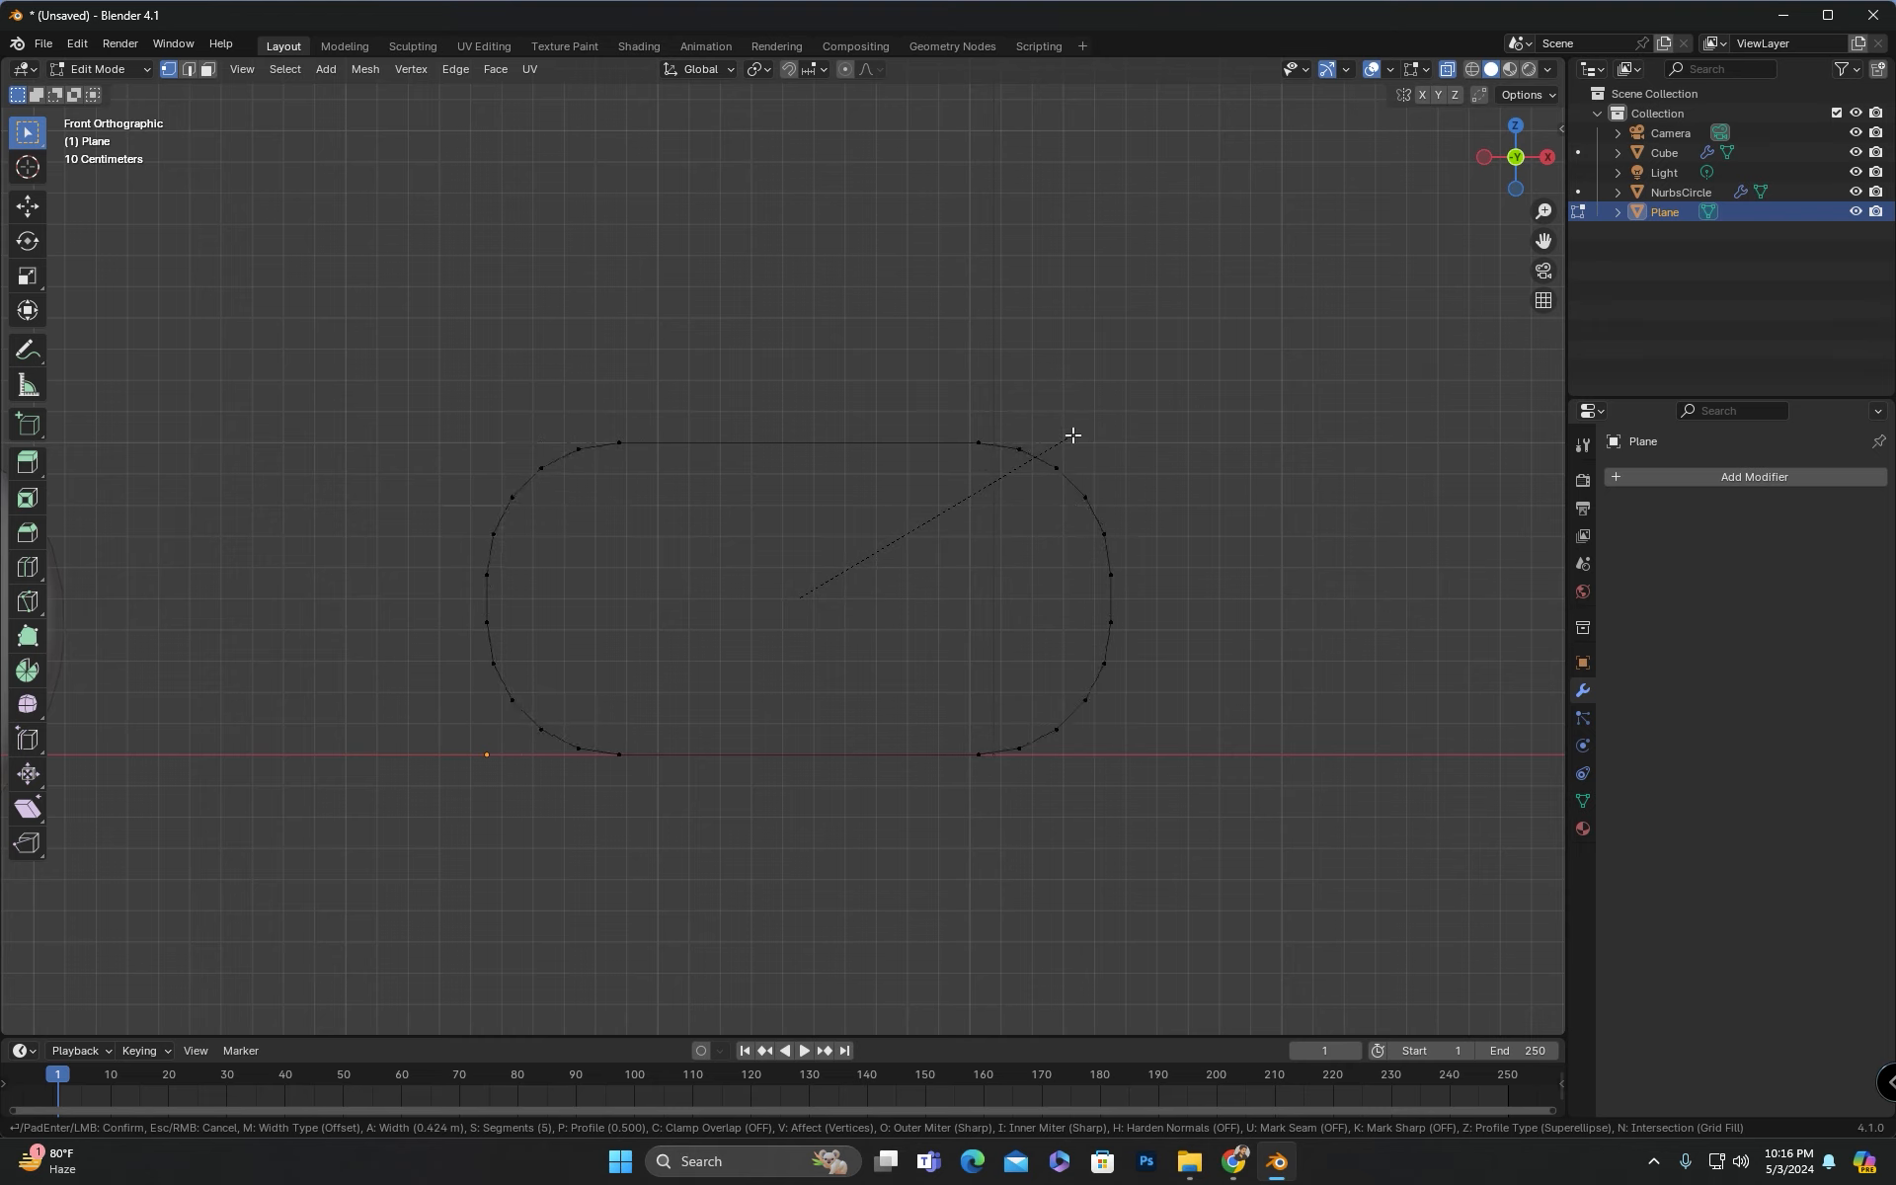
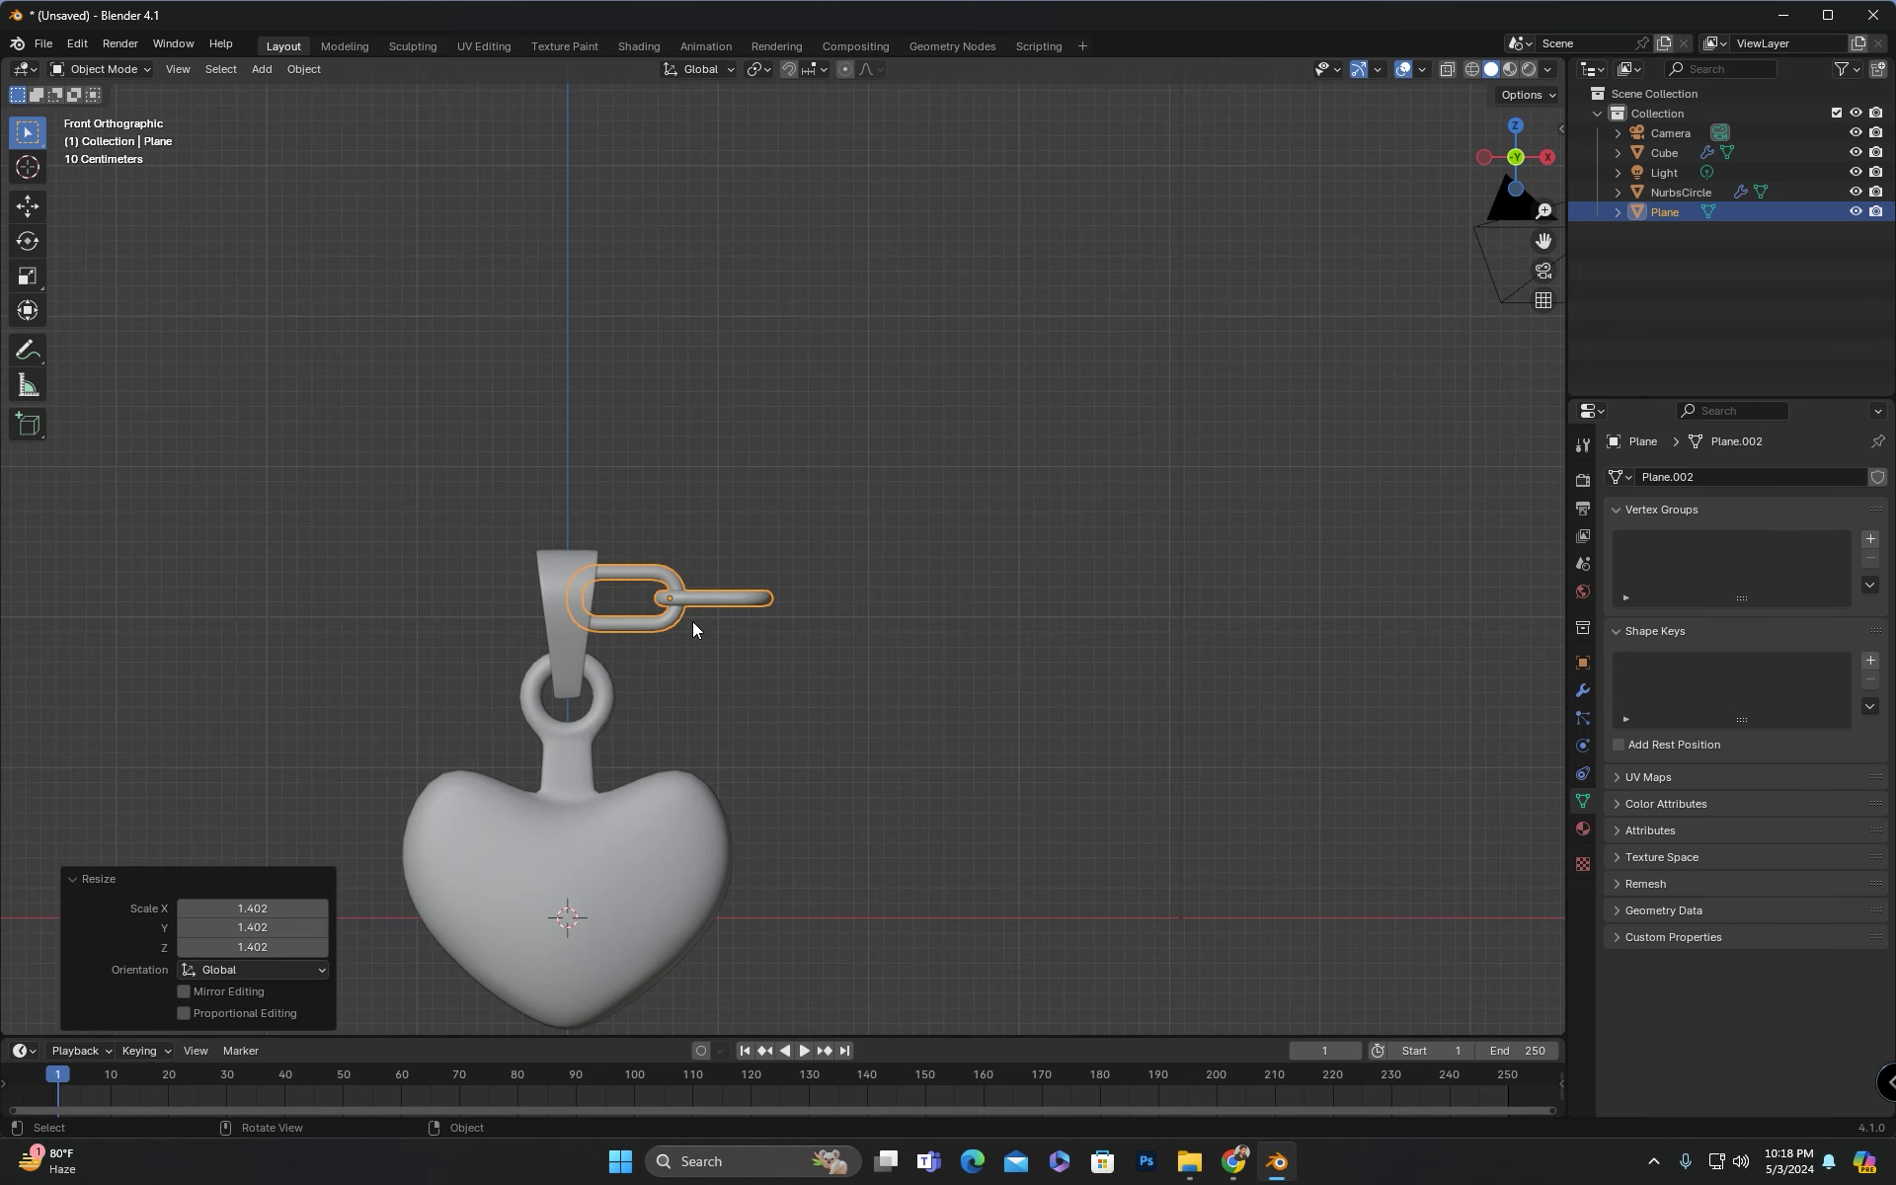
Step: Move the pair of chain links about 3.38 m along X, away from the strap
{"action": "key", "text": "g"}
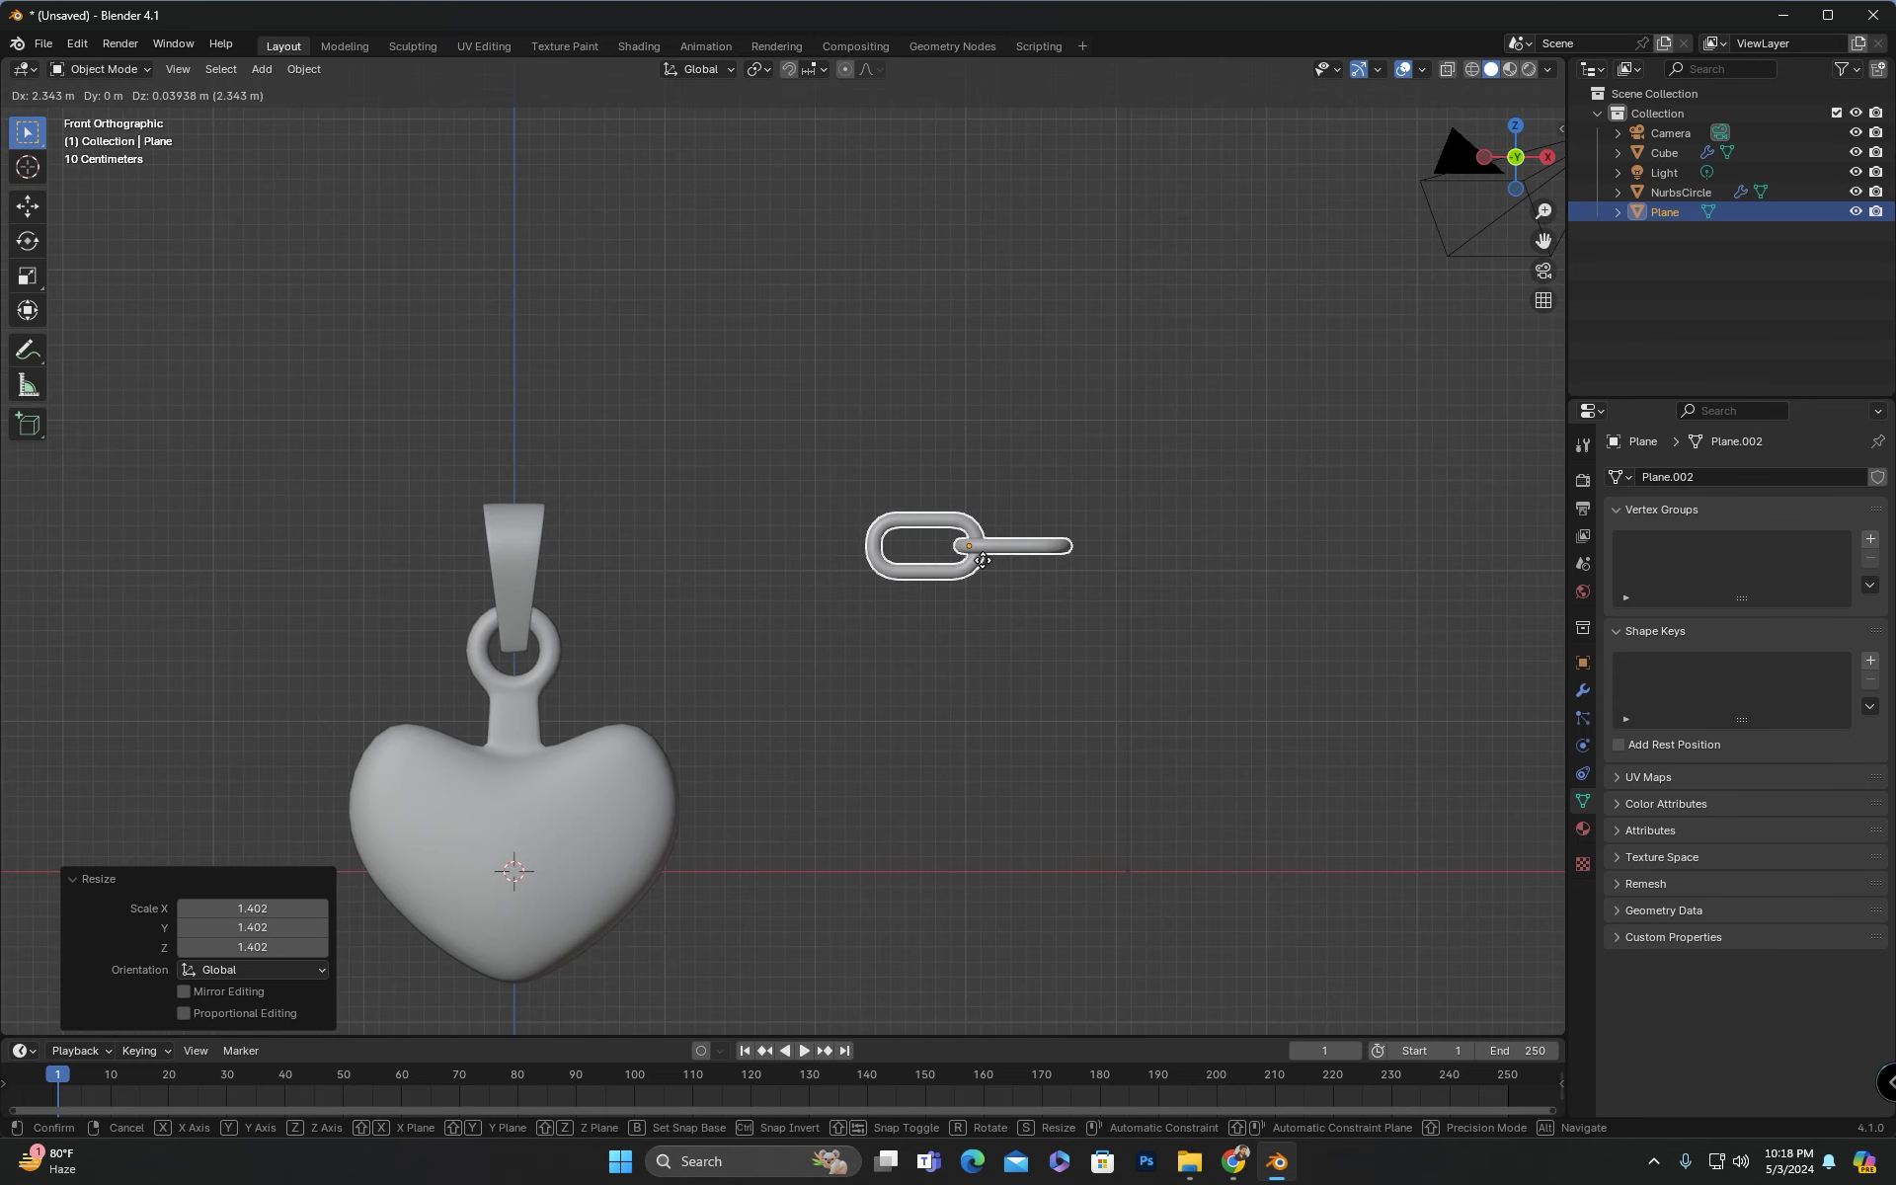
{"action": "key", "text": "x"}
{"action": "left_click", "coordinate": [1139, 559]}
{"action": "middle_click_drag", "start_coordinate": [1139, 558], "coordinate": [984, 579], "text": "shift"}
Step: Add an Array modifier to the pair of chain links with a relative X offset factor of 0.85
{"action": "left_click", "coordinate": [1583, 692]}
{"action": "left_click", "coordinate": [1732, 478]}
{"action": "left_click", "coordinate": [1733, 481]}
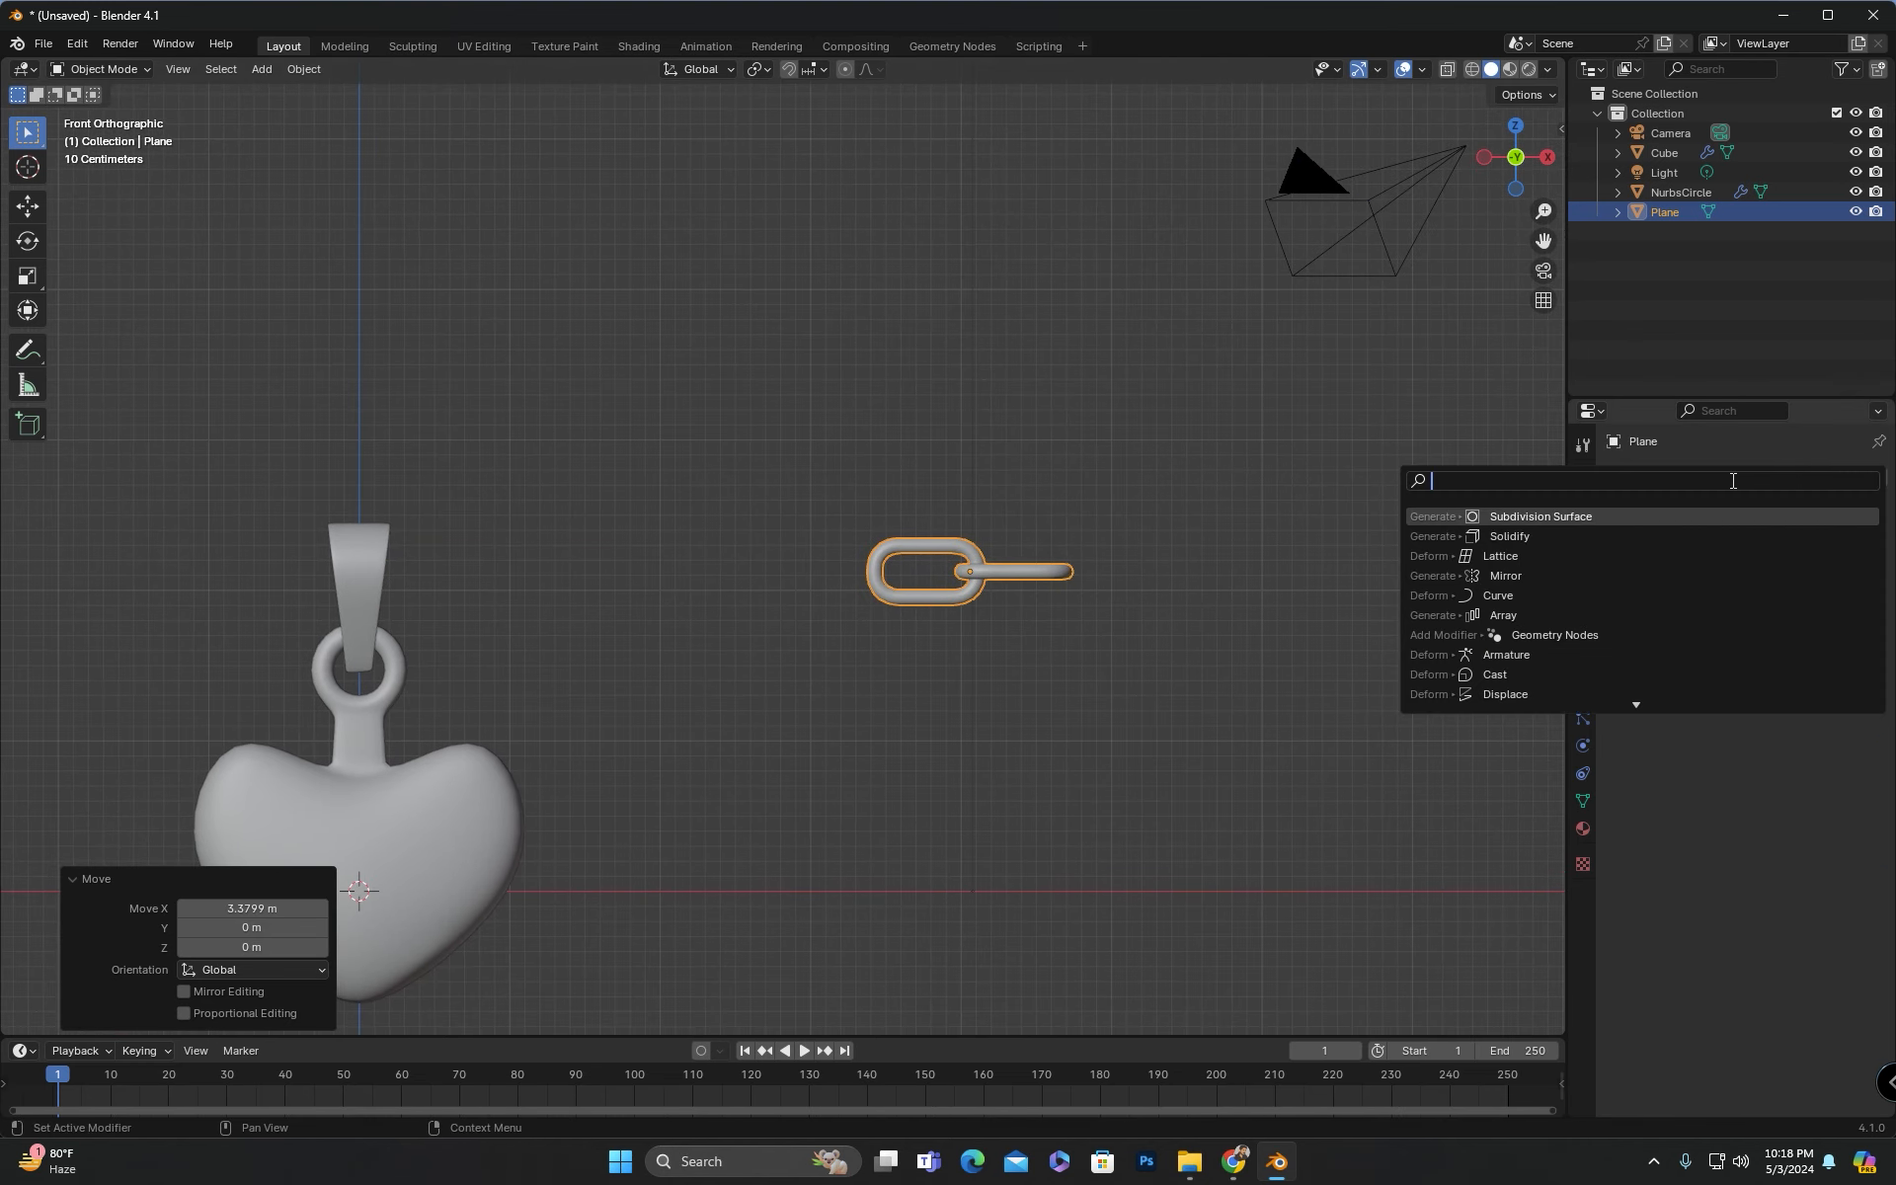
{"action": "left_click", "coordinate": [1503, 614]}
{"action": "middle_click_drag", "start_coordinate": [1076, 626], "coordinate": [1152, 630]}
{"action": "scroll", "coordinate": [1152, 630], "scroll_direction": "up", "scroll_amount": 2}
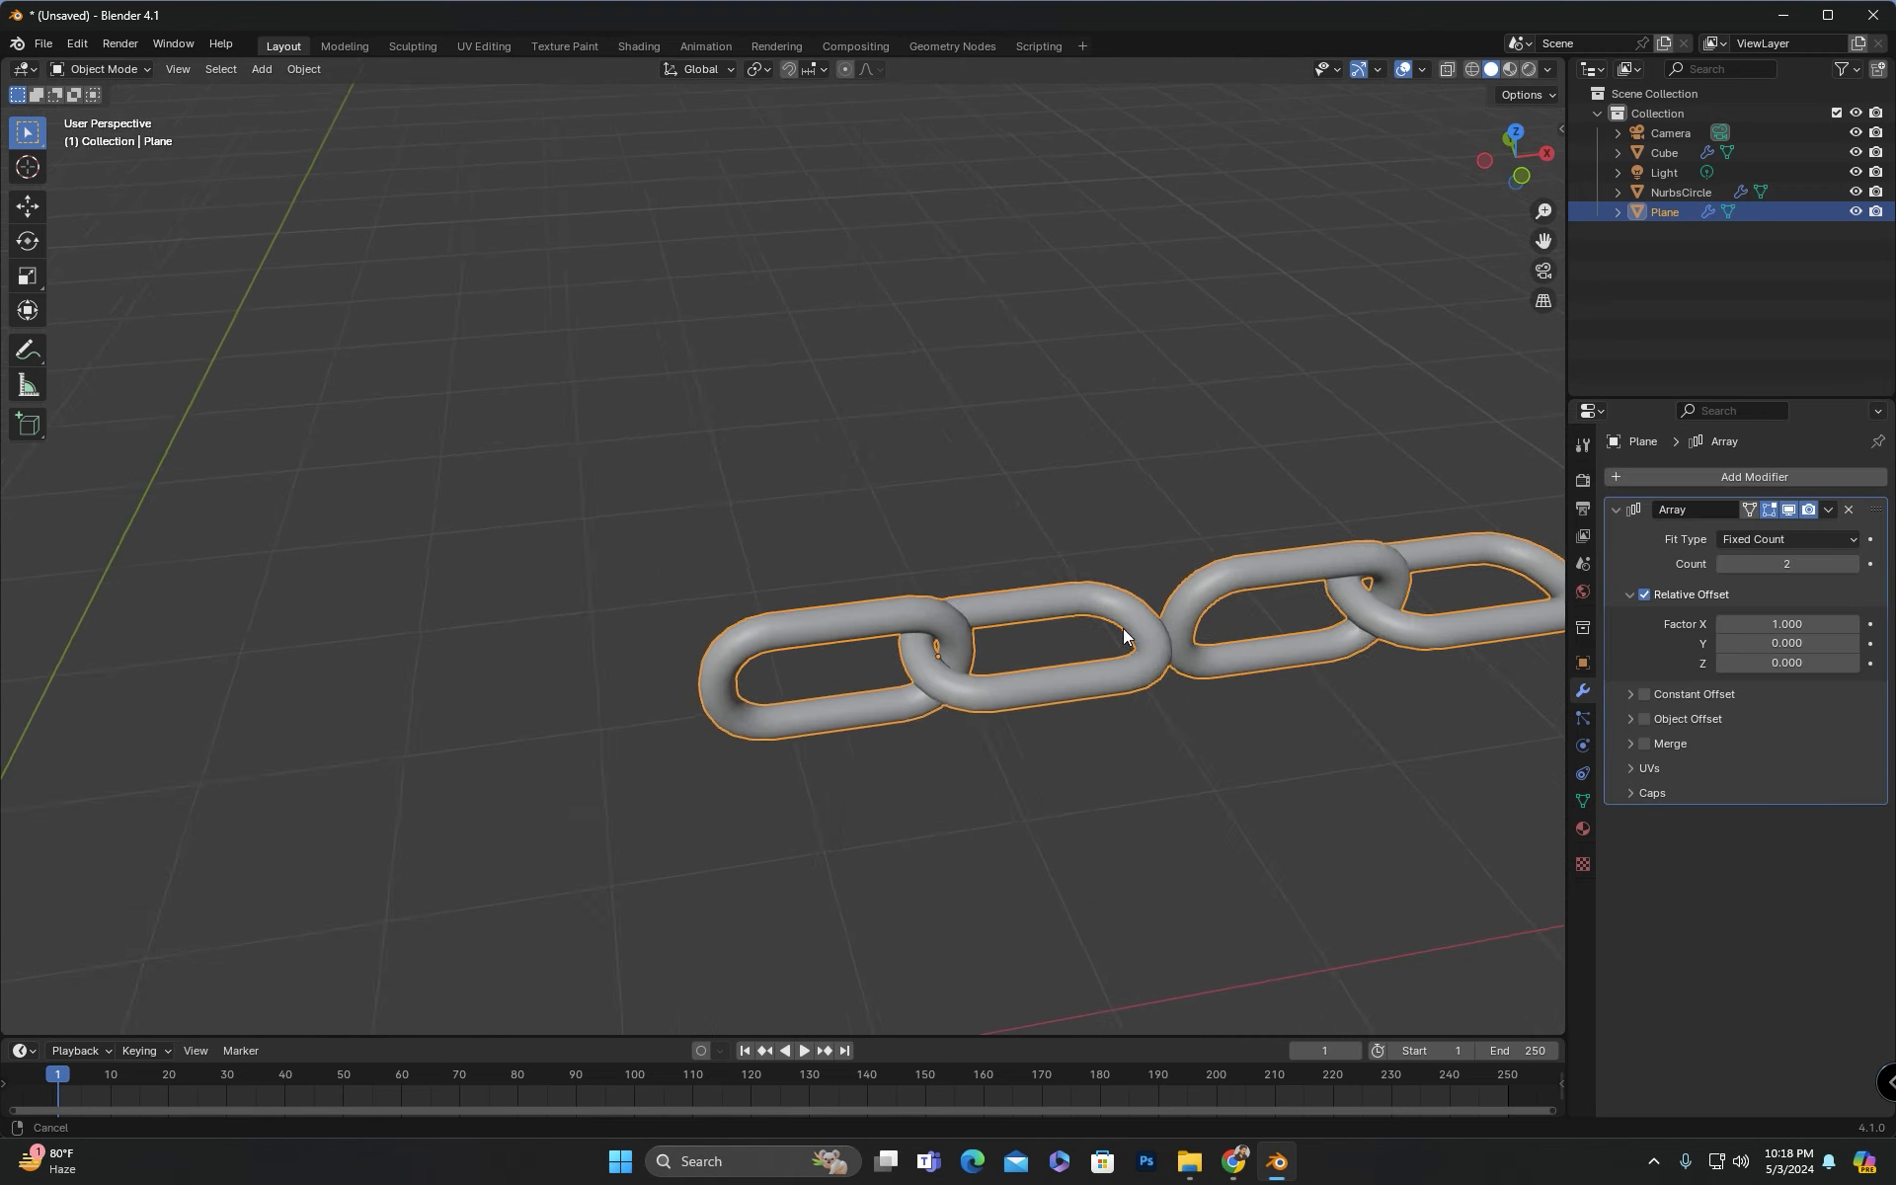
{"action": "scroll", "coordinate": [1151, 630], "scroll_direction": "up", "scroll_amount": 3}
{"action": "left_click", "coordinate": [1808, 624]}
{"action": "type", "text": ".85"}
{"action": "key", "text": "Return"}
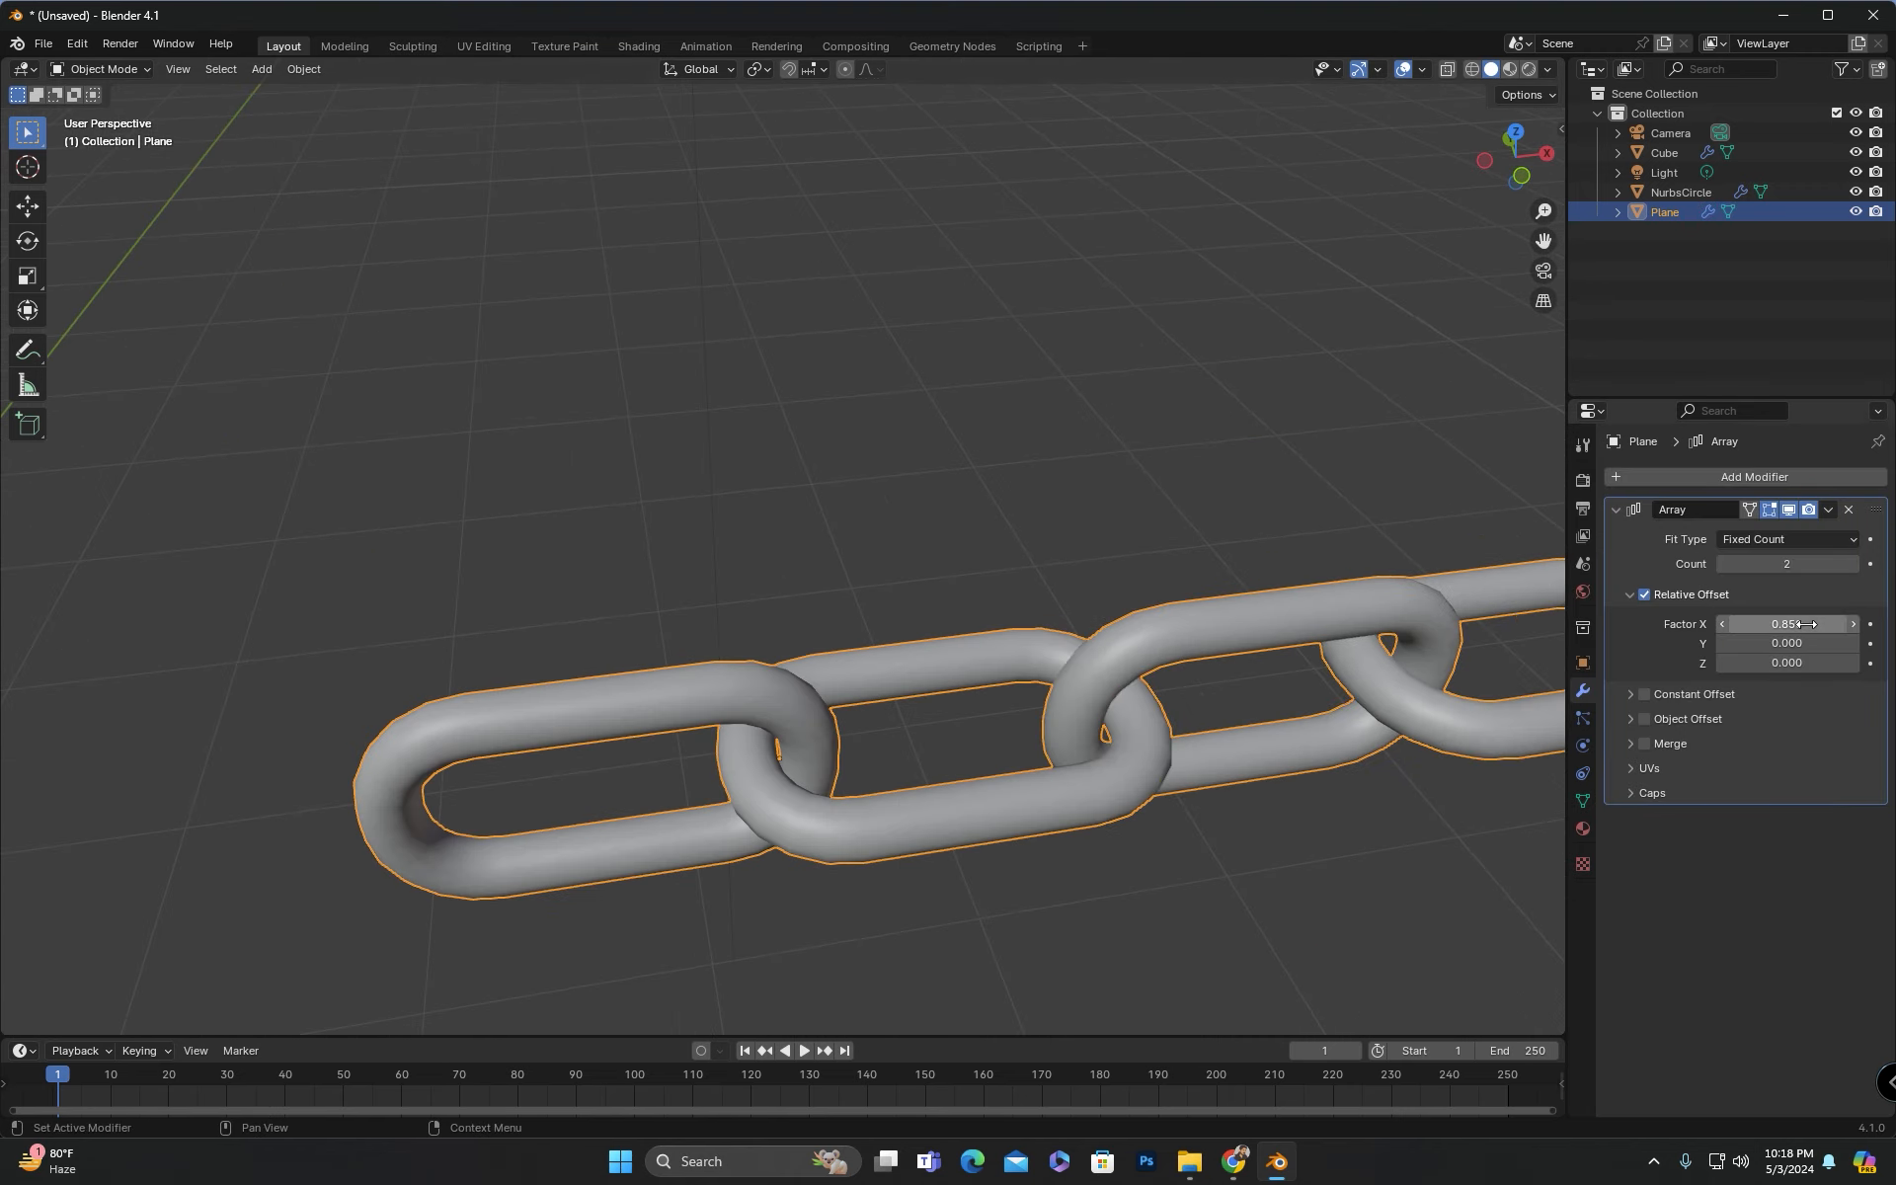
Step: Set the chain's array count to 30 and raise it to 40
{"action": "scroll", "coordinate": [937, 632], "scroll_direction": "down", "scroll_amount": 6}
{"action": "left_click", "coordinate": [1778, 563]}
{"action": "type", "text": "30"}
{"action": "key", "text": "Return"}
{"action": "scroll", "coordinate": [1046, 665], "scroll_direction": "down", "scroll_amount": 4}
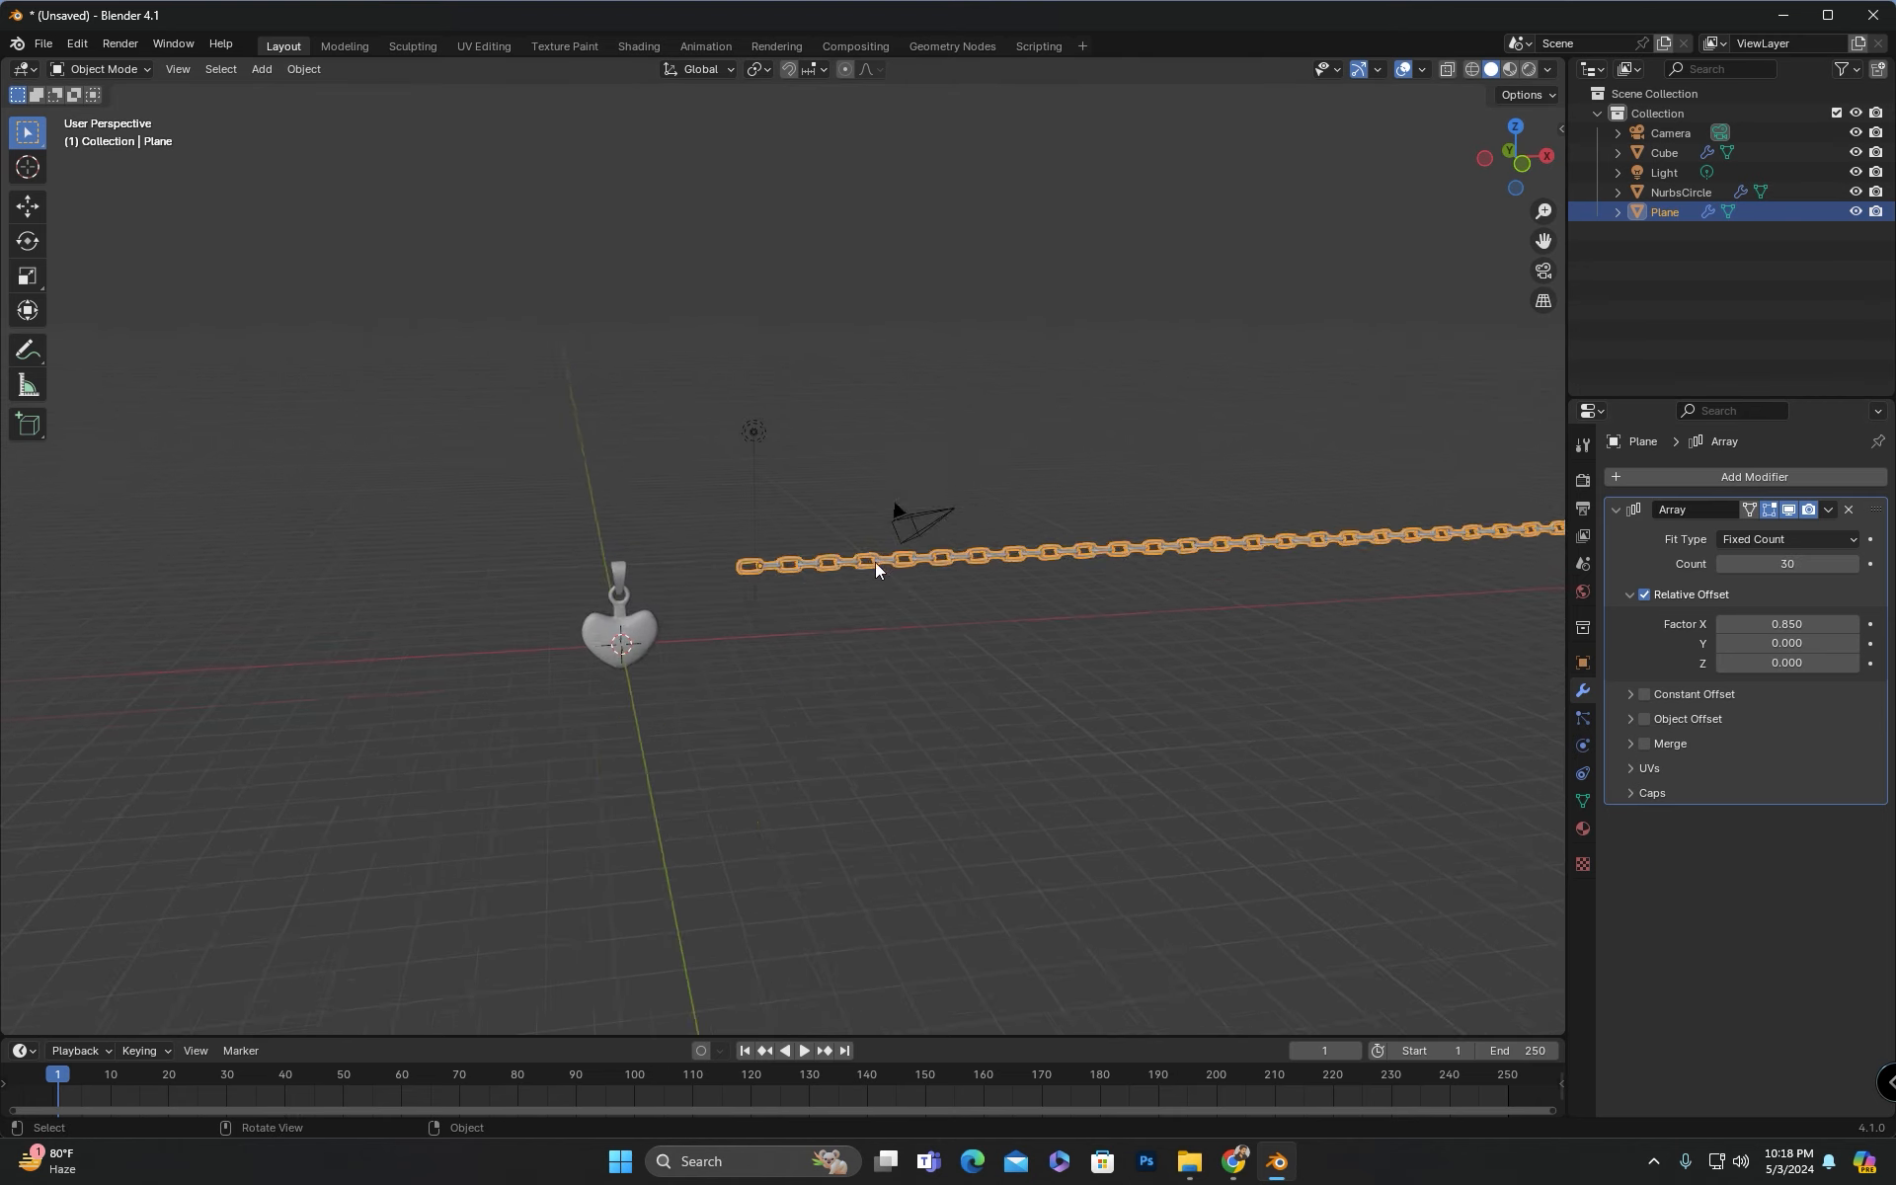
{"action": "scroll", "coordinate": [881, 563], "scroll_direction": "up", "scroll_amount": 3}
{"action": "left_click", "coordinate": [1768, 559]}
{"action": "type", "text": "40"}
{"action": "key", "text": "Return"}
{"action": "left_click", "coordinate": [739, 450]}
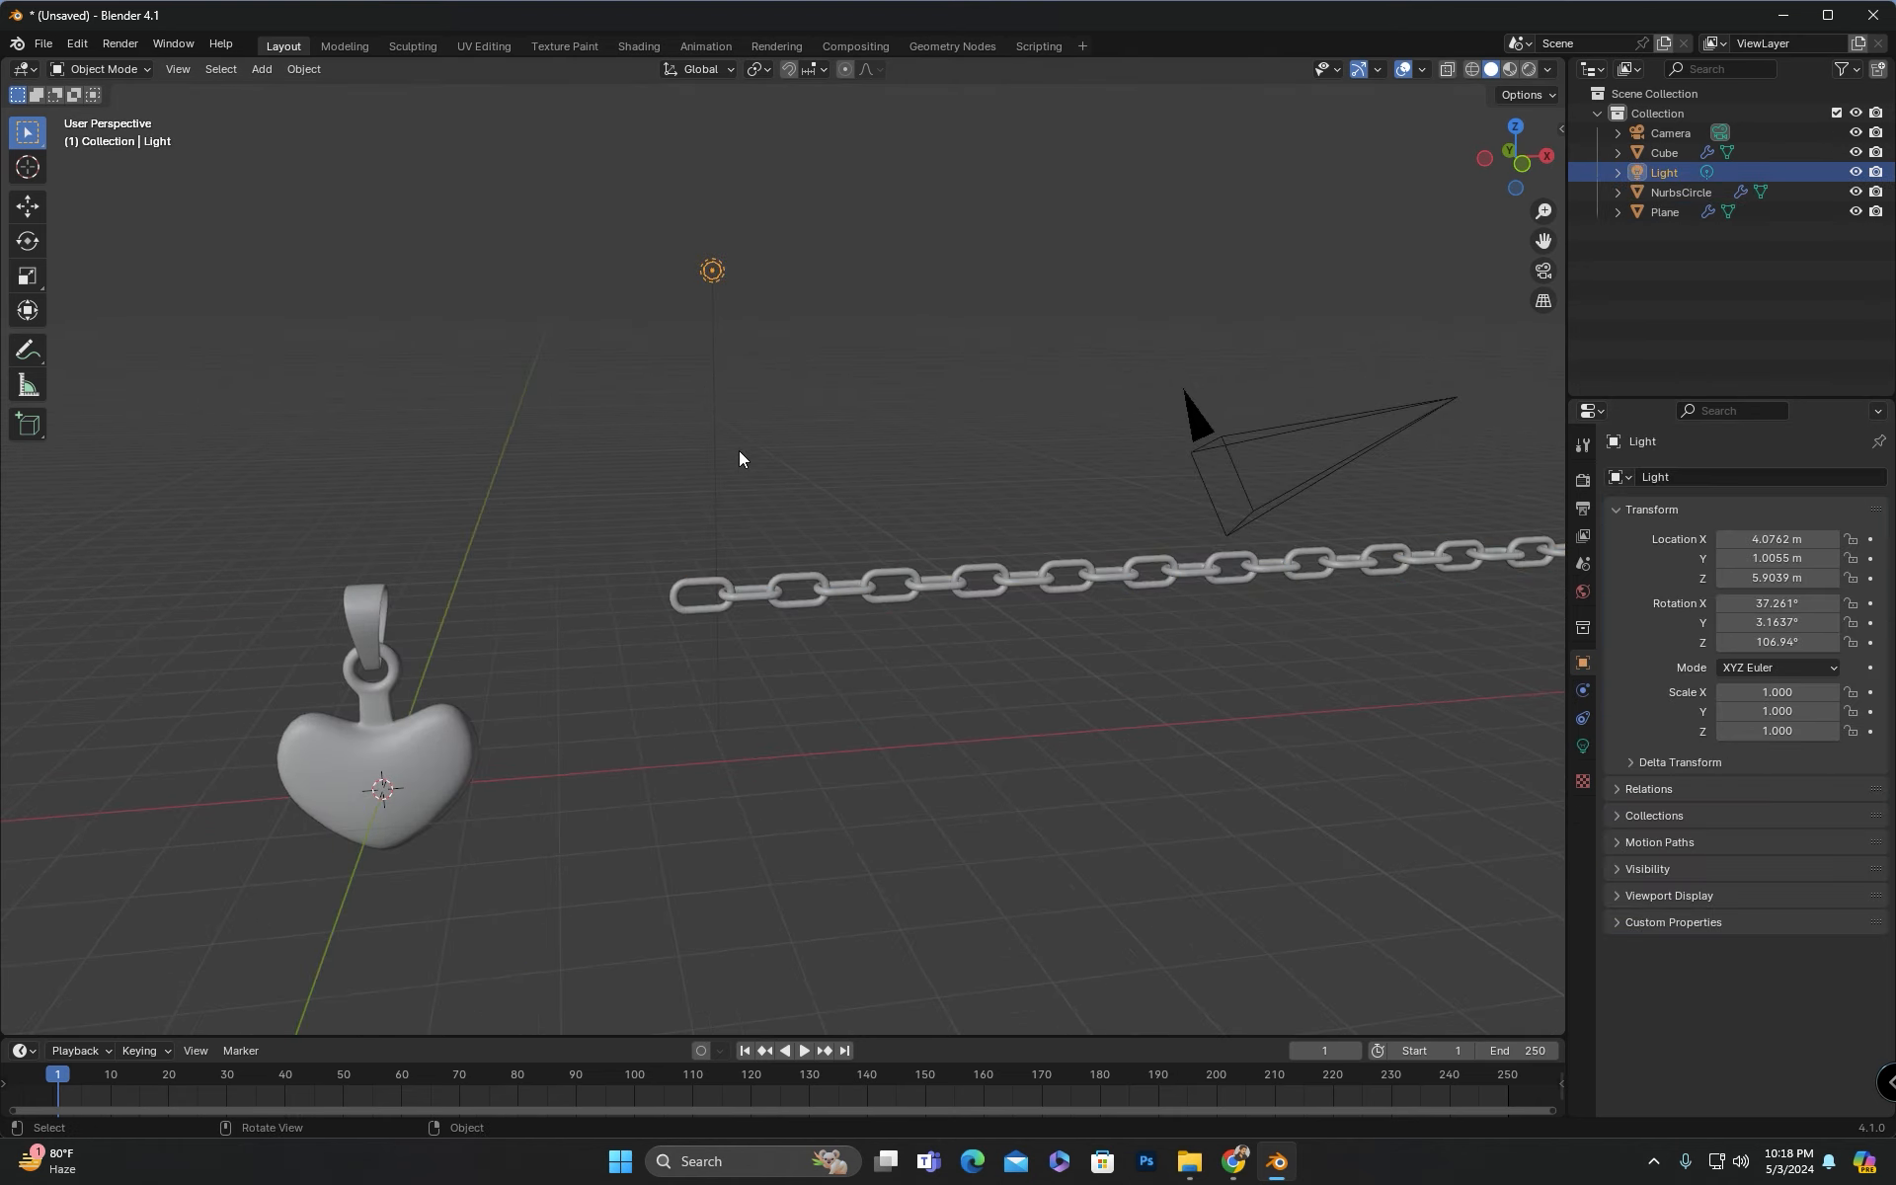
Step: Scale the whole chain down to about 0.785 and apply its scale
{"action": "scroll", "coordinate": [736, 553], "scroll_direction": "up", "scroll_amount": 1}
{"action": "left_click", "coordinate": [732, 580]}
{"action": "key", "text": "s"}
{"action": "left_click", "coordinate": [728, 585]}
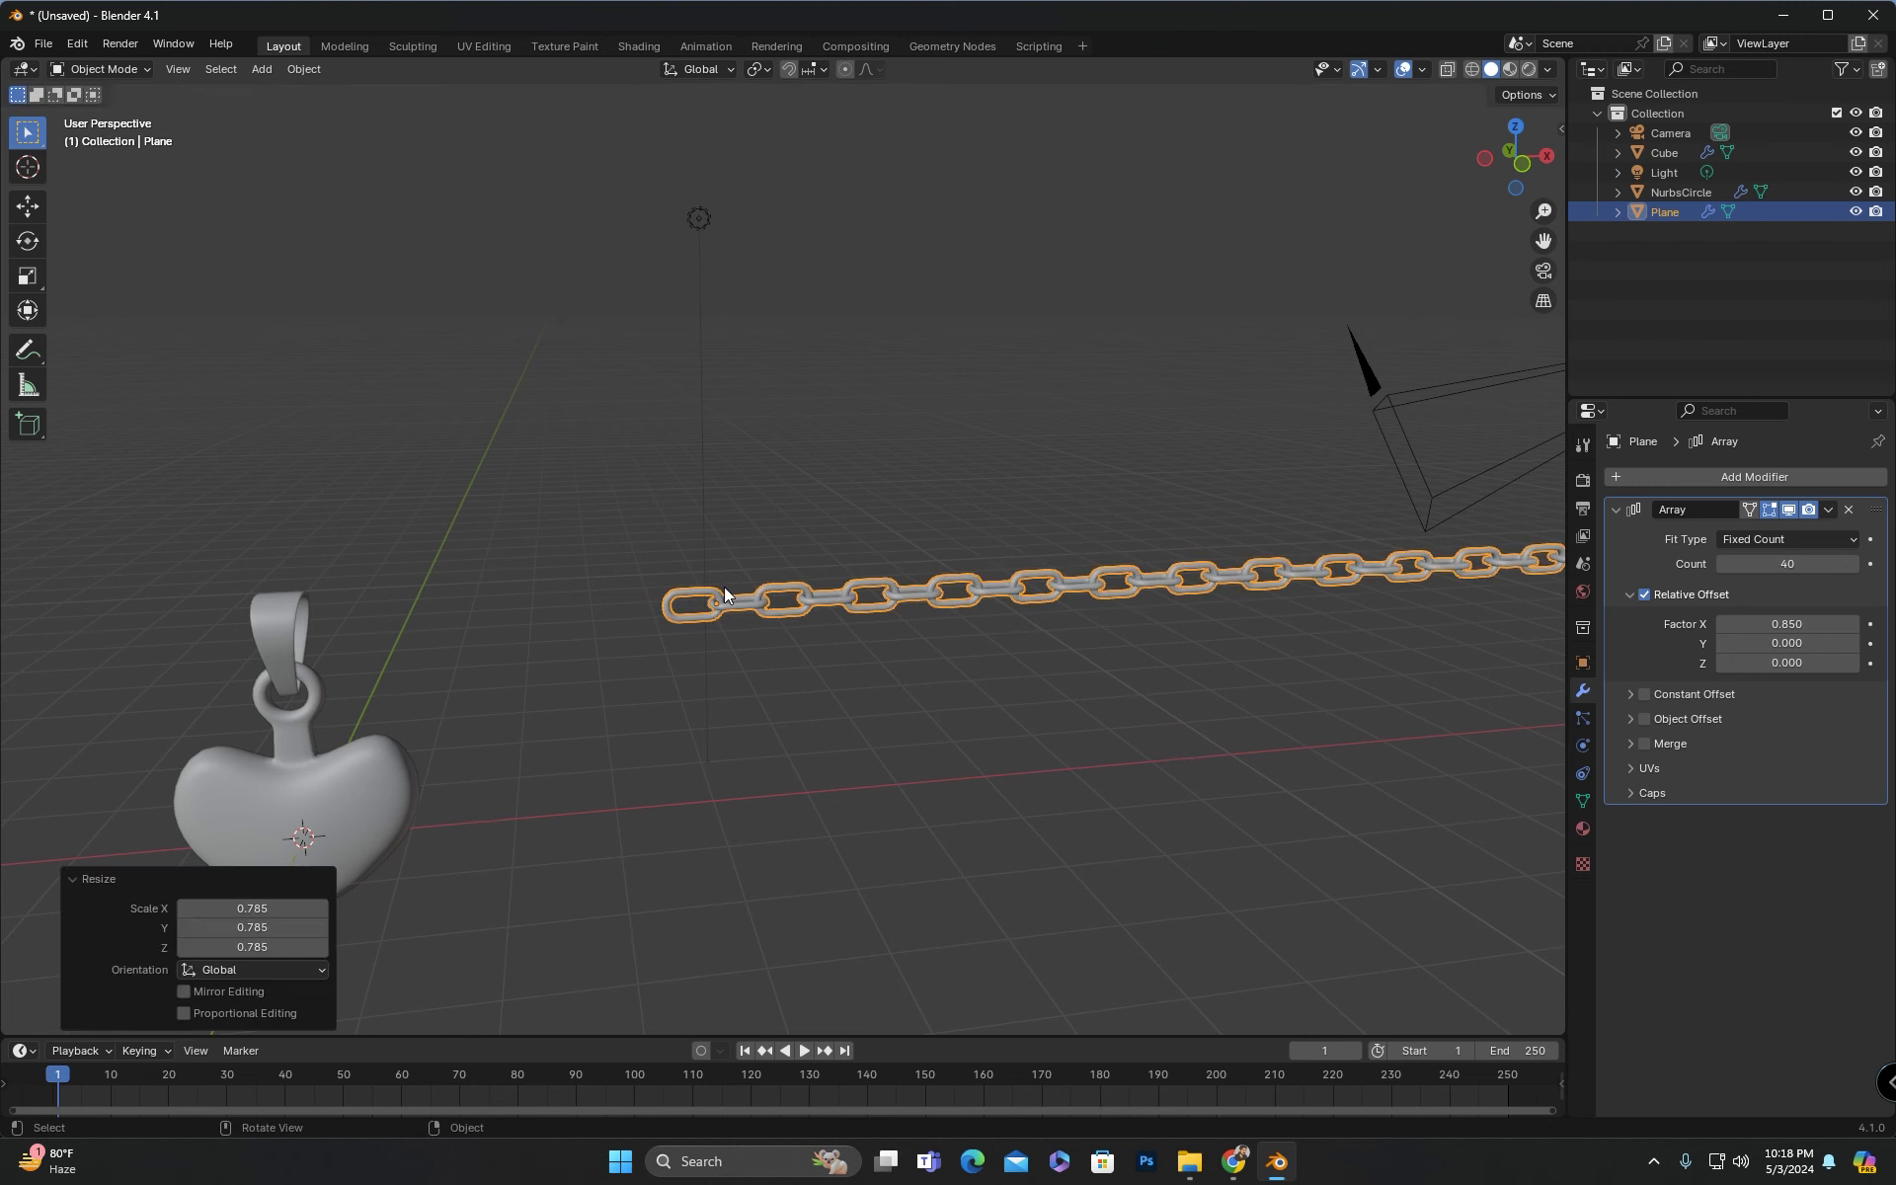
{"action": "key", "text": "ctrl+a"}
{"action": "left_click", "coordinate": [728, 589]}
Step: Add a new plane and move it along negative X, clear of the heart pendant
{"action": "key", "text": "KP_1"}
{"action": "middle_click_drag", "start_coordinate": [806, 581], "coordinate": [1104, 585], "text": "shift"}
{"action": "scroll", "coordinate": [869, 581], "scroll_direction": "up", "scroll_amount": 3}
{"action": "scroll", "coordinate": [840, 582], "scroll_direction": "down", "scroll_amount": 1}
{"action": "left_click", "coordinate": [764, 591]}
{"action": "scroll", "coordinate": [763, 591], "scroll_direction": "down", "scroll_amount": 1}
{"action": "key", "text": "shift+a"}
{"action": "left_click", "coordinate": [841, 591]}
{"action": "key", "text": "g"}
{"action": "key", "text": "x"}
{"action": "left_click", "coordinate": [880, 760]}
{"action": "middle_click_drag", "start_coordinate": [880, 760], "coordinate": [890, 779]}
Step: Merge the plane's vertices at center and move the resulting point about 0.55 m along X and 4.99 m along Z
{"action": "key", "text": "Tab"}
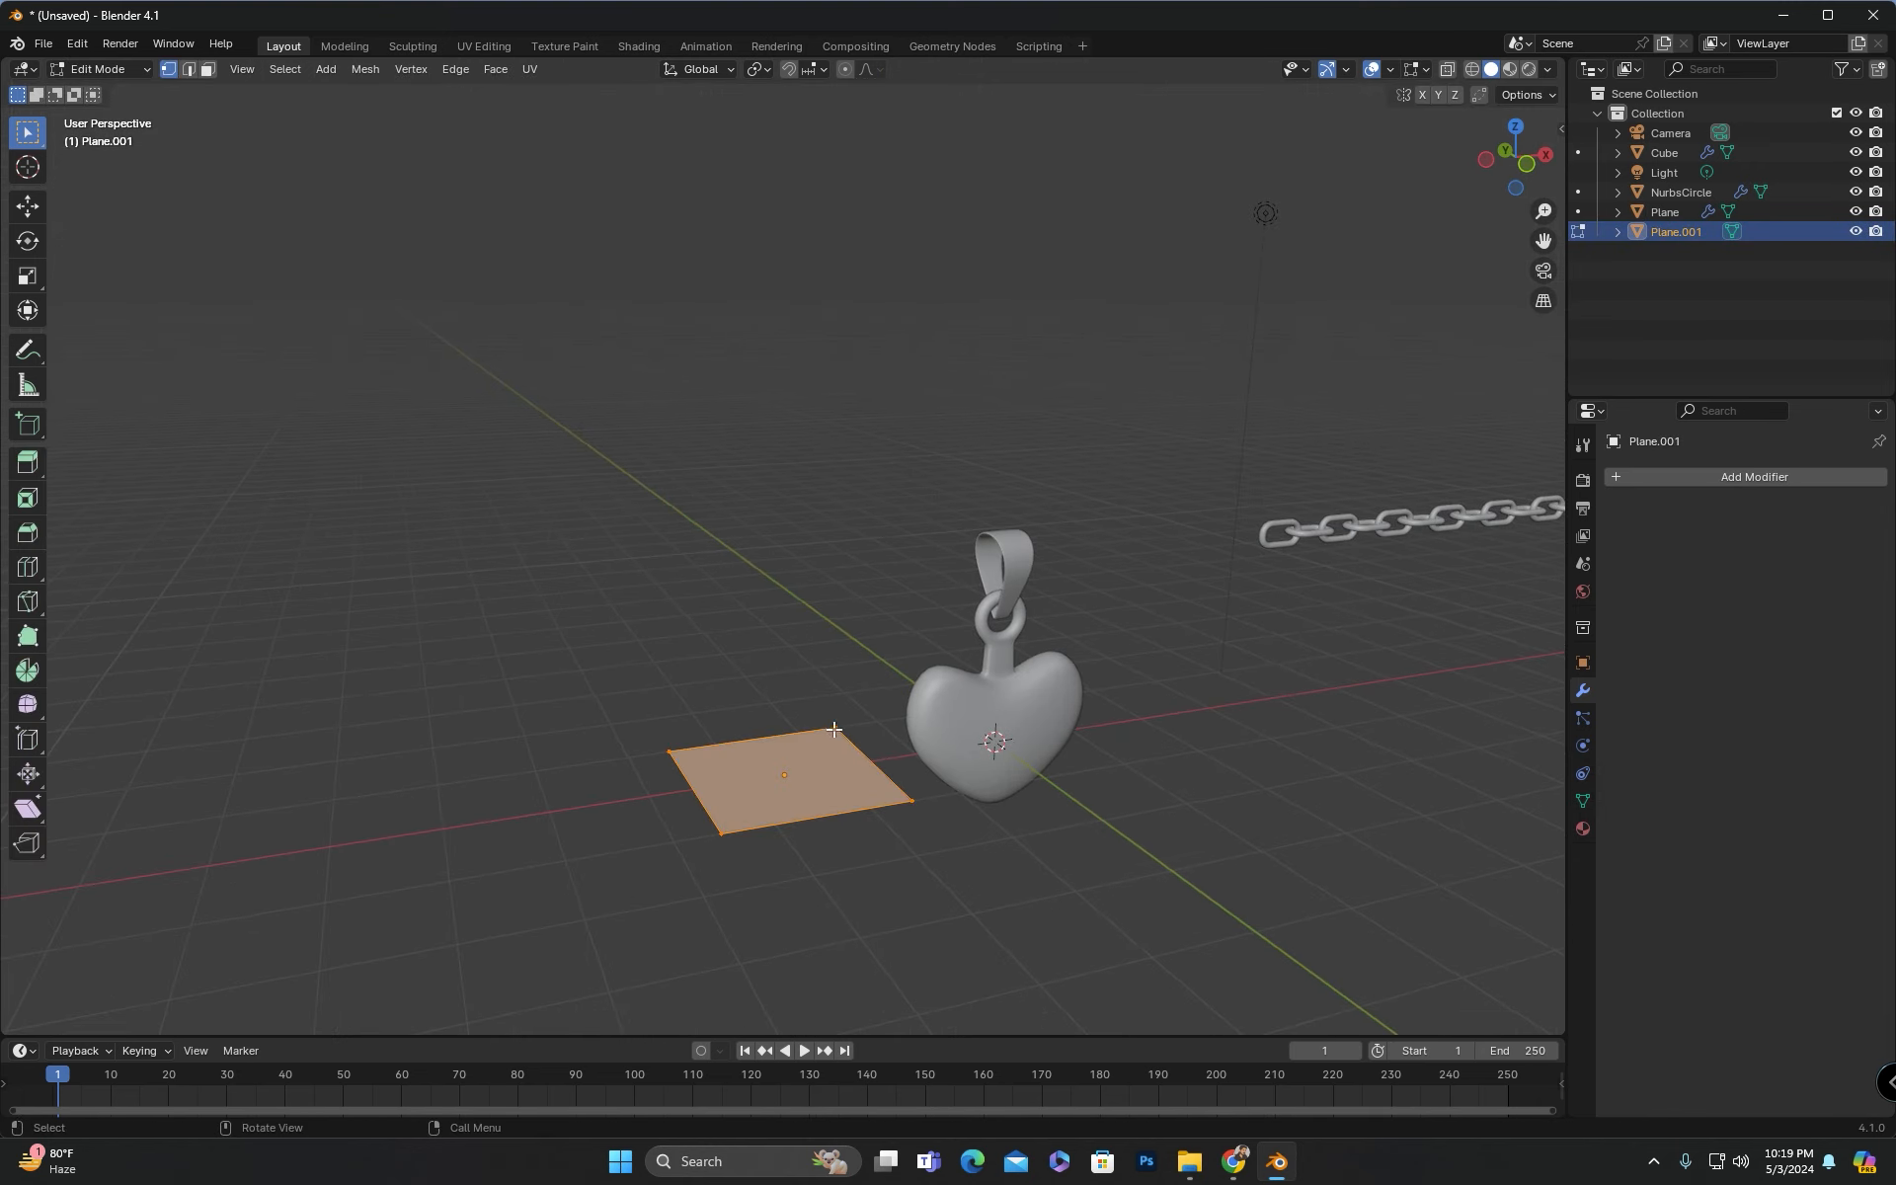
{"action": "key", "text": "m"}
{"action": "left_click", "coordinate": [810, 736]}
{"action": "key", "text": "KP_1"}
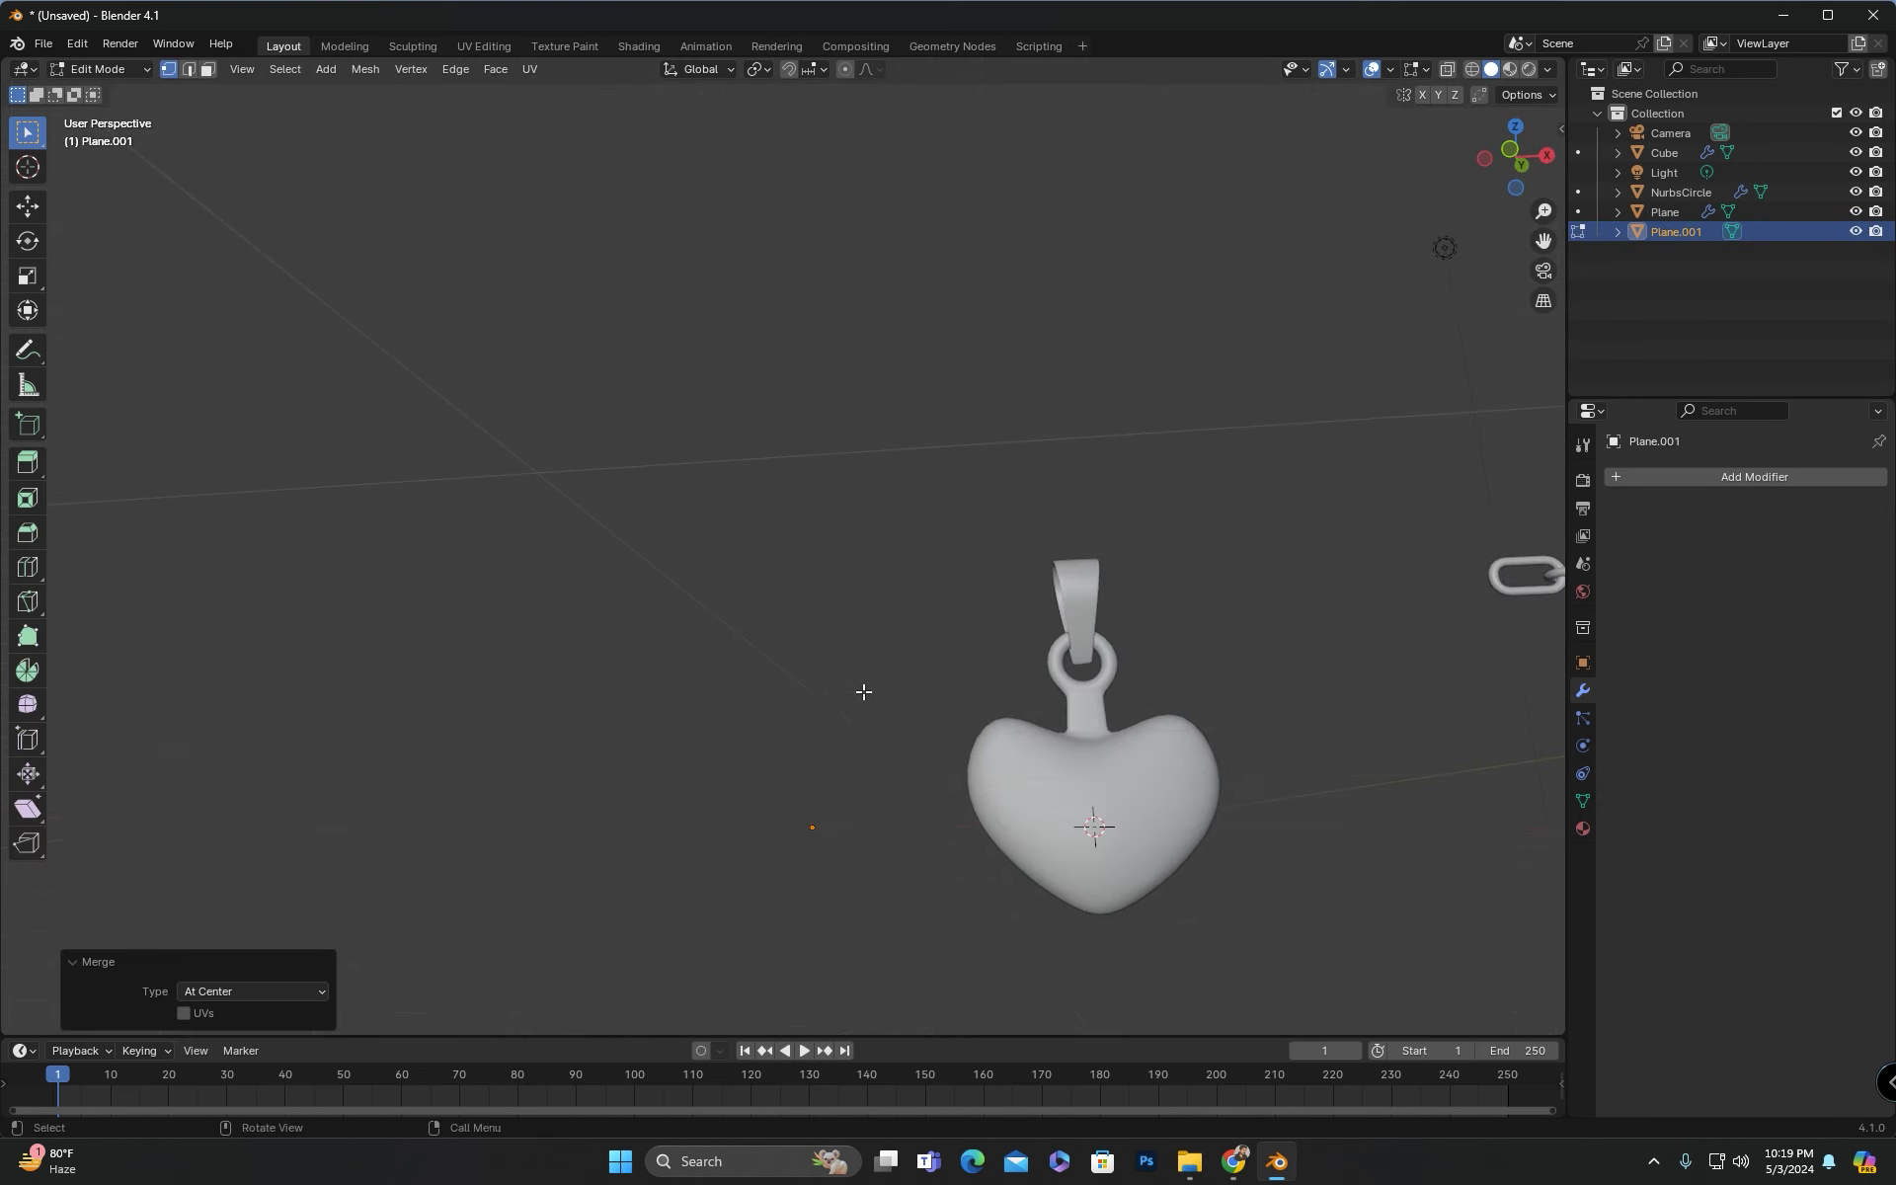
{"action": "key", "text": "g"}
{"action": "left_click", "coordinate": [816, 296]}
{"action": "middle_click_drag", "start_coordinate": [815, 296], "coordinate": [734, 337], "text": "shift"}
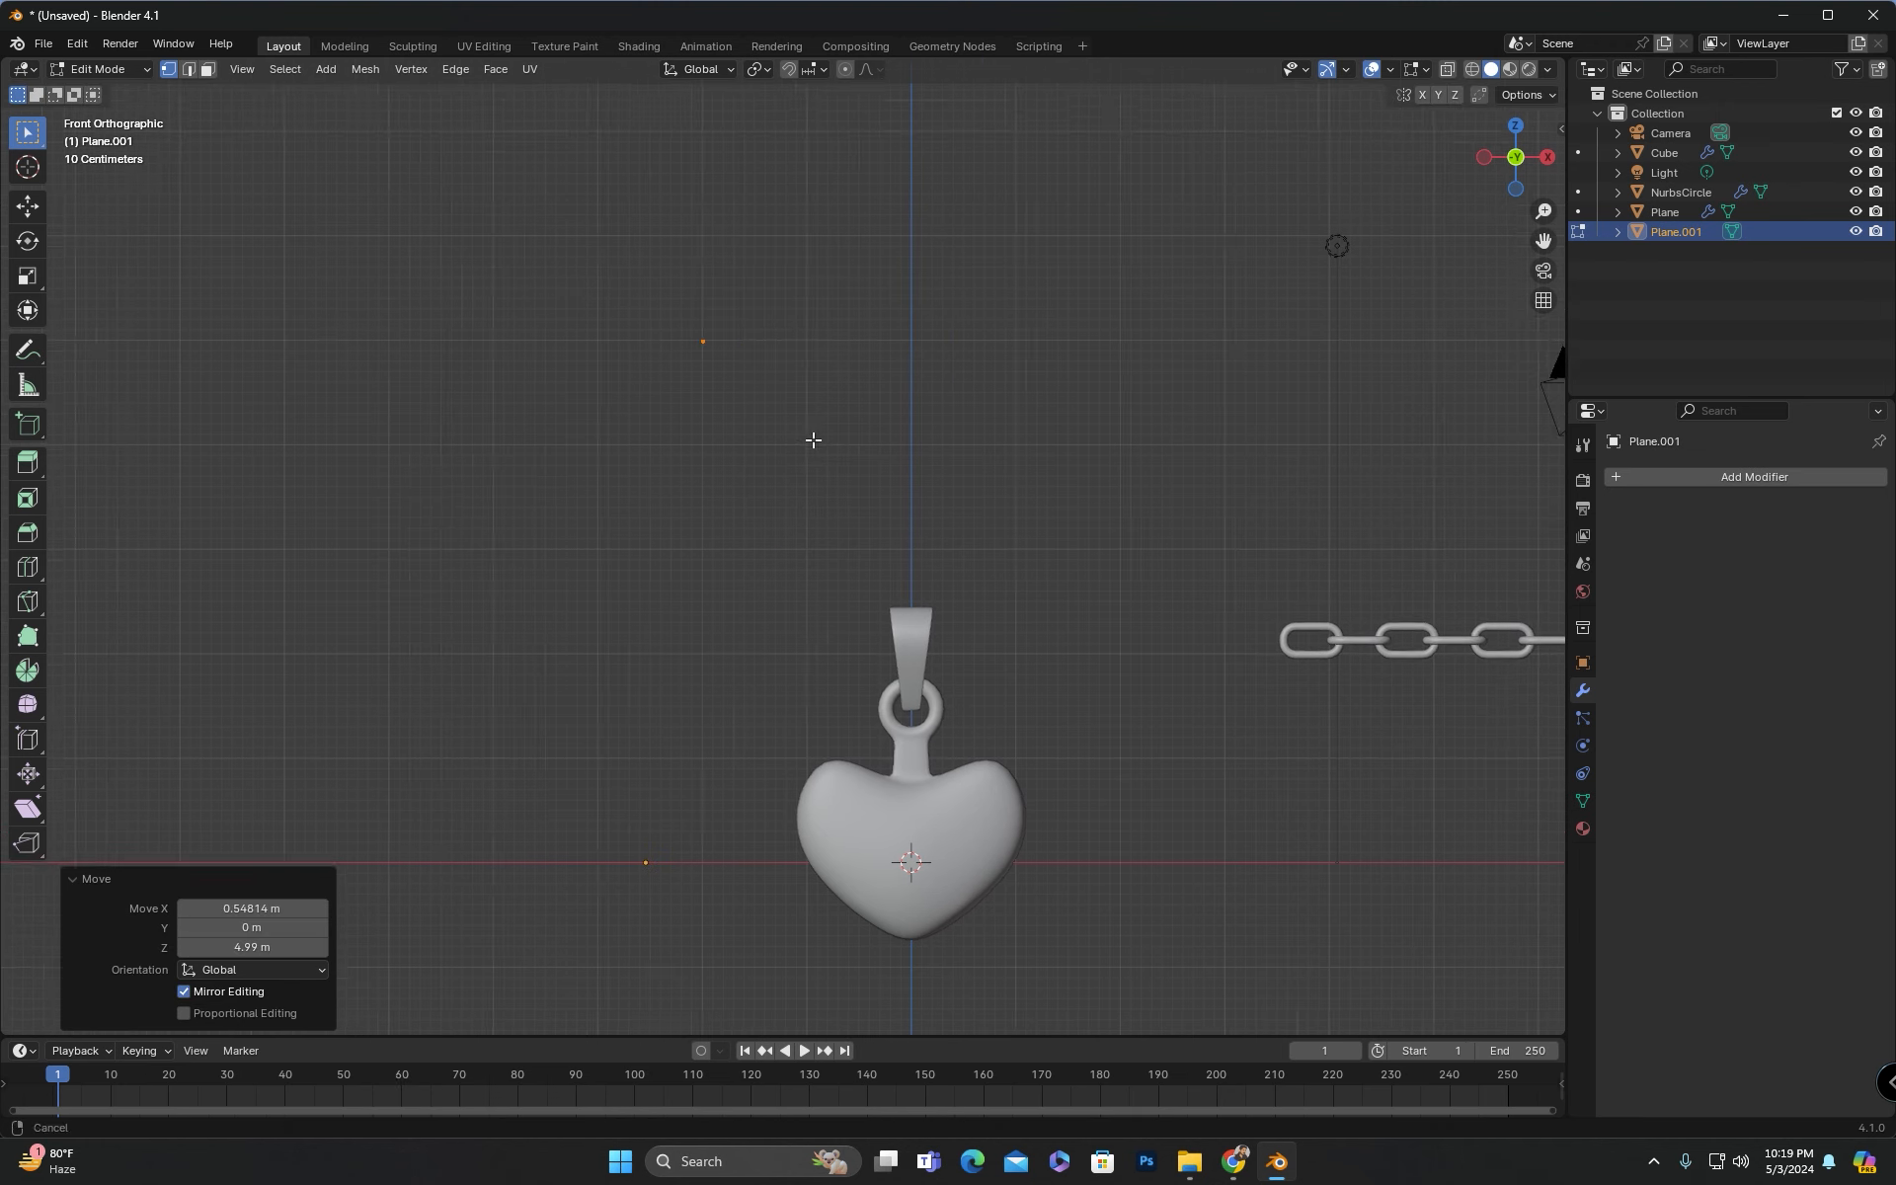
Step: Extrude the point about 1.98 m in X and -3.57 m in Z, and again about 2.01 m and 3.56 m, forming a V
{"action": "key", "text": "e"}
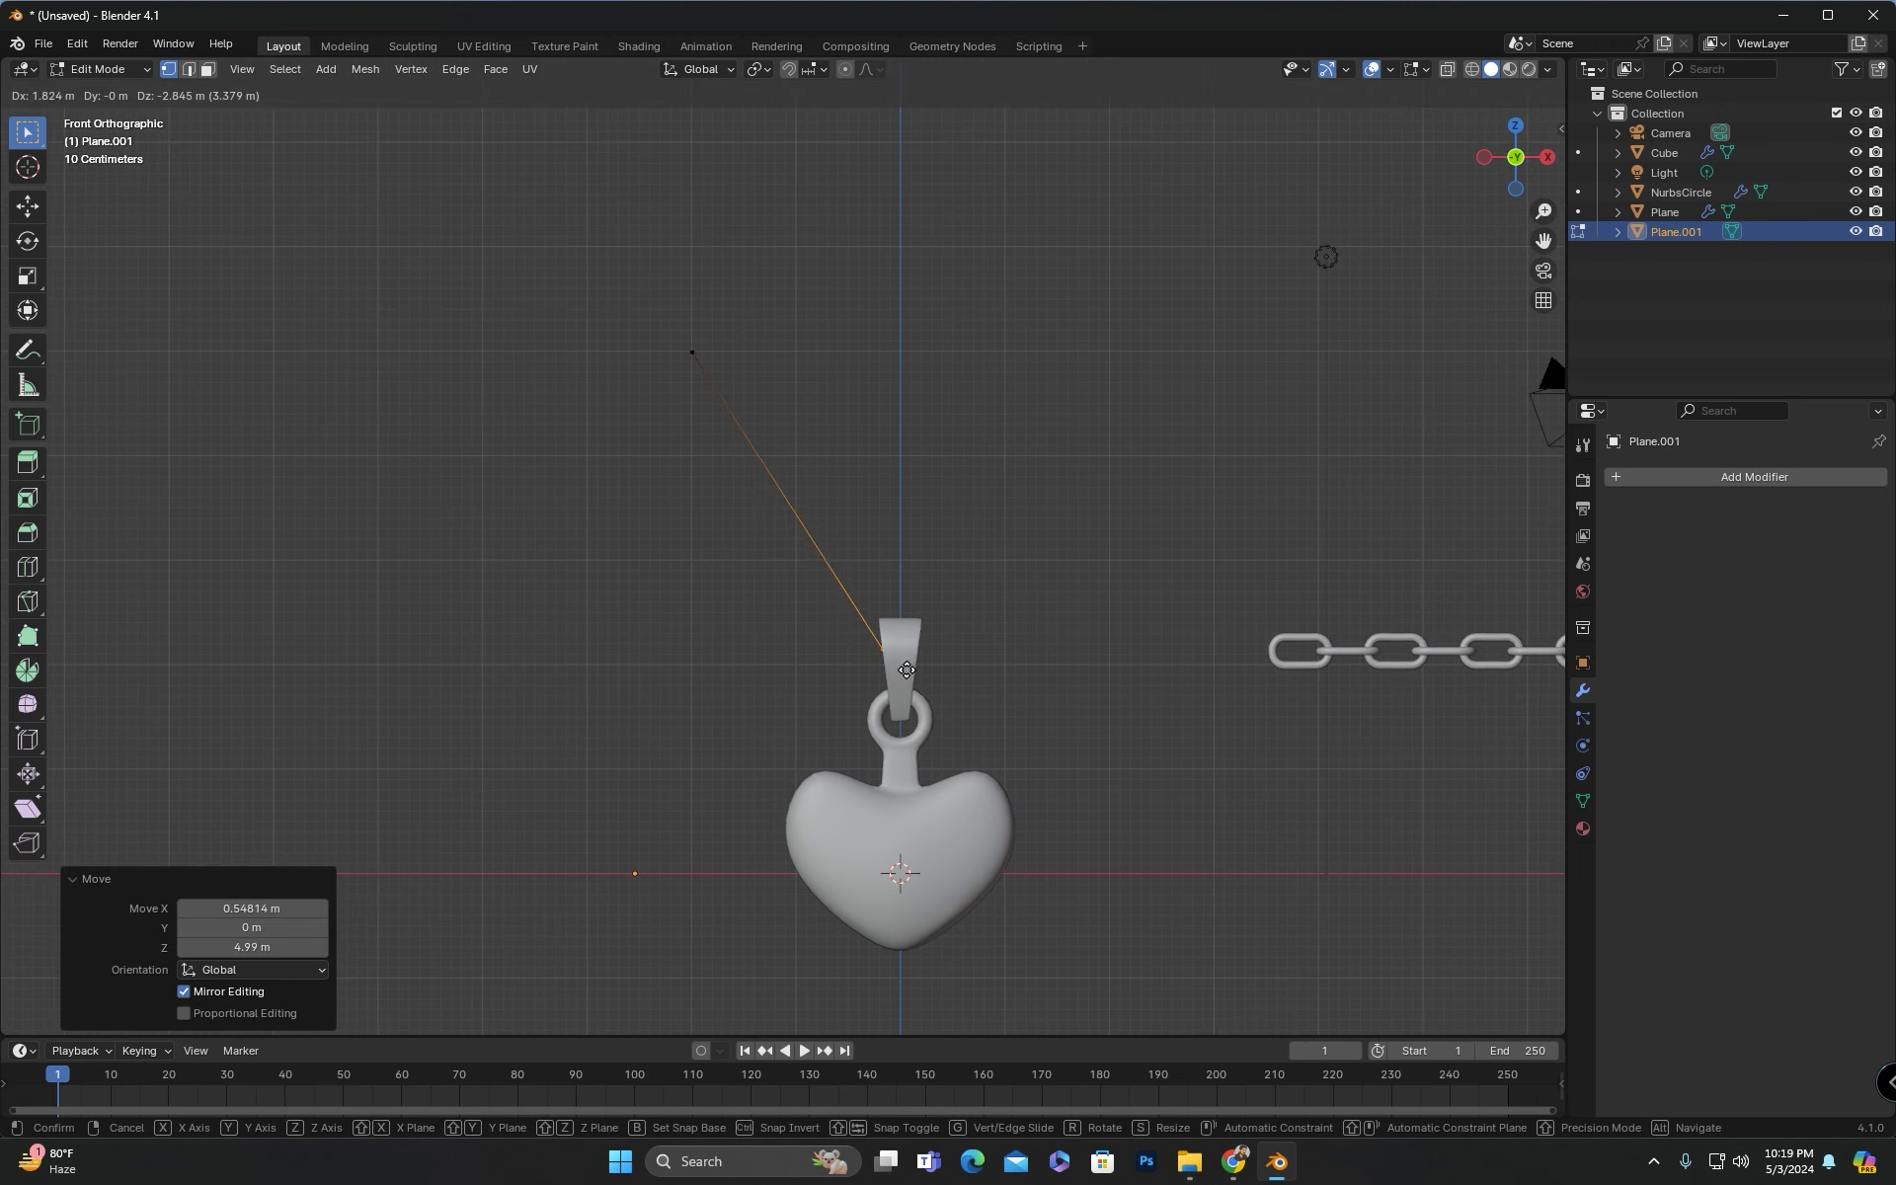
{"action": "left_click", "coordinate": [920, 742]}
{"action": "key", "text": "e"}
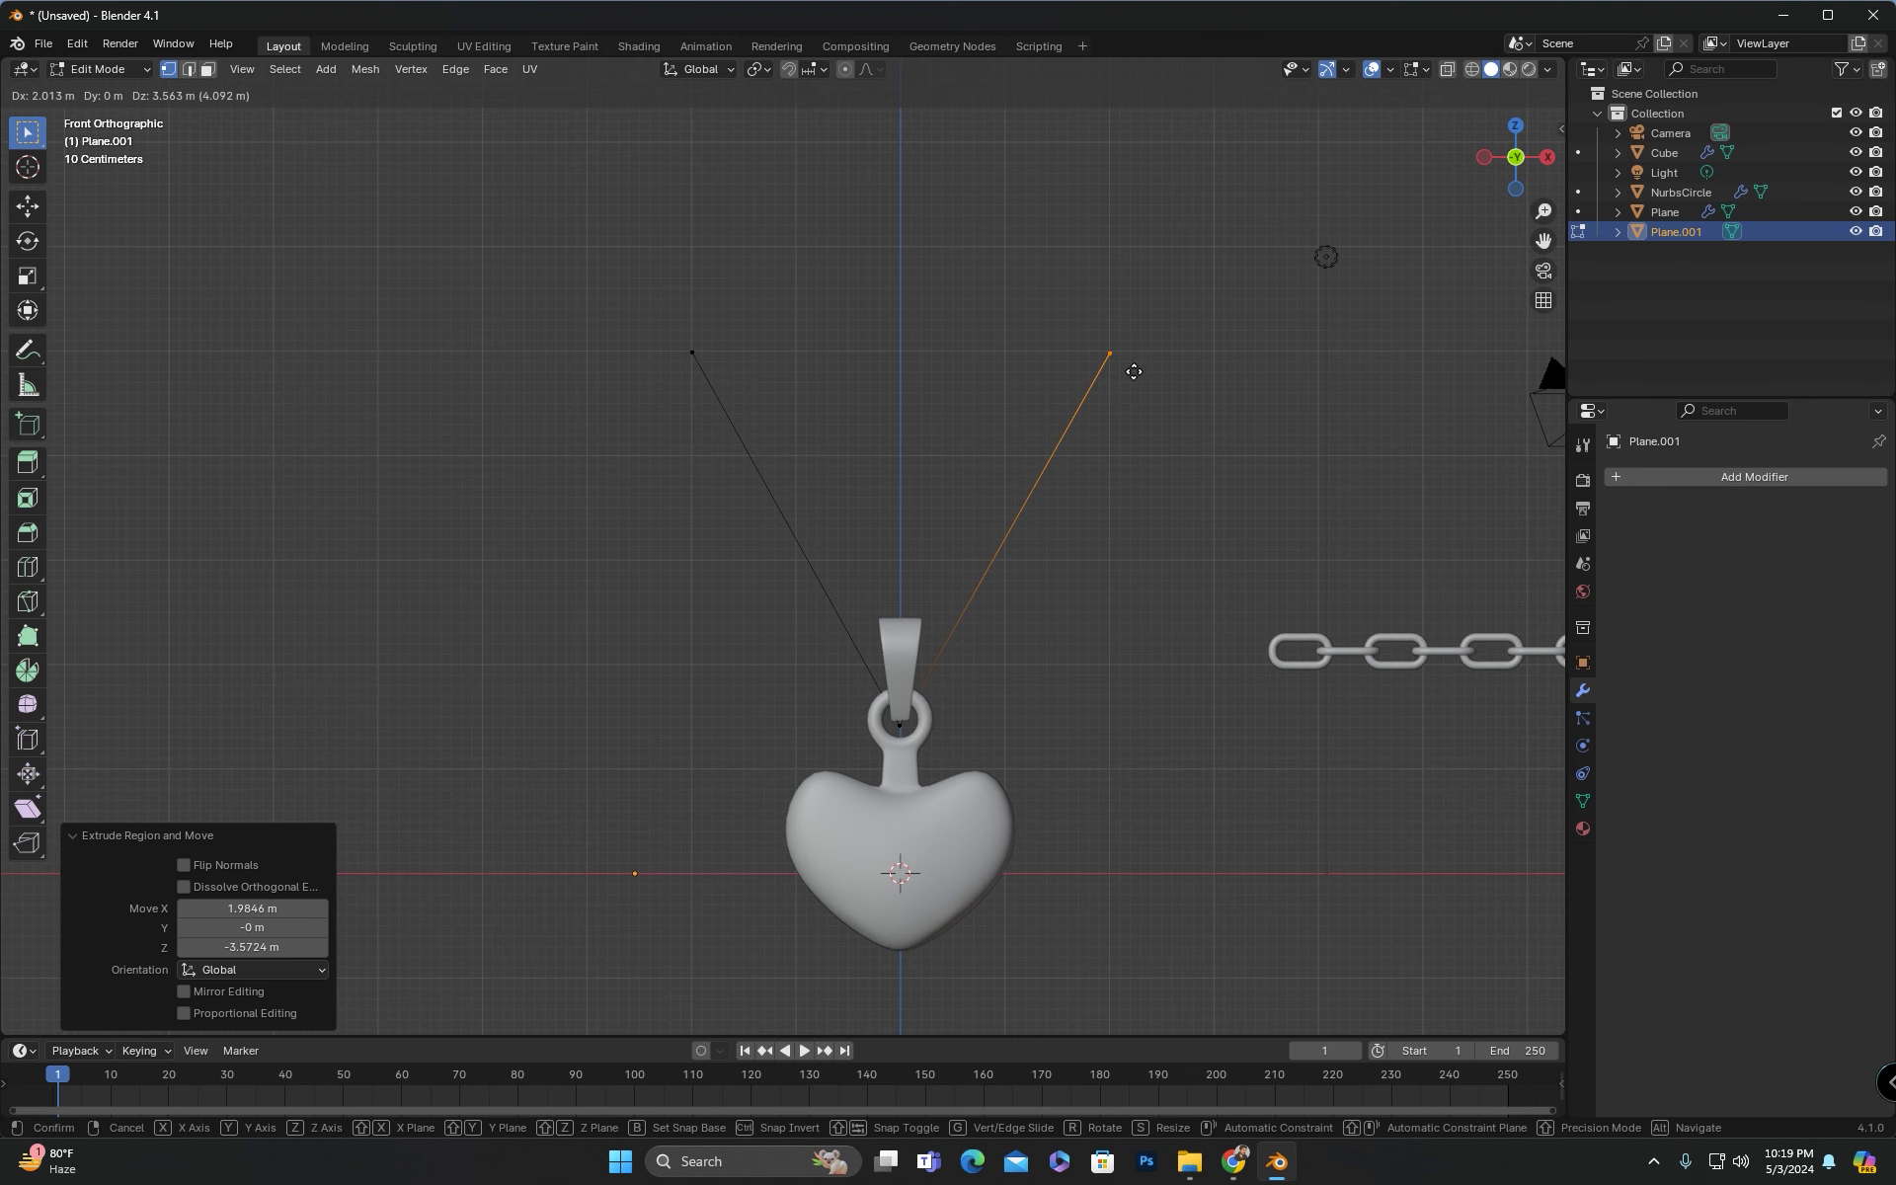
{"action": "left_click", "coordinate": [1134, 371]}
{"action": "scroll", "coordinate": [933, 747], "scroll_direction": "up", "scroll_amount": 2}
Step: Adjust the V's lowest vertex along Z, lowering it about 0.58 m and raising it about 0.53 m
{"action": "middle_click_drag", "start_coordinate": [1043, 772], "coordinate": [1083, 643], "text": "shift"}
{"action": "left_click", "coordinate": [998, 669]}
{"action": "key", "text": "g"}
{"action": "key", "text": "z"}
{"action": "left_click", "coordinate": [1019, 759]}
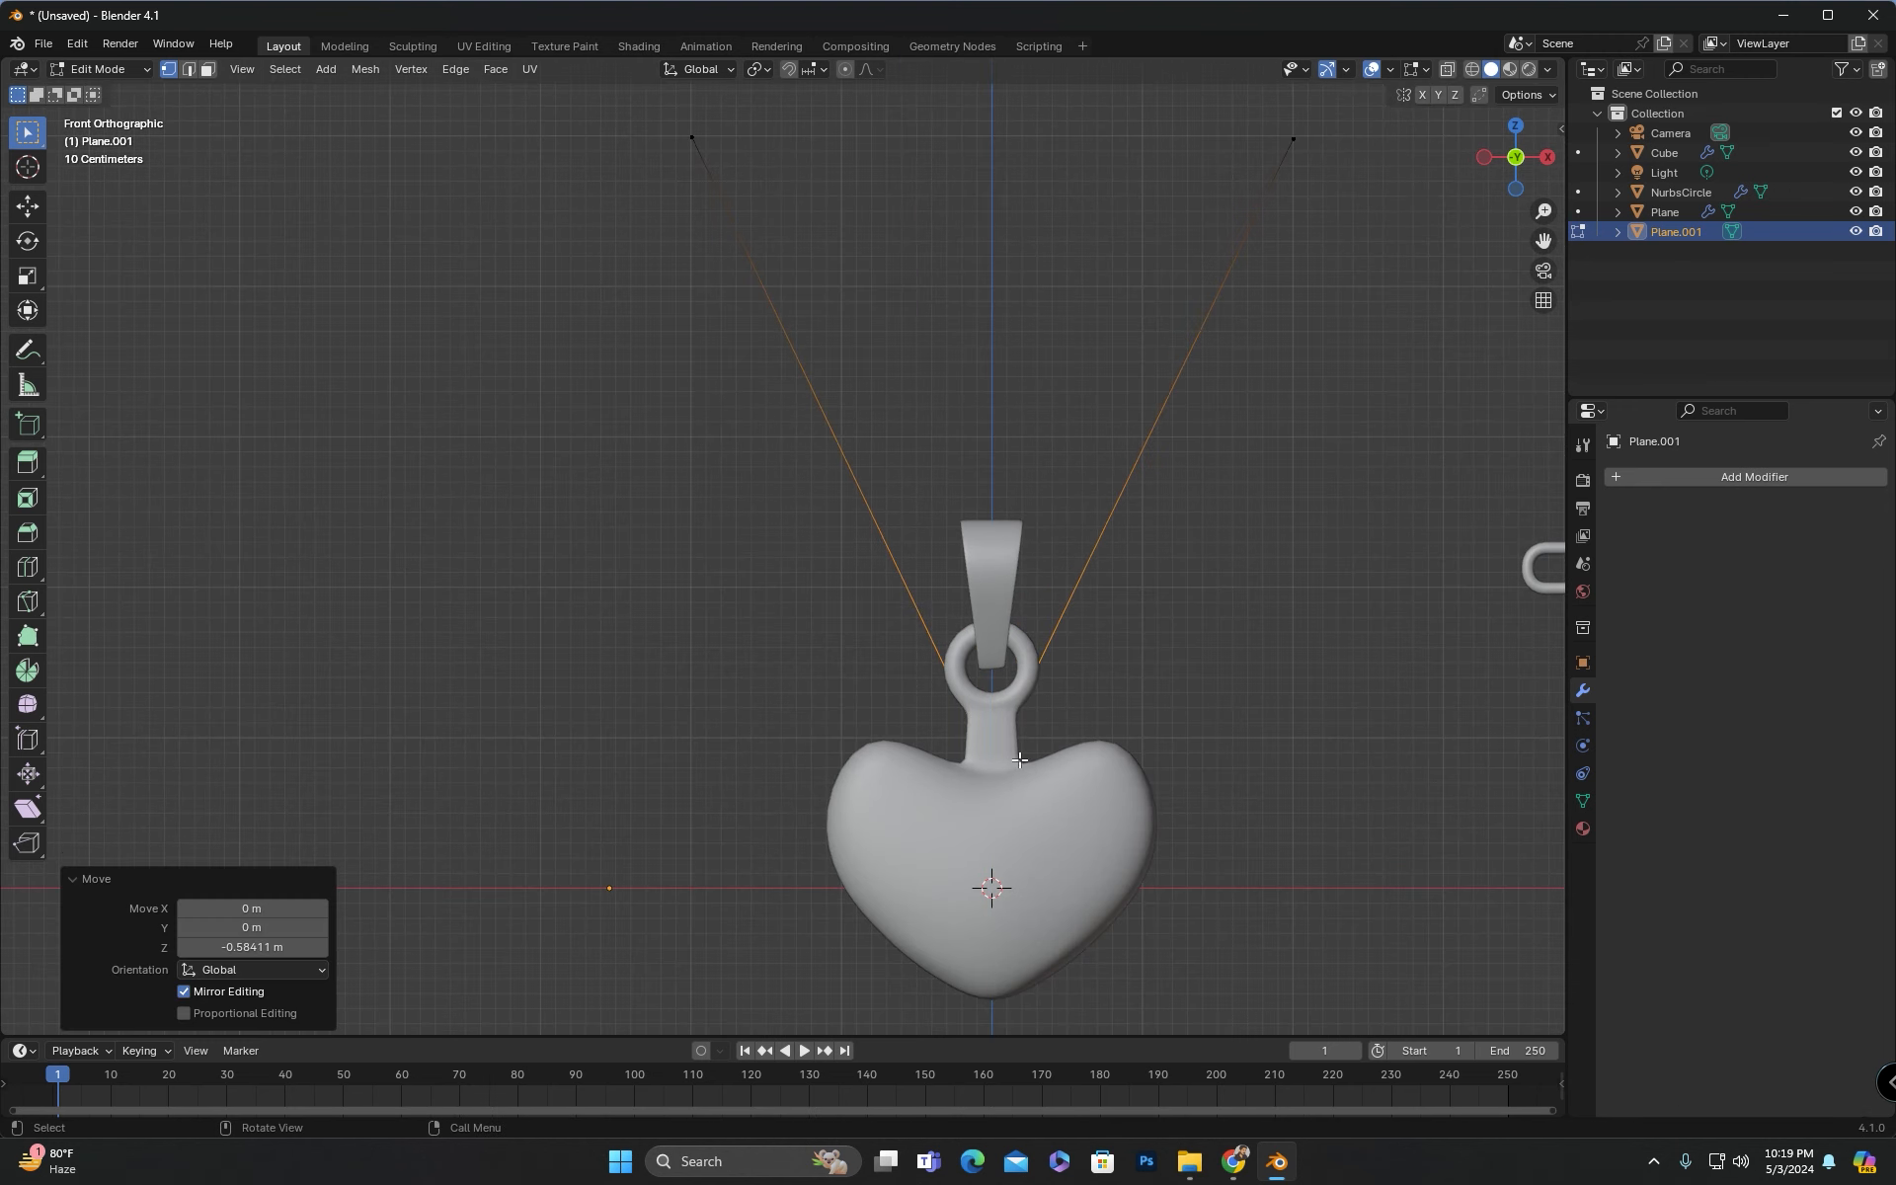
{"action": "key", "text": "ctrl+shift+b"}
{"action": "right_click", "coordinate": [991, 755]}
{"action": "key", "text": "g"}
{"action": "key", "text": "z"}
{"action": "left_click", "coordinate": [1004, 685]}
Step: Bevel the V's lowest vertex with extra segments into a wide rounded curve at the top of the strap
{"action": "key", "text": "ctrl+b"}
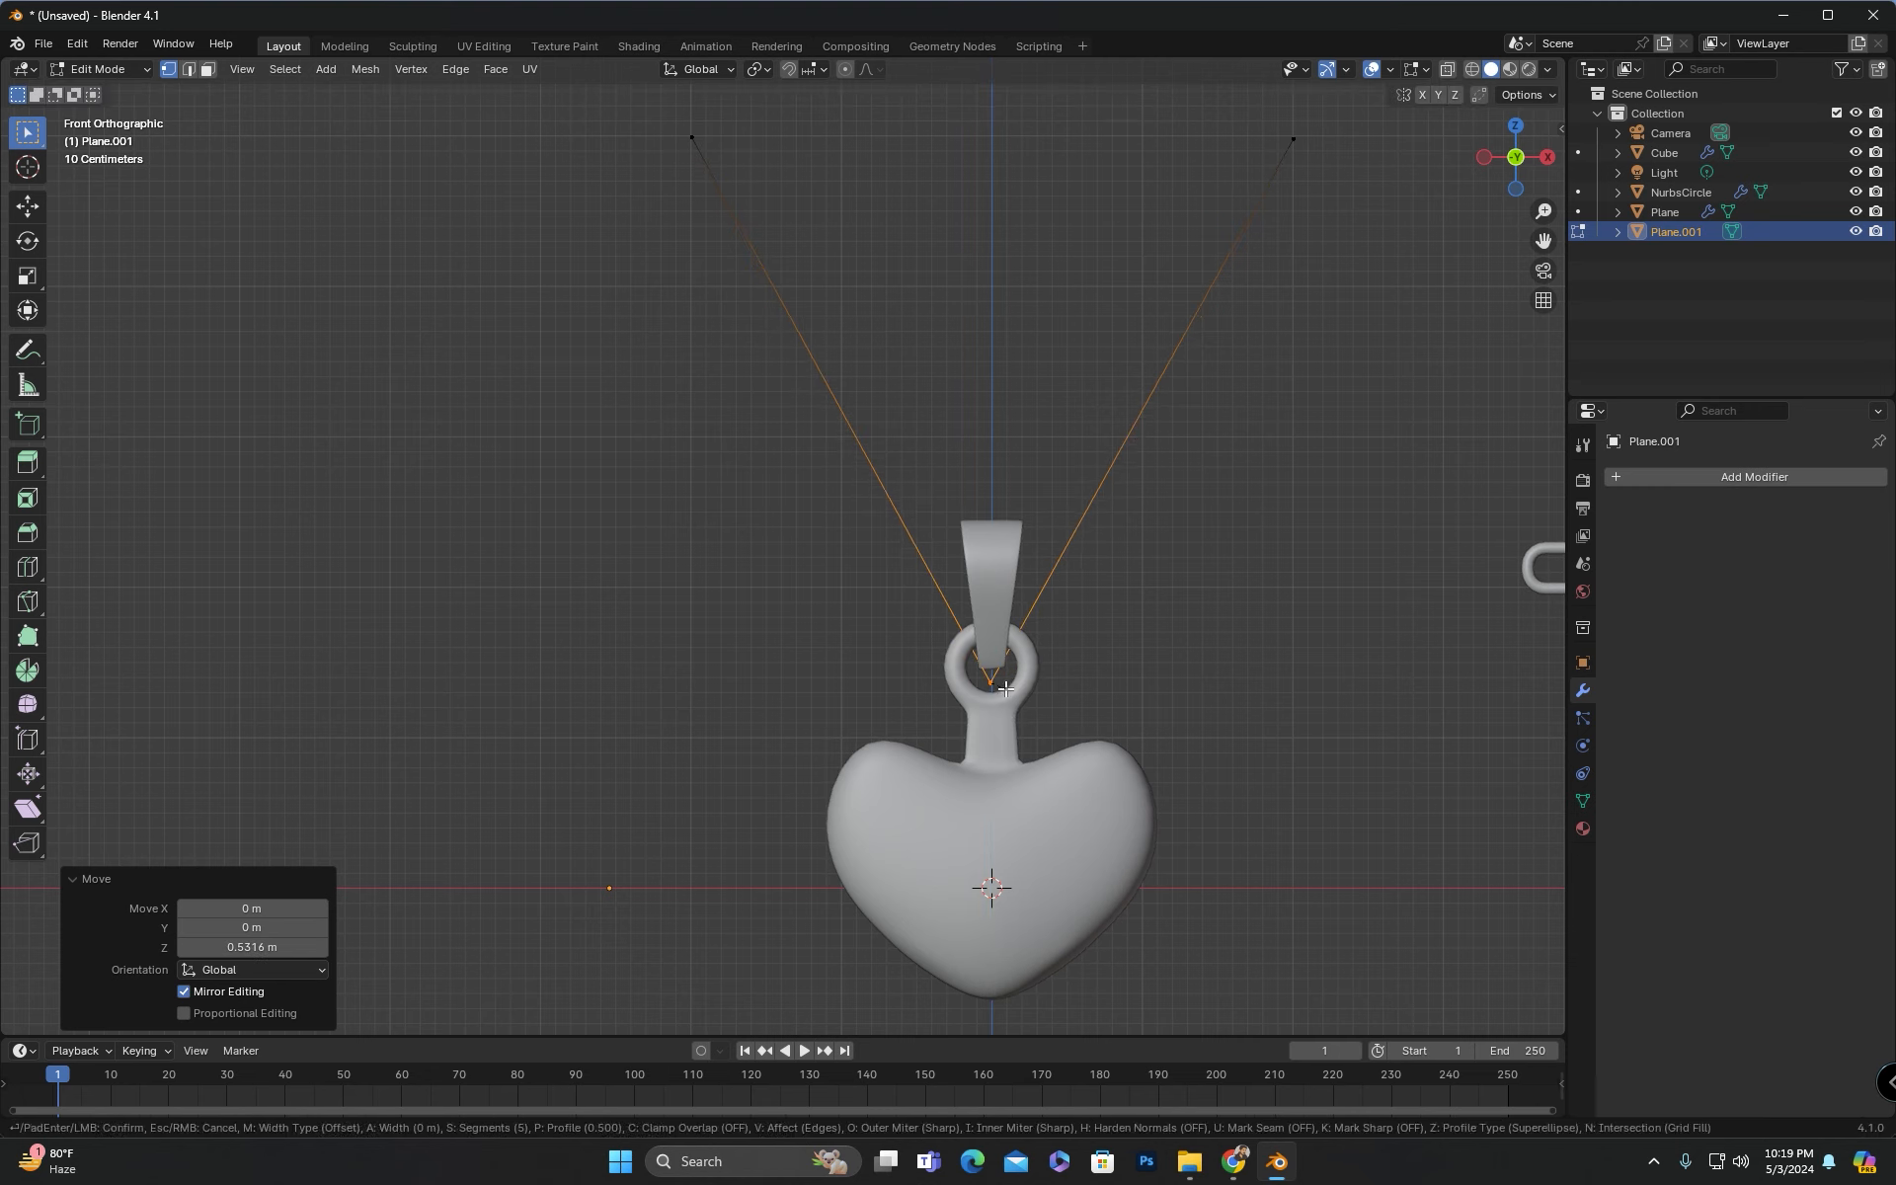
{"action": "key", "text": "v"}
{"action": "scroll", "coordinate": [1189, 838], "scroll_direction": "up", "scroll_amount": 1}
{"action": "scroll", "coordinate": [1189, 837], "scroll_direction": "up", "scroll_amount": 3}
{"action": "left_click", "coordinate": [1217, 846]}
Step: Leave mesh editing and set the necklace path's origin to its geometry
{"action": "key", "text": "Tab"}
{"action": "scroll", "coordinate": [847, 689], "scroll_direction": "down", "scroll_amount": 2}
{"action": "middle_click_drag", "start_coordinate": [812, 671], "coordinate": [574, 765], "text": "shift"}
{"action": "left_click", "coordinate": [299, 73]}
{"action": "mouse_move", "coordinate": [349, 105]}
{"action": "left_click", "coordinate": [600, 135]}
{"action": "middle_click_drag", "start_coordinate": [838, 475], "coordinate": [801, 564], "text": "shift"}
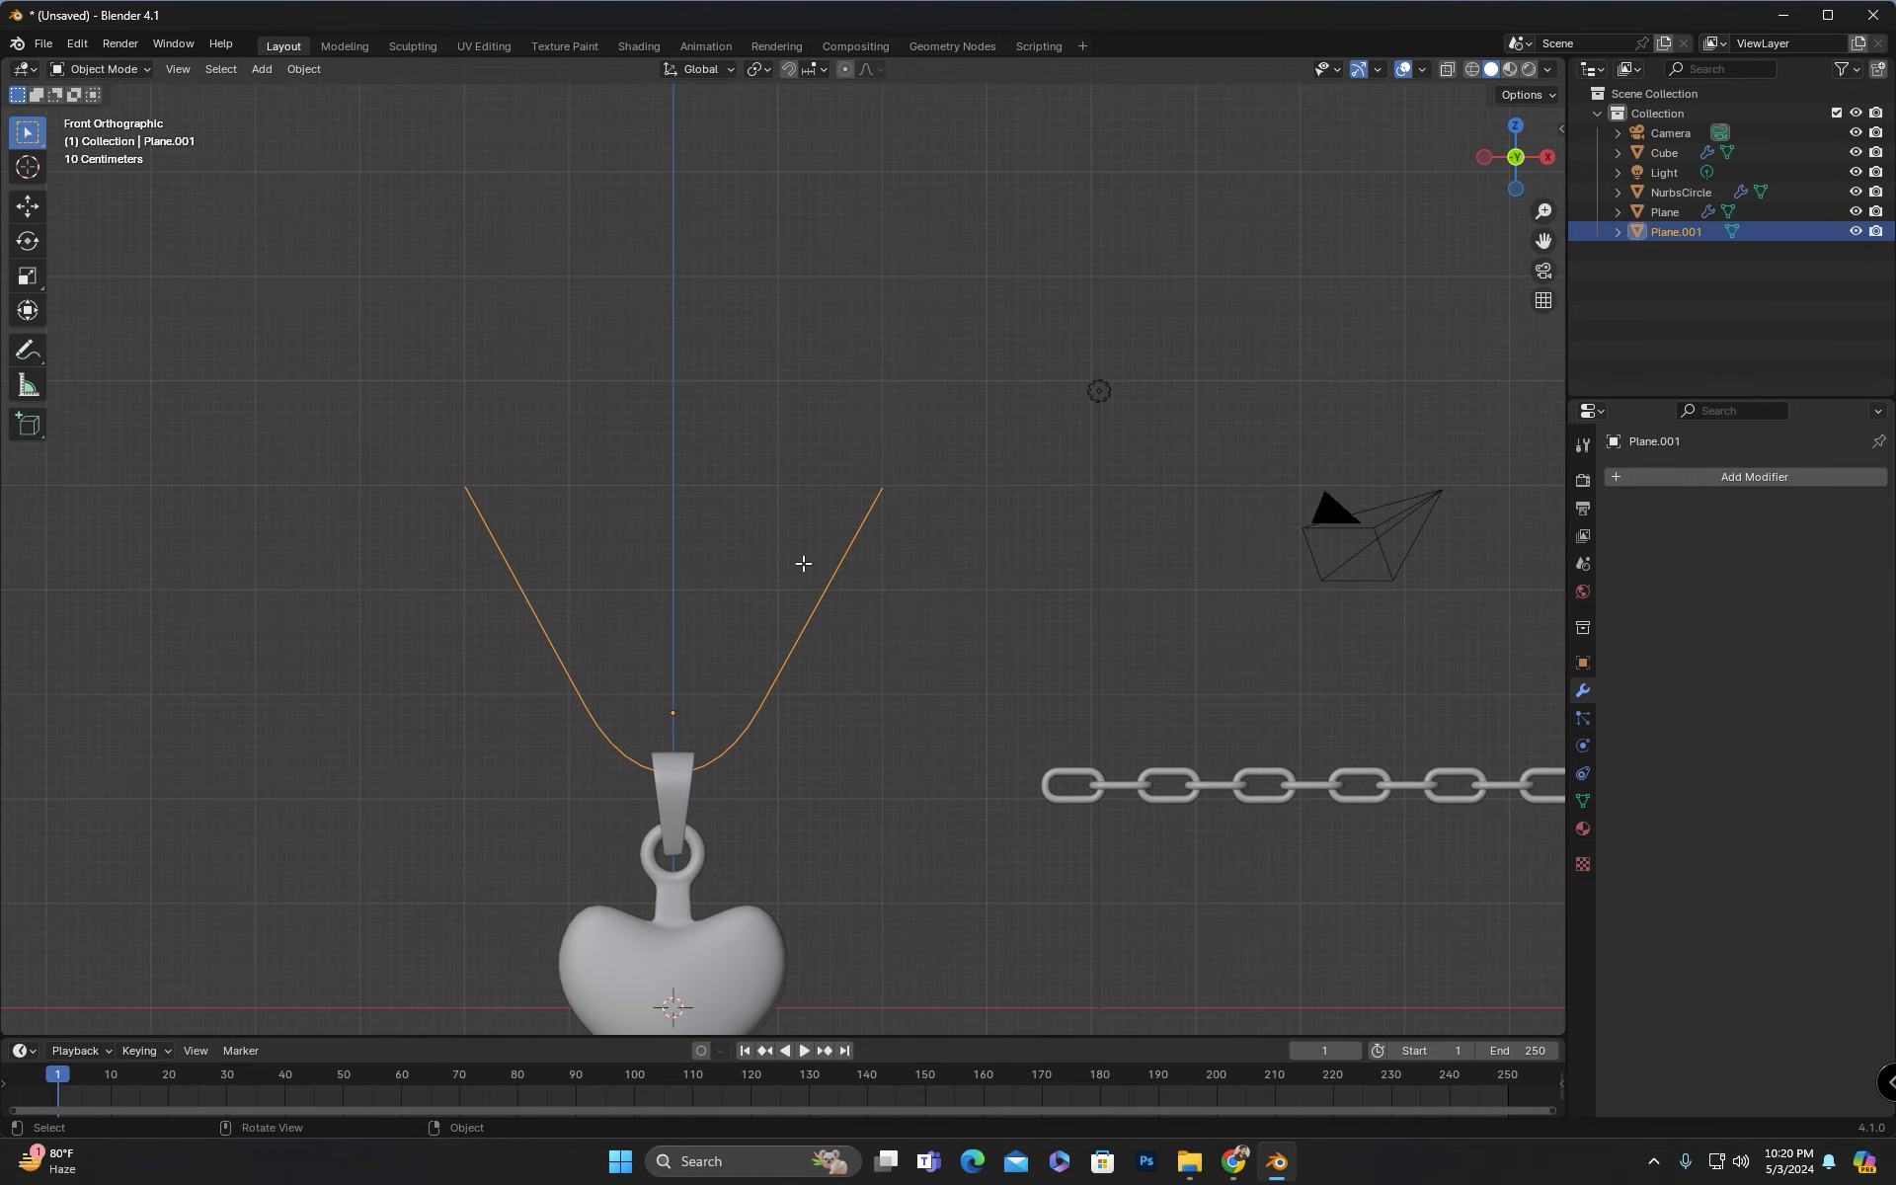
Step: Raise the two upper end vertices of the necklace path along Z to lengthen its sides
{"action": "key", "text": "Tab"}
{"action": "left_click_drag", "start_coordinate": [1013, 422], "coordinate": [430, 561]}
{"action": "key", "text": "g"}
{"action": "key", "text": "z"}
{"action": "left_click", "coordinate": [679, 377]}
{"action": "key", "text": "Tab"}
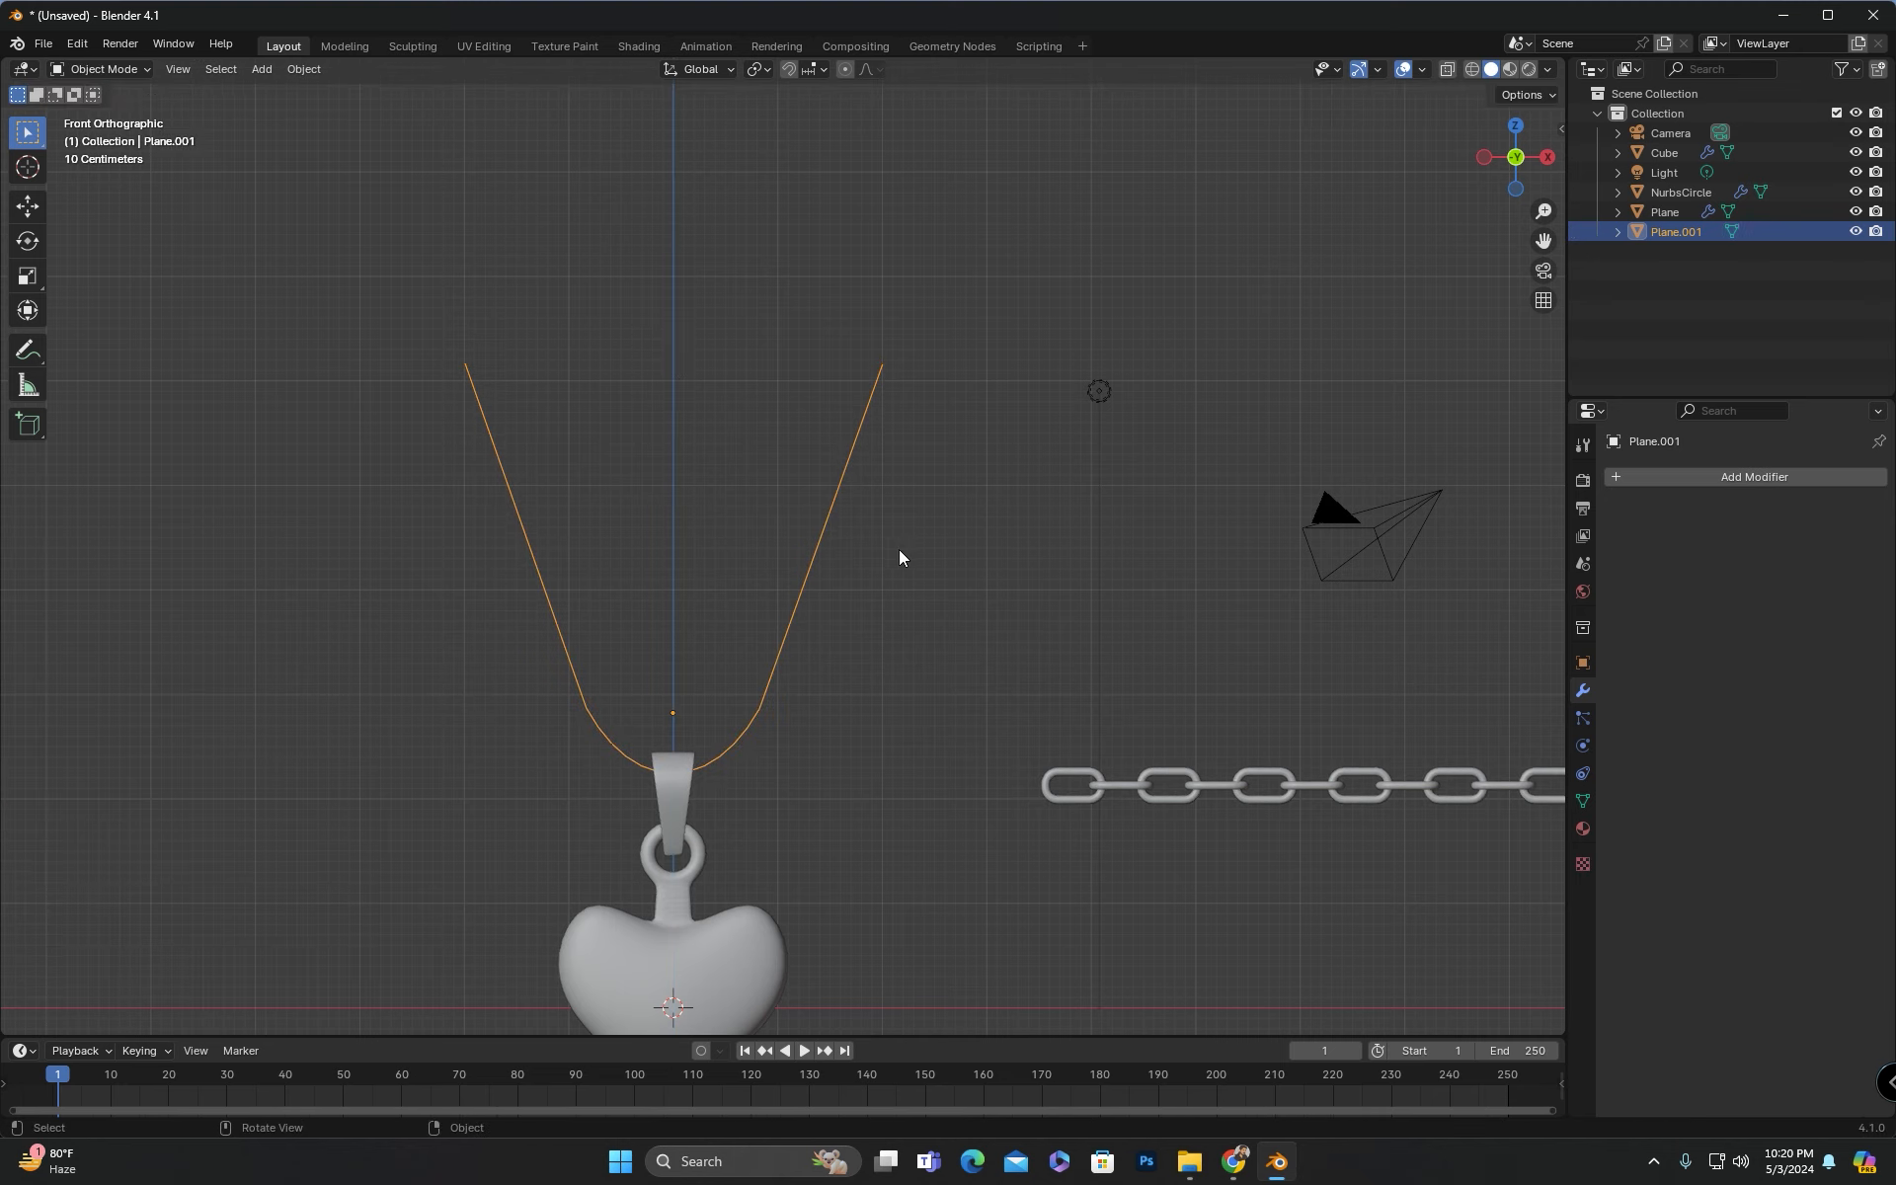
Step: Convert the necklace path from a mesh to a curve
{"action": "right_click", "coordinate": [800, 600]}
{"action": "mouse_move", "coordinate": [782, 668]}
{"action": "left_click", "coordinate": [908, 667]}
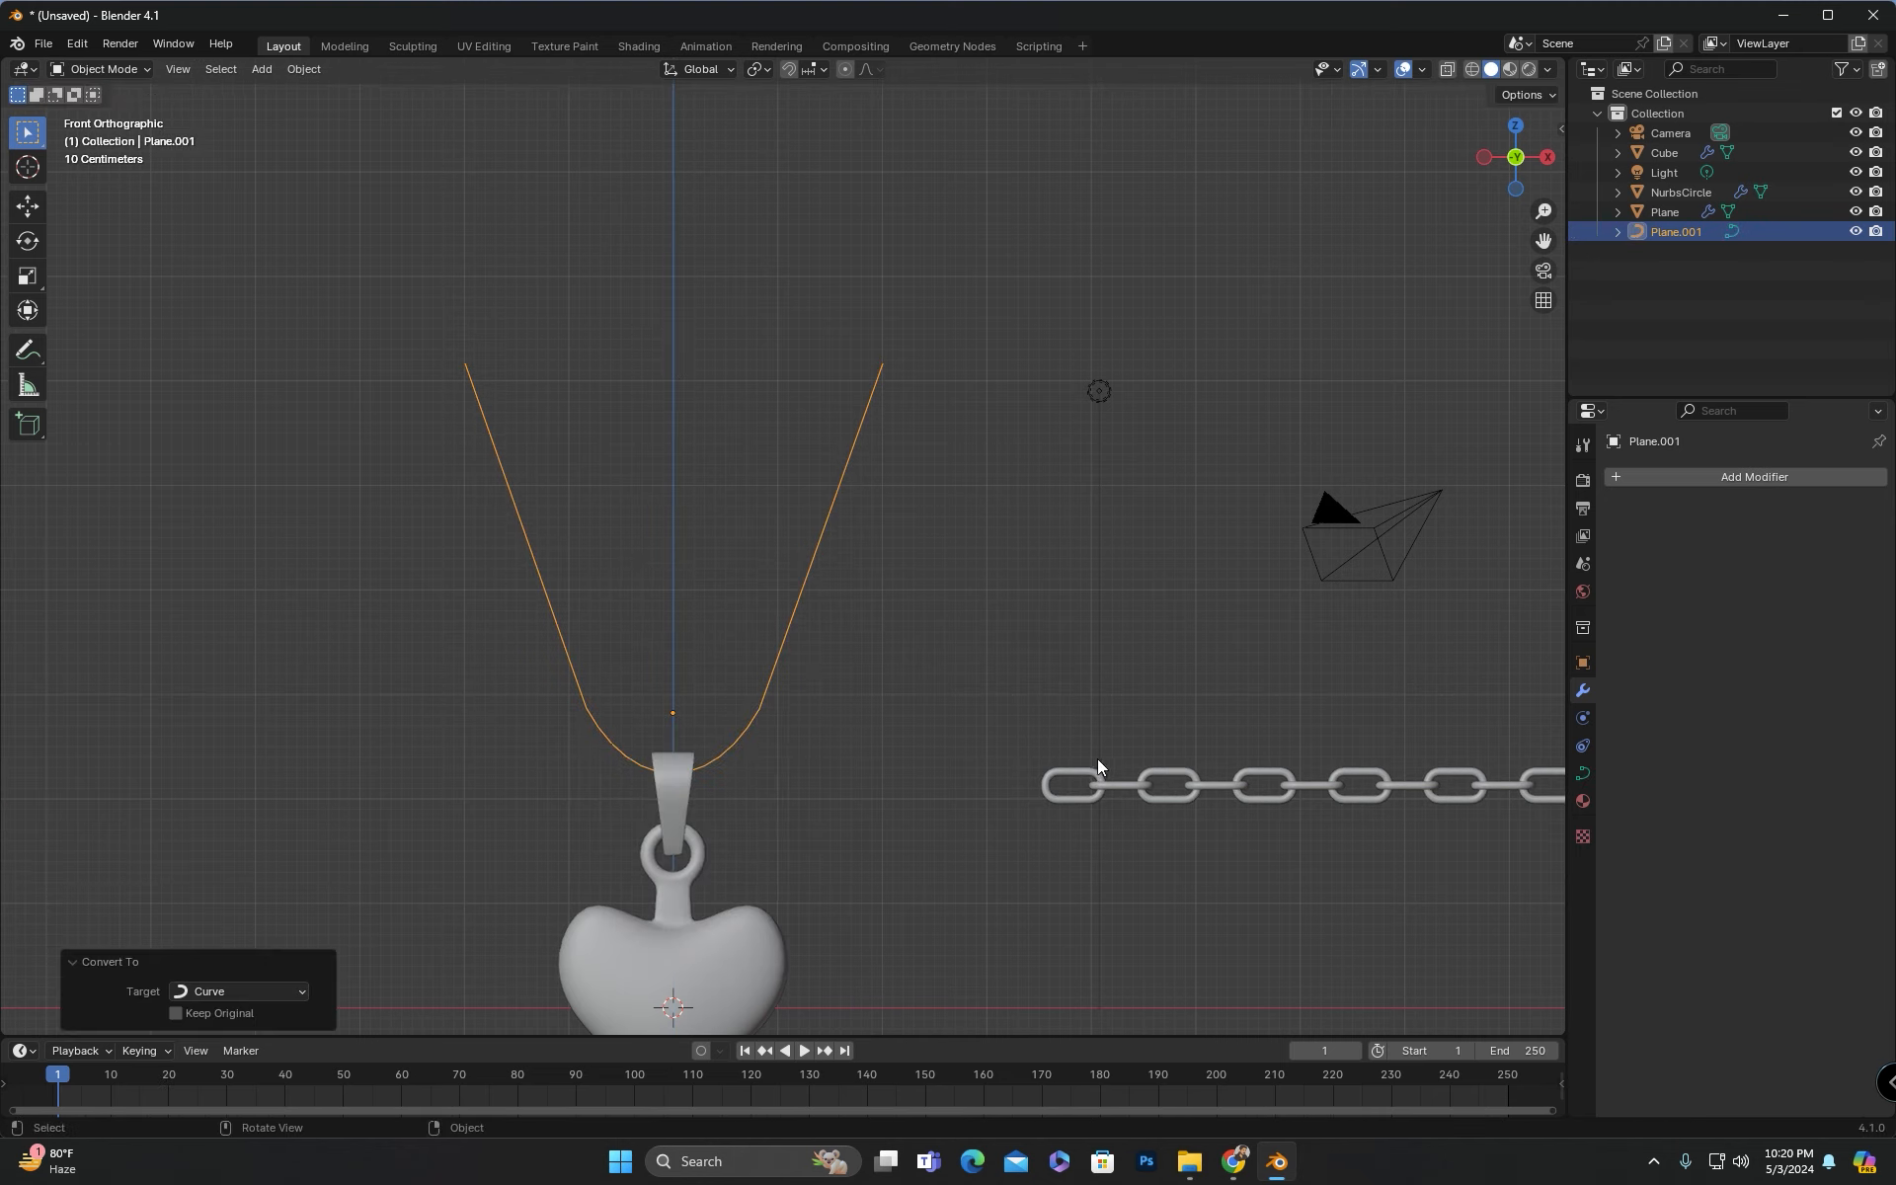
Step: Add a Curve modifier to the chain with the necklace path as its curve object
{"action": "left_click", "coordinate": [1137, 785]}
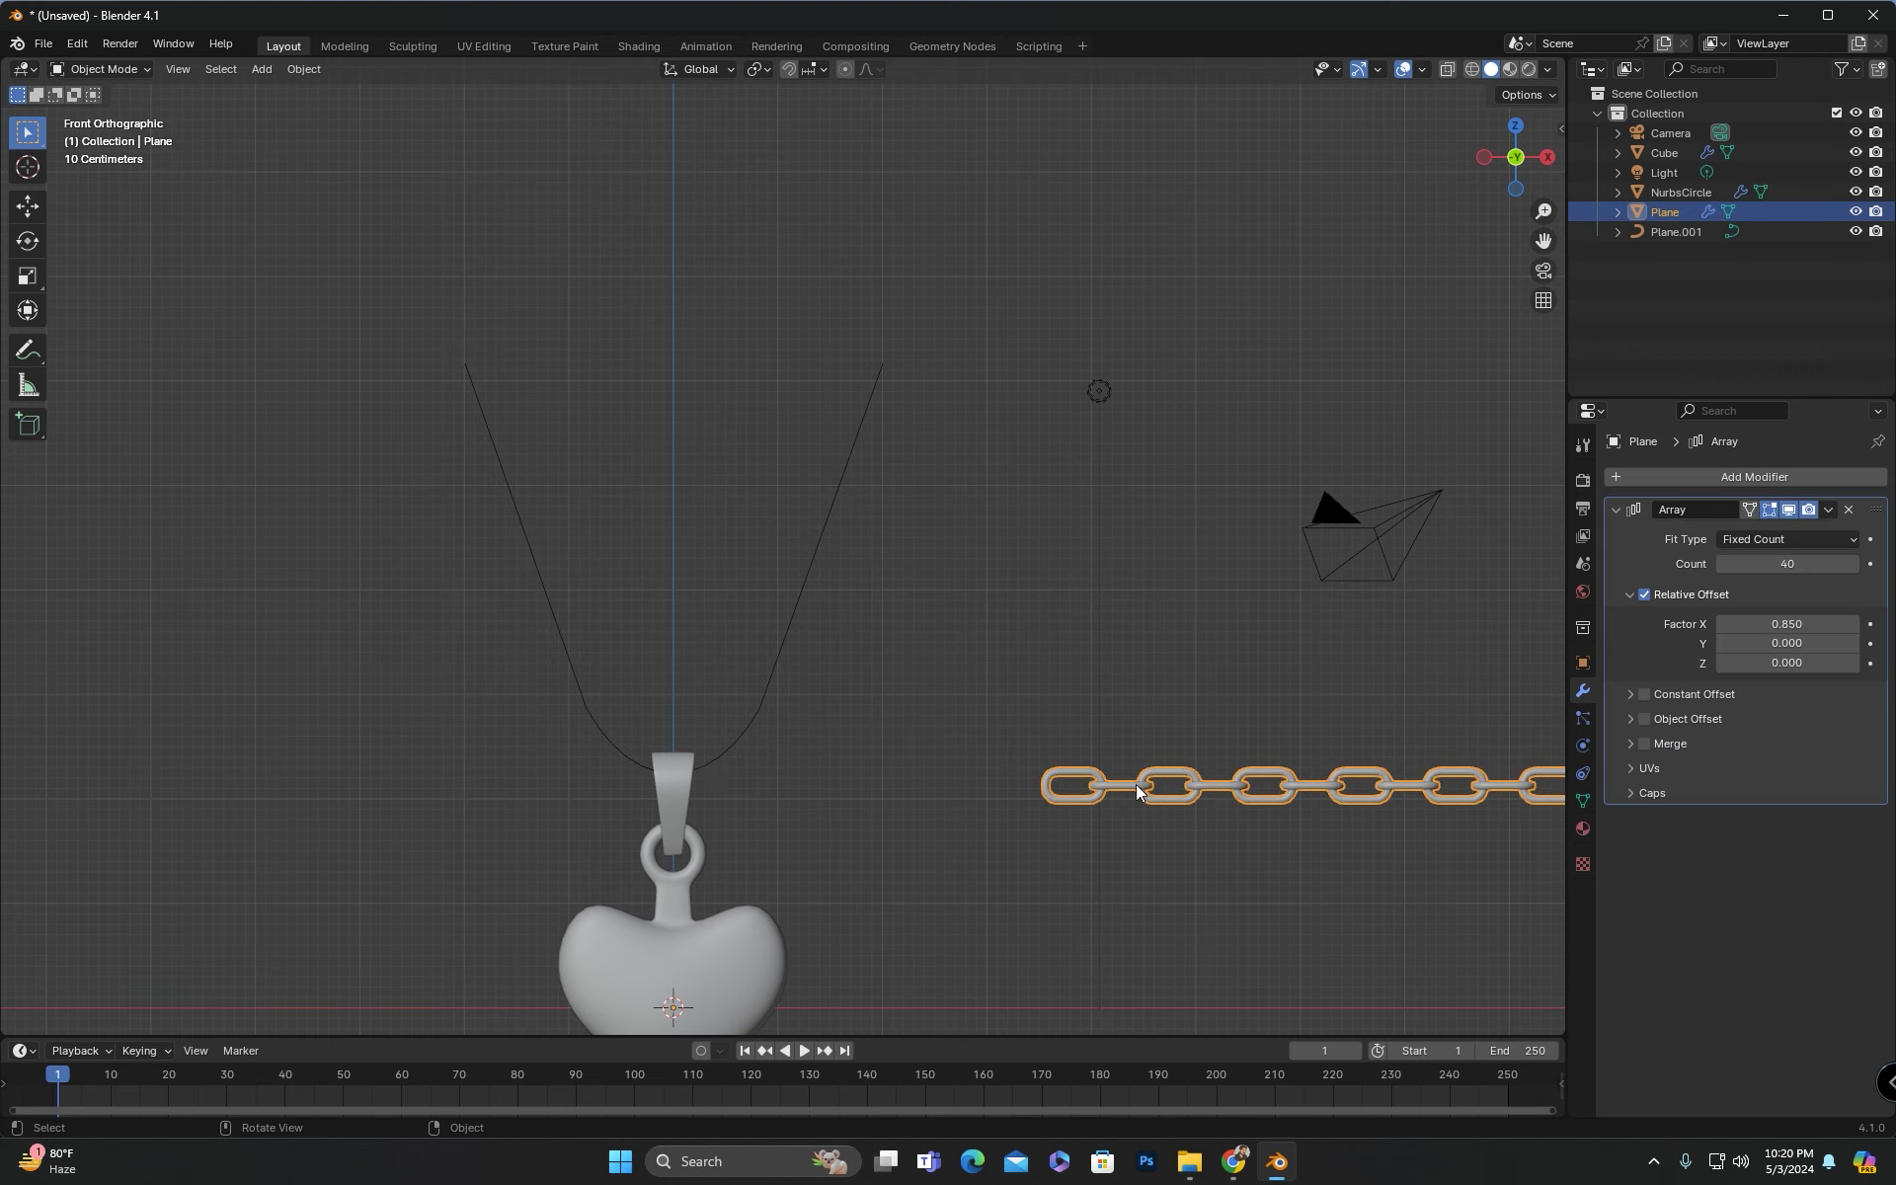
{"action": "left_click", "coordinate": [1691, 478]}
{"action": "type", "text": "cur"}
{"action": "left_click", "coordinate": [1518, 515]}
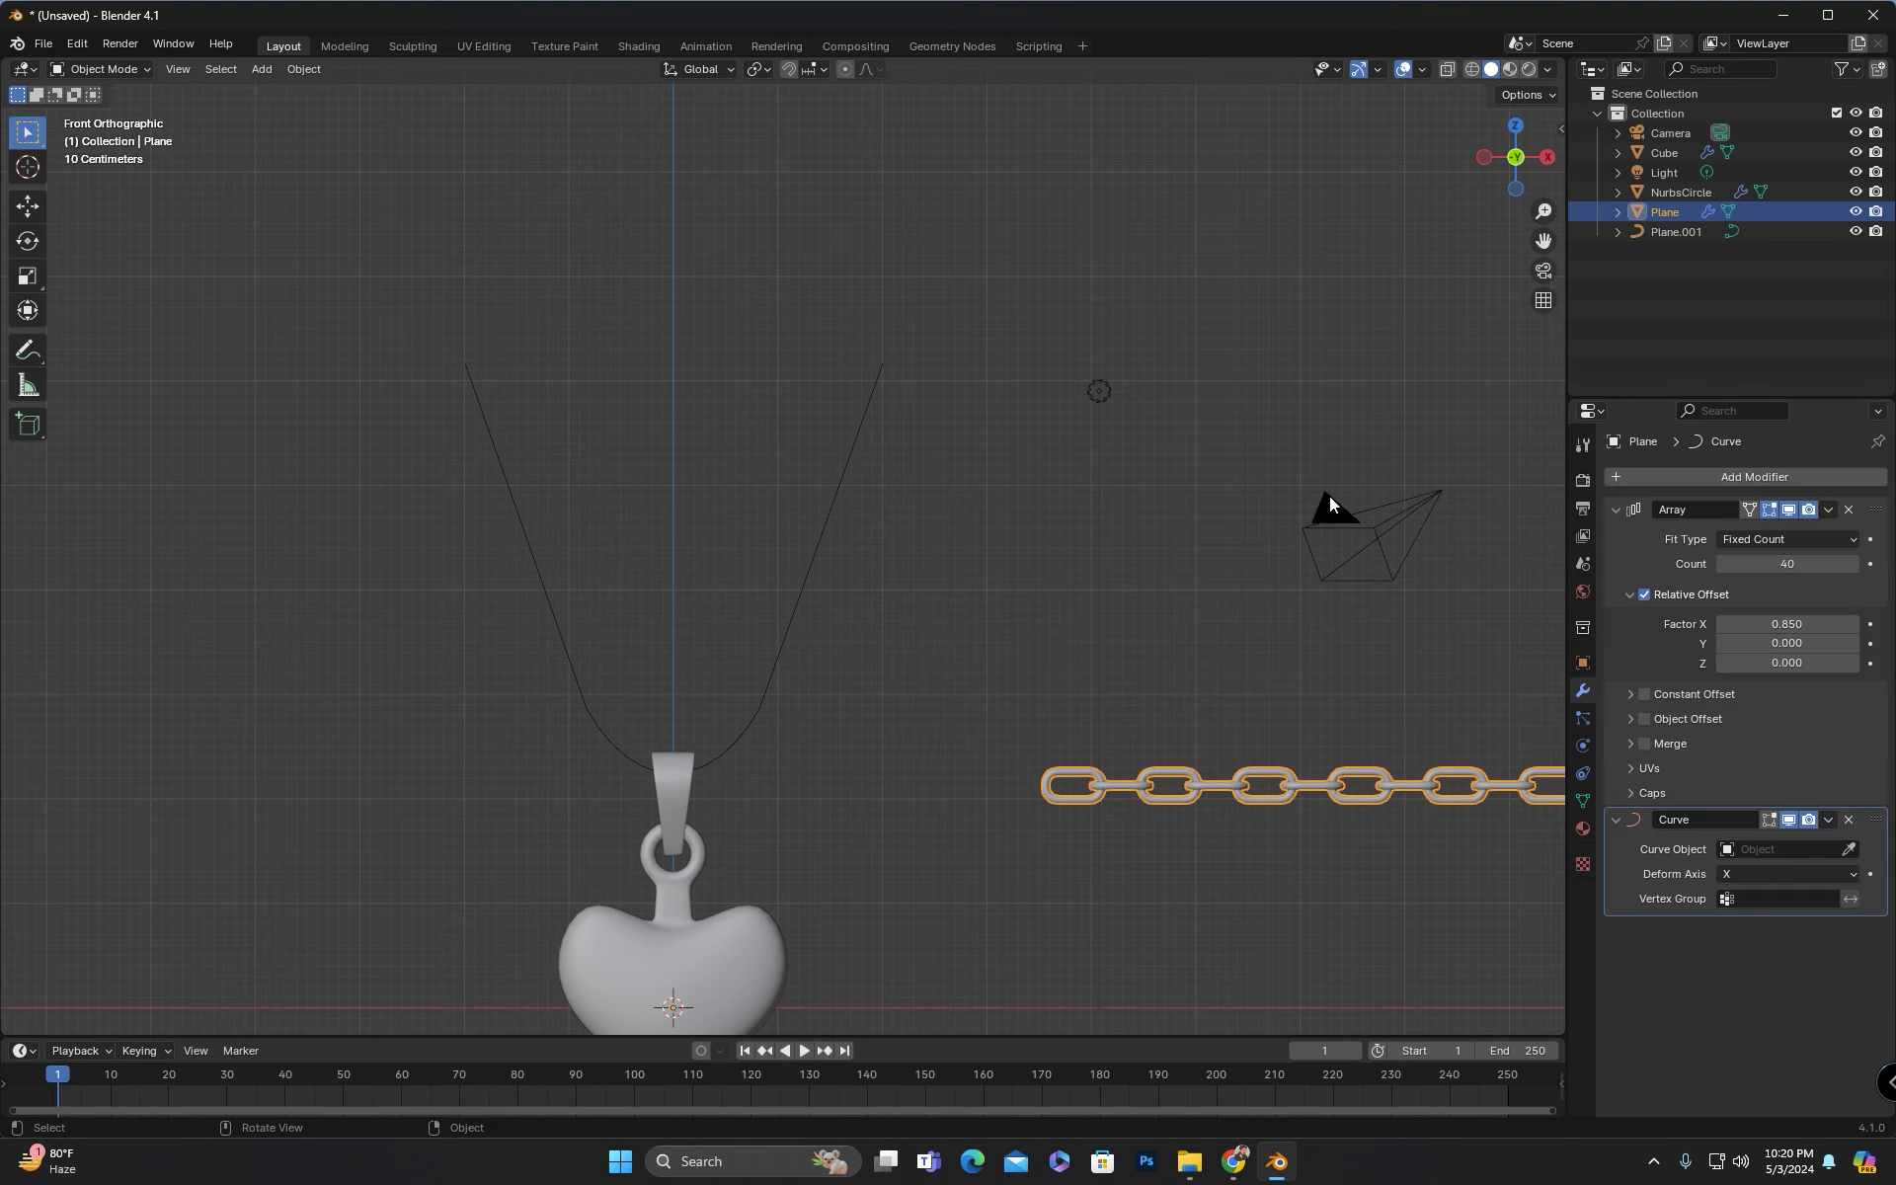
{"action": "left_click", "coordinate": [848, 482]}
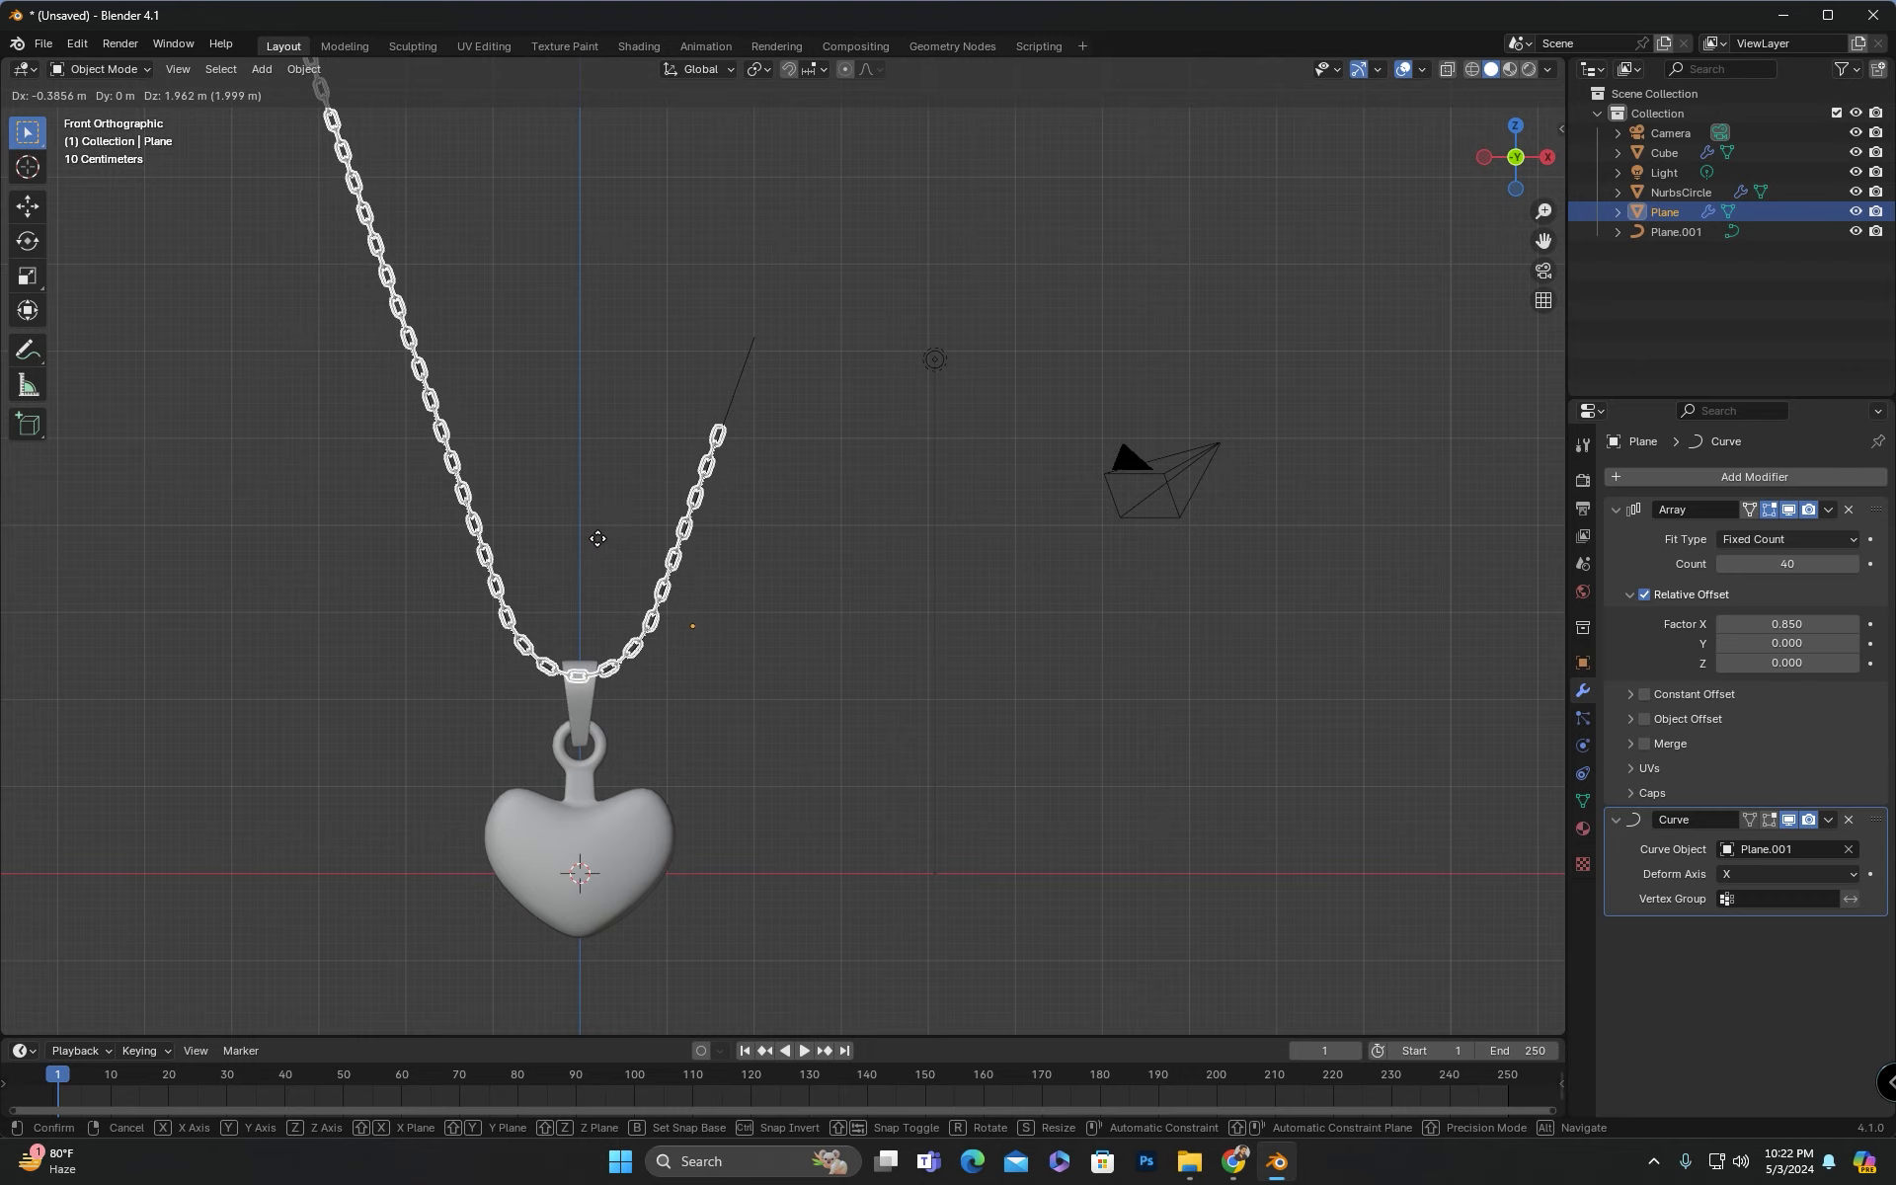
Step: Move the chain about 1.97 m along Z and -4.2 m along X so it runs evenly up both sides of the pendant
{"action": "right_click", "coordinate": [597, 539]}
{"action": "key", "text": "g"}
{"action": "left_click", "coordinate": [593, 640]}
{"action": "middle_click_drag", "start_coordinate": [741, 660], "coordinate": [687, 630]}
{"action": "key", "text": "g"}
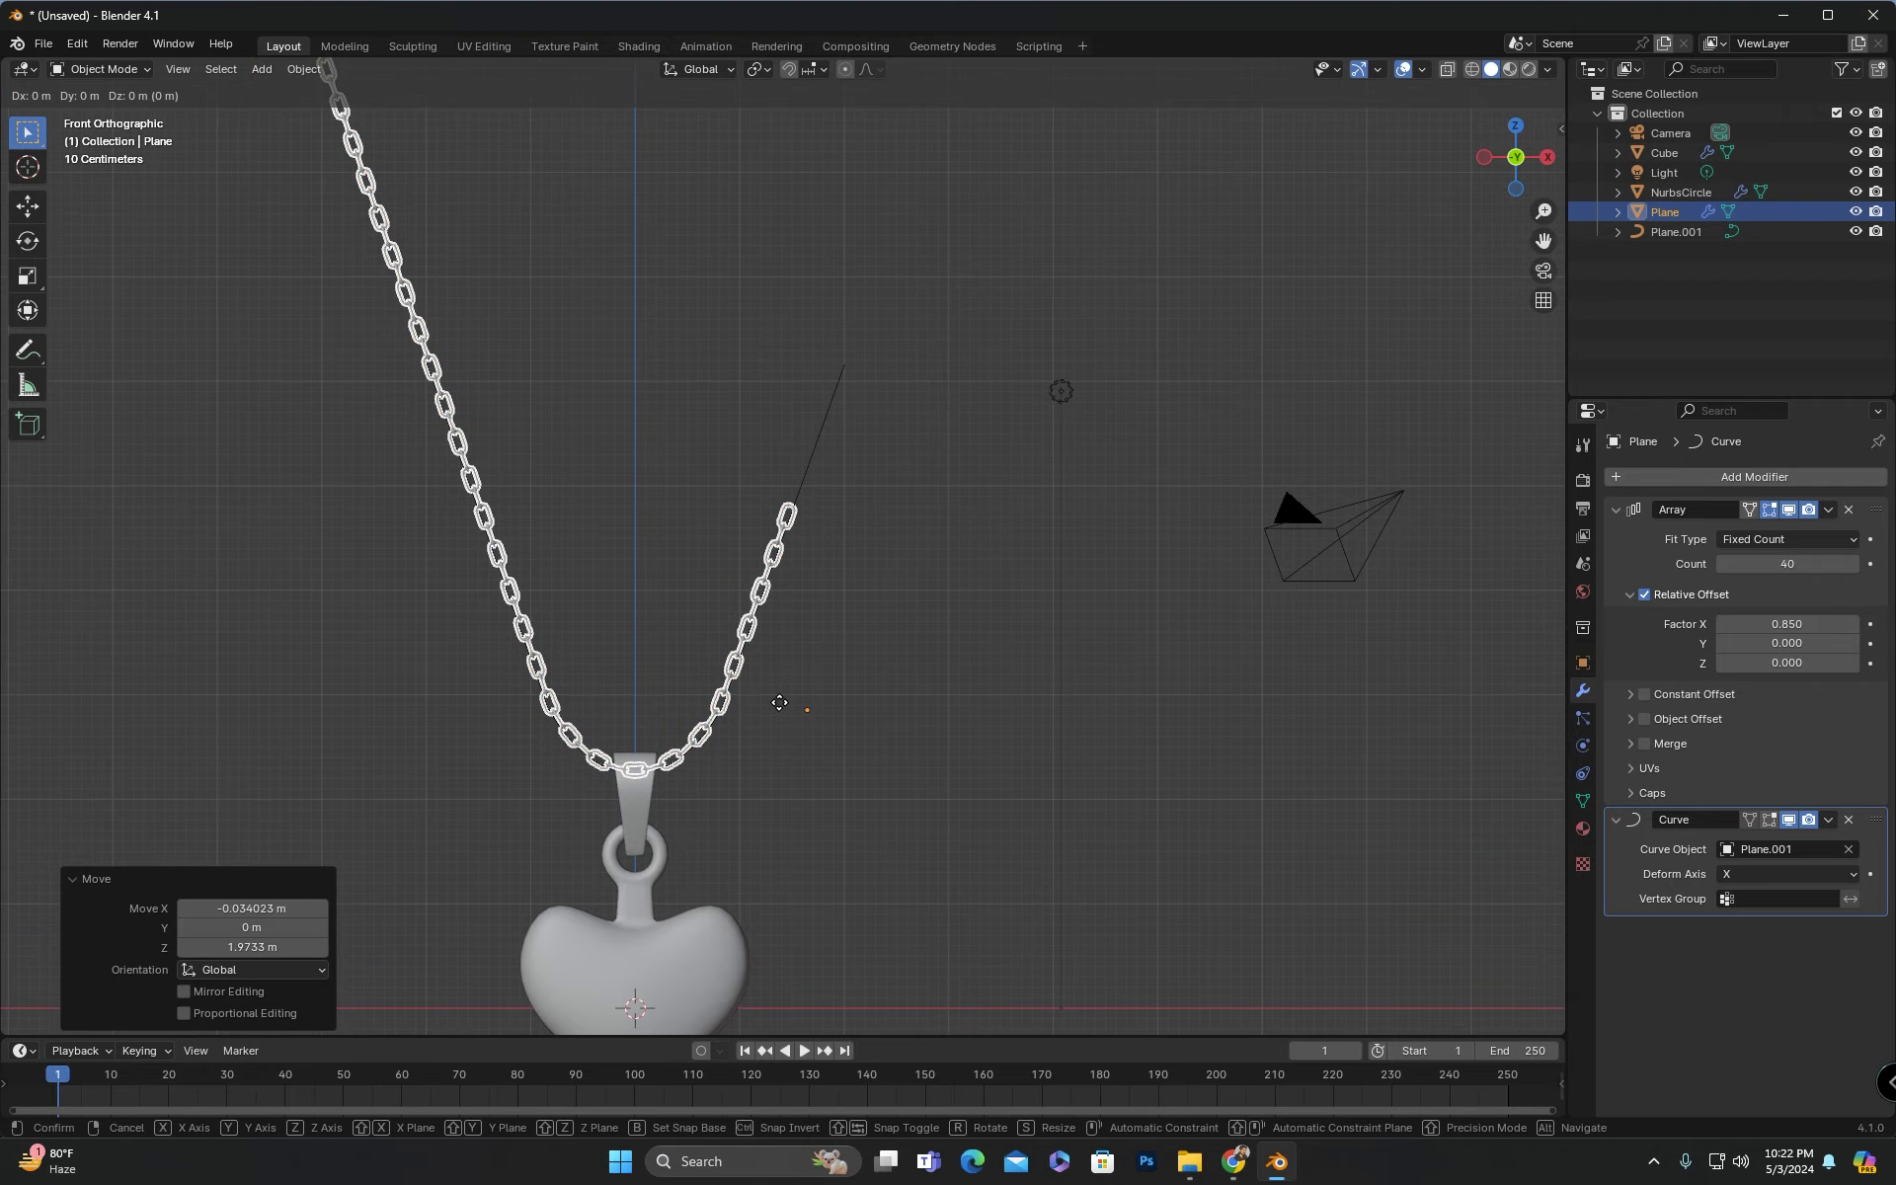
{"action": "key", "text": "x"}
{"action": "left_click", "coordinate": [326, 765]}
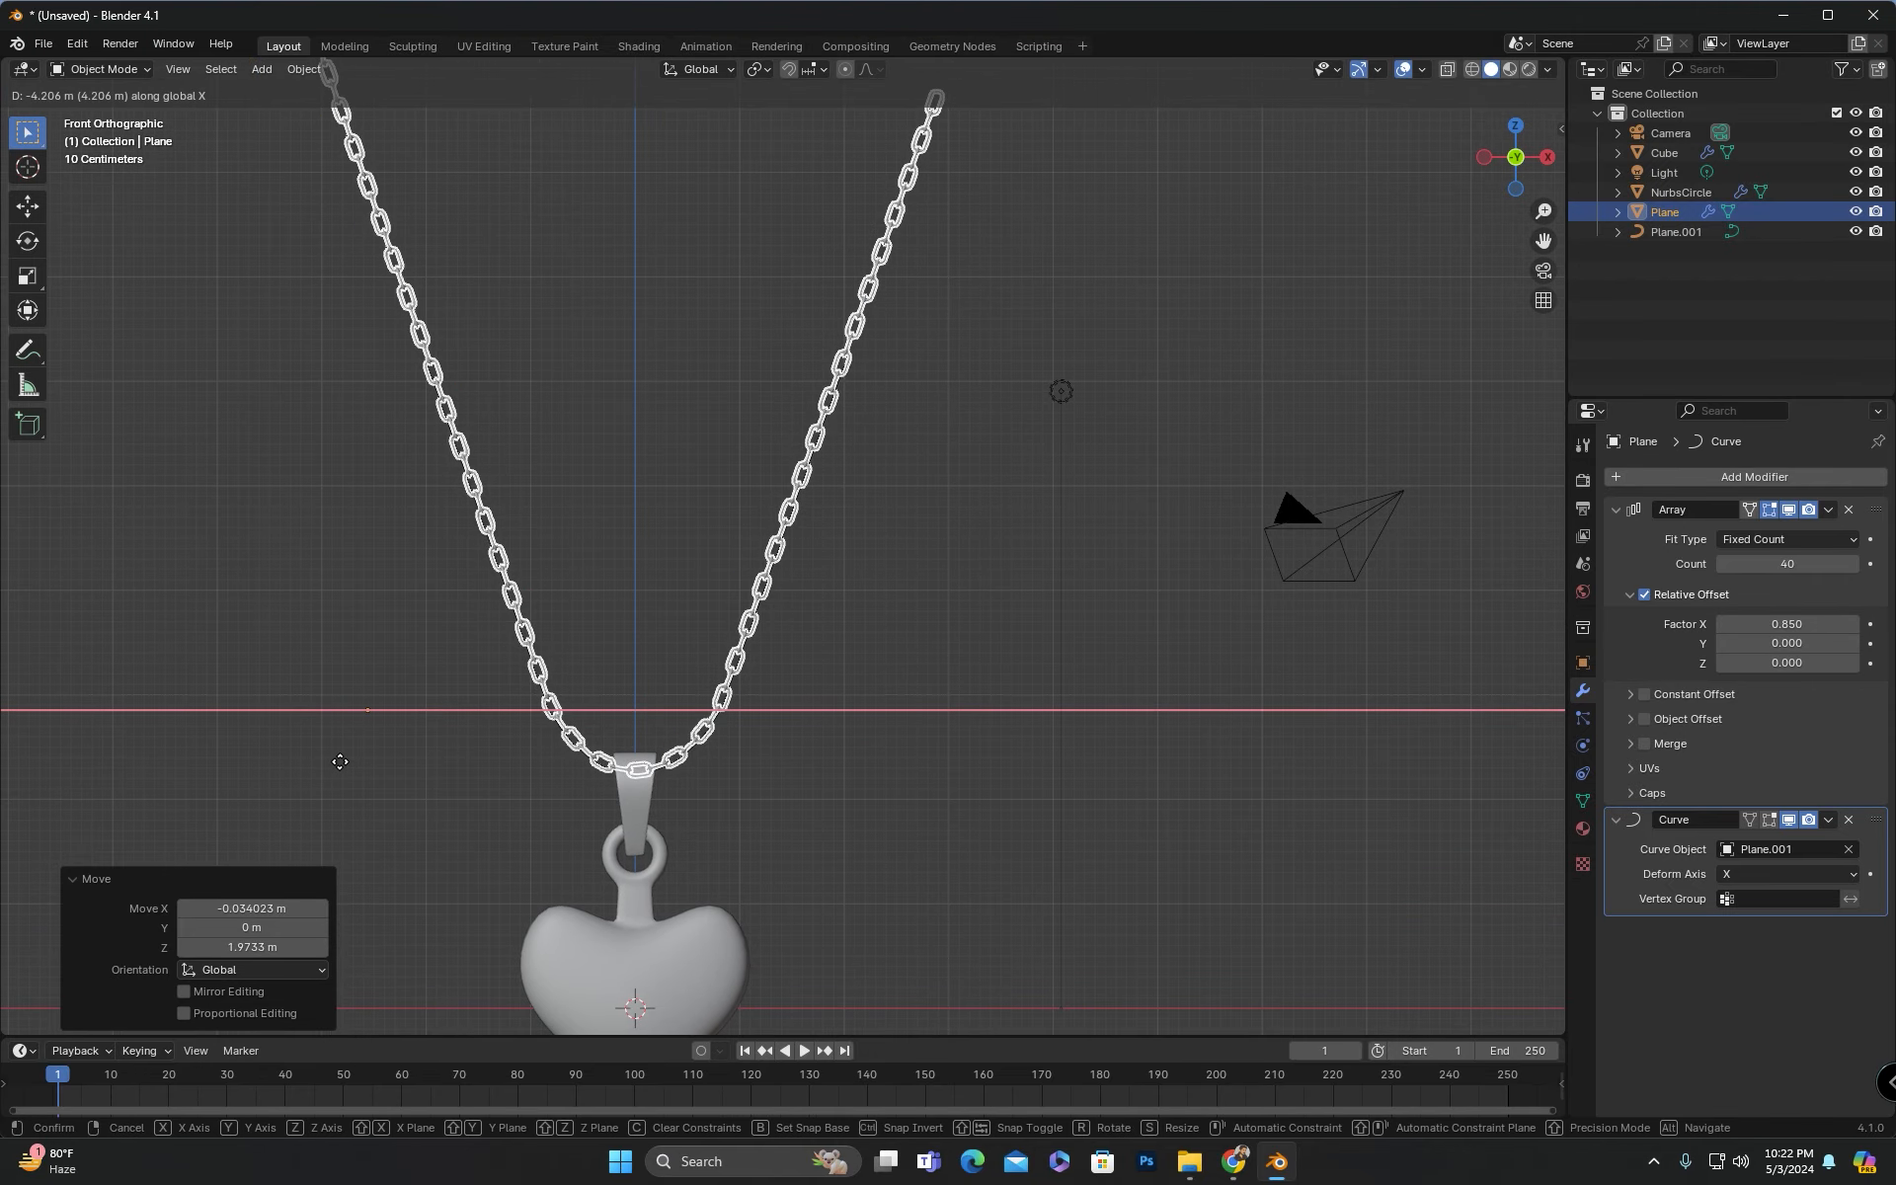
{"action": "scroll", "coordinate": [713, 739], "scroll_direction": "up", "scroll_amount": 2}
{"action": "scroll", "coordinate": [713, 739], "scroll_direction": "down", "scroll_amount": 6}
{"action": "middle_click_drag", "start_coordinate": [788, 819], "coordinate": [988, 626], "text": "shift"}
Step: Nudge the pendant parts slightly along Z to fit them to the chain at the strap's loop
{"action": "left_click", "coordinate": [927, 671]}
{"action": "scroll", "coordinate": [928, 672], "scroll_direction": "up", "scroll_amount": 2}
{"action": "scroll", "coordinate": [875, 693], "scroll_direction": "up", "scroll_amount": 5}
{"action": "middle_click_drag", "start_coordinate": [1096, 781], "coordinate": [889, 721]}
{"action": "left_click", "coordinate": [875, 713]}
{"action": "key", "text": "g"}
{"action": "right_click", "coordinate": [876, 703]}
{"action": "left_click", "coordinate": [962, 560], "text": "shift"}
{"action": "key", "text": "g"}
{"action": "key", "text": "z"}
{"action": "left_click", "coordinate": [962, 549]}
{"action": "middle_click_drag", "start_coordinate": [948, 642], "coordinate": [974, 750]}
{"action": "scroll", "coordinate": [1075, 718], "scroll_direction": "down", "scroll_amount": 7}
{"action": "left_click", "coordinate": [997, 672]}
{"action": "scroll", "coordinate": [875, 626], "scroll_direction": "down", "scroll_amount": 1}
{"action": "middle_click_drag", "start_coordinate": [873, 624], "coordinate": [933, 579], "text": "shift"}
{"action": "scroll", "coordinate": [933, 578], "scroll_direction": "up", "scroll_amount": 1}
Step: Replace the timeline with the Shader Editor and display the heart's material nodes and material properties
{"action": "left_click", "coordinate": [22, 846]}
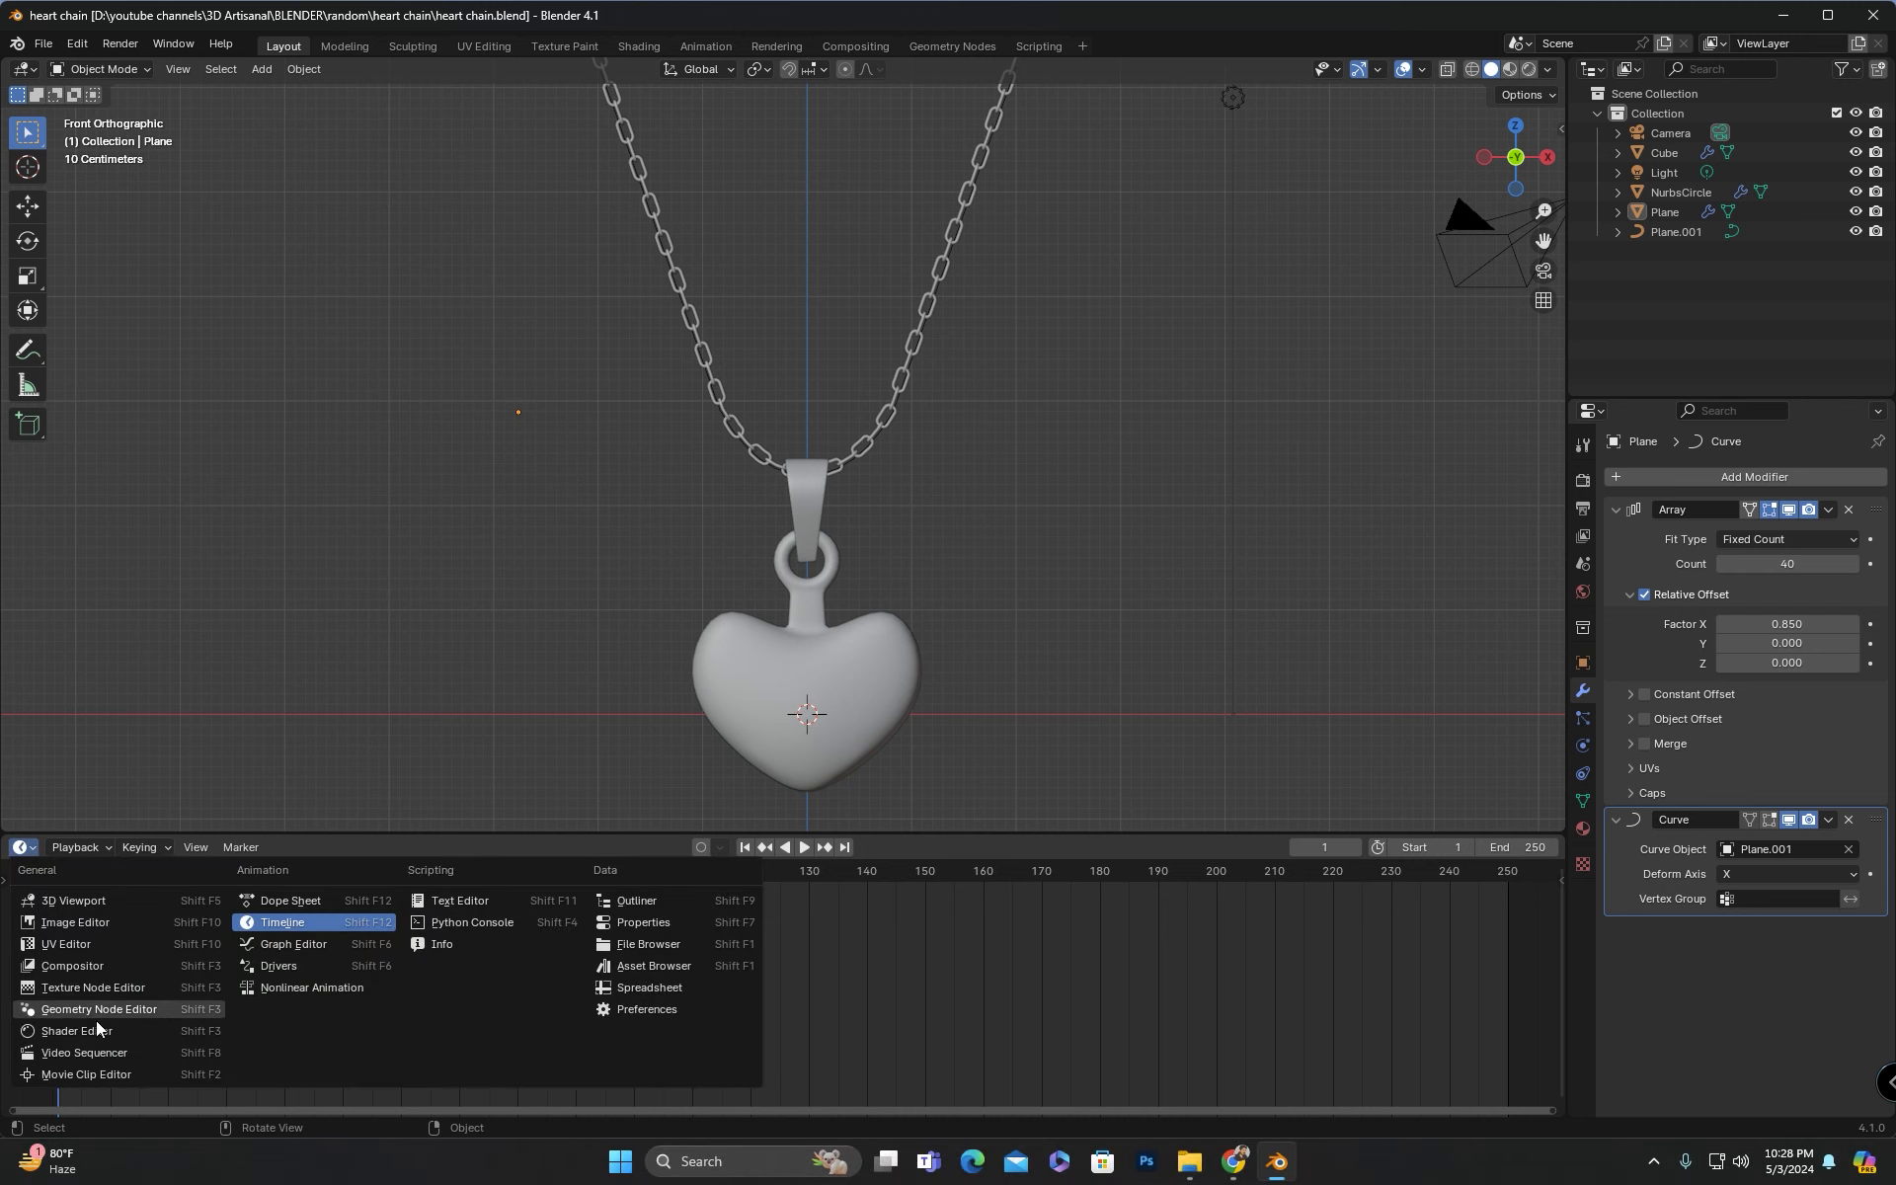
{"action": "left_click", "coordinate": [89, 1034]}
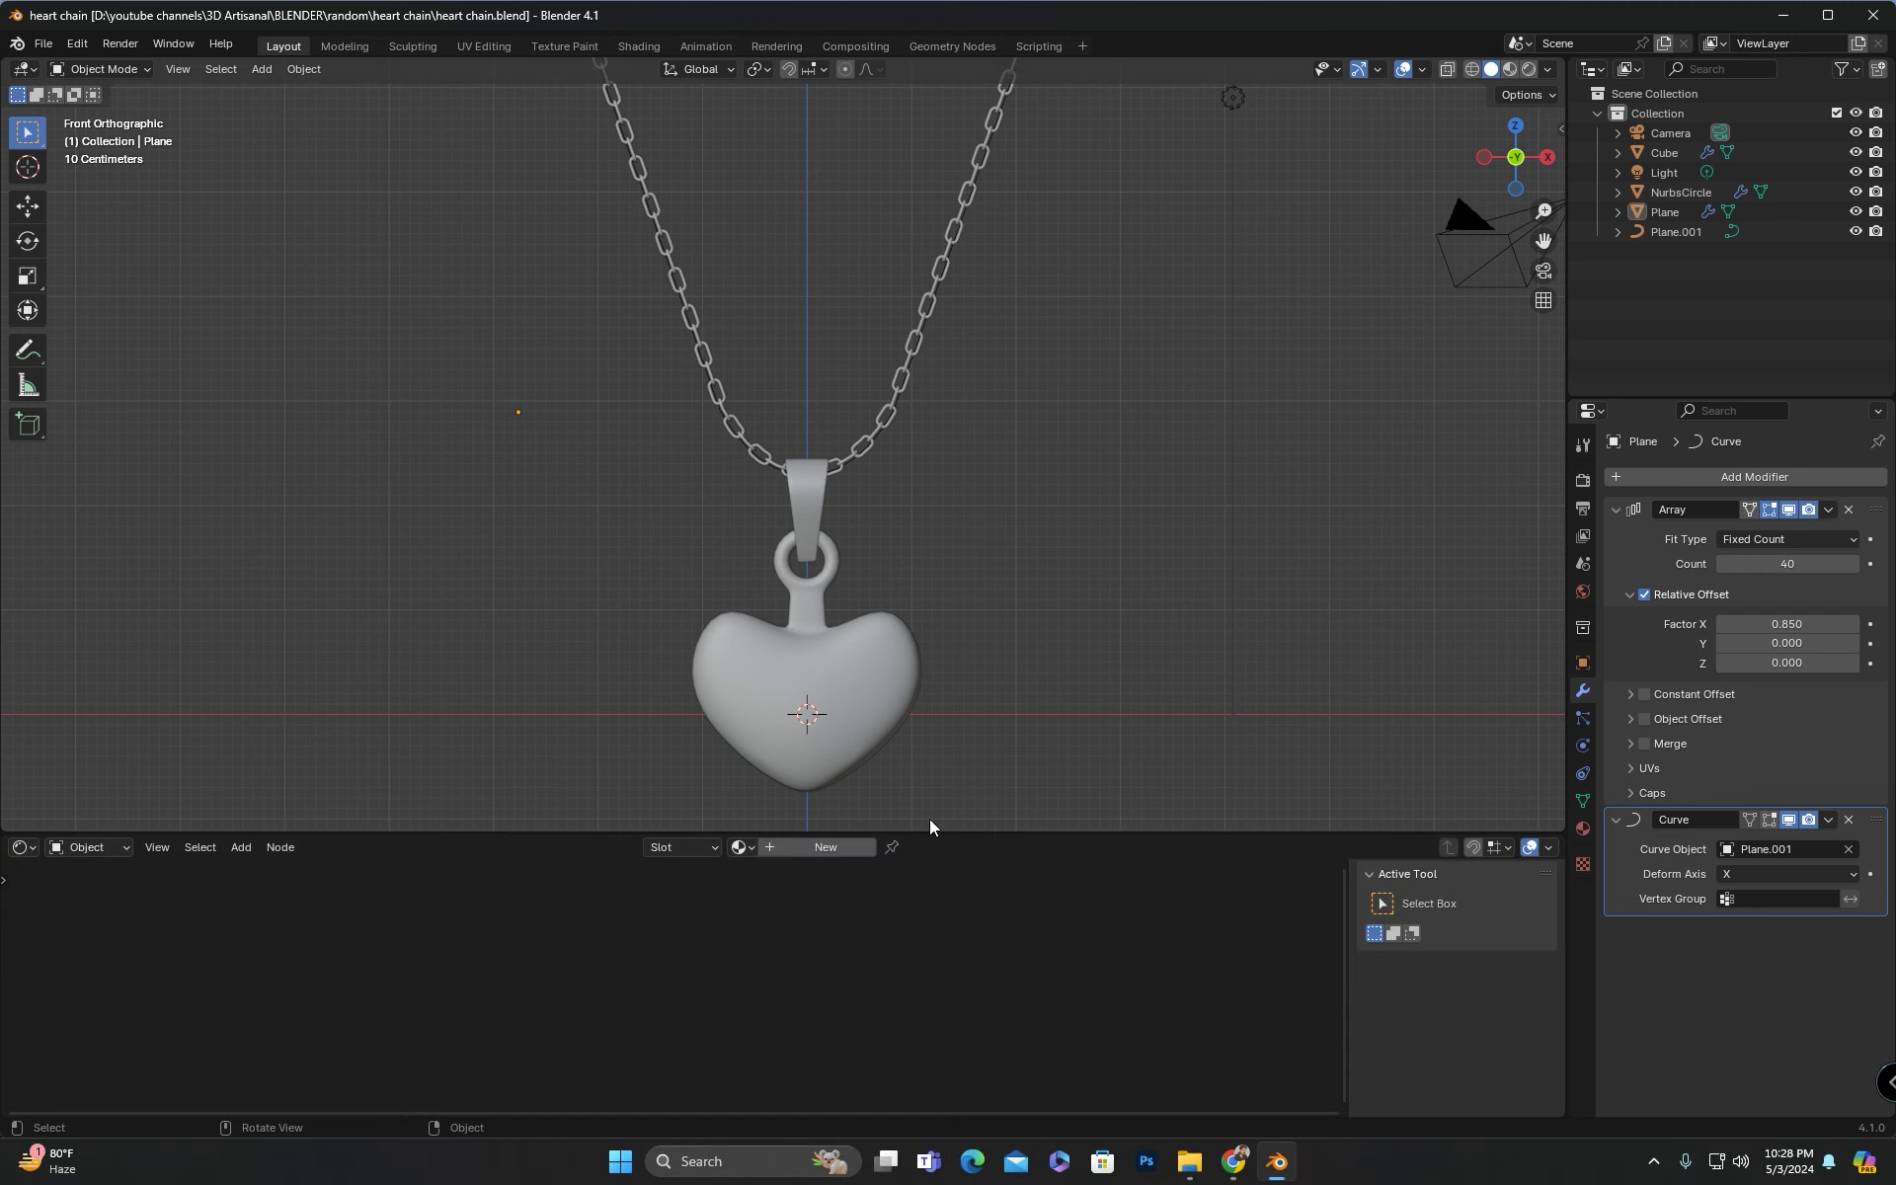
{"action": "left_click_drag", "start_coordinate": [930, 826], "coordinate": [933, 749]}
{"action": "left_click", "coordinate": [770, 681]}
{"action": "key", "text": "Home"}
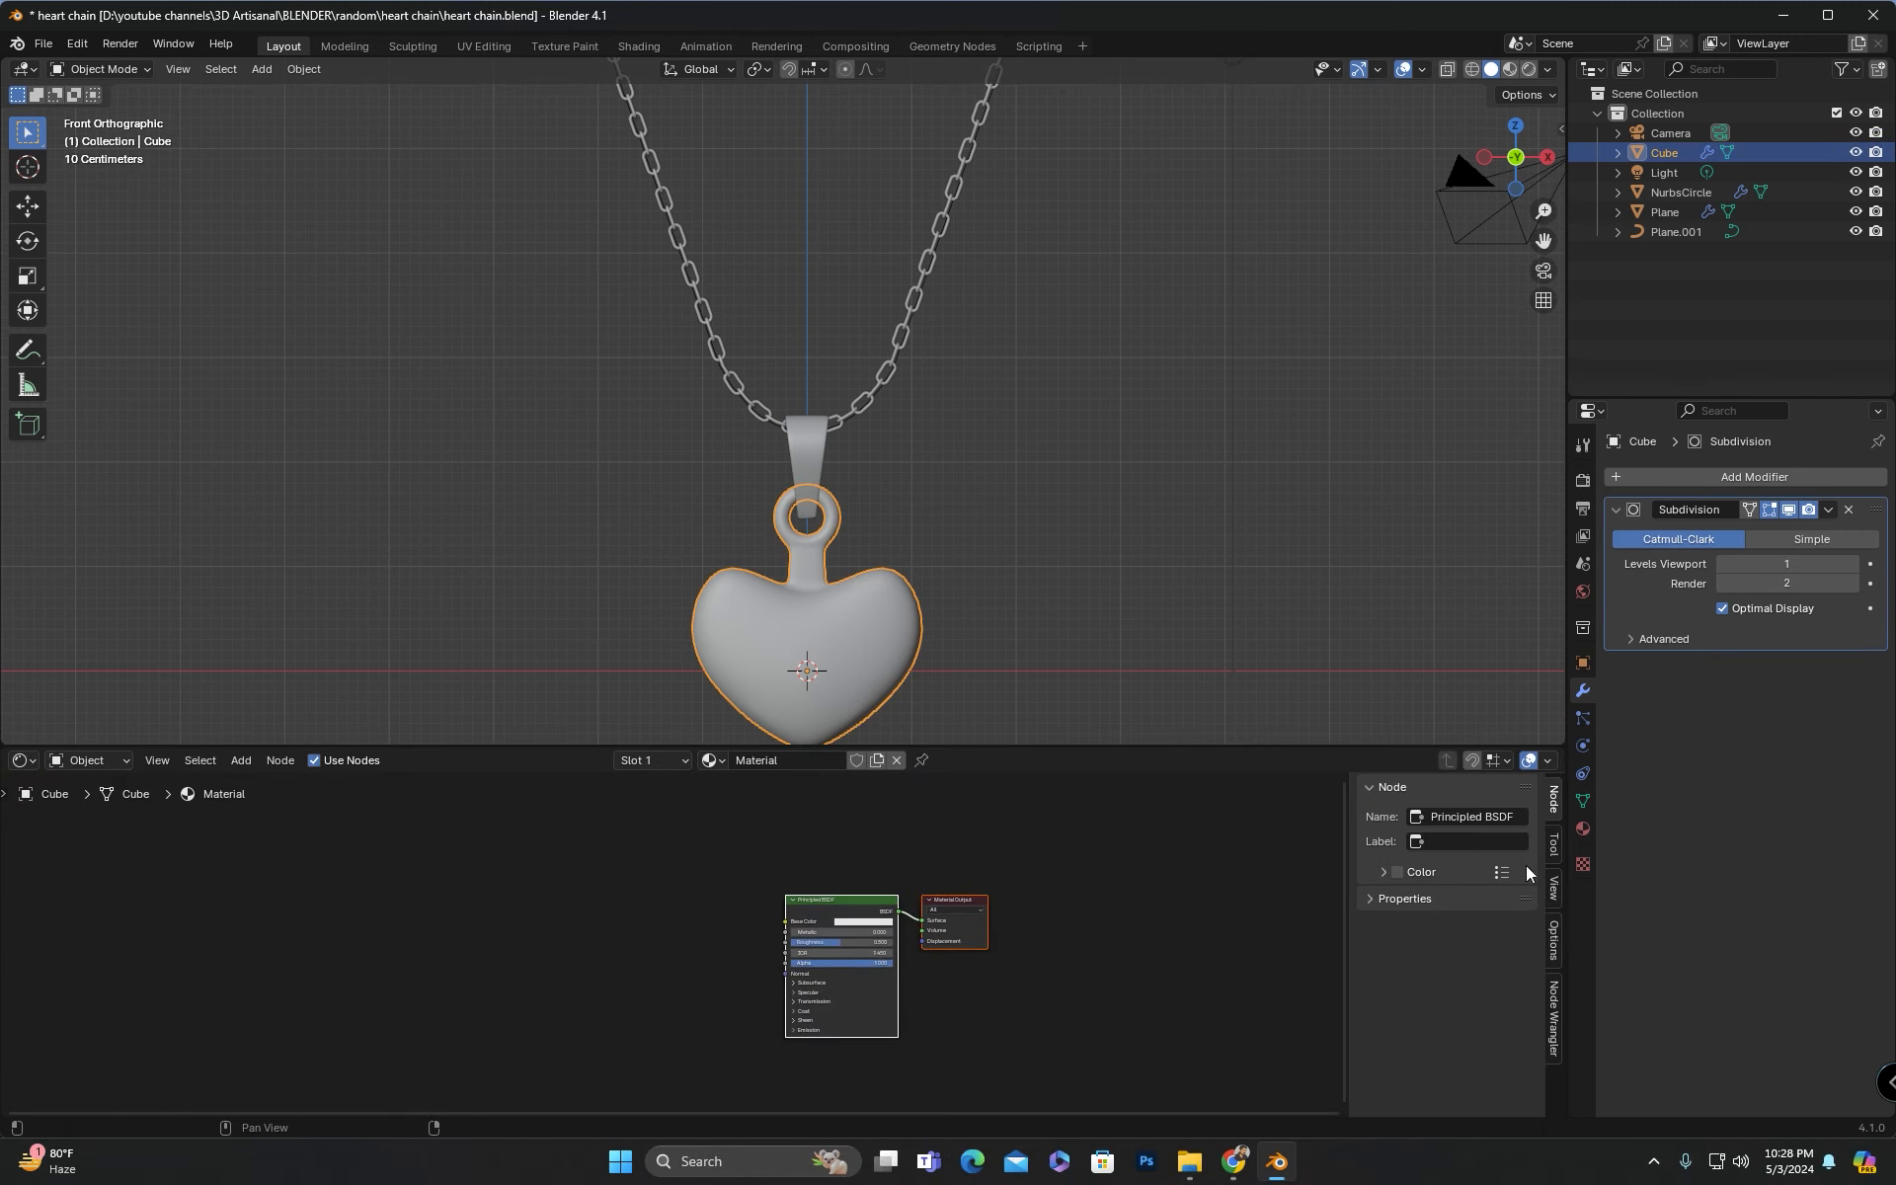
{"action": "left_click", "coordinate": [1583, 829]}
{"action": "scroll", "coordinate": [1052, 985], "scroll_direction": "up", "scroll_amount": 3}
{"action": "middle_click_drag", "start_coordinate": [1235, 937], "coordinate": [1035, 917]}
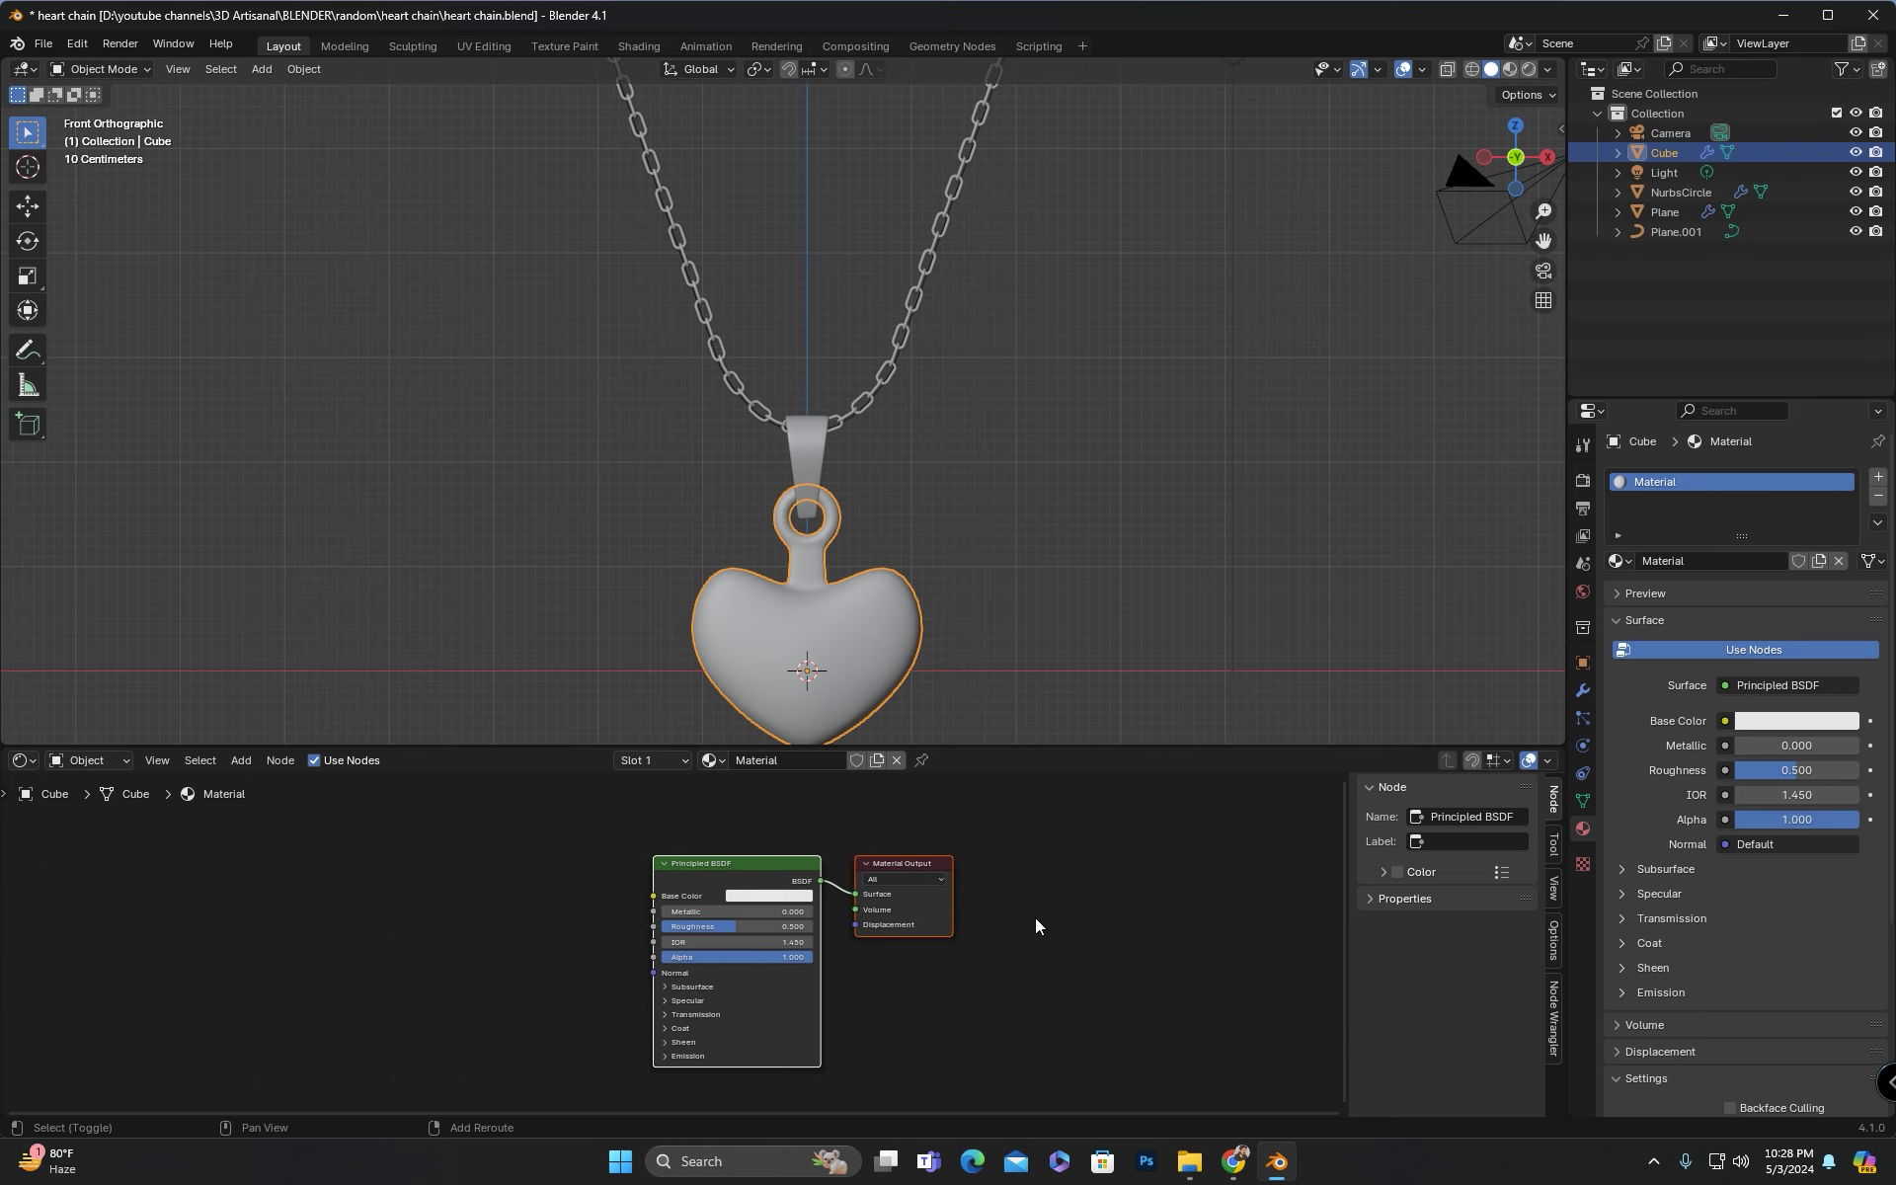
{"action": "left_click_drag", "start_coordinate": [1293, 751], "coordinate": [1292, 867]}
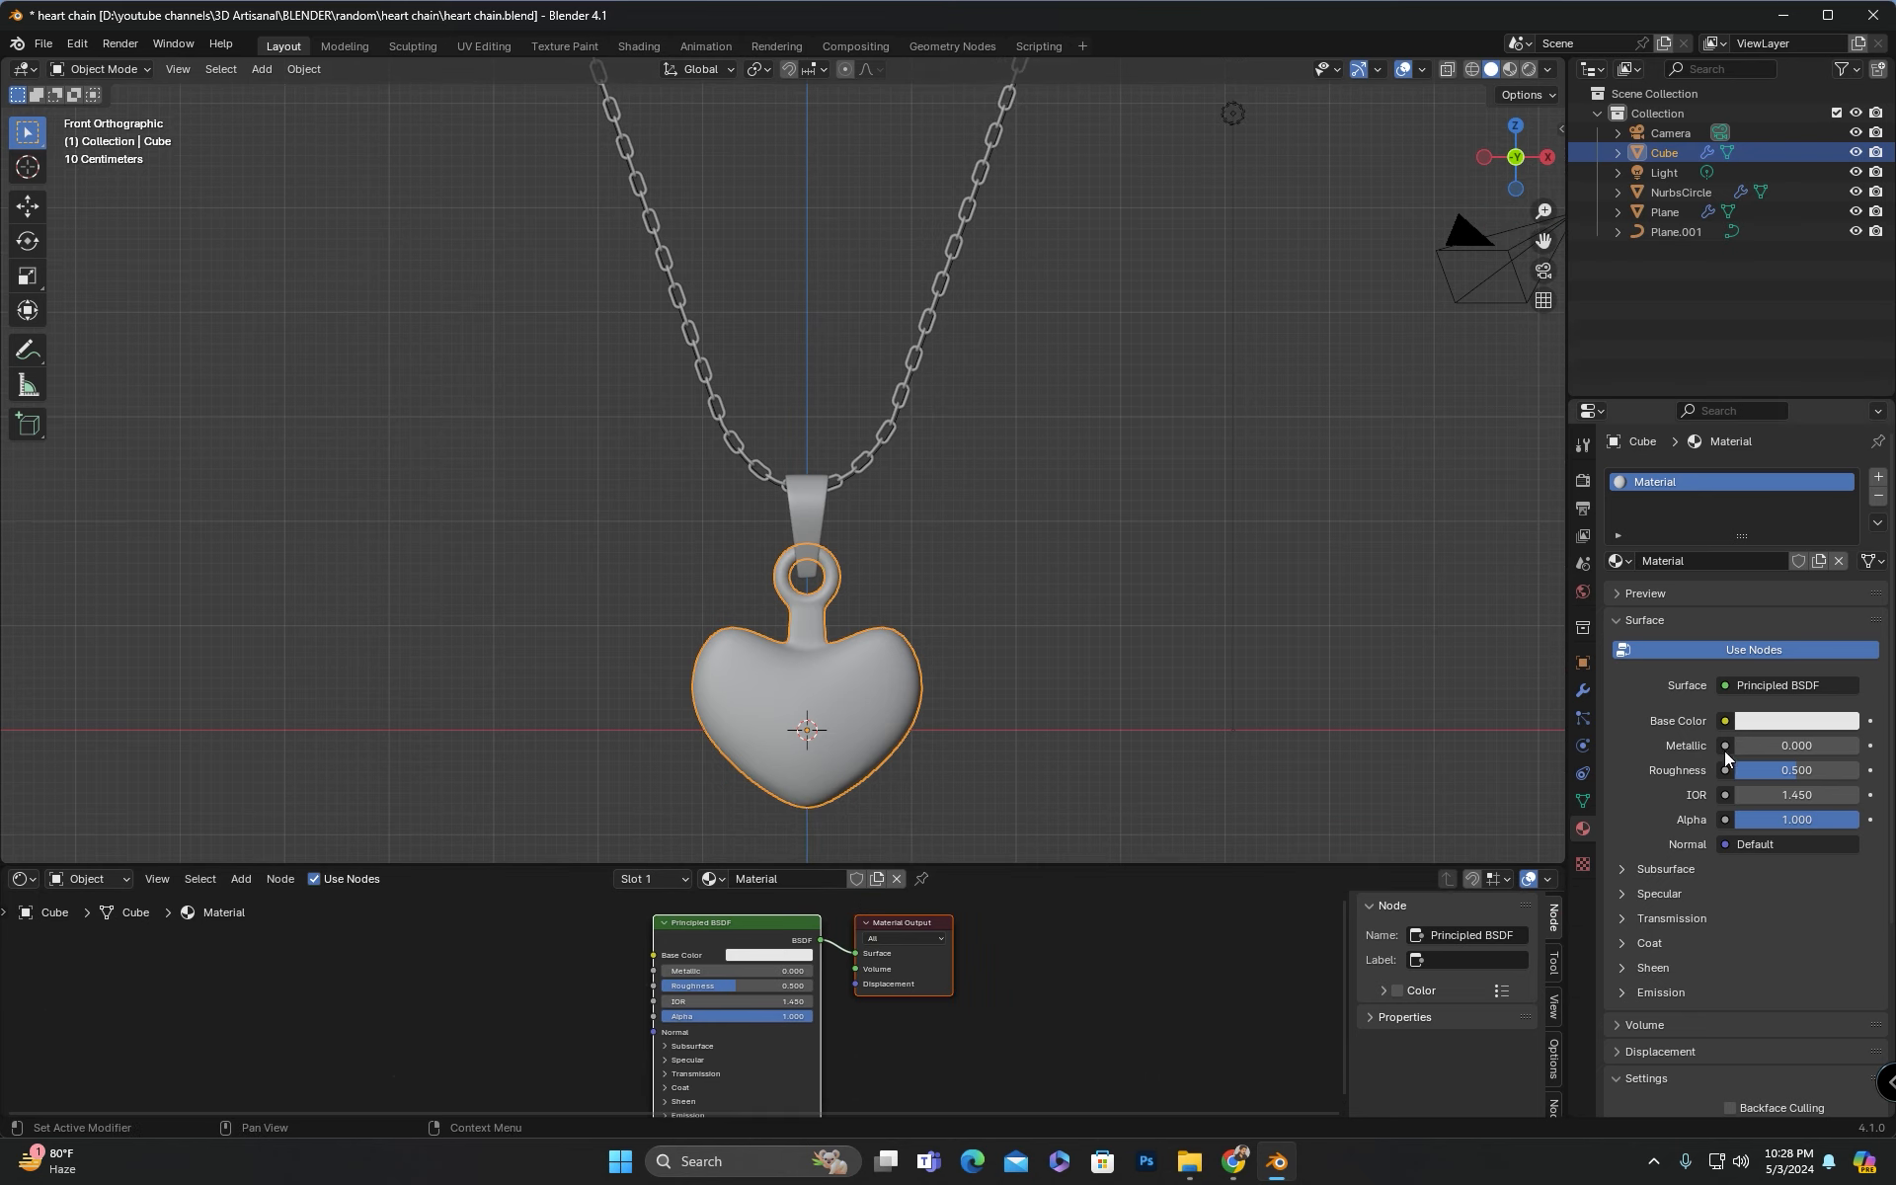
Step: Set the heart material's base color to gold FFD700, metallic to 1 and roughness to 0.3
{"action": "left_click", "coordinate": [1779, 722]}
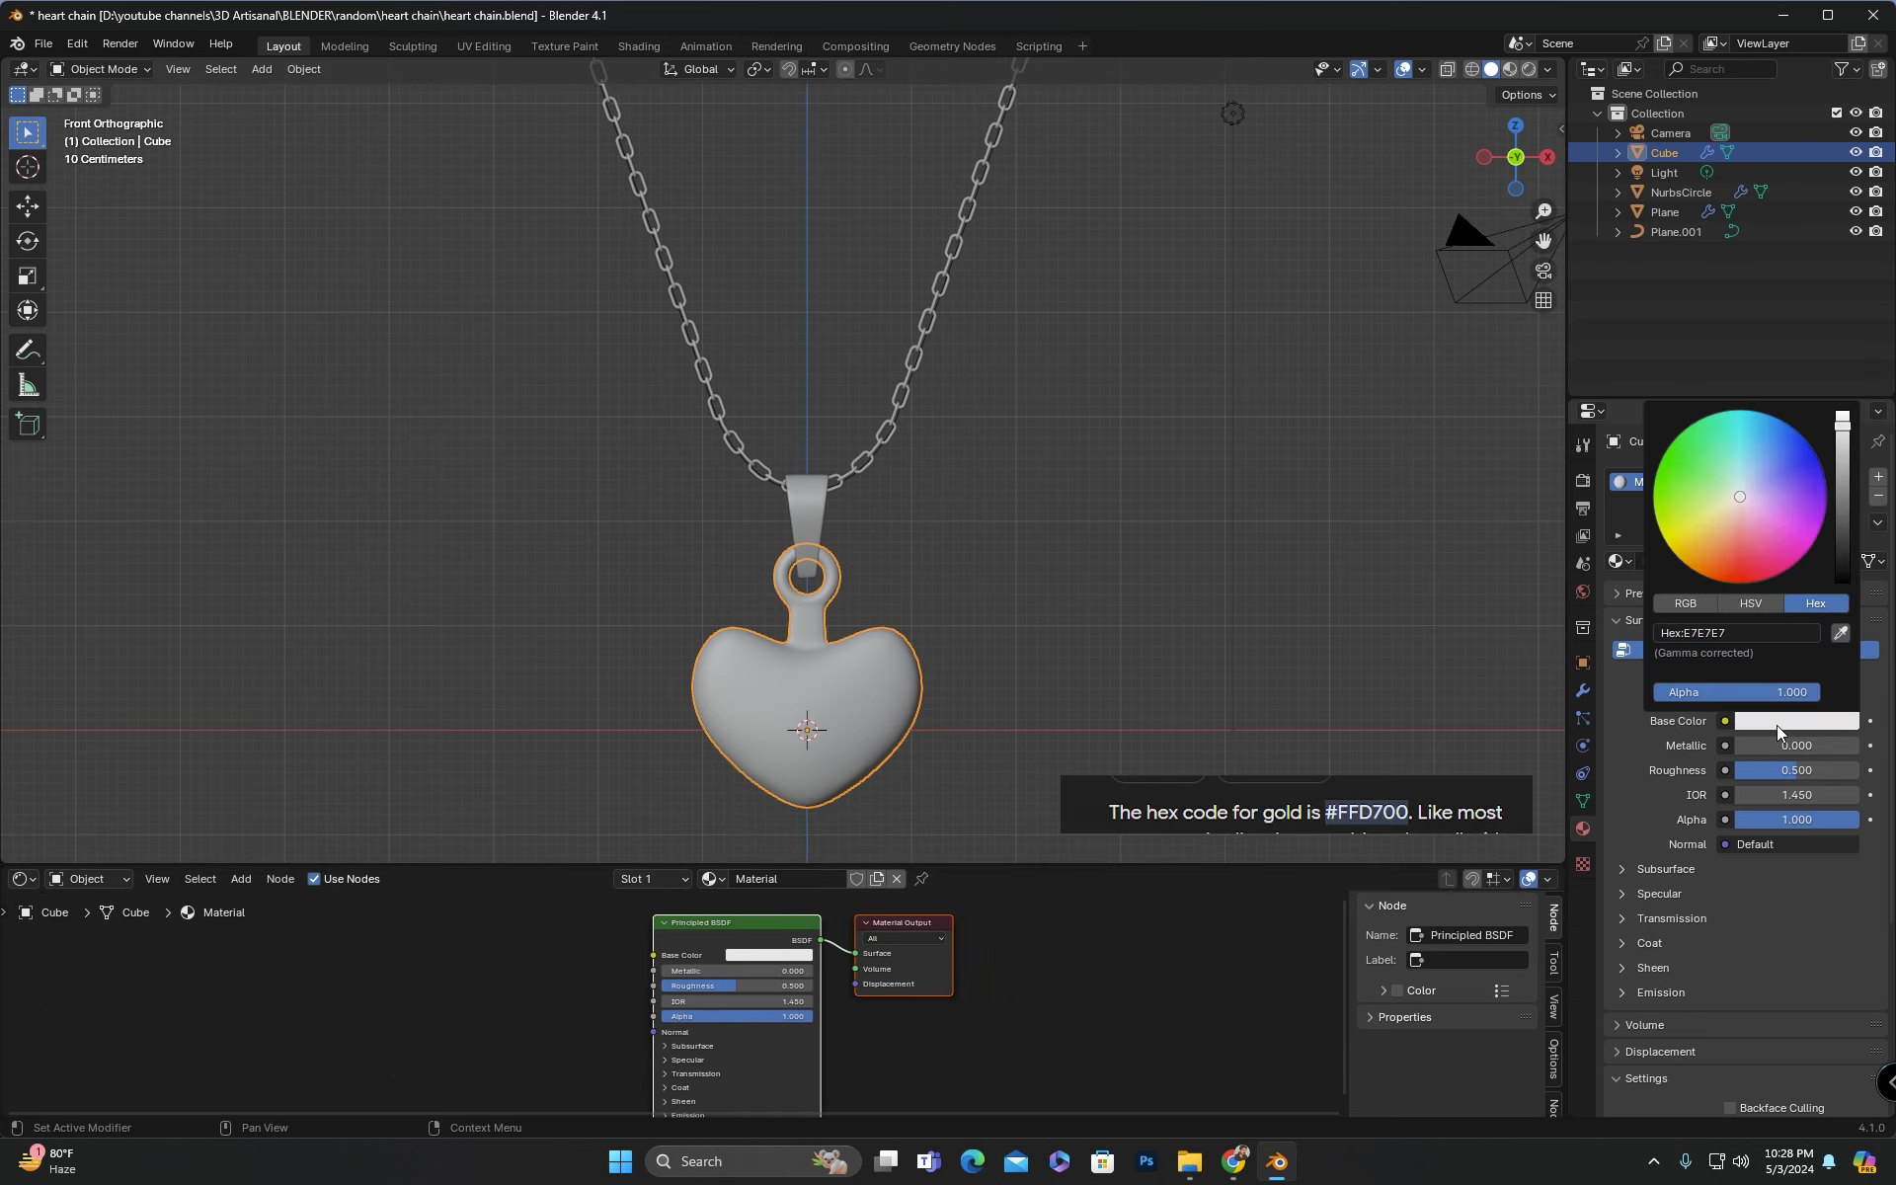
{"action": "left_click", "coordinate": [1744, 634]}
{"action": "key", "text": "Return"}
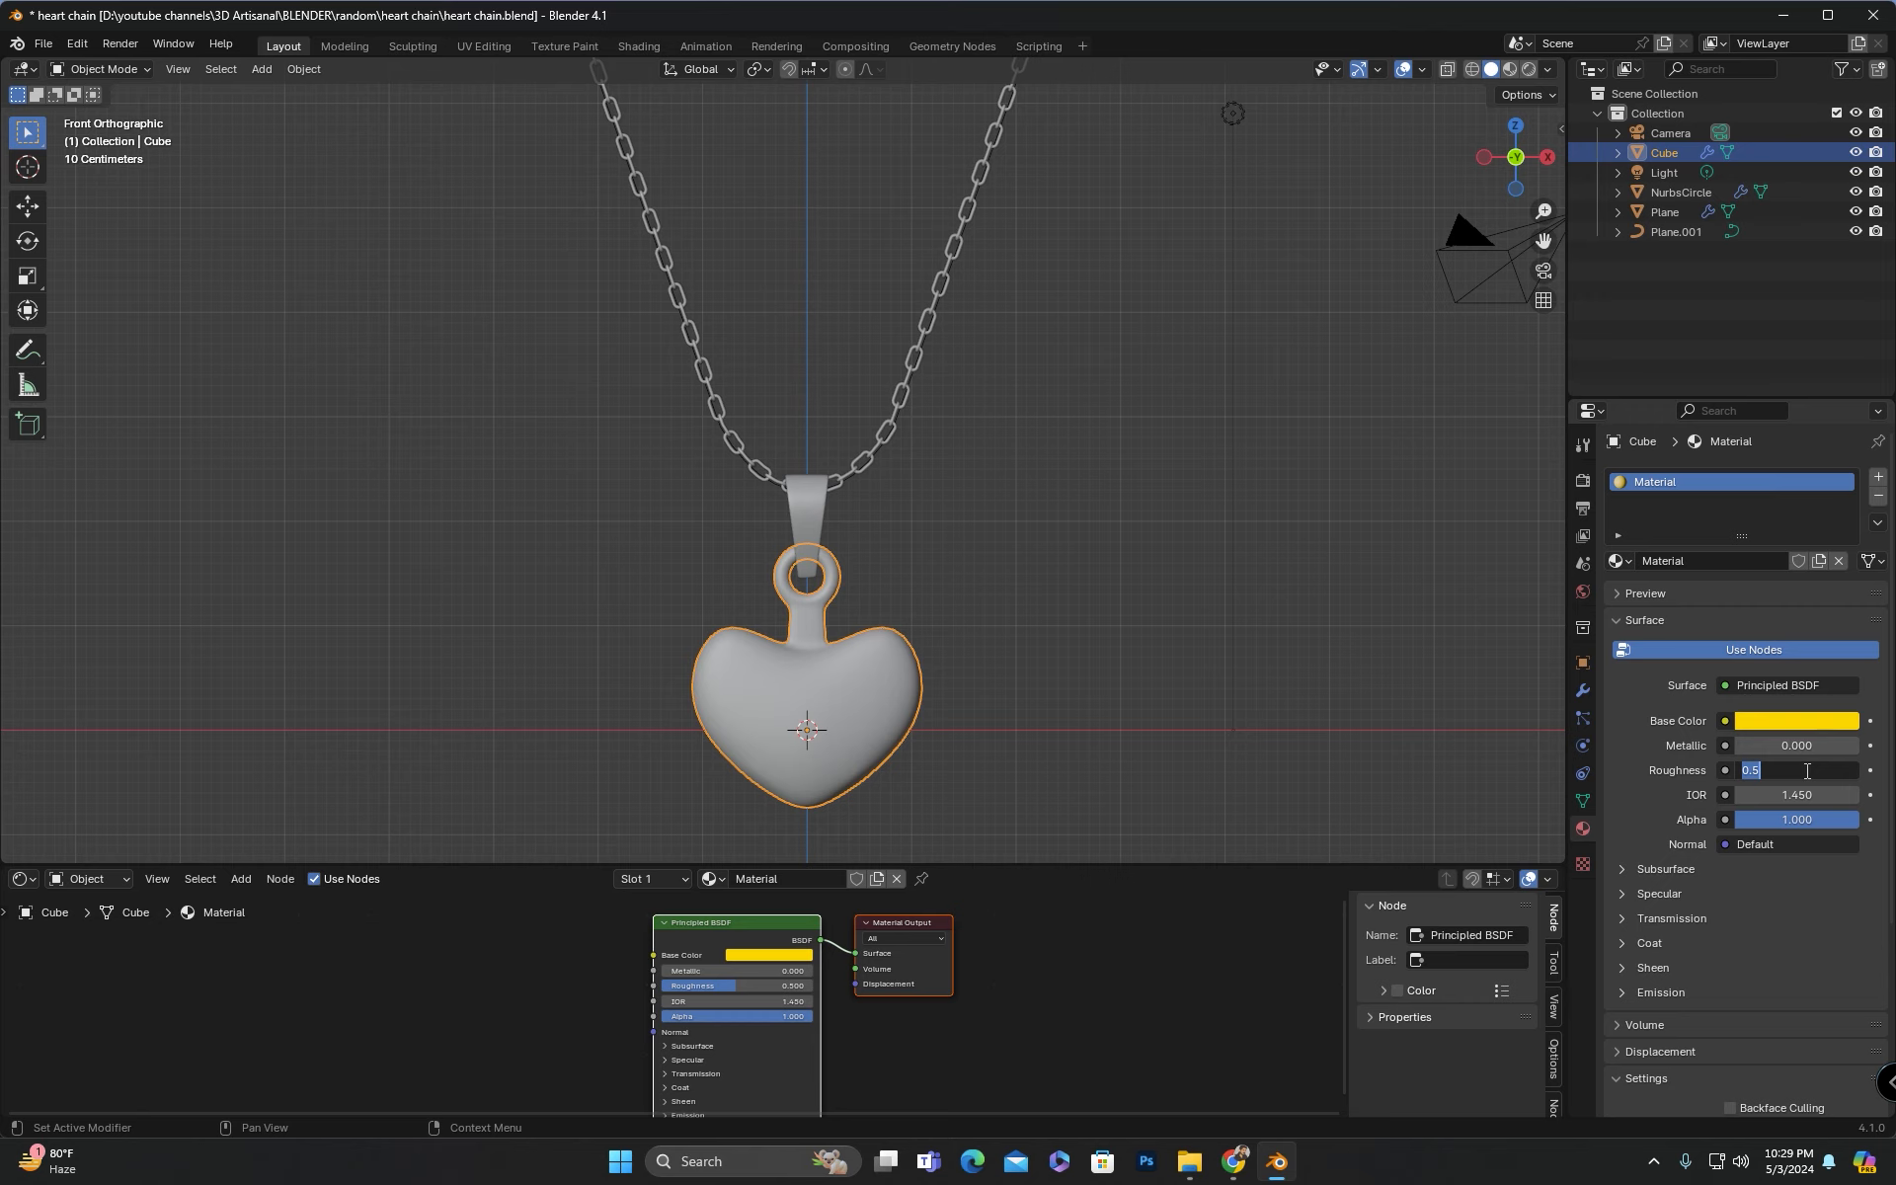
{"action": "type", "text": "1"}
{"action": "key", "text": "Return"}
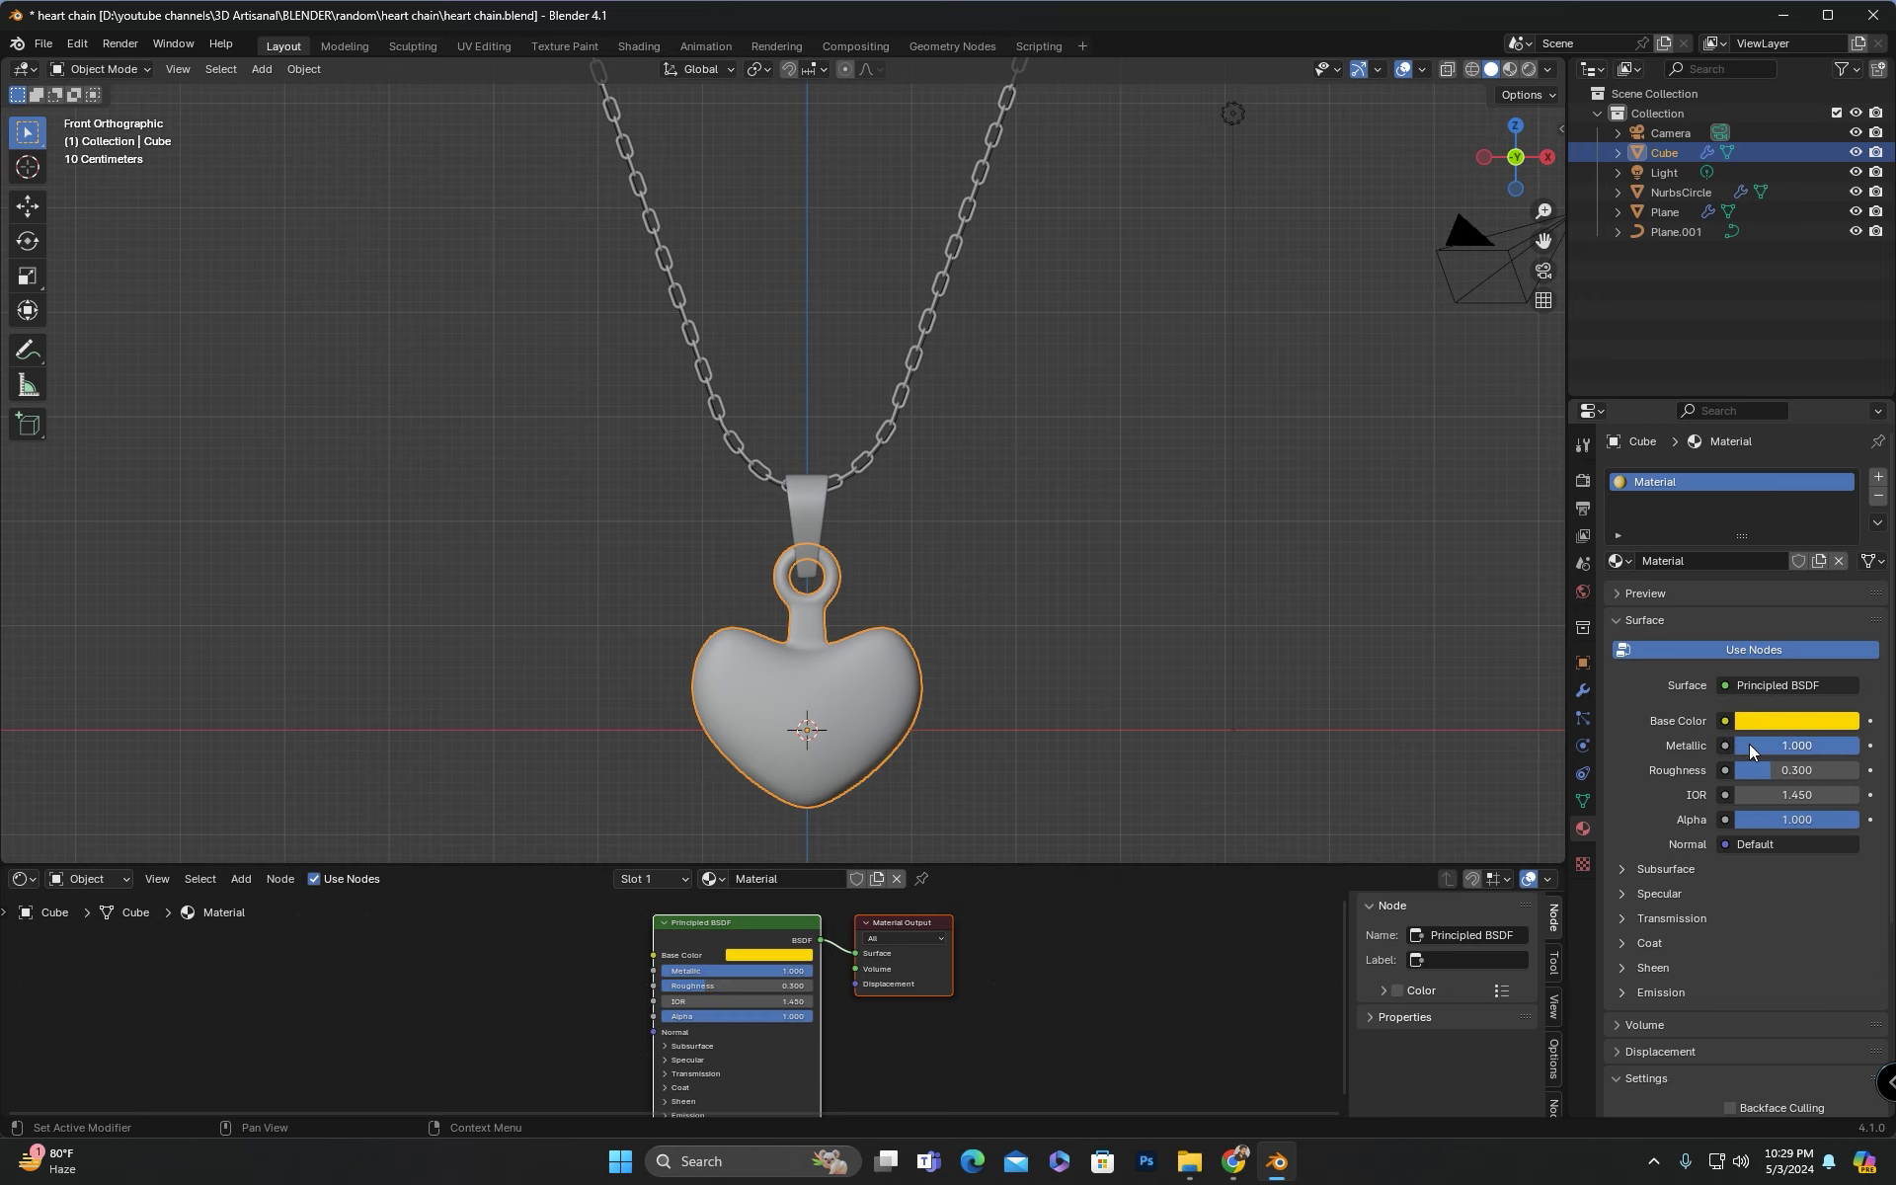
Step: Switch the viewport to Material Preview and examine the heart's gold surface
{"action": "left_click", "coordinate": [1510, 69]}
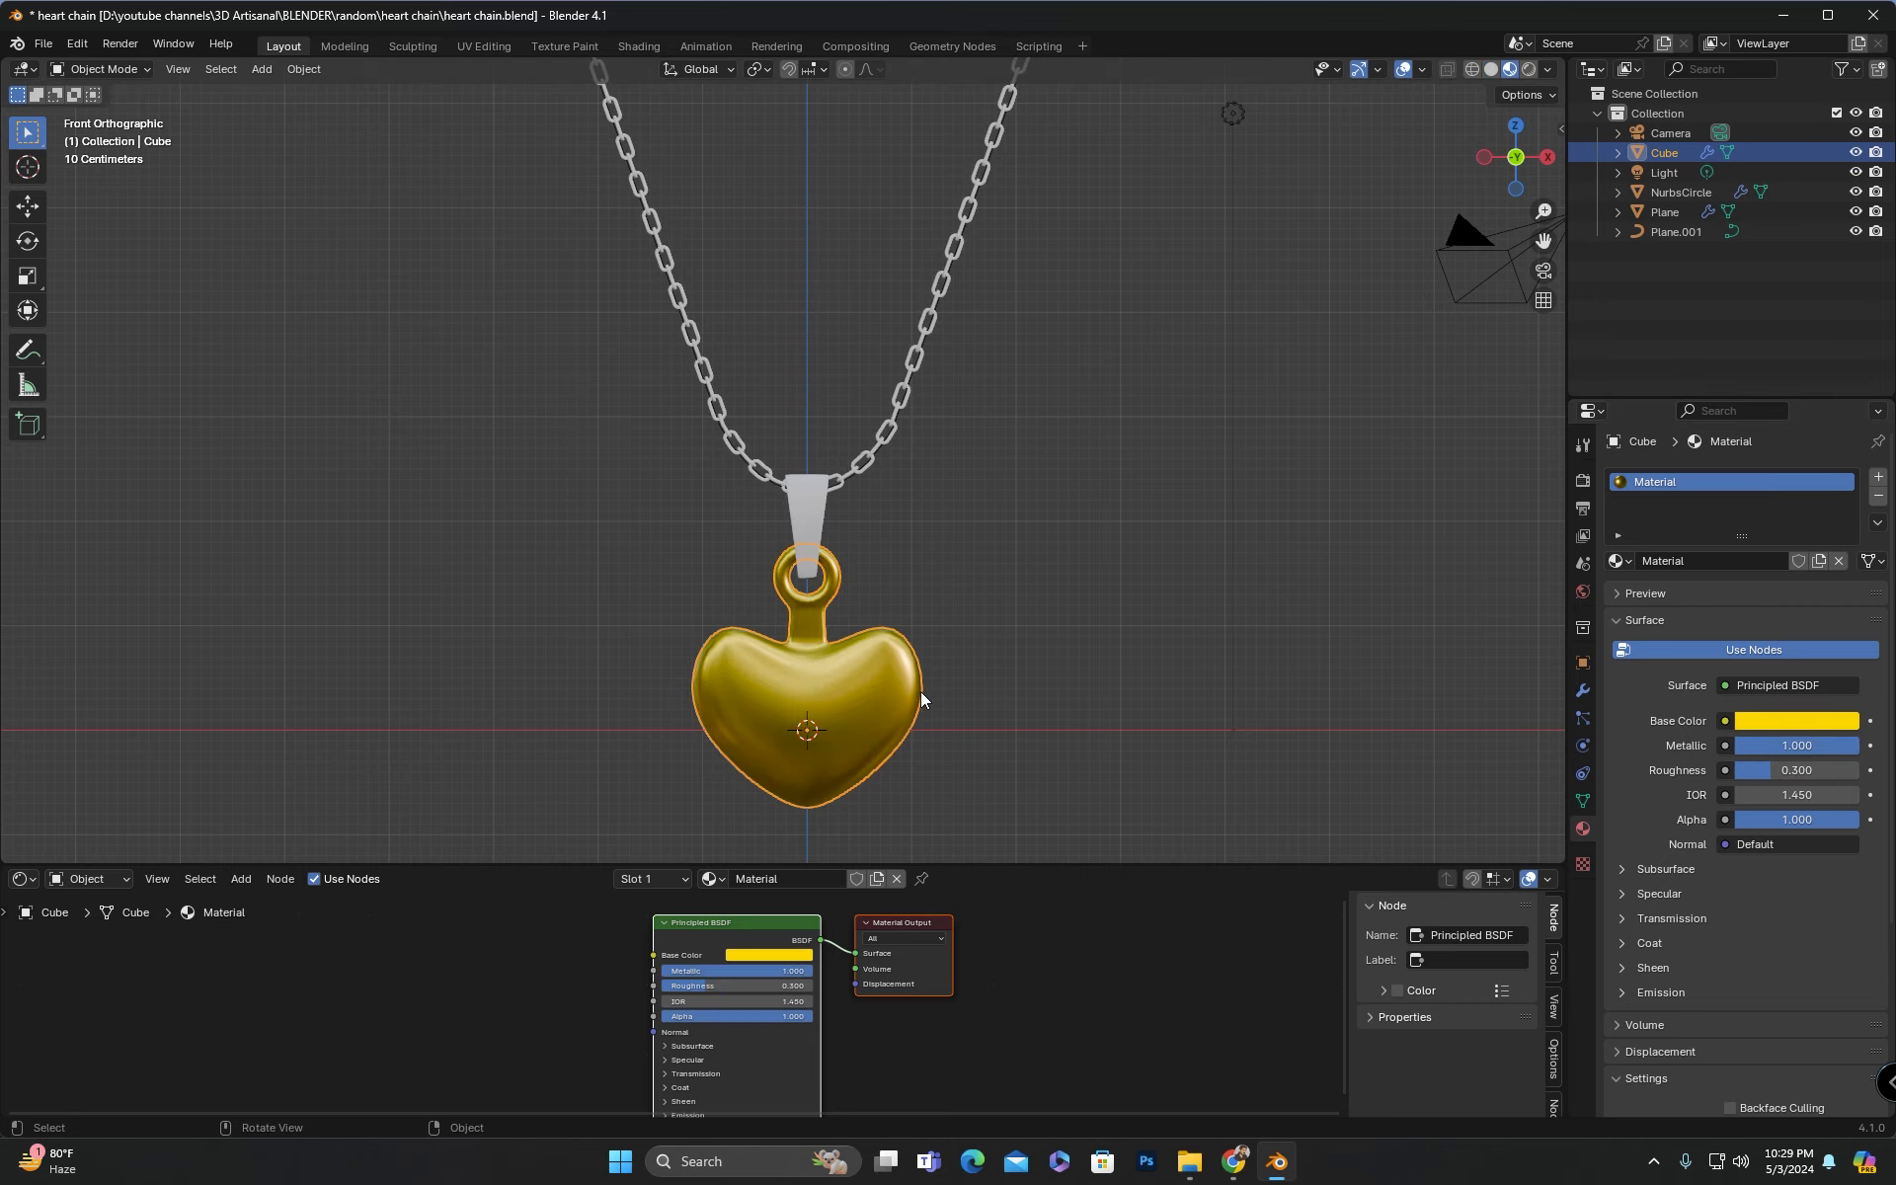
{"action": "middle_click_drag", "start_coordinate": [896, 737], "coordinate": [953, 682]}
{"action": "scroll", "coordinate": [846, 779], "scroll_direction": "up", "scroll_amount": 3}
{"action": "scroll", "coordinate": [845, 778], "scroll_direction": "down", "scroll_amount": 3}
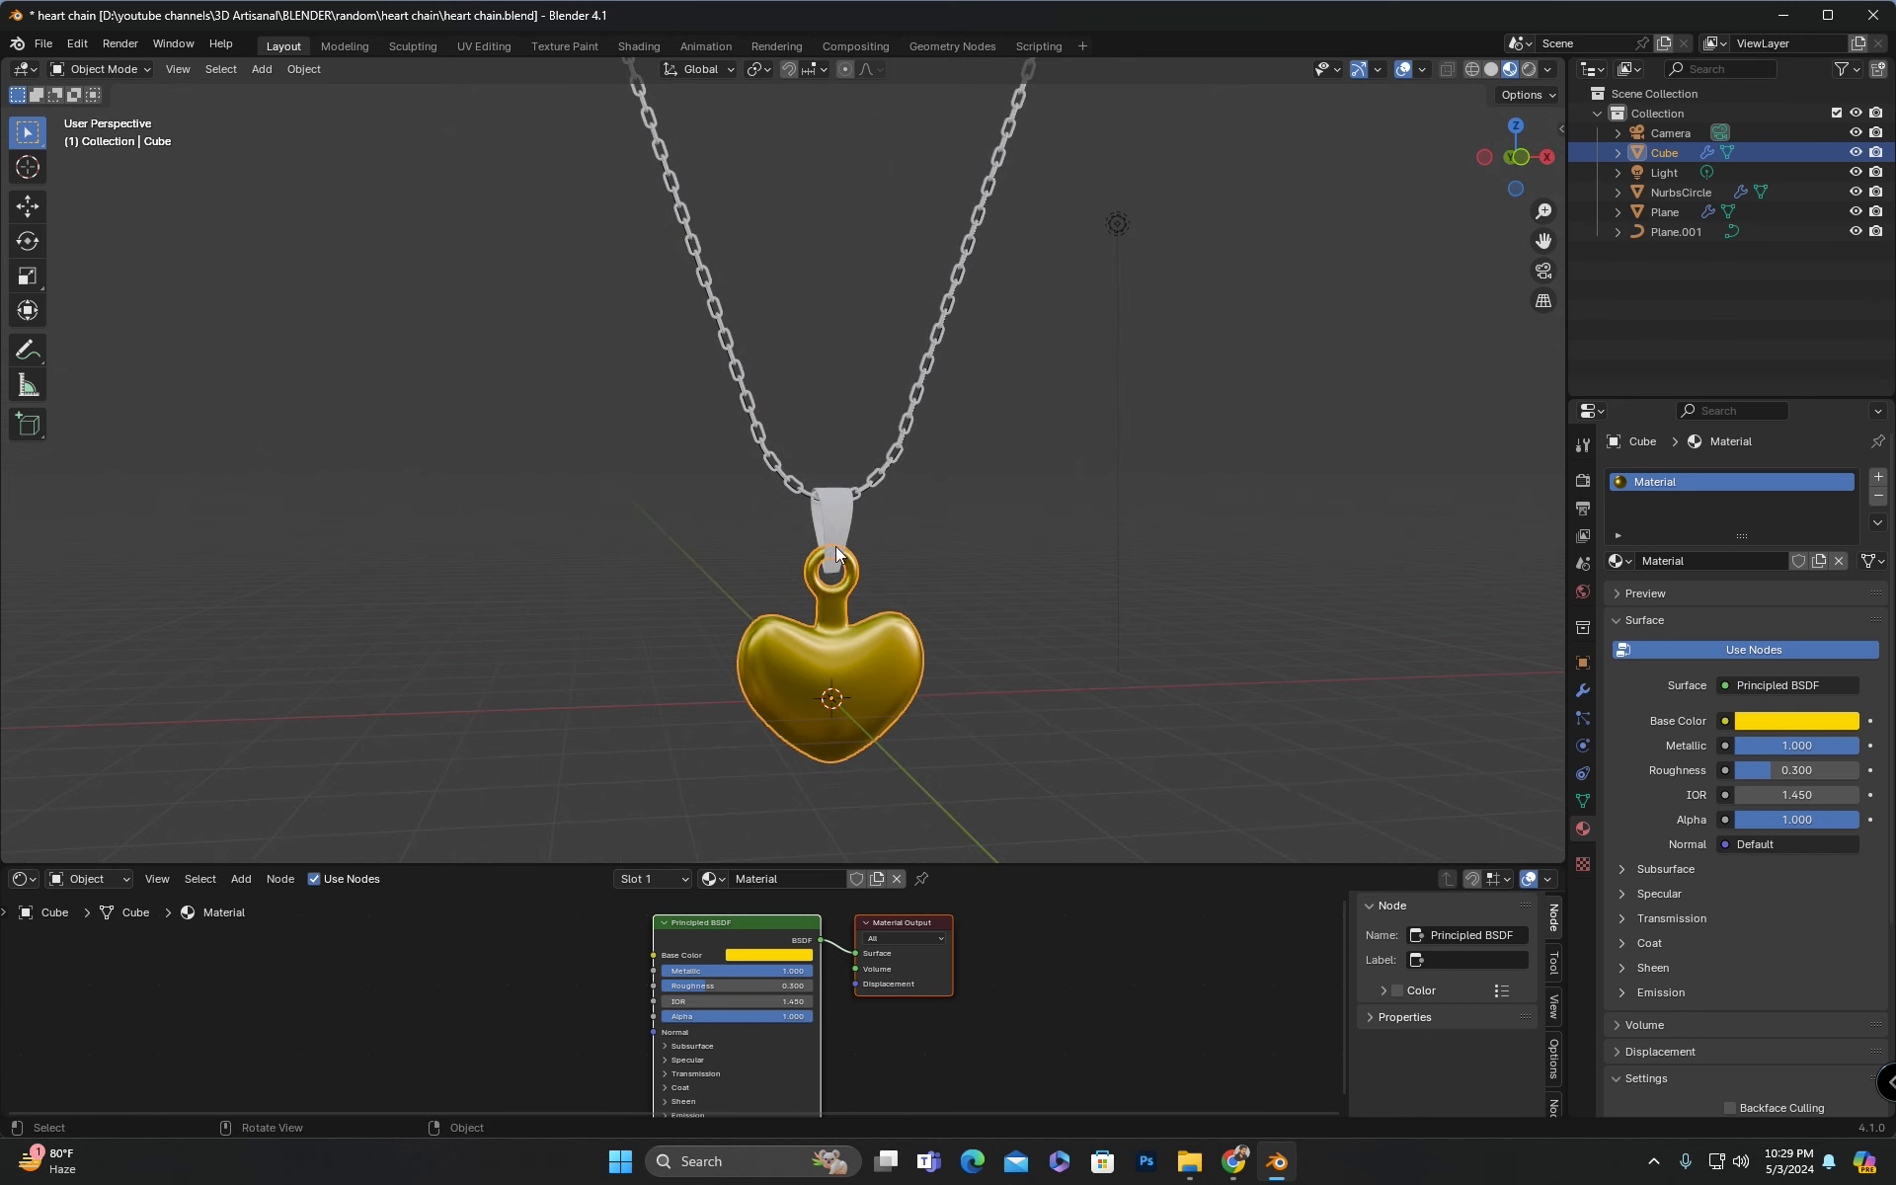
Step: Link the heart's gold material to the chain and the strap
{"action": "left_click", "coordinate": [896, 462]}
{"action": "left_click", "coordinate": [835, 512], "text": "shift"}
{"action": "left_click", "coordinate": [899, 656], "text": "shift"}
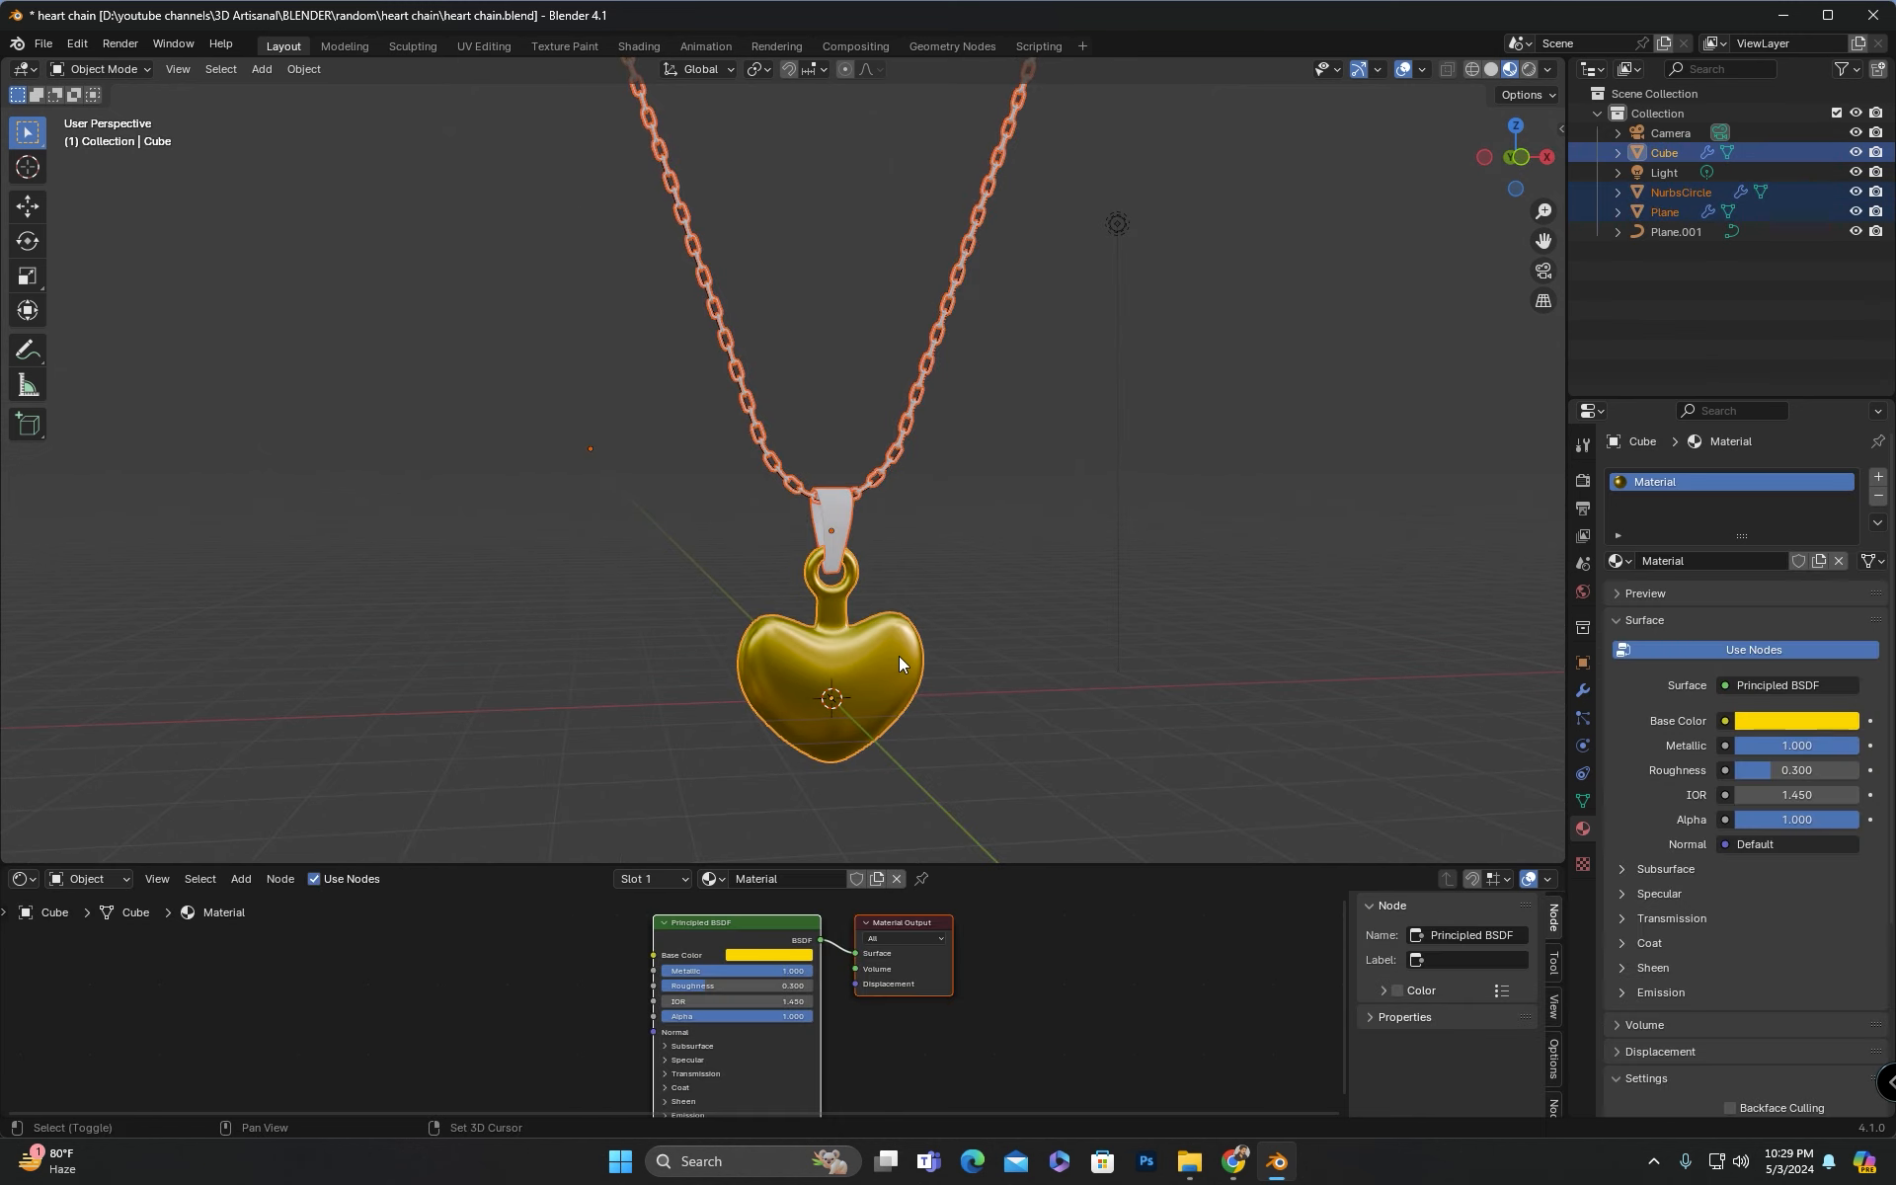
{"action": "key", "text": "ctrl+l"}
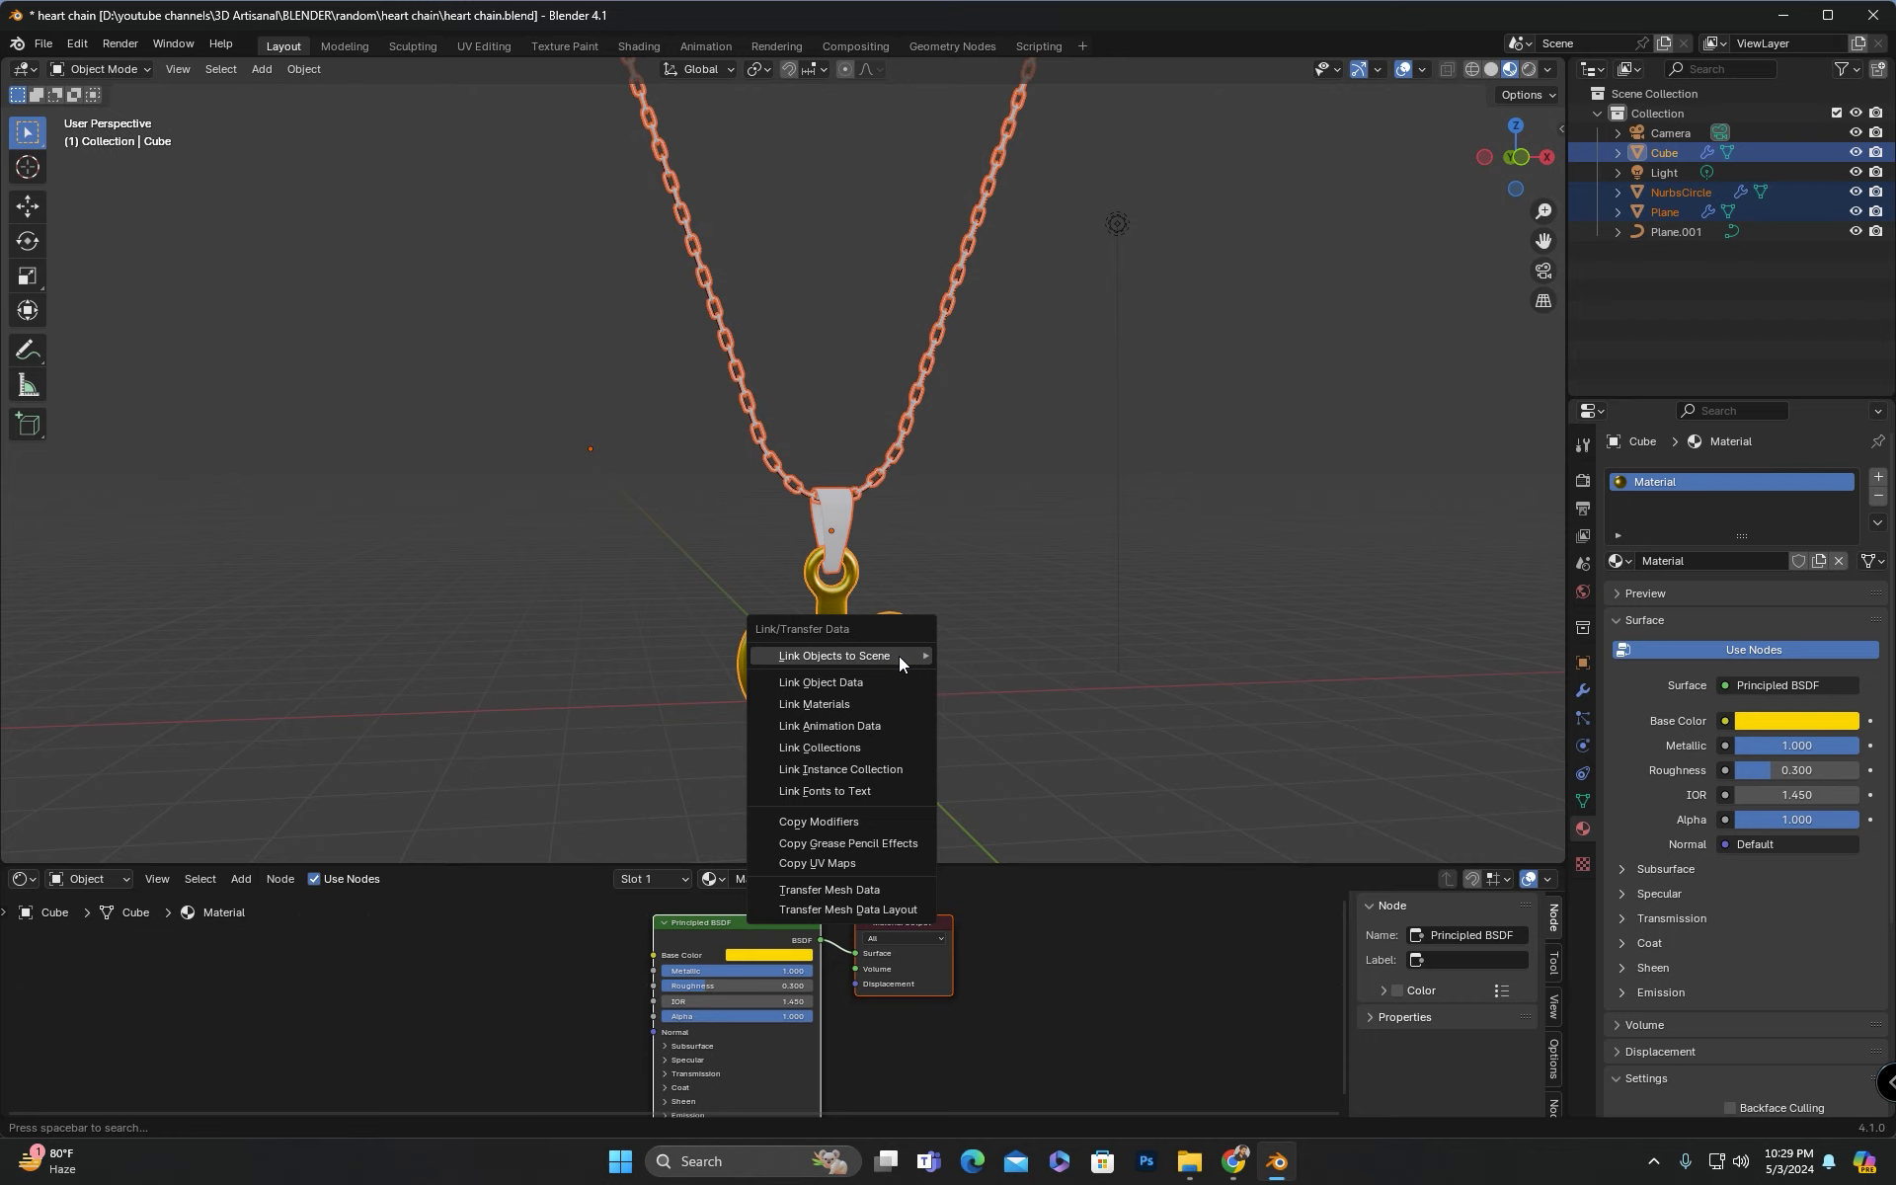
{"action": "left_click", "coordinate": [859, 703]}
{"action": "scroll", "coordinate": [976, 654], "scroll_direction": "down", "scroll_amount": 1}
{"action": "left_click", "coordinate": [998, 644]}
{"action": "middle_click_drag", "start_coordinate": [998, 644], "coordinate": [952, 648]}
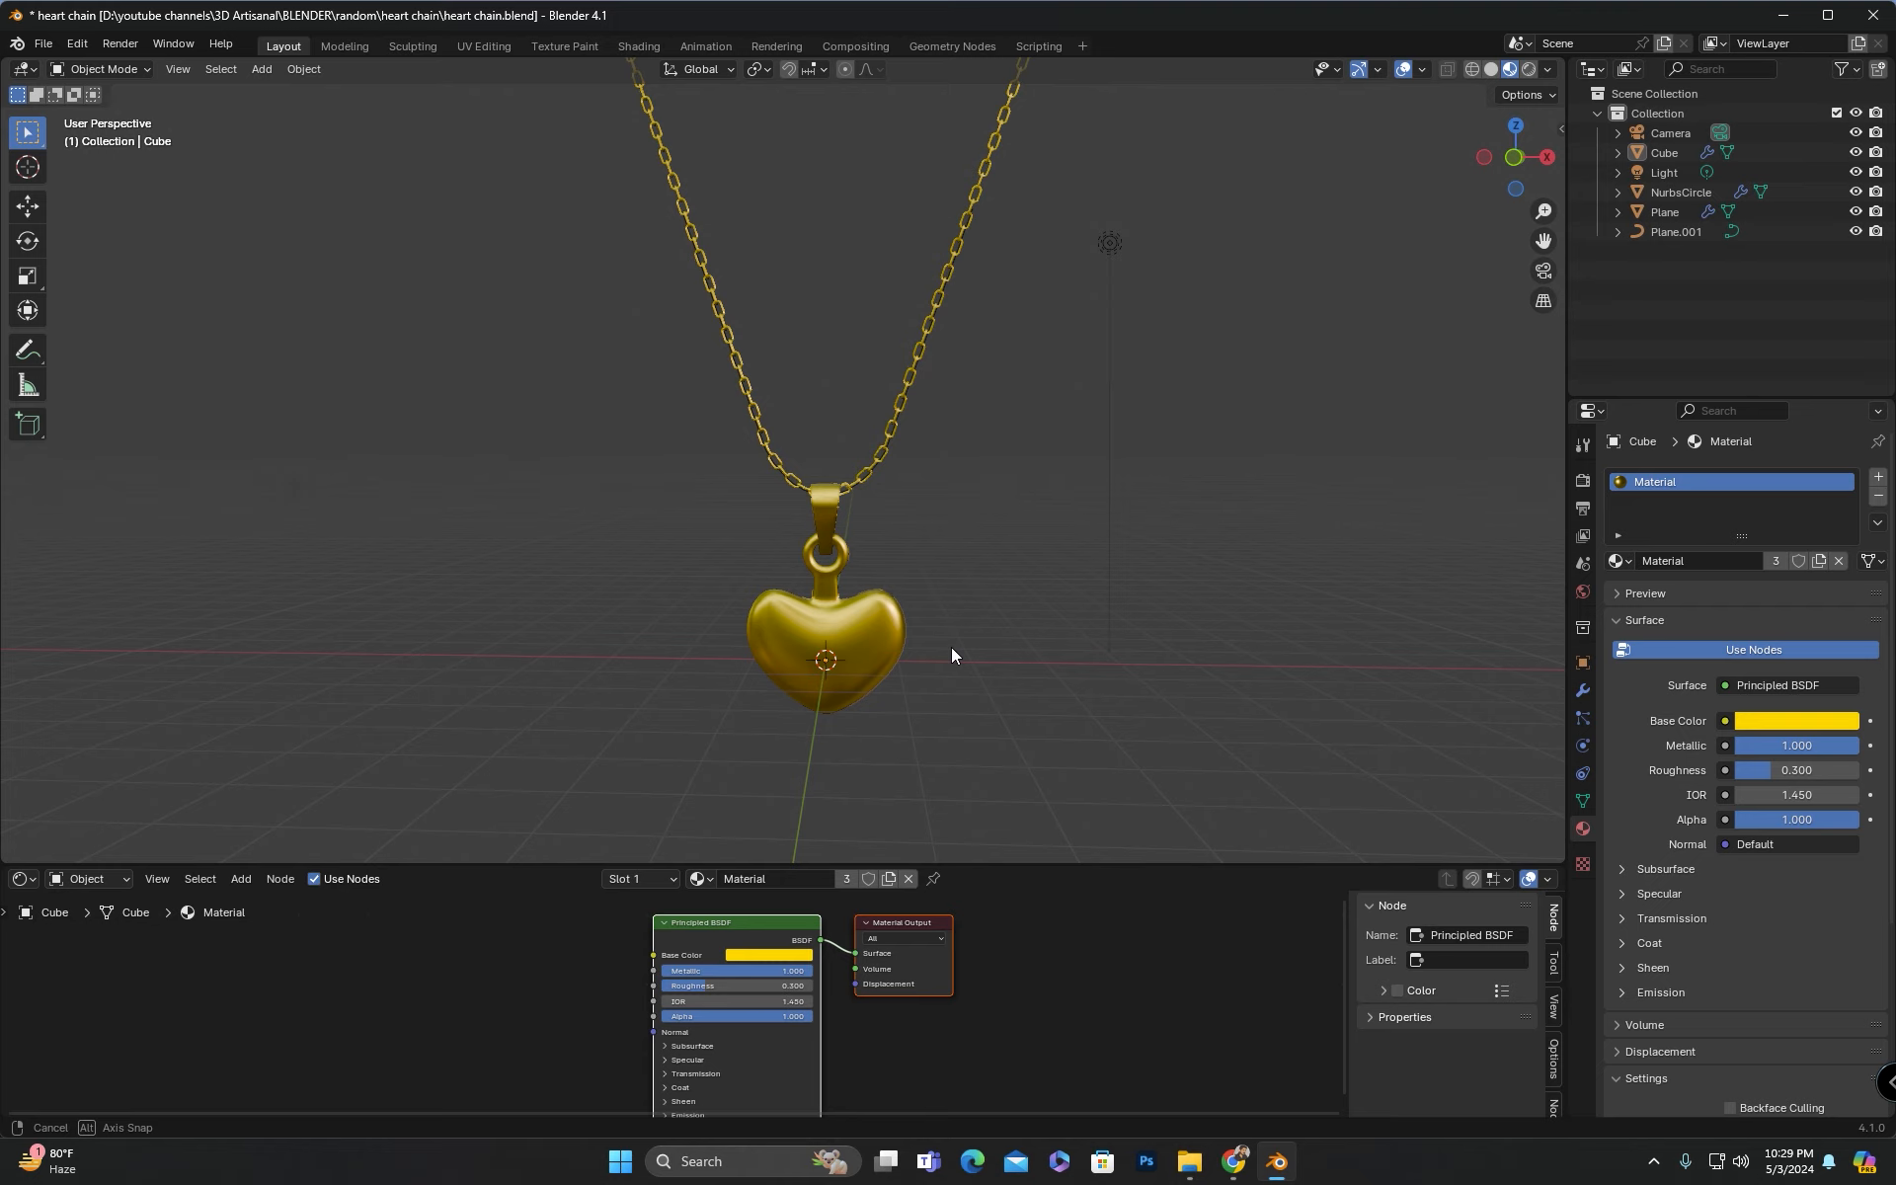
{"action": "mouse_move", "coordinate": [951, 648]}
{"action": "middle_mouse_down"}
{"action": "mouse_move", "coordinate": [934, 648]}
{"action": "mouse_move", "coordinate": [976, 650]}
{"action": "mouse_move", "coordinate": [938, 637]}
{"action": "middle_mouse_up"}
{"action": "scroll", "coordinate": [989, 648], "scroll_direction": "up", "scroll_amount": 3}
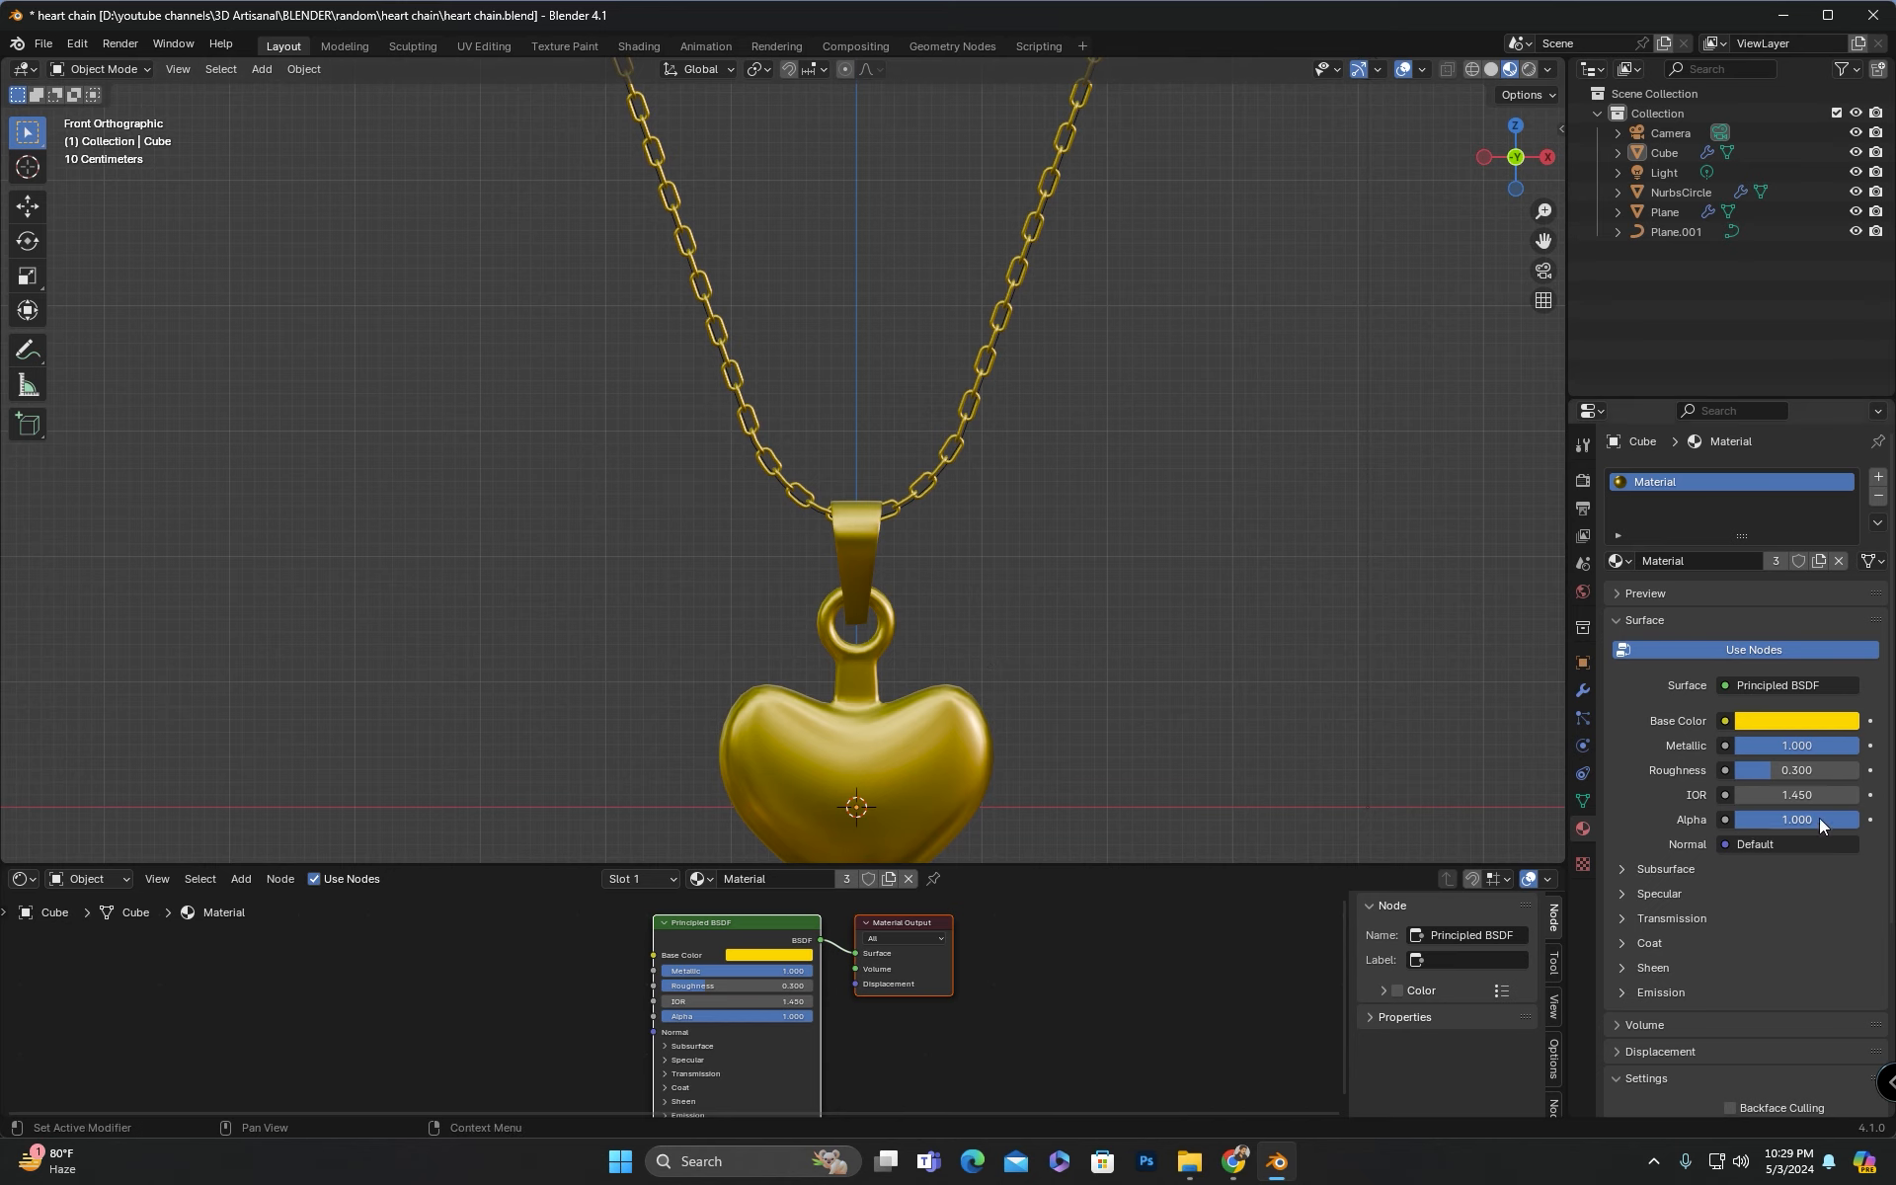
Step: Lighten the shared gold material's base color to a slightly paler yellow and review the pendant from the front
{"action": "left_click", "coordinate": [1767, 720]}
{"action": "left_click_drag", "start_coordinate": [1685, 541], "coordinate": [1693, 535]}
{"action": "scroll", "coordinate": [976, 642], "scroll_direction": "up", "scroll_amount": 4}
{"action": "scroll", "coordinate": [975, 642], "scroll_direction": "down", "scroll_amount": 4}
{"action": "middle_click_drag", "start_coordinate": [978, 650], "coordinate": [1038, 644]}
{"action": "key", "text": "KP_1"}
{"action": "scroll", "coordinate": [946, 570], "scroll_direction": "down", "scroll_amount": 4}
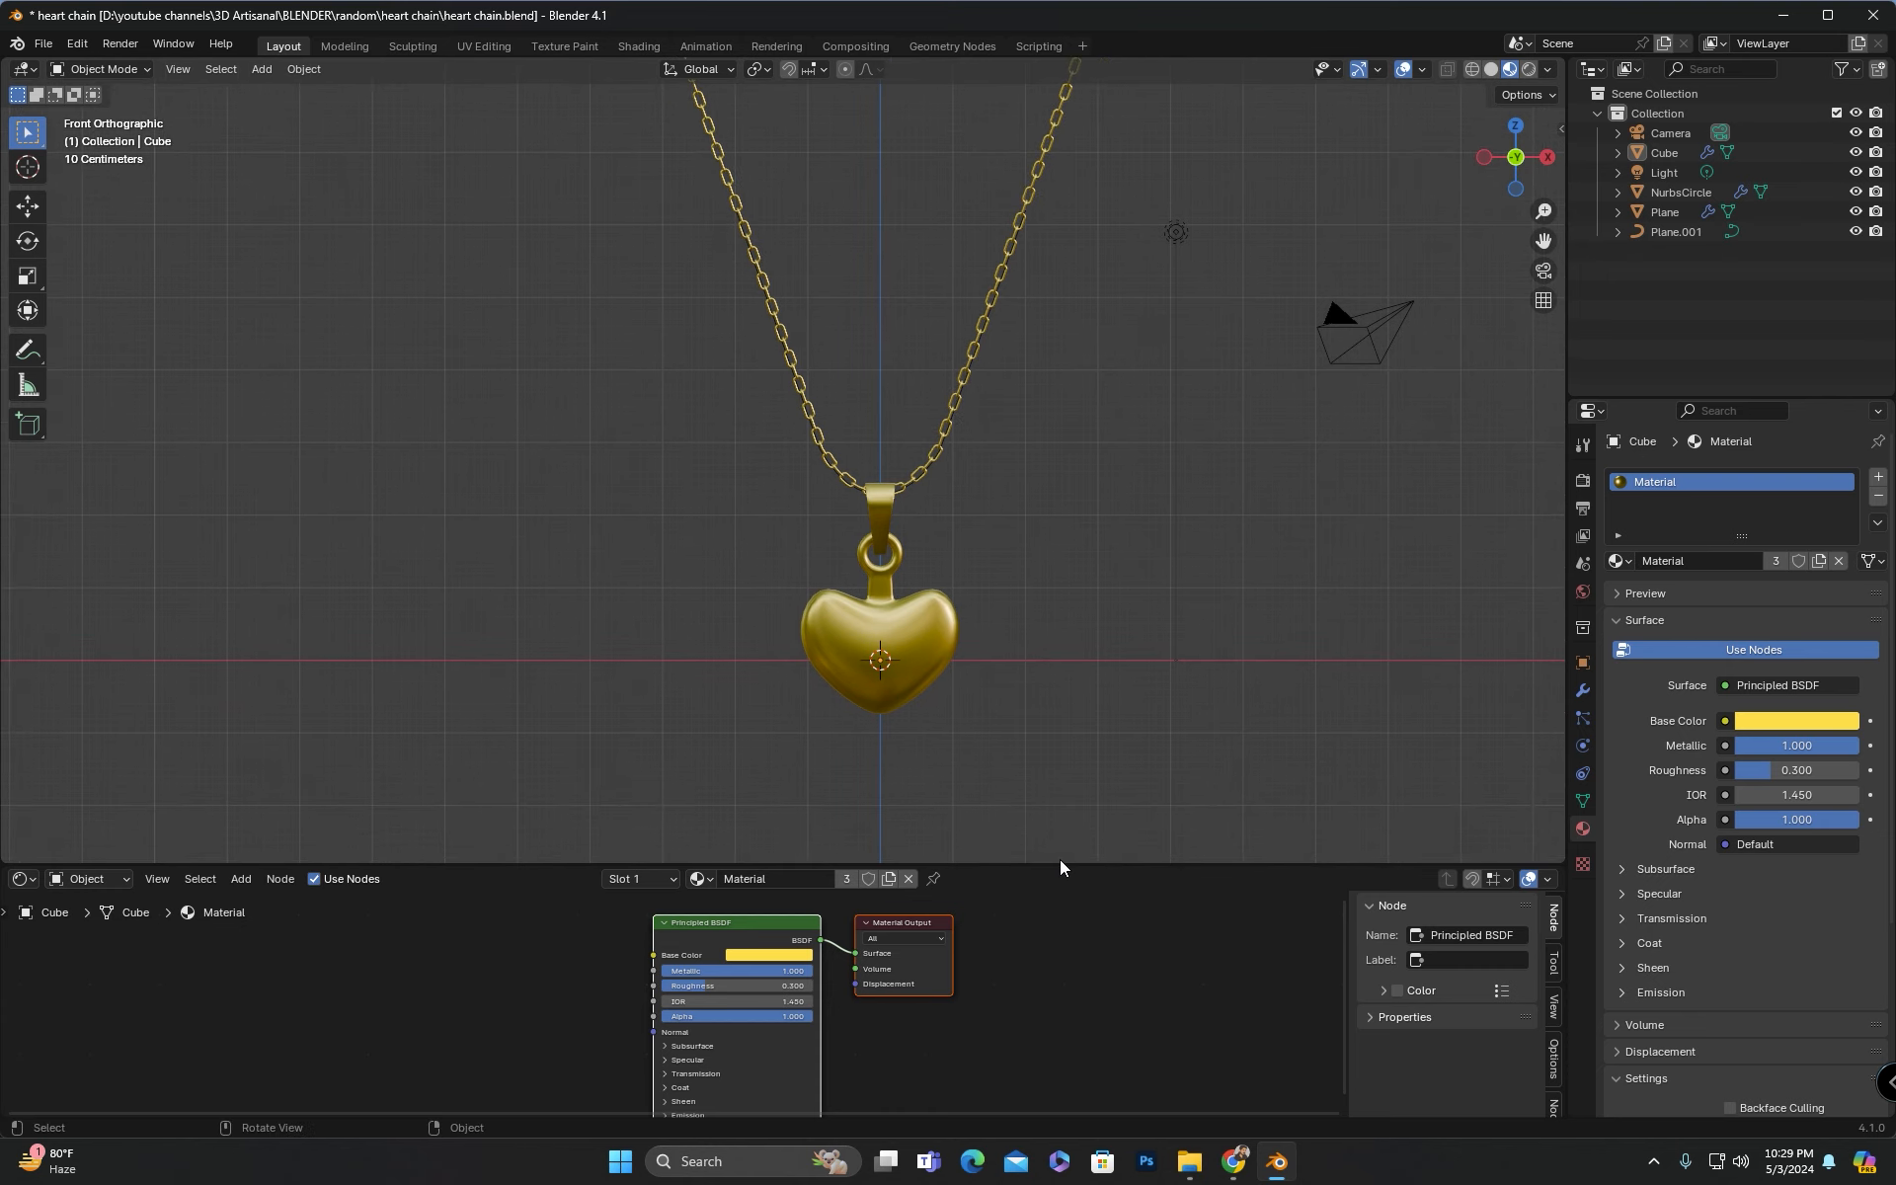
Step: Enlarge the 3D viewport, align the camera to the front view and shift it about 1.19 m across and 1.02 m down
{"action": "left_click_drag", "start_coordinate": [1059, 862], "coordinate": [1071, 1058]}
{"action": "left_click", "coordinate": [1362, 433]}
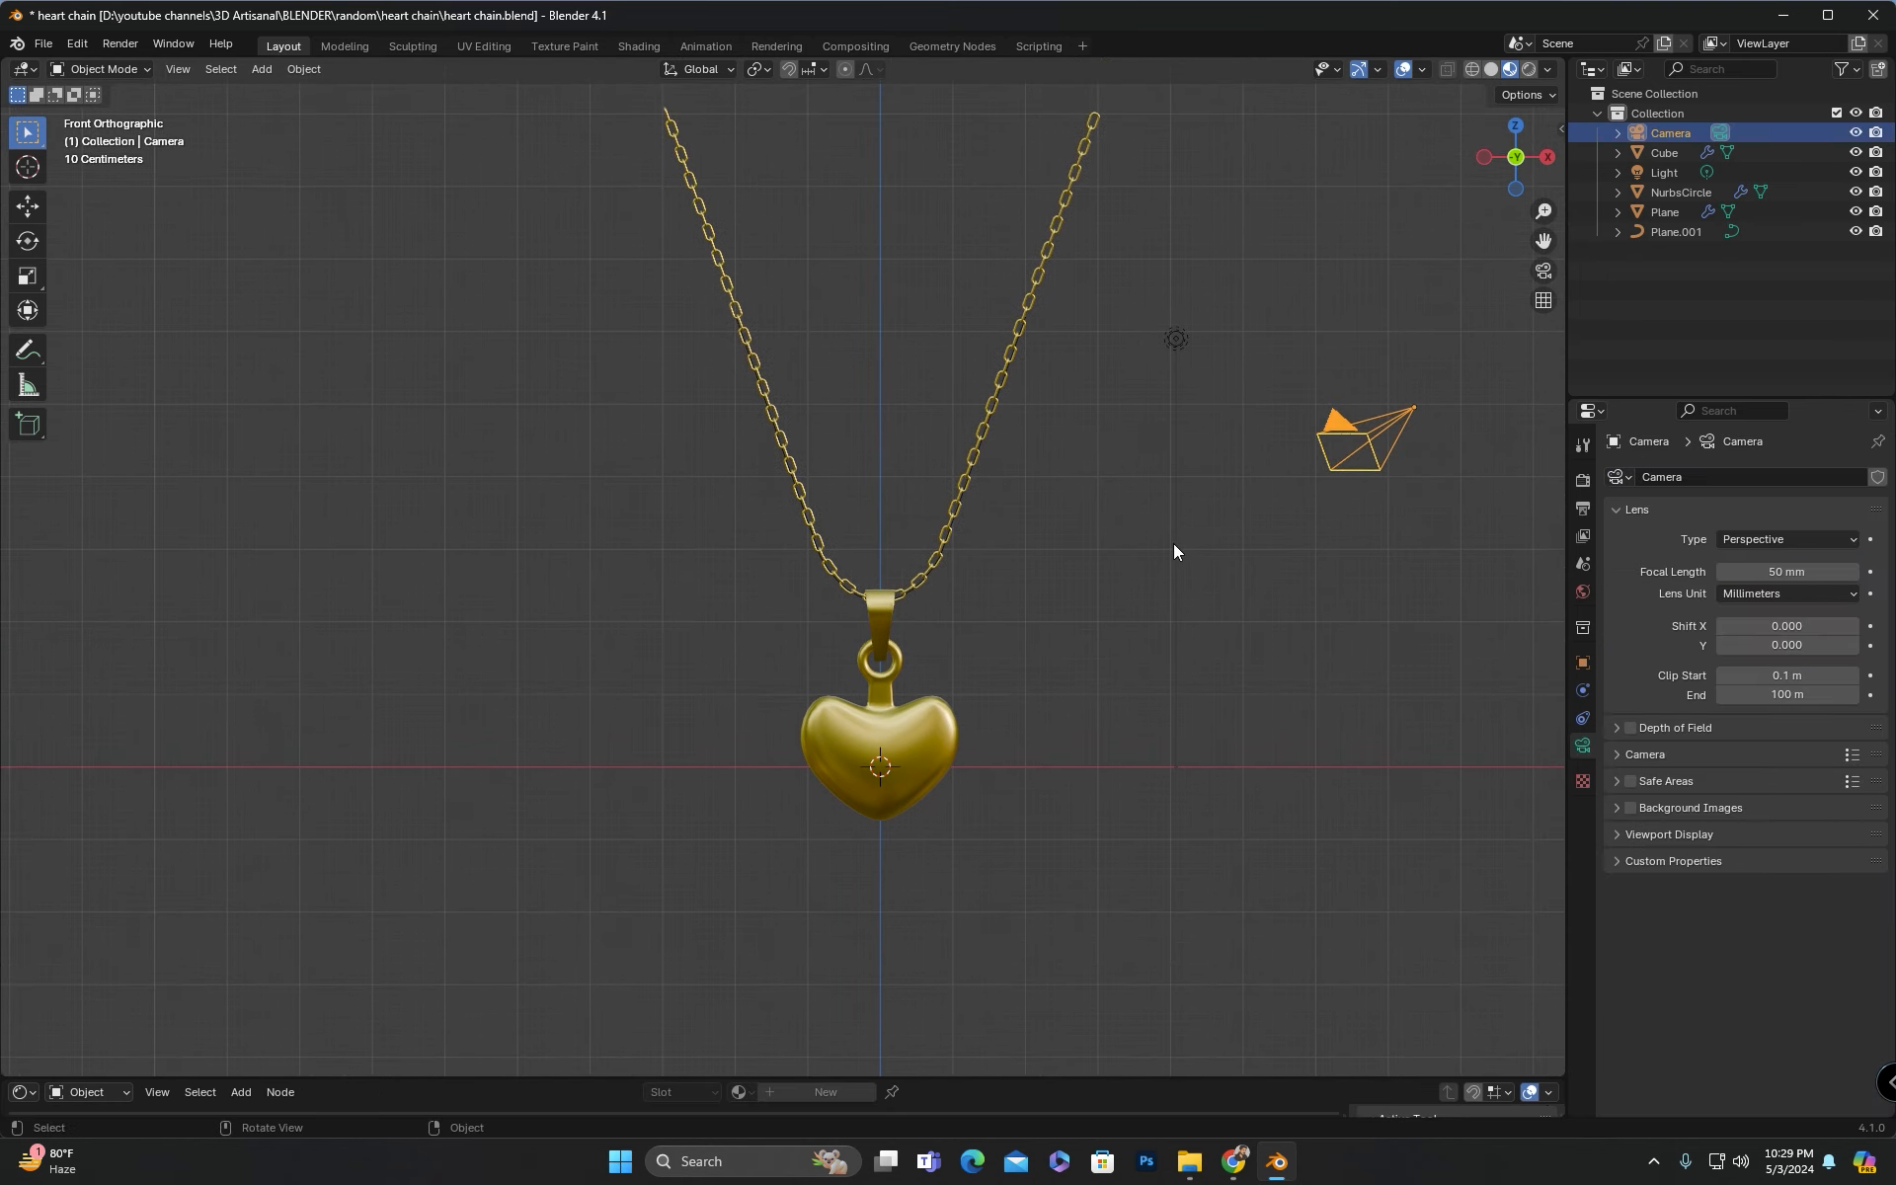
{"action": "key", "text": "ctrl+alt+KP_0"}
{"action": "key", "text": "g"}
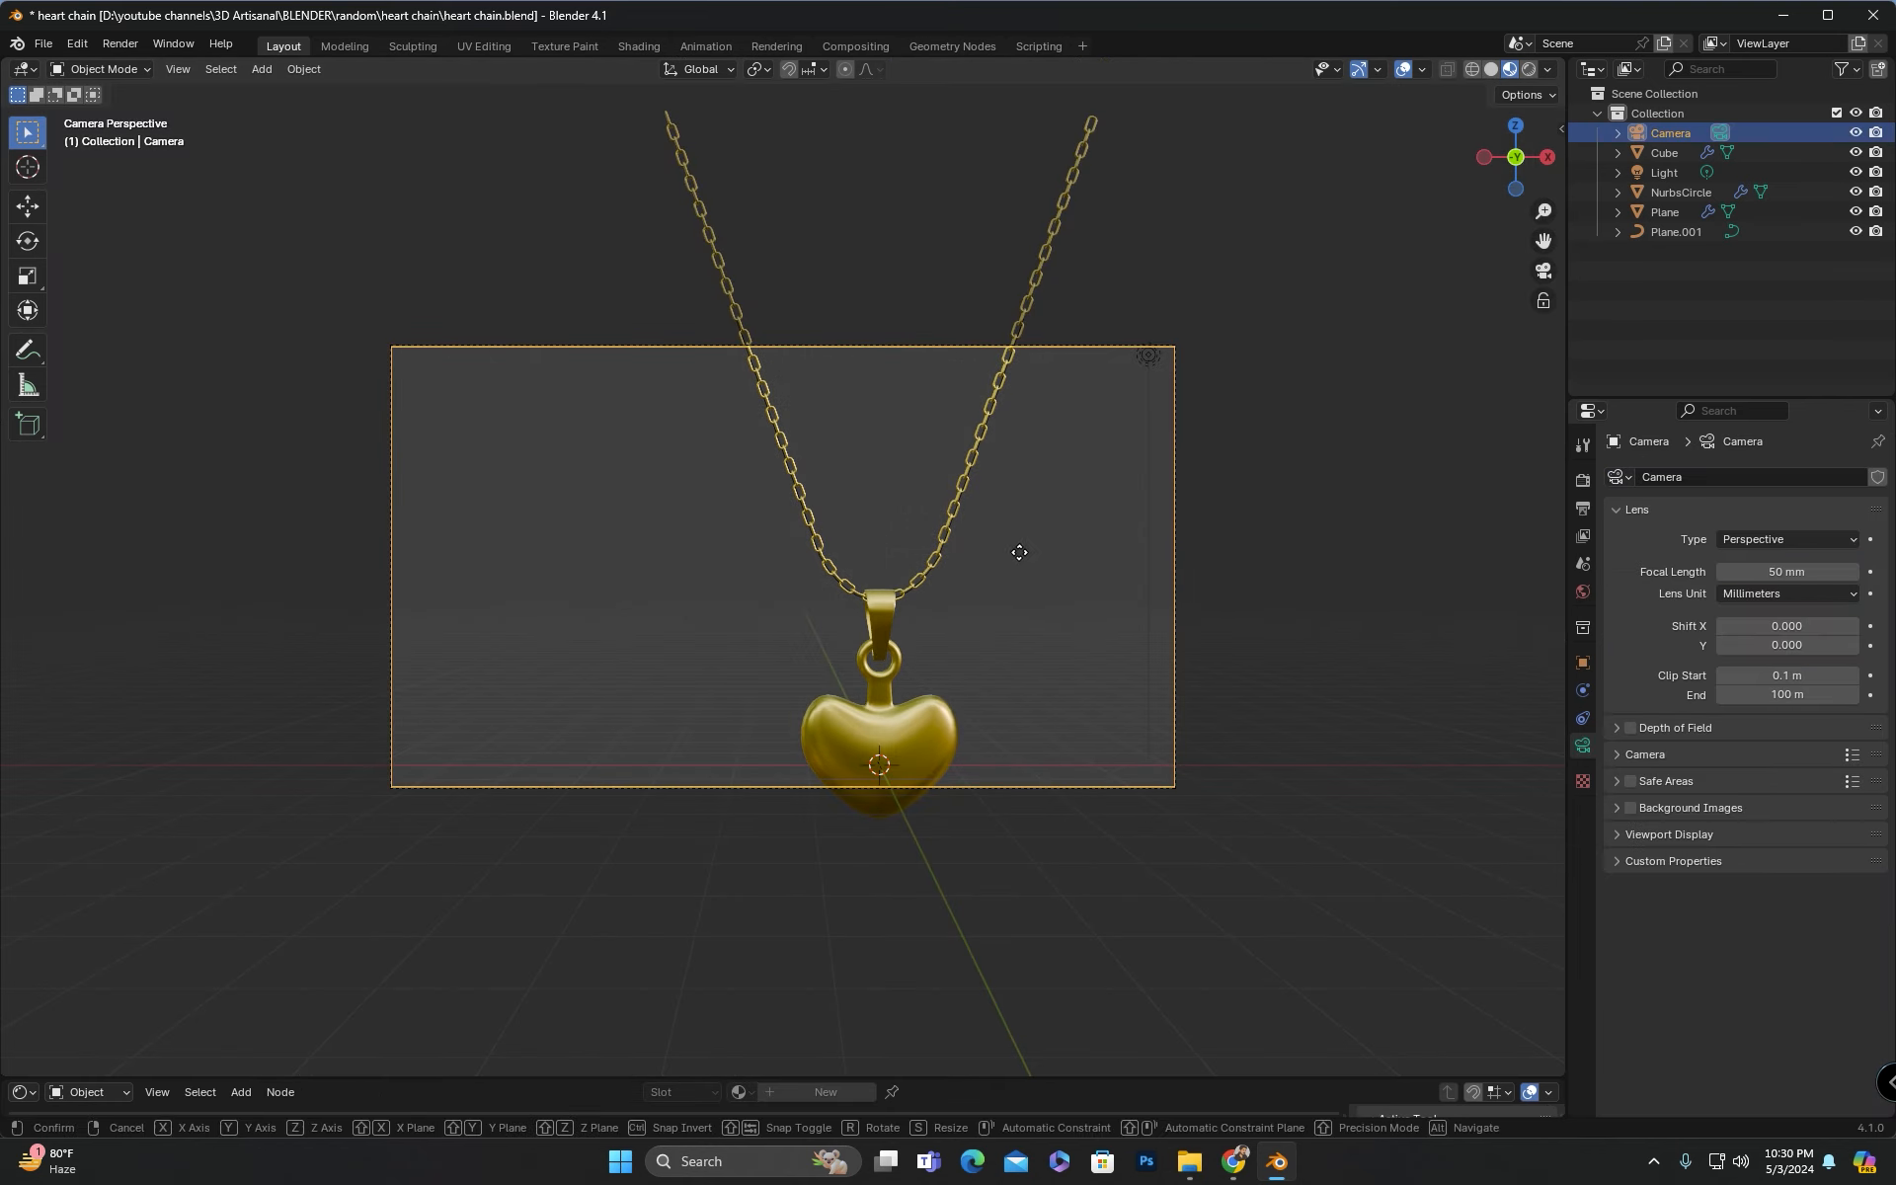
{"action": "left_click", "coordinate": [1224, 720]}
Step: Frame the necklace by moving the camera back about 10.12 m, up about 0.69 m and forward again along local Z
{"action": "key", "text": "z"}
{"action": "key", "text": "z"}
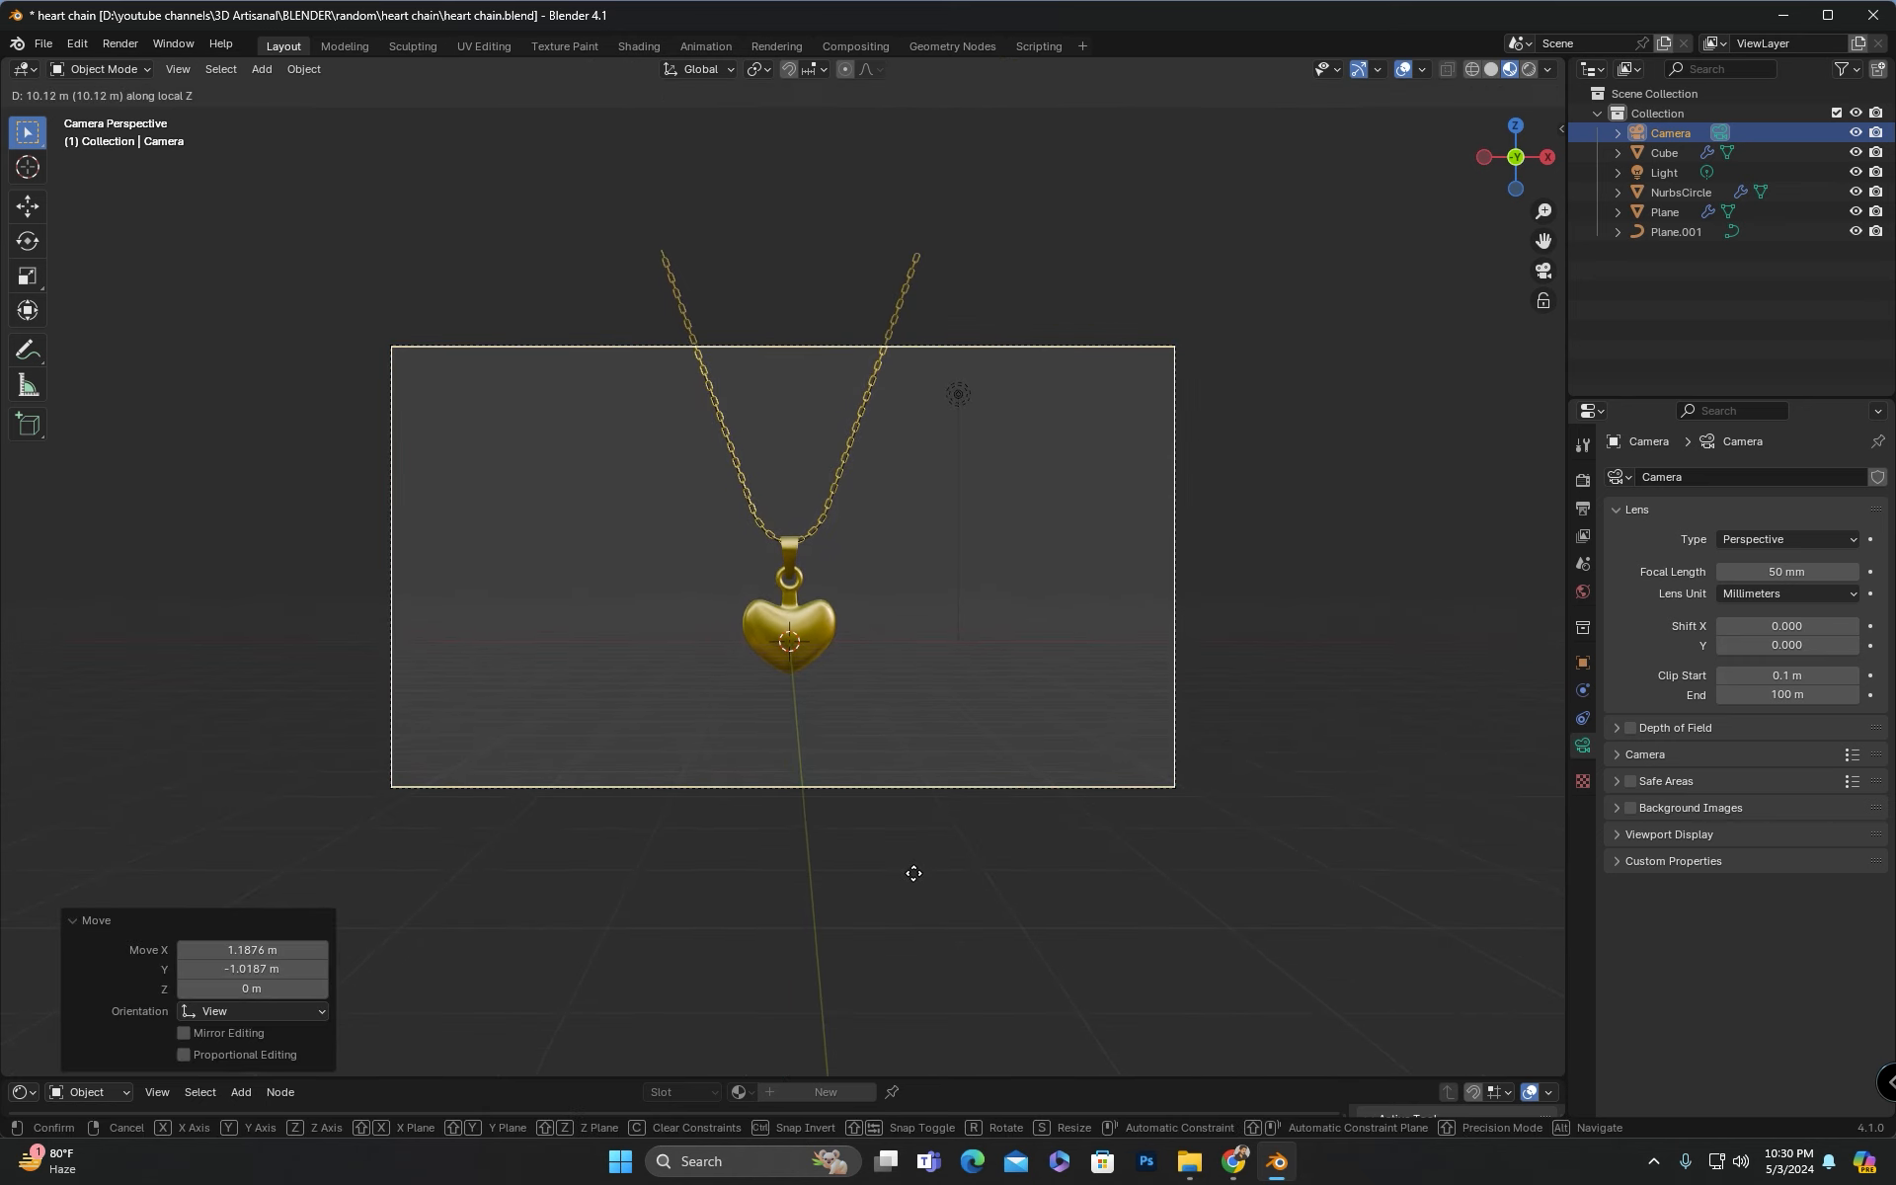
{"action": "left_click", "coordinate": [914, 872]}
{"action": "key", "text": "g"}
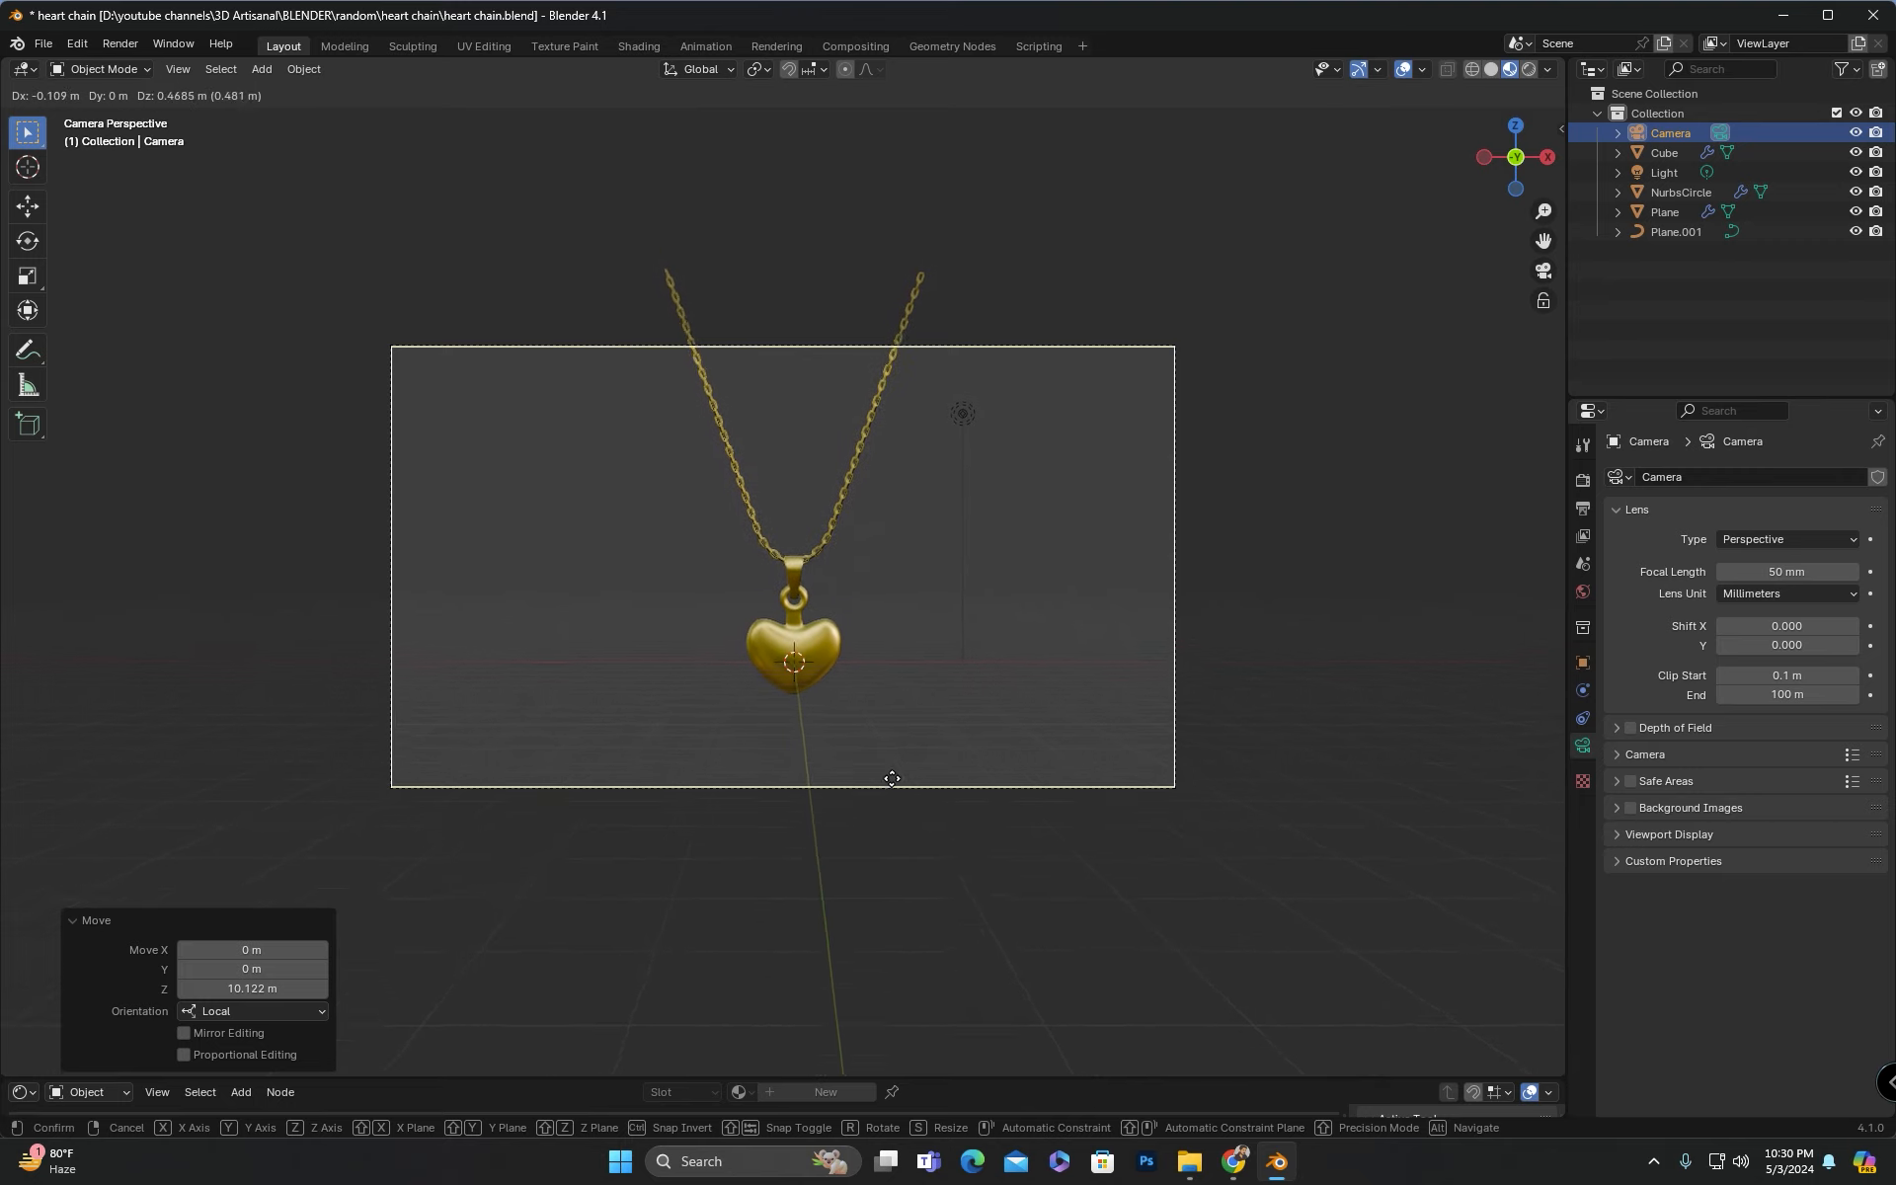
{"action": "key", "text": "z"}
{"action": "key", "text": "z"}
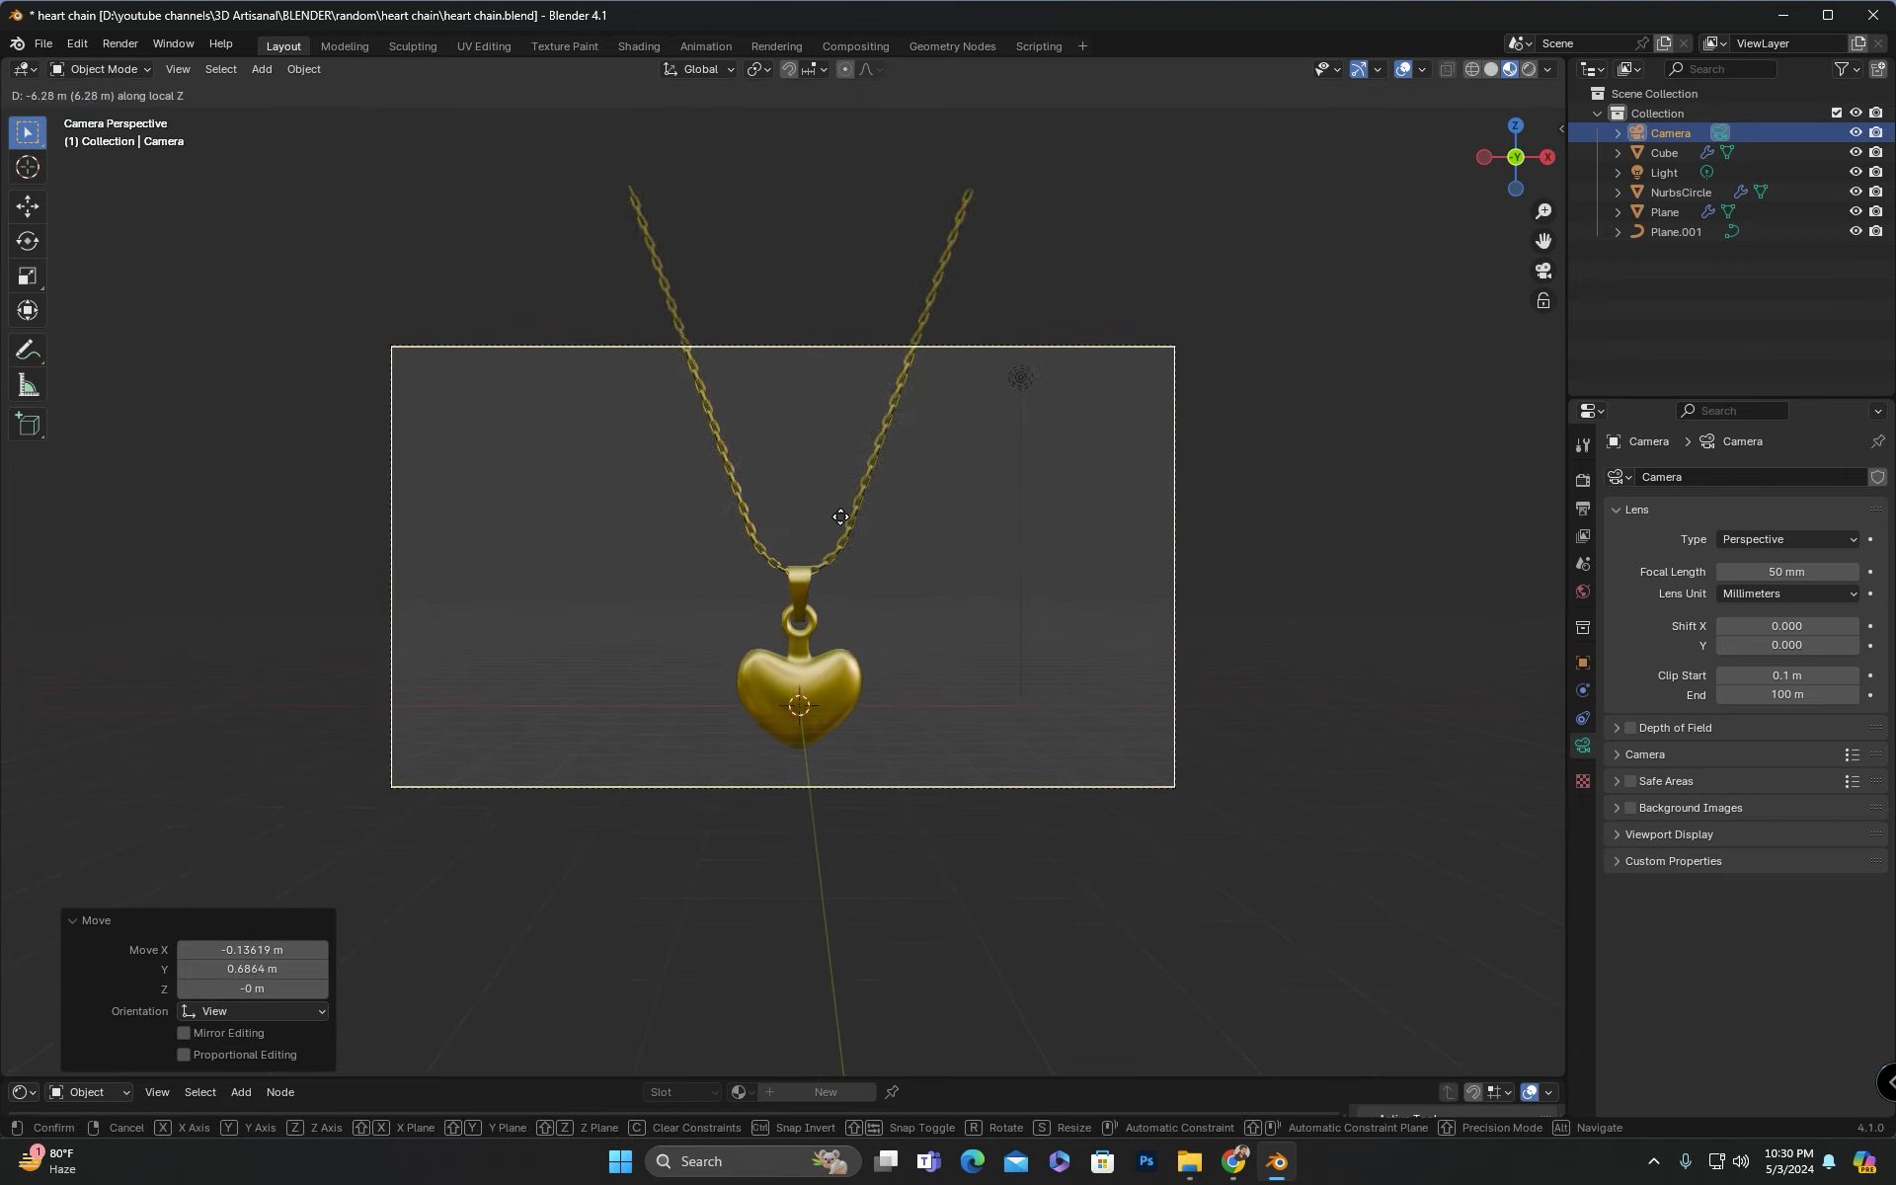
{"action": "left_click", "coordinate": [839, 534]}
Step: Shift the camera along its local X axis to adjust the pendant's horizontal framing
{"action": "key", "text": "KP_0"}
{"action": "key", "text": "KP_0"}
{"action": "scroll", "coordinate": [840, 564], "scroll_direction": "up", "scroll_amount": 4}
{"action": "scroll", "coordinate": [809, 585], "scroll_direction": "down", "scroll_amount": 1}
{"action": "middle_click_drag", "start_coordinate": [814, 581], "coordinate": [887, 583], "text": "shift"}
{"action": "key", "text": "g"}
{"action": "key", "text": "x"}
{"action": "key", "text": "x"}
{"action": "left_click", "coordinate": [834, 581]}
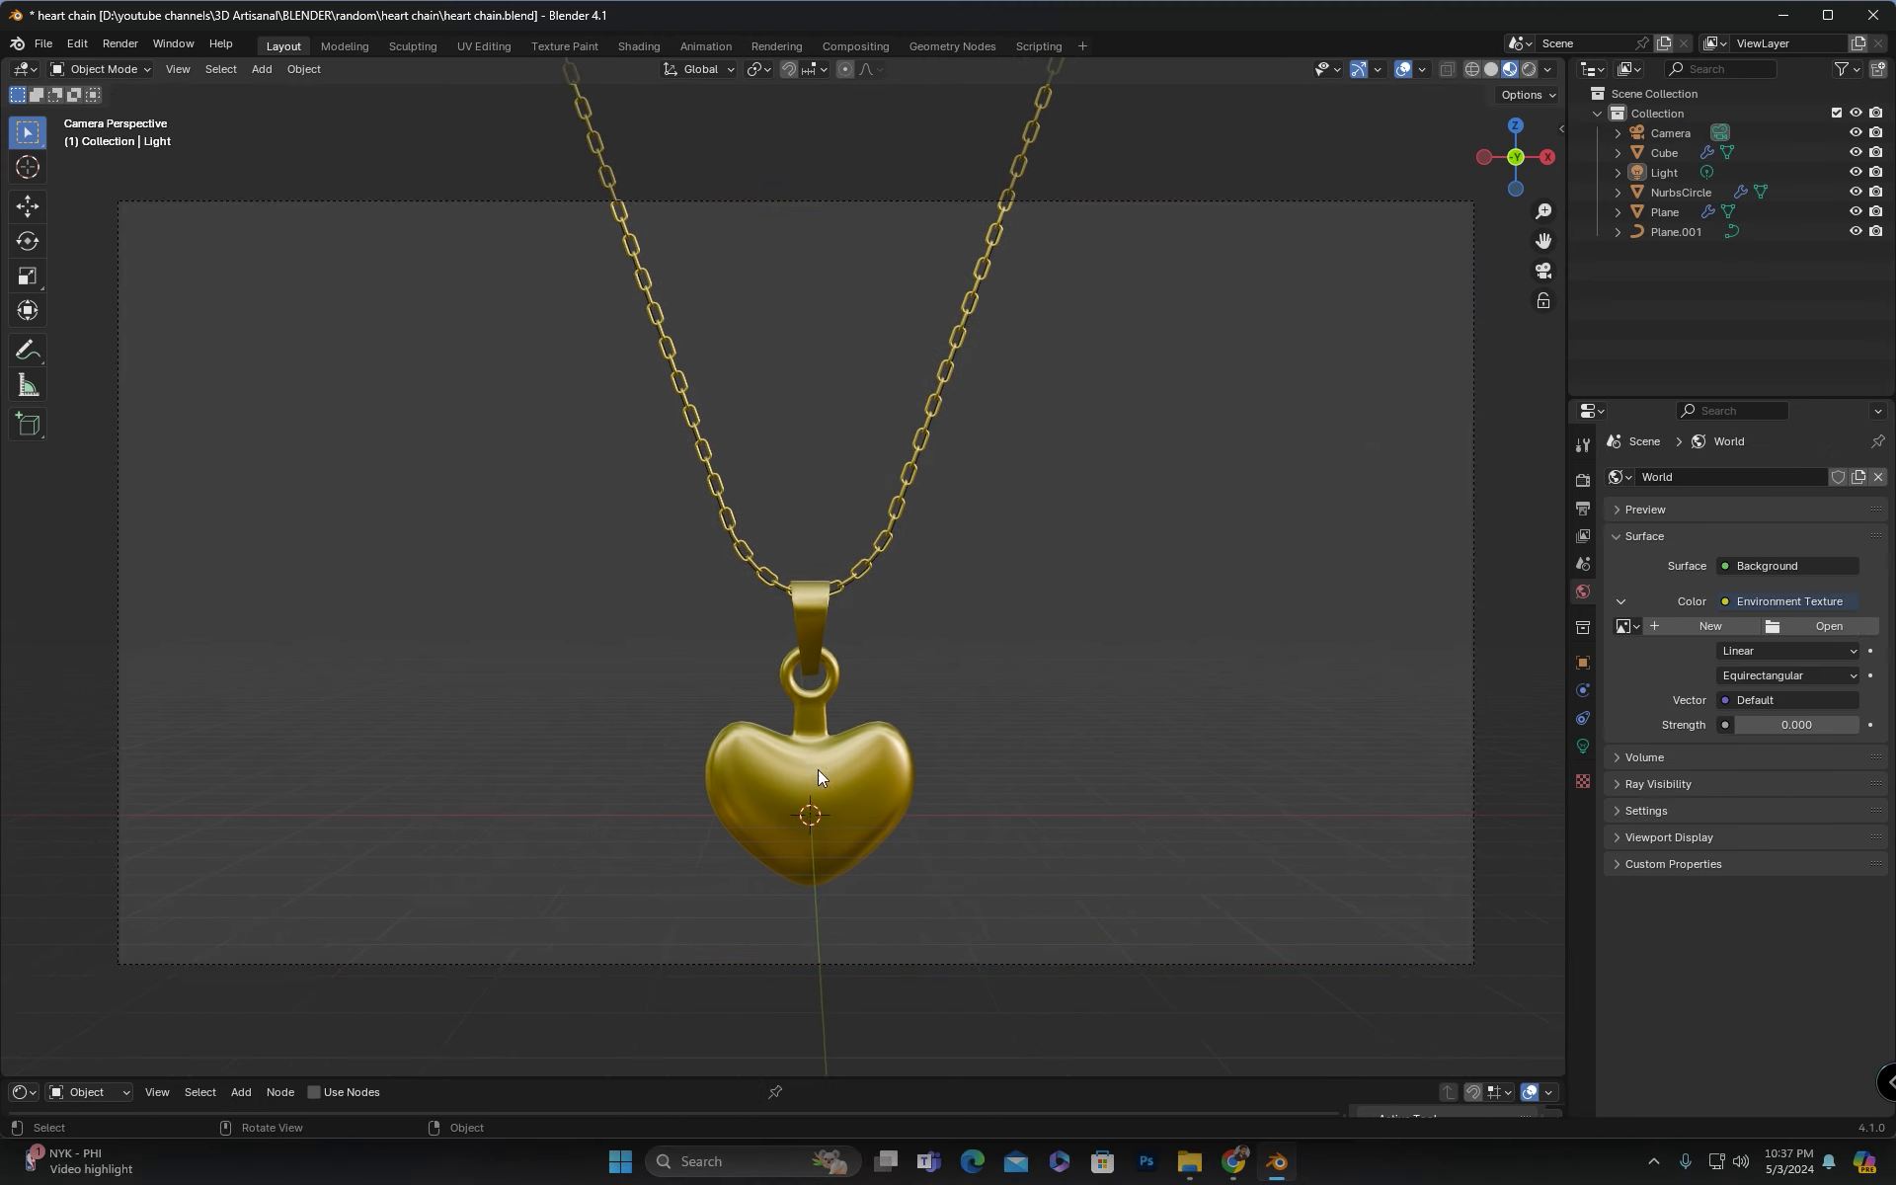
Step: Duplicate the point light and place the copy on the opposite side of the necklace
{"action": "middle_click_drag", "start_coordinate": [820, 733], "coordinate": [854, 751]}
{"action": "middle_click_drag", "start_coordinate": [1244, 647], "coordinate": [1174, 635]}
{"action": "left_click", "coordinate": [1583, 746]}
{"action": "middle_click_drag", "start_coordinate": [1295, 614], "coordinate": [1254, 595]}
{"action": "key", "text": "shift+d"}
{"action": "left_click", "coordinate": [427, 505]}
Step: Reposition the duplicate light, finishing with a move of about 0.43 m in X, 0.40 m in Y and -0.40 m in Z
{"action": "middle_click_drag", "start_coordinate": [444, 506], "coordinate": [657, 514]}
{"action": "key", "text": "g"}
{"action": "left_click", "coordinate": [321, 758]}
{"action": "middle_click_drag", "start_coordinate": [321, 759], "coordinate": [662, 741]}
{"action": "key", "text": "g"}
{"action": "left_click", "coordinate": [785, 765]}
Step: Switch to Rendered shading and adjust the duplicate light's position, finishing with a move of about -0.96 m along X
{"action": "key", "text": "KP_1"}
{"action": "left_click", "coordinate": [1530, 71]}
{"action": "scroll", "coordinate": [650, 691], "scroll_direction": "up", "scroll_amount": 6}
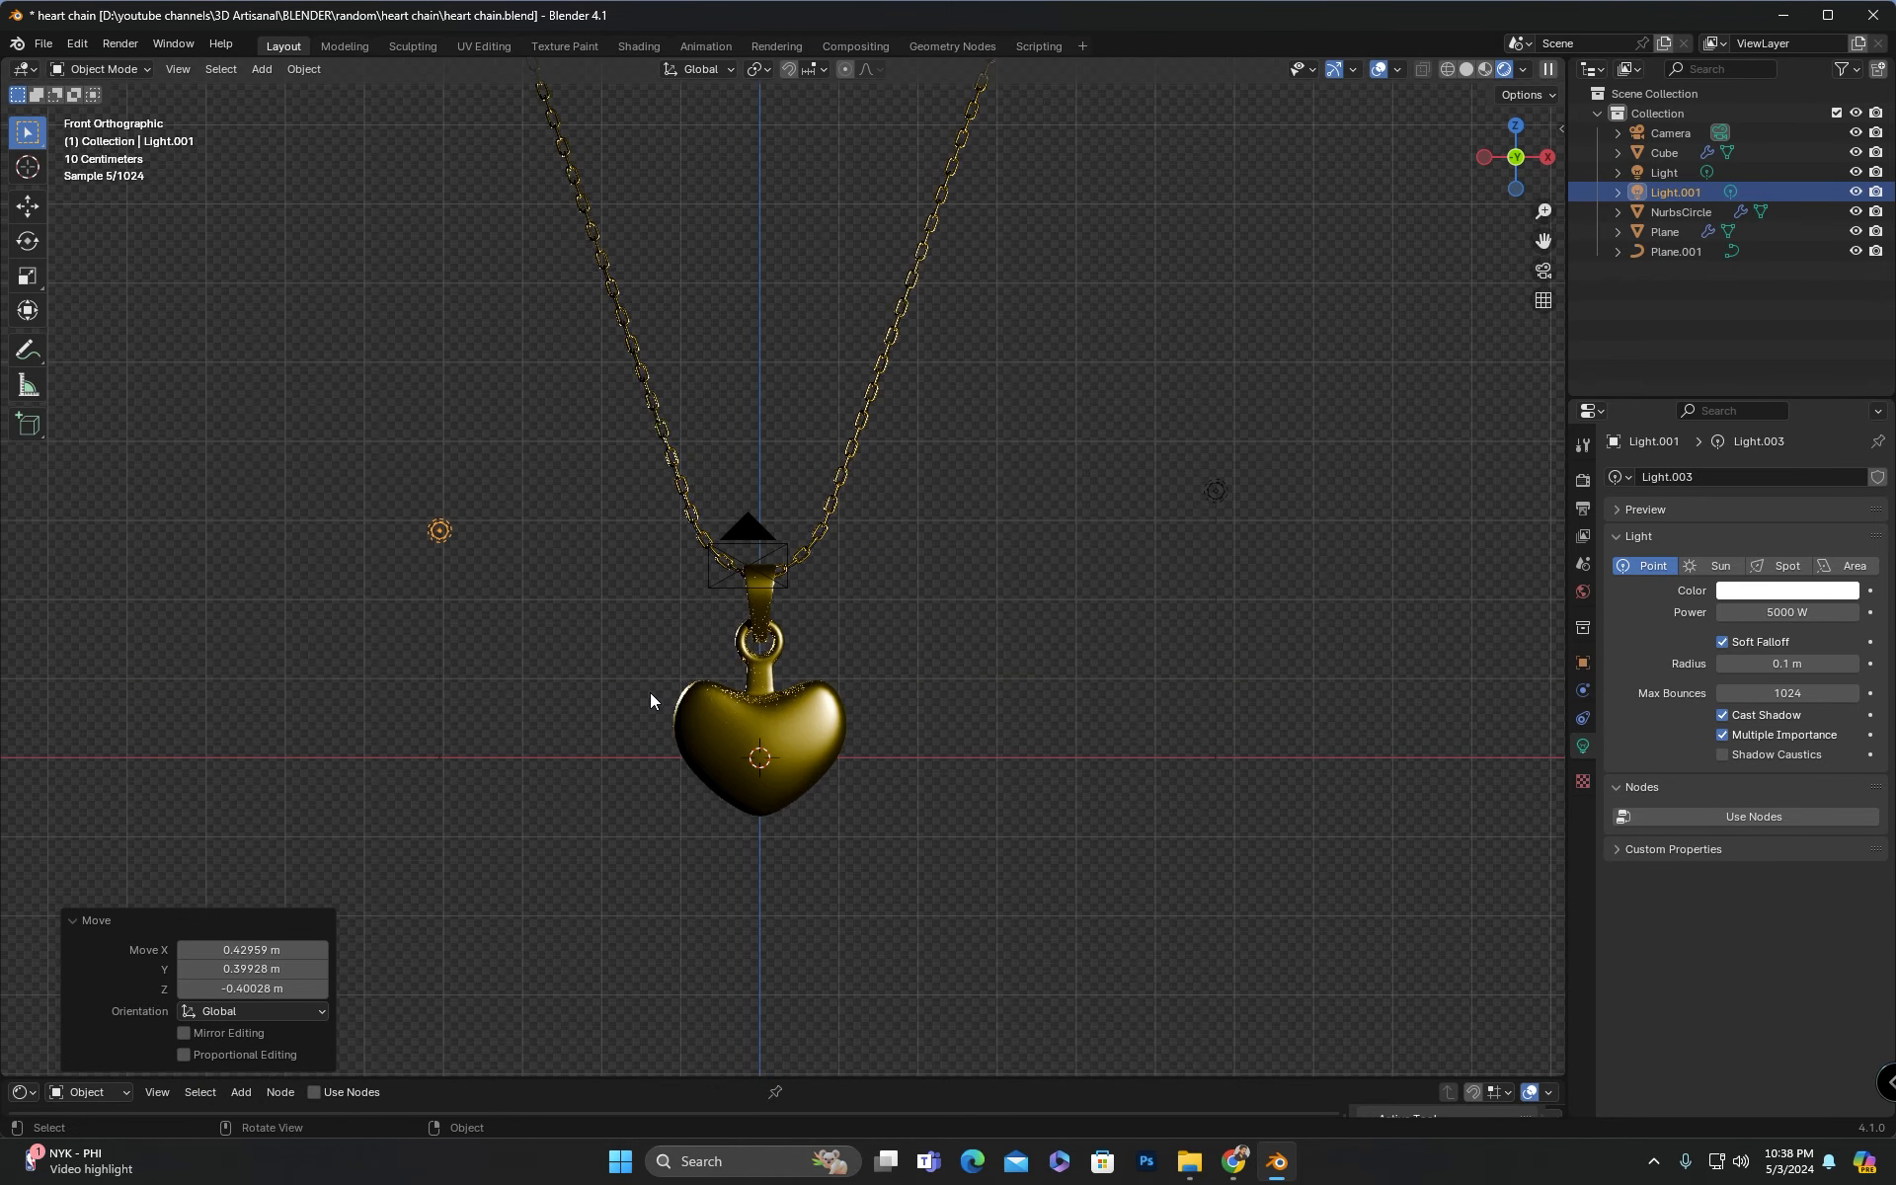
{"action": "key", "text": "g"}
{"action": "left_click", "coordinate": [541, 546]}
{"action": "middle_click_drag", "start_coordinate": [544, 549], "coordinate": [533, 500]}
{"action": "key", "text": "g"}
{"action": "key", "text": "x"}
{"action": "left_click", "coordinate": [471, 519]}
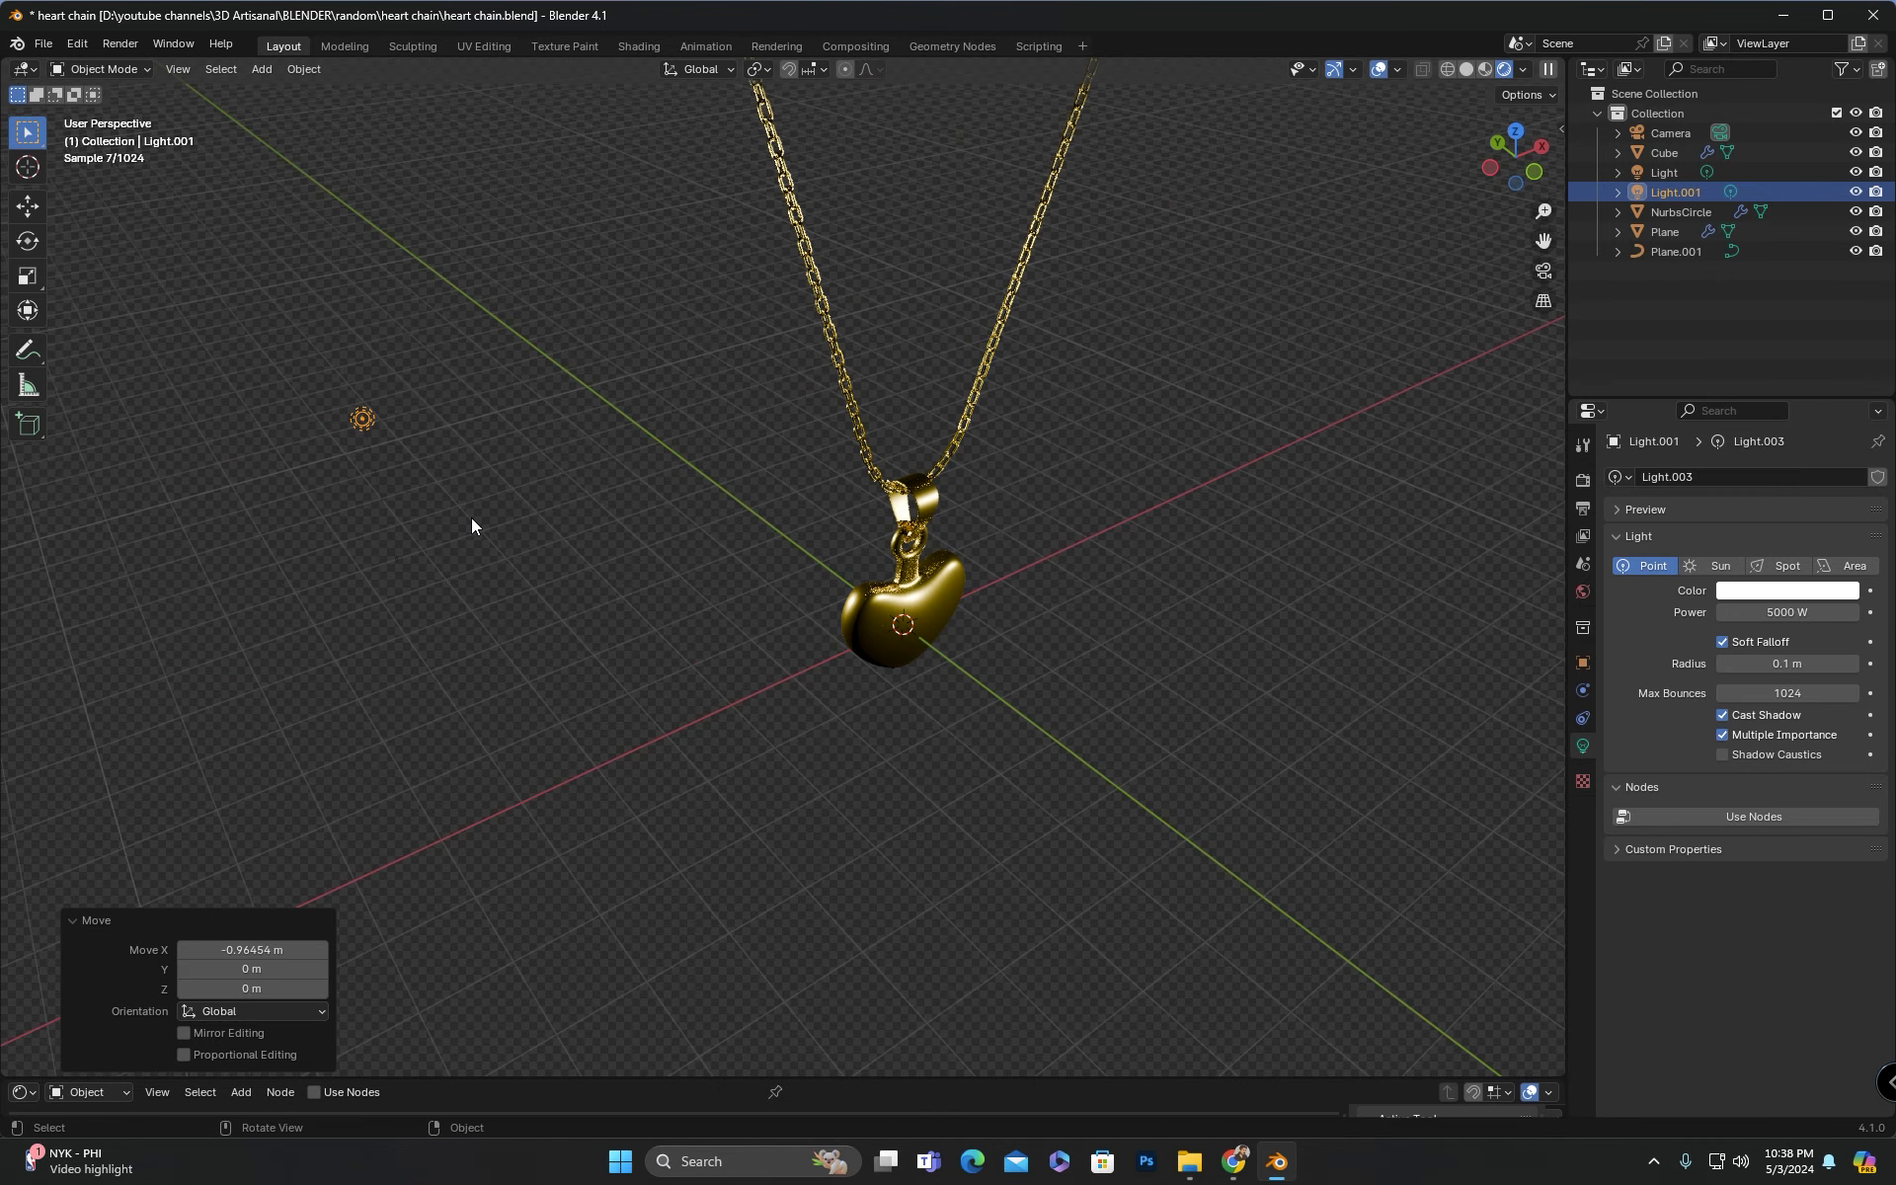
Step: Return to Material Preview and duplicate the second light along the Y axis
{"action": "left_click", "coordinate": [1484, 69]}
{"action": "scroll", "coordinate": [626, 447], "scroll_direction": "down", "scroll_amount": 3}
{"action": "middle_click_drag", "start_coordinate": [626, 447], "coordinate": [362, 616]}
{"action": "key", "text": "shift+d"}
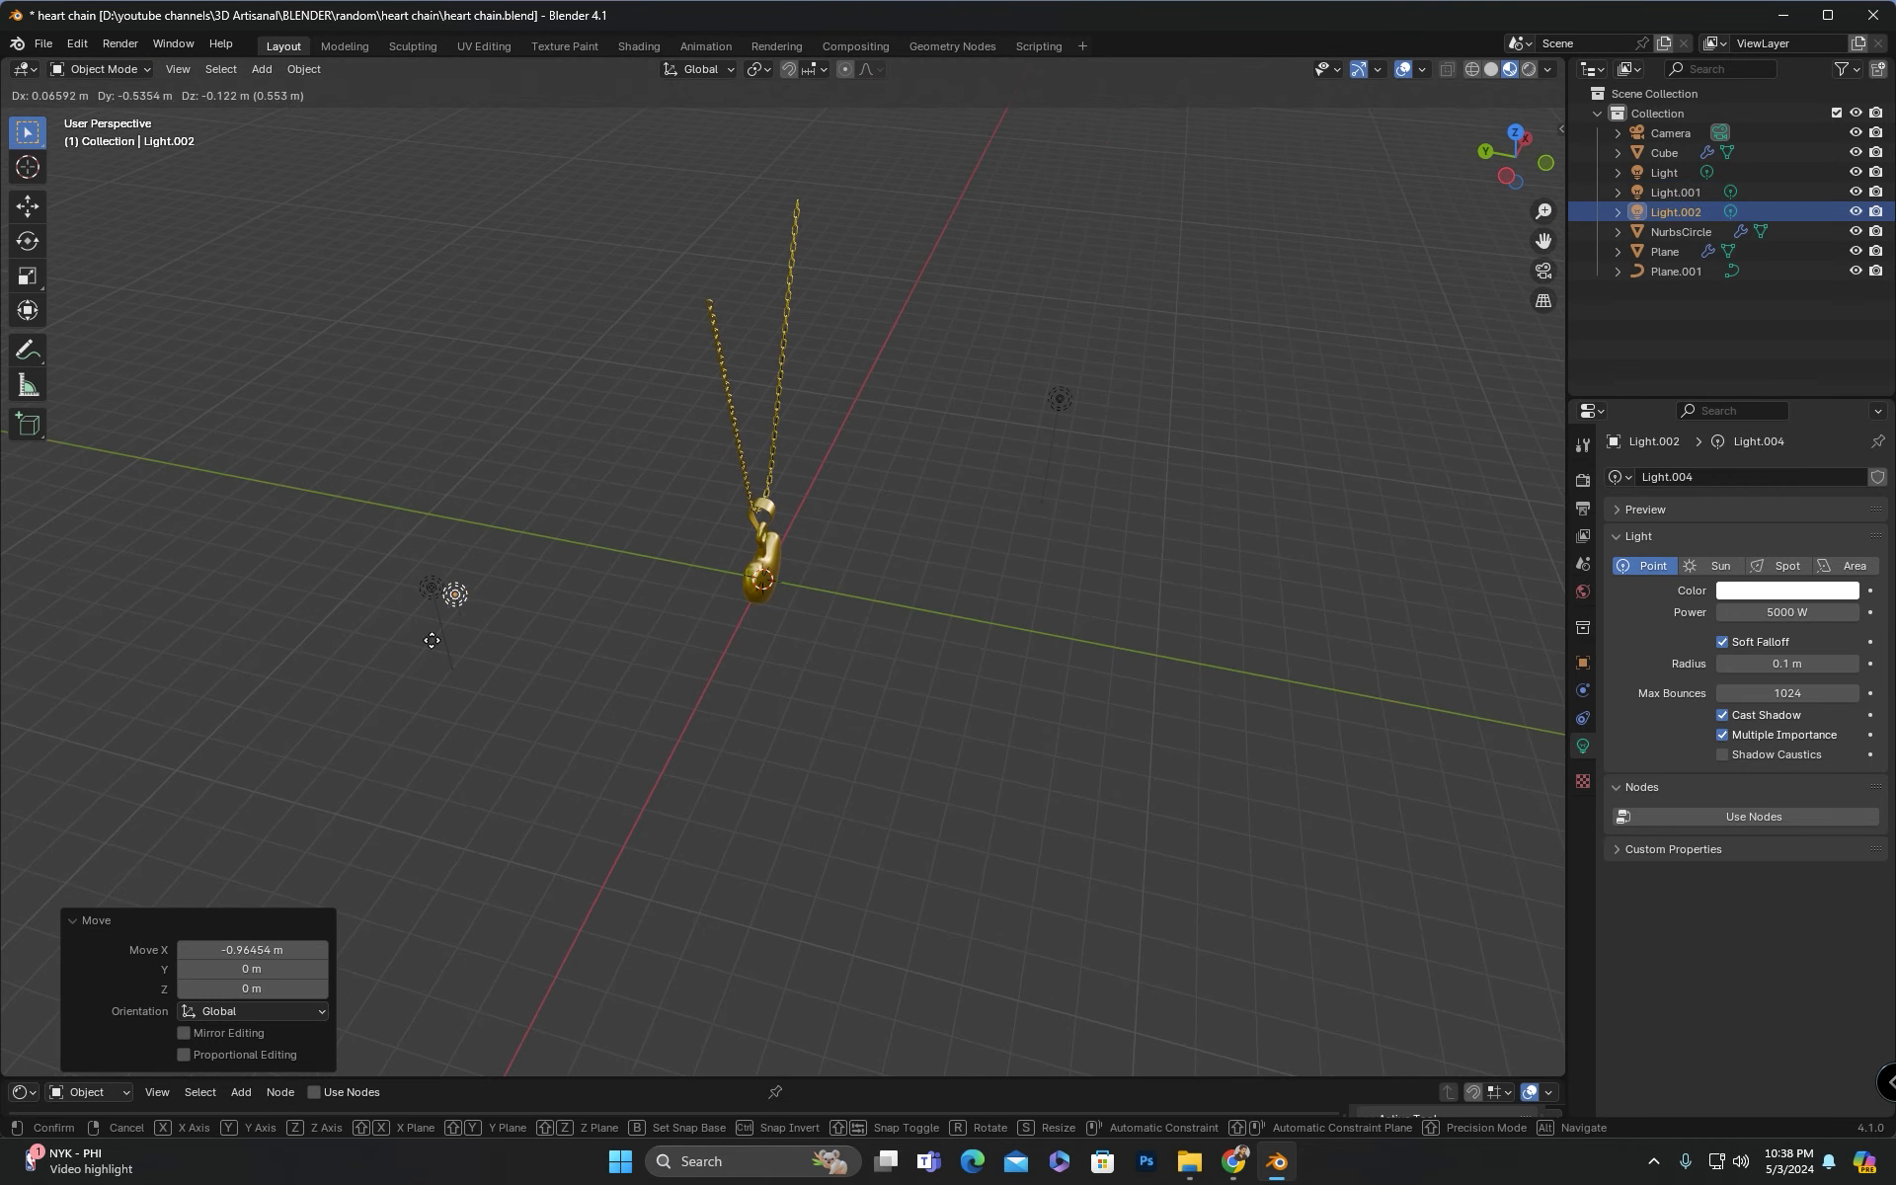
{"action": "key", "text": "y"}
{"action": "left_click", "coordinate": [1033, 711]}
Step: Move the third light along X toward the necklace's centre and about -2.74 m along Y
{"action": "middle_click_drag", "start_coordinate": [1032, 711], "coordinate": [615, 702]}
{"action": "key", "text": "g"}
{"action": "key", "text": "x"}
{"action": "left_click", "coordinate": [820, 716]}
{"action": "key", "text": "g"}
{"action": "key", "text": "y"}
{"action": "left_click", "coordinate": [528, 720]}
Step: Tint the second light, beside the pendant, pinkish purple while viewing the rendered camera view
{"action": "key", "text": "KP_0"}
{"action": "left_click", "coordinate": [1529, 68]}
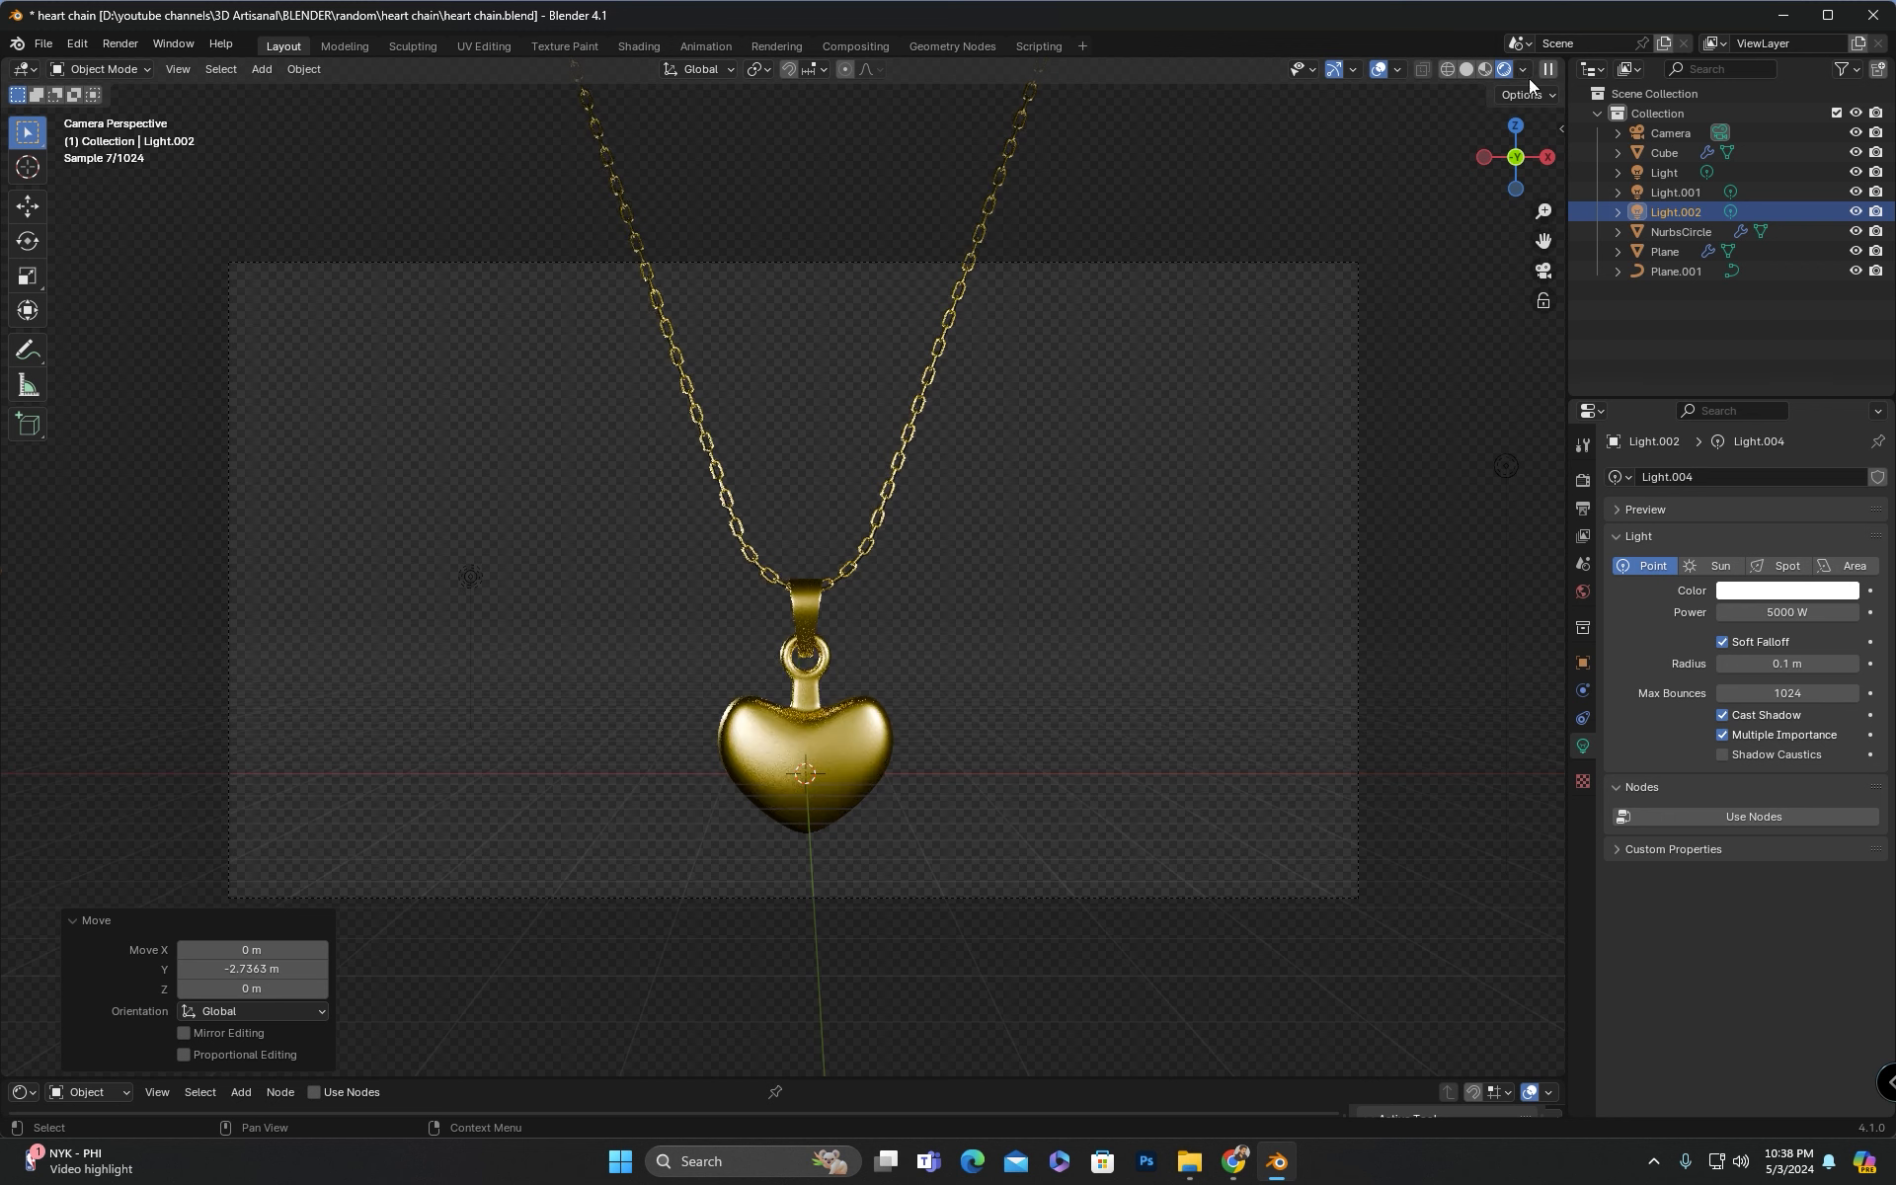
{"action": "left_click", "coordinate": [470, 576]}
{"action": "left_click", "coordinate": [1778, 590]}
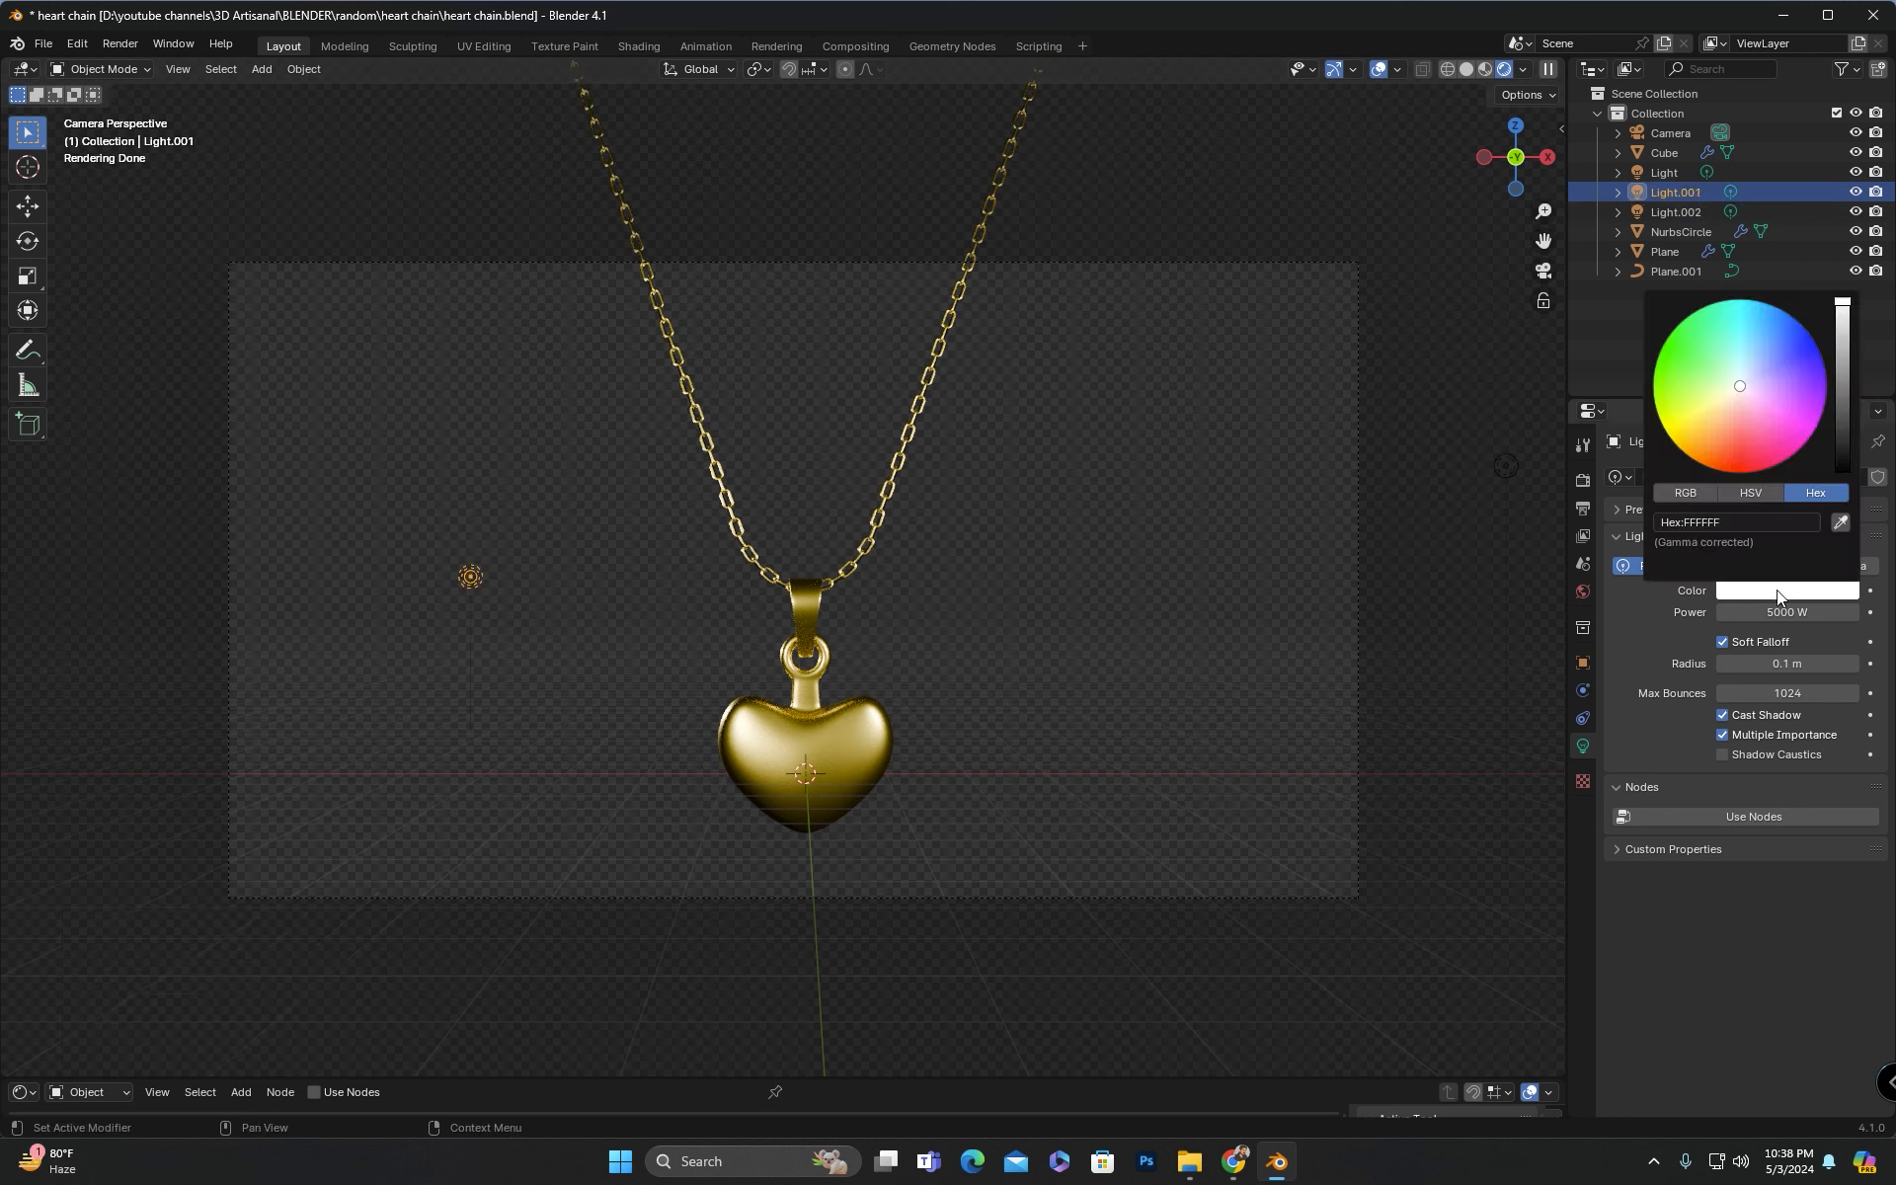
{"action": "left_click", "coordinate": [1787, 412]}
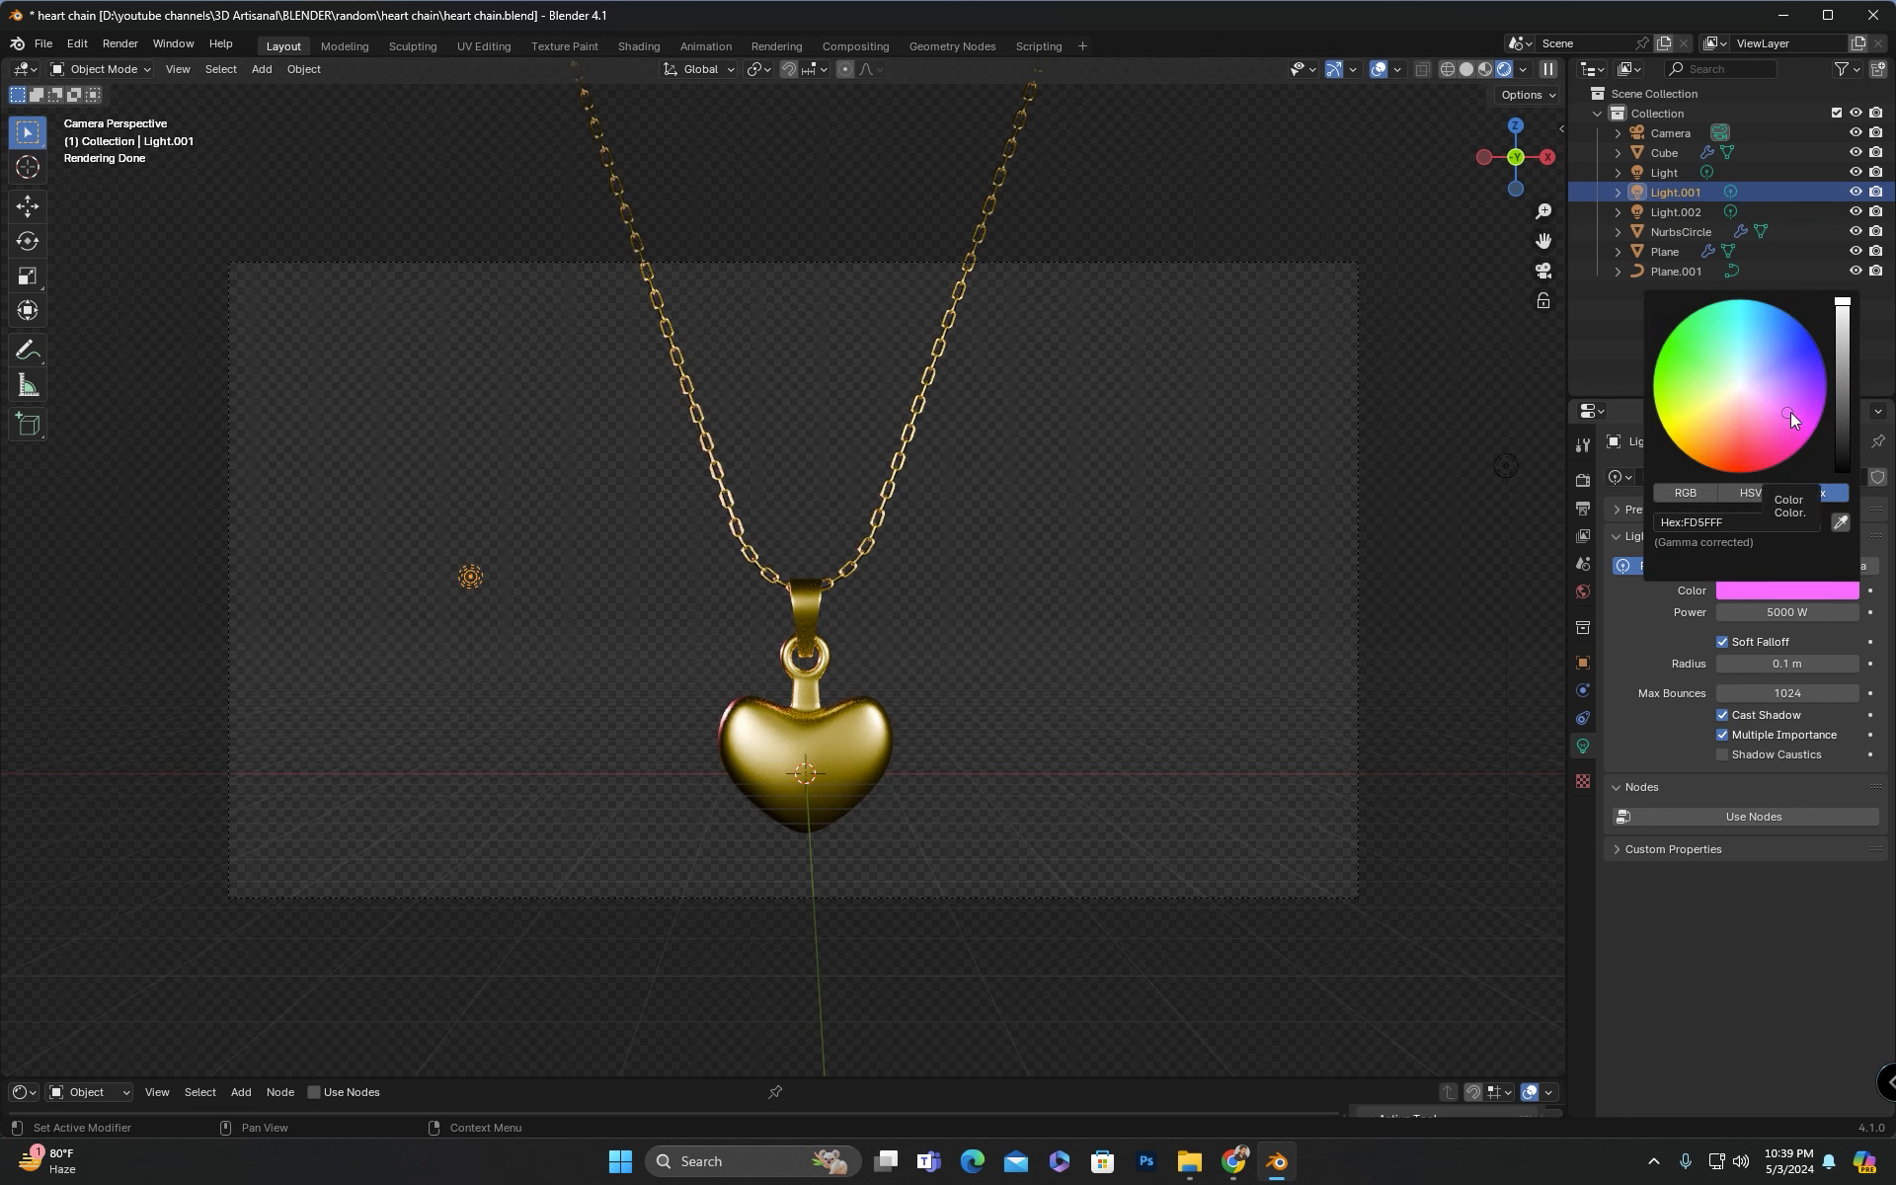
{"action": "left_click", "coordinate": [1794, 405]}
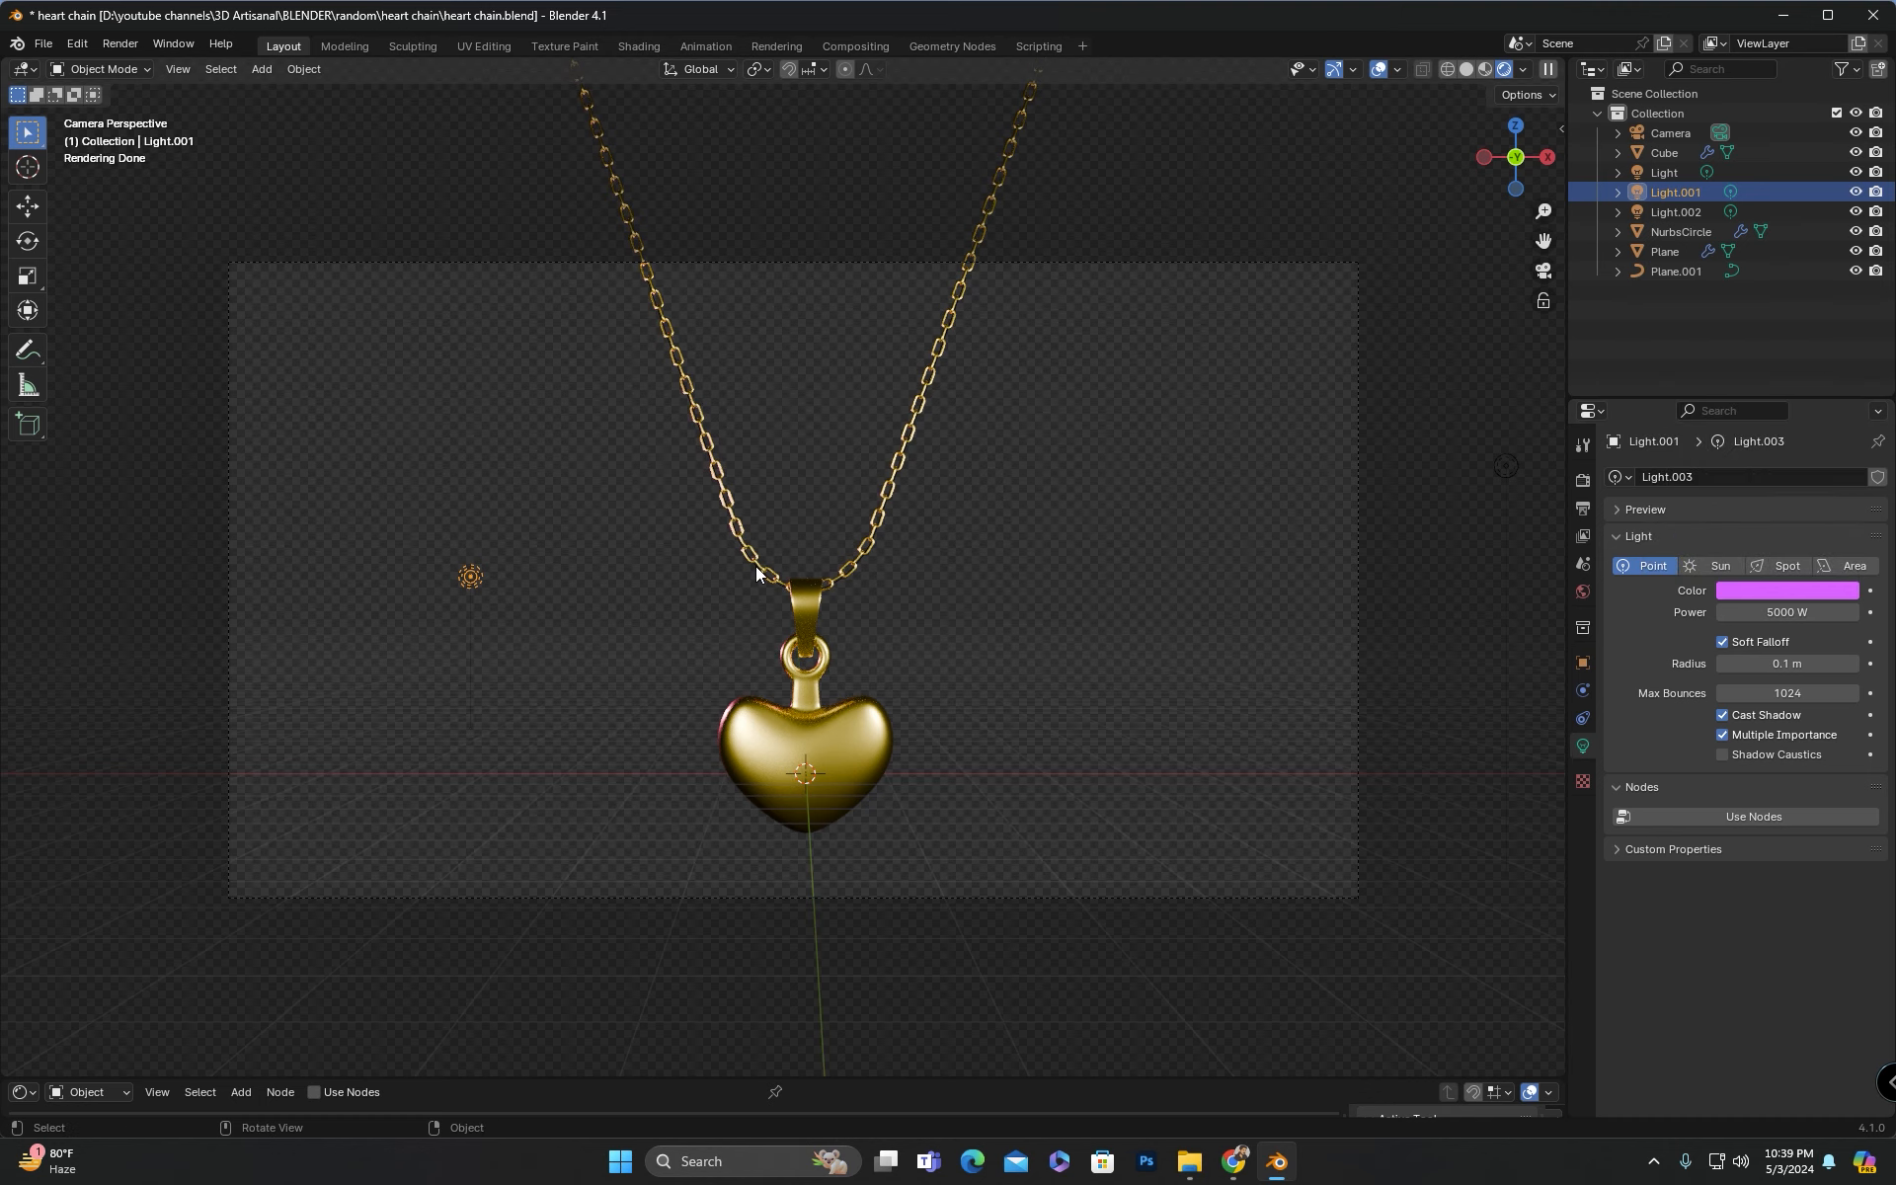
Step: Tint the third light blue and display the result in the rendered camera view
{"action": "scroll", "coordinate": [757, 573], "scroll_direction": "down", "scroll_amount": 2}
{"action": "left_click", "coordinate": [1484, 70]}
{"action": "mouse_move", "coordinate": [1135, 415]}
{"action": "middle_mouse_down"}
{"action": "mouse_move", "coordinate": [983, 488]}
{"action": "mouse_move", "coordinate": [840, 513]}
{"action": "middle_mouse_up"}
{"action": "left_click", "coordinate": [105, 639]}
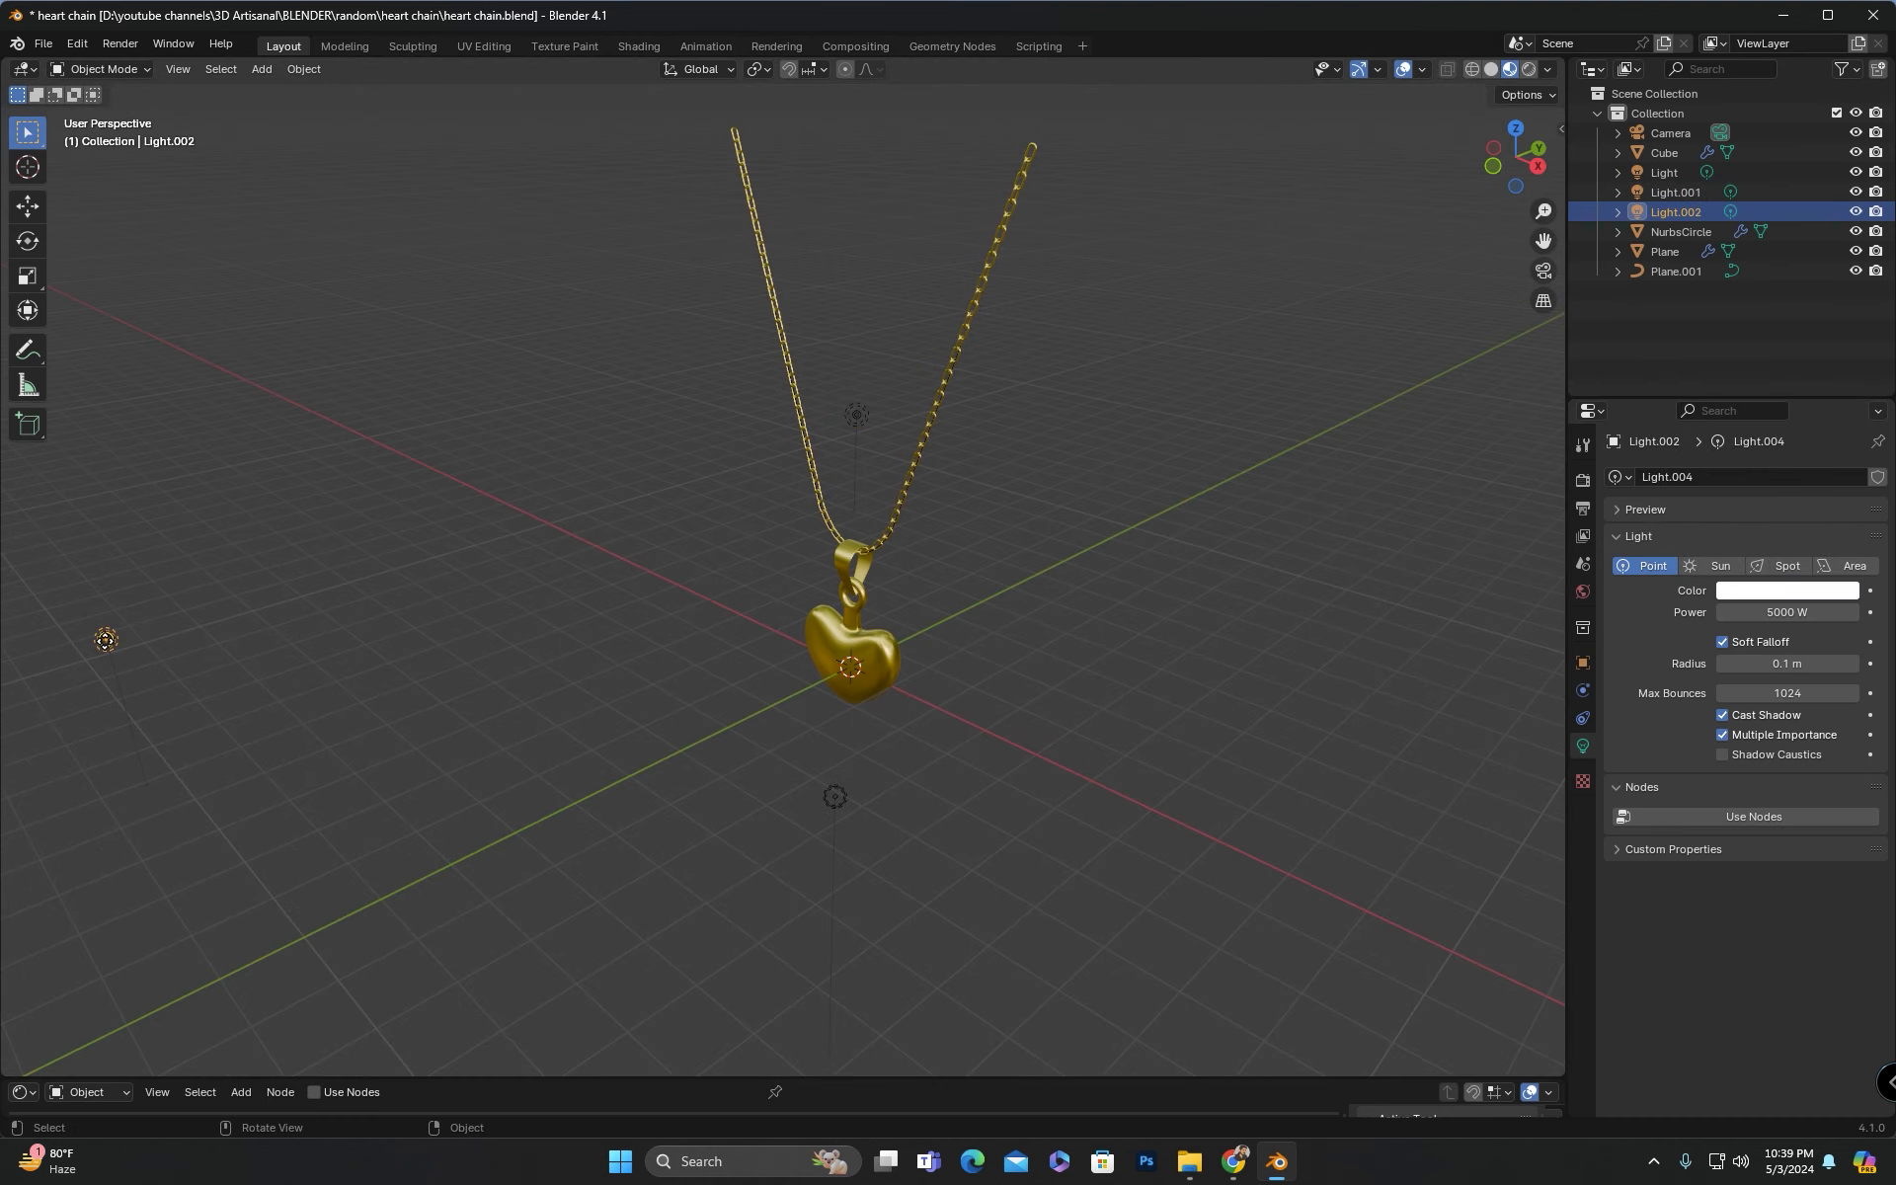
{"action": "key", "text": "KP_0"}
{"action": "scroll", "coordinate": [369, 594], "scroll_direction": "up", "scroll_amount": 2}
{"action": "left_click", "coordinate": [1756, 590]}
{"action": "left_click", "coordinate": [1776, 362]}
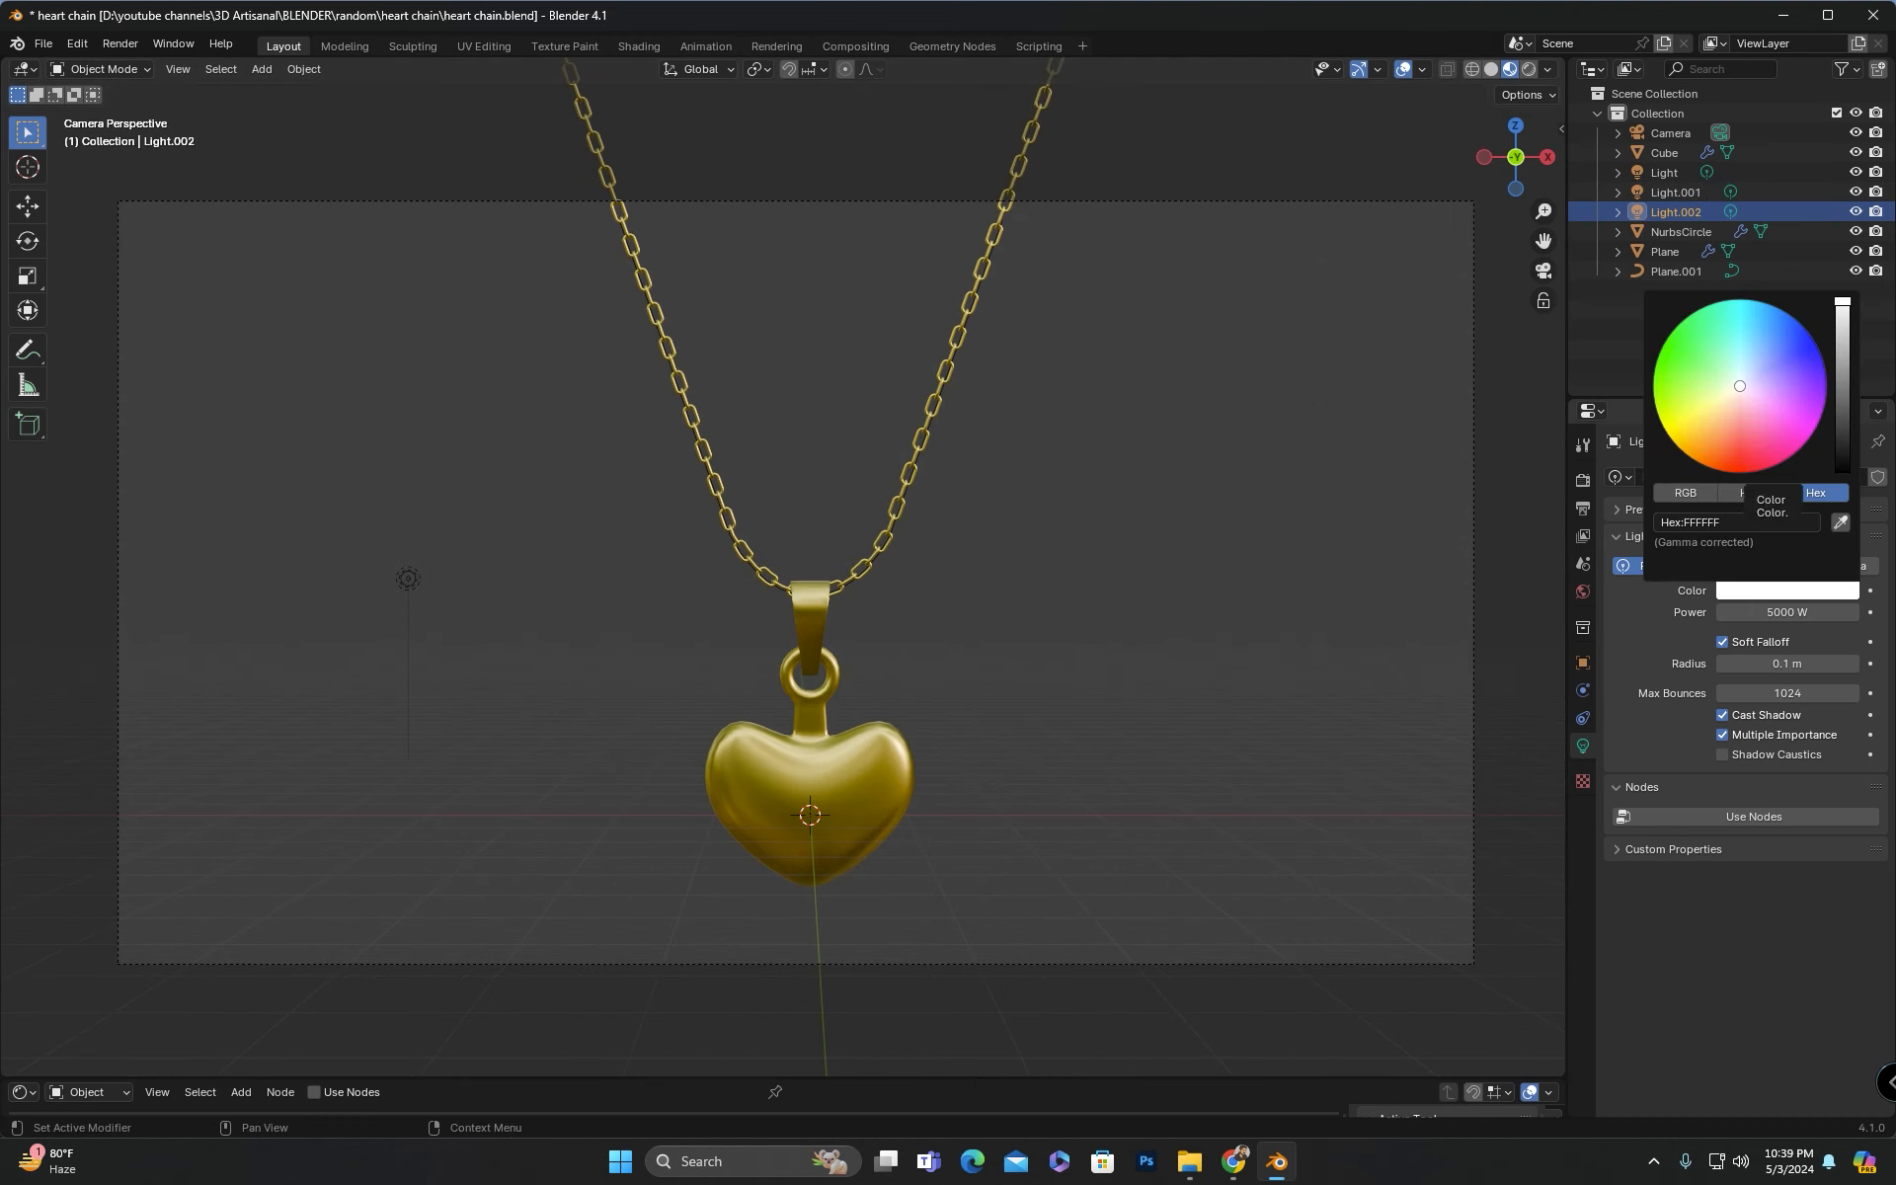
{"action": "left_click", "coordinate": [1529, 69]}
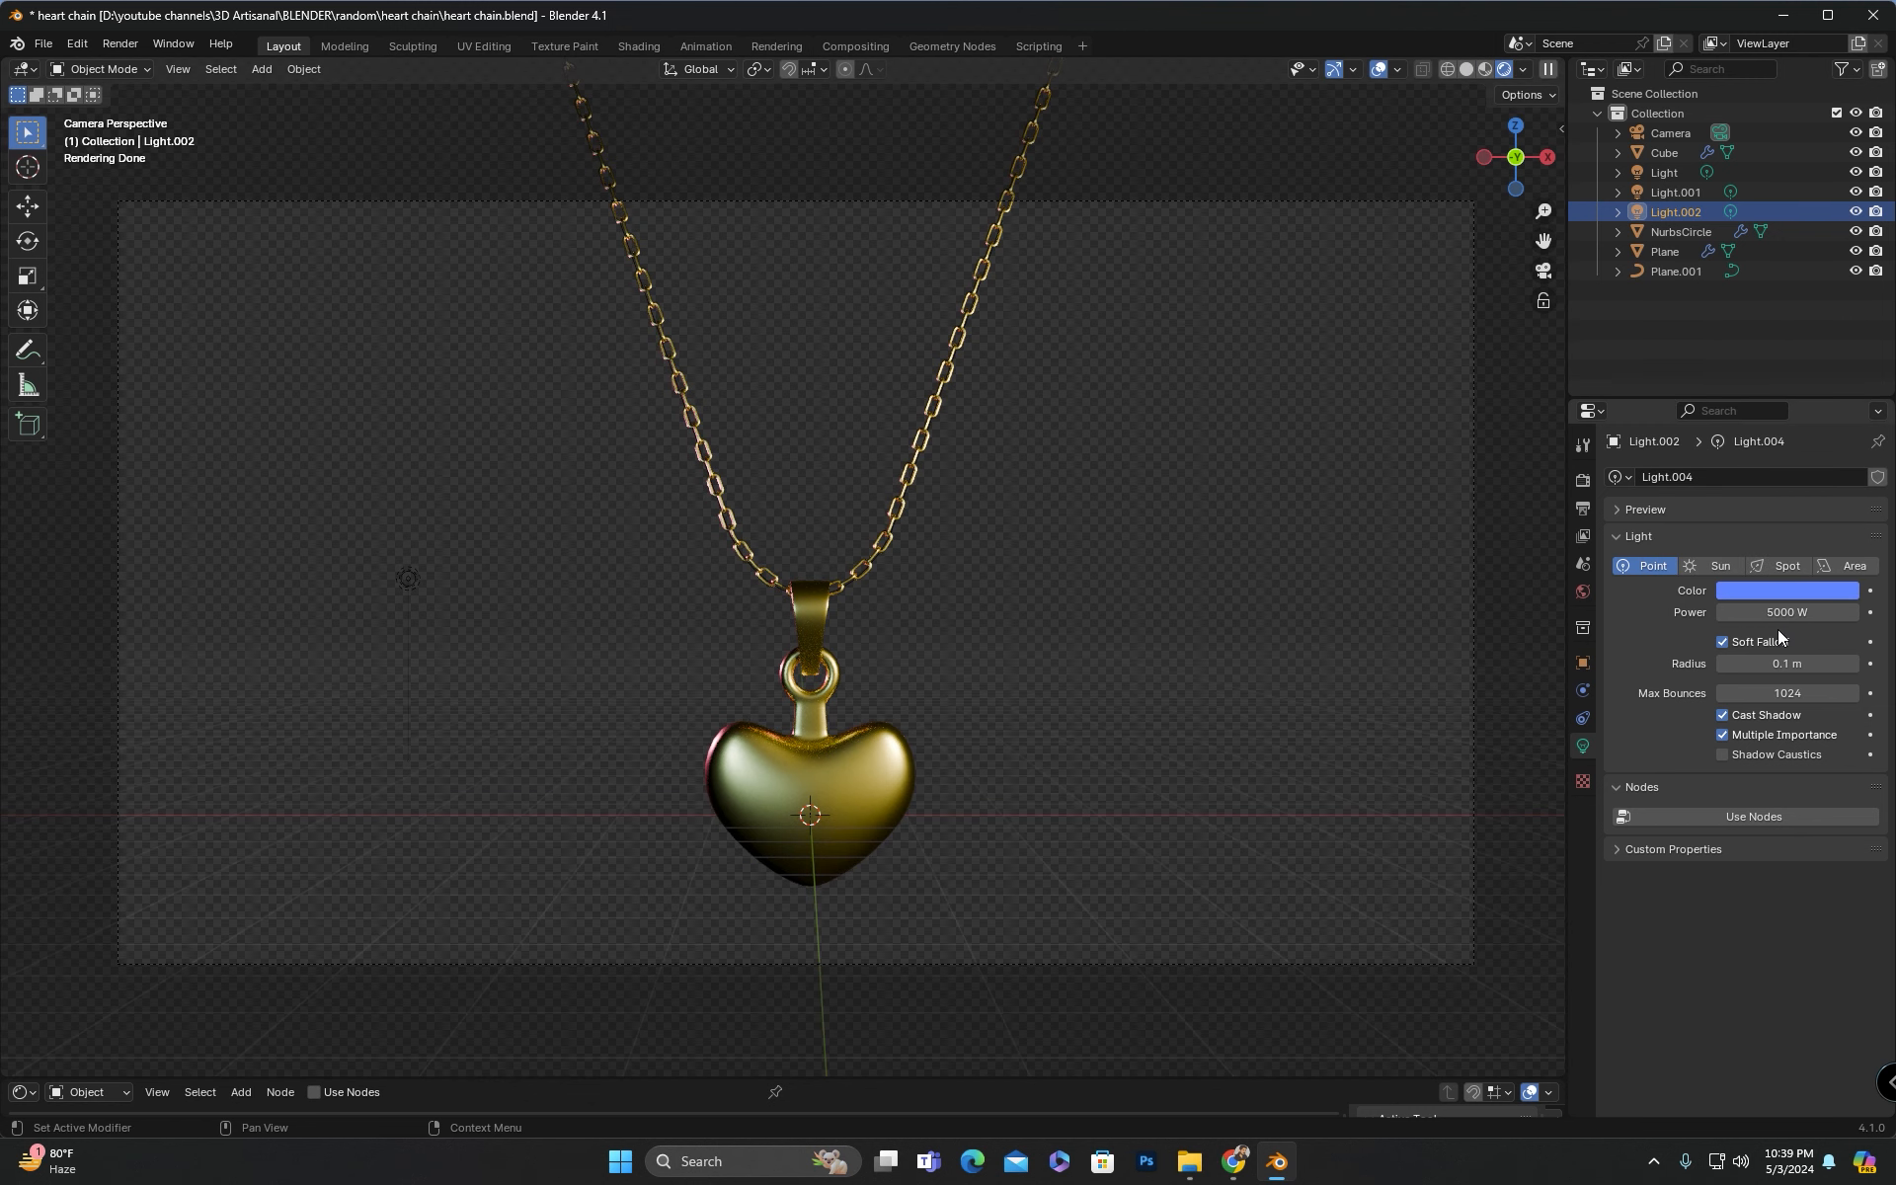
Step: Load interior.exr from Blender's studiolights world folder as the world's environment texture
{"action": "left_click", "coordinate": [1584, 593]}
{"action": "left_click", "coordinate": [1829, 625]}
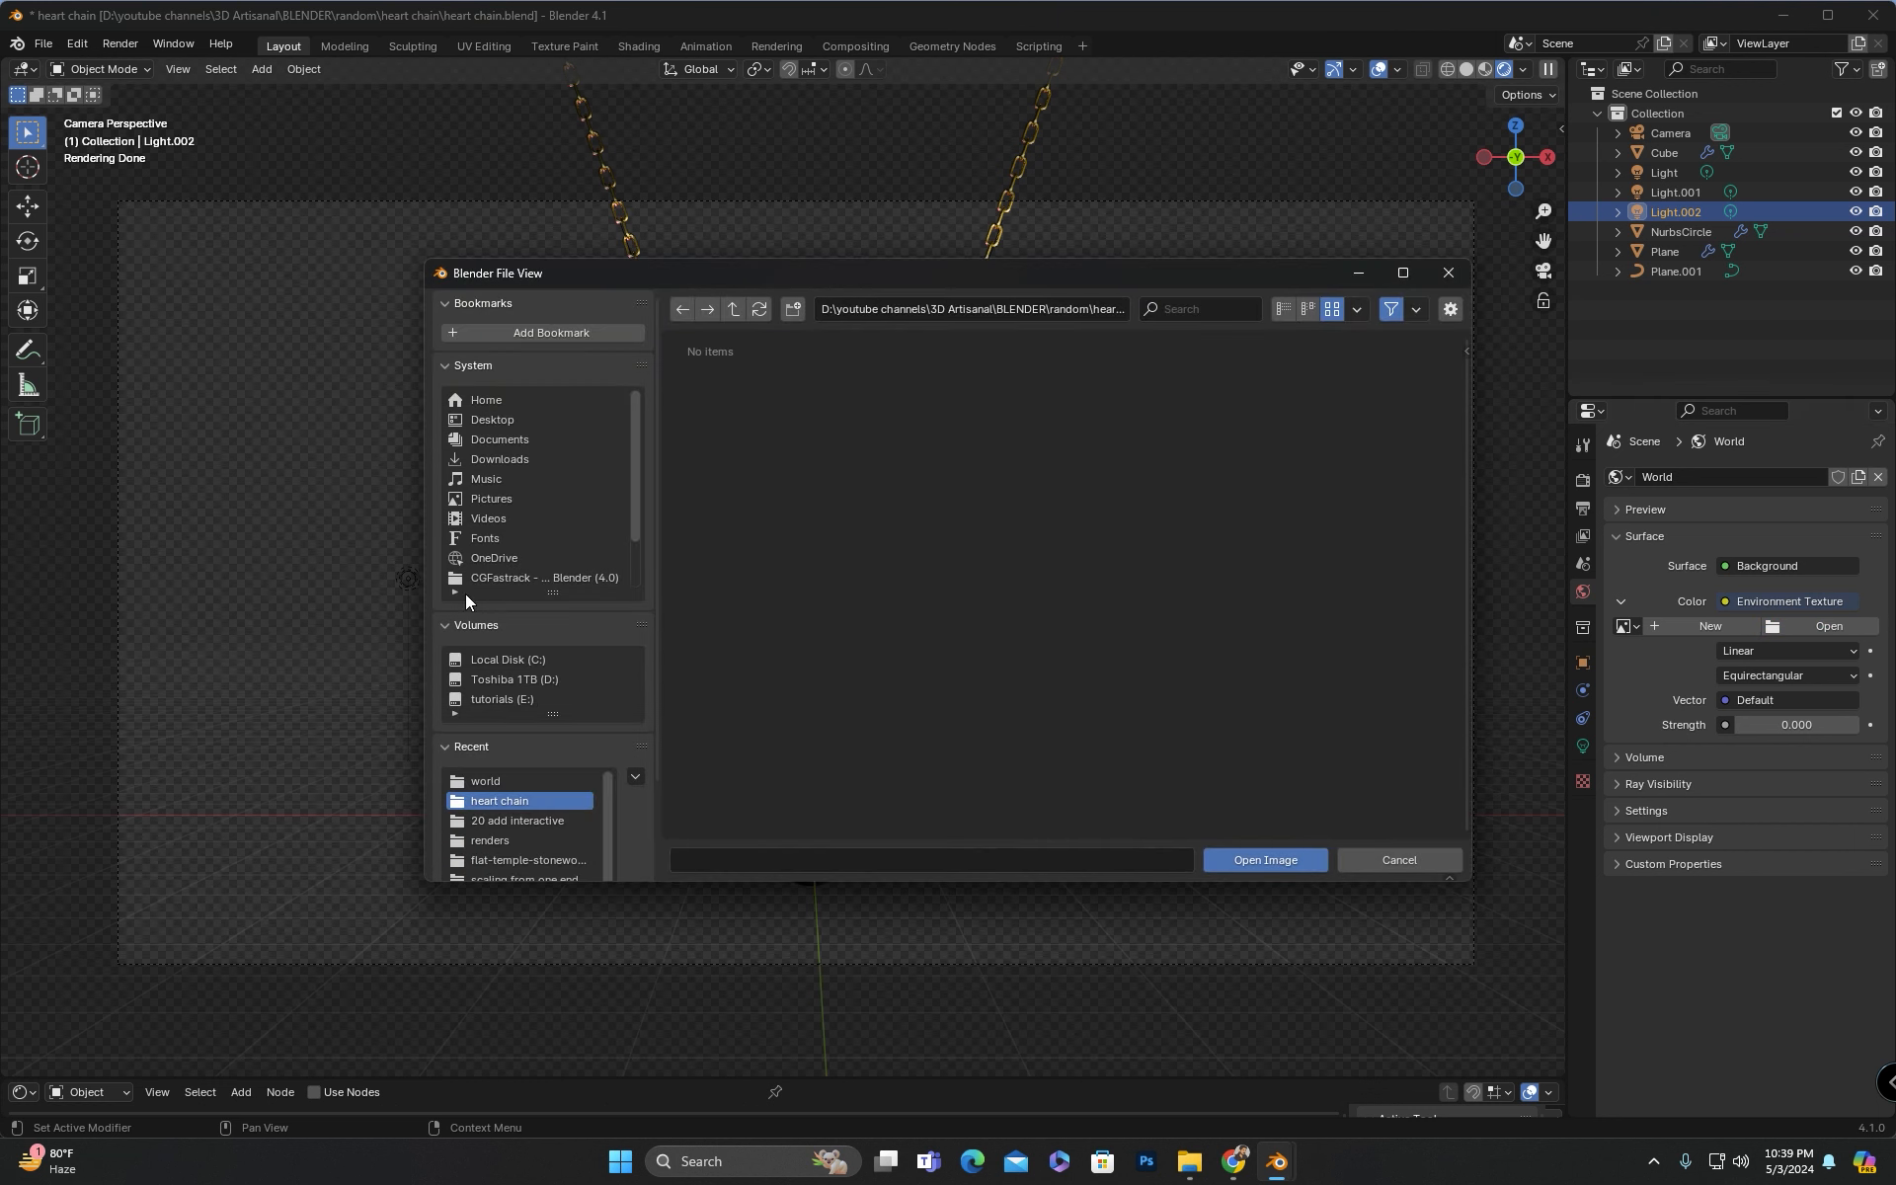
{"action": "left_click", "coordinate": [519, 661]}
{"action": "double_click", "coordinate": [960, 395]}
{"action": "double_click", "coordinate": [968, 400]}
{"action": "double_click", "coordinate": [874, 393]}
{"action": "double_click", "coordinate": [721, 400]}
{"action": "double_click", "coordinate": [690, 386]}
{"action": "double_click", "coordinate": [1319, 400]}
{"action": "double_click", "coordinate": [983, 424]}
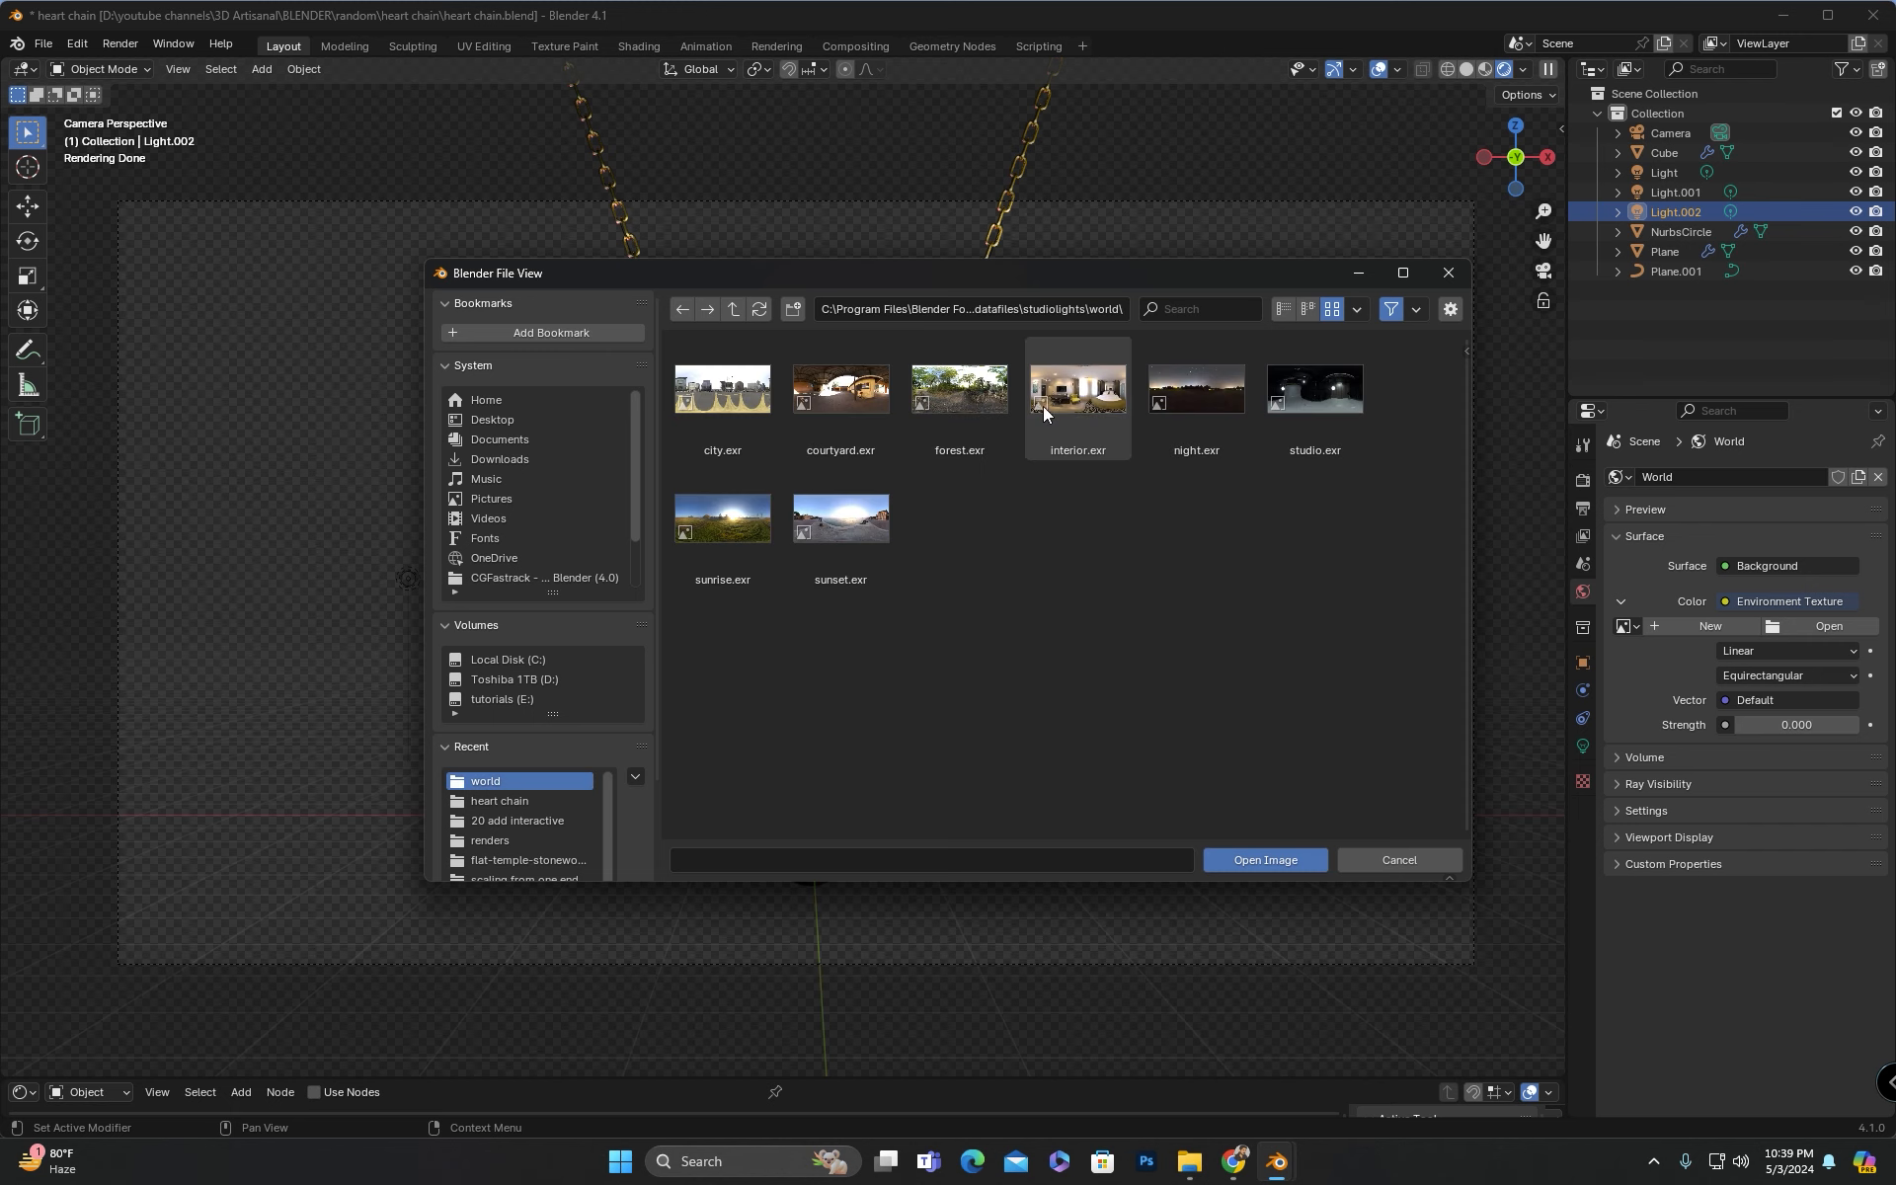
{"action": "double_click", "coordinate": [1077, 403]}
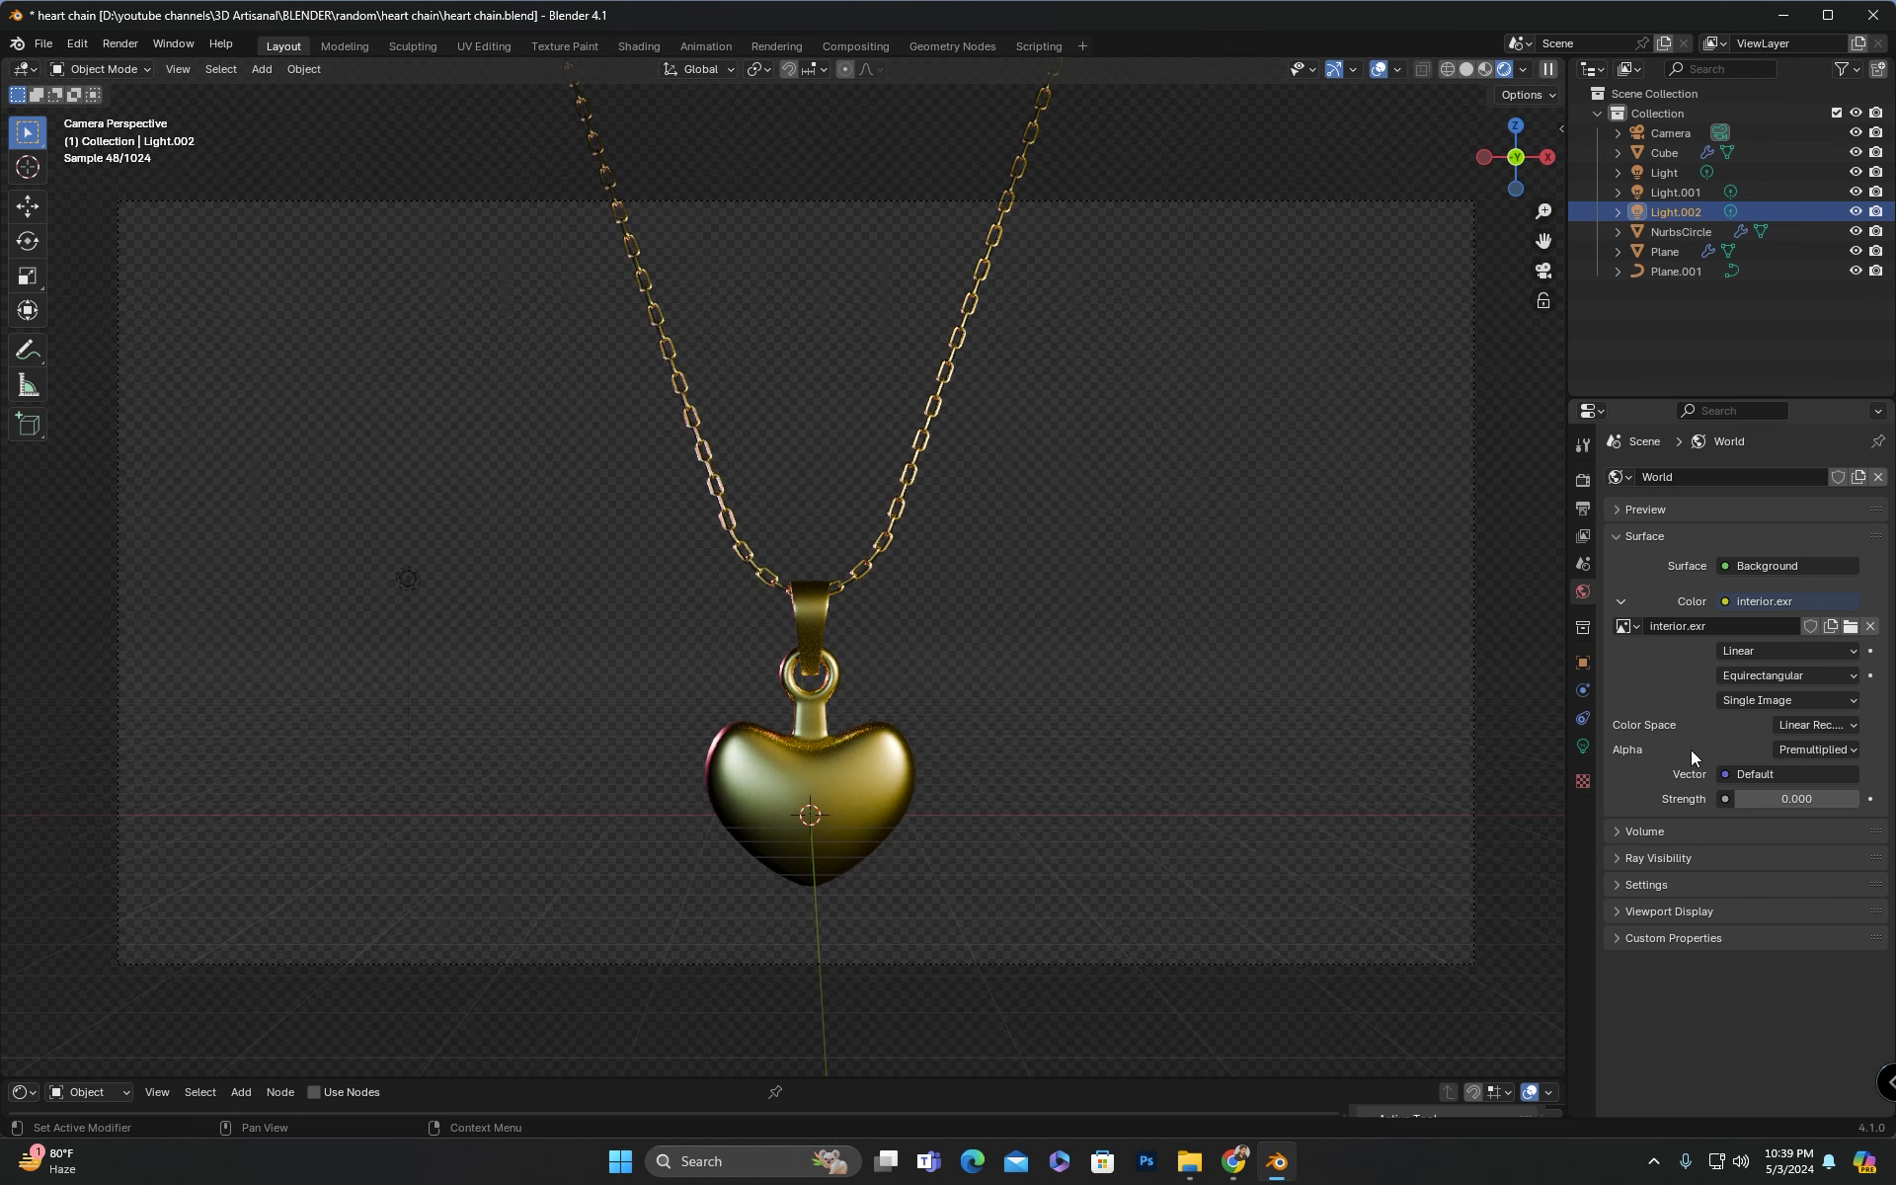
Step: Set the world background strength to 0.5
{"action": "left_click", "coordinate": [1793, 798]}
{"action": "type", "text": "0.5"}
{"action": "key", "text": "Return"}
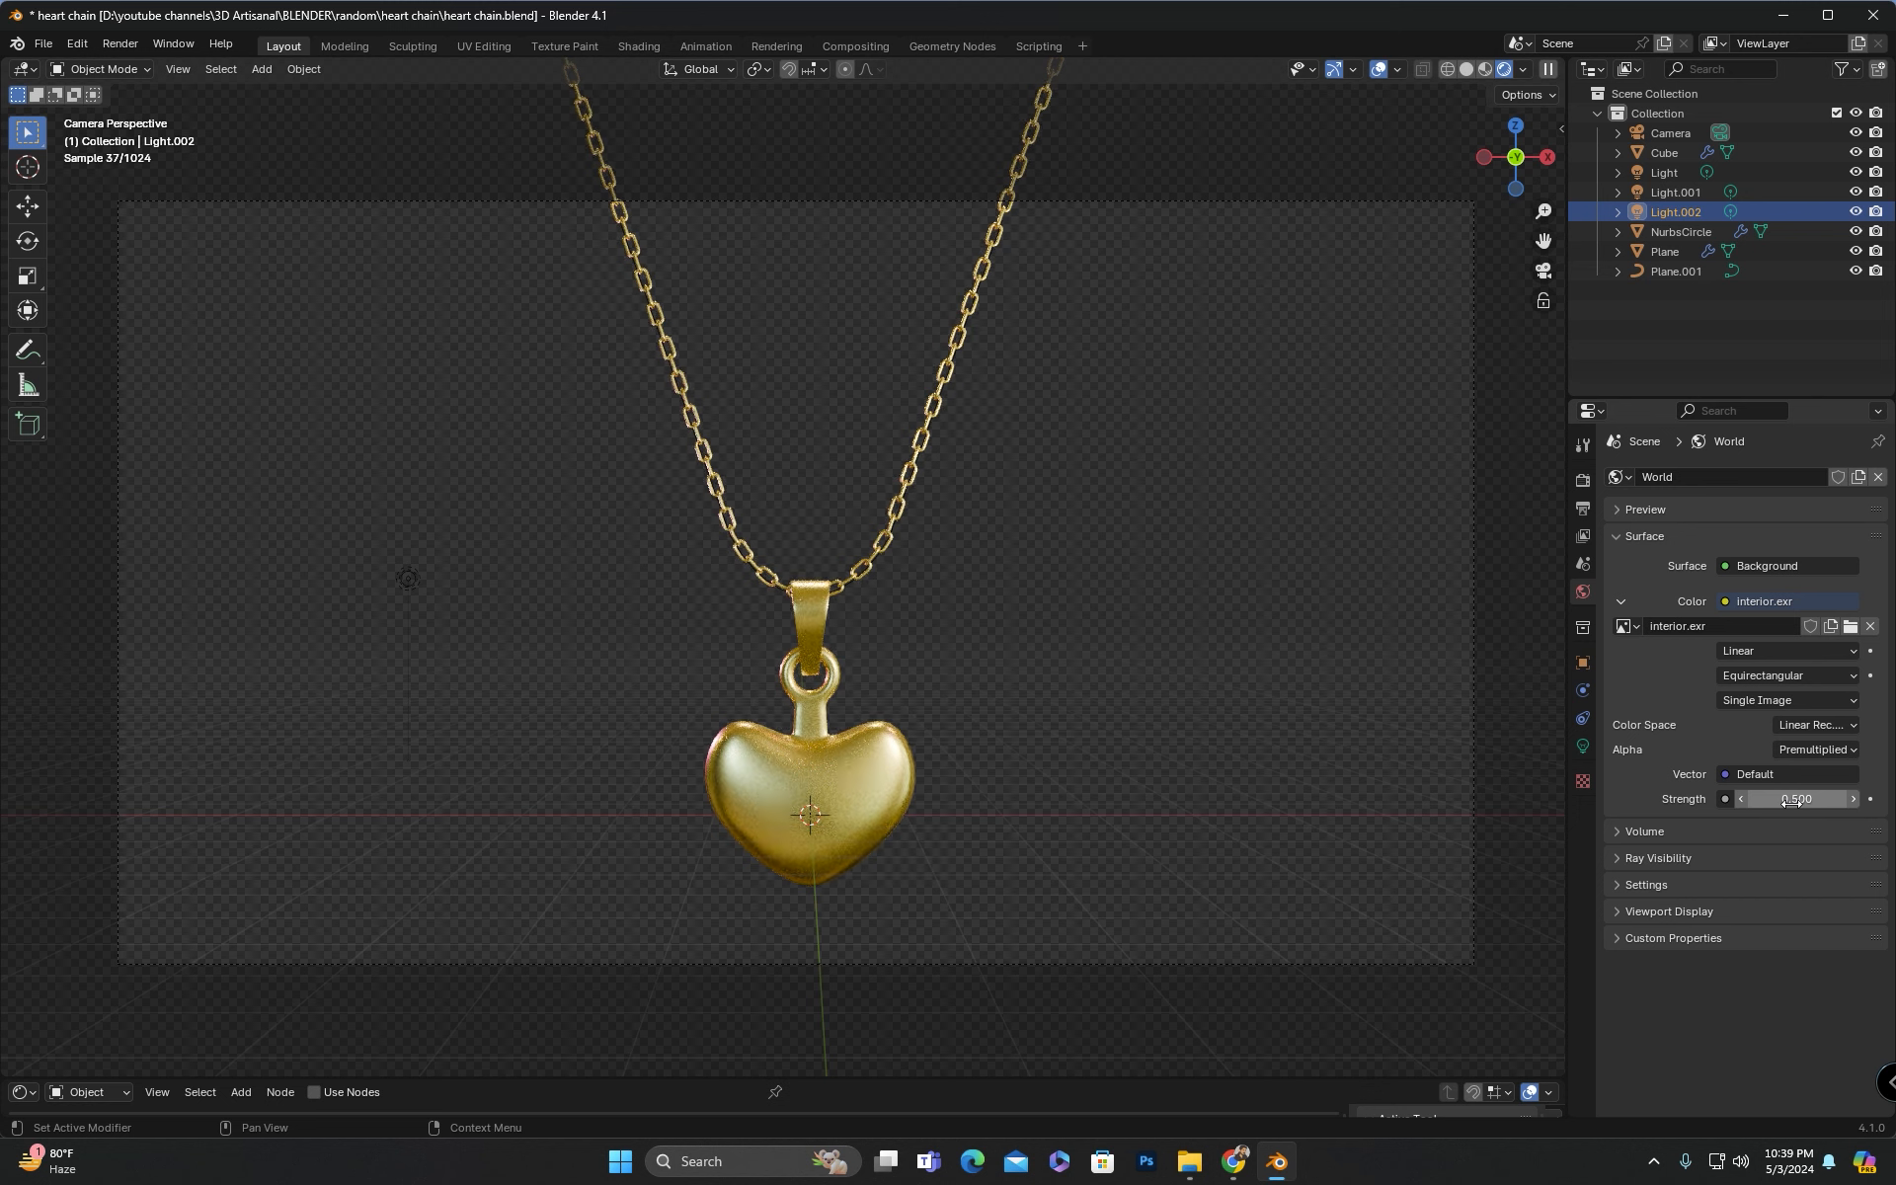
Step: Turn the film's Transparent option off to preview the environment background and turn it back on
{"action": "left_click", "coordinate": [1583, 506]}
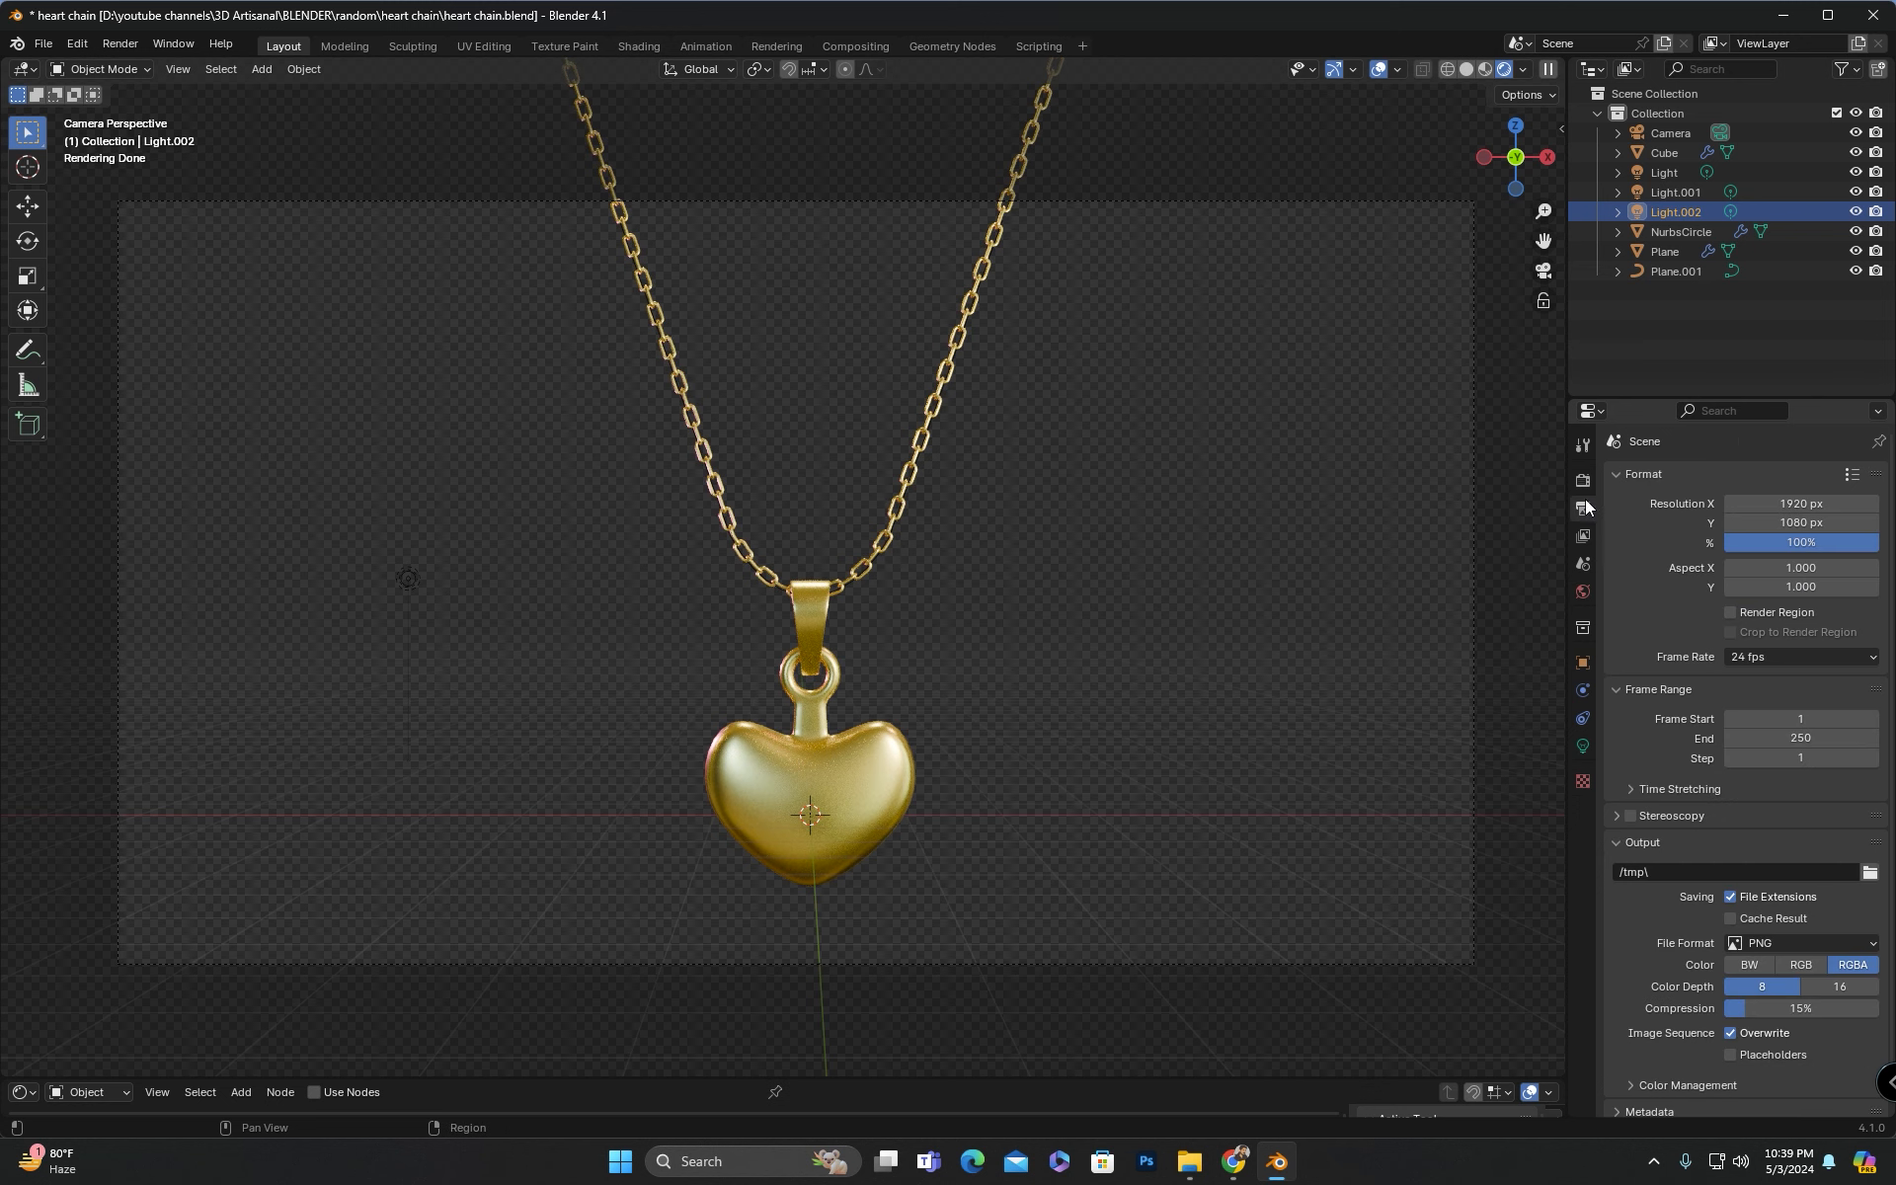
{"action": "left_click", "coordinate": [1583, 481]}
{"action": "scroll", "coordinate": [1669, 1054], "scroll_direction": "down", "scroll_amount": 6}
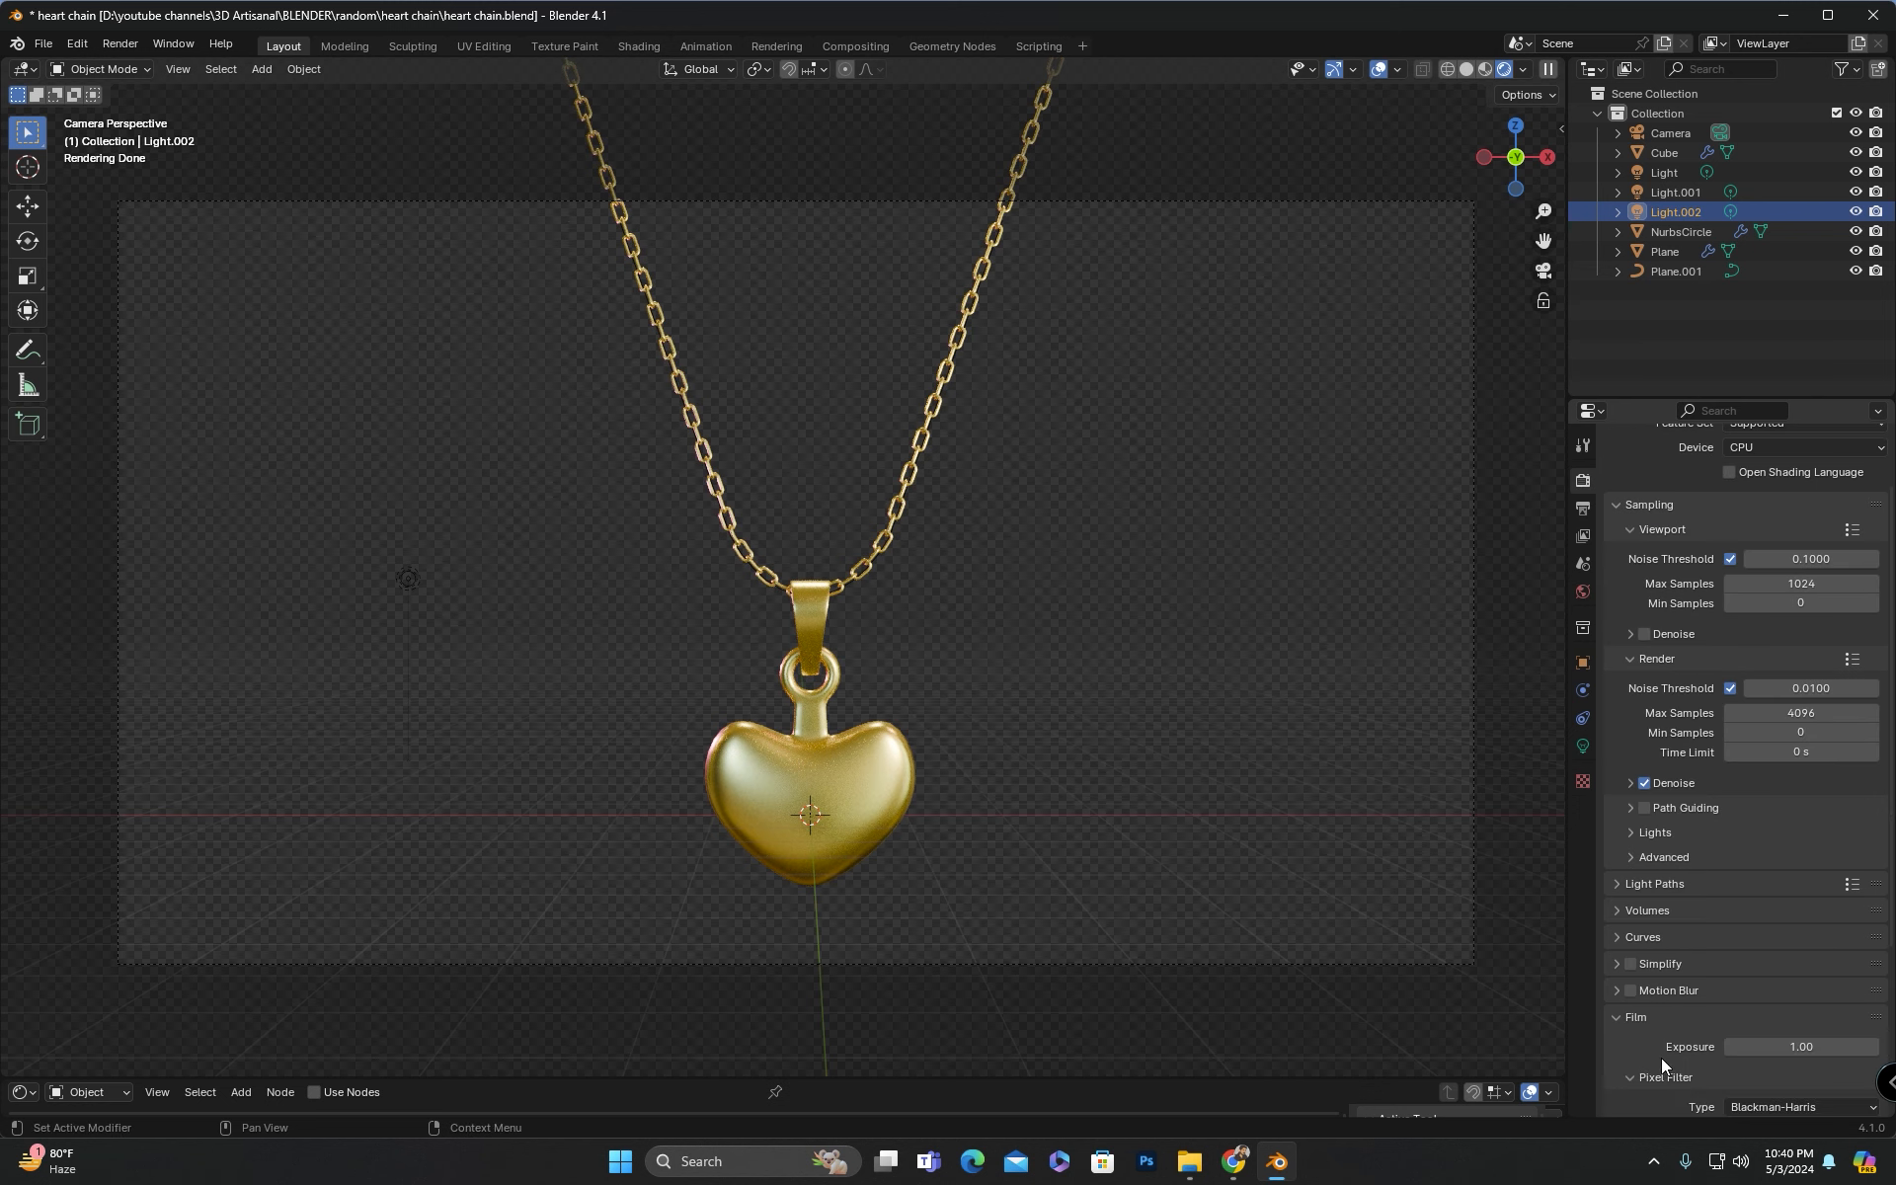
{"action": "left_click", "coordinate": [1646, 962]}
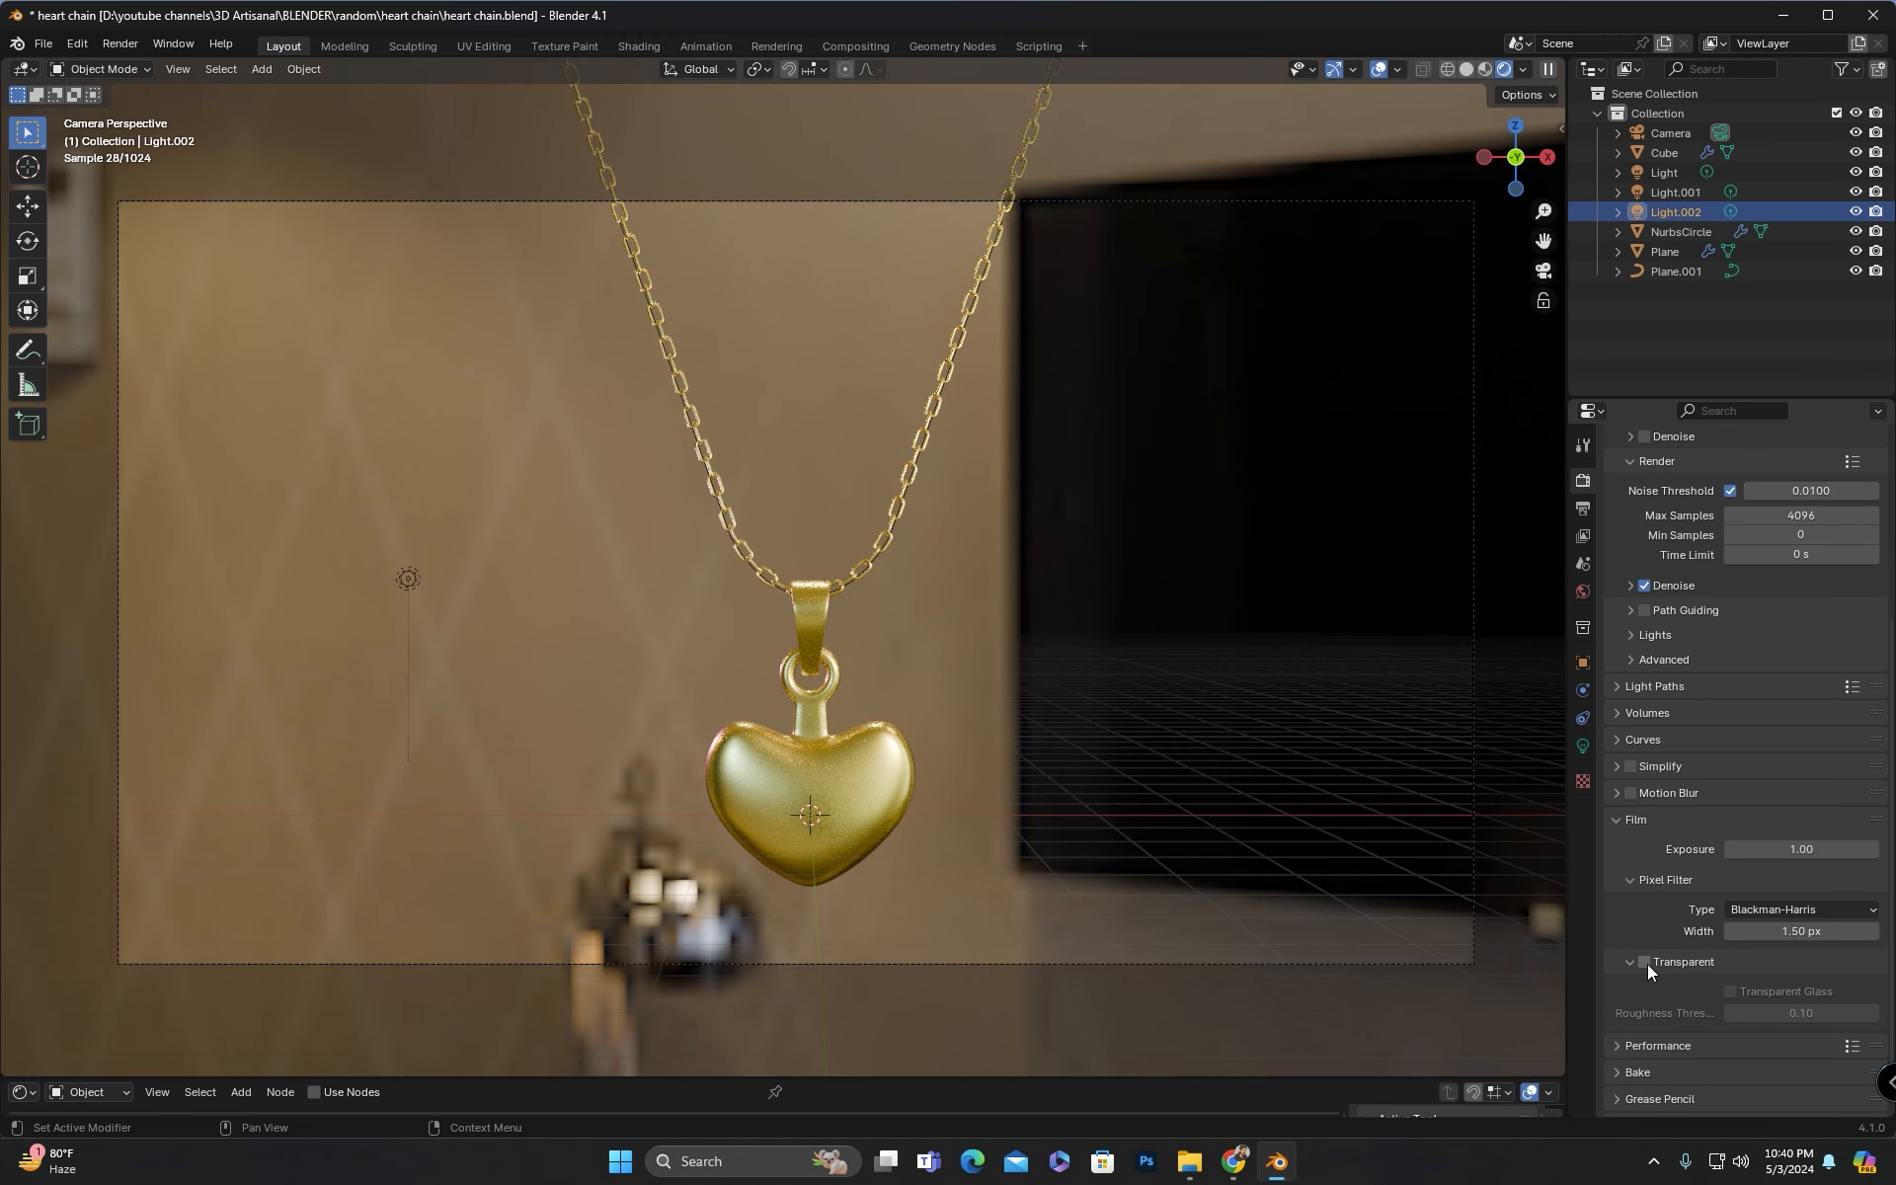
{"action": "left_click", "coordinate": [1644, 963]}
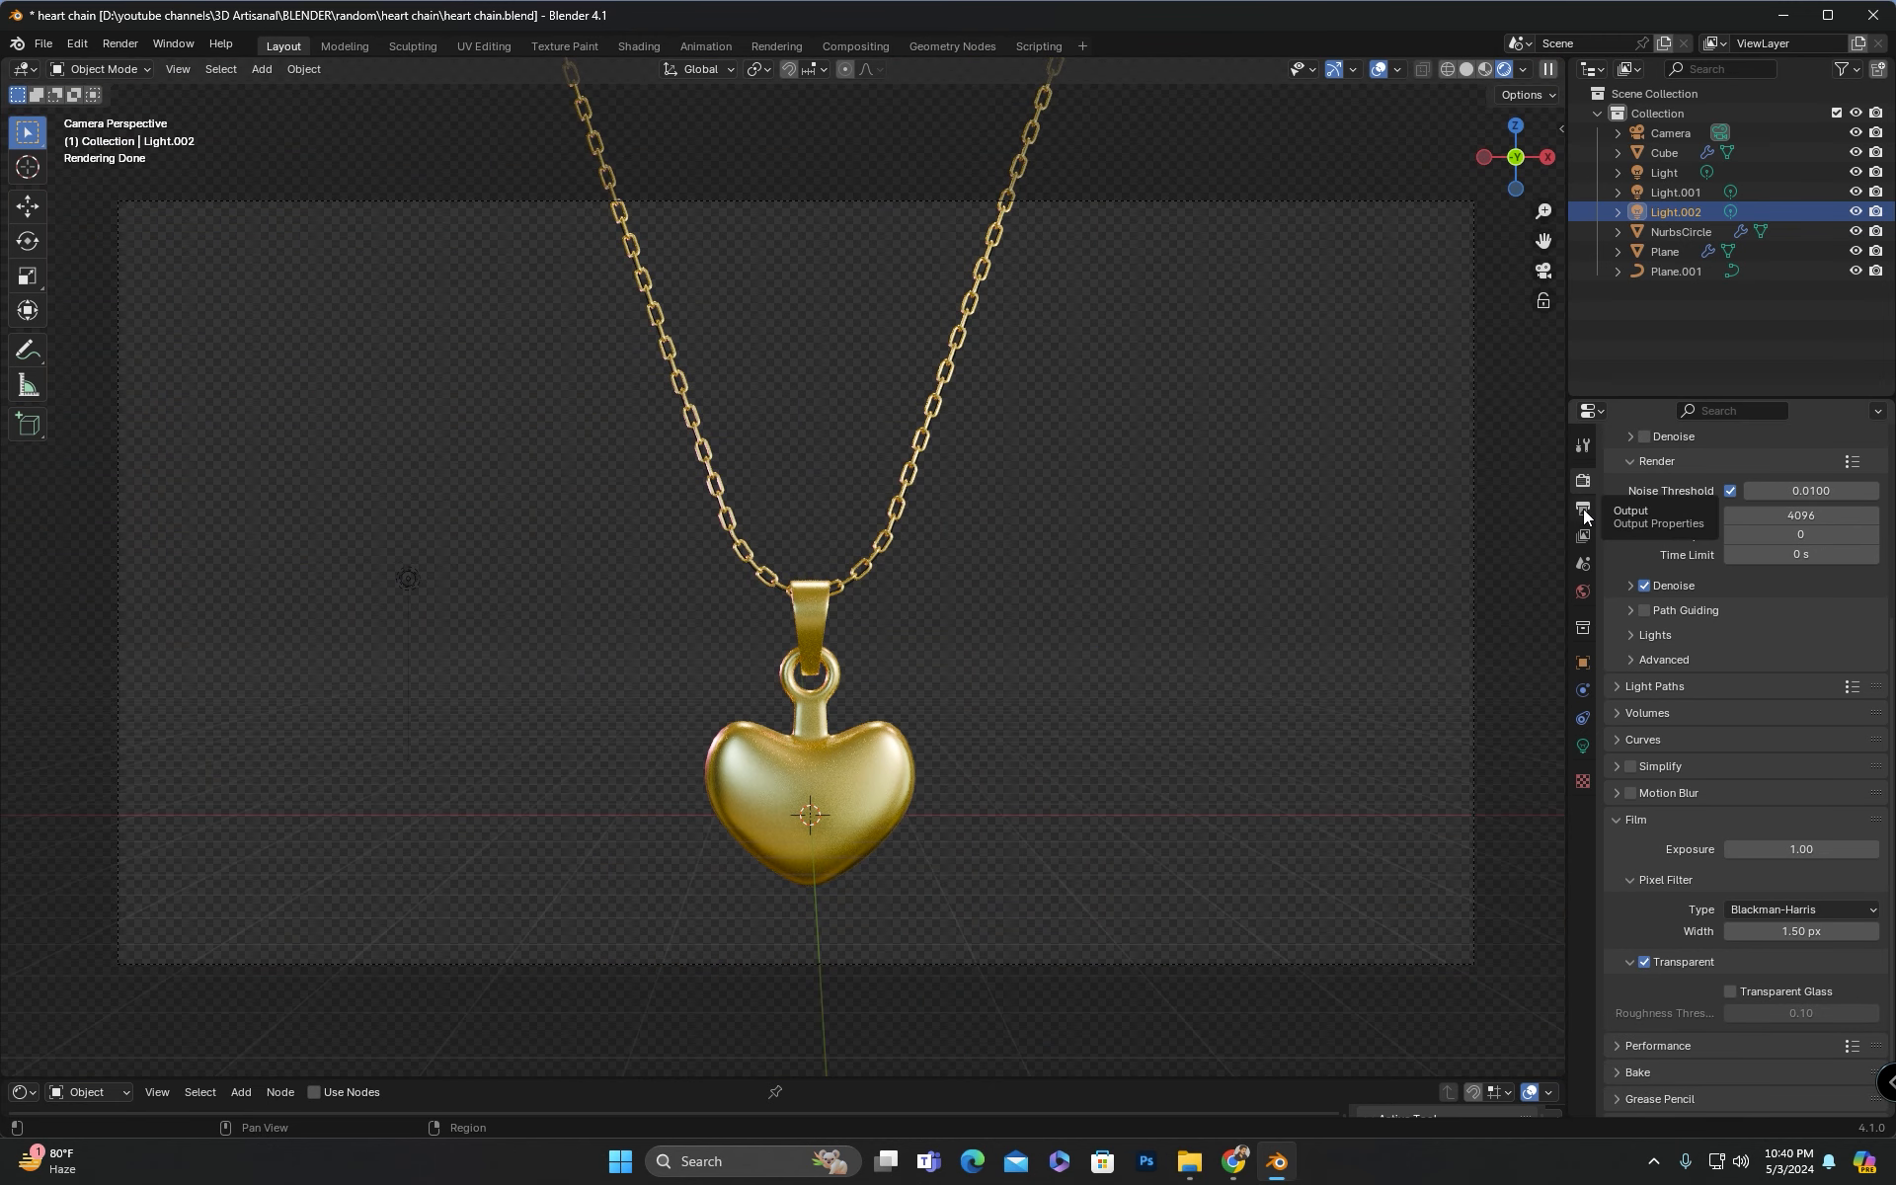
Step: Set the world background strength to 0.4
{"action": "left_click", "coordinate": [1583, 592]}
{"action": "left_click", "coordinate": [1799, 800]}
{"action": "key", "text": "BackSpace"}
{"action": "type", "text": "0.4"}
{"action": "key", "text": "Return"}
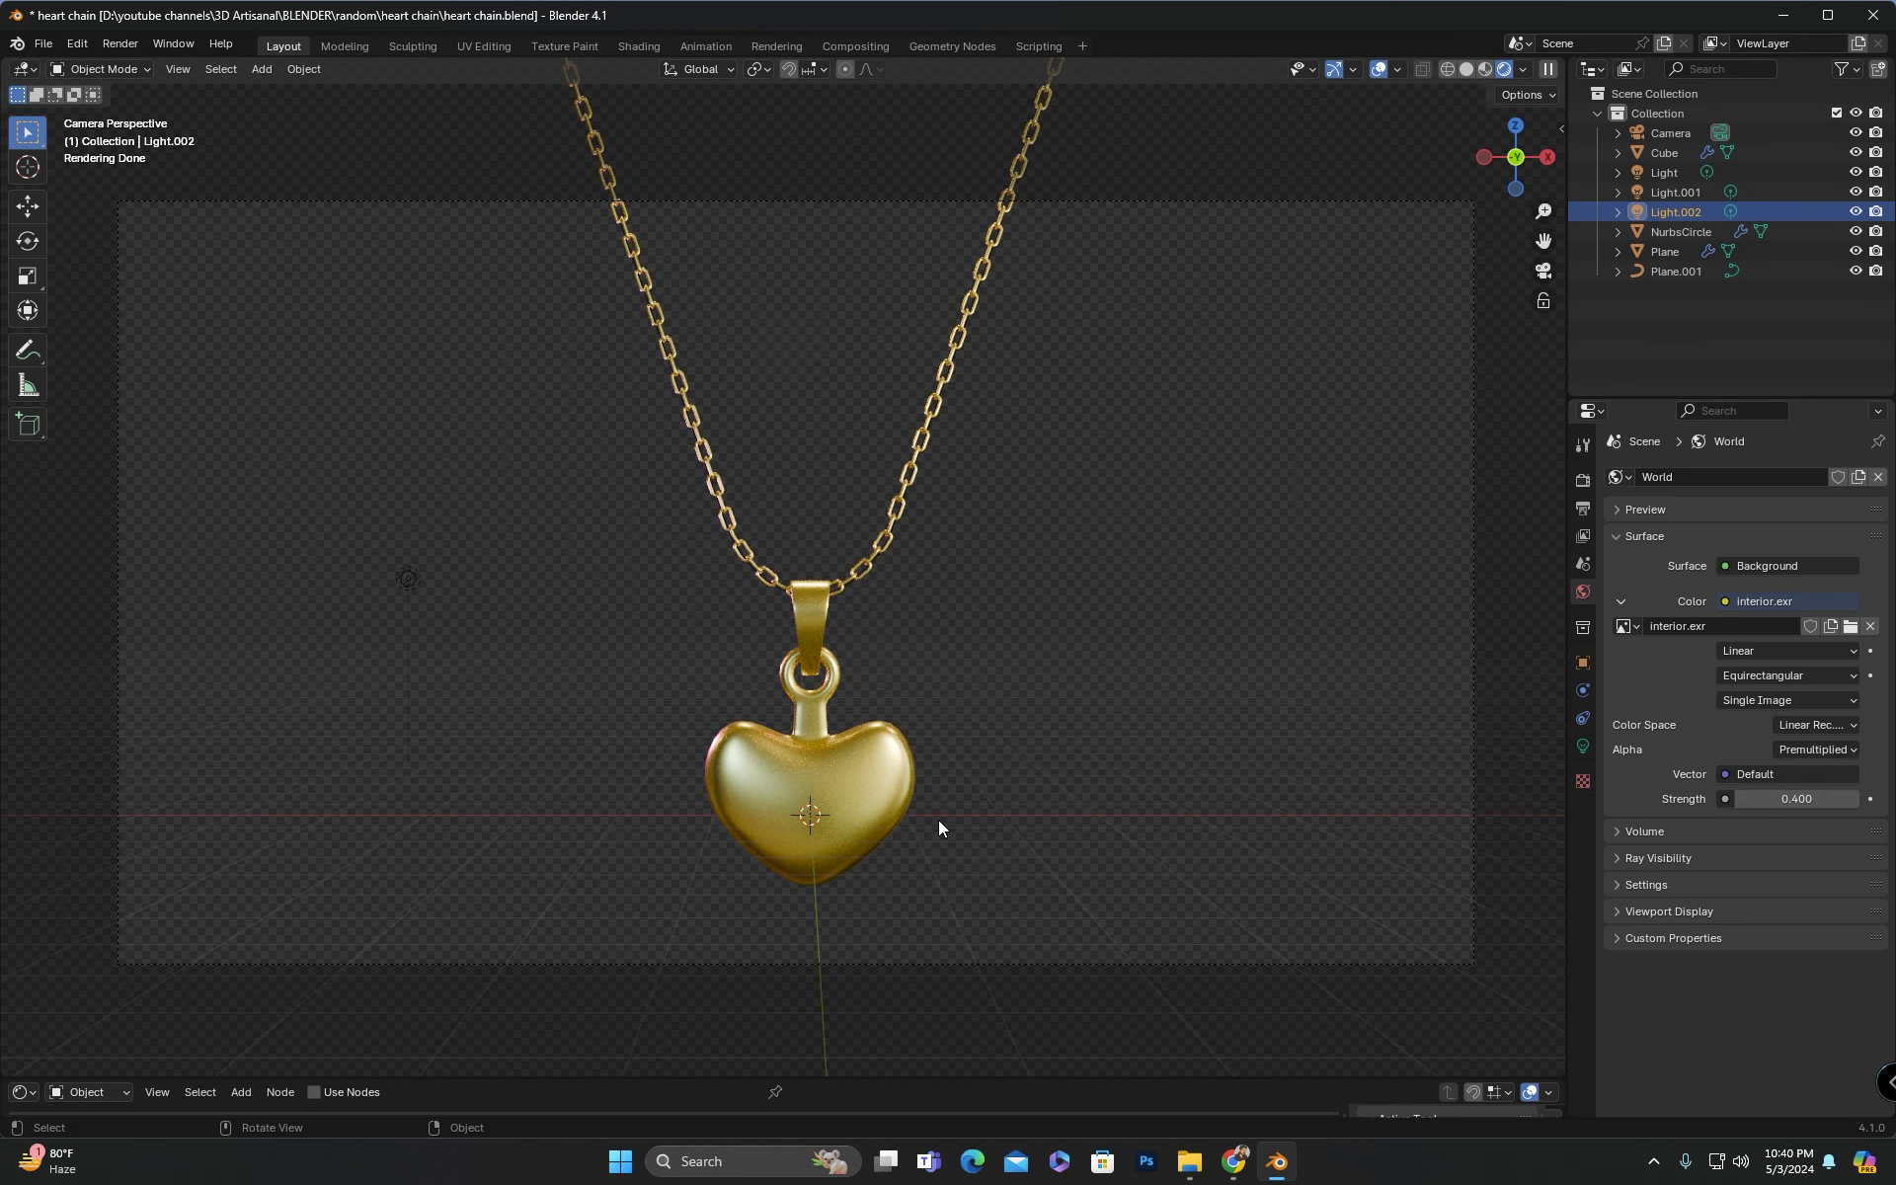
Step: Render the camera image of the necklace, examine it and close the render window
{"action": "left_click", "coordinate": [123, 44]}
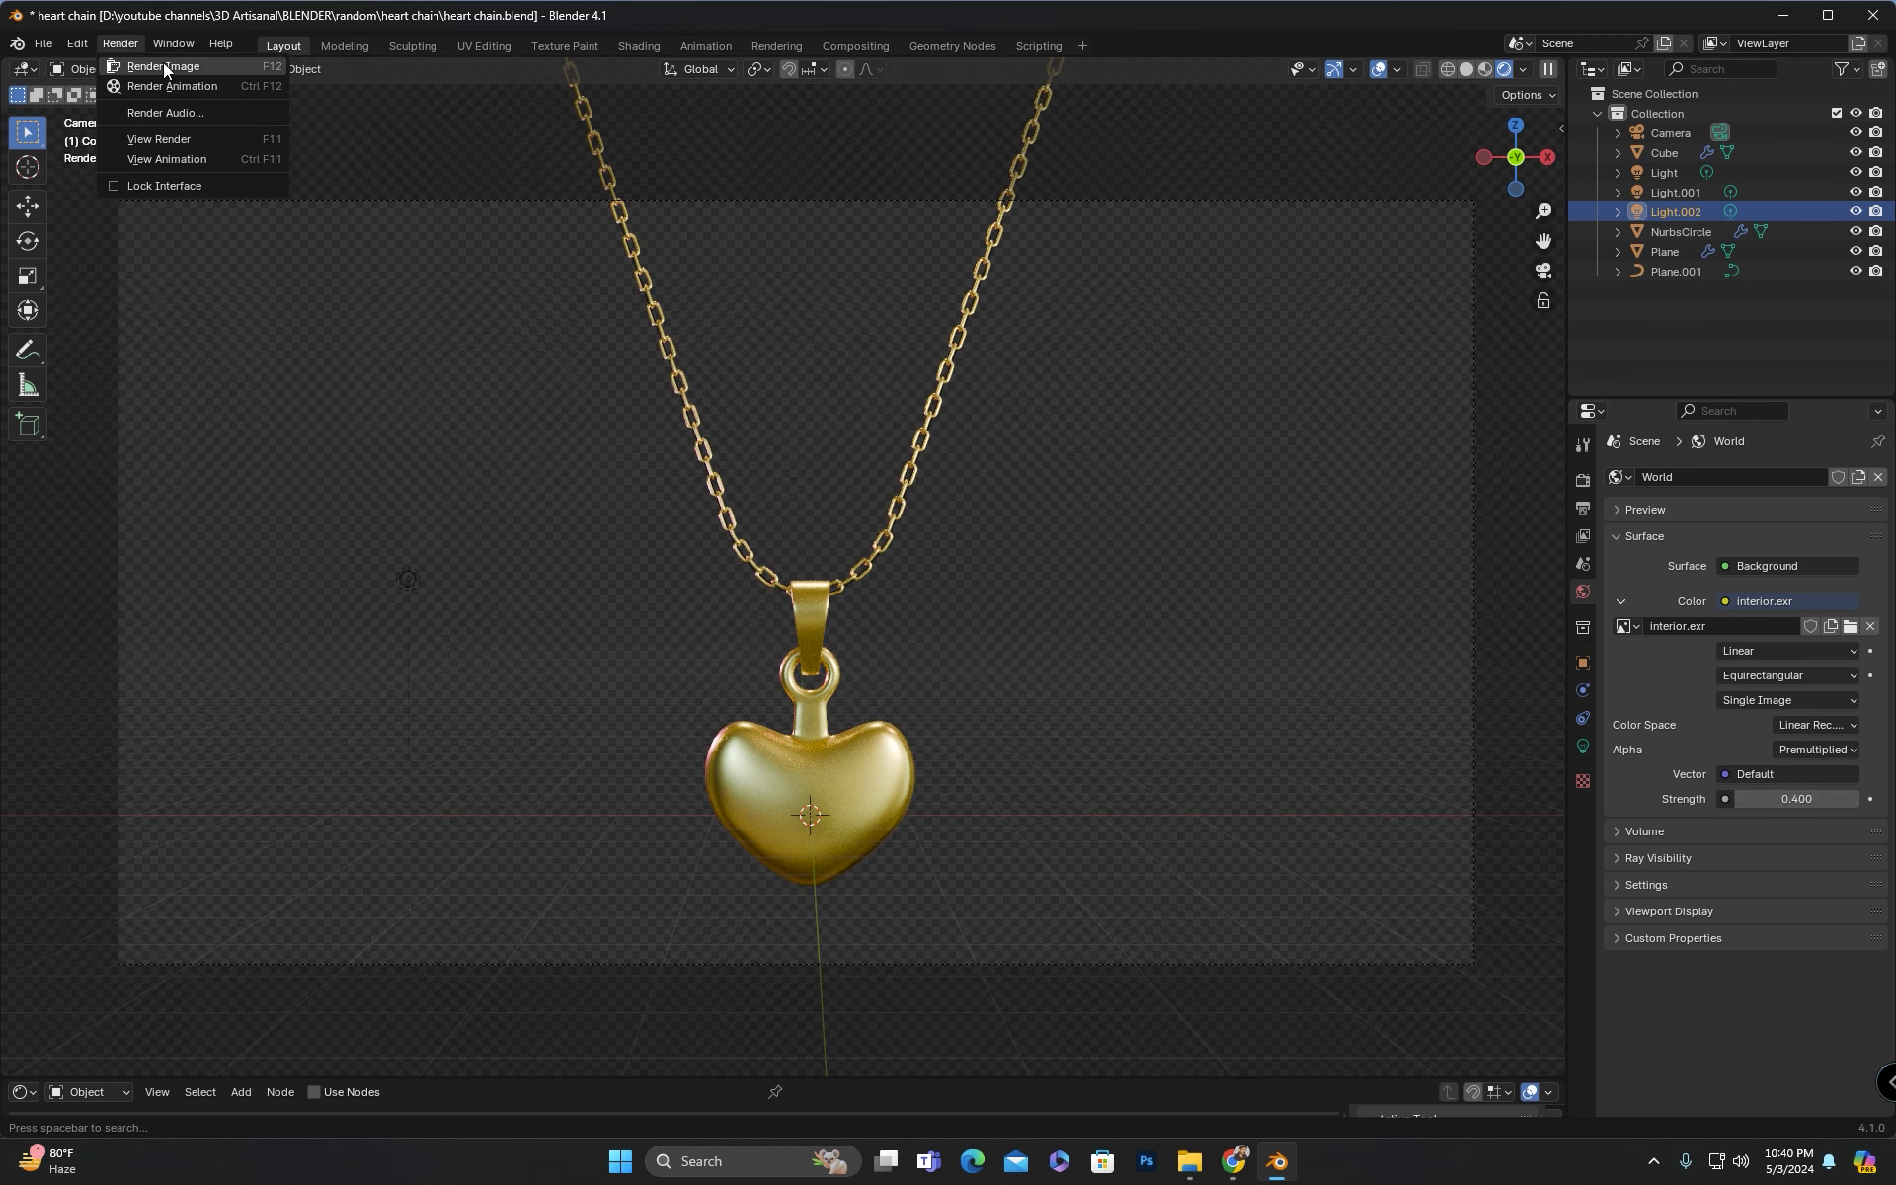
{"action": "left_click", "coordinate": [163, 62]}
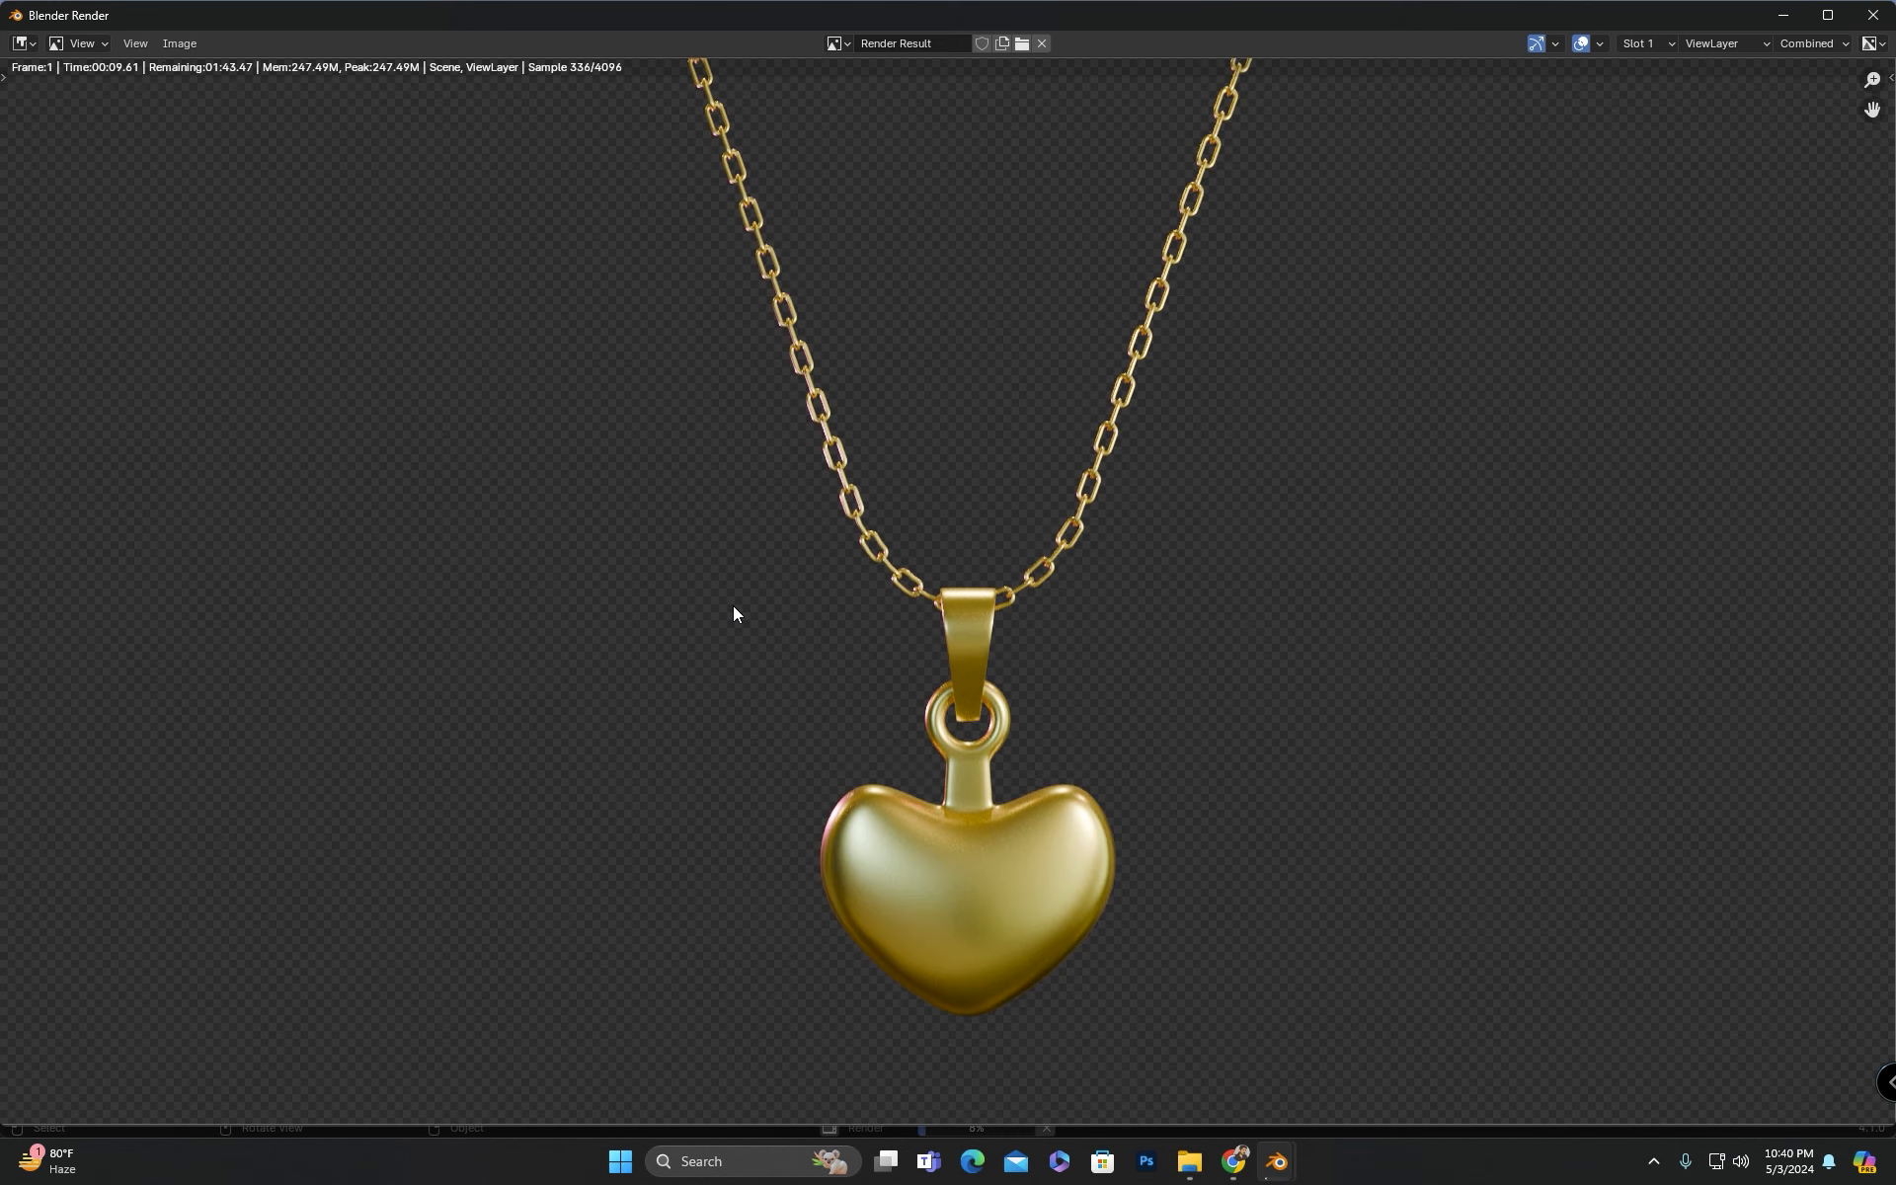
{"action": "left_click", "coordinate": [1873, 15]}
Step: In Material Preview, duplicate the original white light and place the copy below and in front of the pendant
{"action": "left_click", "coordinate": [1485, 69]}
{"action": "middle_click_drag", "start_coordinate": [911, 776], "coordinate": [844, 788]}
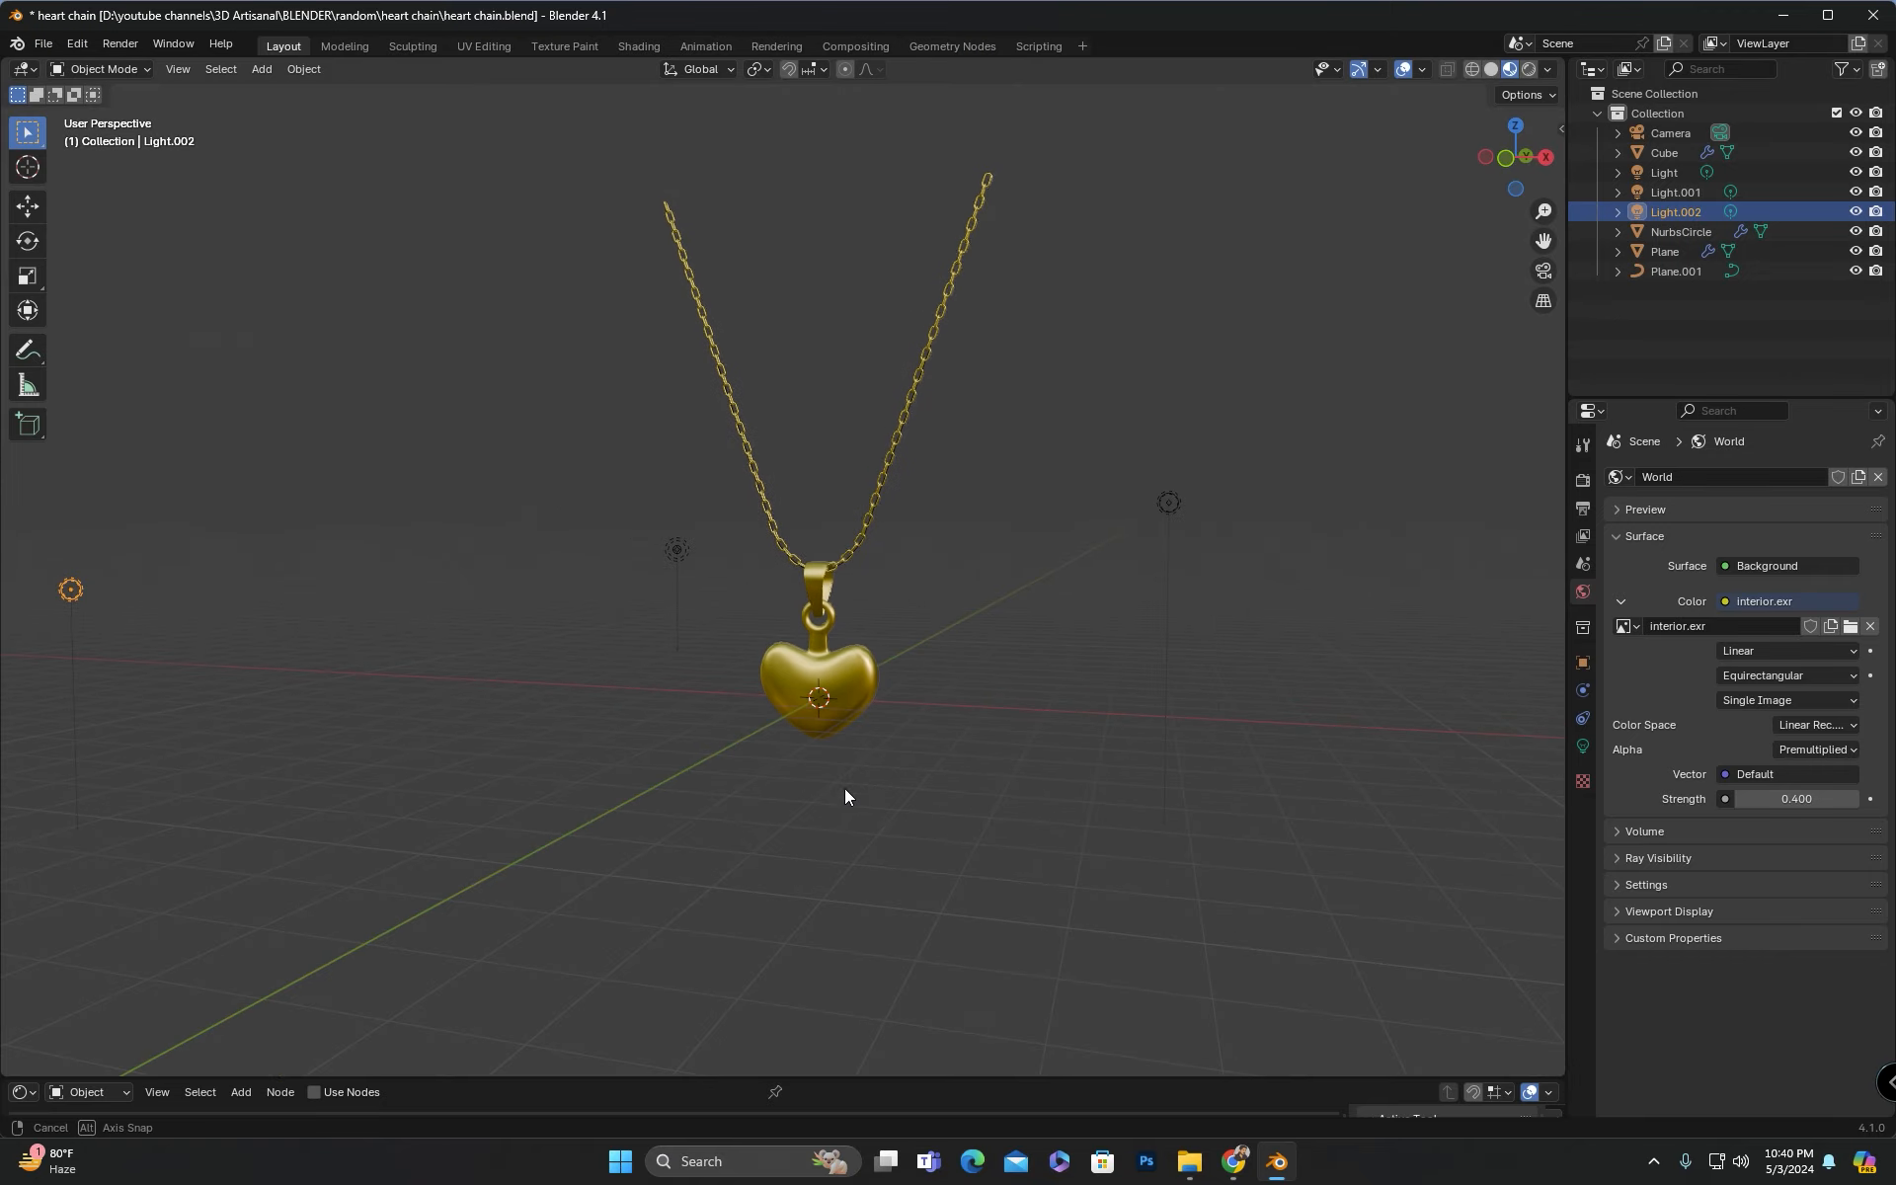
{"action": "left_click", "coordinate": [1168, 502]}
{"action": "key", "text": "shift+d"}
{"action": "left_click", "coordinate": [876, 884]}
{"action": "middle_click_drag", "start_coordinate": [876, 883], "coordinate": [751, 879]}
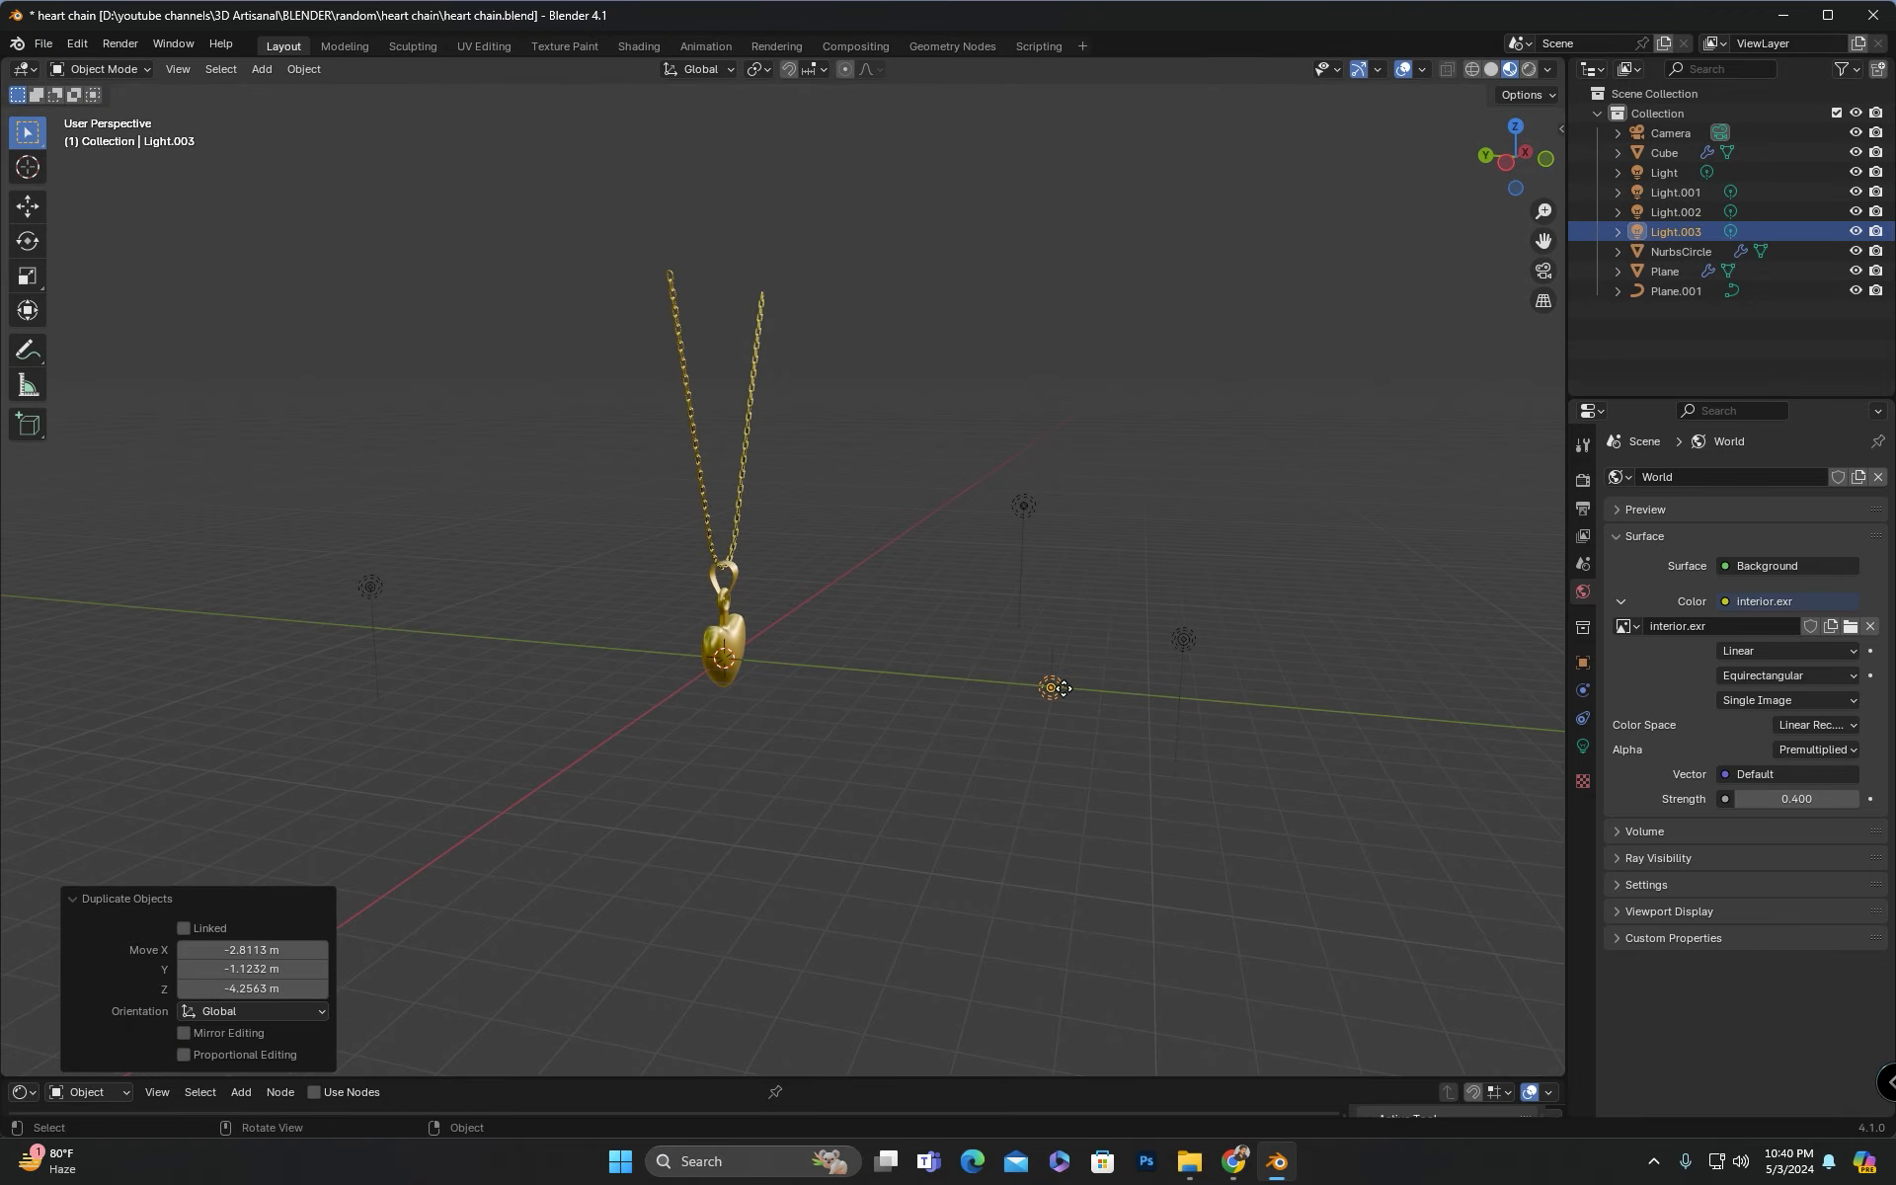
Step: Set the new white light's power to 2500 W
{"action": "left_click", "coordinate": [1583, 745]}
{"action": "double_click", "coordinate": [1787, 613]}
{"action": "type", "text": "2500"}
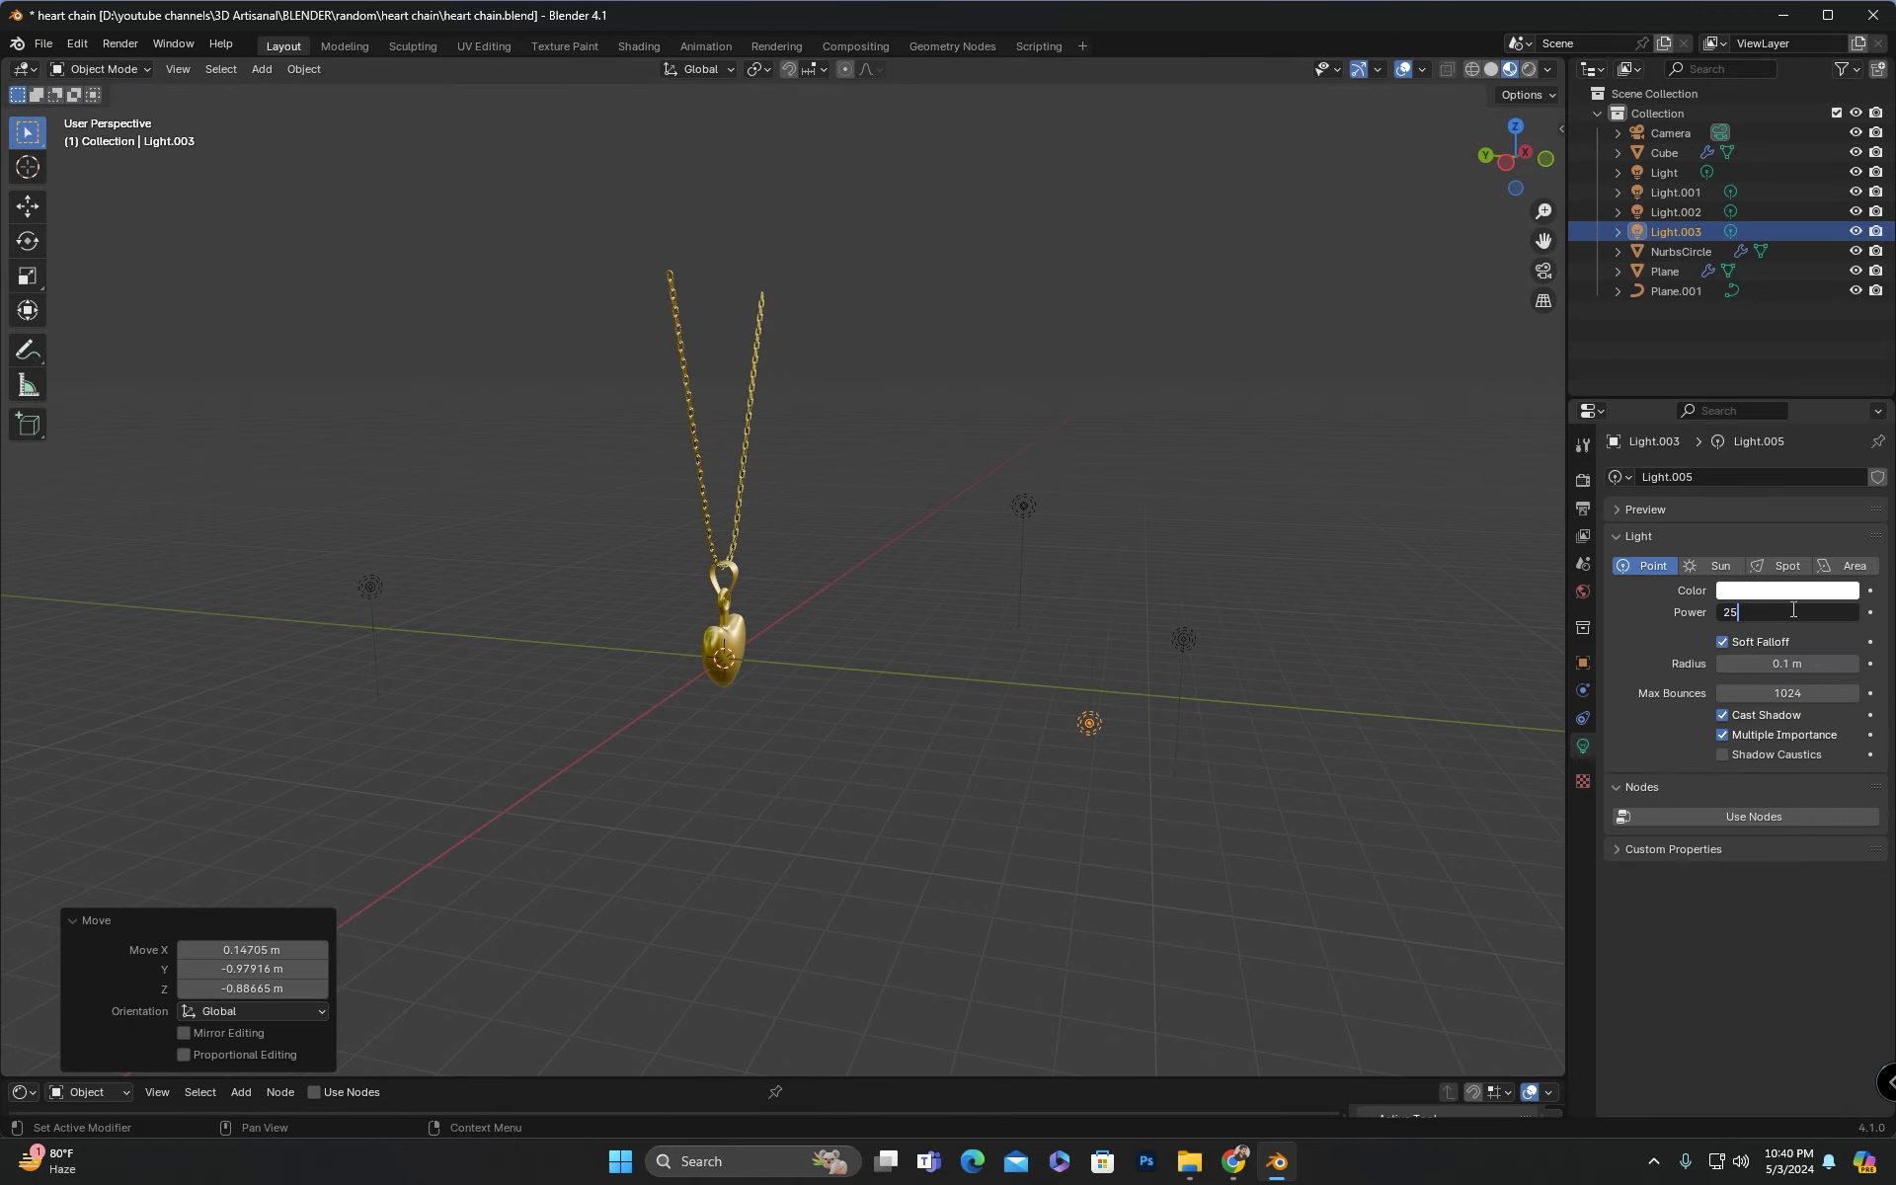
{"action": "key", "text": "Return"}
Step: Show the rendered camera view and set the new white light's power to 4000 W
{"action": "key", "text": "KP_1"}
{"action": "key", "text": "KP_0"}
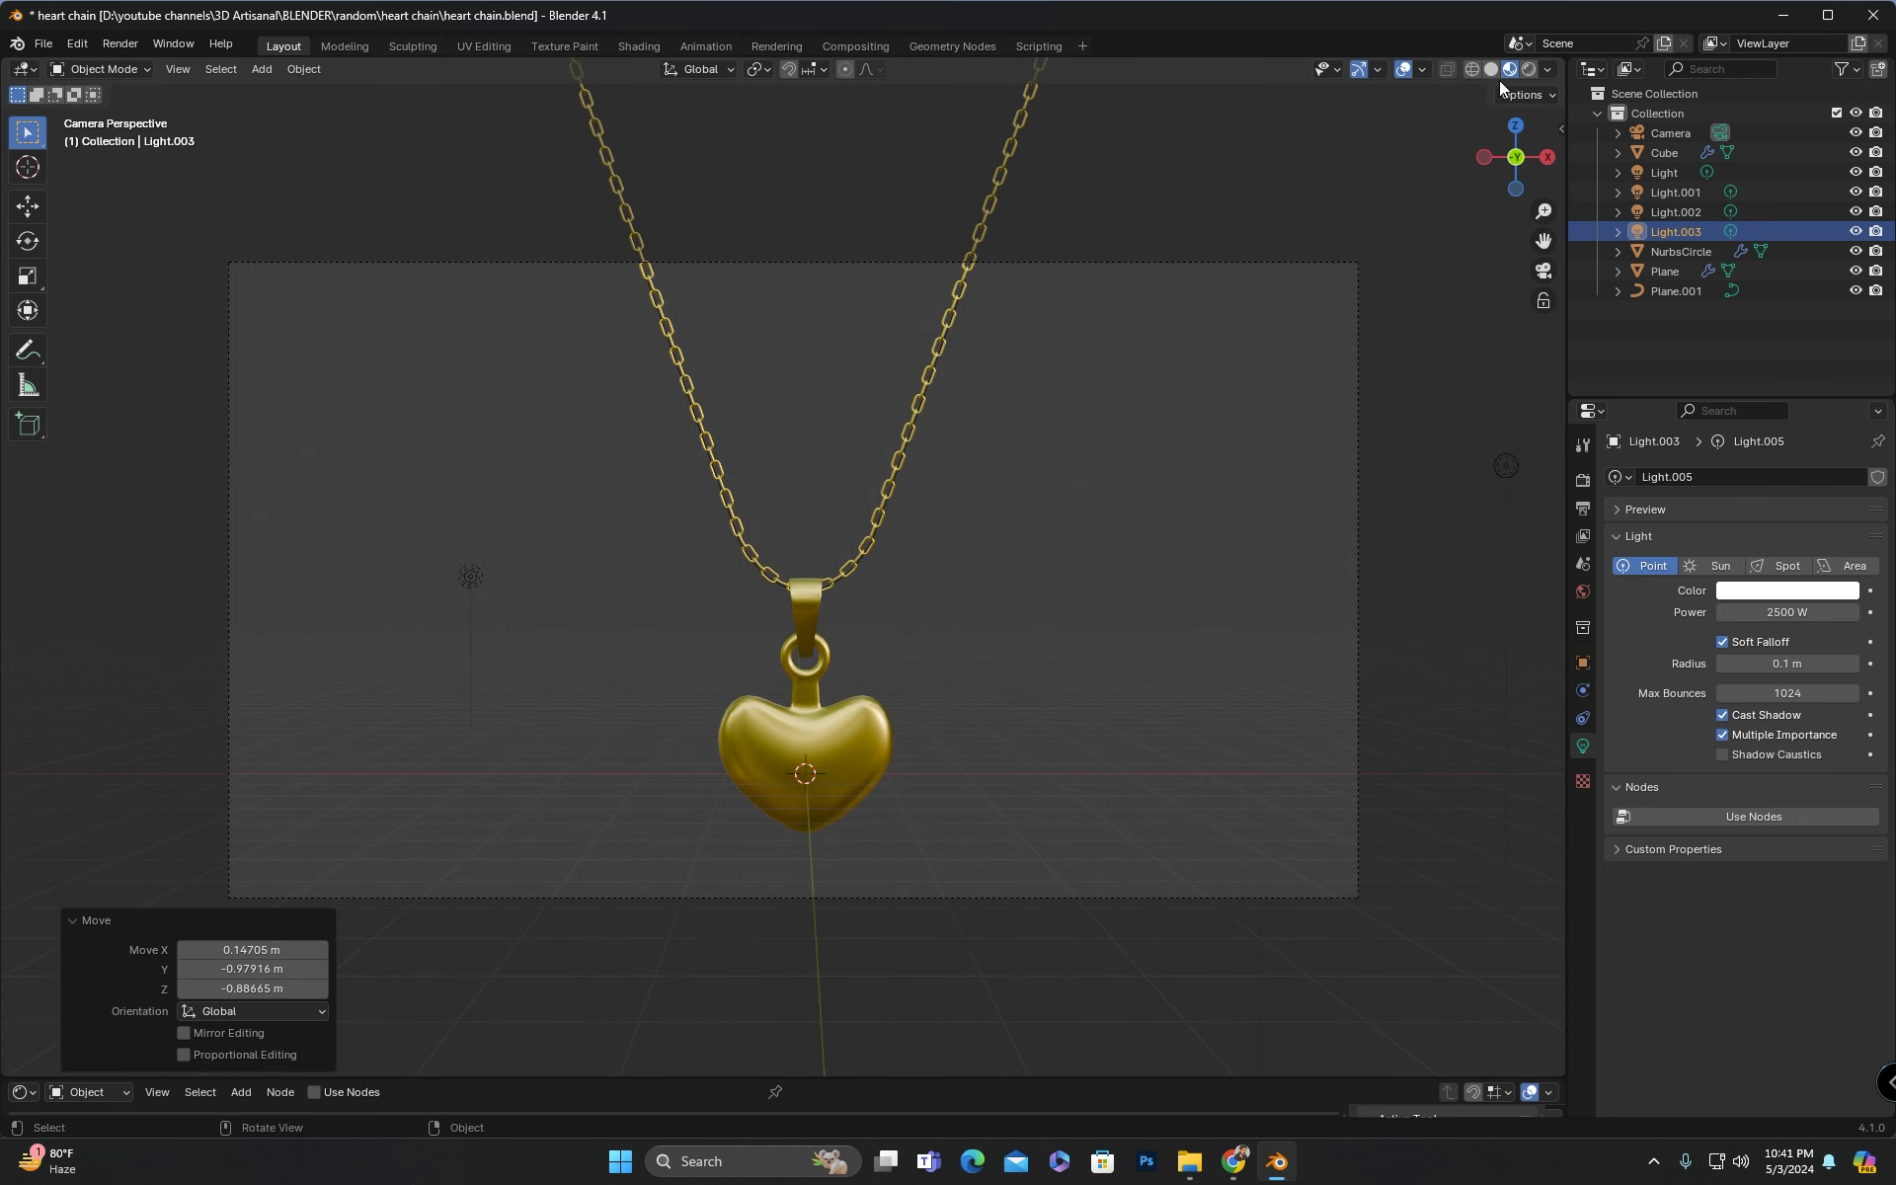
{"action": "left_click", "coordinate": [1526, 70]}
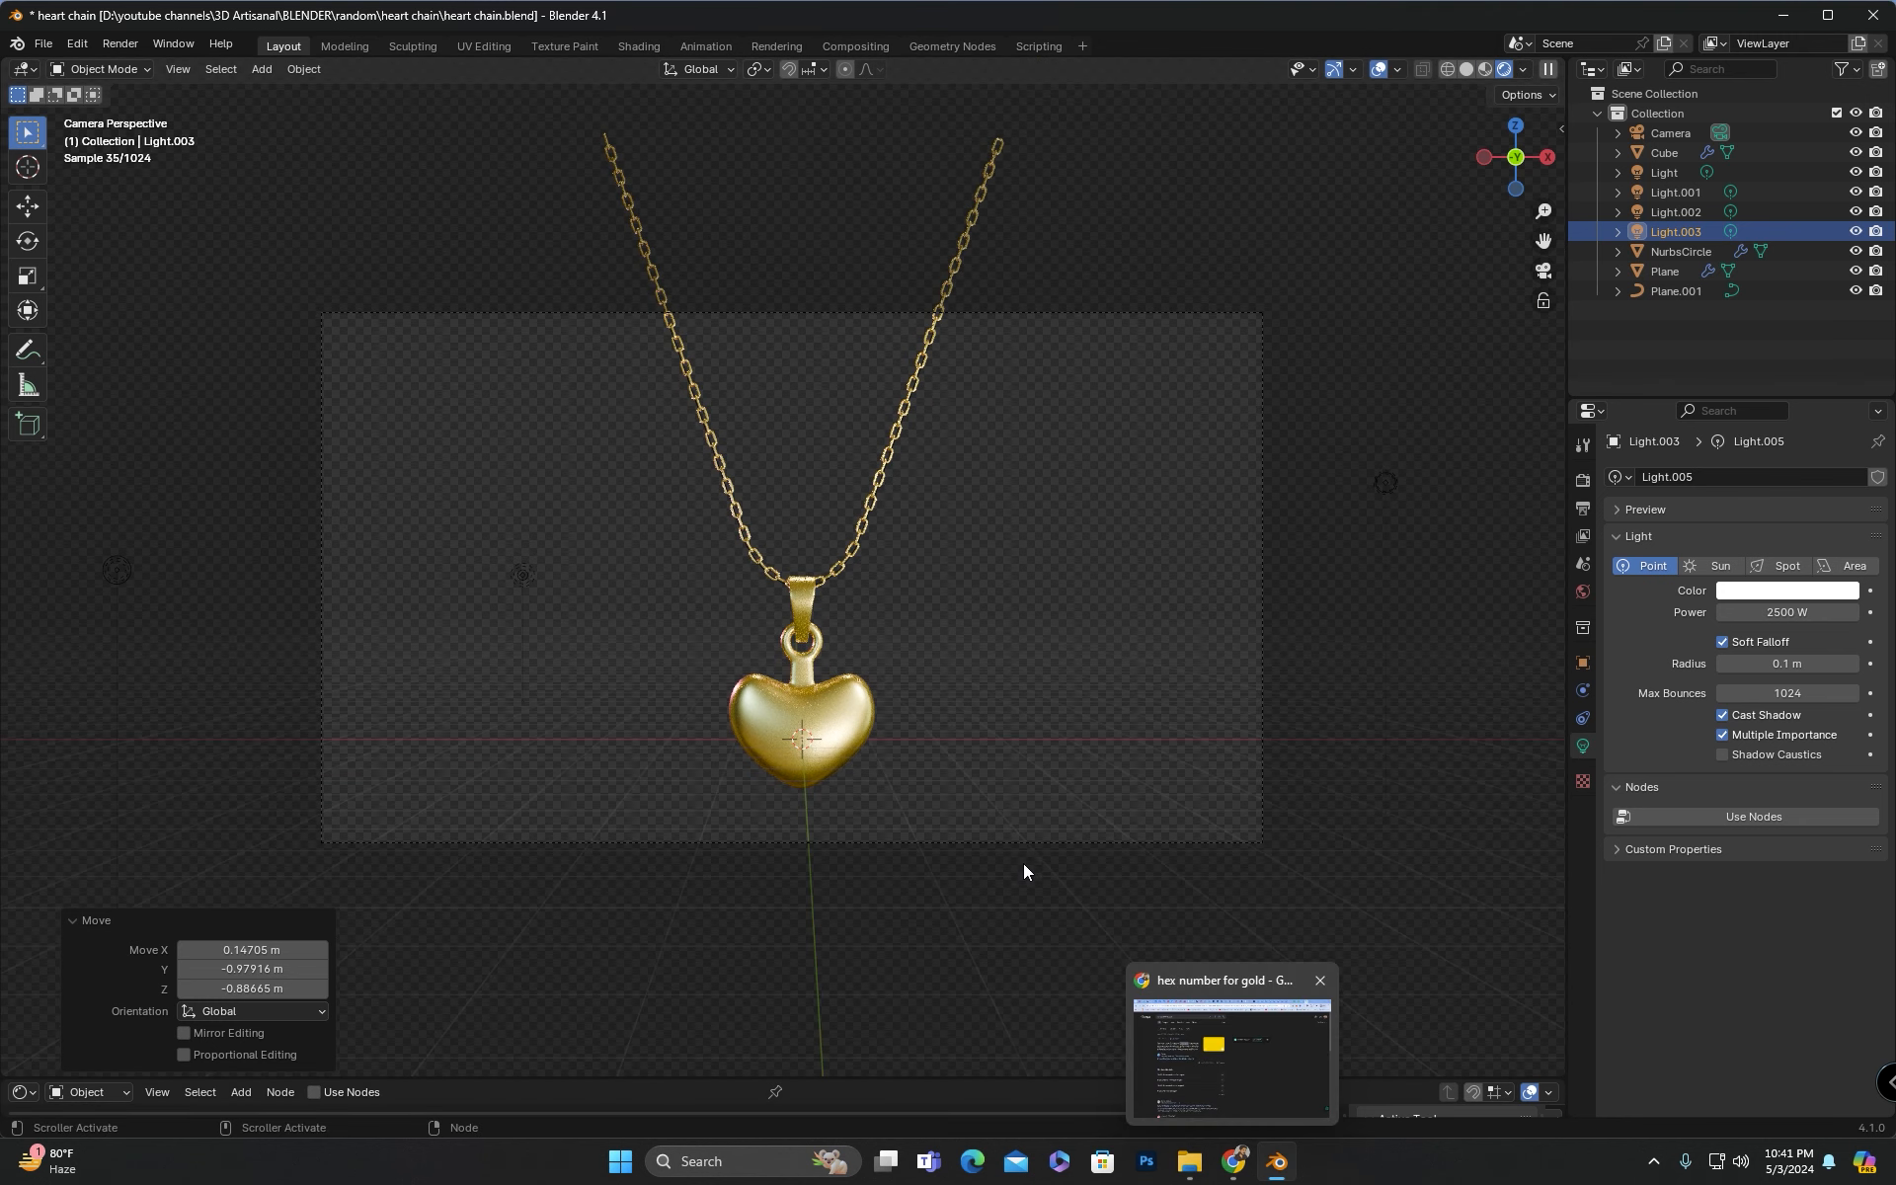
{"action": "scroll", "coordinate": [837, 779], "scroll_direction": "up", "scroll_amount": 2}
{"action": "double_click", "coordinate": [1812, 609]}
{"action": "type", "text": "4000"}
{"action": "key", "text": "Return"}
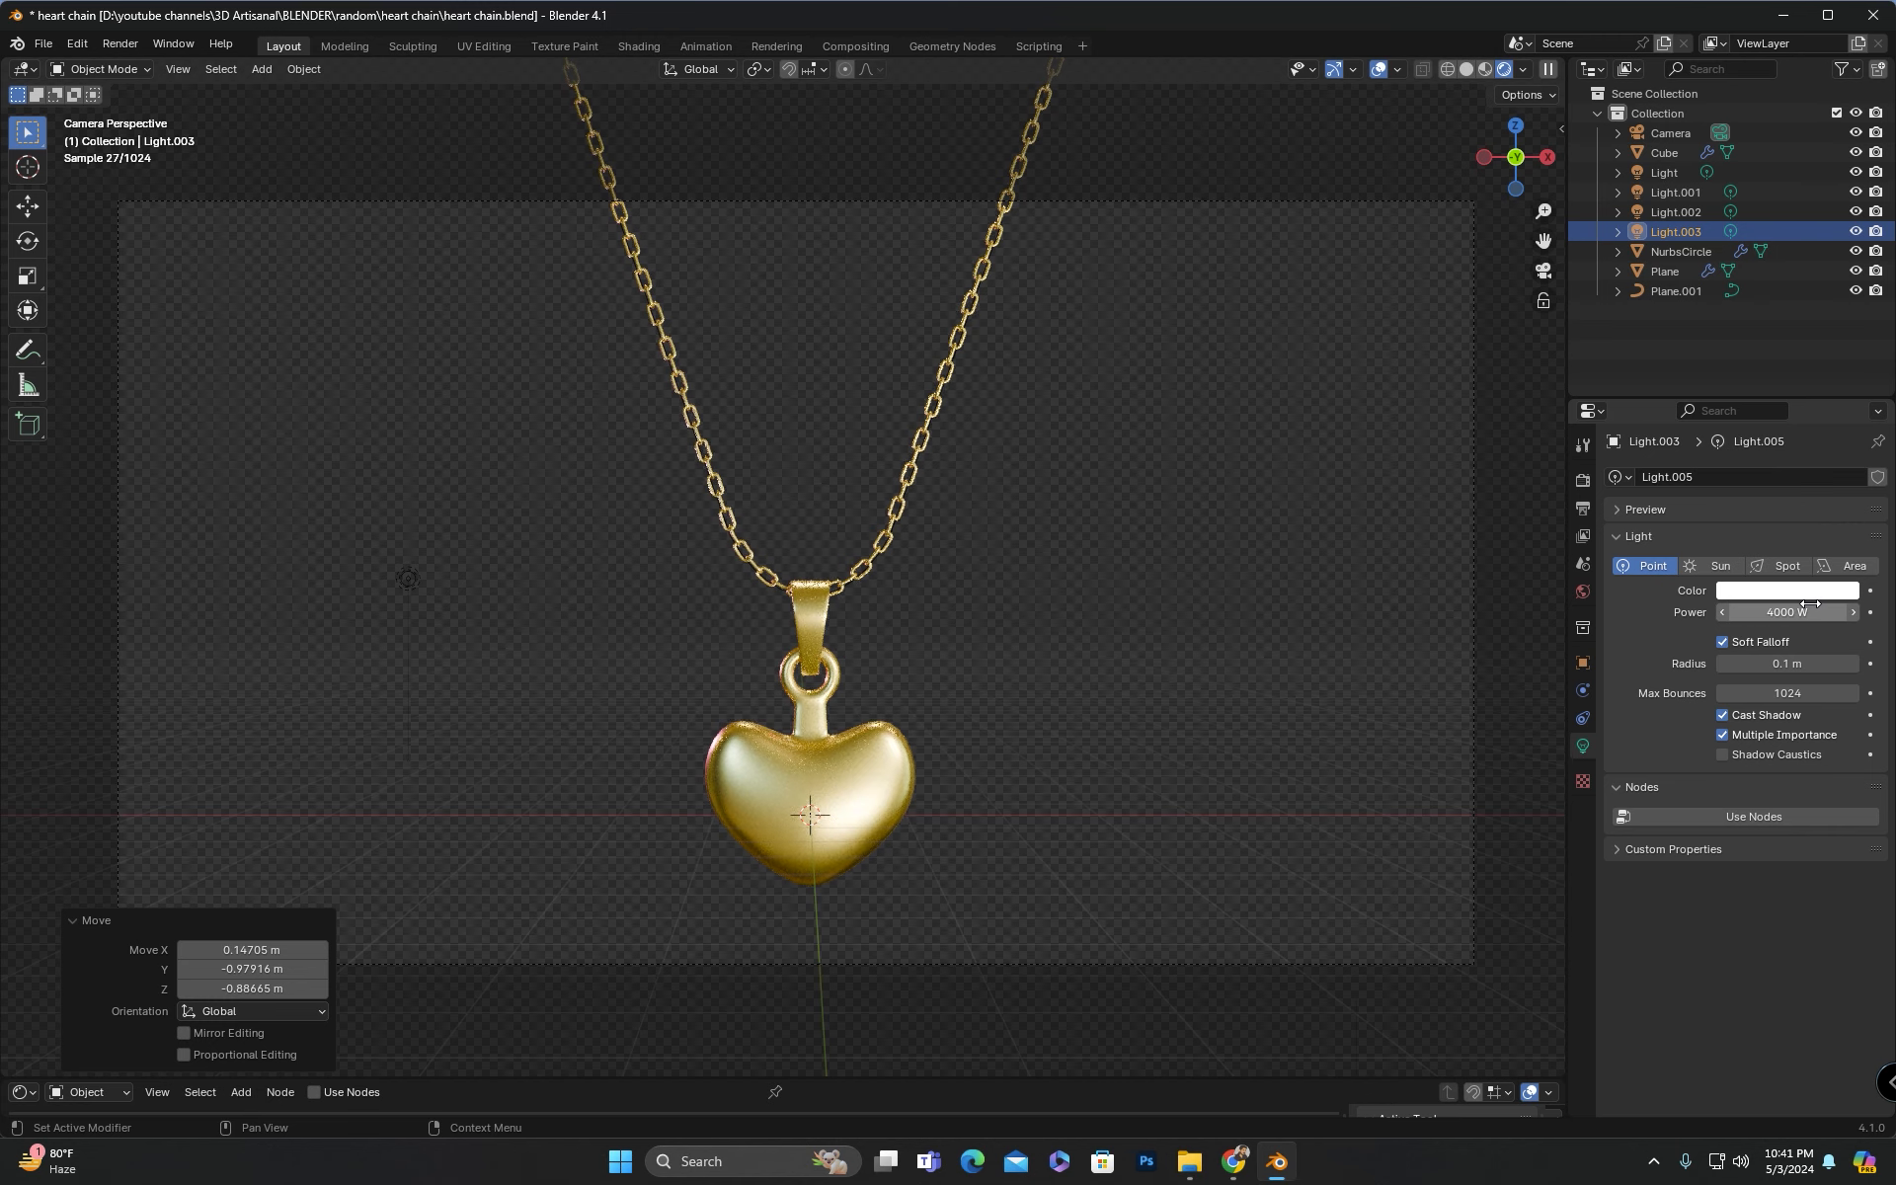
Step: Move the new white light about 0.5 m straight down below the pendant in the camera view
{"action": "scroll", "coordinate": [1027, 641], "scroll_direction": "down", "scroll_amount": 3}
{"action": "key", "text": "g"}
{"action": "left_click", "coordinate": [1082, 950]}
{"action": "middle_click_drag", "start_coordinate": [1082, 950], "coordinate": [1128, 986]}
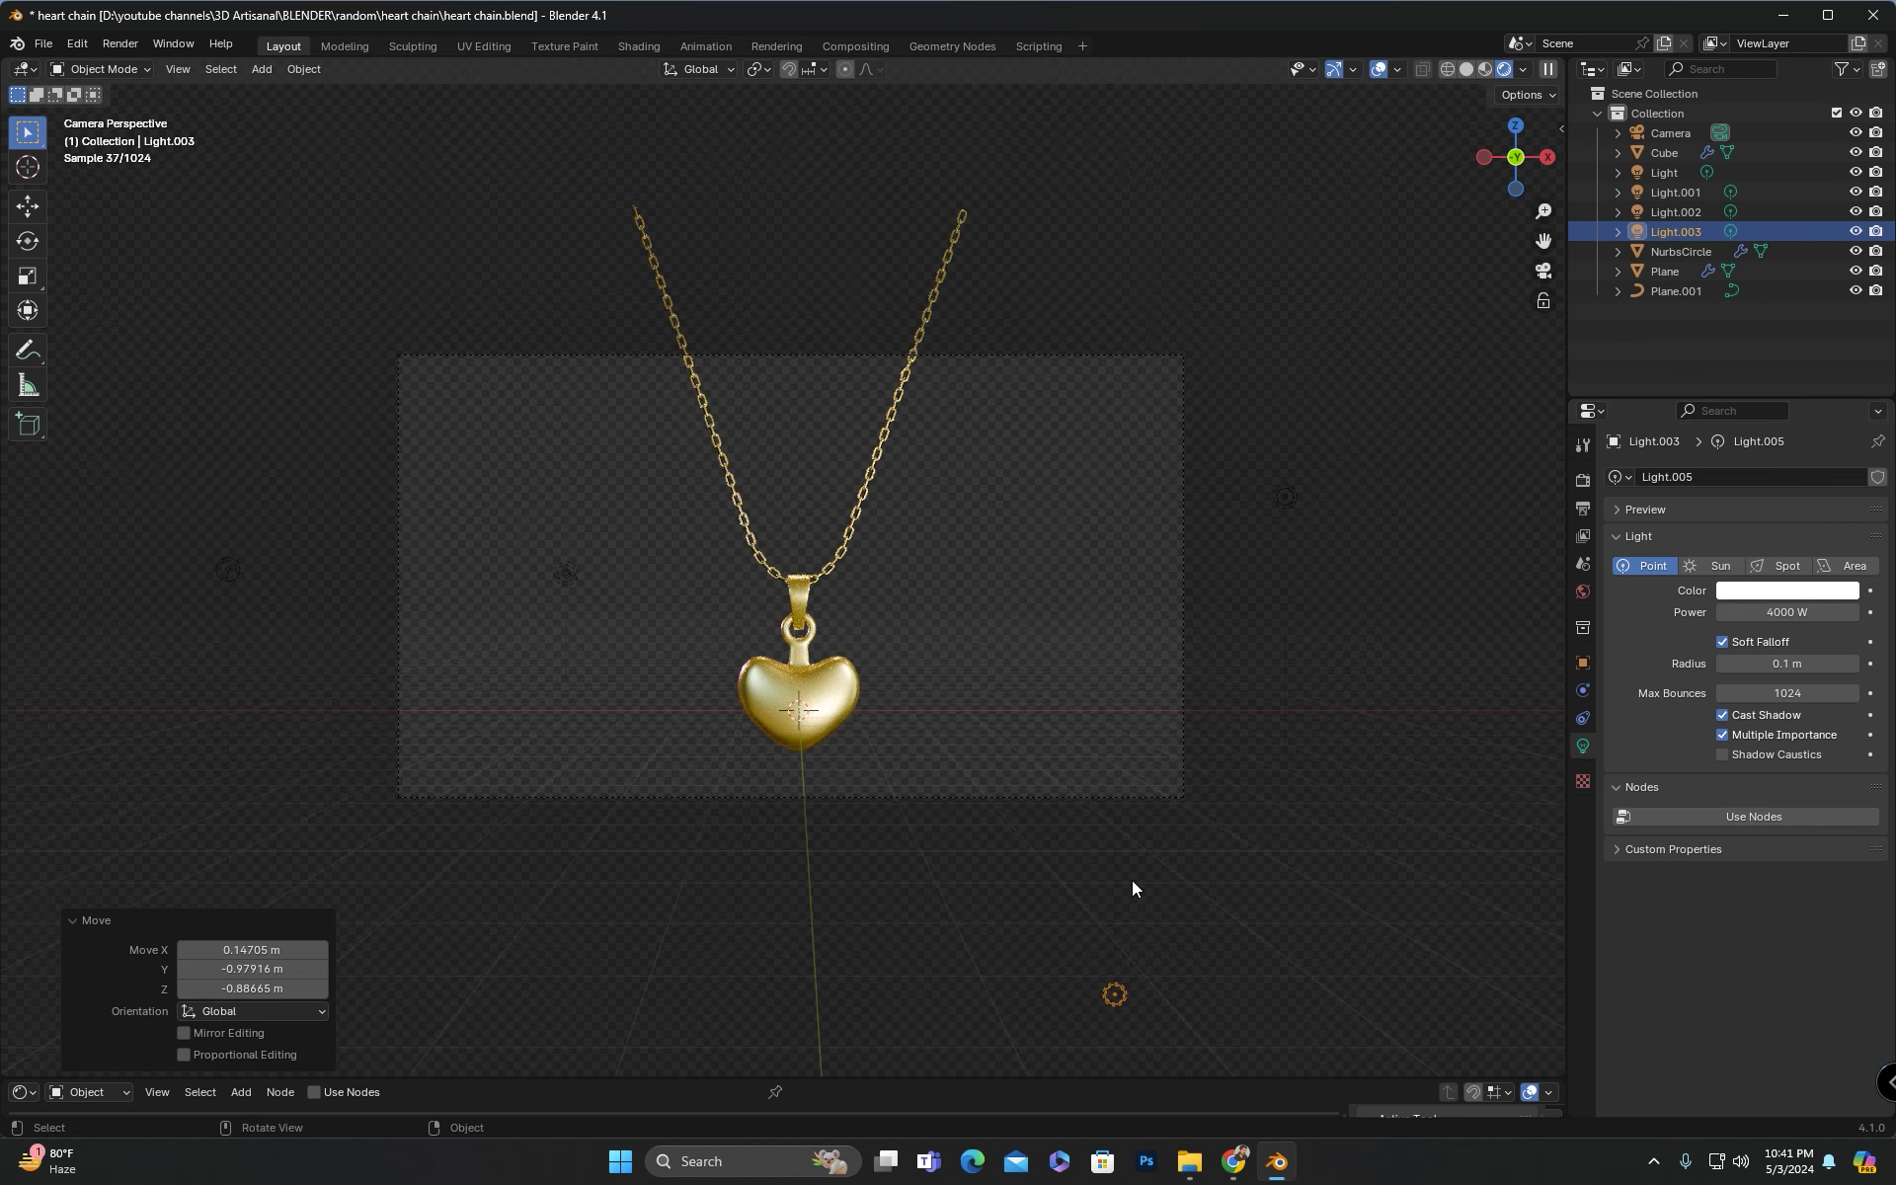
Step: In Material Preview, move the new white light about -0.36 m in X, 1.18 m in Y and -0.27 m in Z, and return to camera view
{"action": "left_click", "coordinate": [1485, 68]}
{"action": "middle_click_drag", "start_coordinate": [1185, 553], "coordinate": [1300, 533]}
{"action": "key", "text": "g"}
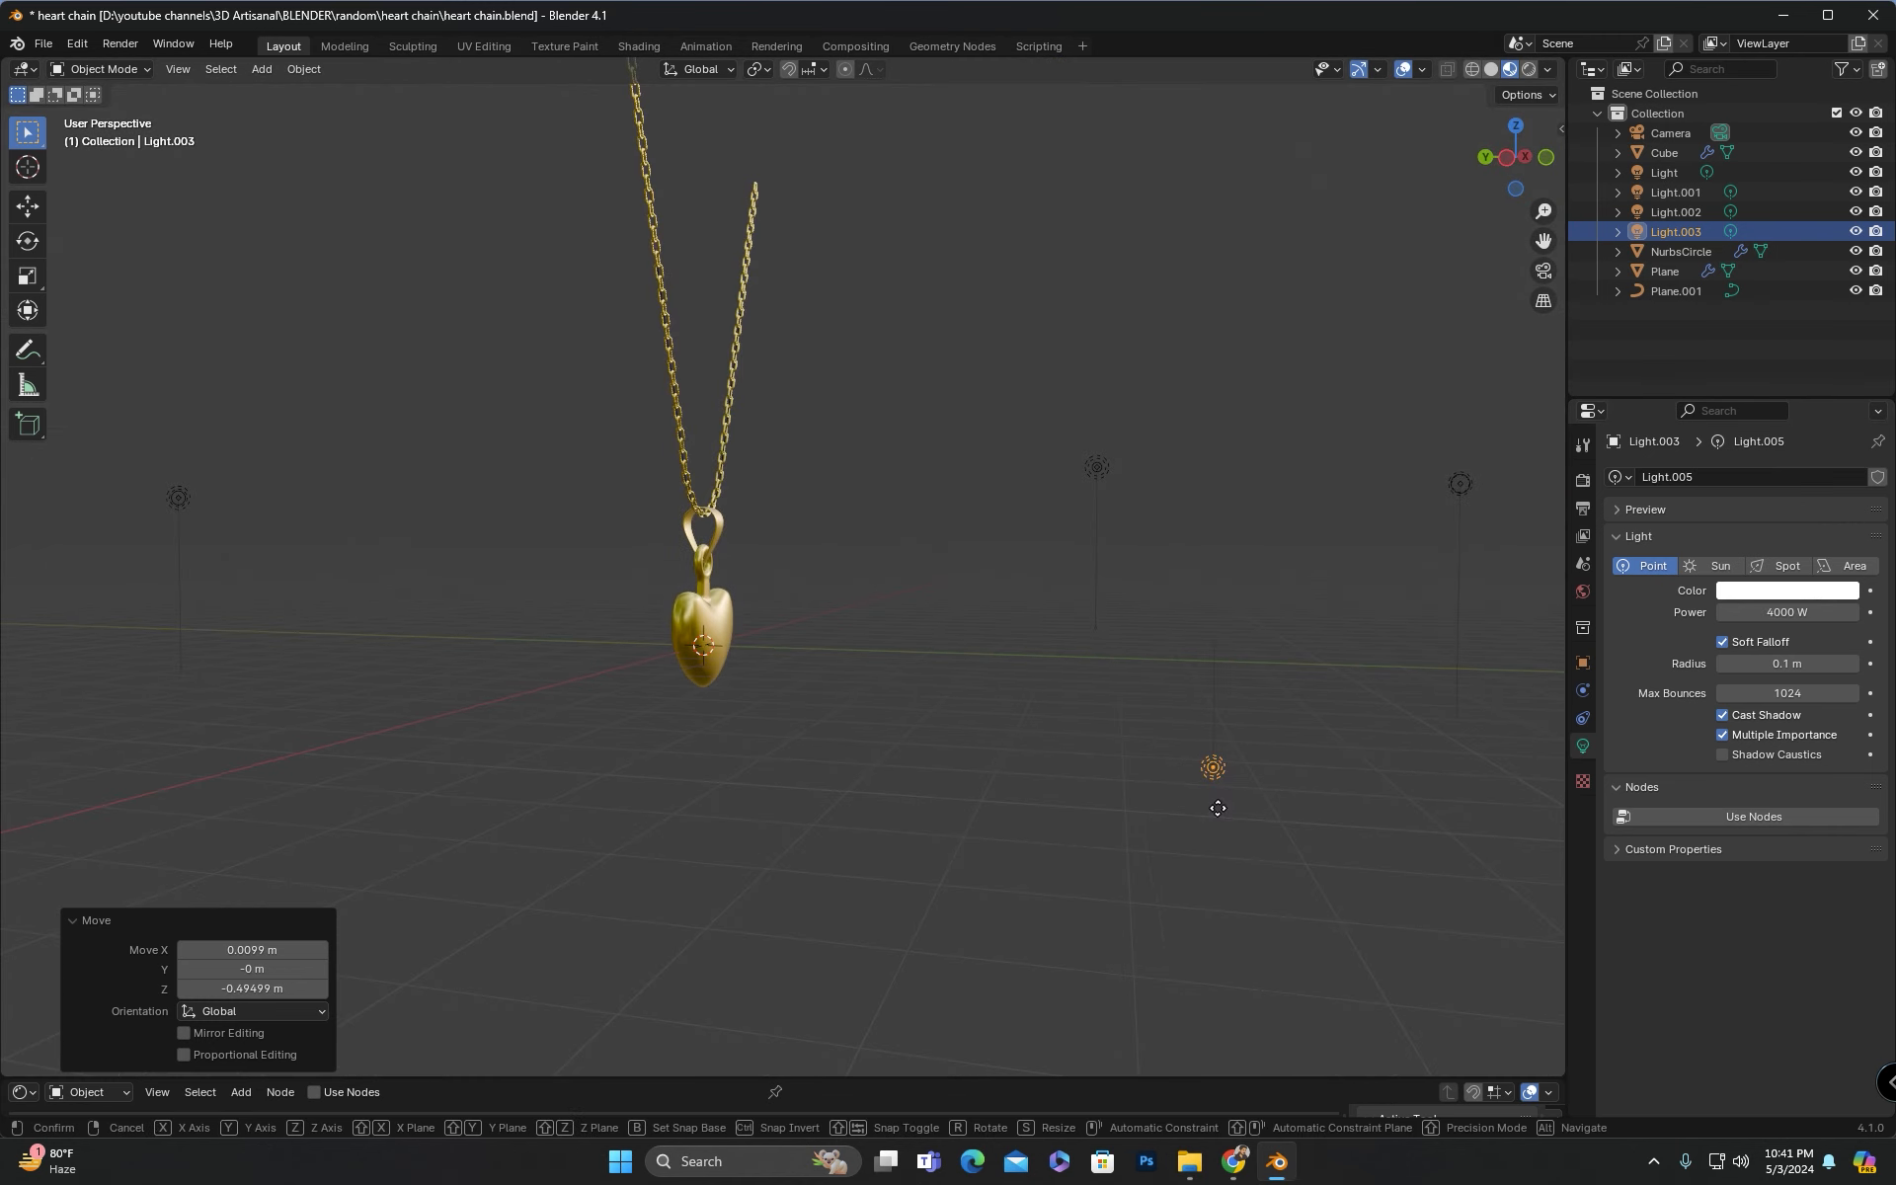
{"action": "left_click", "coordinate": [1205, 808]}
{"action": "middle_click_drag", "start_coordinate": [1131, 834], "coordinate": [974, 843]}
{"action": "key", "text": "KP_0"}
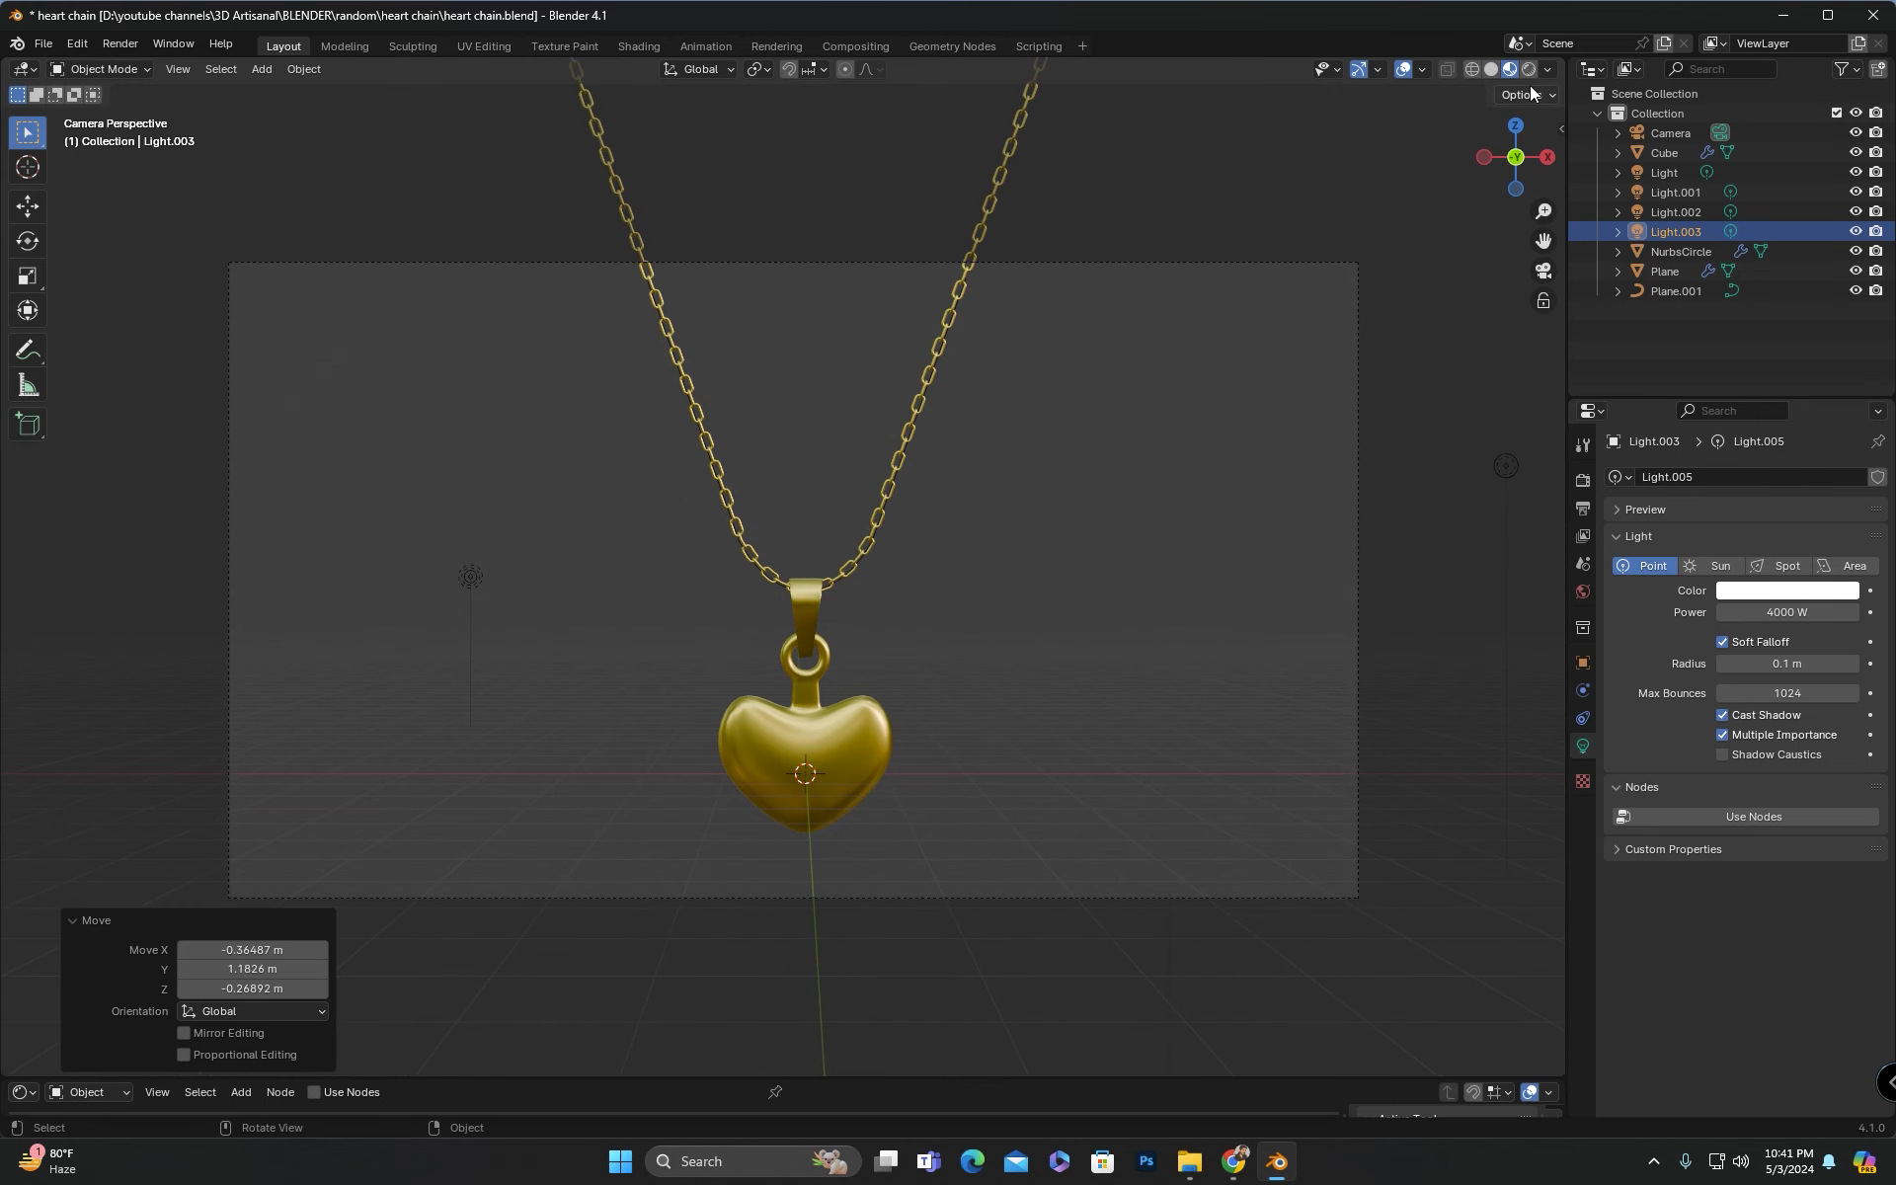
Step: Show the rendered view and set the new white light's power to 3000 W
{"action": "left_click", "coordinate": [1530, 70]}
{"action": "left_click_drag", "start_coordinate": [1809, 611], "coordinate": [1748, 611]}
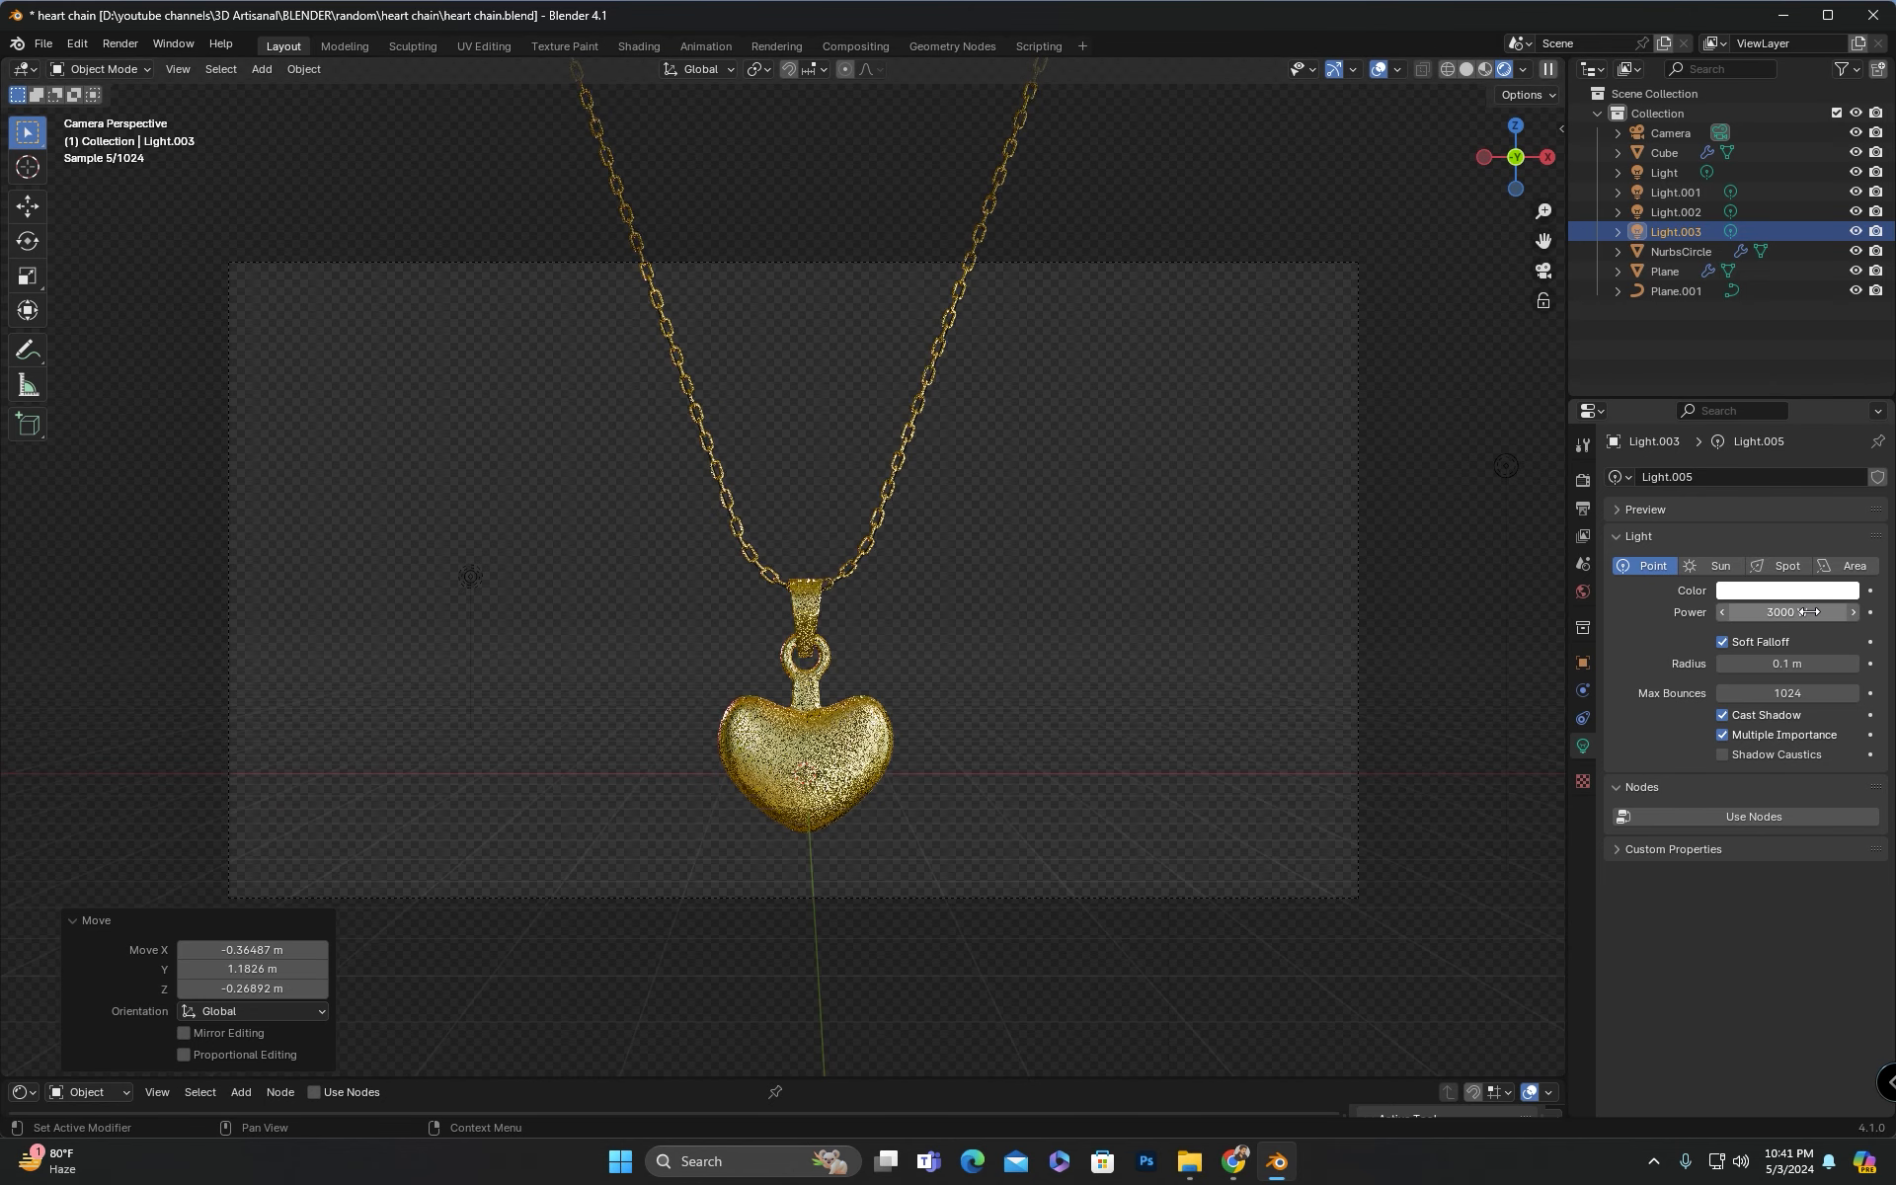
{"action": "scroll", "coordinate": [887, 790], "scroll_direction": "up", "scroll_amount": 2}
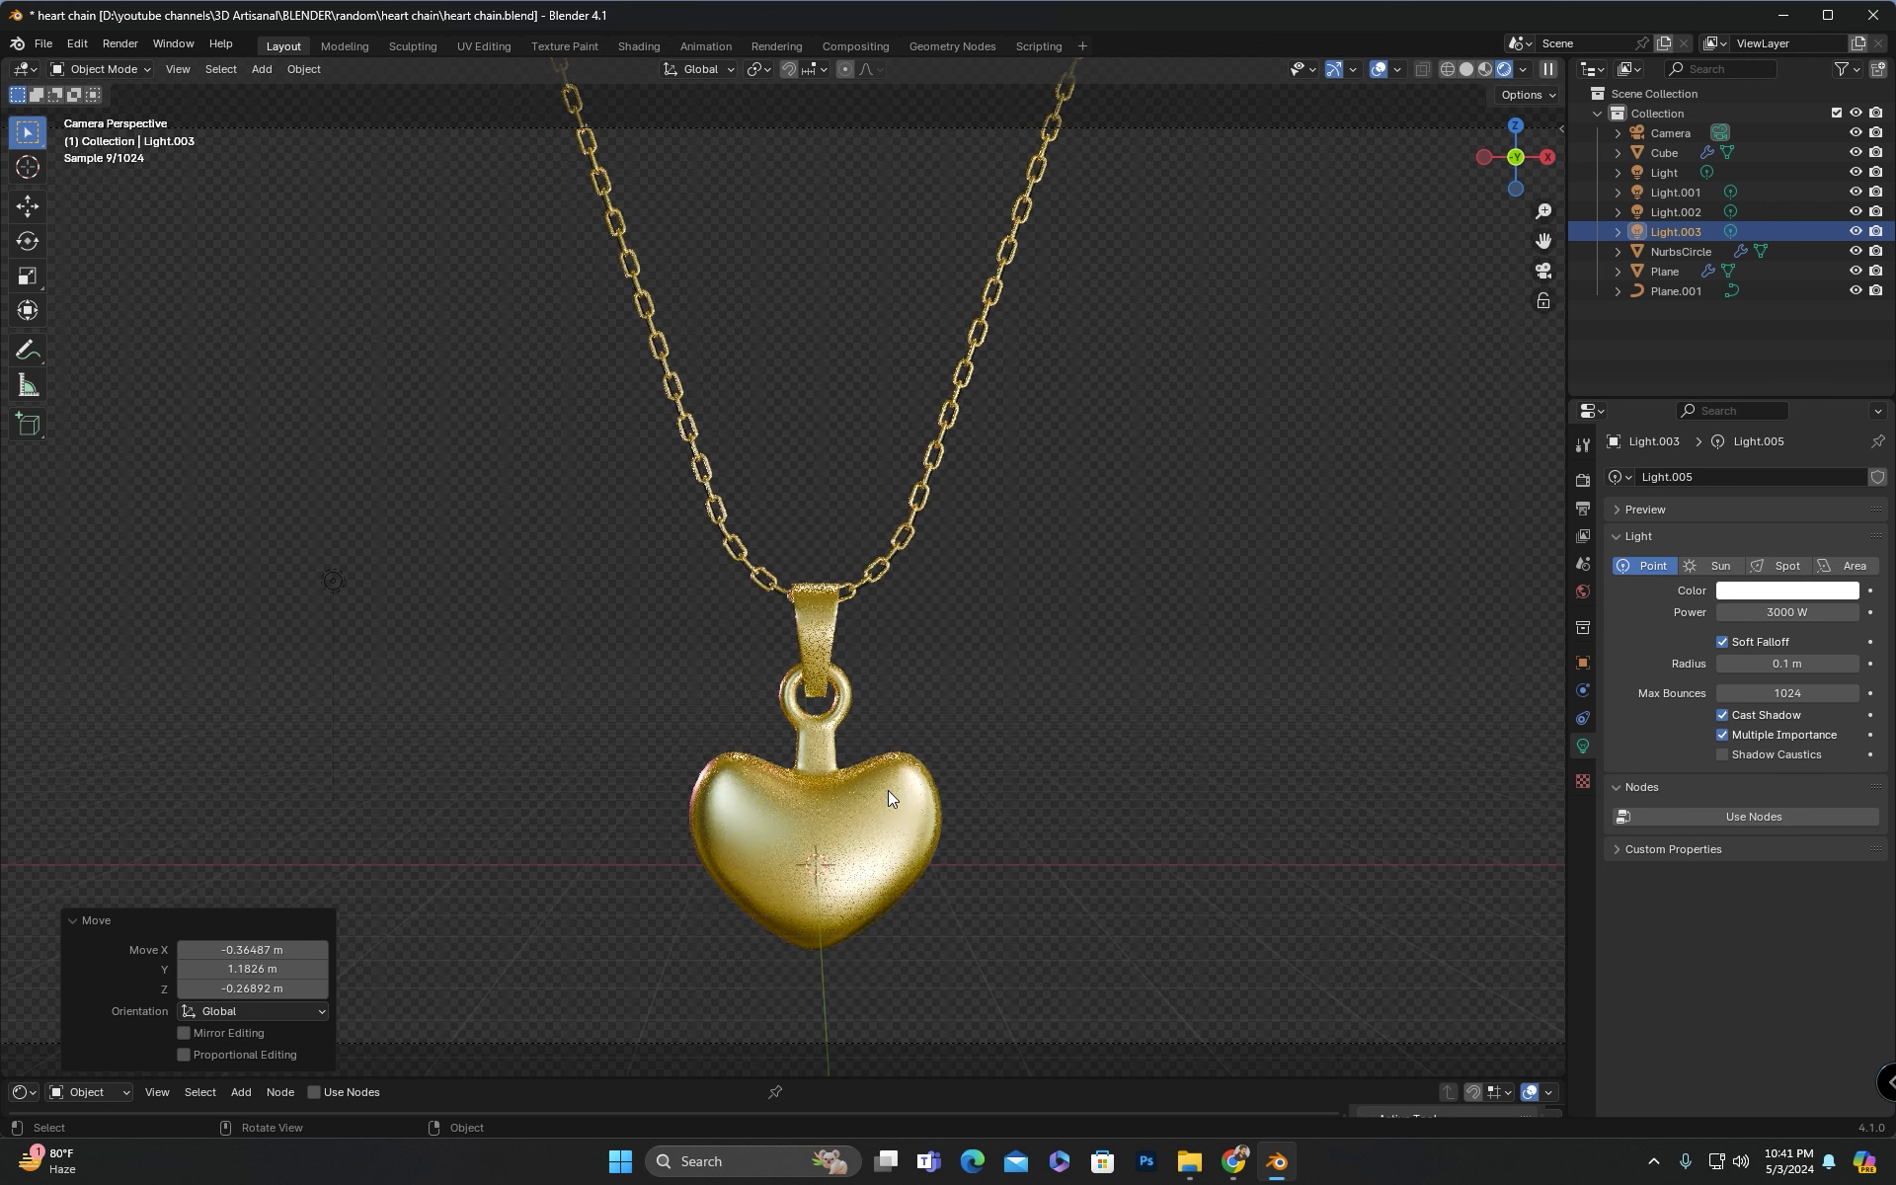
Step: Set the new white light's power to 2000 W
{"action": "left_click", "coordinate": [1798, 615]}
{"action": "type", "text": "25"}
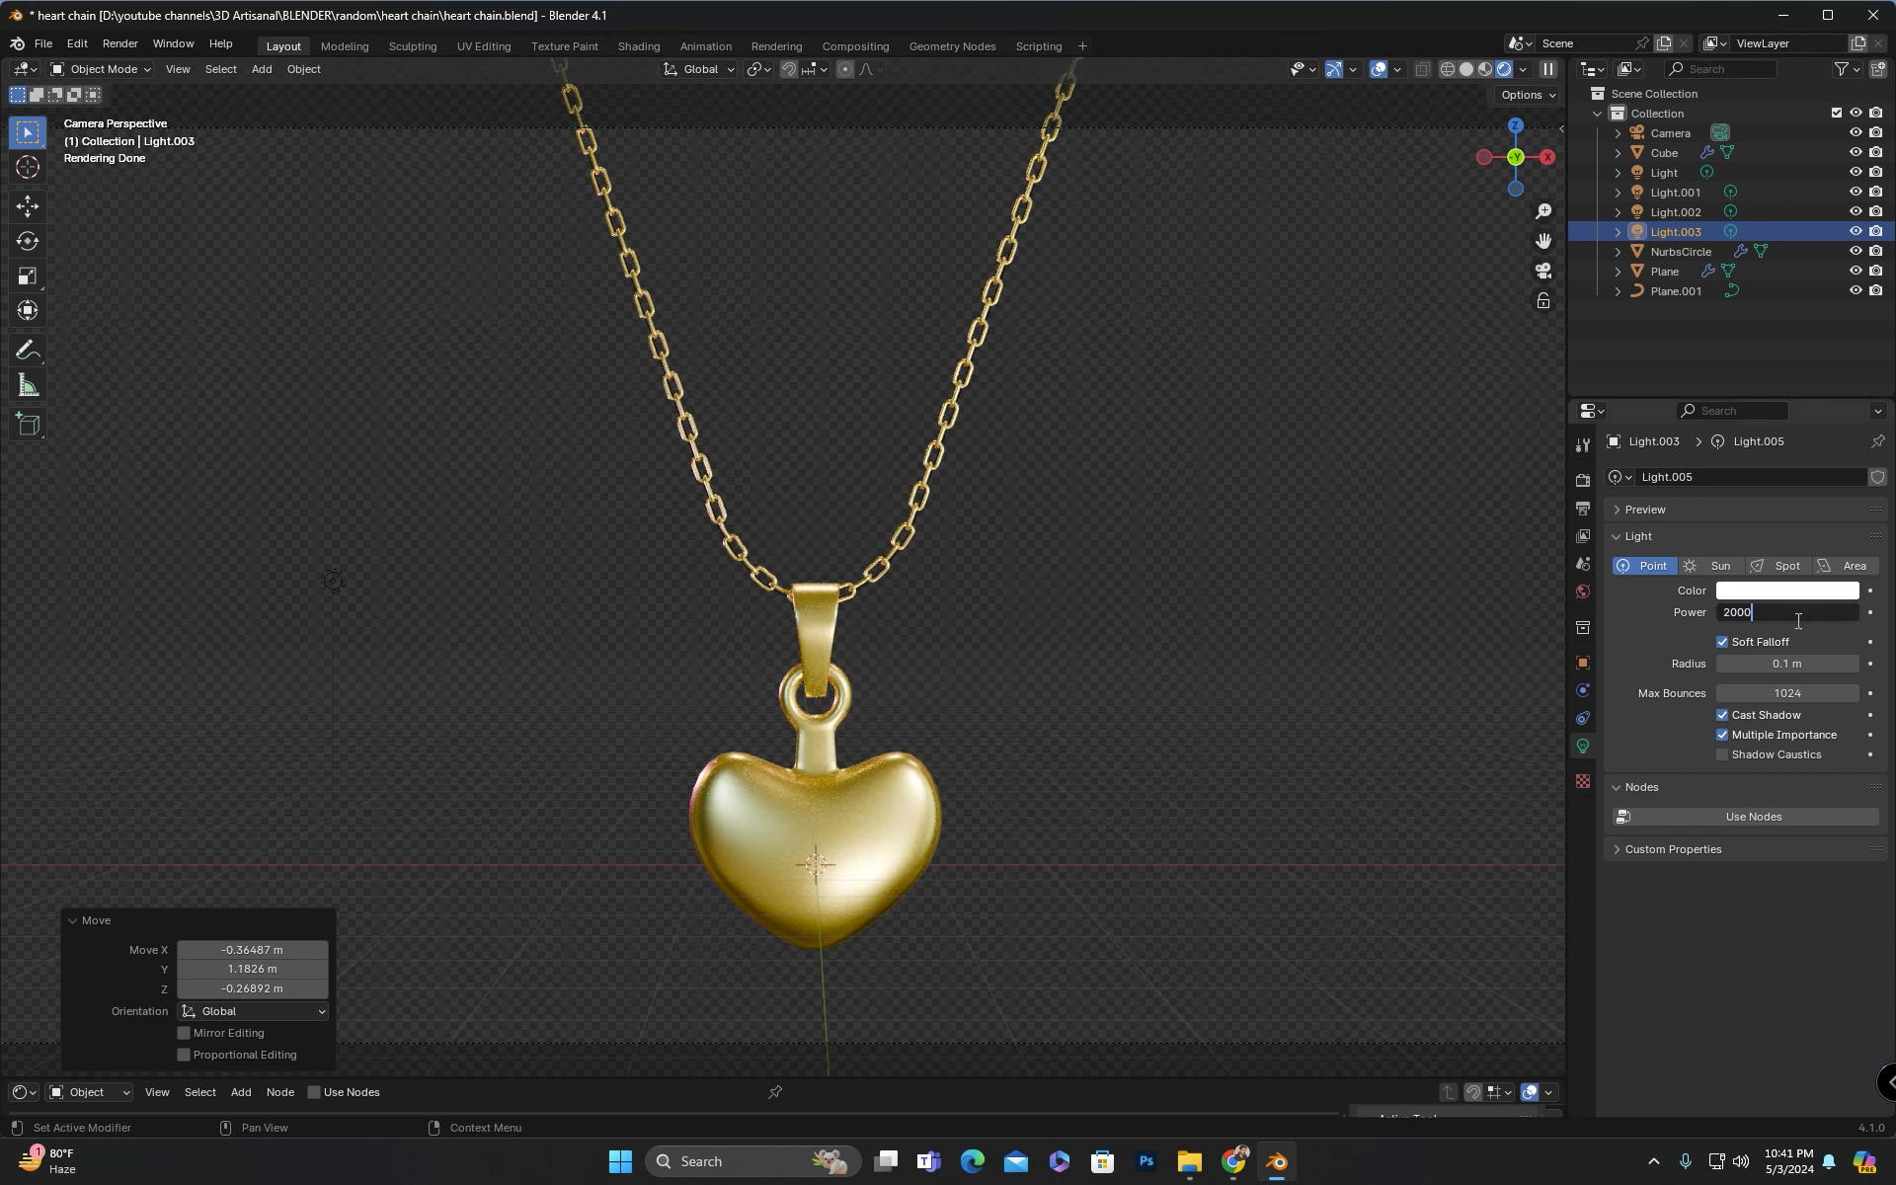
{"action": "type", "text": "00"}
{"action": "key", "text": "Return"}
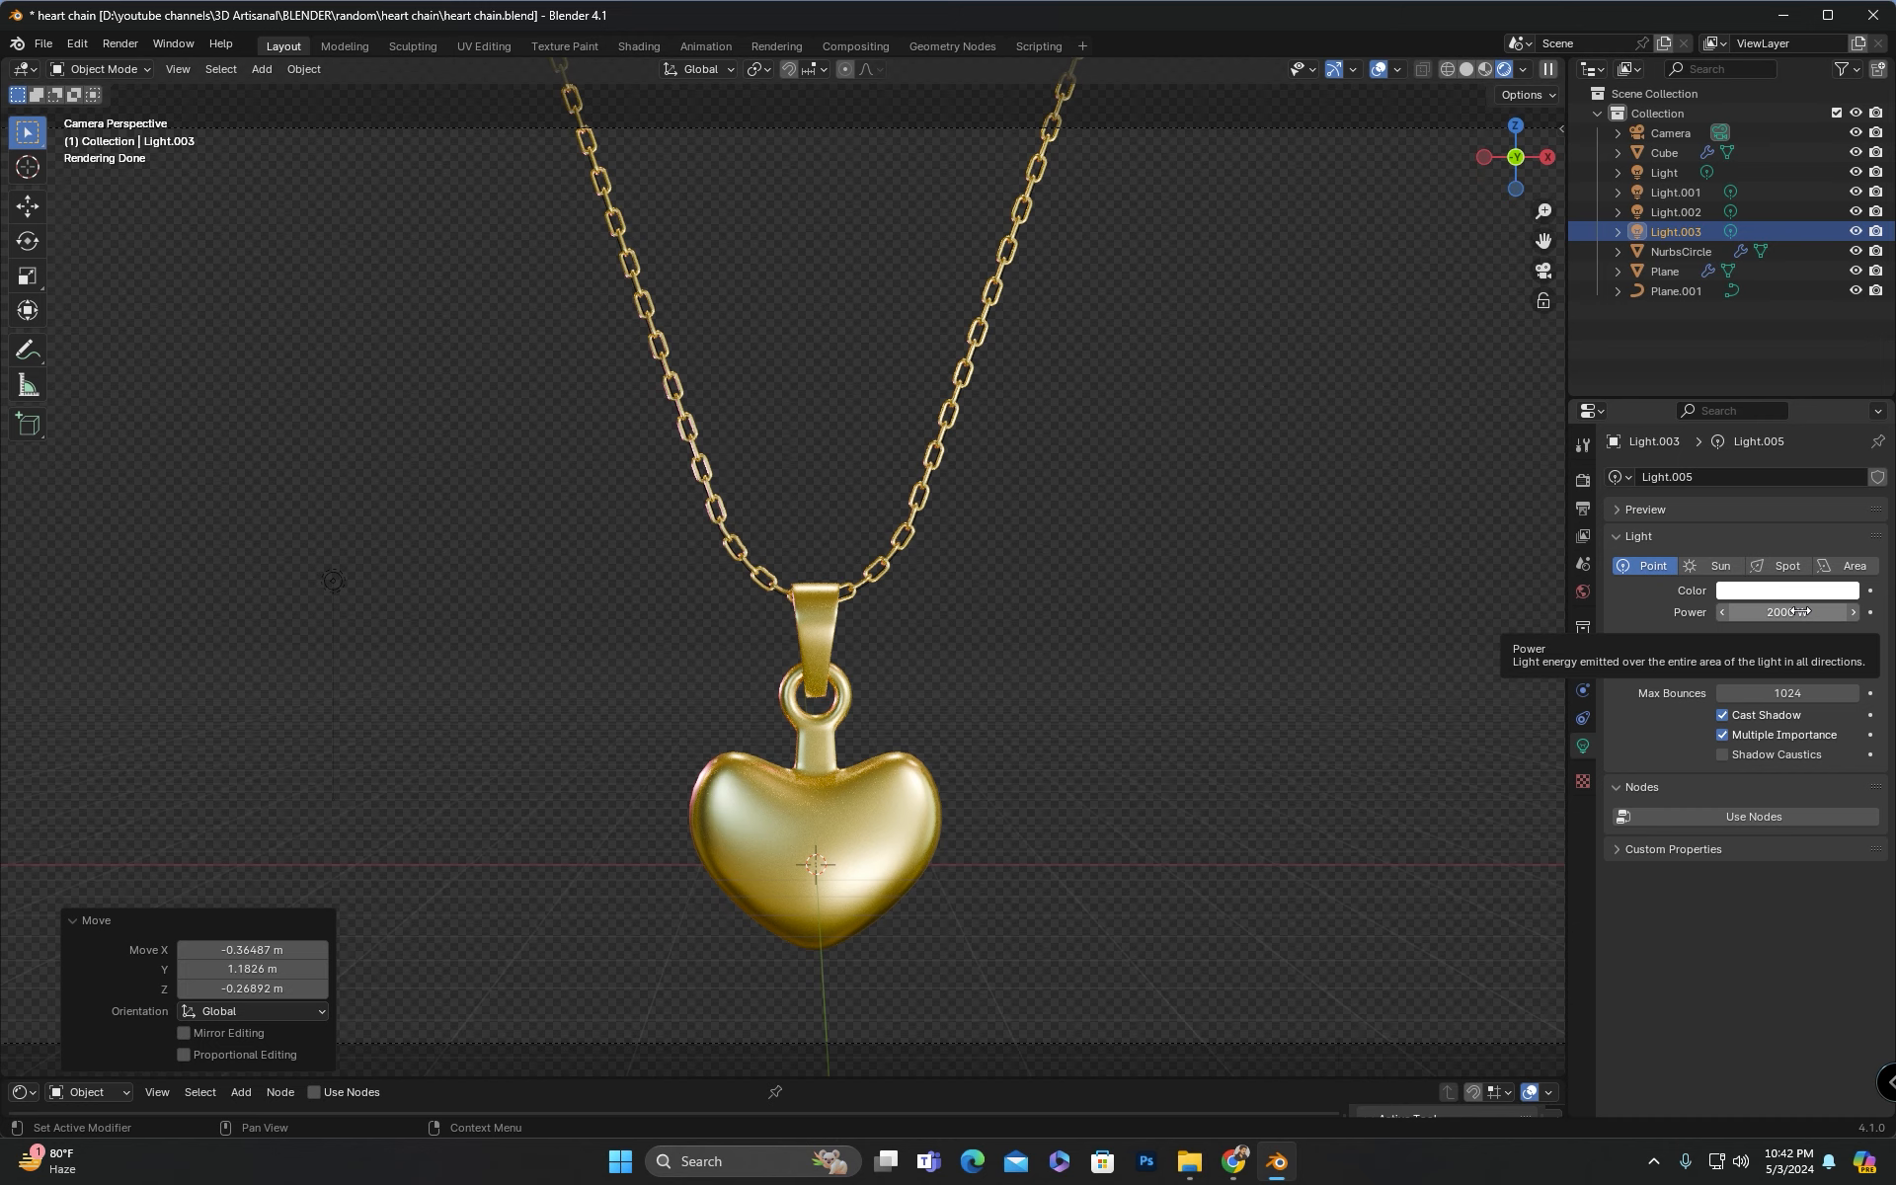
Step: Switch the viewport to Material Preview and set the final render's maximum samples to 1024
{"action": "left_click", "coordinate": [1484, 68]}
{"action": "left_click", "coordinate": [120, 43]}
{"action": "left_click", "coordinate": [1583, 480]}
{"action": "double_click", "coordinate": [1777, 791]}
{"action": "type", "text": "1024"}
{"action": "key", "text": "Return"}
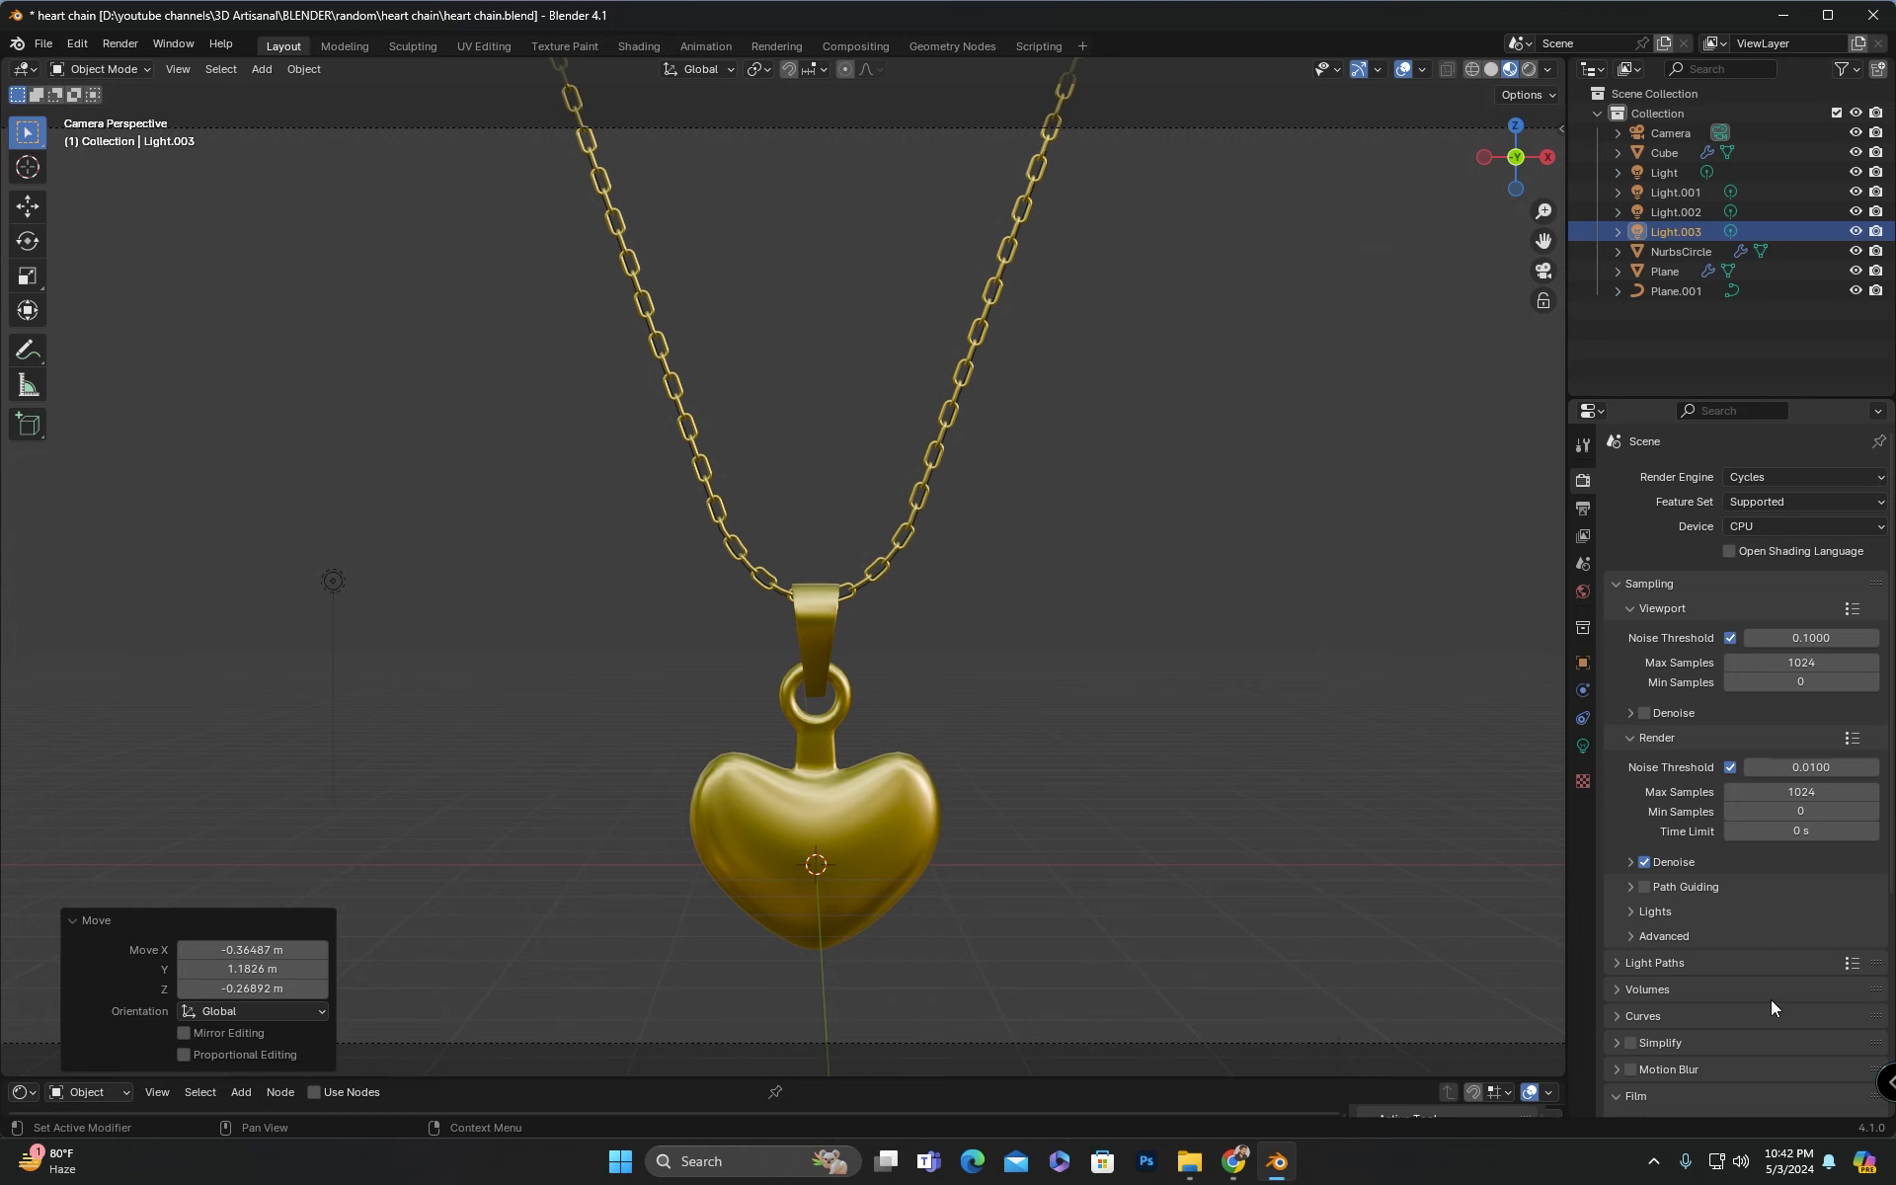
Step: Enable denoising for the viewport sampling and render the camera image of the necklace
{"action": "left_click", "coordinate": [1583, 507]}
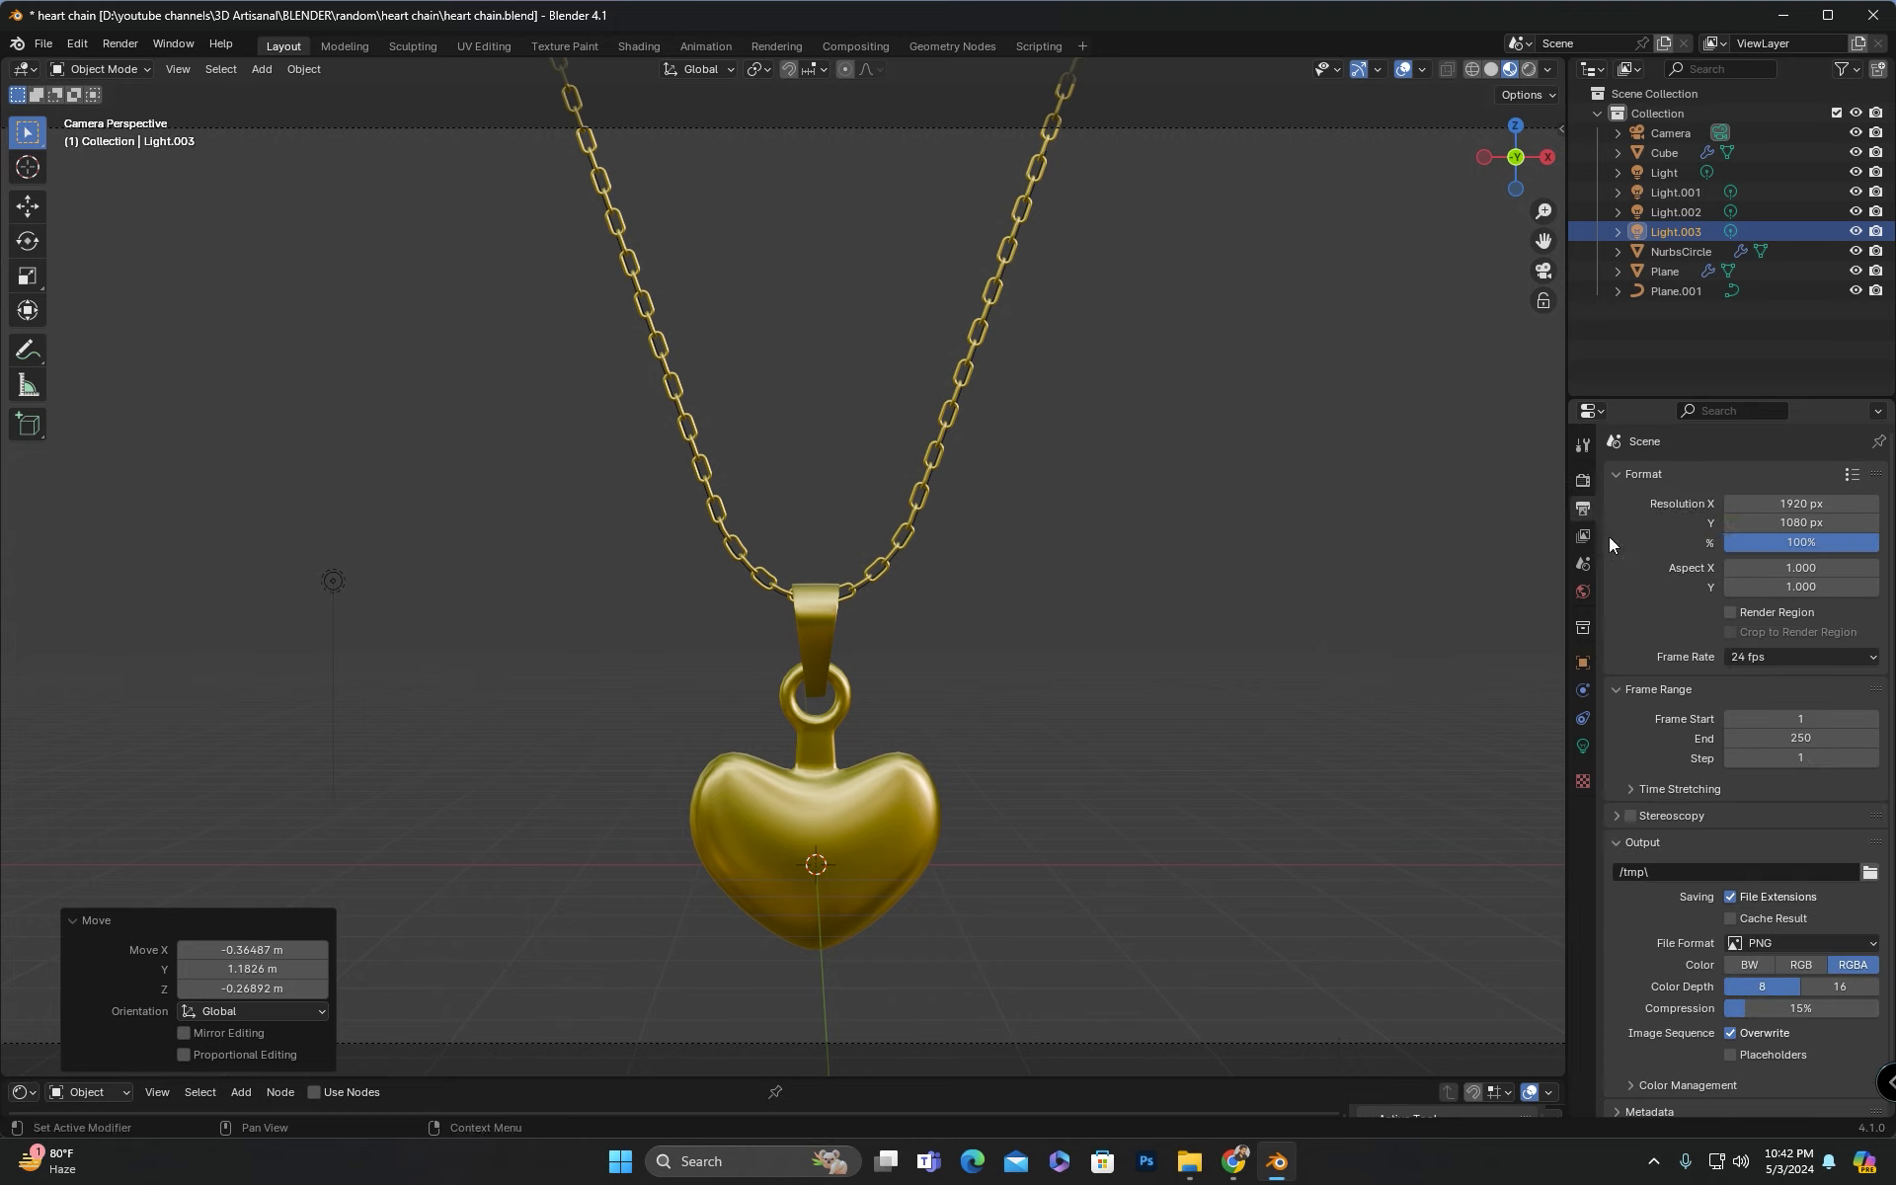
{"action": "left_click", "coordinate": [1584, 481]}
{"action": "left_click", "coordinate": [116, 44]}
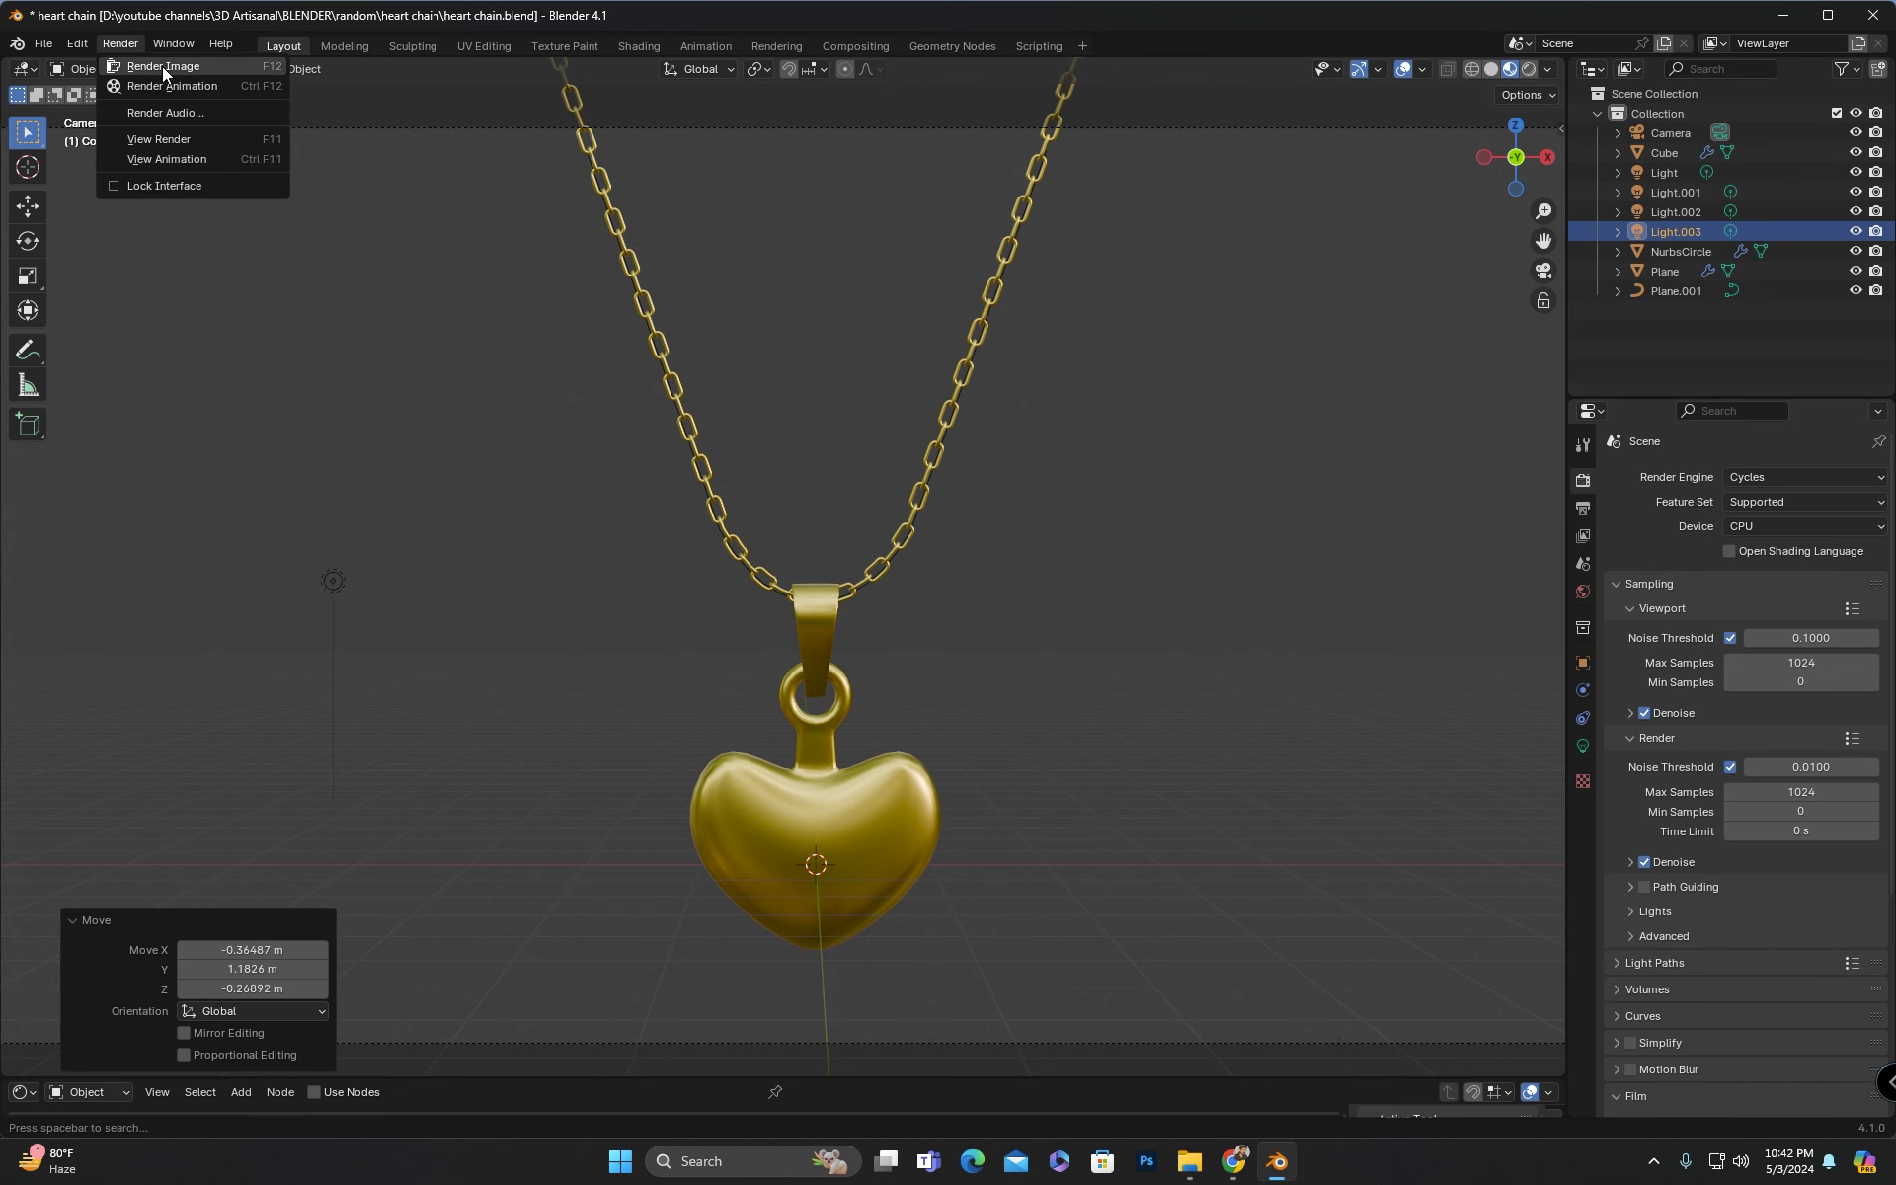
{"action": "left_click", "coordinate": [162, 67]}
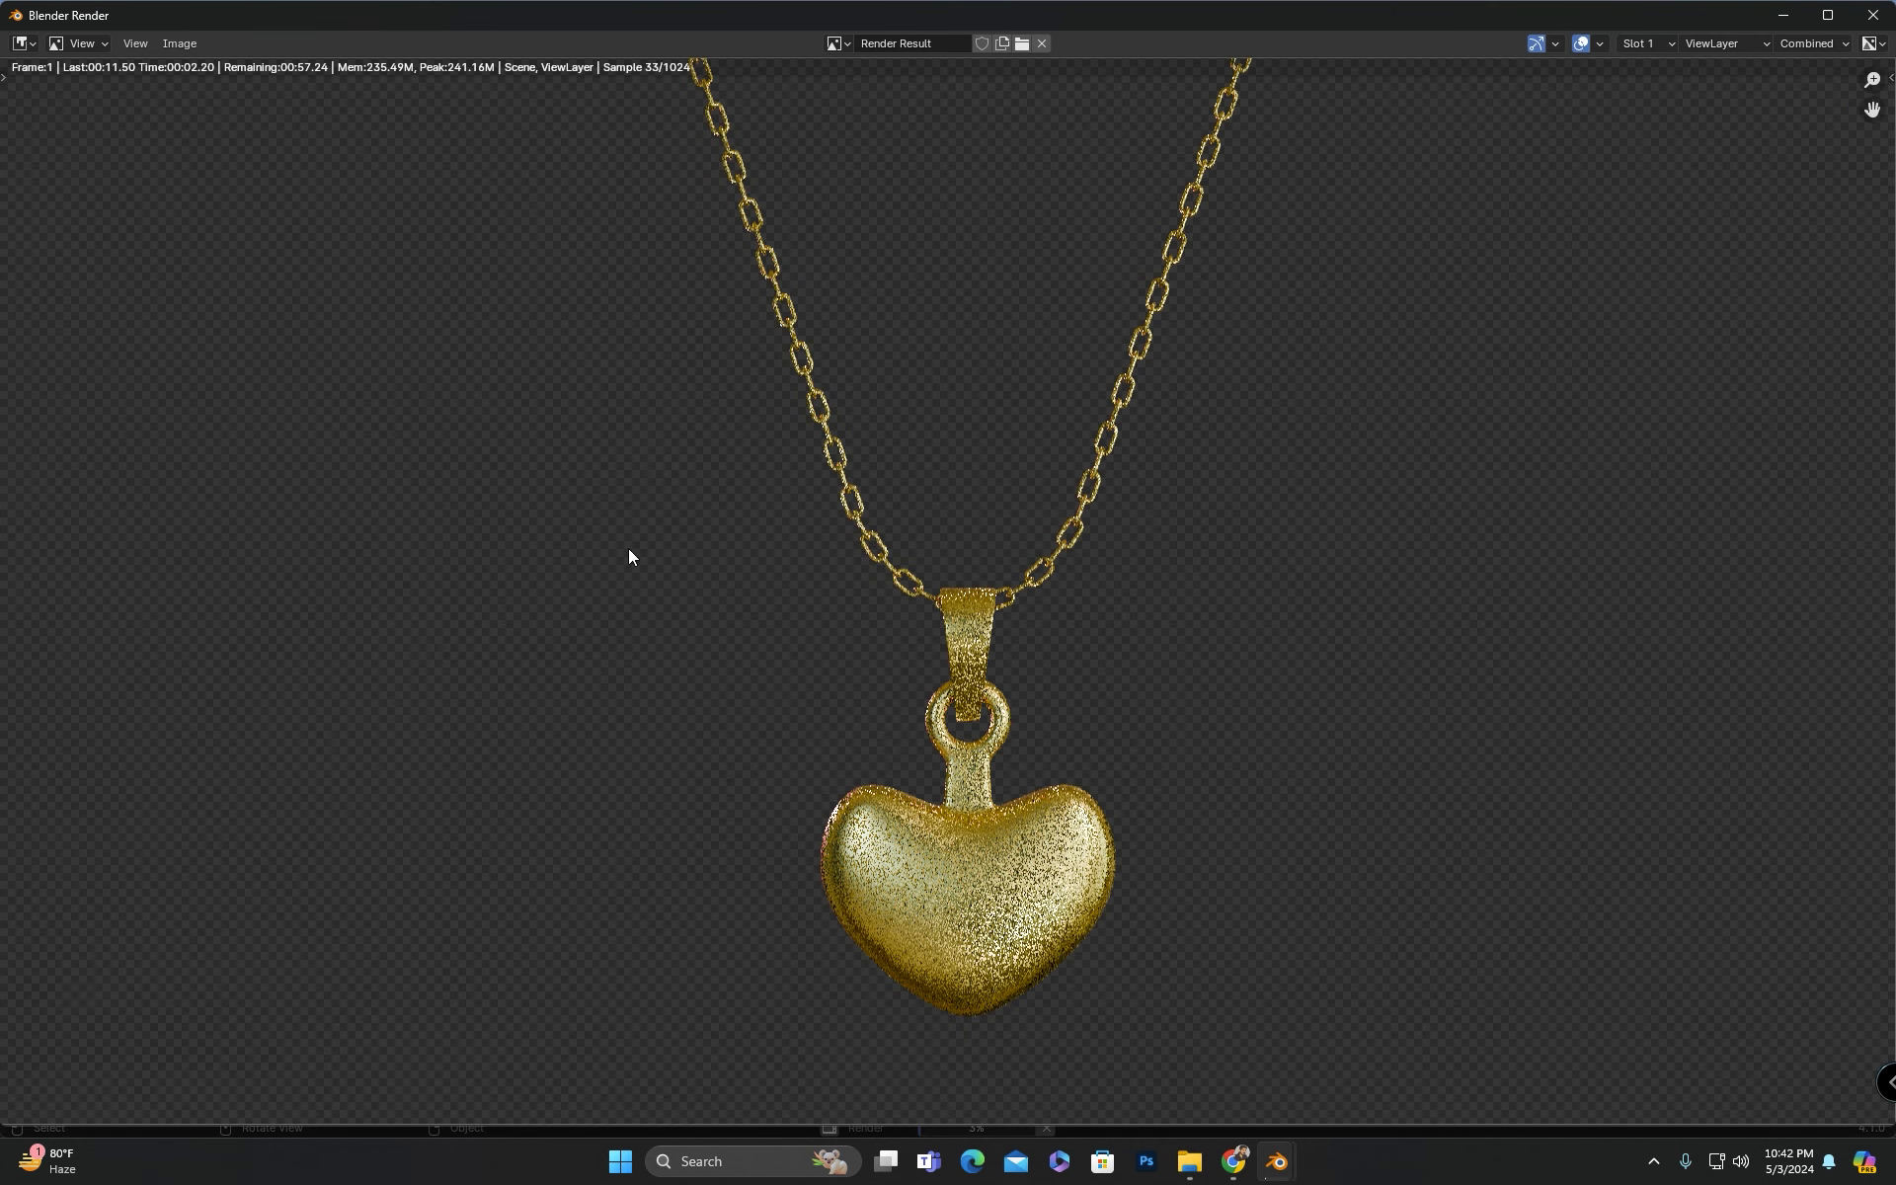